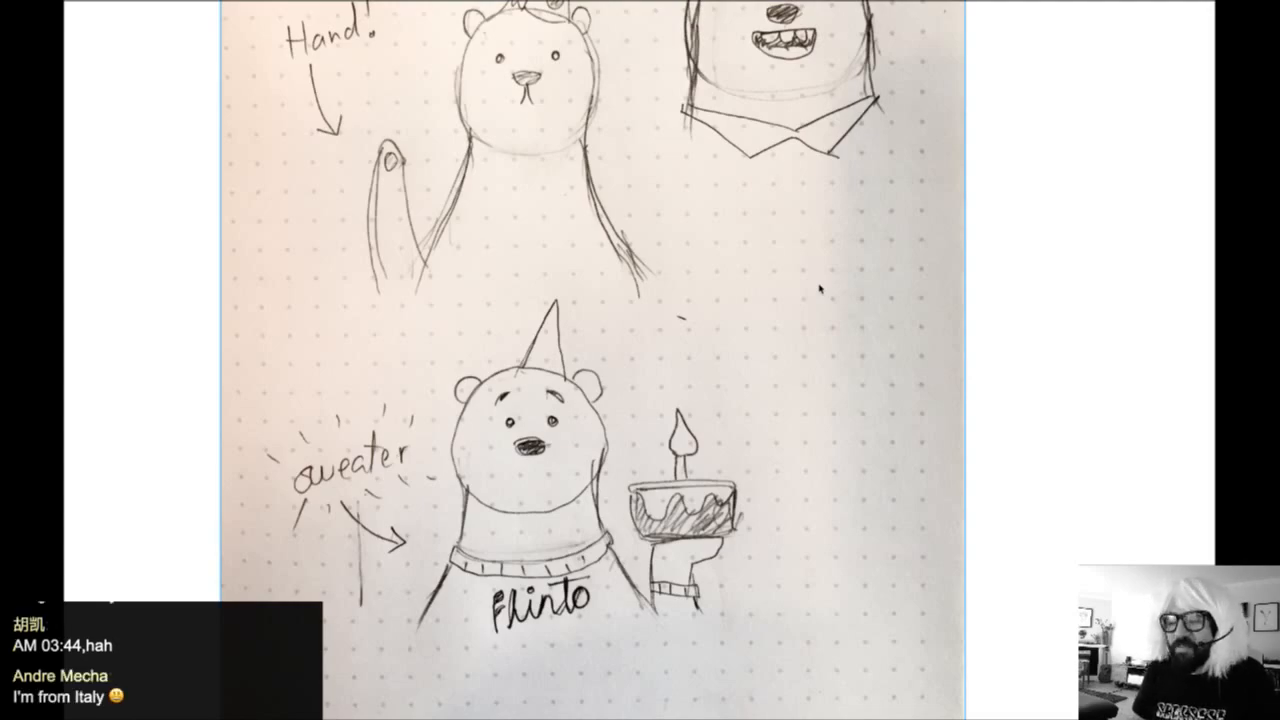
- Review the hand, face and sweater bear sketches on the paper photo and leave presentation mode
scroll(819, 289, up, 5)
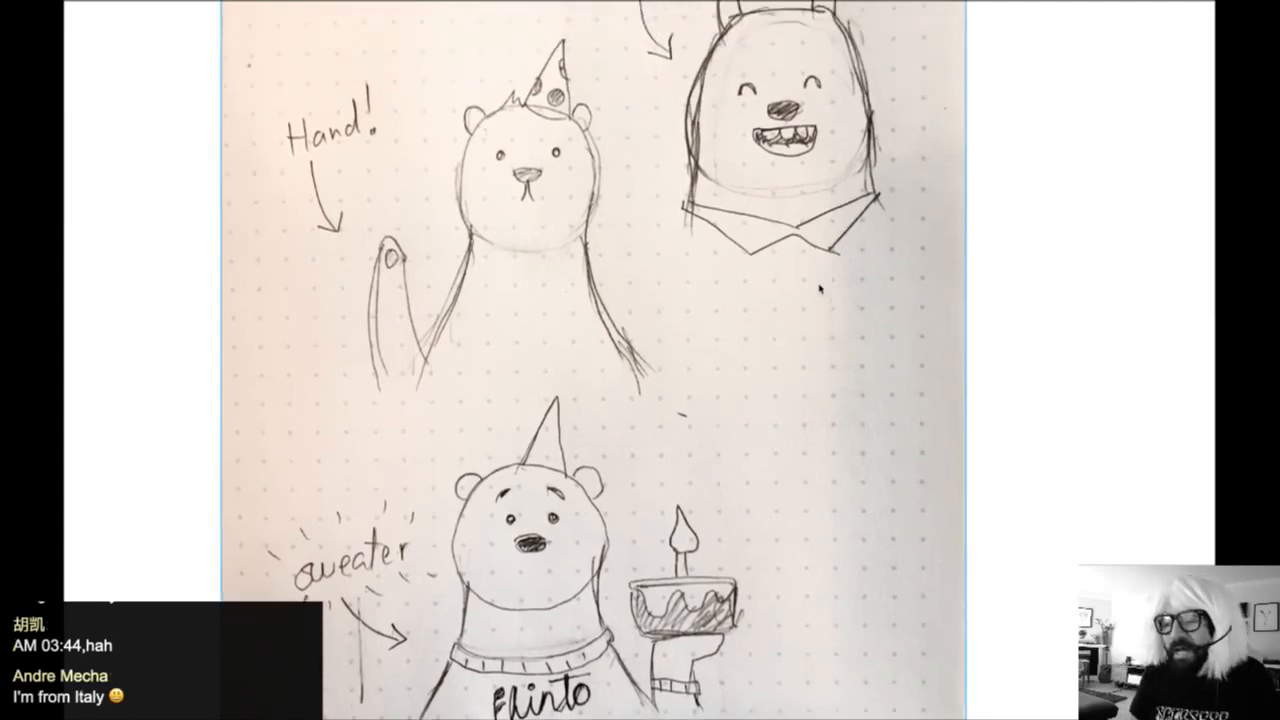
scroll(512, 343, down, 5)
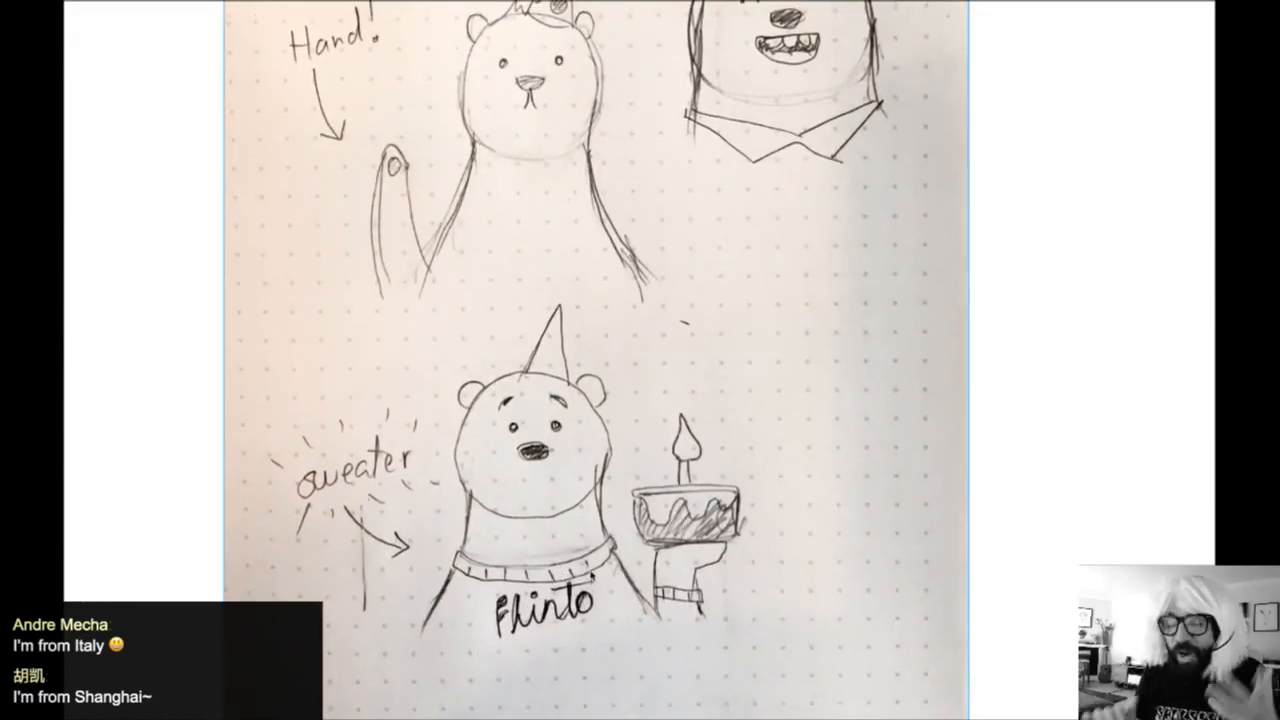
scroll(594, 578, up, 5)
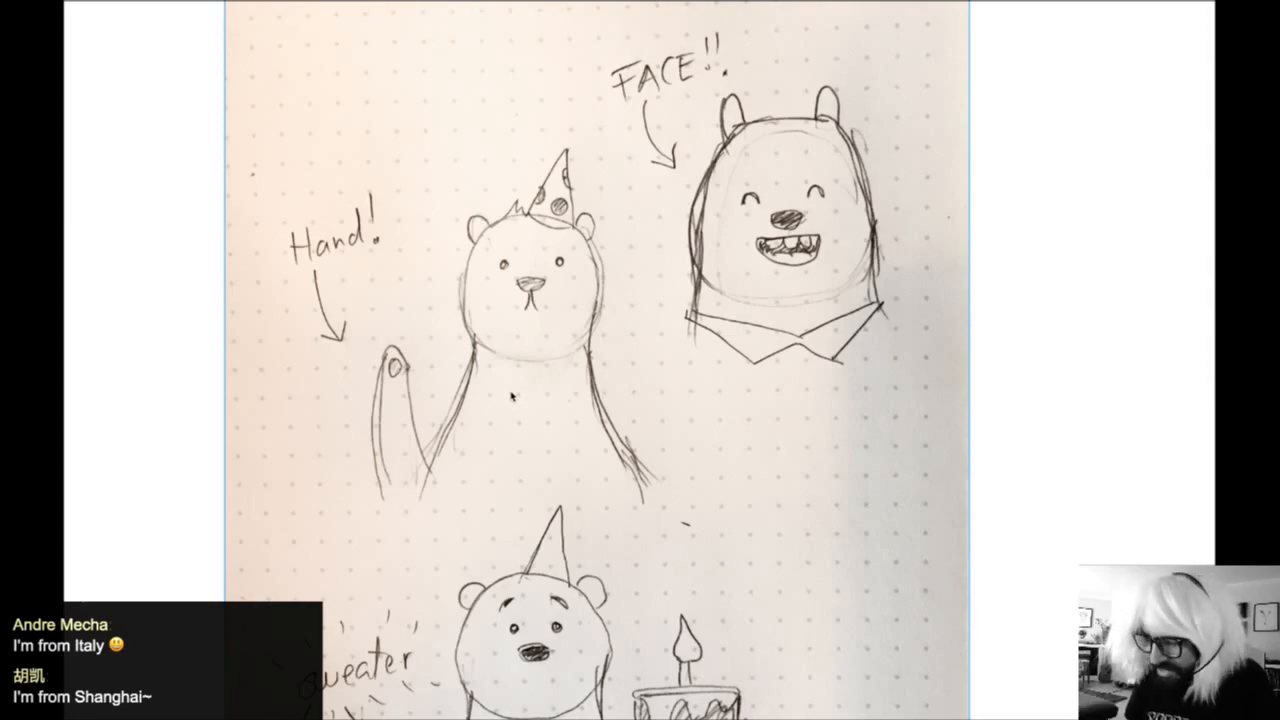
key(super+minus)
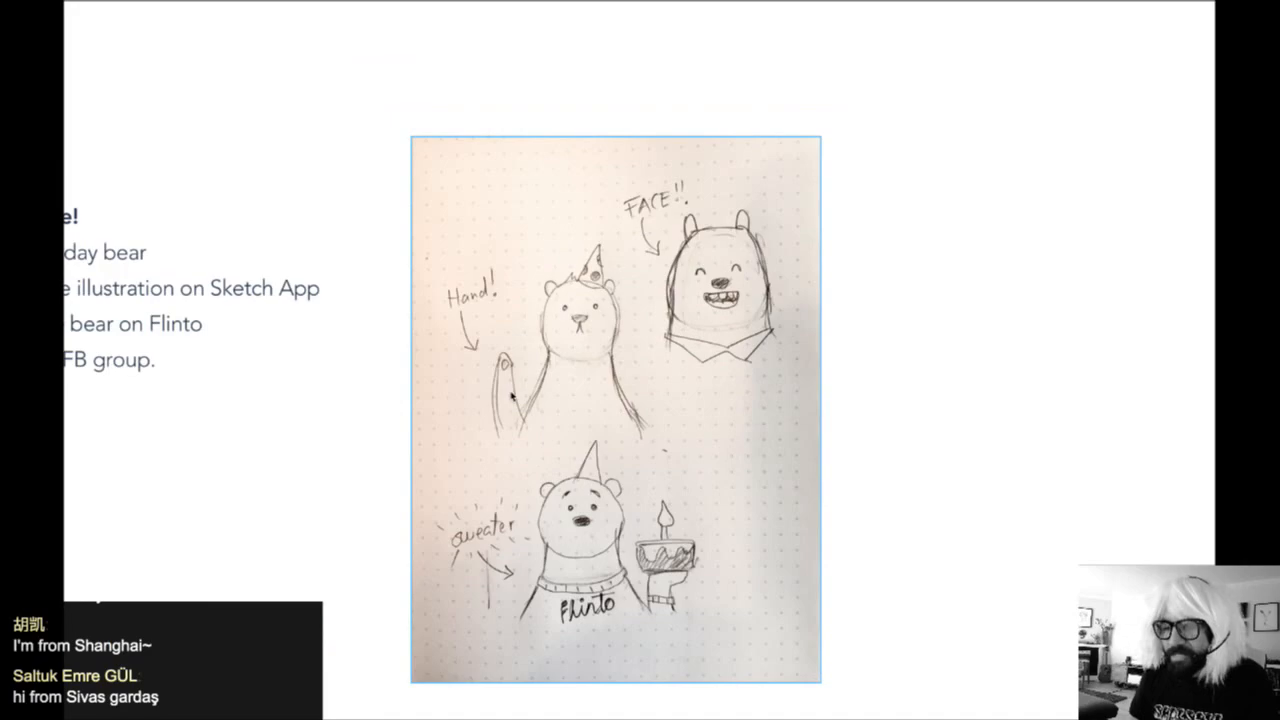
scroll(511, 396, down, 1)
key(super+period)
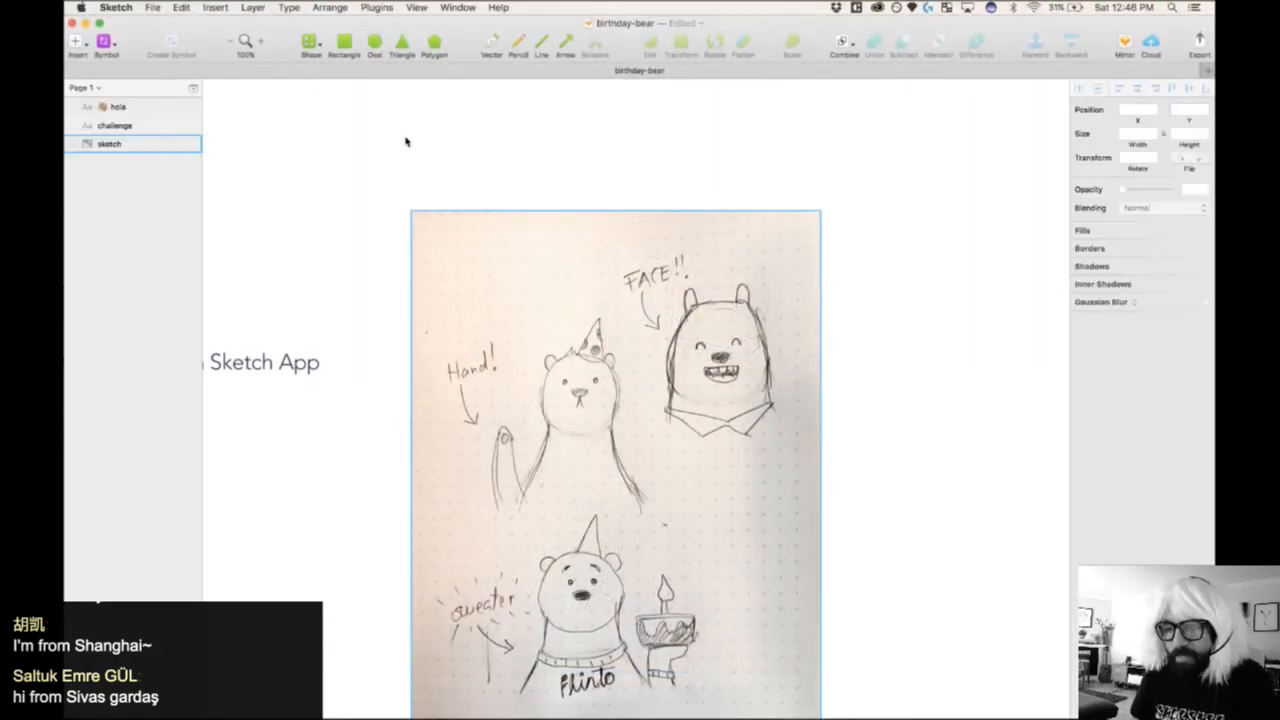
- Add an 800 x 600 Dribbble preset artboard on the empty canvas to the right of the sketch image
scroll(398, 145, down, 3)
scroll(398, 145, up, 3)
scroll(398, 145, right, 5)
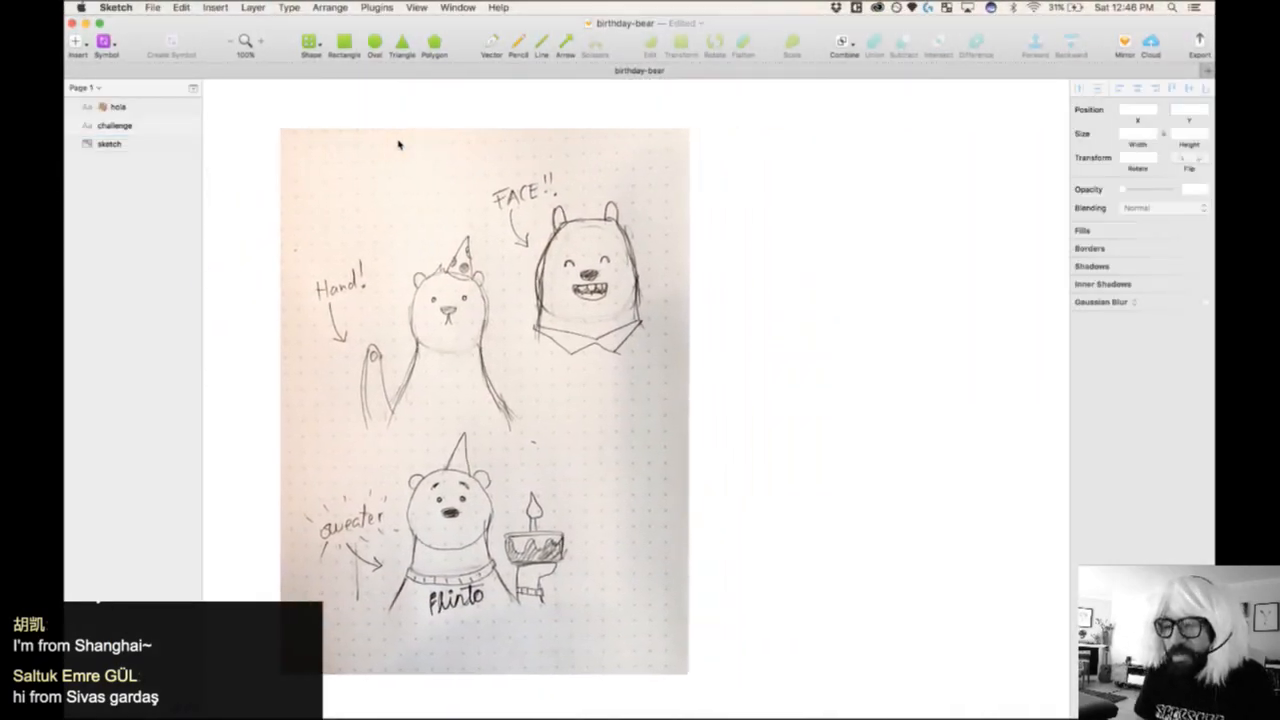
scroll(398, 145, left, 10)
scroll(398, 145, right, 4)
scroll(398, 145, right, 15)
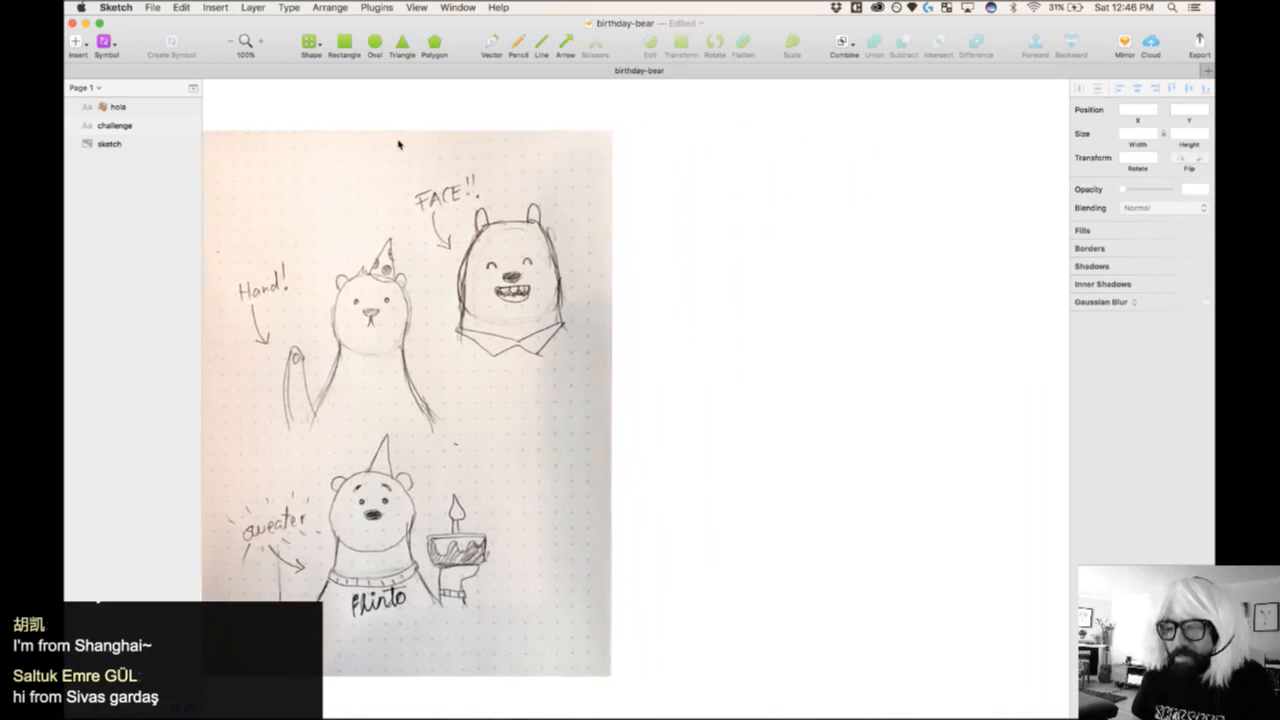
scroll(398, 145, right, 4)
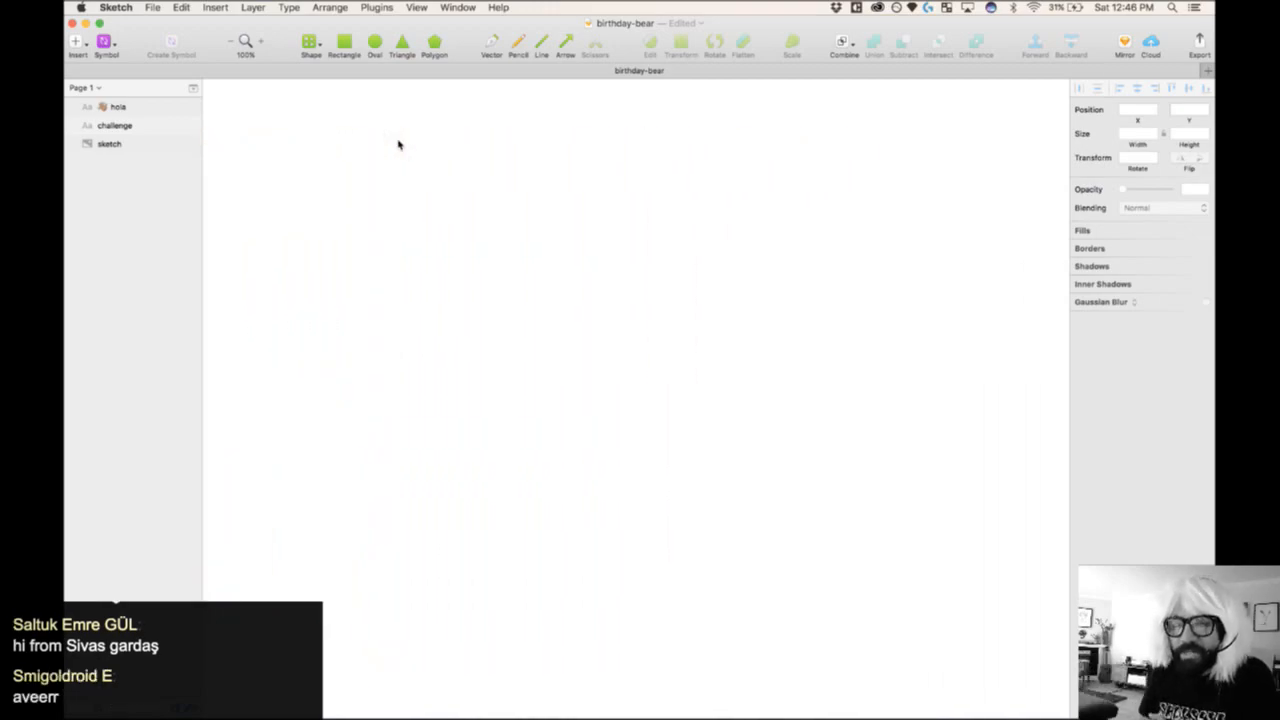
key(a)
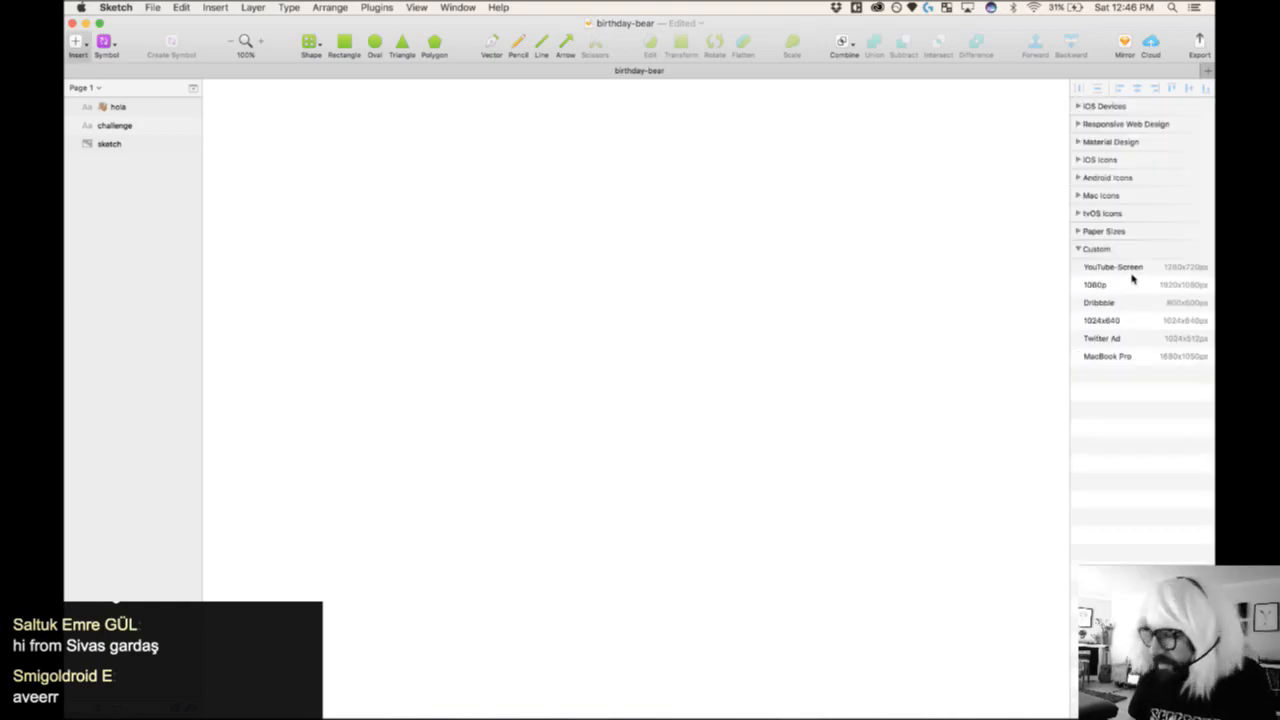
click(1124, 306)
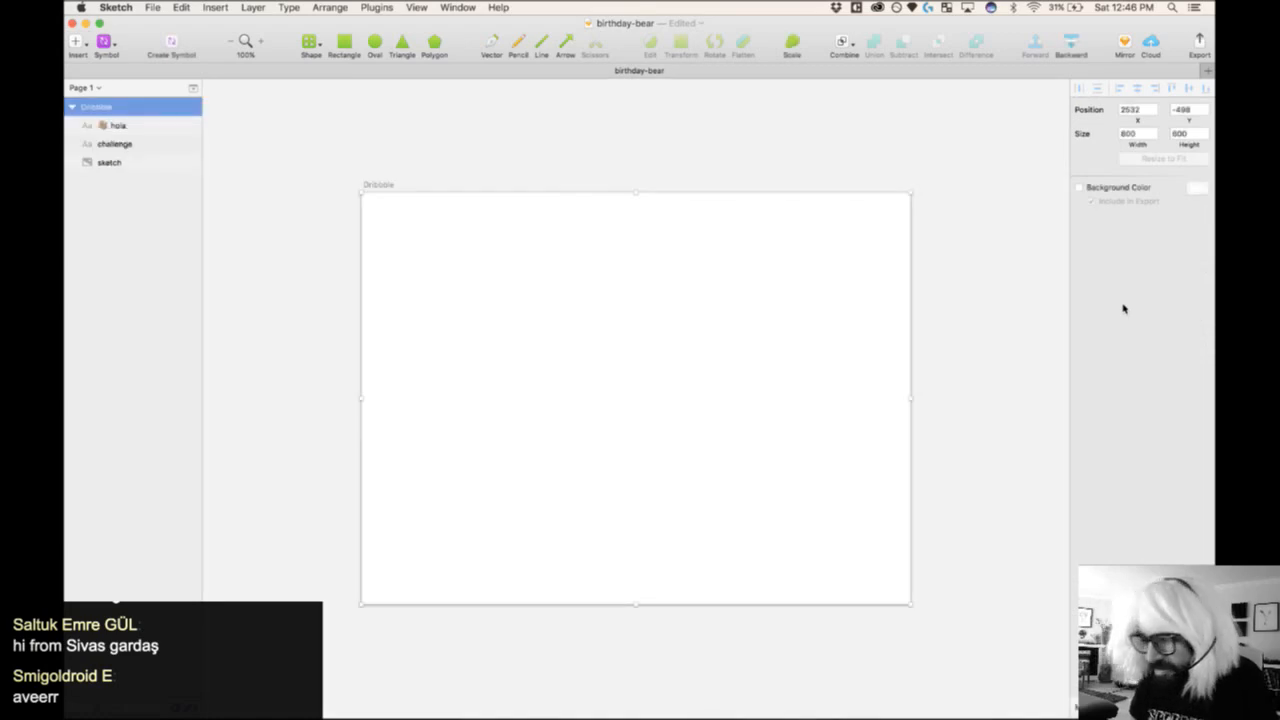
click(350, 171)
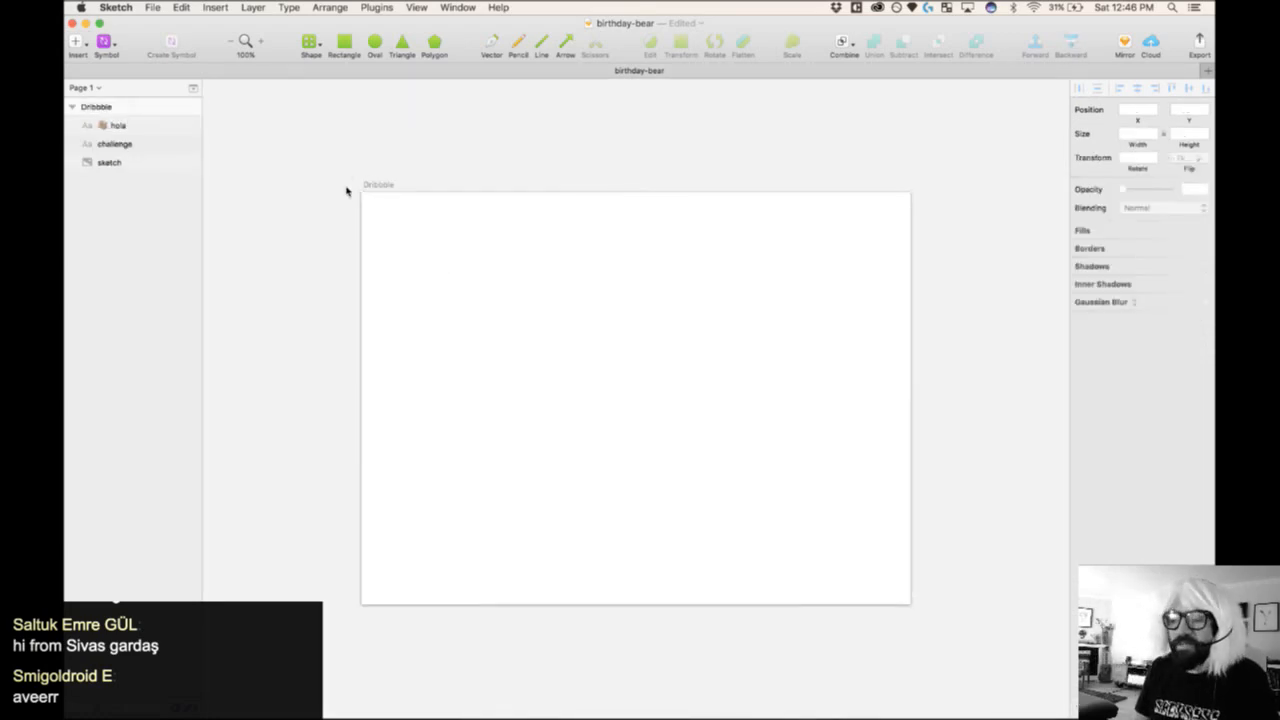
- Move the sketch image close to the left edge of the Dribbble artboard, at about X 1904, Y -596
scroll(345, 175, left, 5)
key(super+minus)
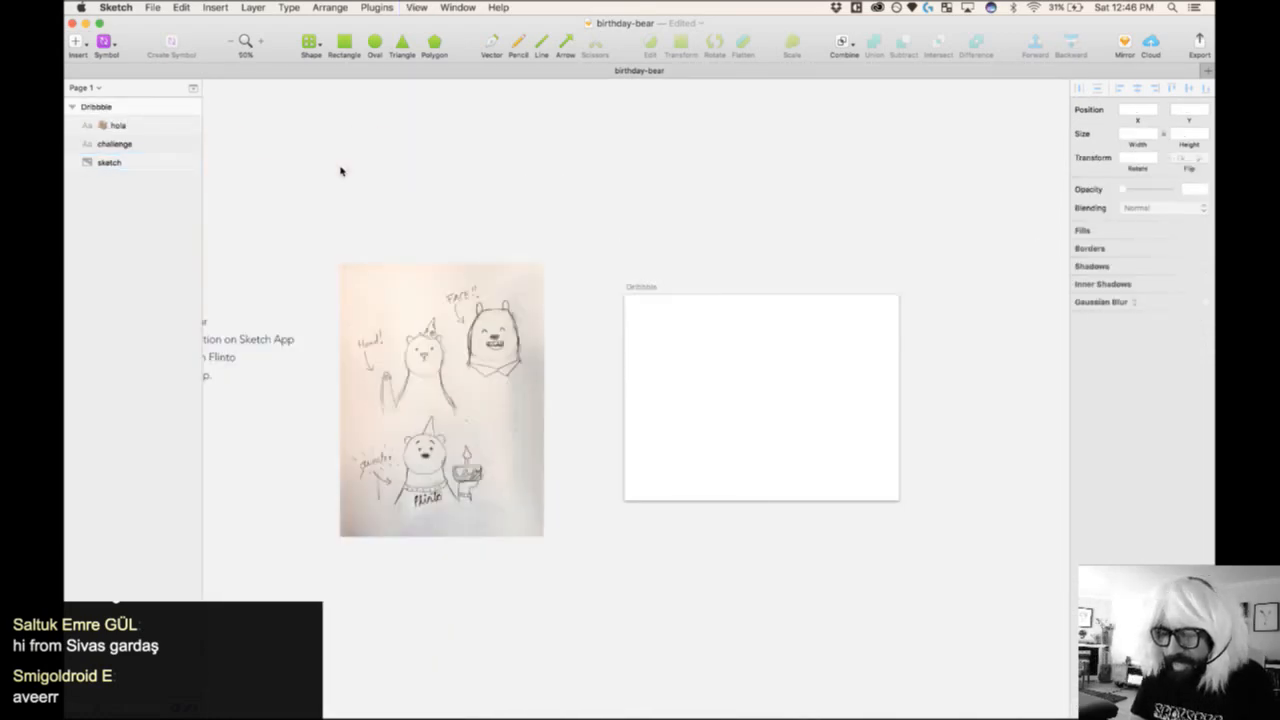
drag(477, 341, 570, 346)
key(z)
key(super+z)
mouse_move(386, 243)
mouse_down()
mouse_move(946, 523)
mouse_move(948, 552)
mouse_up()
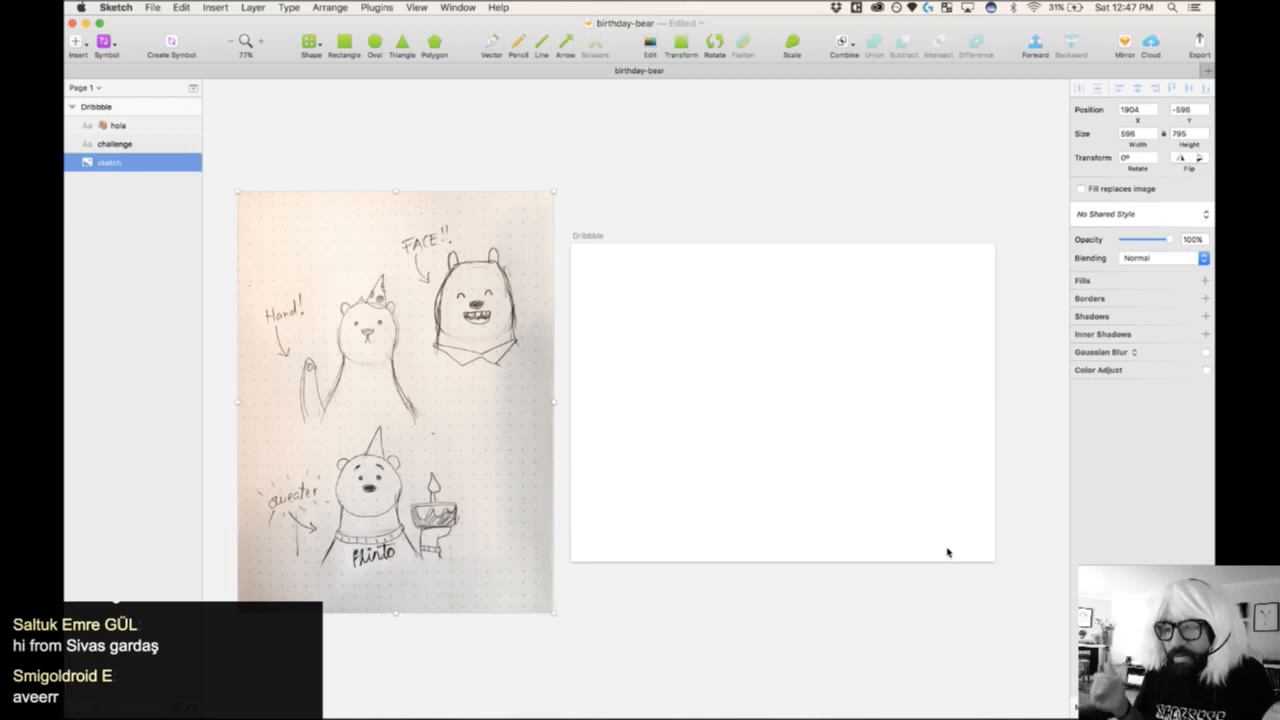
click(229, 168)
mouse_move(220, 184)
mouse_down()
mouse_move(637, 531)
mouse_move(960, 646)
mouse_move(1001, 632)
mouse_up()
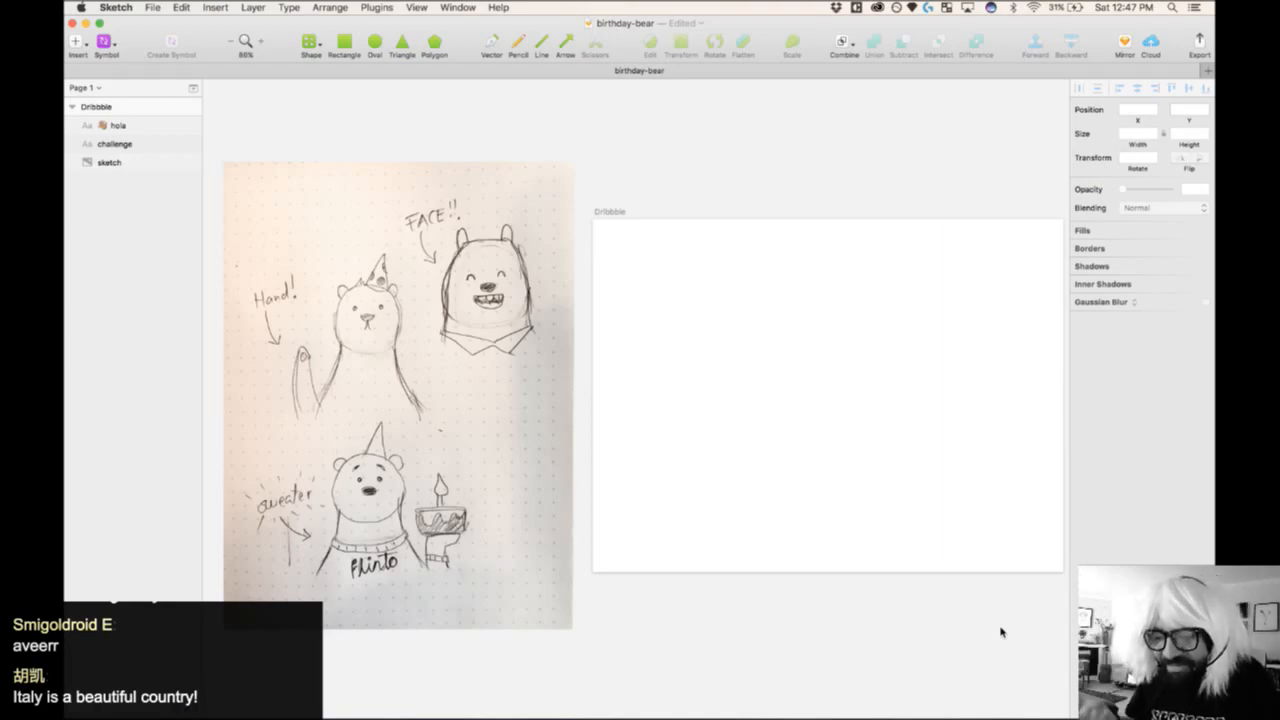
- Examine the bear sketches up close: face, sweater, cake, party hat and raised hand
click(517, 403)
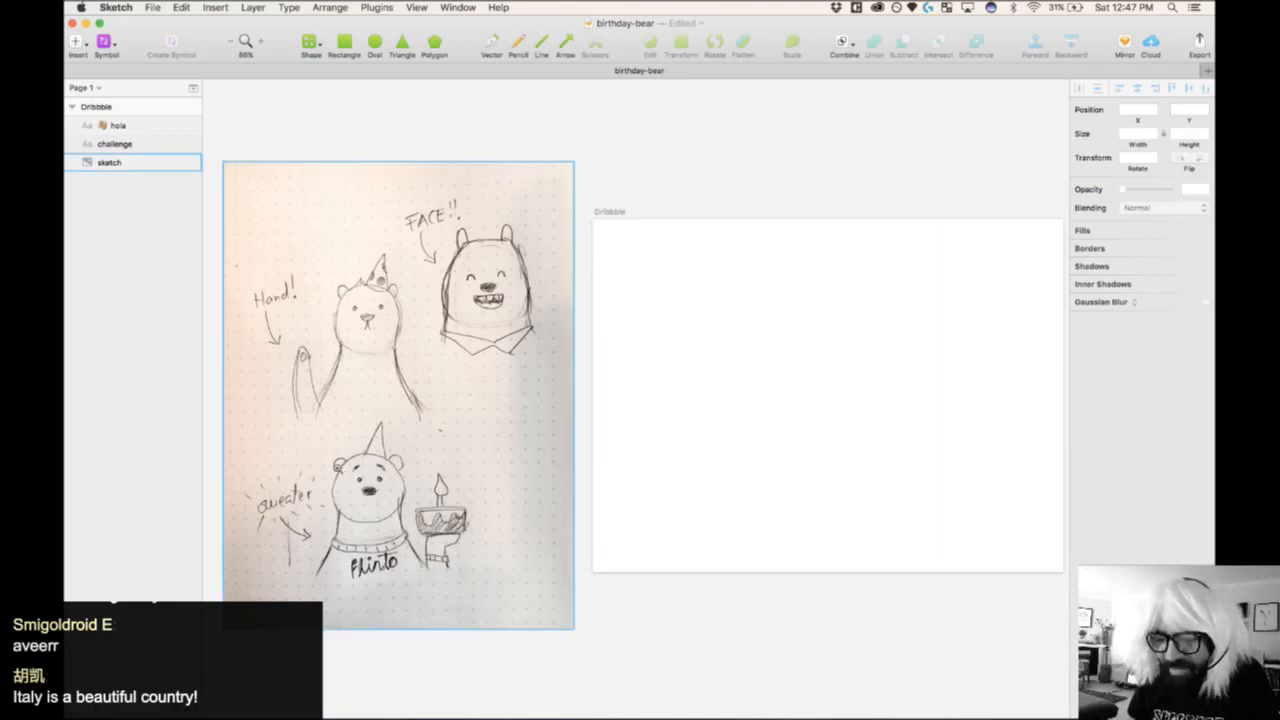
click(412, 542)
click(412, 542)
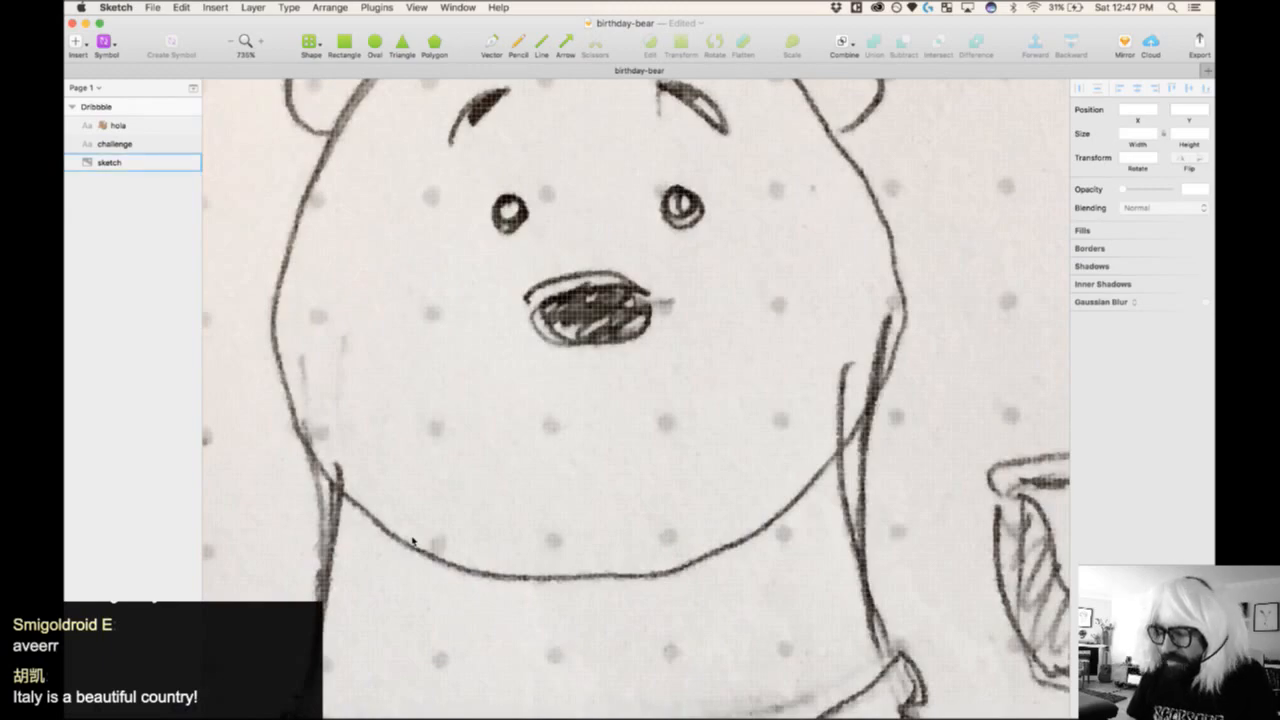
key(super+minus)
scroll(412, 540, down, 1)
scroll(412, 542, down, 5)
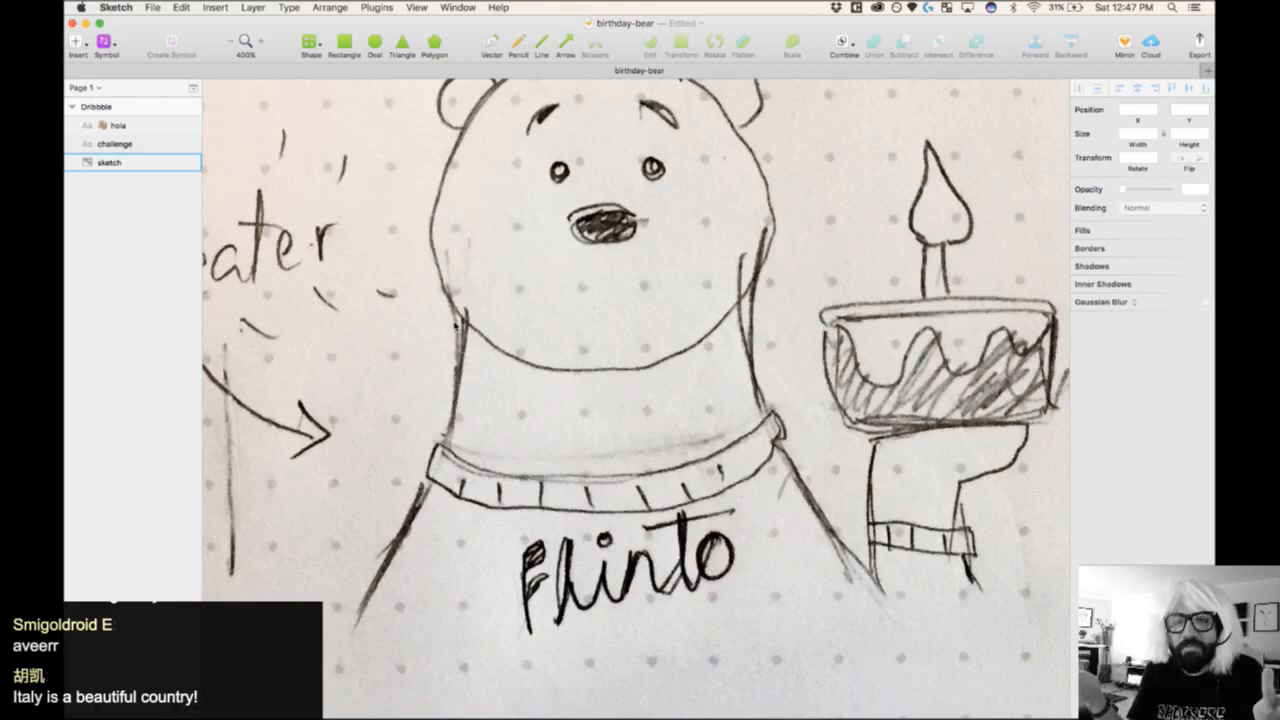
scroll(455, 325, up, 20)
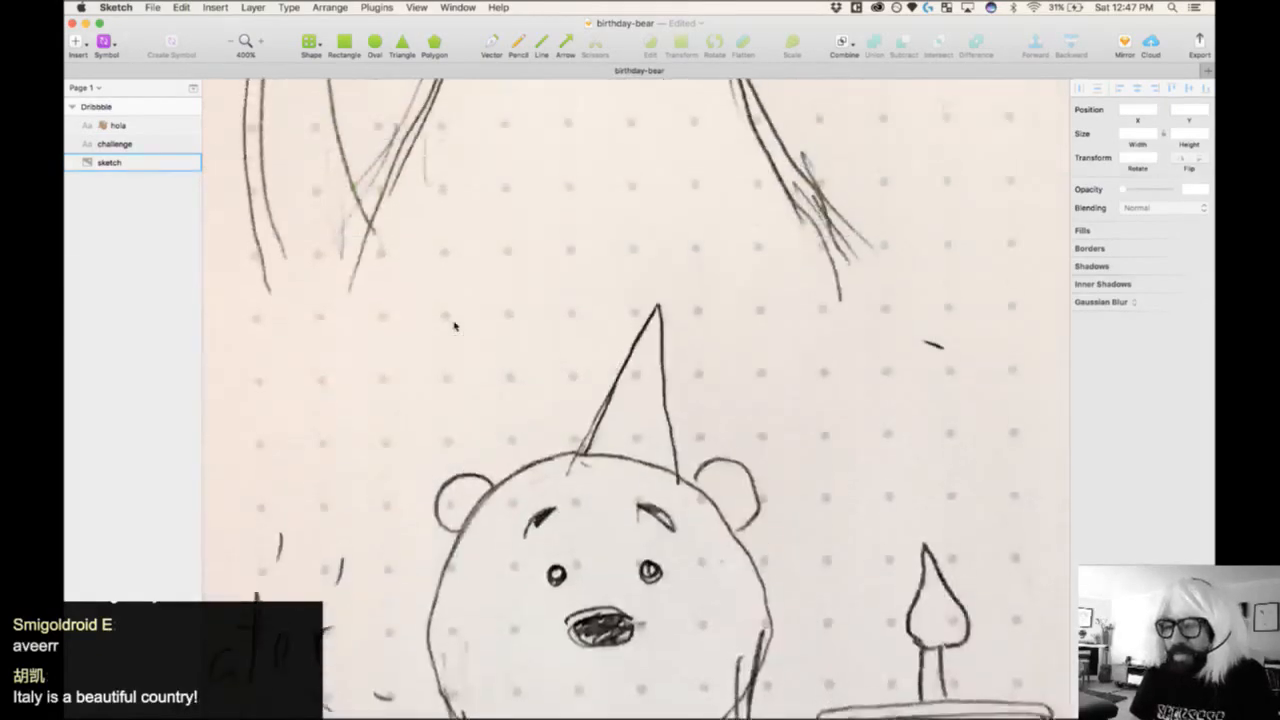
scroll(455, 325, down, 2)
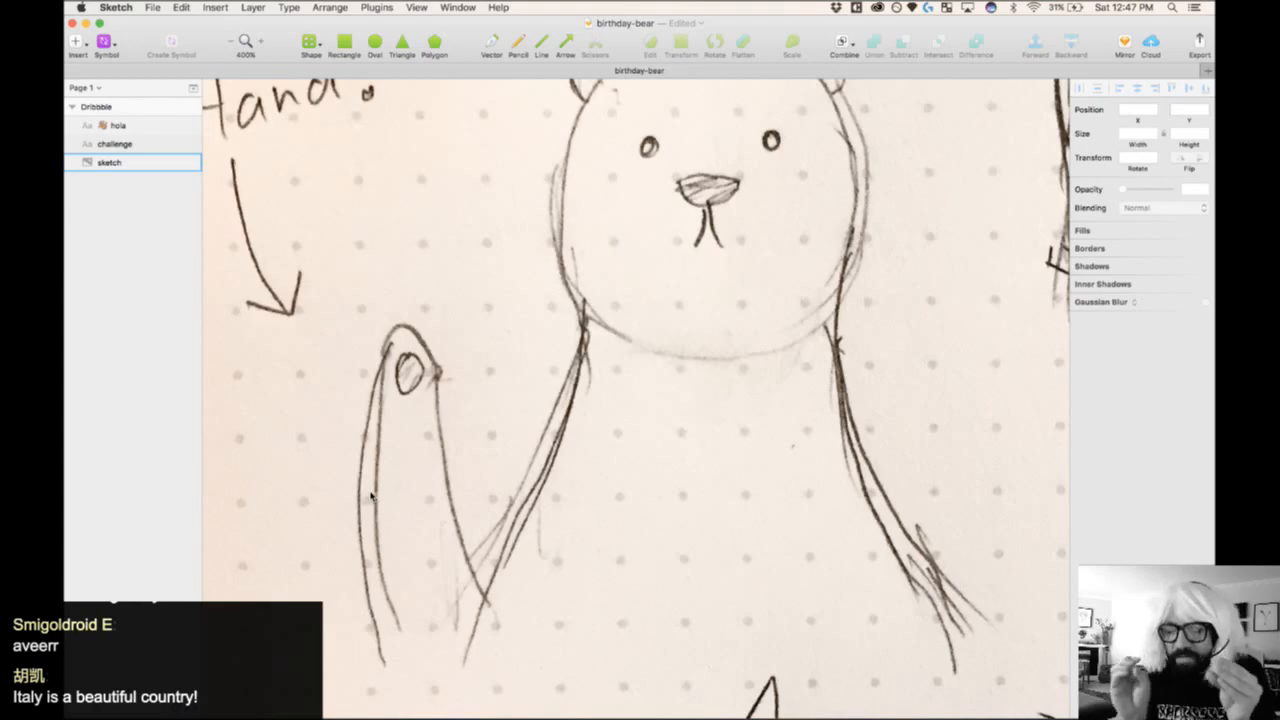
scroll(370, 495, up, 5)
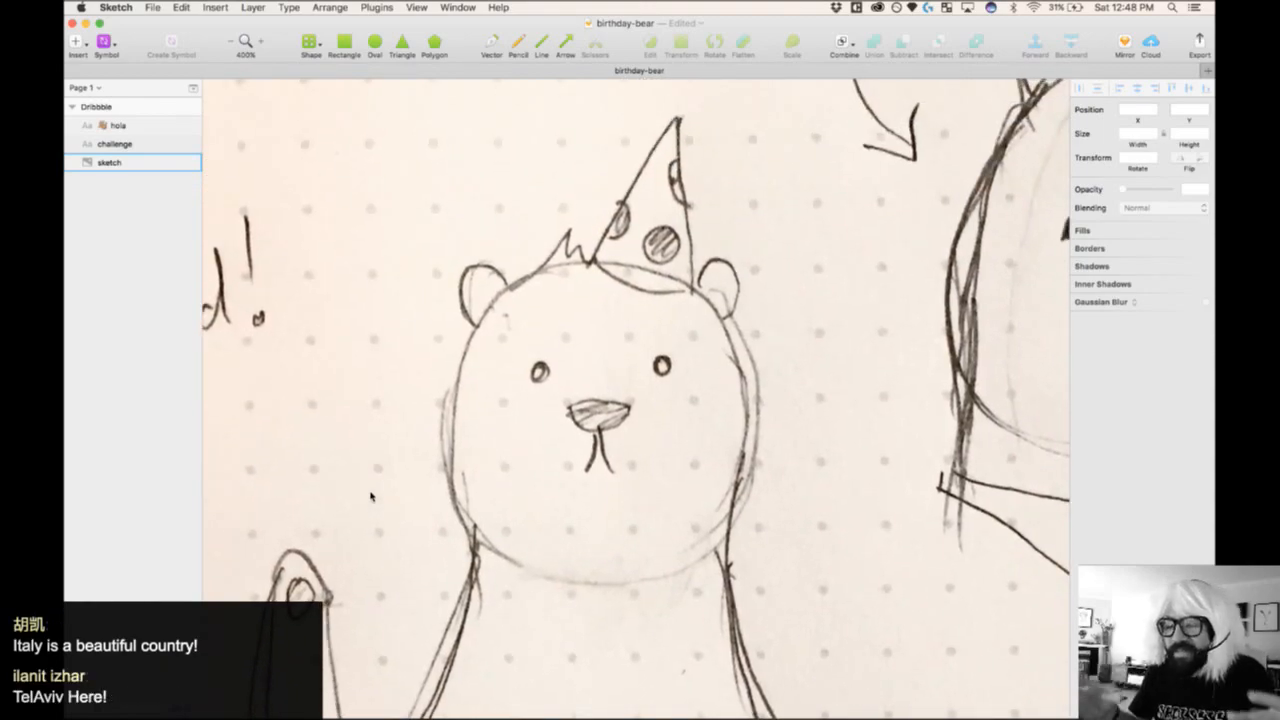
key(super+0)
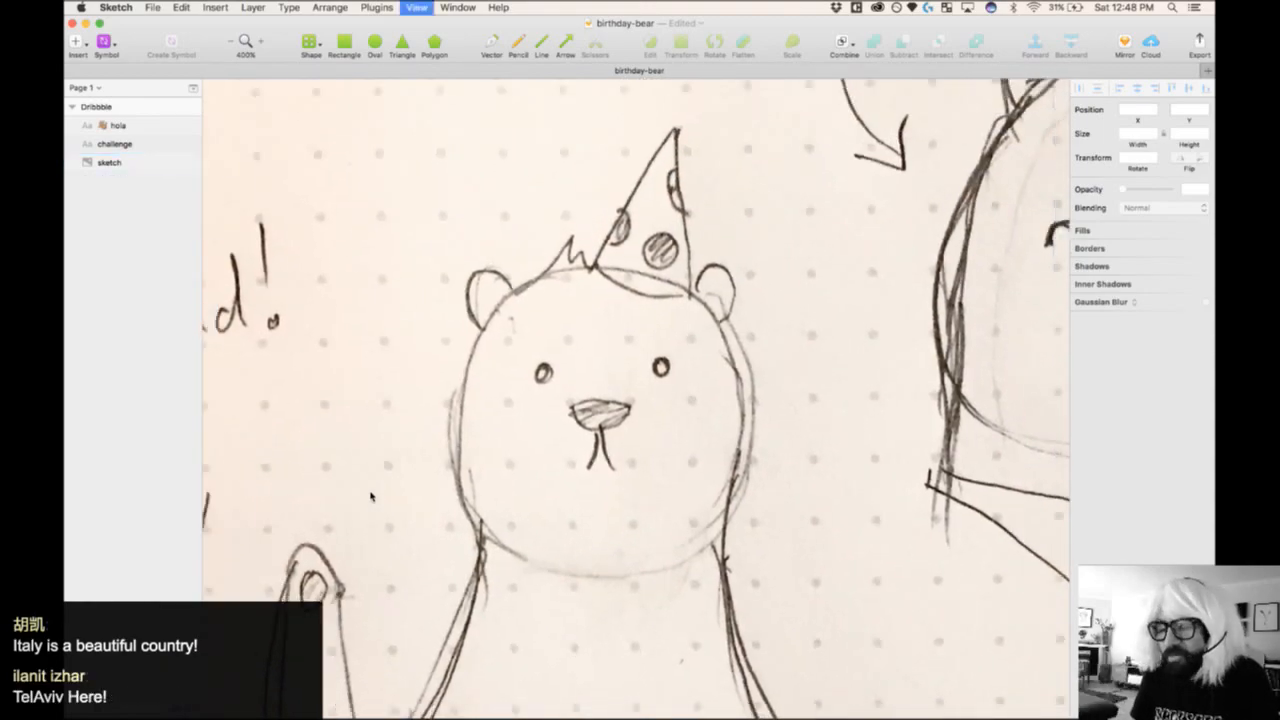
scroll(373, 500, down, 2)
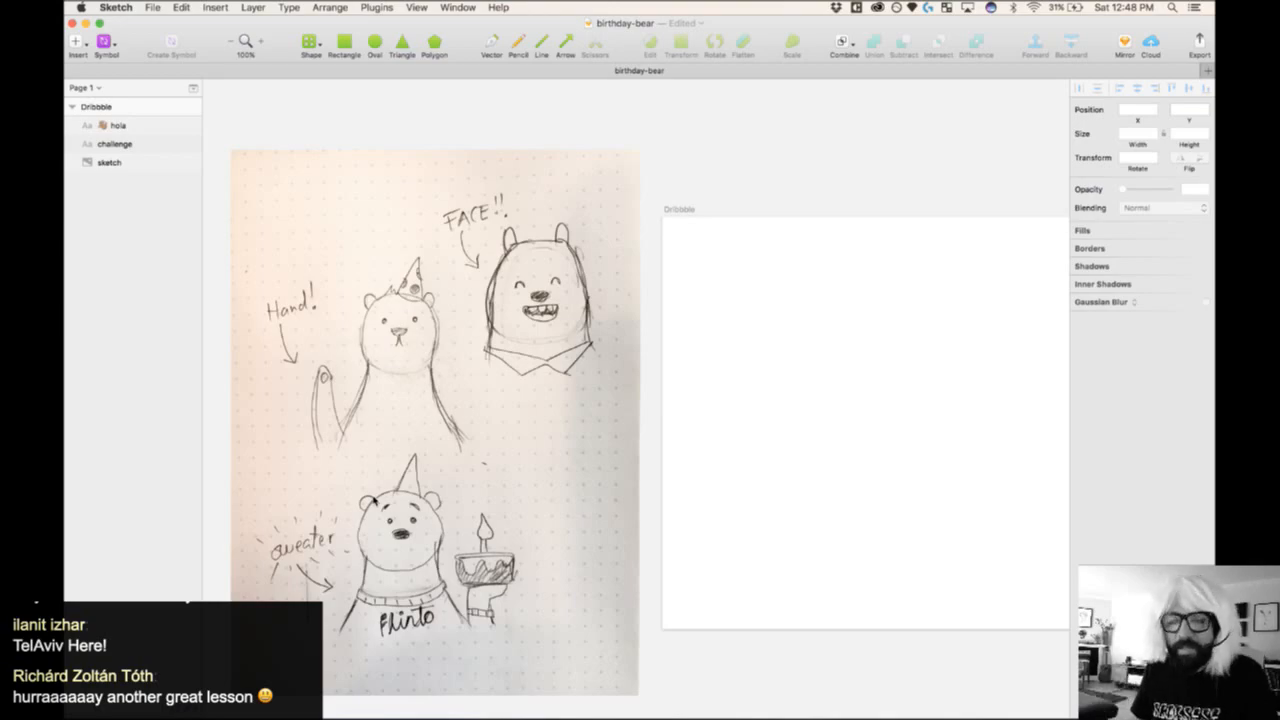
- Draw a circle about 22 x 22 on the Dribbble artboard and place it at about X 312, Y 201
scroll(377, 498, right, 5)
scroll(373, 500, left, 7)
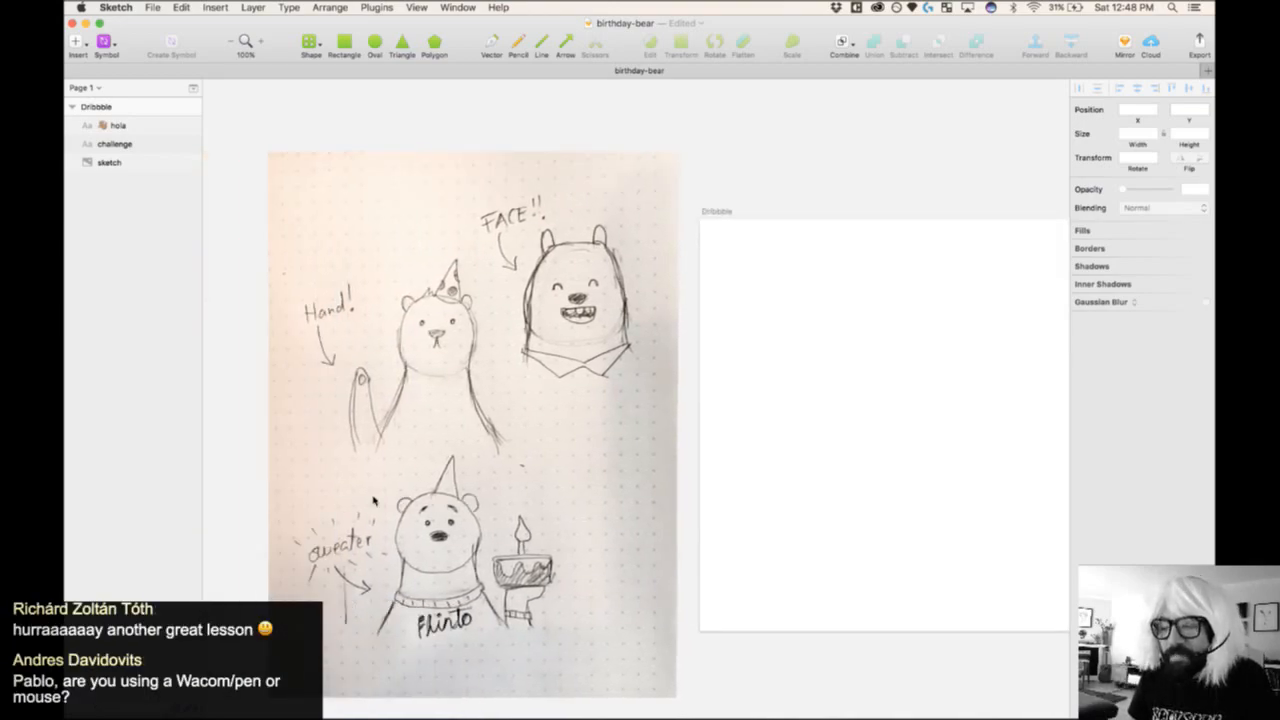
scroll(373, 500, right, 16)
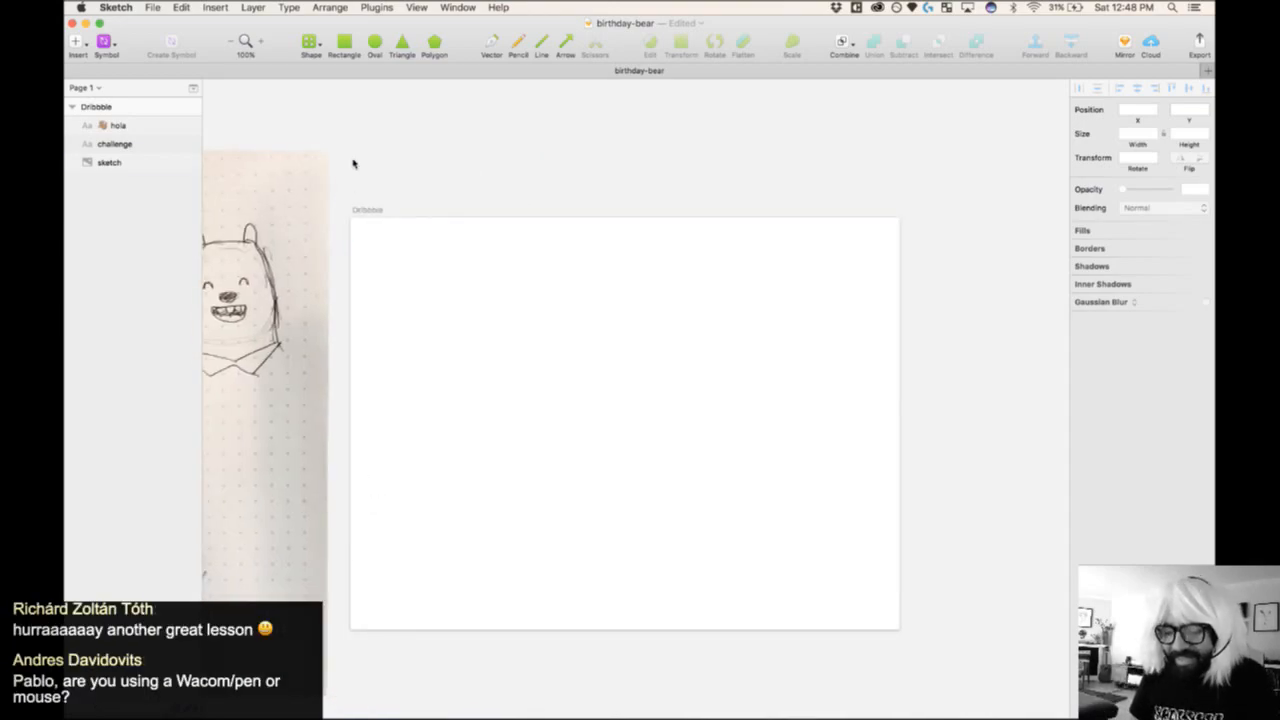
drag(332, 167, 910, 657)
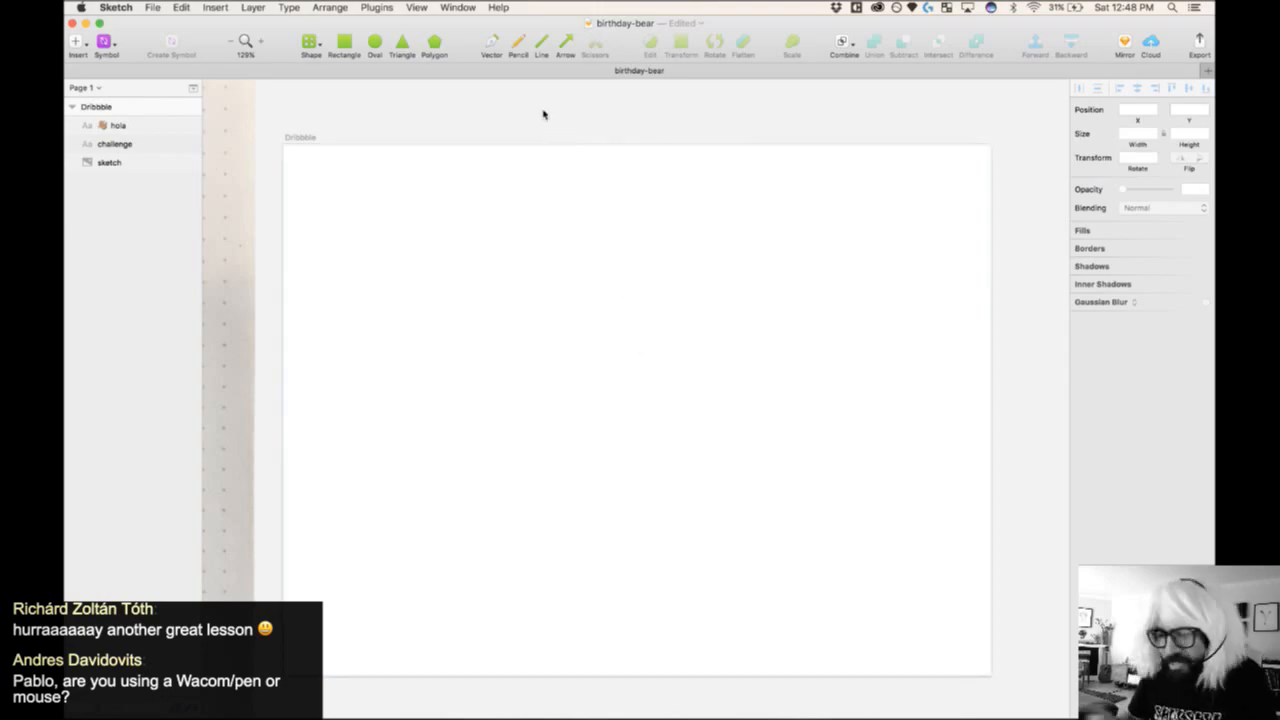
scroll(543, 114, down, 1)
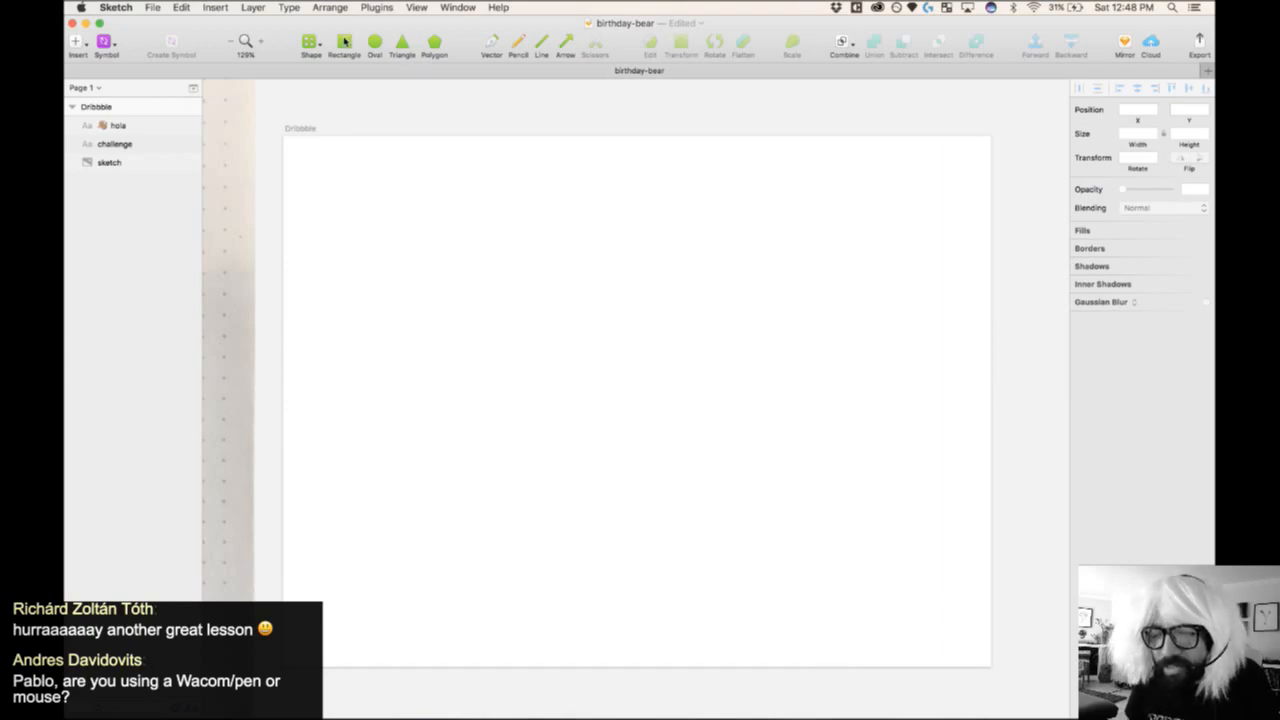
click(375, 42)
drag(549, 260, 572, 288)
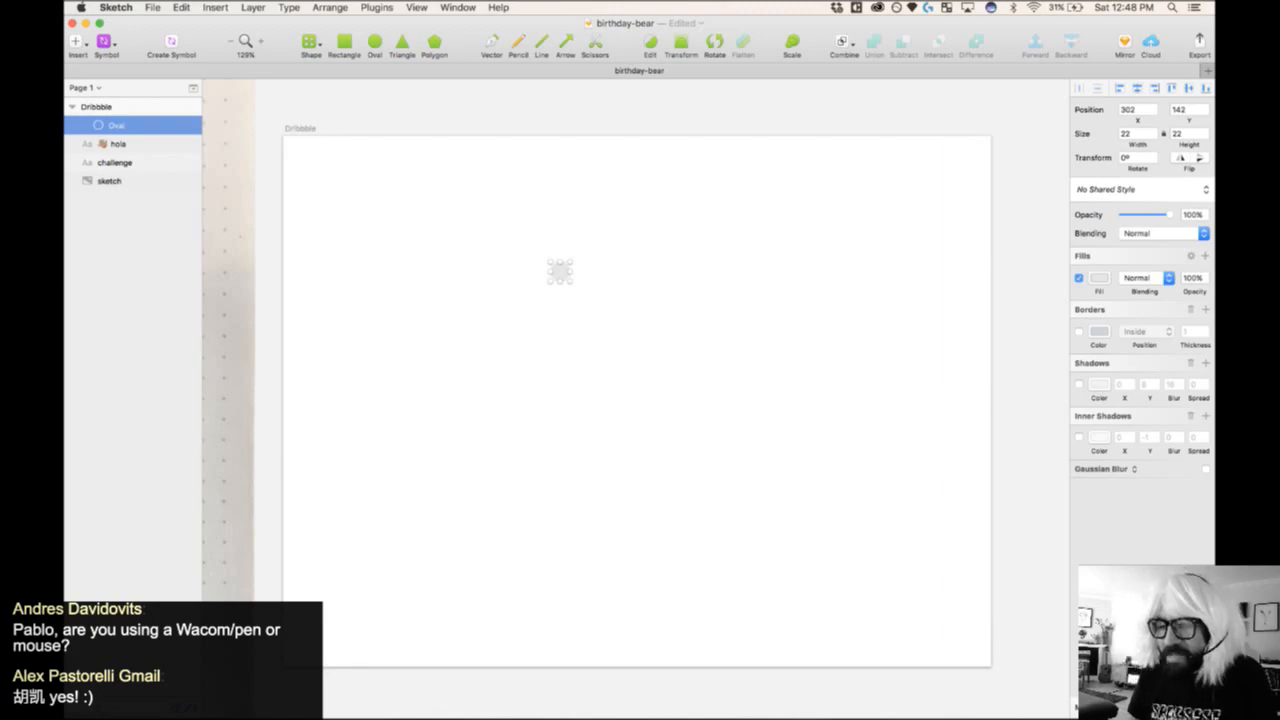
click(736, 262)
drag(560, 272, 569, 323)
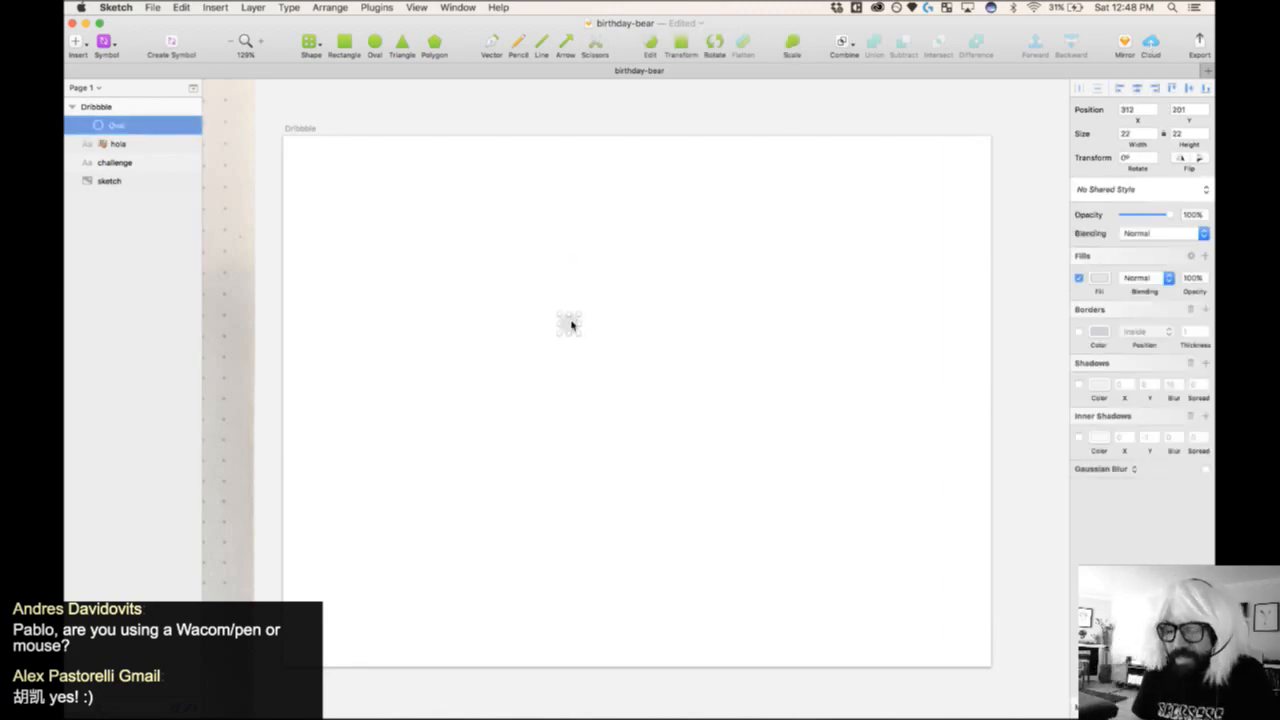
- Fill the small circle with dark brown to make the bear's first eye
click(558, 252)
drag(524, 238, 766, 563)
click(494, 246)
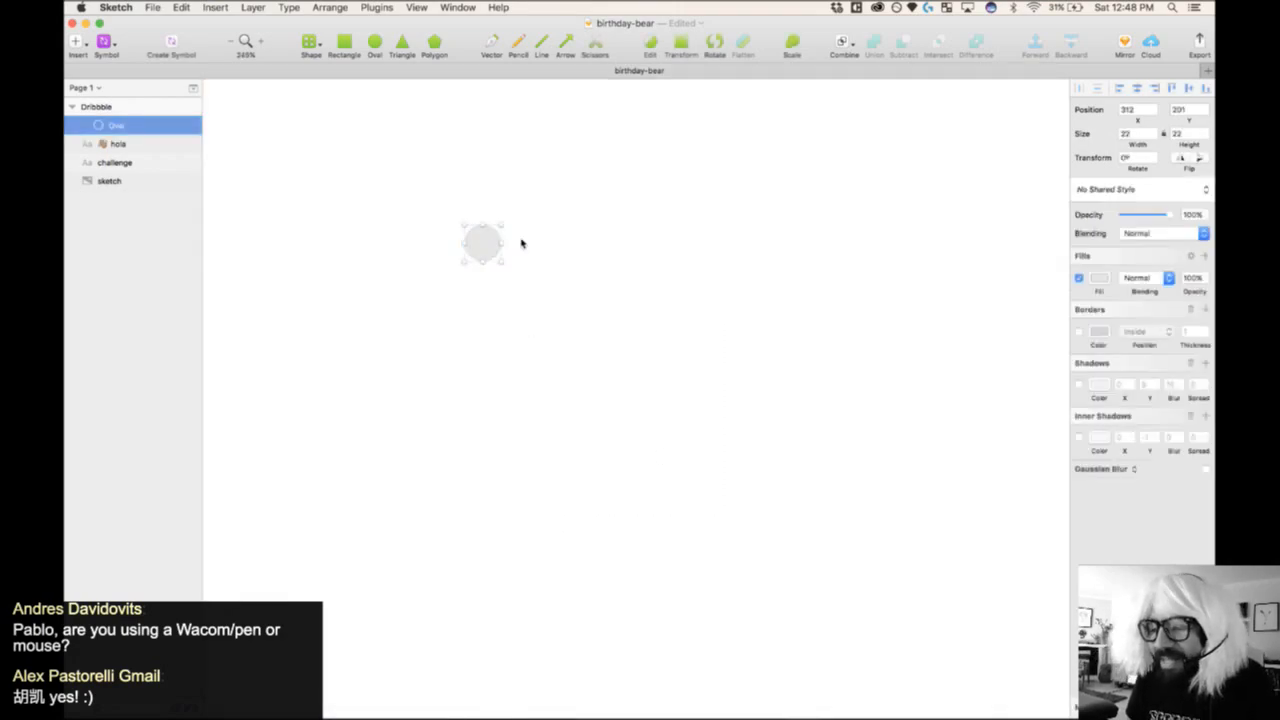
click(1105, 278)
click(1112, 390)
click(476, 211)
- Duplicate the brown eye circle horizontally to the right to make the second eye
click(481, 243)
drag(481, 243, 667, 246)
click(759, 350)
- Change the fill of both eye circles together to a greyer dark brown
drag(759, 350, 397, 220)
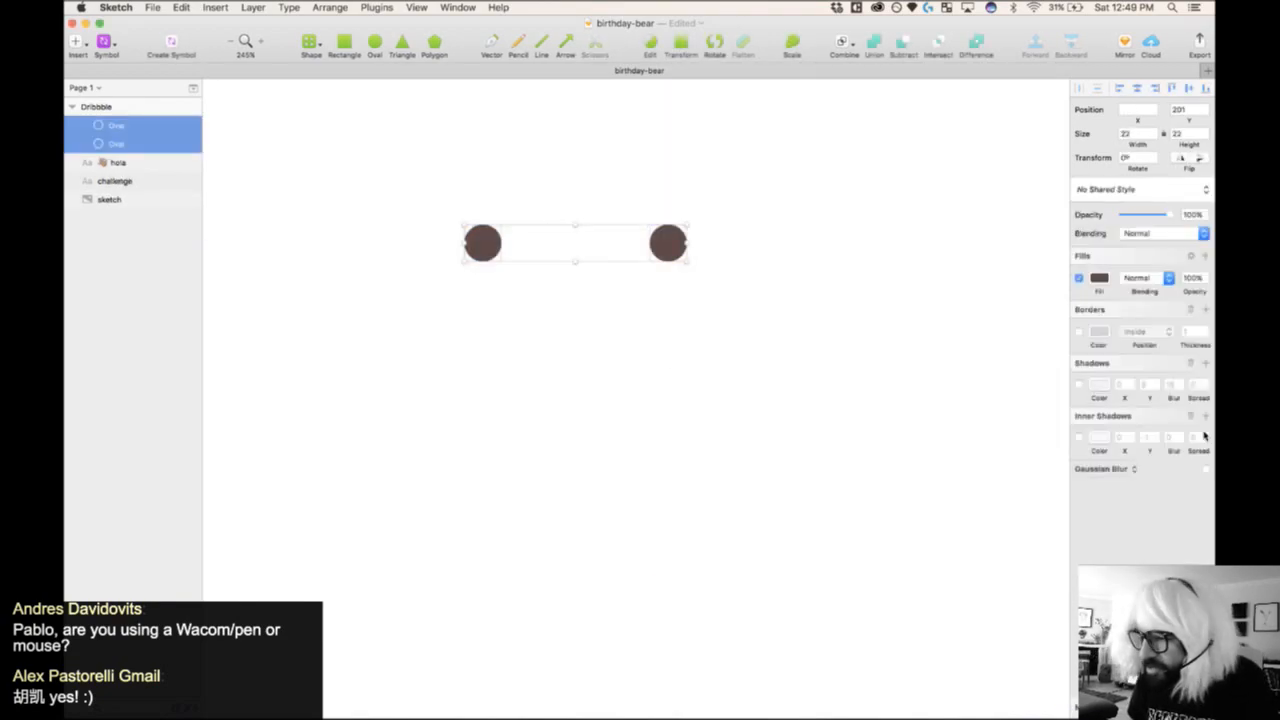
click(1101, 280)
click(678, 339)
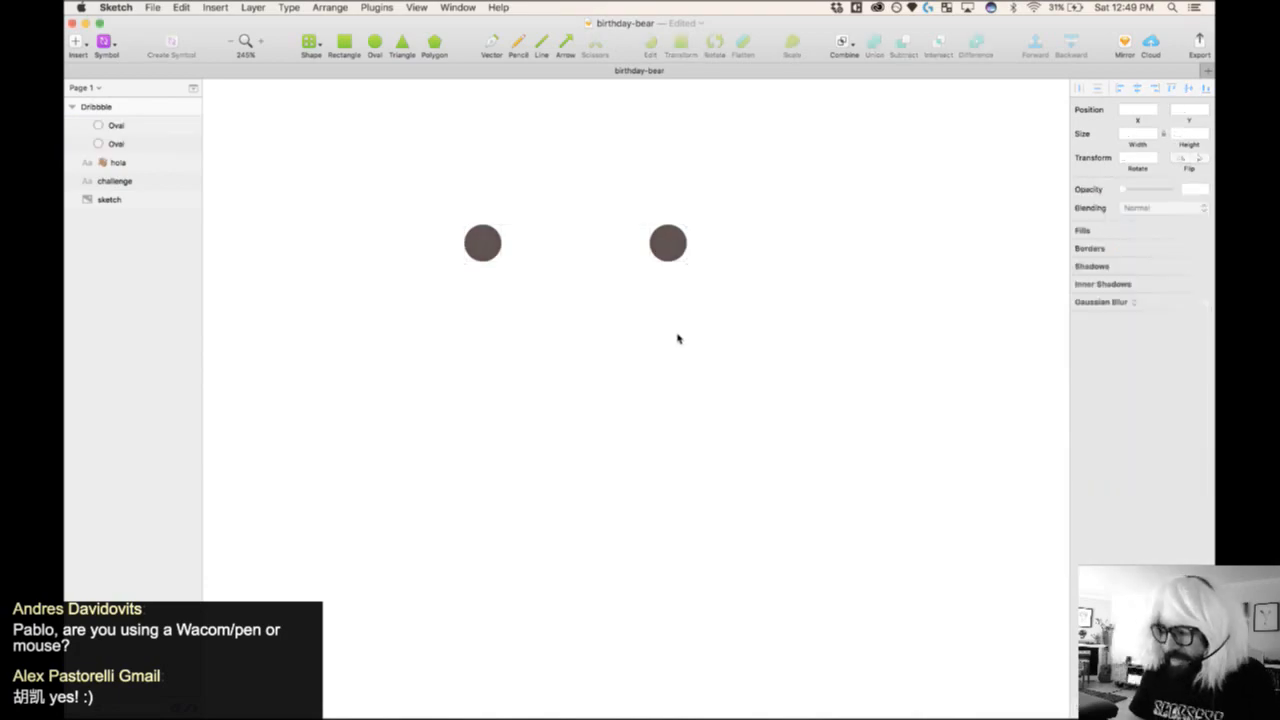
- Examine the bear face and head shapes in the reference sketches beside the artboard
key(super+0)
key(z)
drag(486, 253, 766, 612)
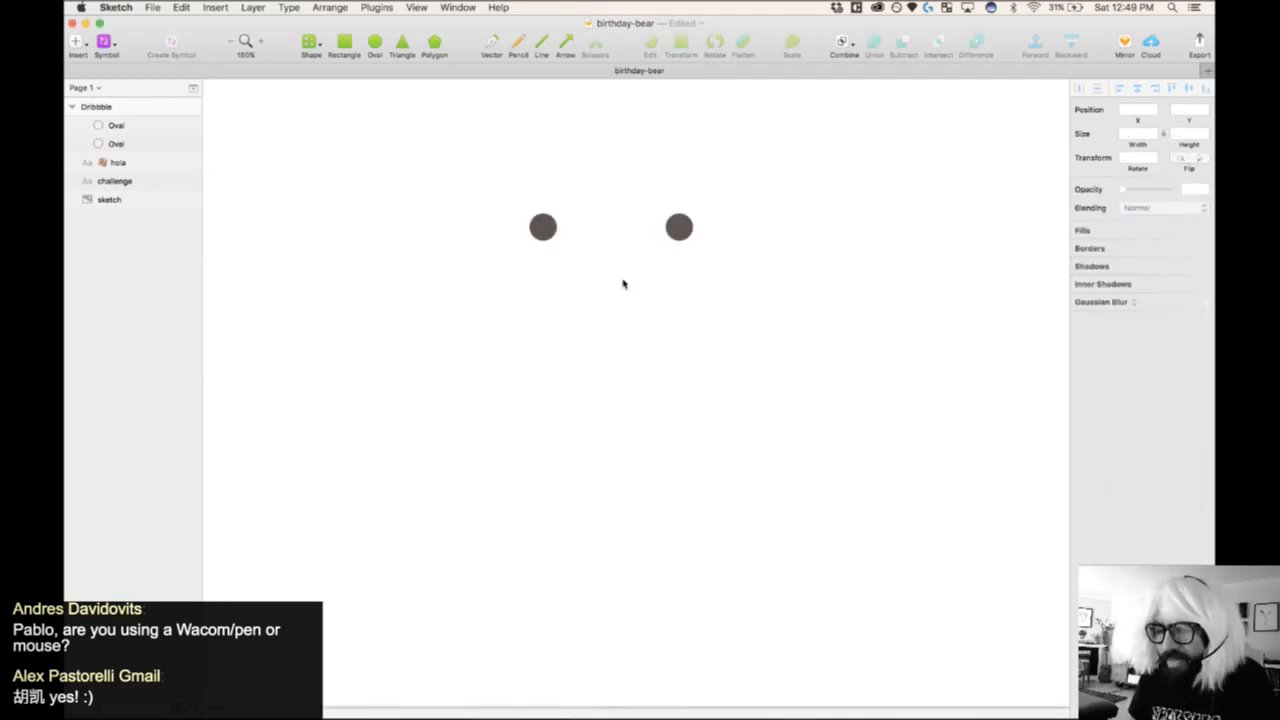
click(376, 43)
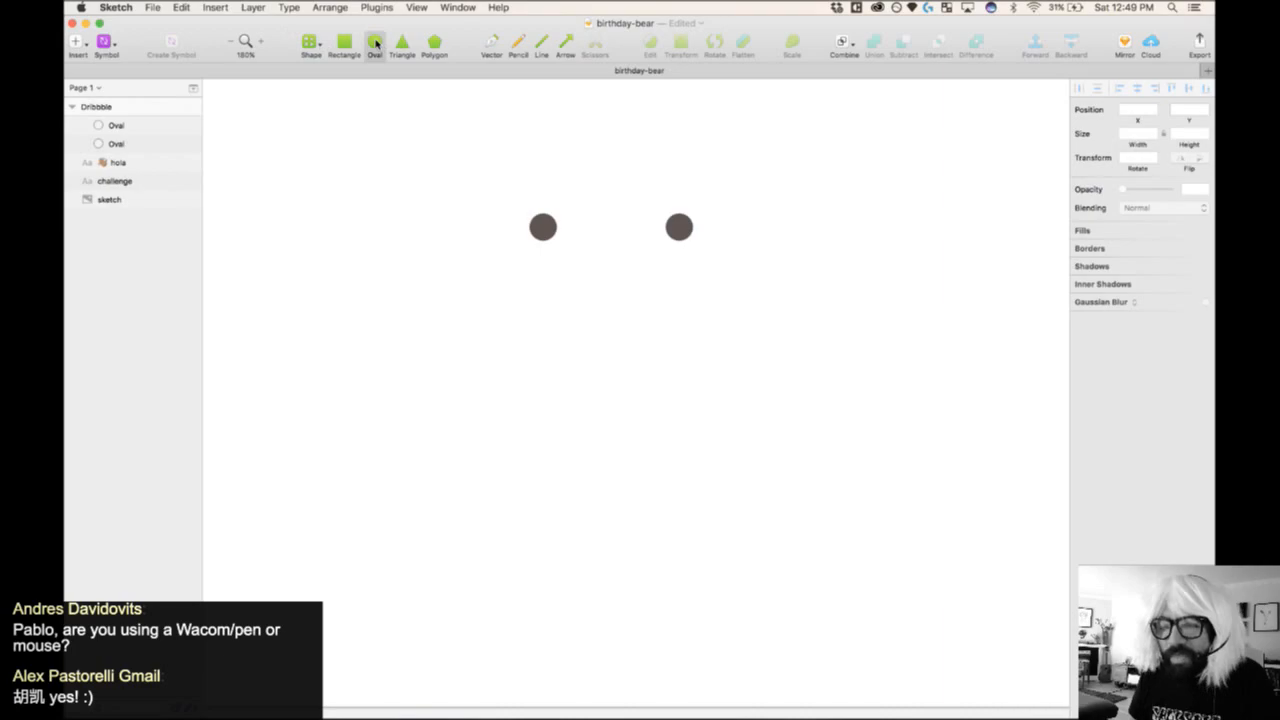
key(super+0)
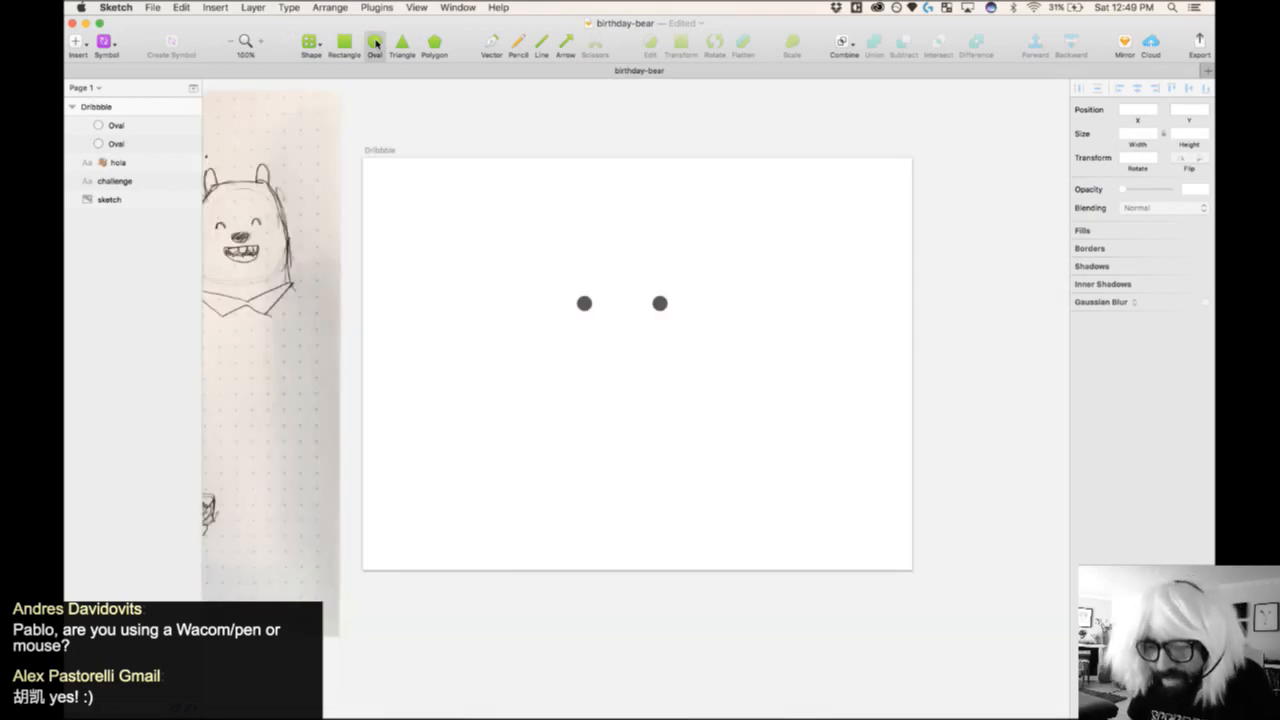
scroll(583, 369, left, 10)
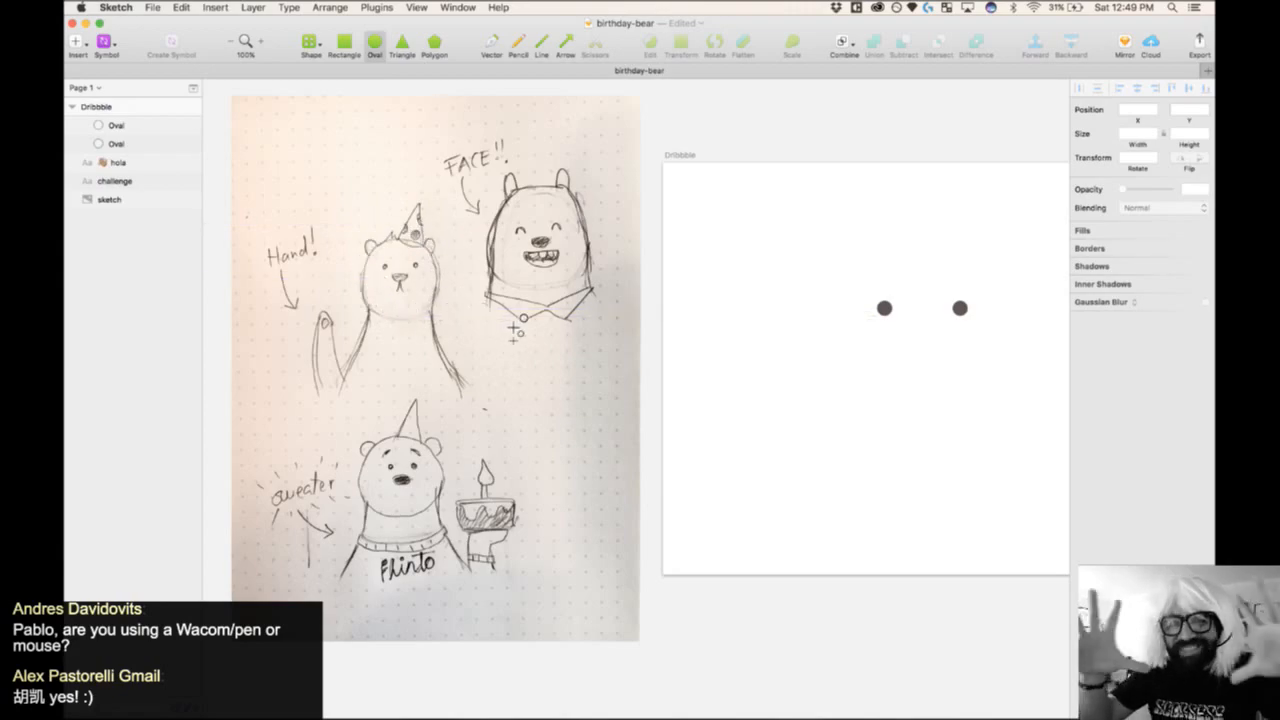
scroll(851, 382, right, 10)
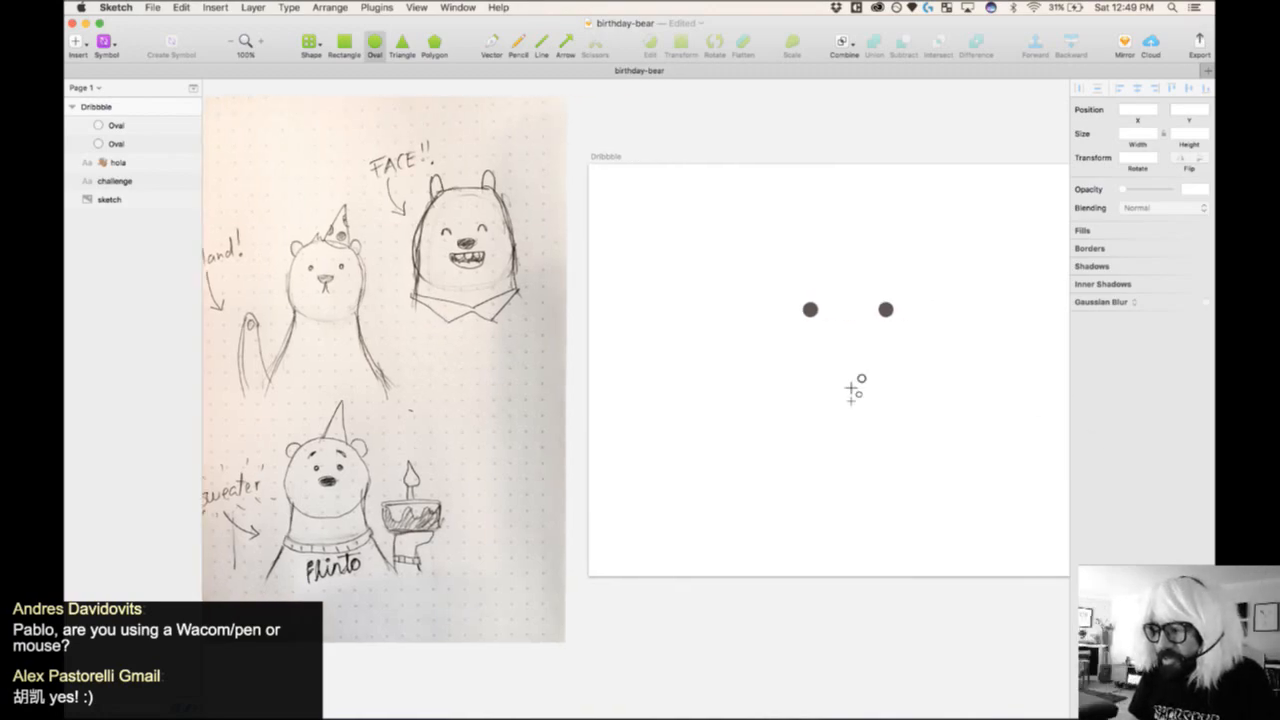
key(Escape)
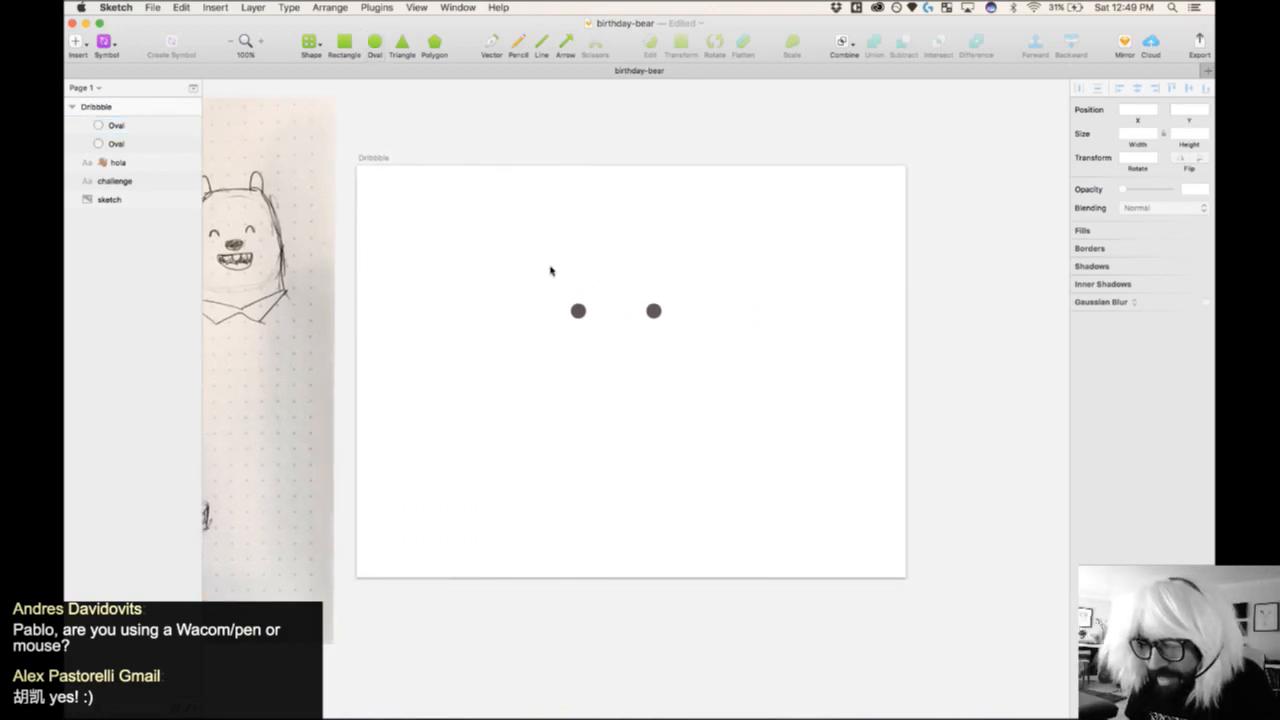
- Draw a head oval about 294 x 289 around the eyes, send it behind them and center it horizontally on the artboard
key(o)
drag(512, 233, 723, 432)
drag(714, 434, 716, 436)
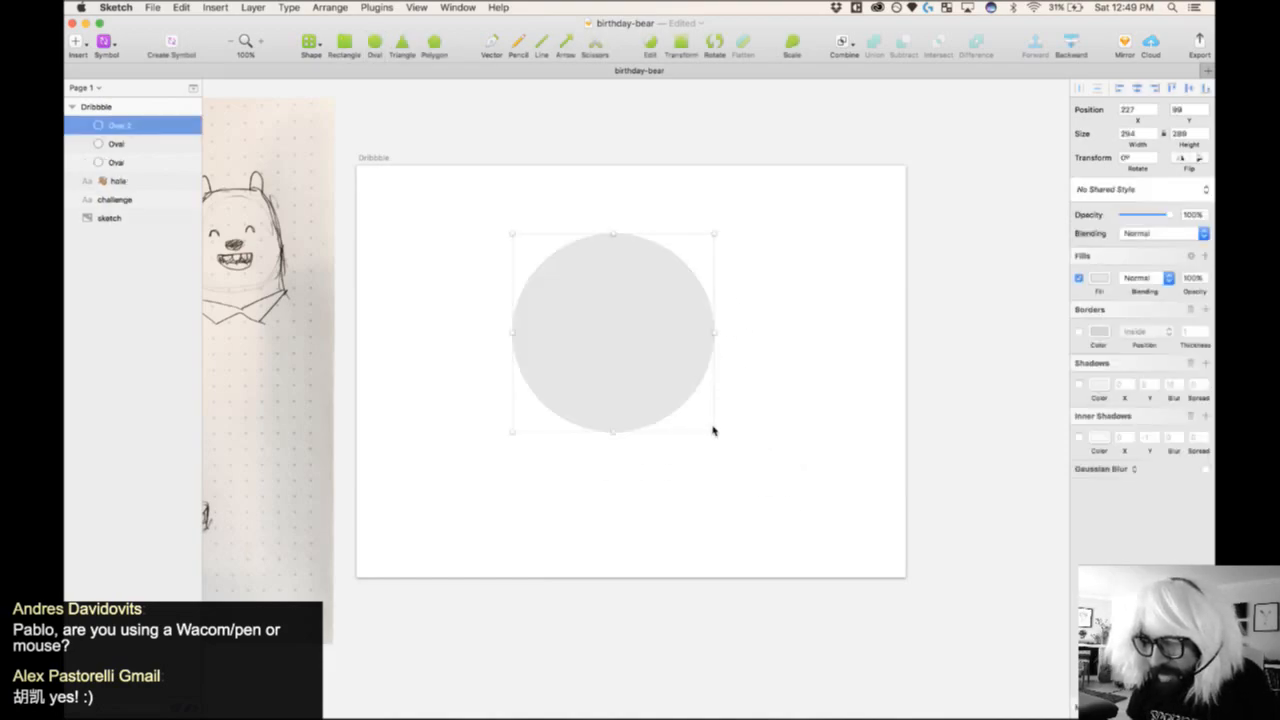
key(ctrl+alt+super+Down)
drag(706, 212, 522, 363)
click(1138, 88)
- Group the two eye circles and center the group horizontally on the head
shift+click(614, 356)
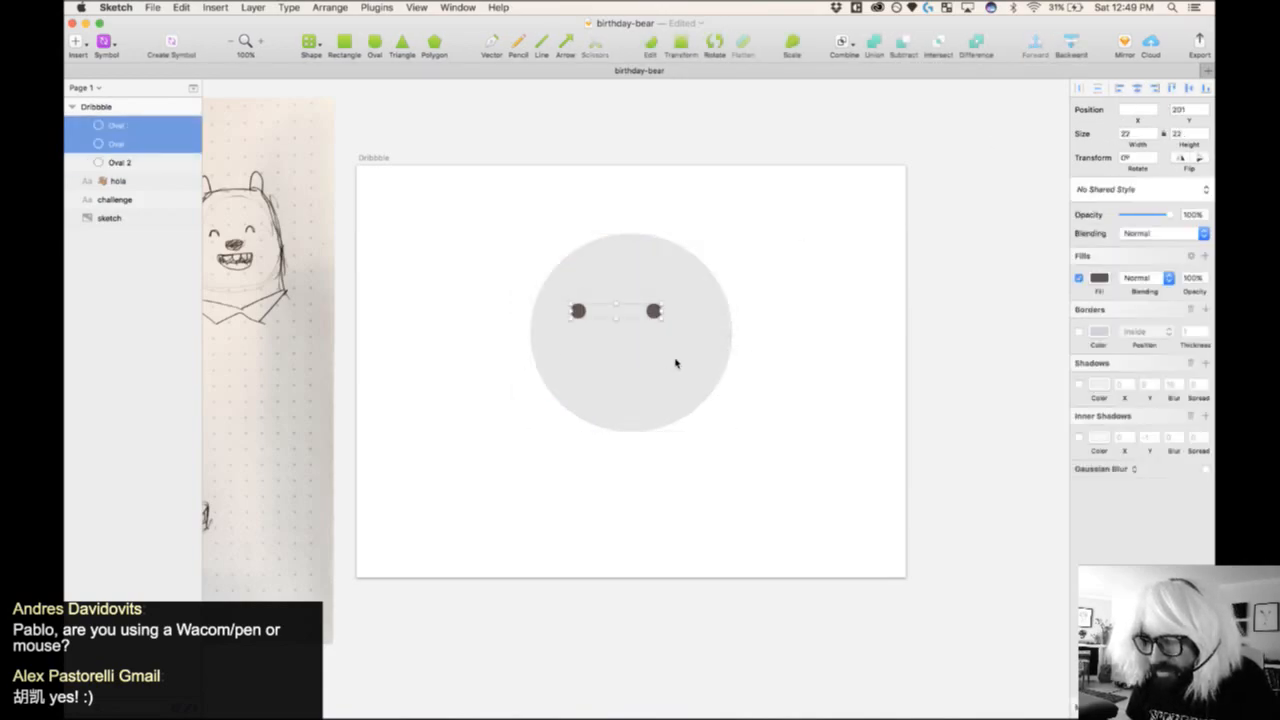
key(super+g)
click(1137, 88)
click(748, 300)
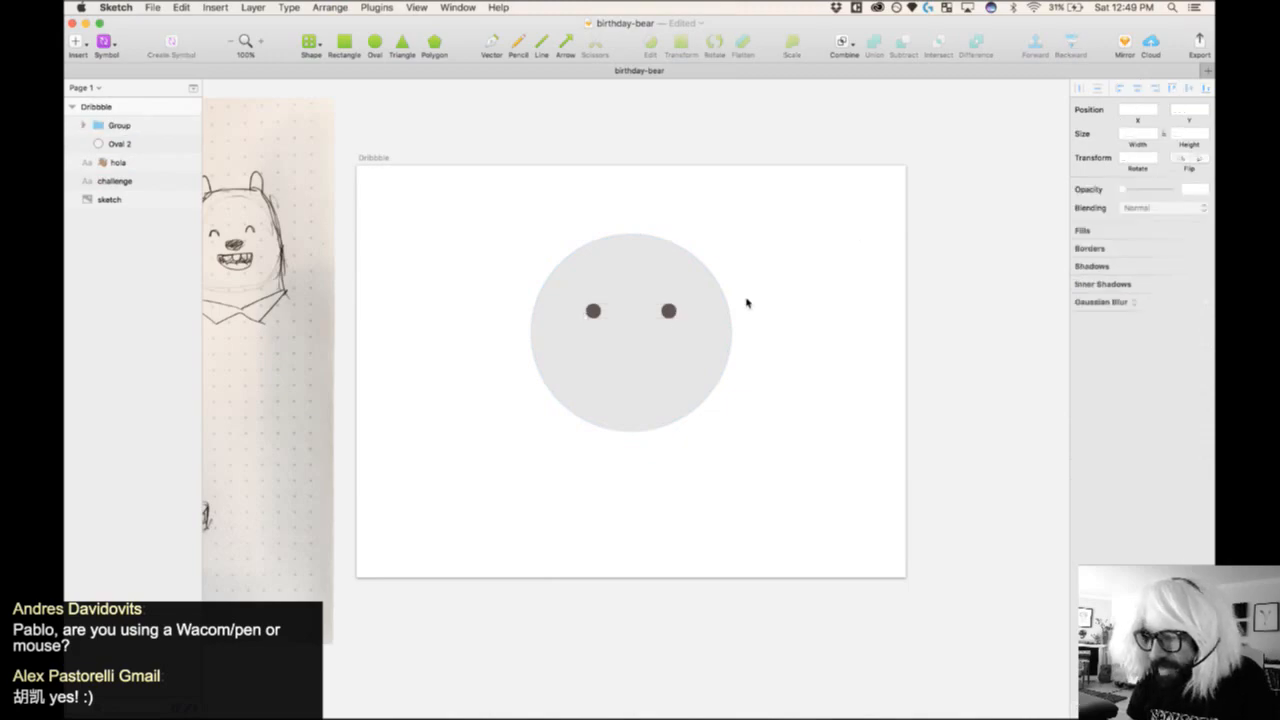
- Edit the head oval's path and lower both side anchor points together to Y 283.5
click(669, 310)
key(z)
drag(506, 208, 810, 649)
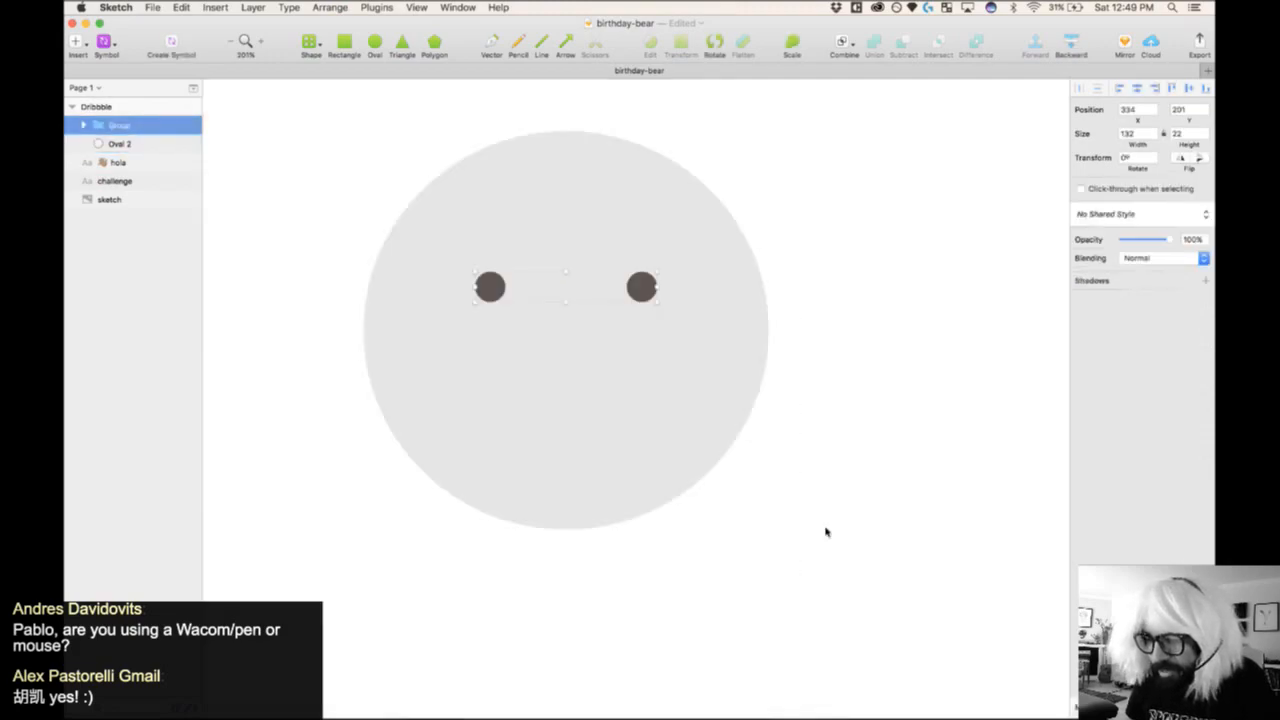
click(746, 563)
click(649, 427)
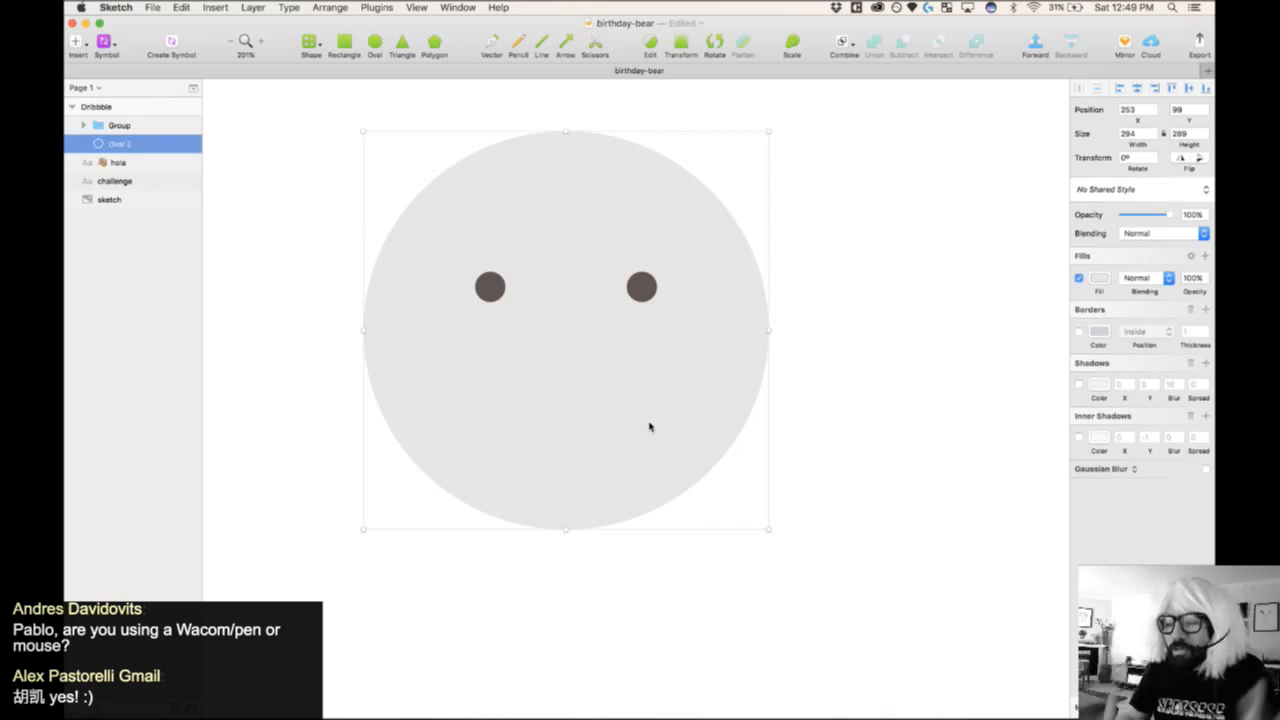
key(Return)
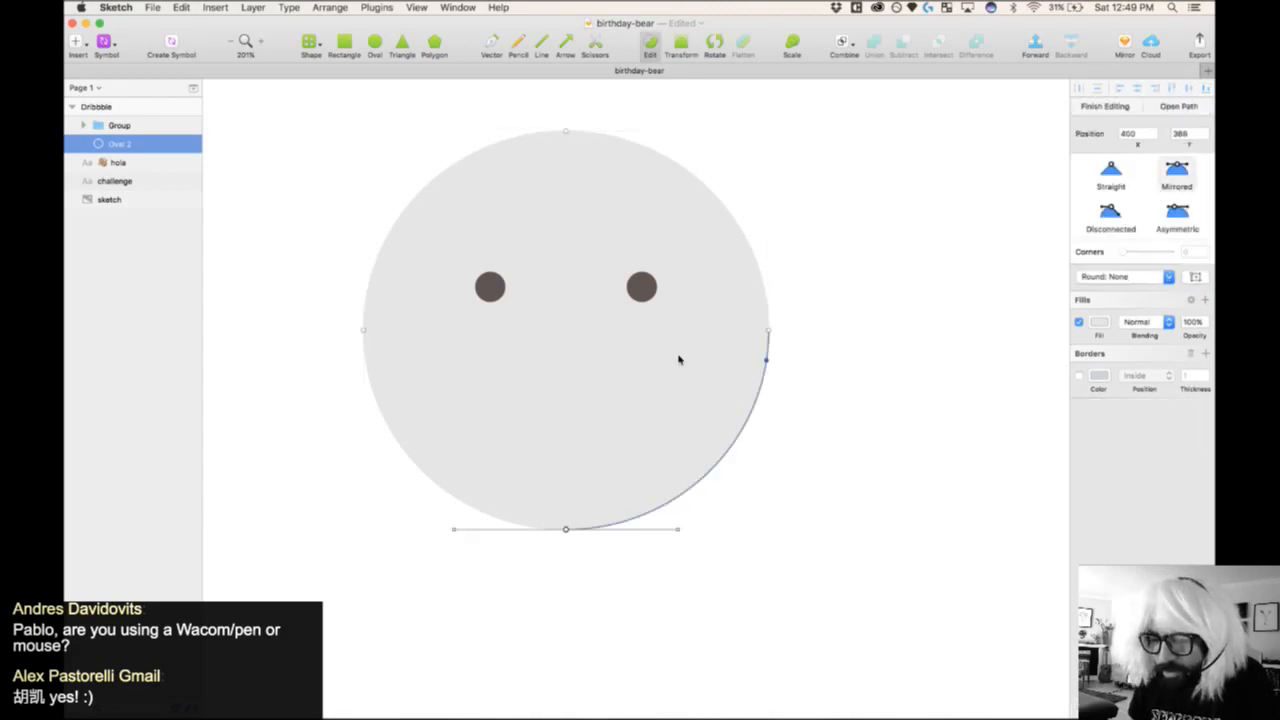
click(364, 331)
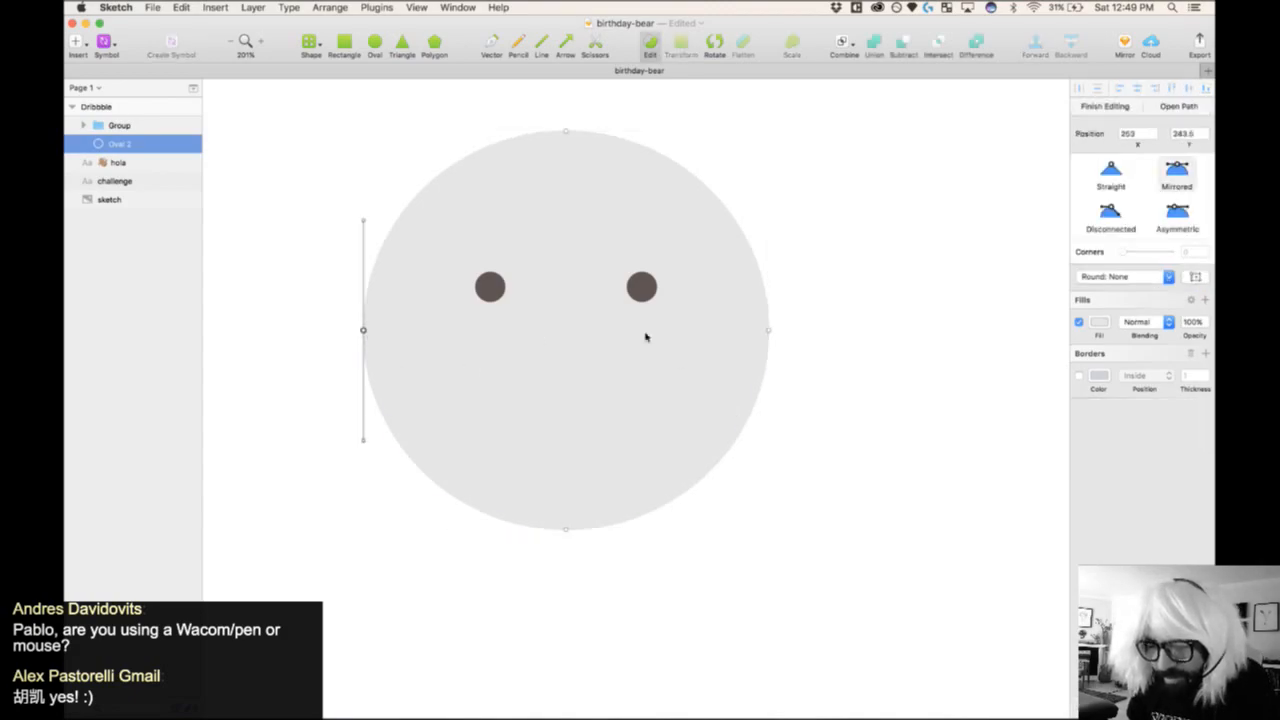
shift+click(769, 333)
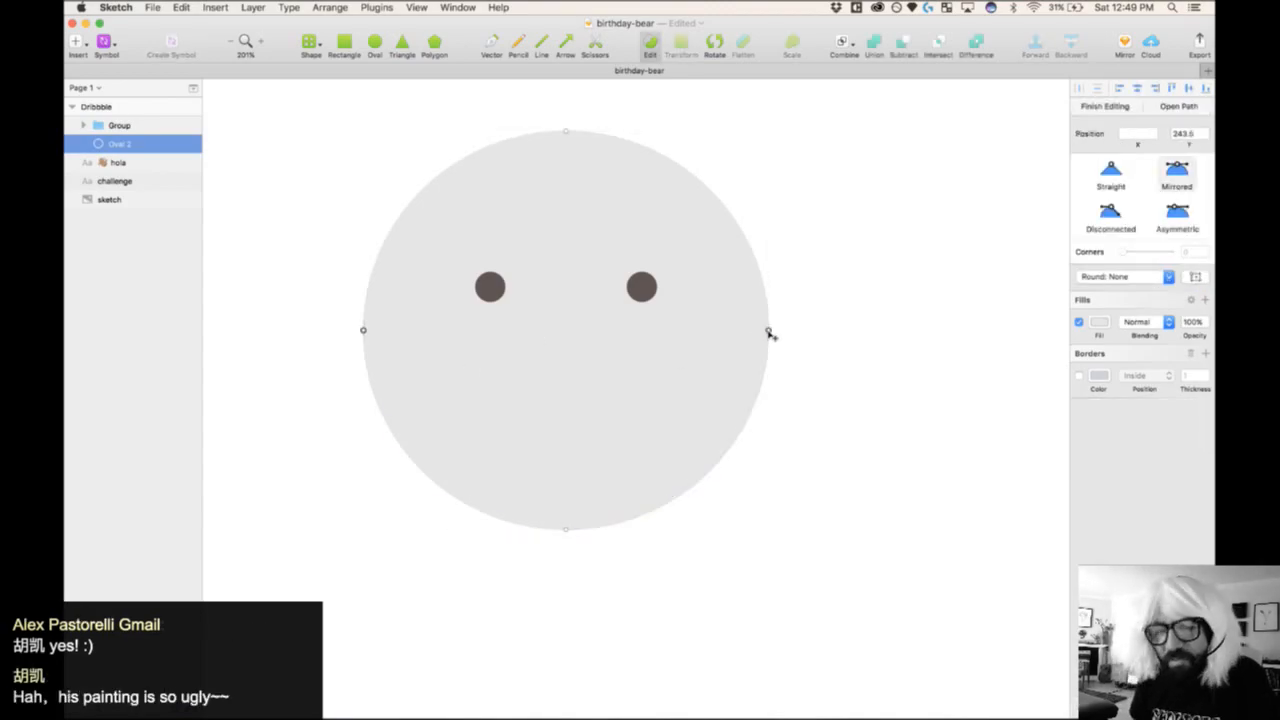
key(shift+Down)
key(shift+Down)
key(shift+Down)
key(shift+Down)
key(shift+Down)
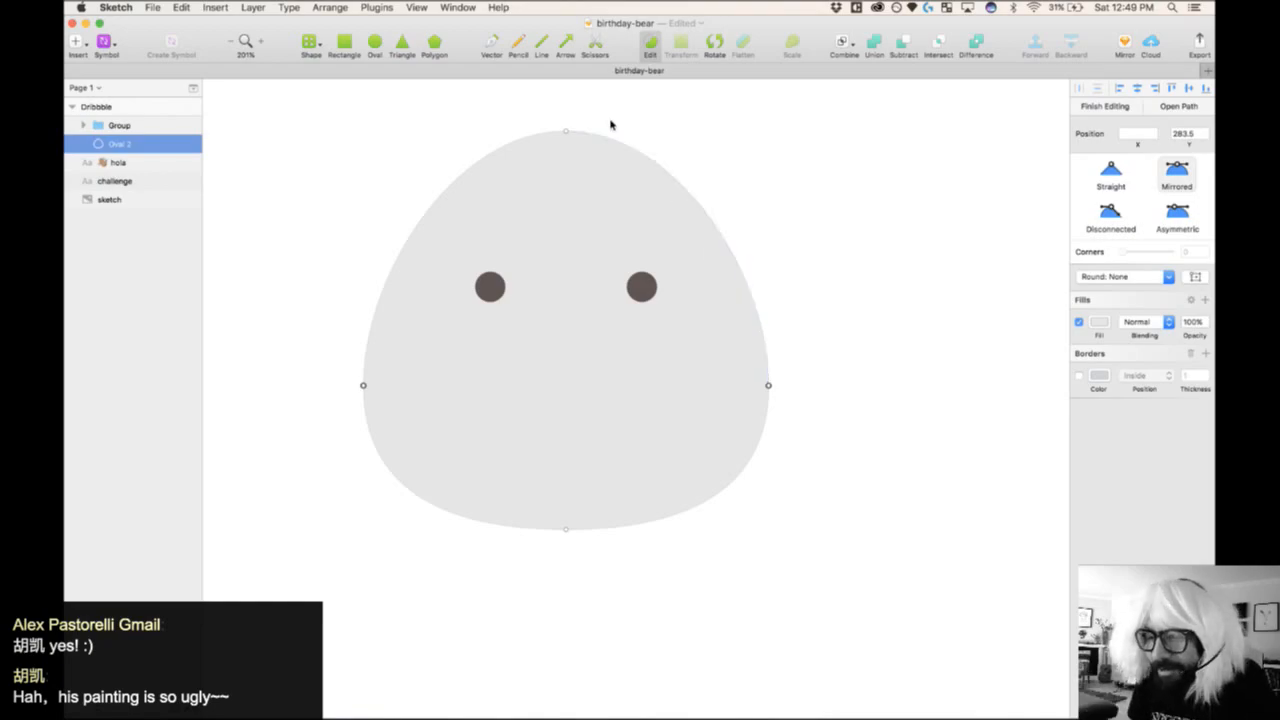
- Lengthen the curve handles of the head's top anchor point to broaden the crown, and finish editing the shape
click(566, 133)
drag(453, 130, 400, 133)
click(806, 300)
key(Escape)
click(886, 214)
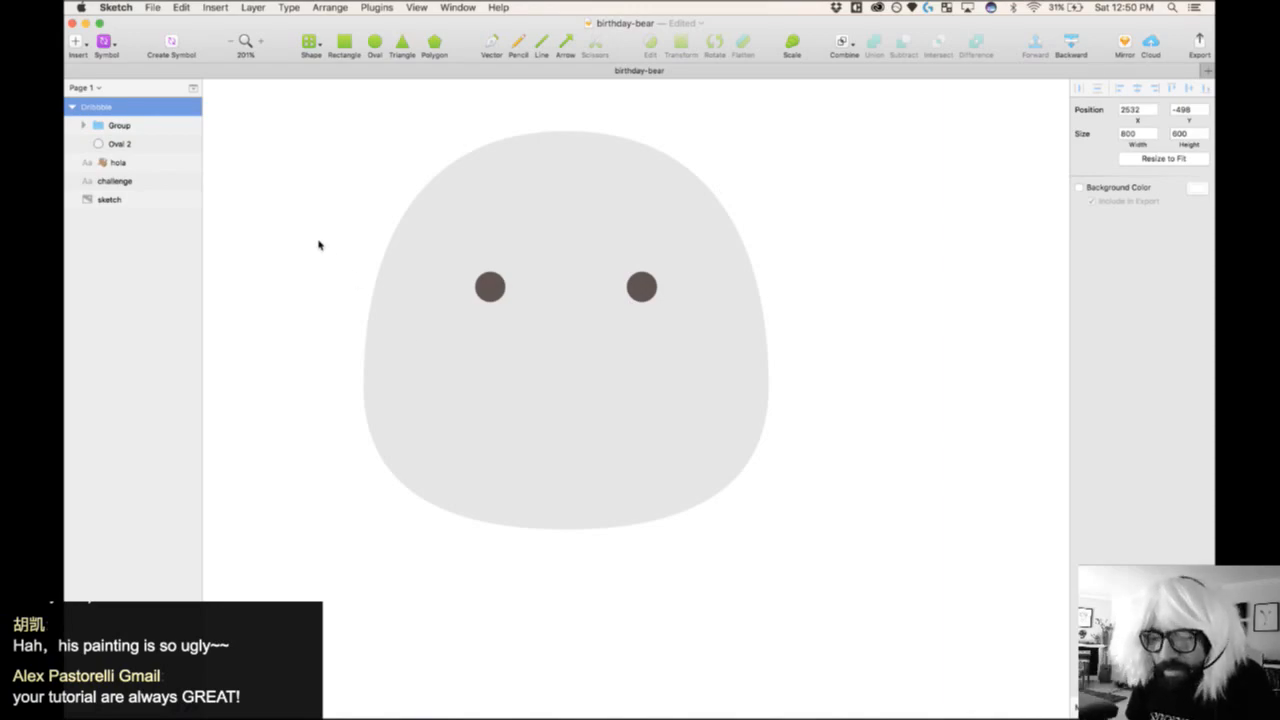
- Draw a nose oval about 51 x 39 between and slightly below the eyes and fill it with dark greyish brown
click(375, 44)
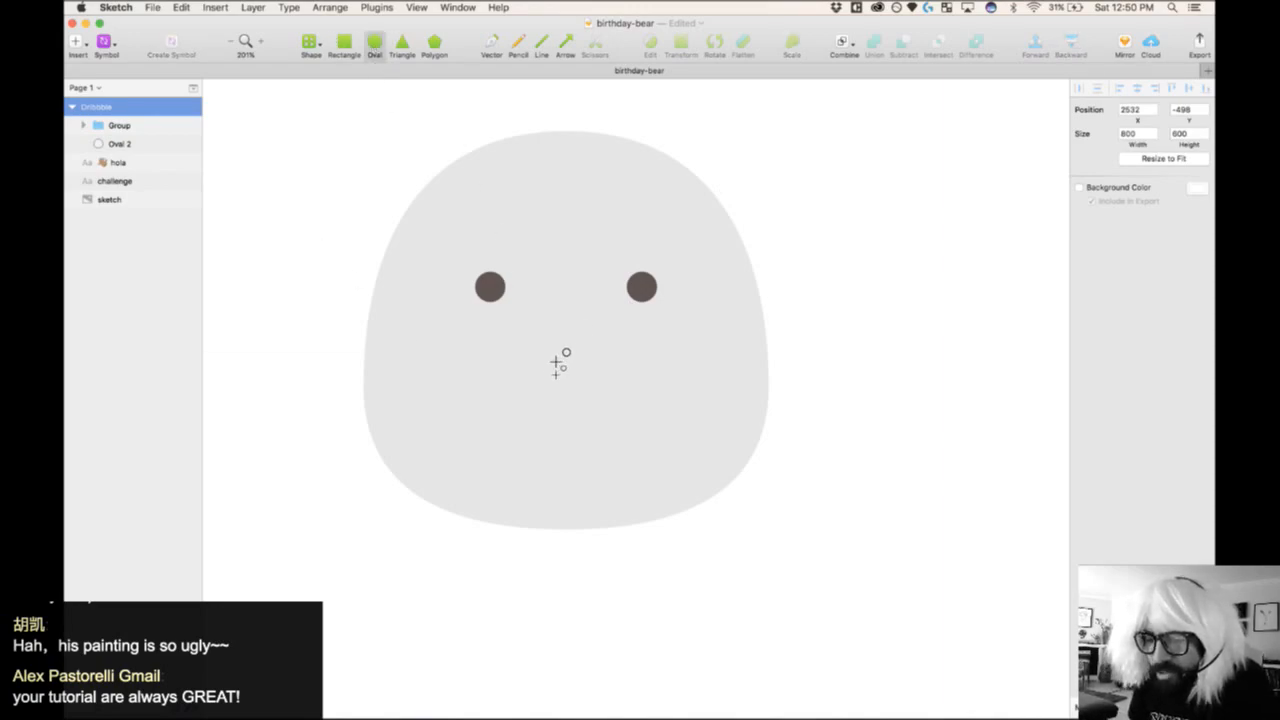
drag(534, 297, 603, 351)
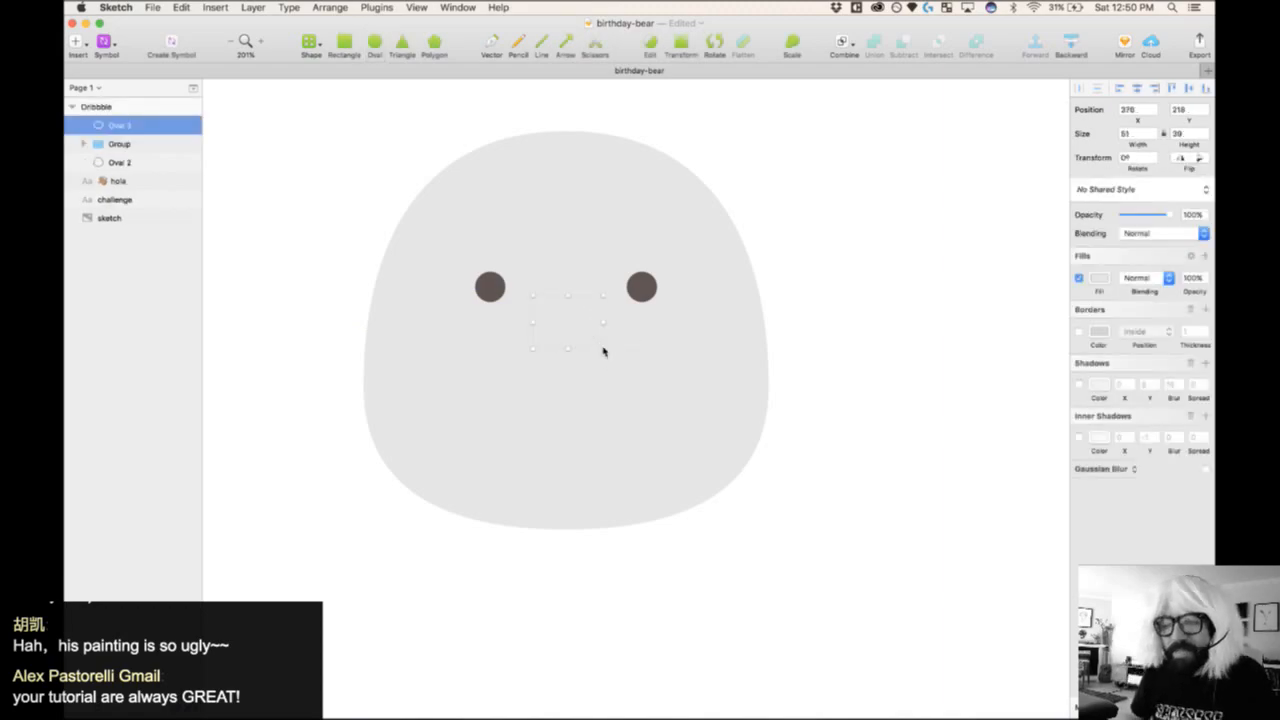
click(1099, 278)
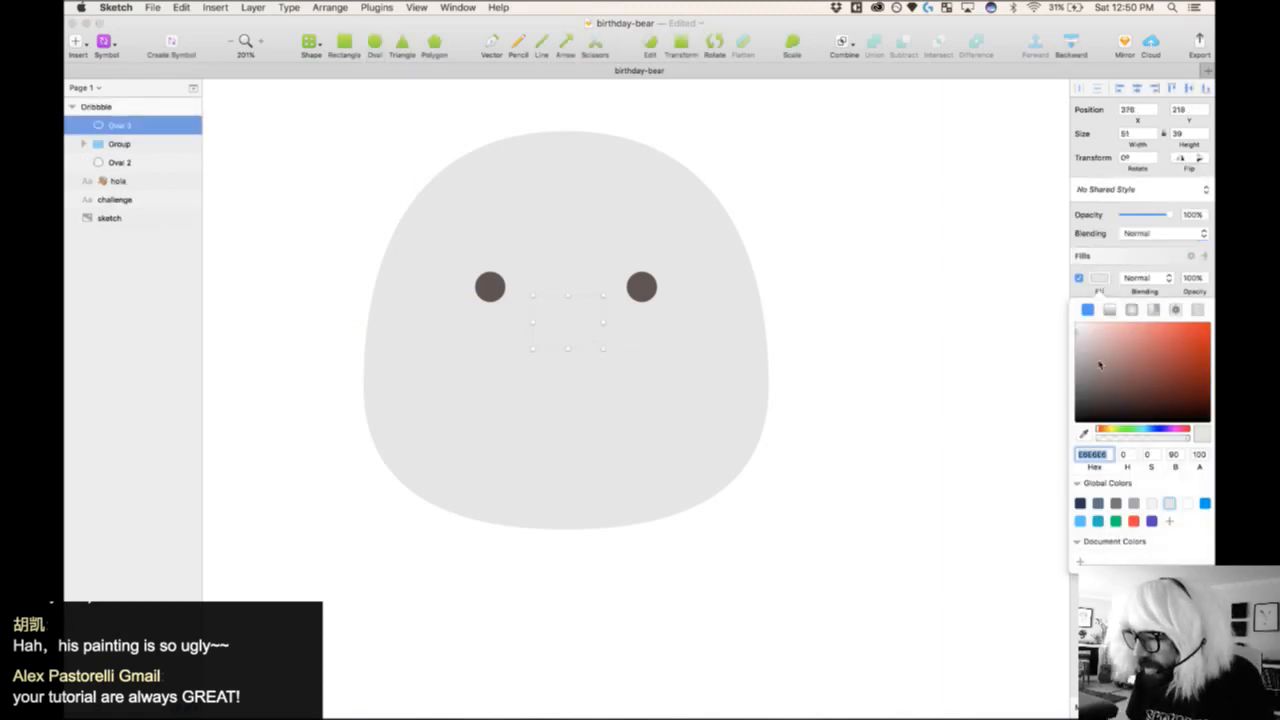
click(1095, 379)
click(808, 203)
click(571, 323)
- Examine the nose shape in the hand-drawn bear sketches up close
scroll(585, 323, left, 15)
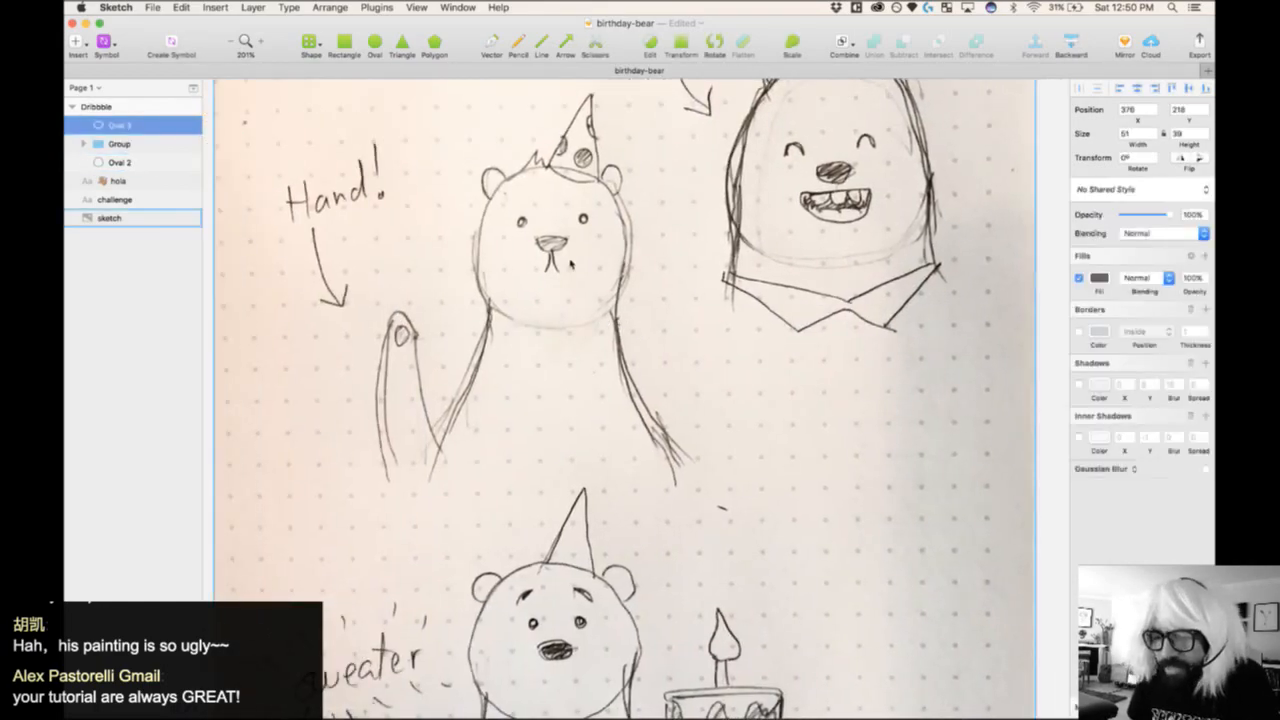
key(z)
drag(519, 224, 602, 290)
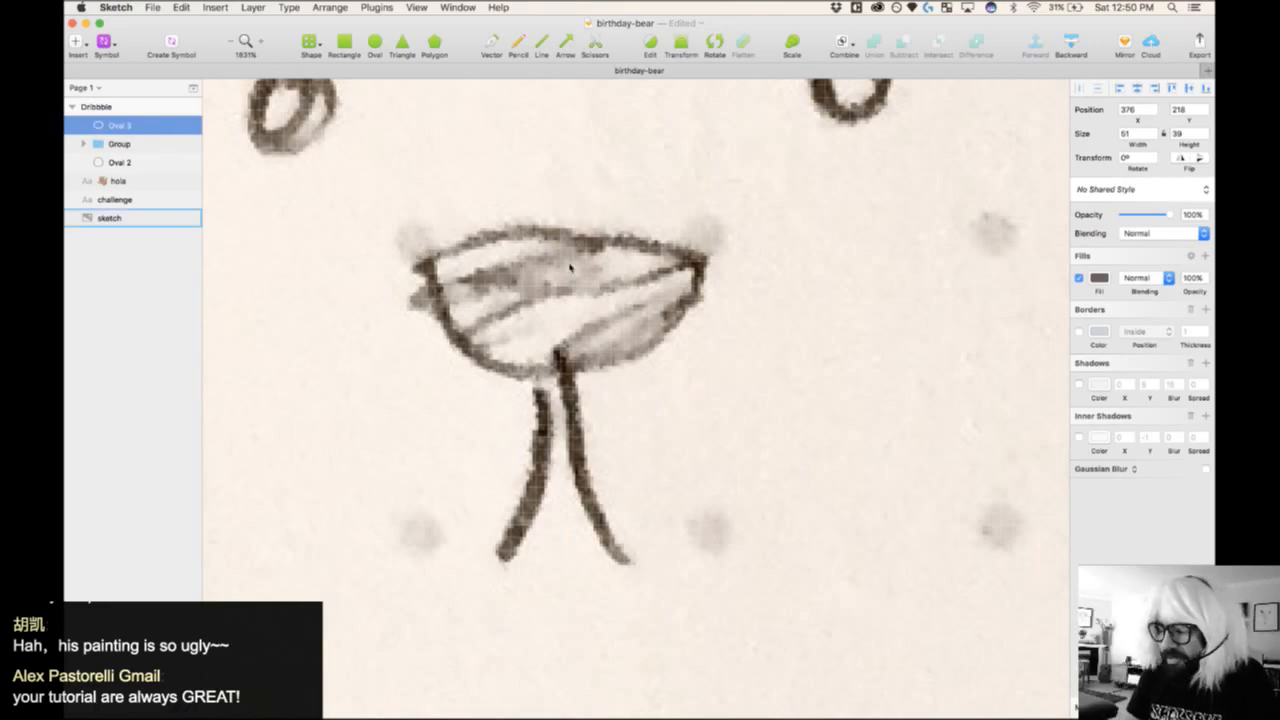
key(super+minus)
key(super+minus)
scroll(572, 267, right, 8)
key(super+minus)
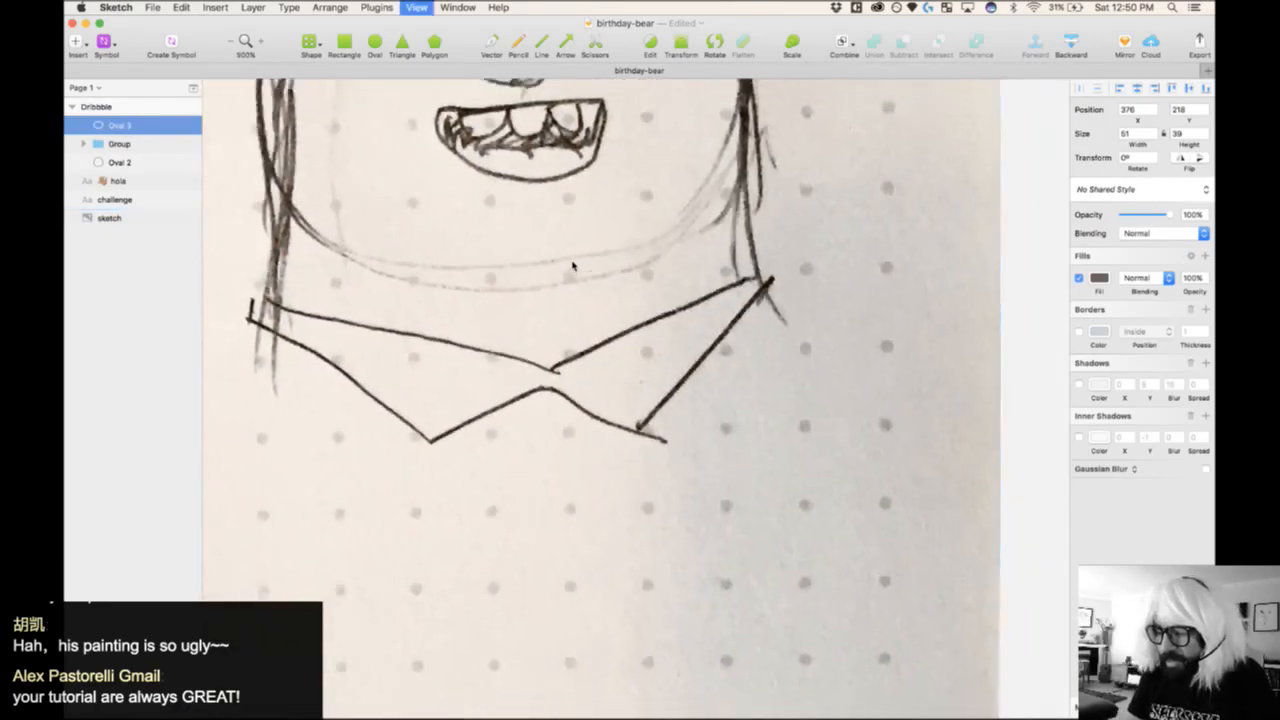
key(super+minus)
scroll(572, 266, right, 10)
scroll(572, 266, down, 1)
- Edit the nose oval's path and lower its top anchor point about 6 px to flatten the upper edge
drag(424, 238, 907, 685)
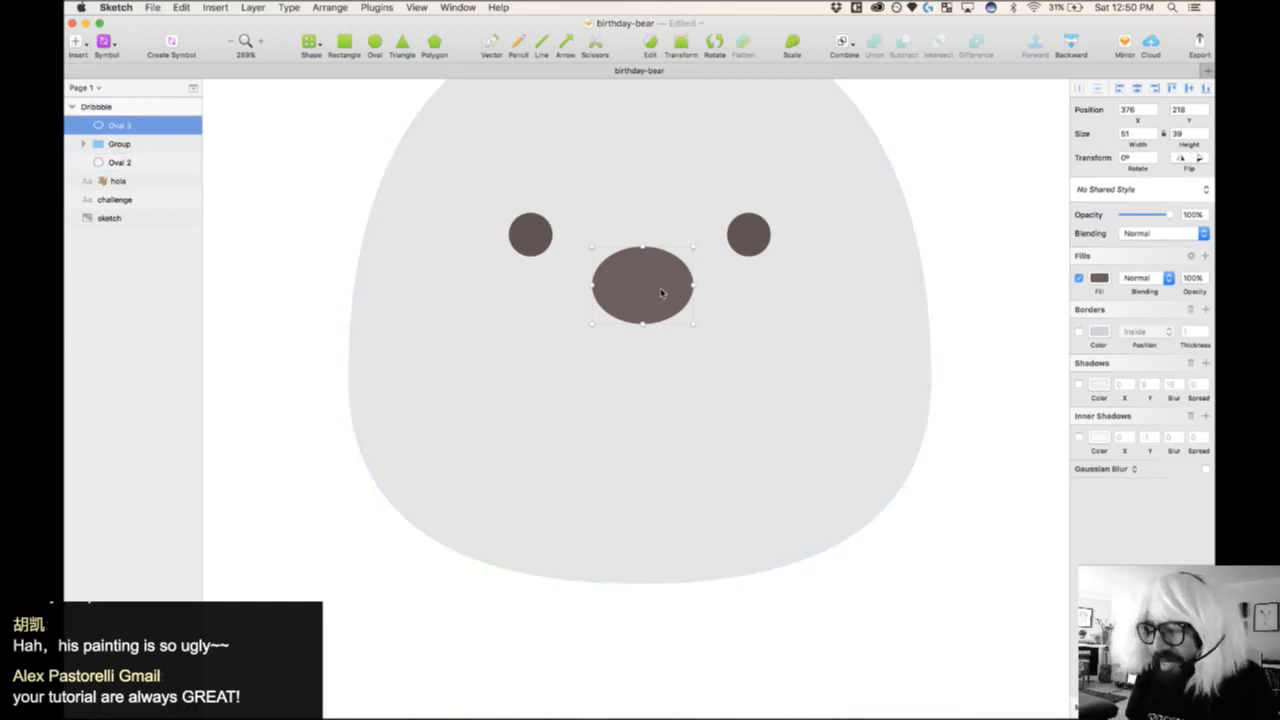
drag(458, 180, 804, 510)
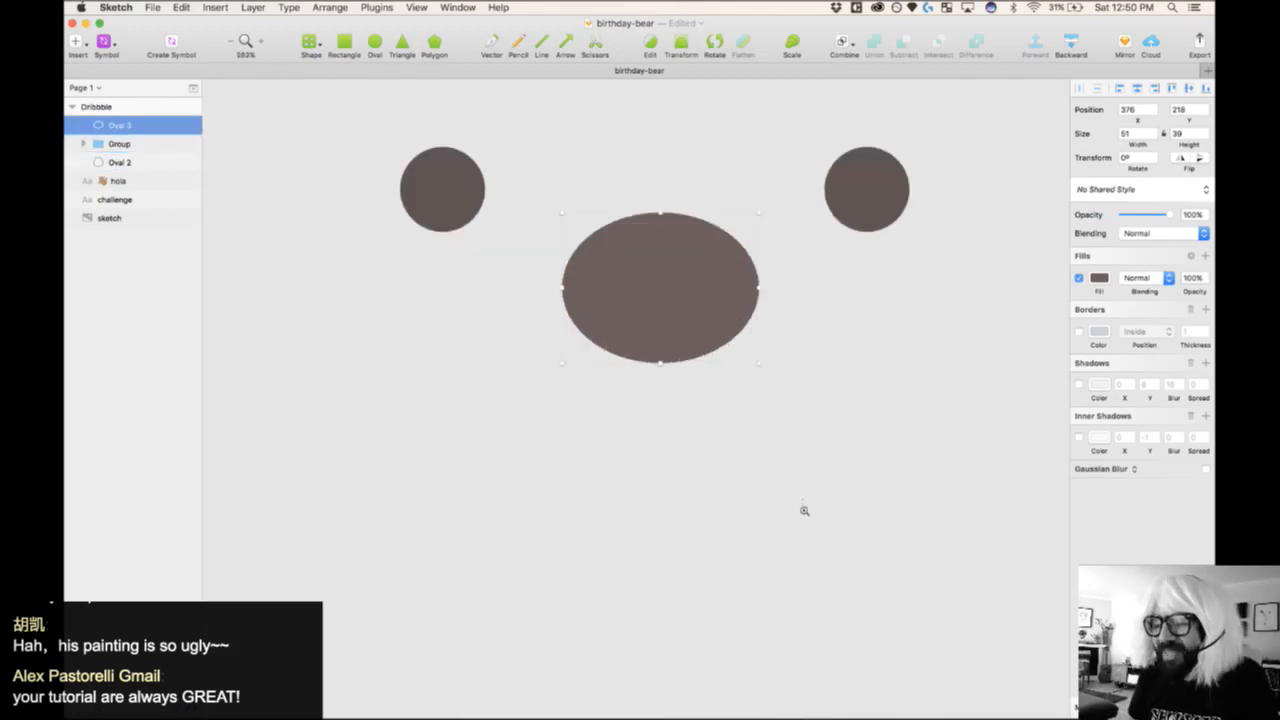
double_click(655, 260)
click(661, 213)
key(Down)
key(Down)
key(Down)
key(Down)
key(Down)
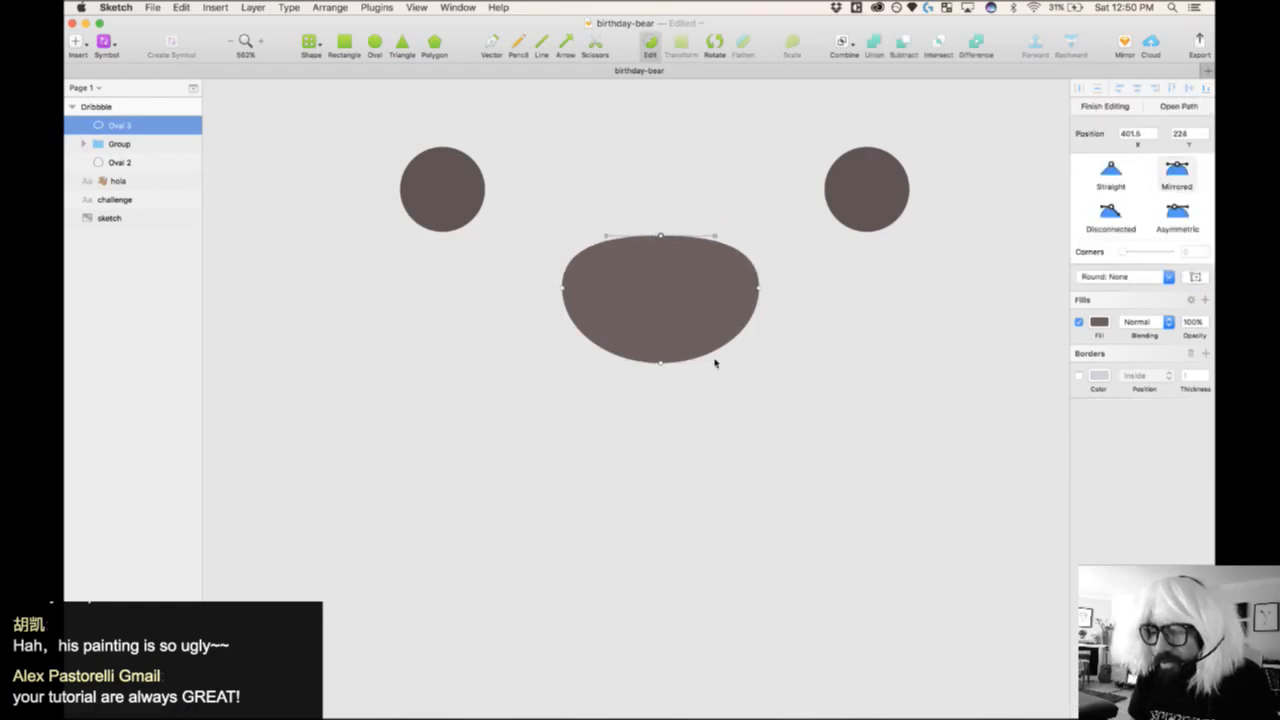
- Lower the nose's bottom anchor point to Y 259 and finish editing the shape
click(661, 362)
key(Down)
key(Down)
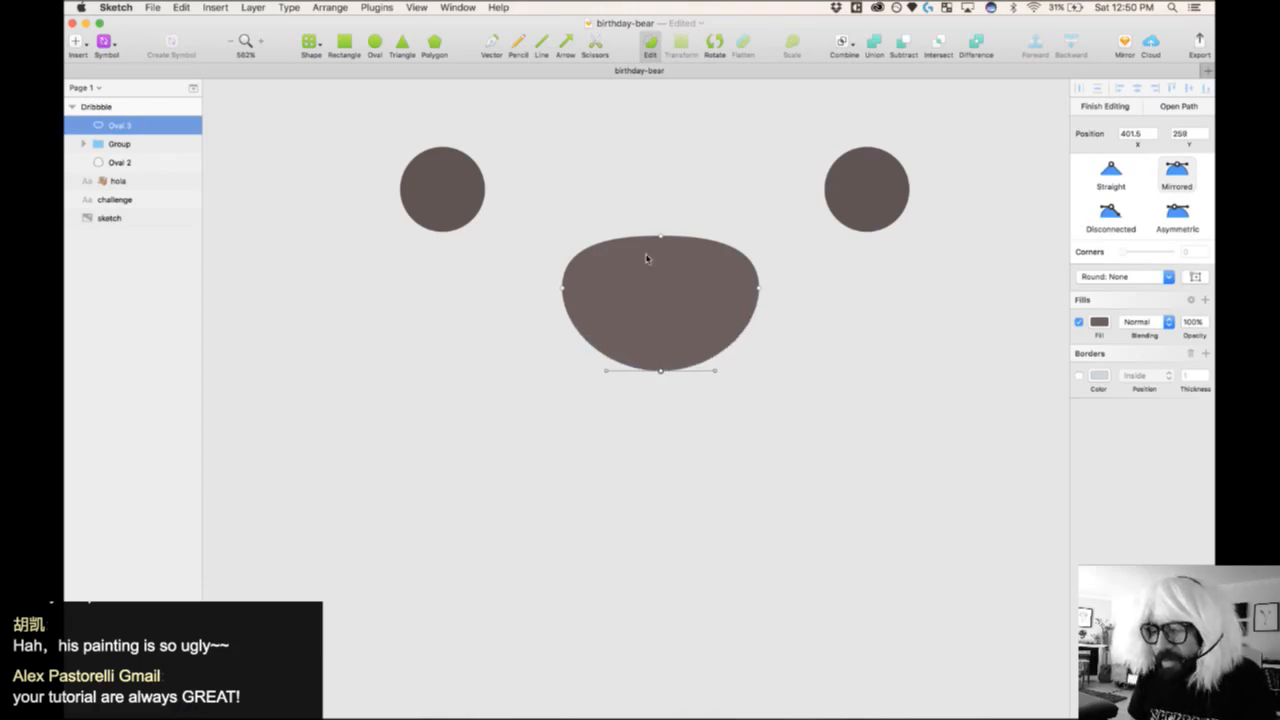
key(super+minus)
key(Escape)
key(Escape)
key(Escape)
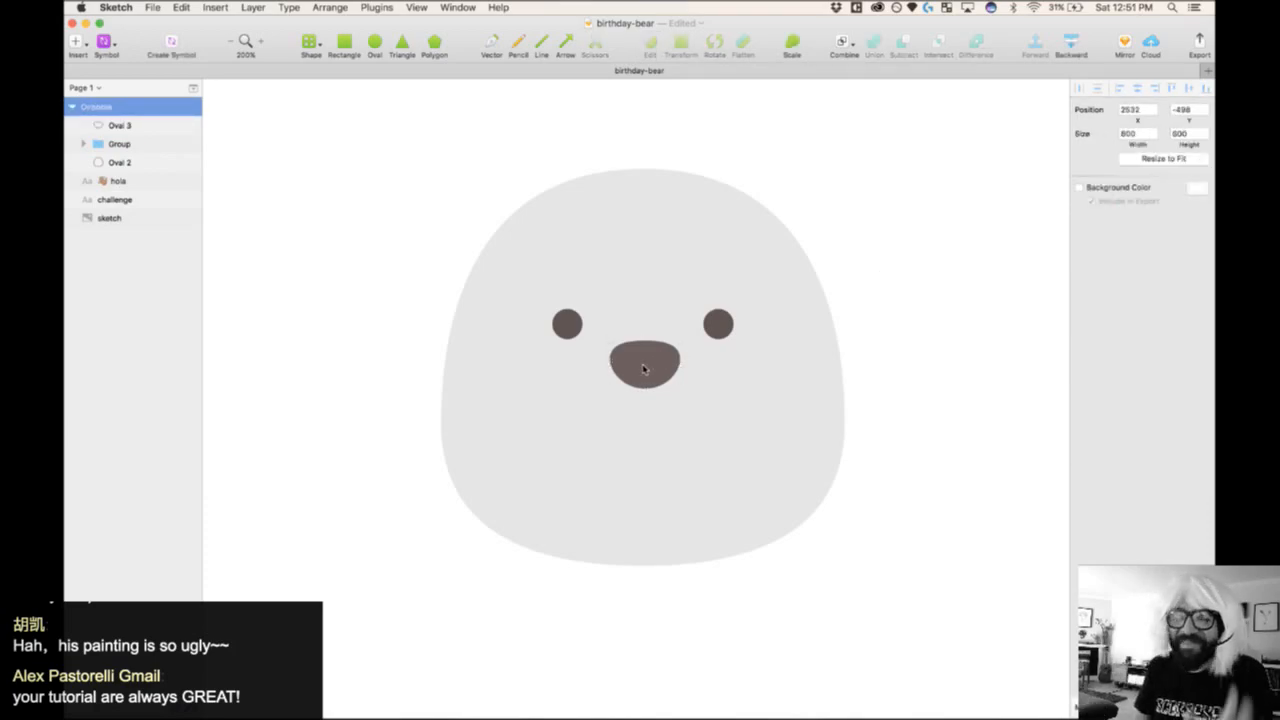
- Ungroup the two eye circles so they are separate layers
click(534, 309)
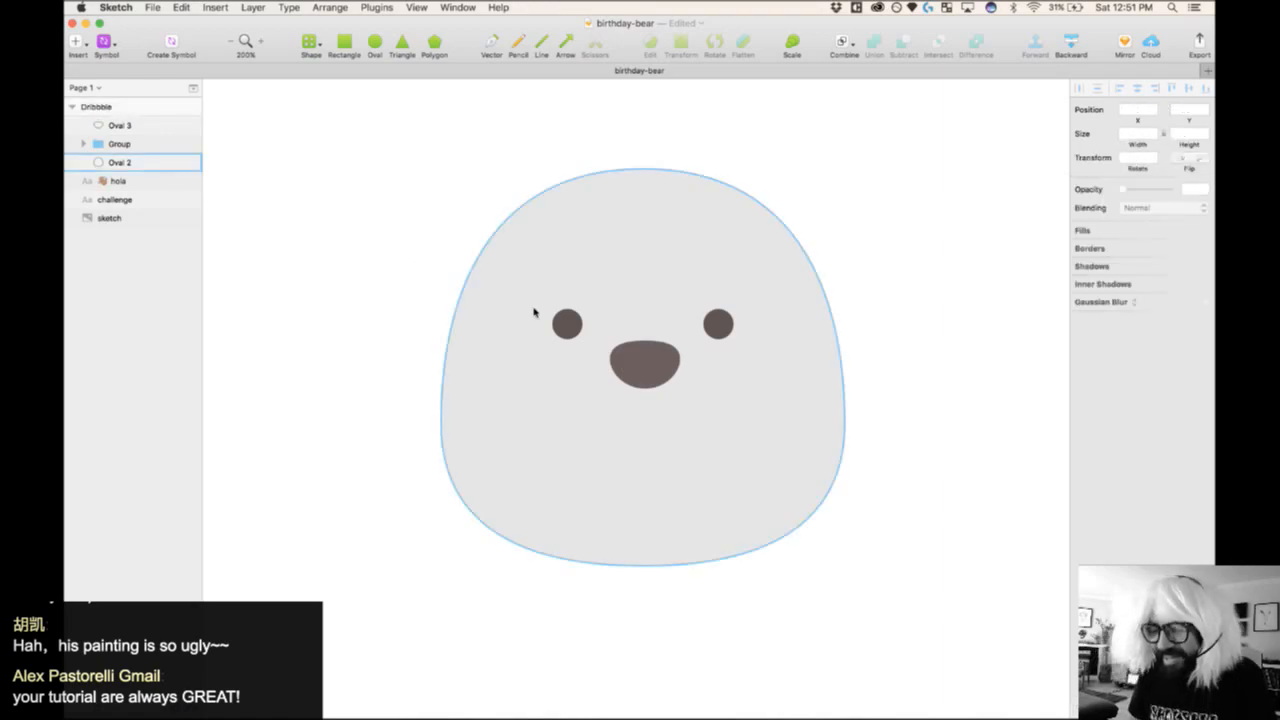
click(657, 354)
shift+click(577, 330)
click(577, 330)
key(shift+super+g)
click(918, 257)
scroll(918, 257, down, 1)
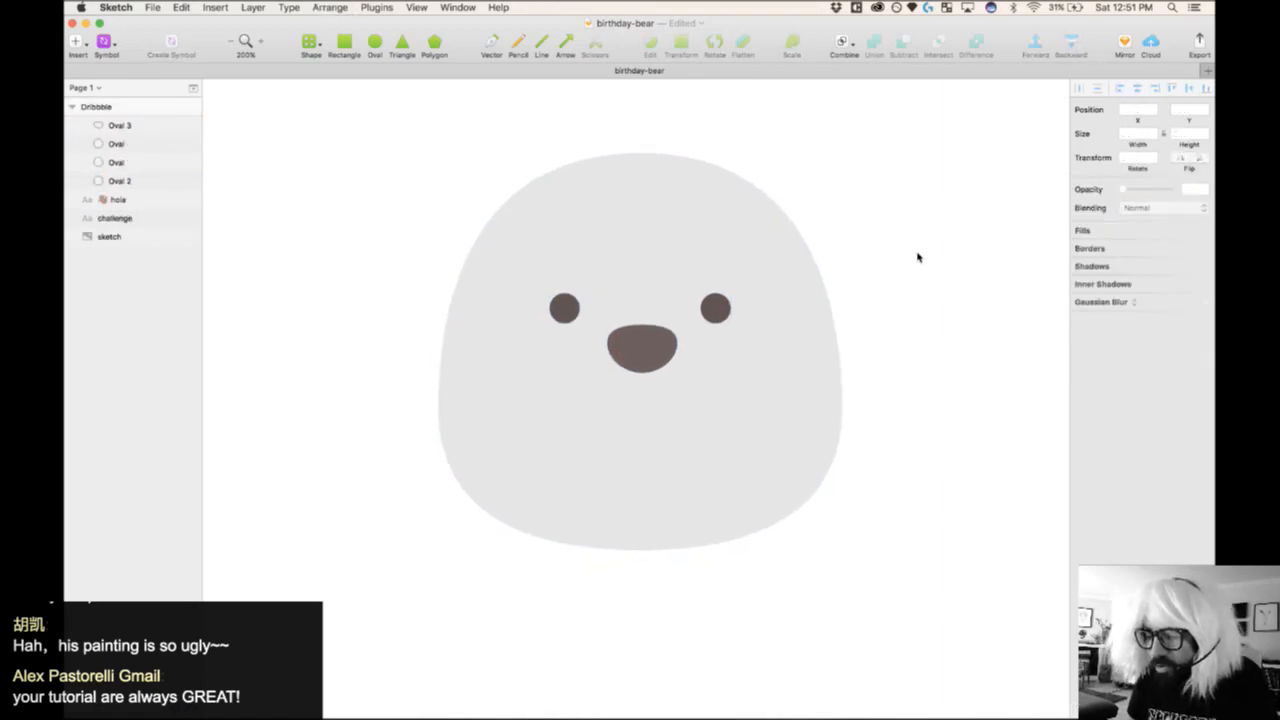
click(656, 367)
click(963, 232)
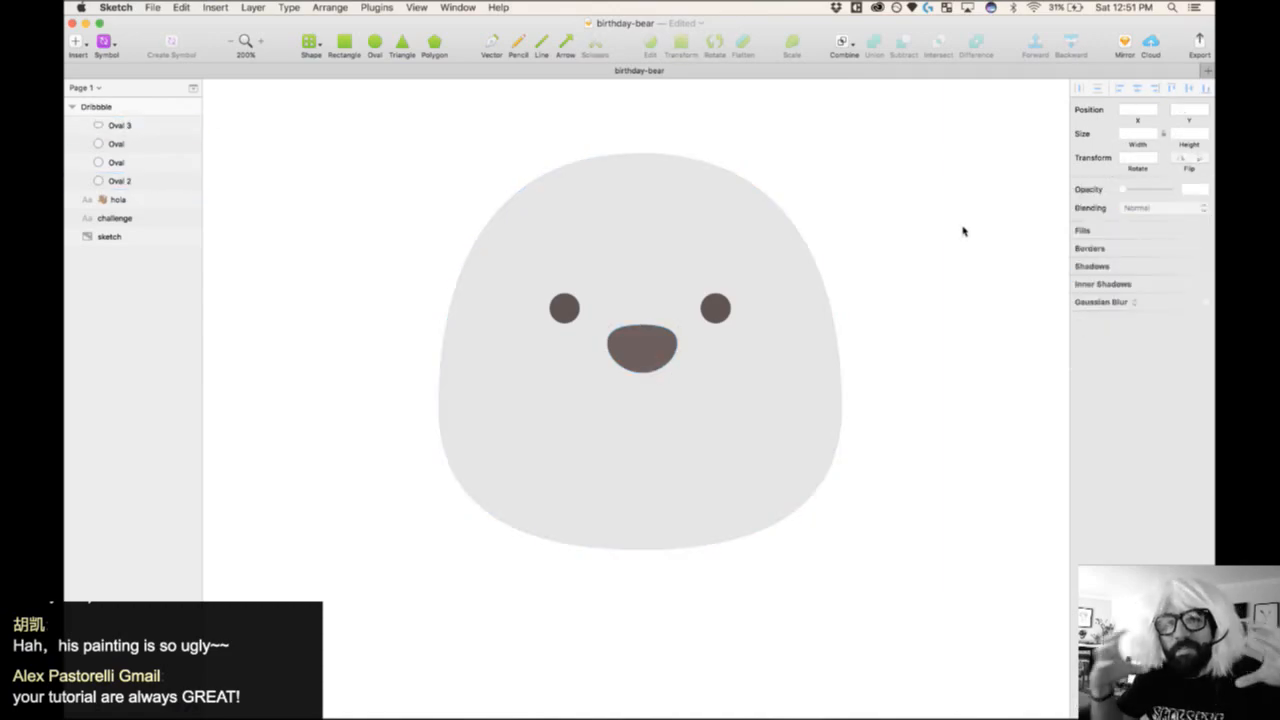
- Check the sketched mouth, draw a mouth oval about 139 x 68 just below the nose, and fill it with brown 8F7474
scroll(963, 232, left, 10)
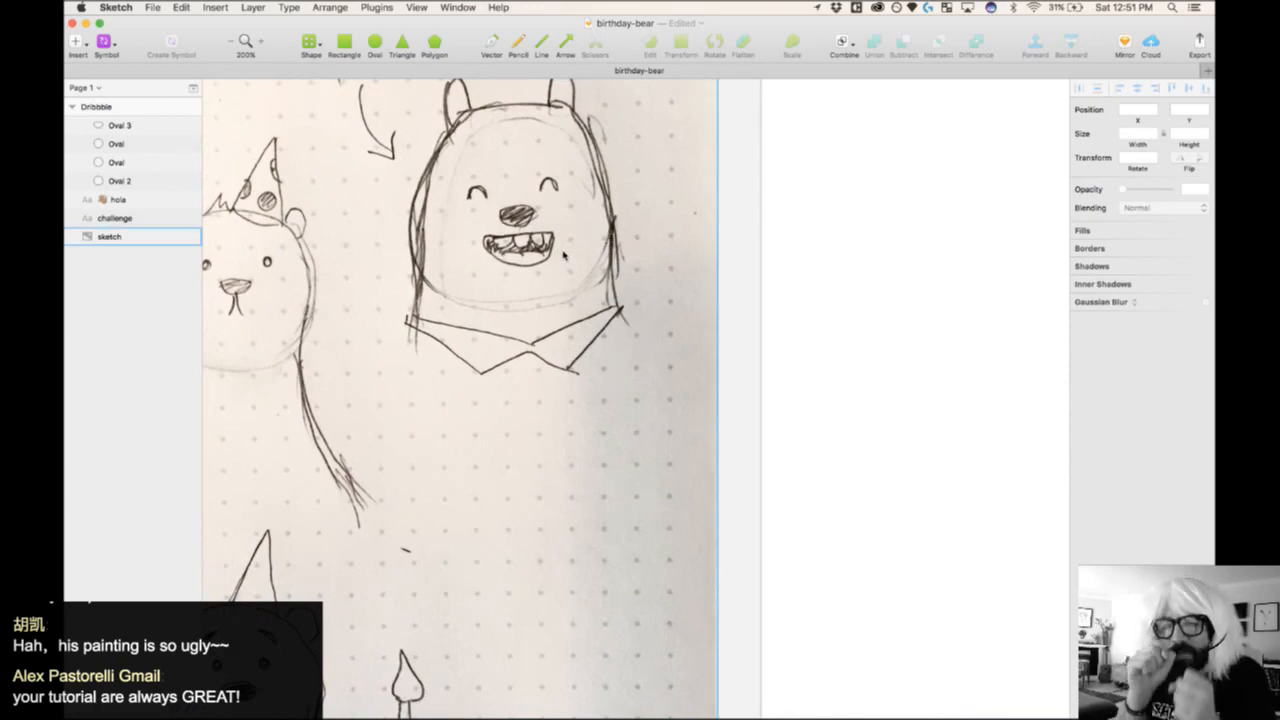
scroll(563, 255, right, 10)
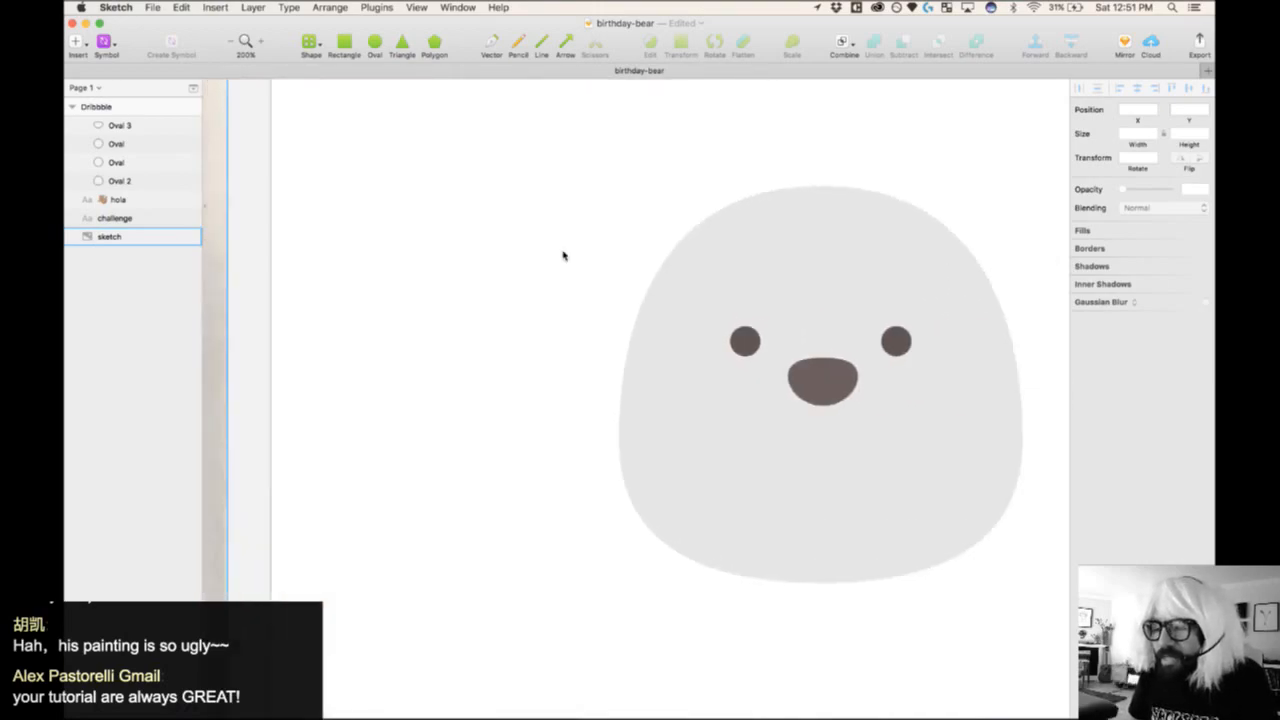
drag(310, 161, 890, 479)
key(r)
key(o)
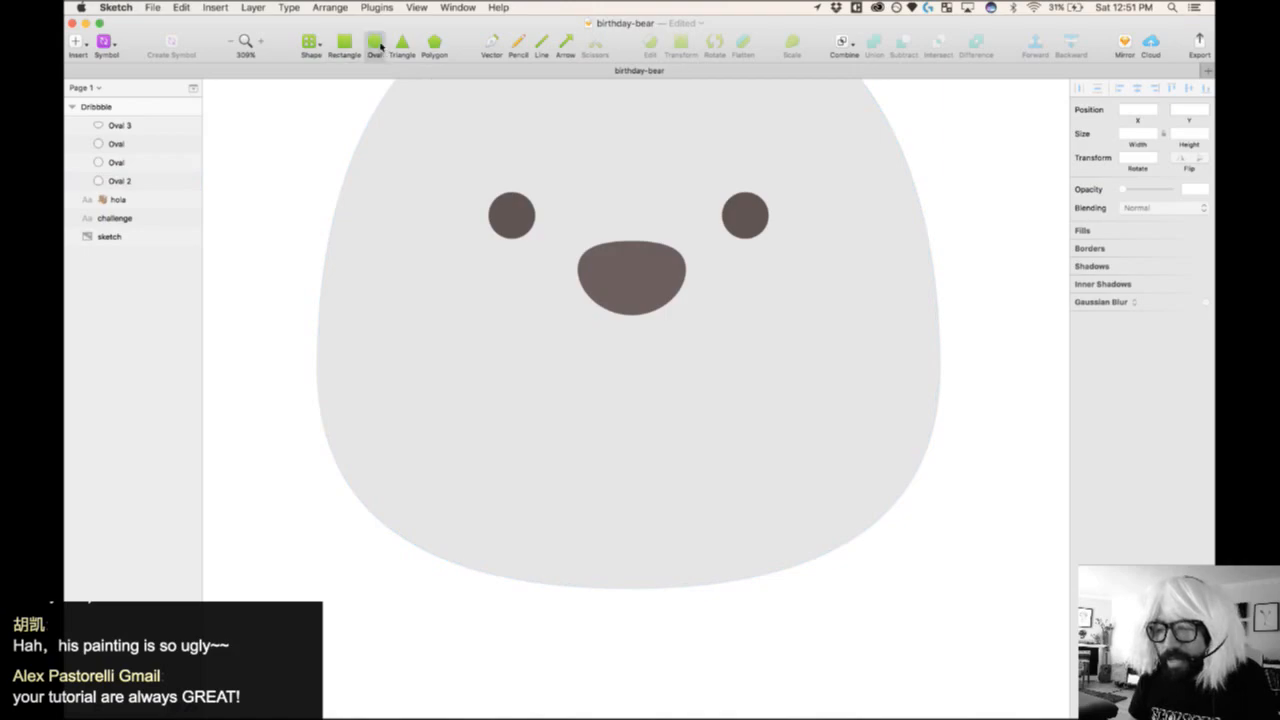
drag(499, 320, 794, 463)
click(1099, 278)
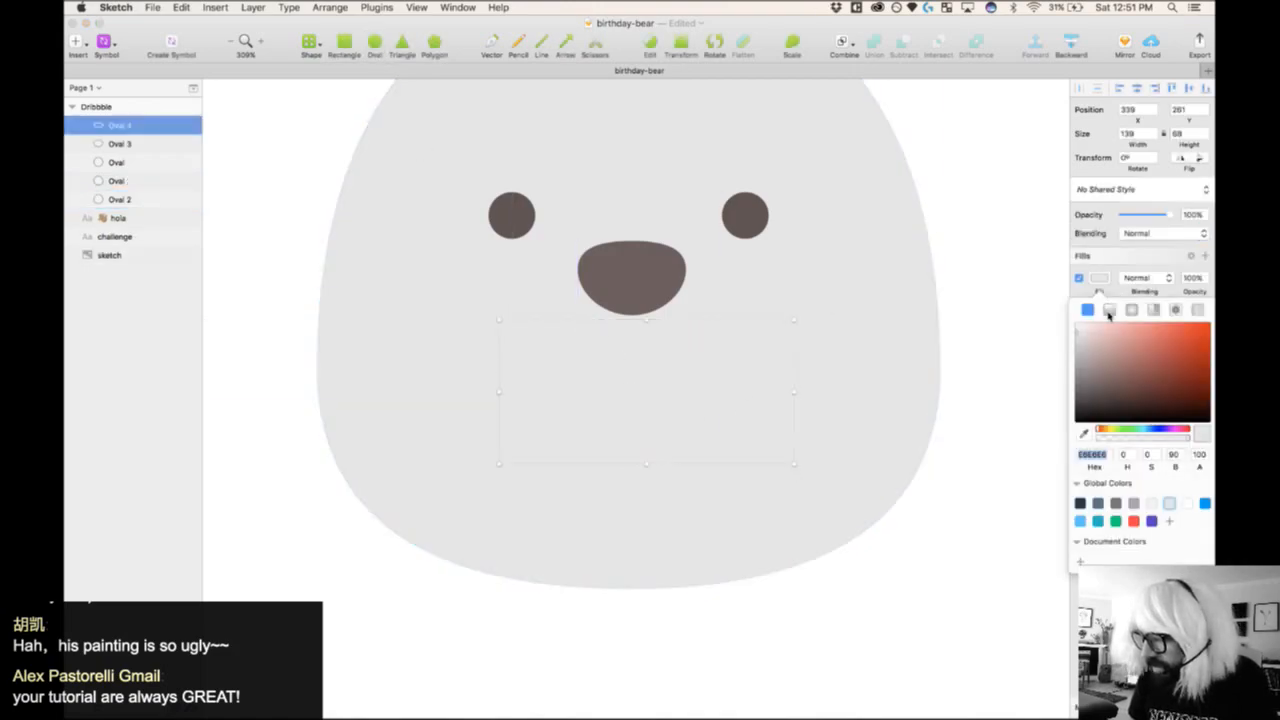
click(1101, 366)
- Edit the mouth oval's path, lower its top anchor point to Y 278 to flatten the upper edge, and finish editing
double_click(699, 382)
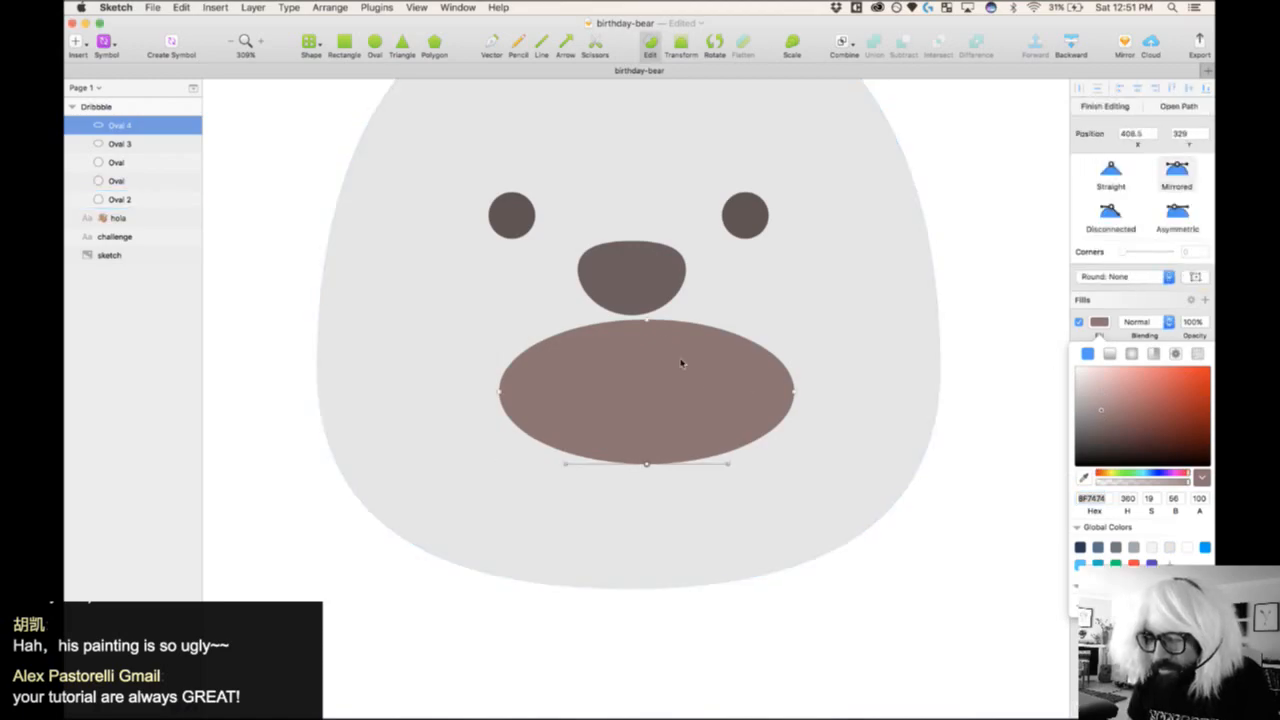
click(646, 321)
key(Down)
key(Down)
key(Down)
key(Down)
key(Down)
key(Down)
key(Down)
key(Down)
key(Down)
key(Down)
key(Down)
key(Down)
key(Down)
key(Down)
key(Down)
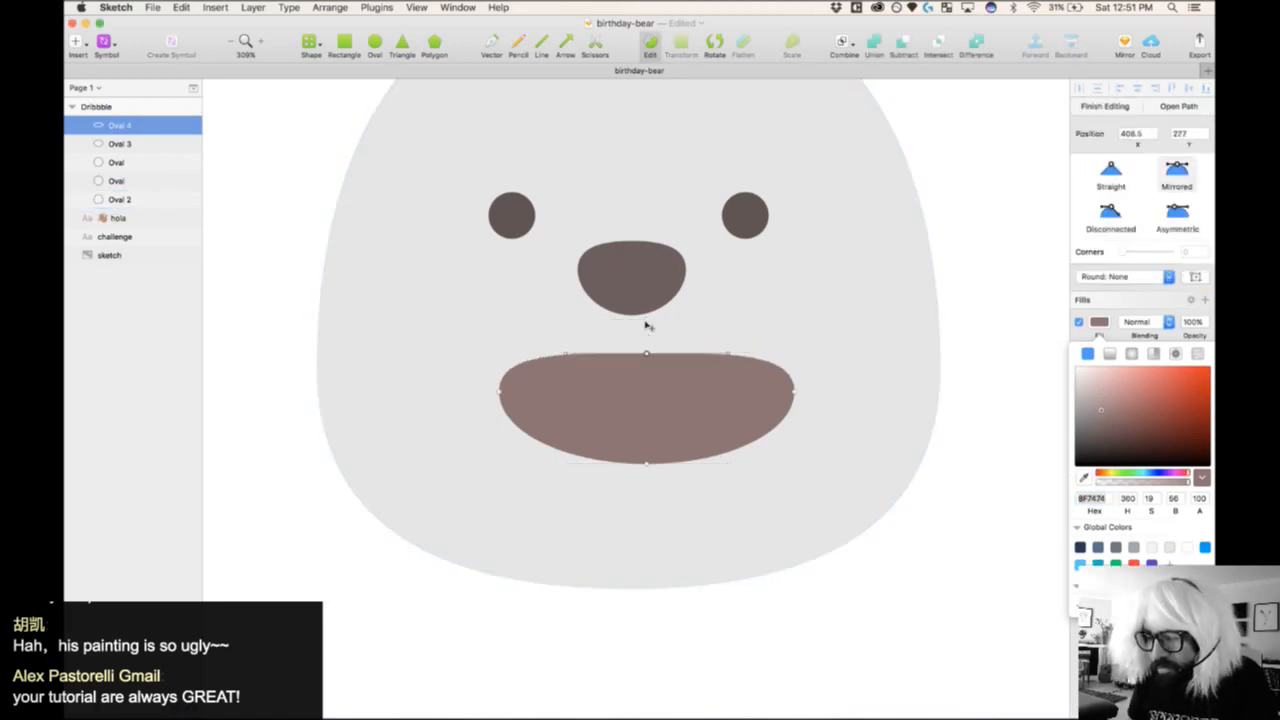
key(Up)
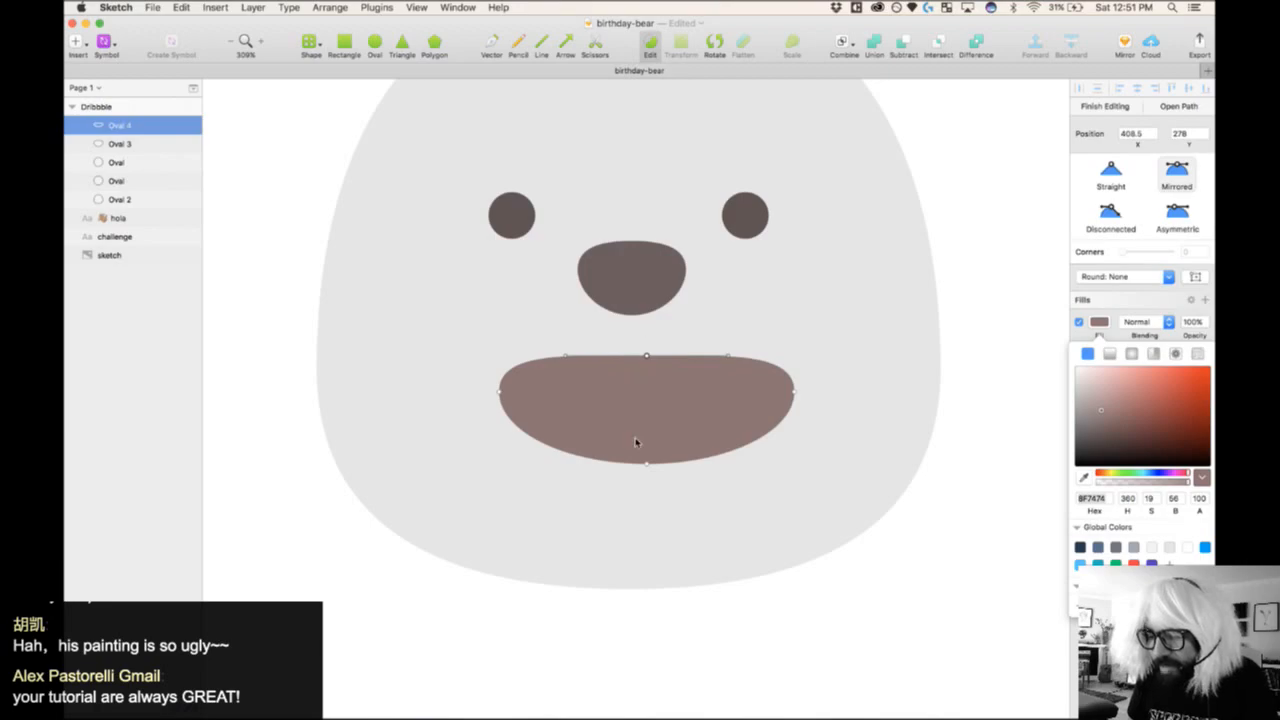
key(Escape)
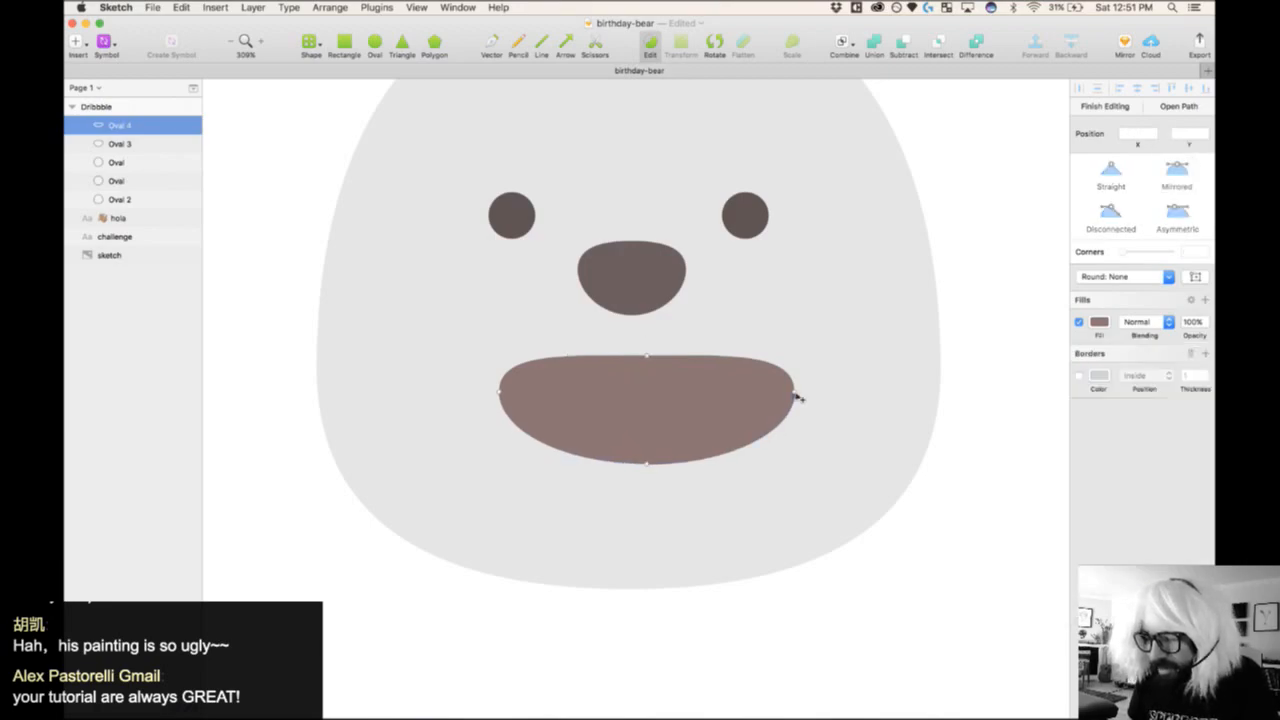
key(Escape)
- Resize the mouth to 88 x 45 and place it centrally below the nose at X 356, Y 270
drag(794, 412, 690, 414)
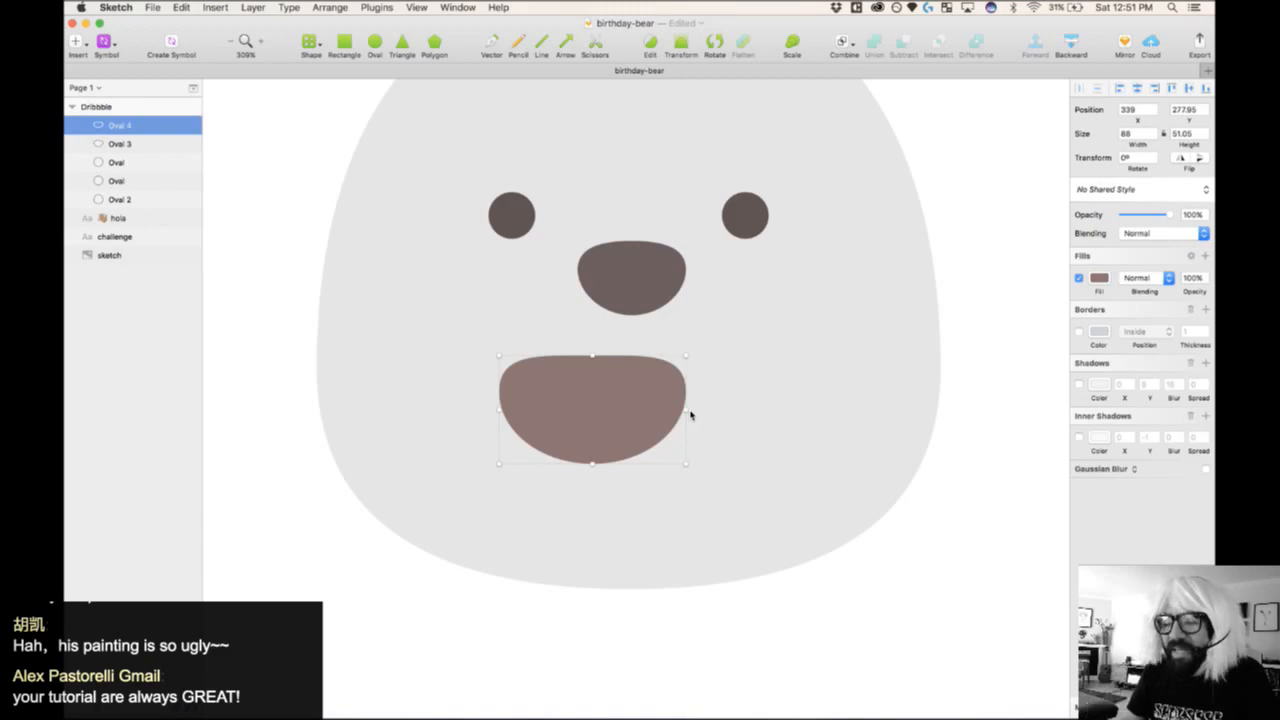
drag(609, 394, 648, 382)
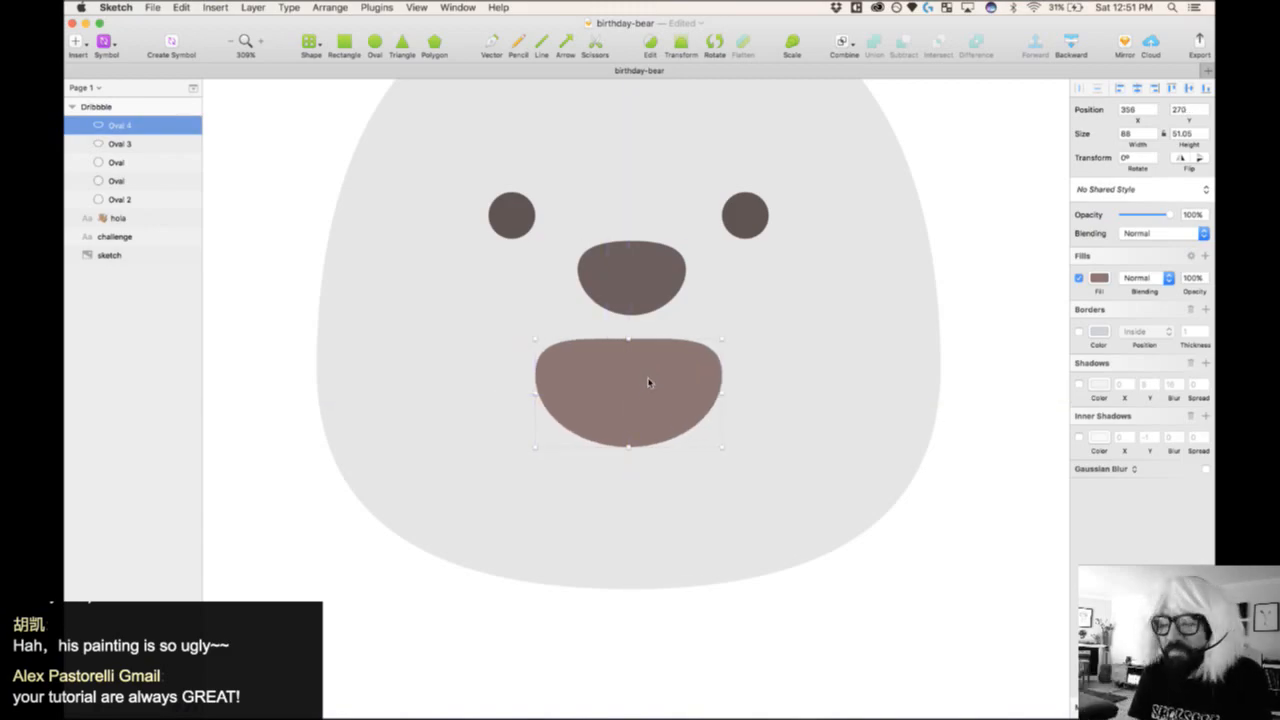
drag(627, 447, 628, 436)
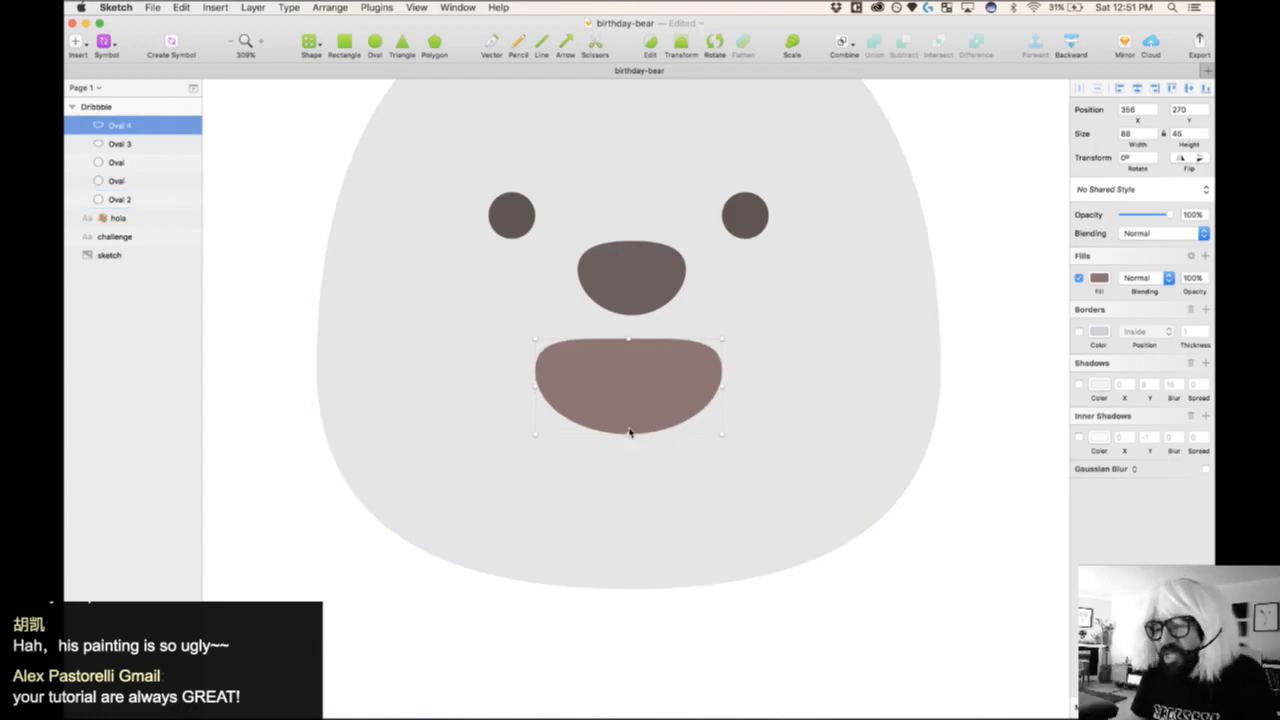
- Align the mouth, nose and head on a common vertical centre line
drag(598, 634, 657, 157)
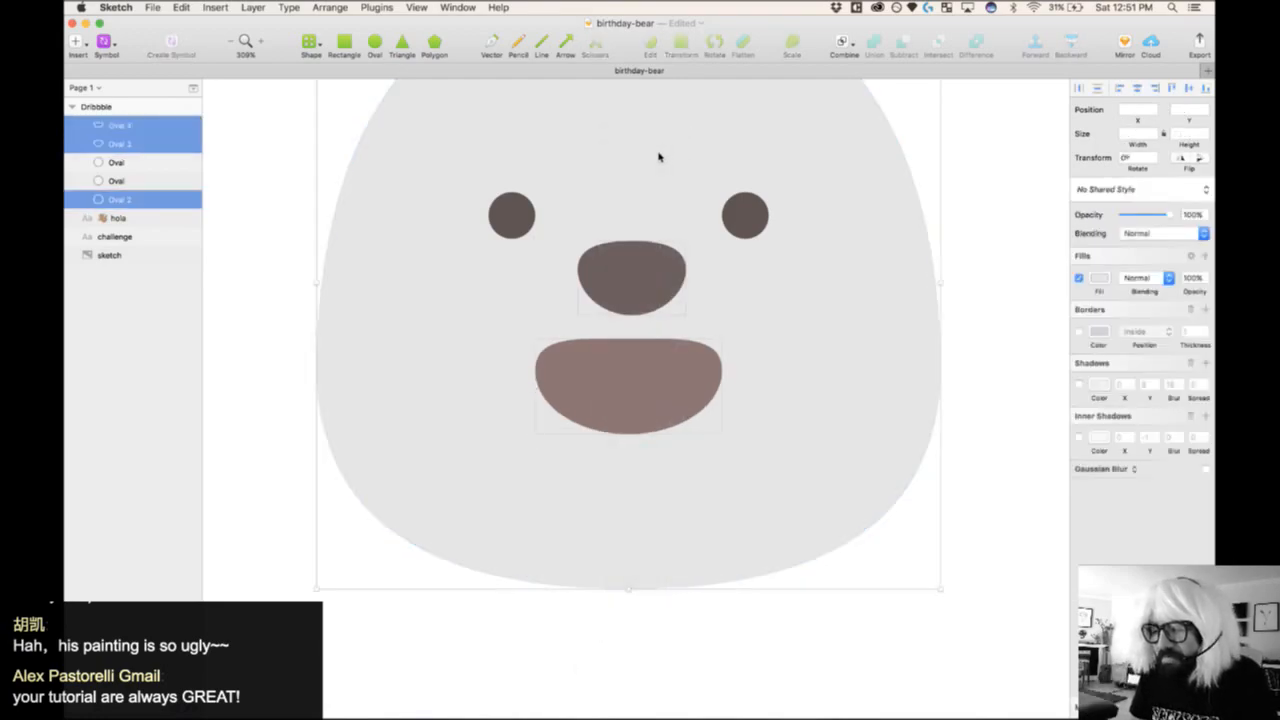
click(1137, 89)
click(996, 211)
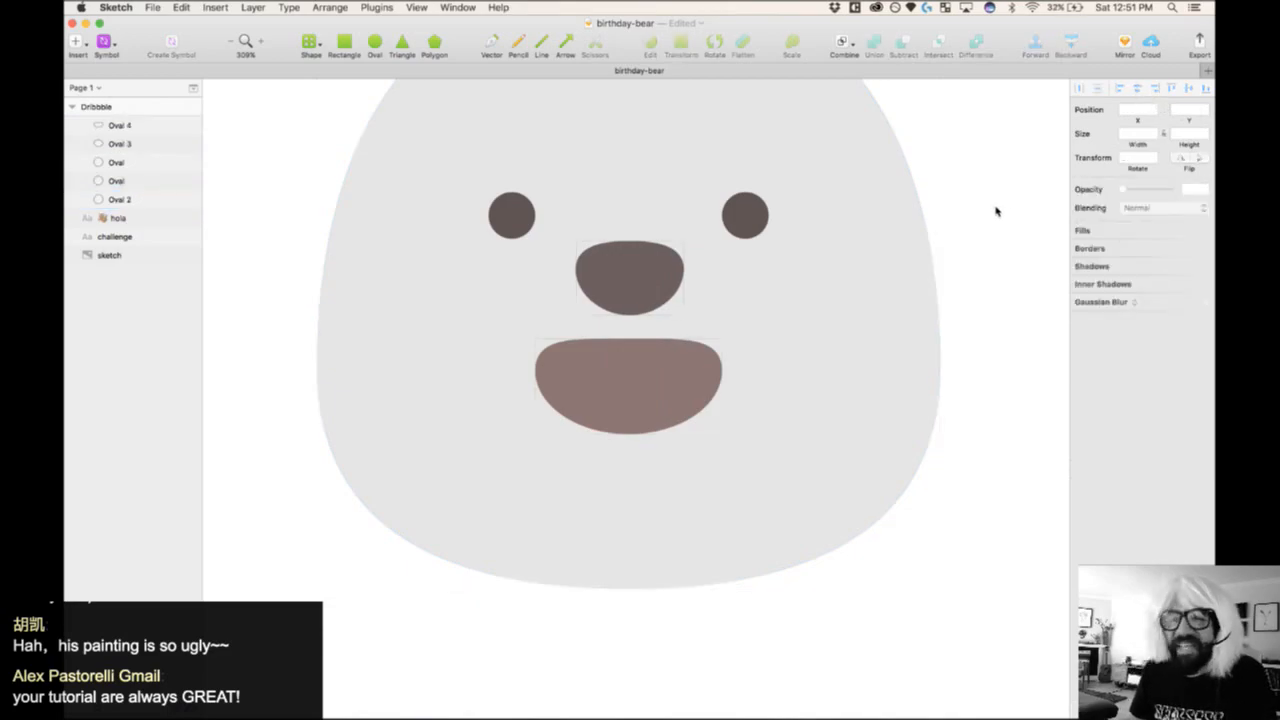
- Move the mouth up to Y 268 and enlarge it from its centre to about 105 x 54
drag(671, 411, 670, 407)
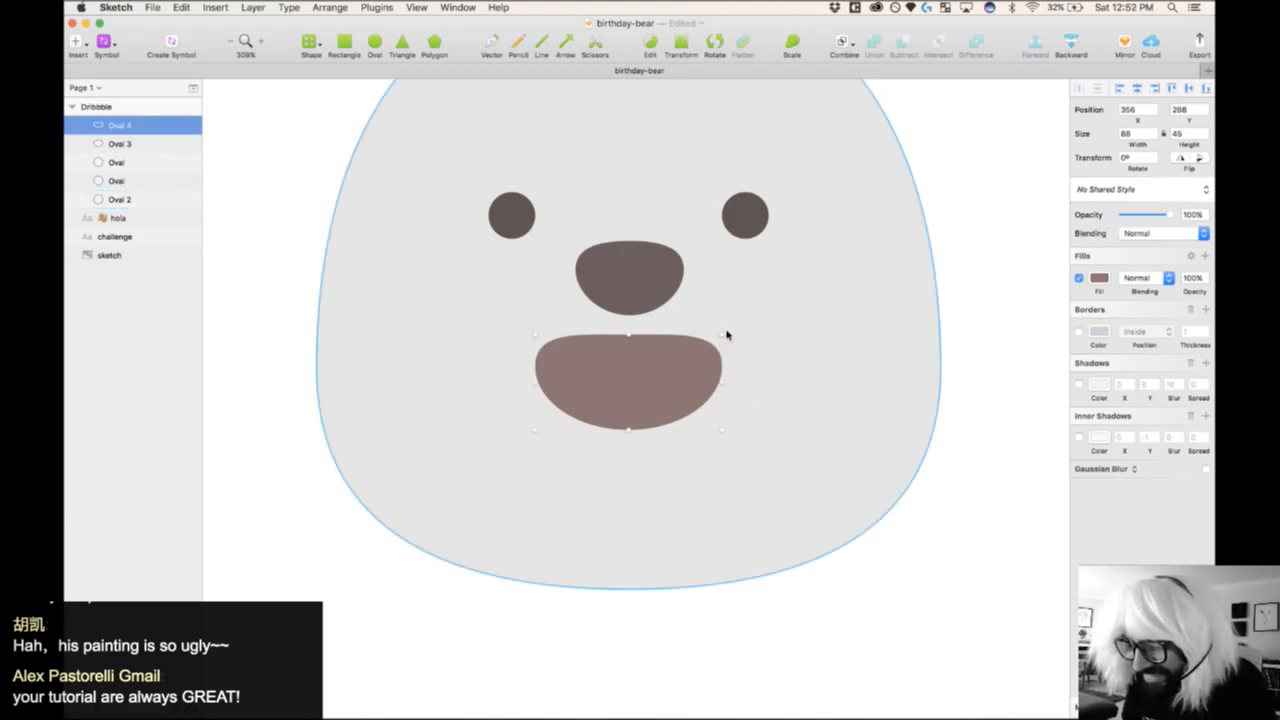
drag(722, 336, 758, 320)
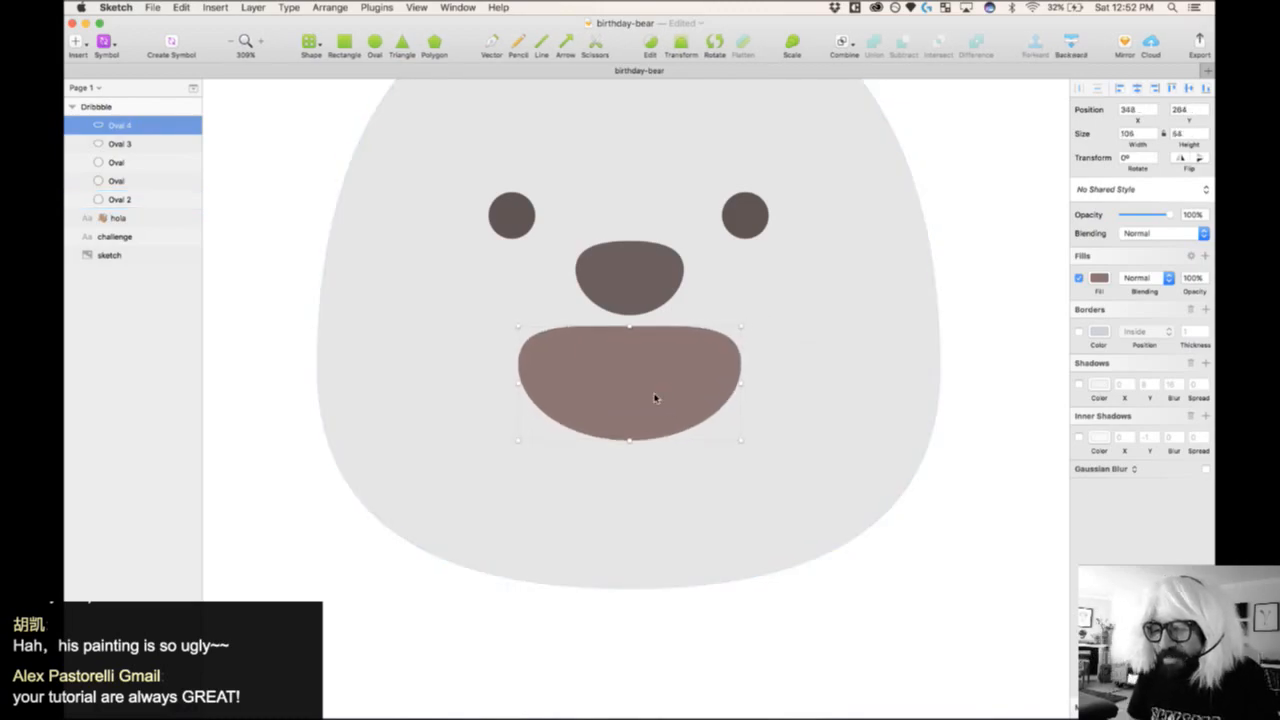
click(970, 237)
- Draw a 26 x 26 tooth circle overlapping the mouth's upper edge and fill it with off-white
key(o)
mouse_move(557, 305)
mouse_down()
mouse_move(643, 366)
mouse_move(614, 362)
mouse_up()
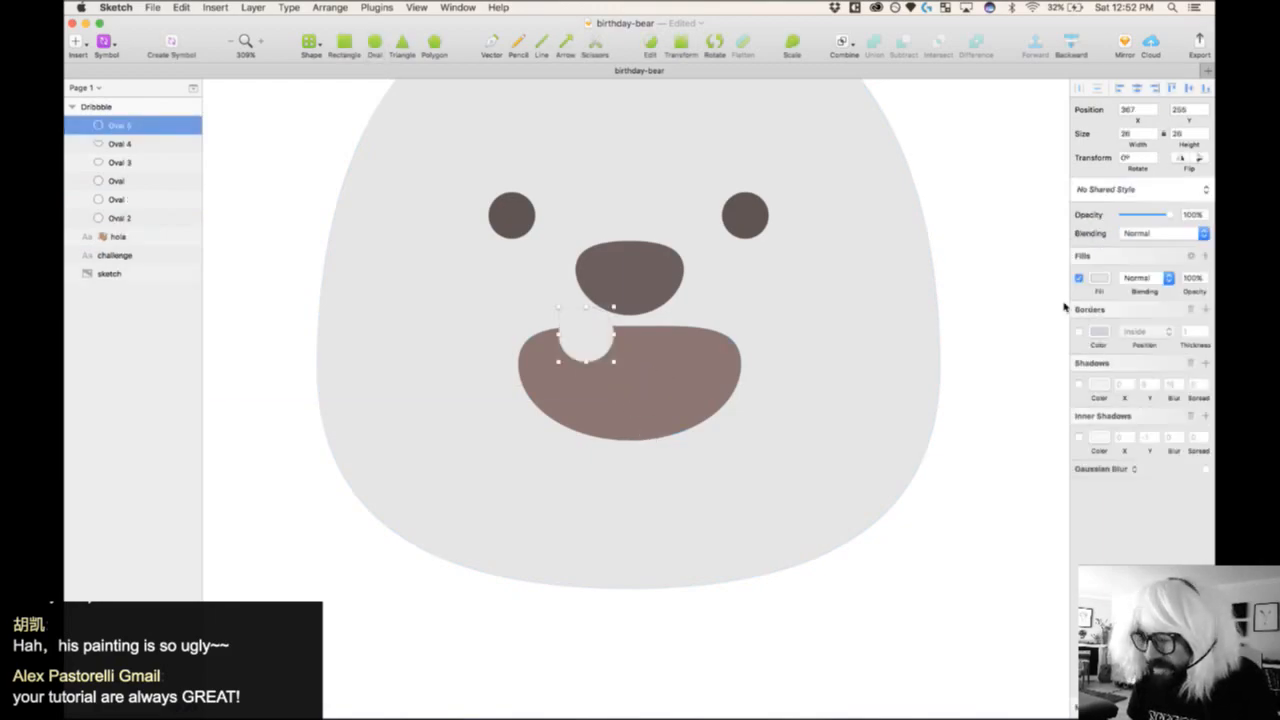
click(1105, 281)
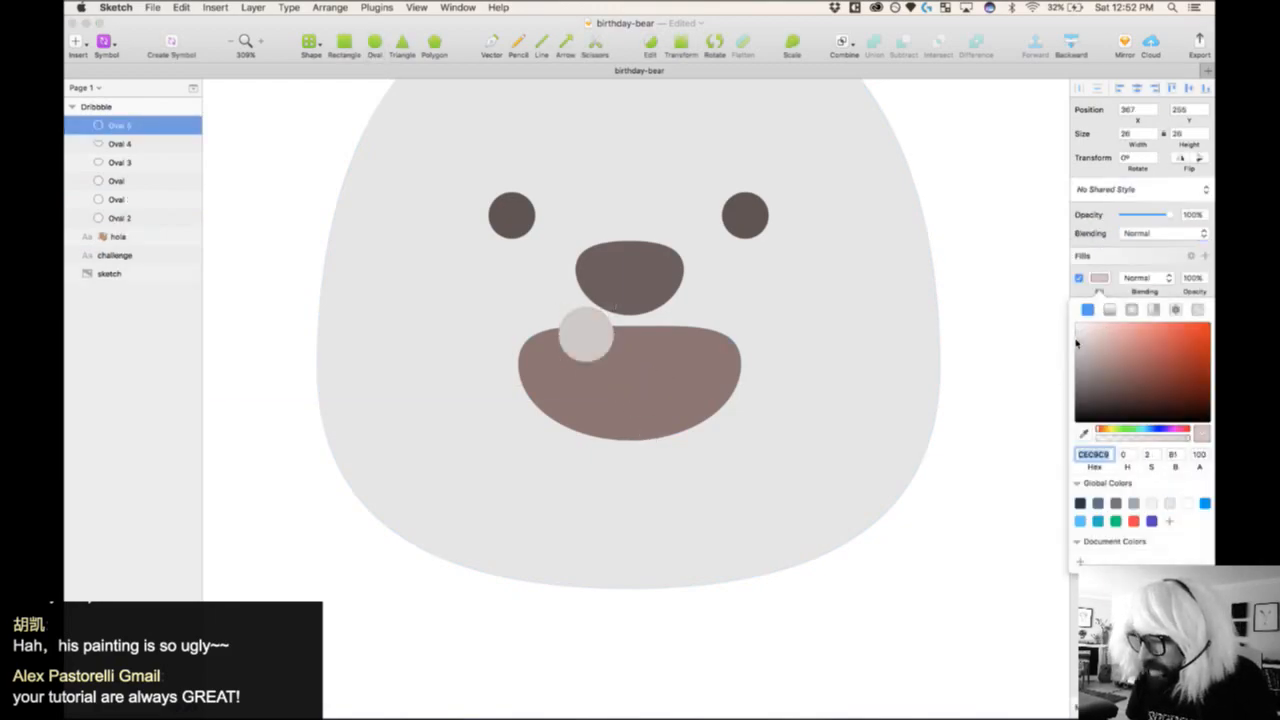
drag(1071, 332, 1077, 327)
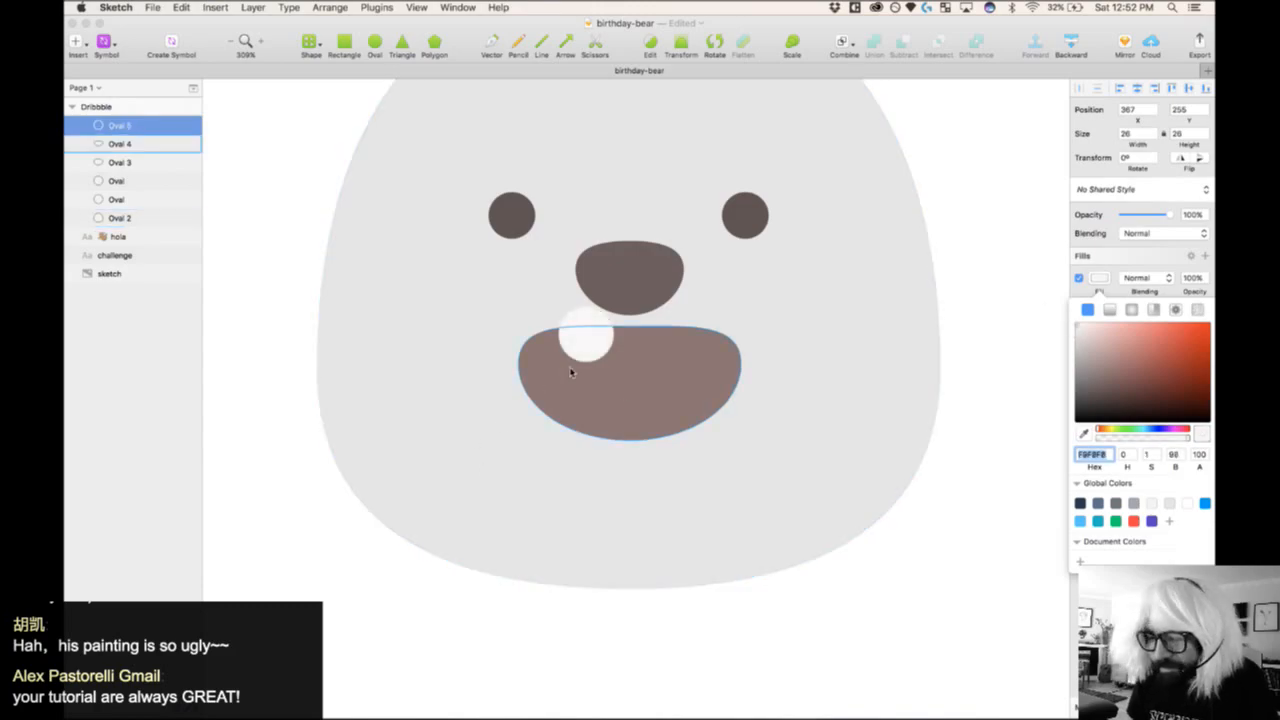
- Duplicate the tooth twice along the mouth's upper edge and nudge the two overlapping teeth left, leaving a gap before the third
drag(589, 339, 716, 342)
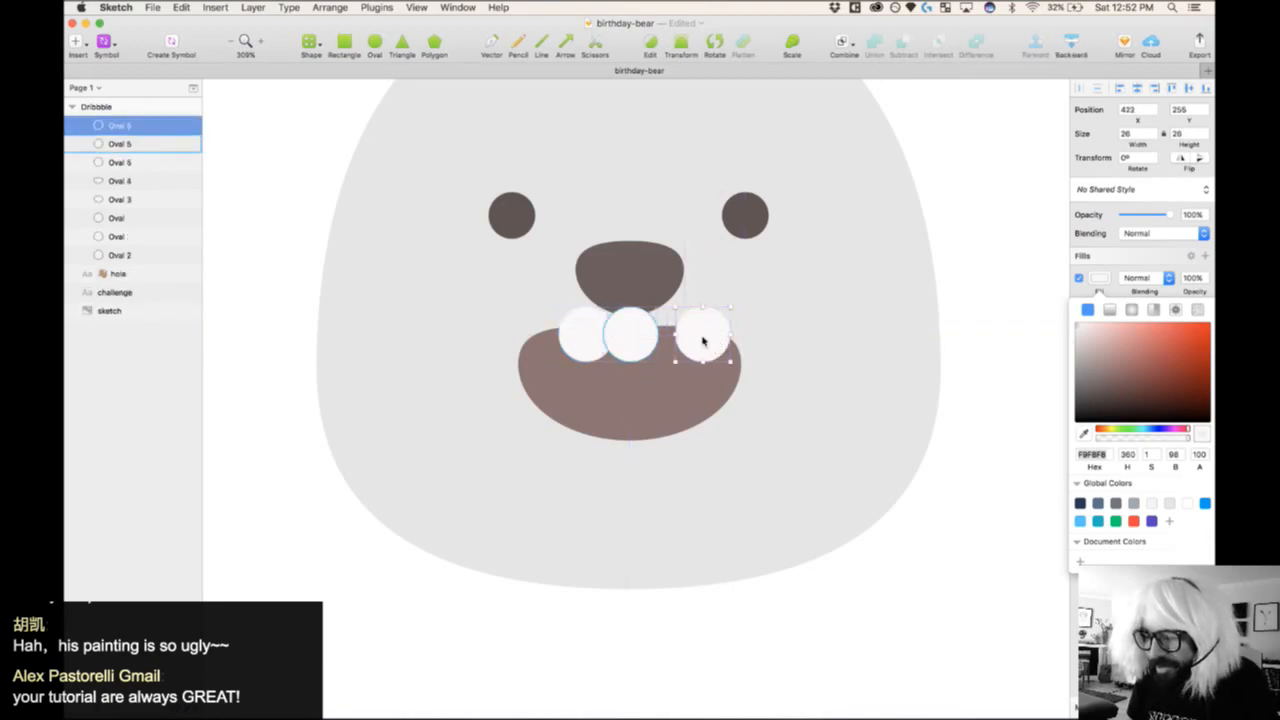
click(634, 337)
shift+click(580, 345)
key(Left)
key(Left)
key(Left)
key(Left)
key(Left)
key(Left)
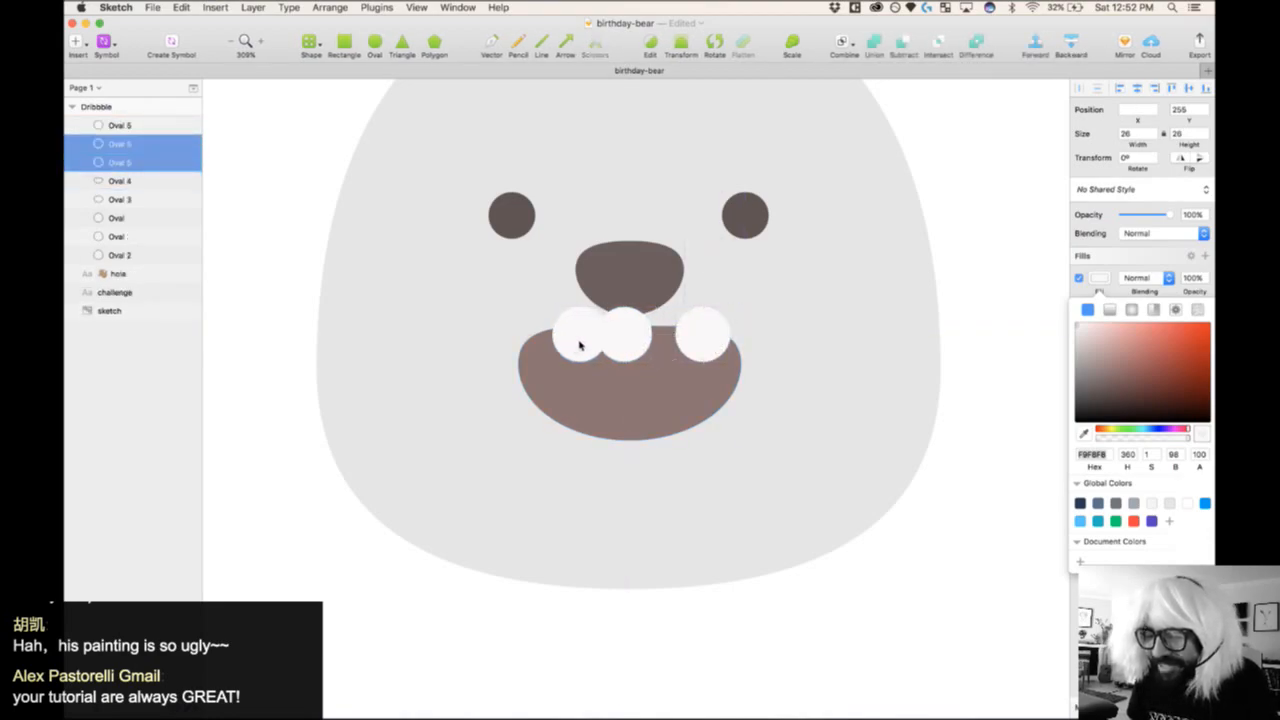
- Duplicate a tooth to the mouth's lower edge, enlarge it to 45 x 45, and duplicate it sideways to form an overlapping tongue pair
click(700, 335)
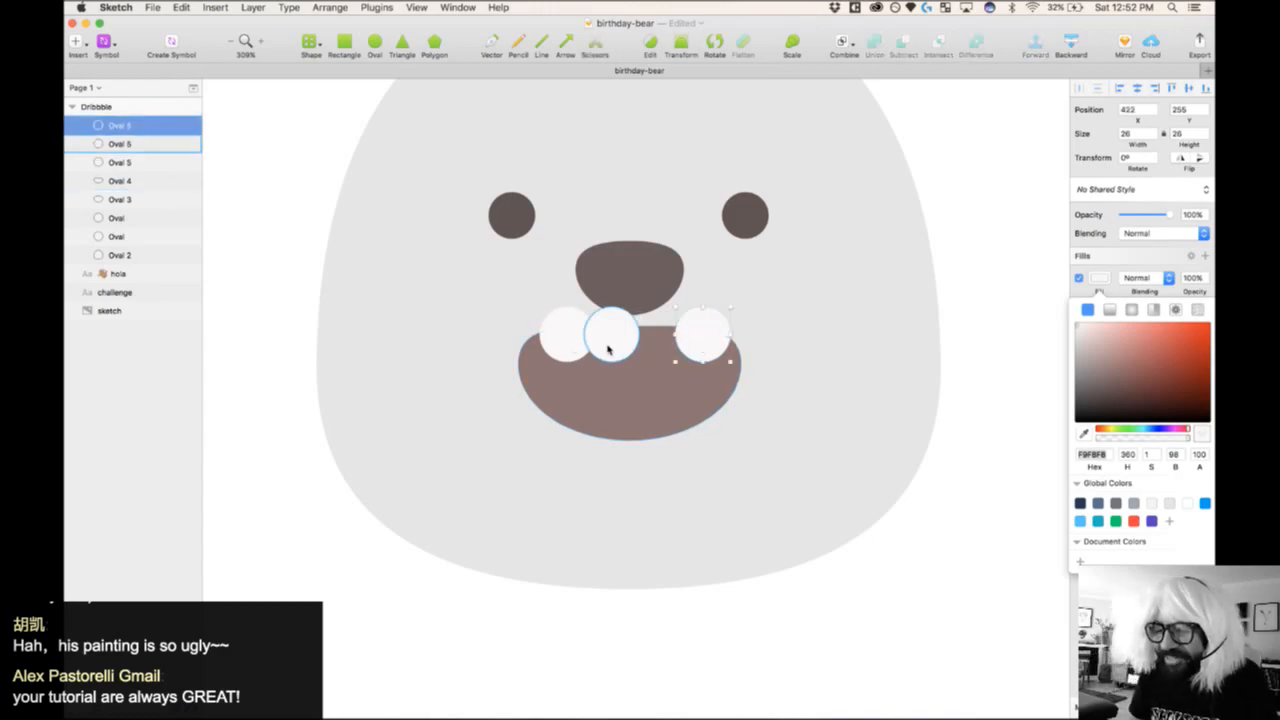
drag(700, 337, 631, 383)
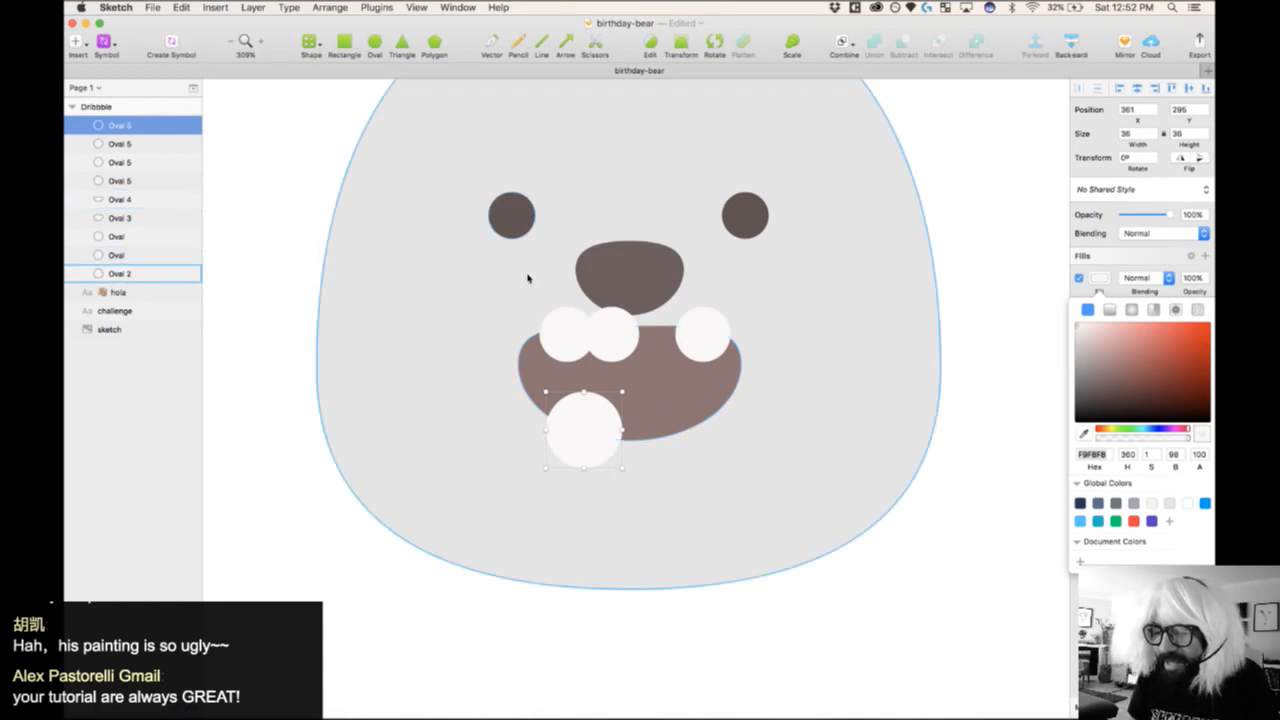
key(Escape)
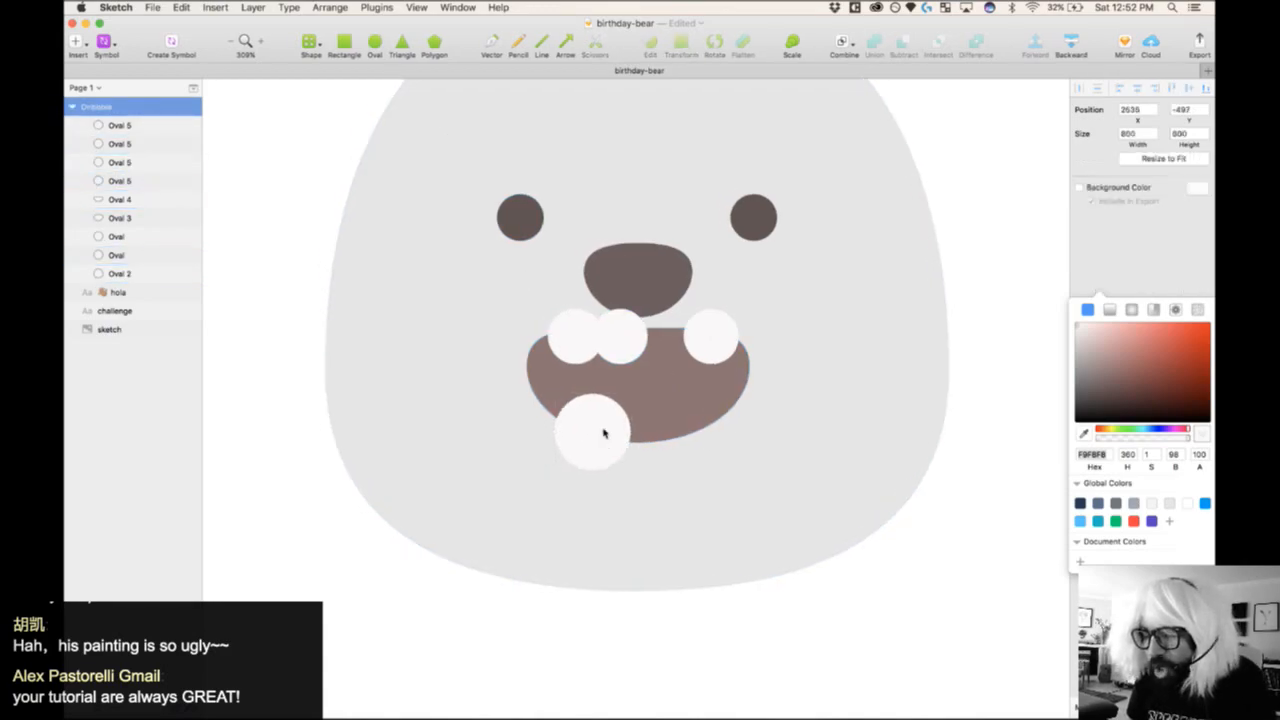
click(590, 432)
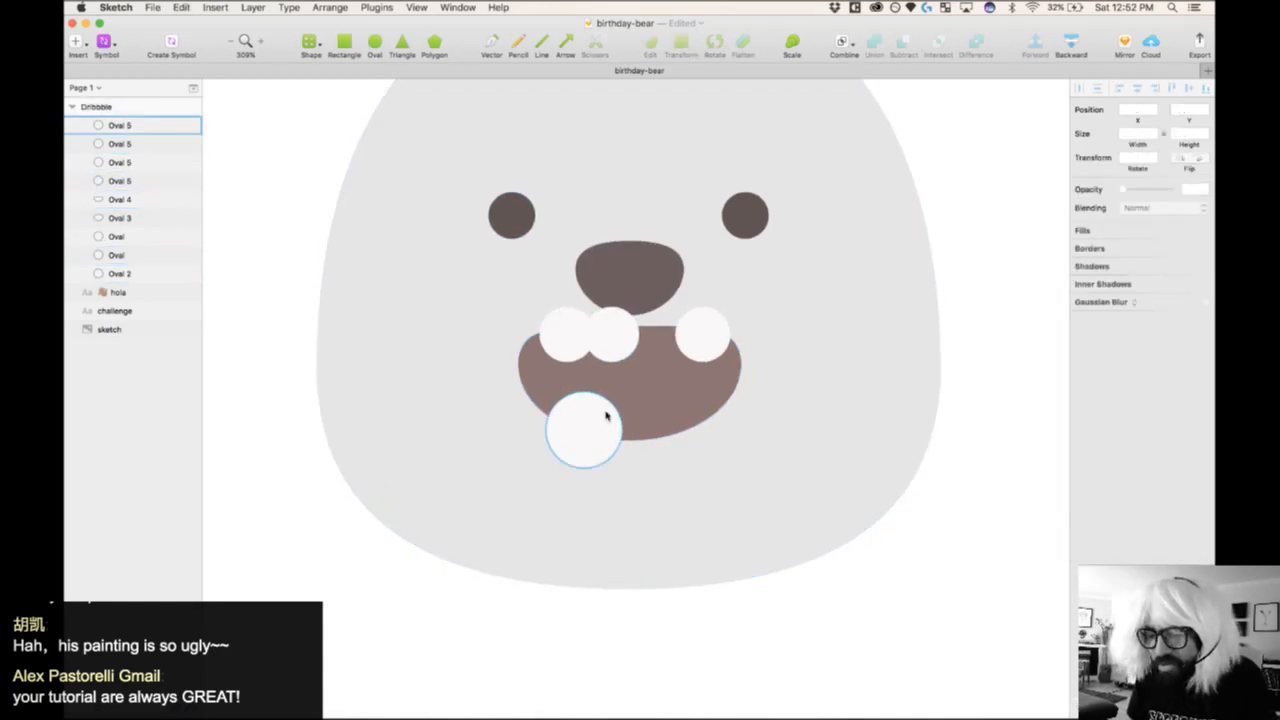
drag(596, 420, 664, 376)
alt+drag(600, 430, 665, 428)
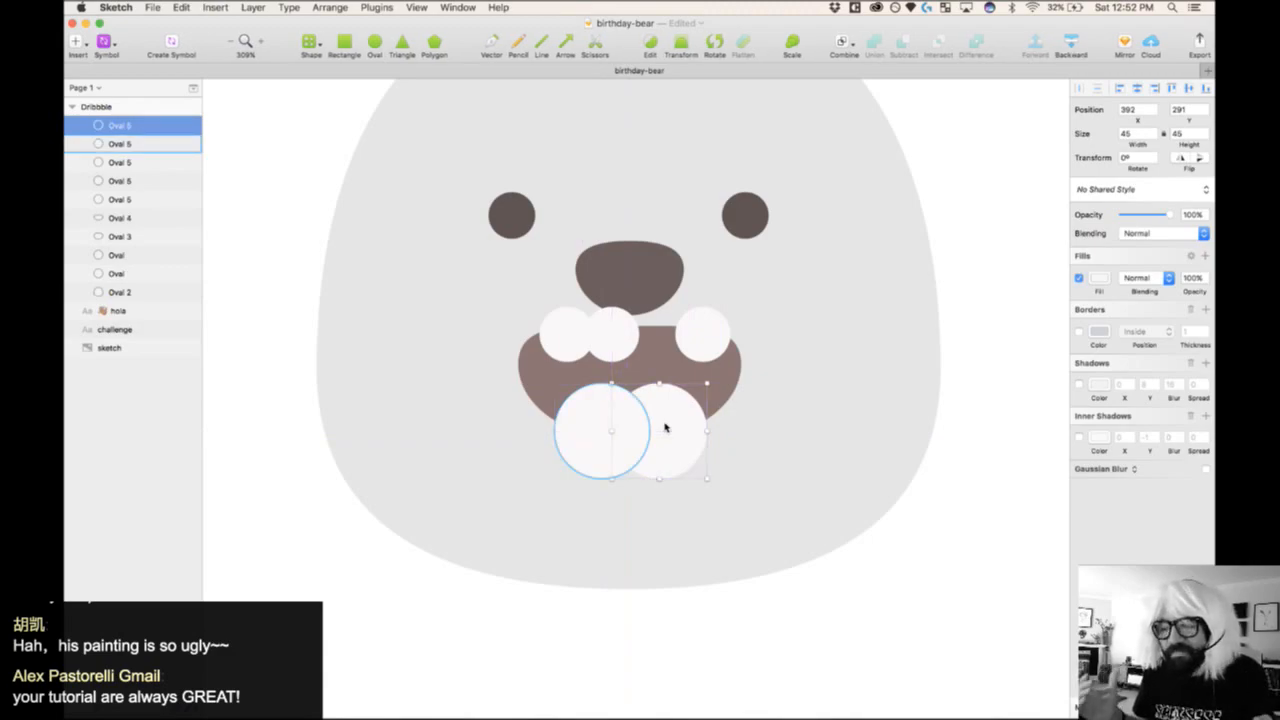
- Fill both tongue circles with red FF2828
shift+click(591, 427)
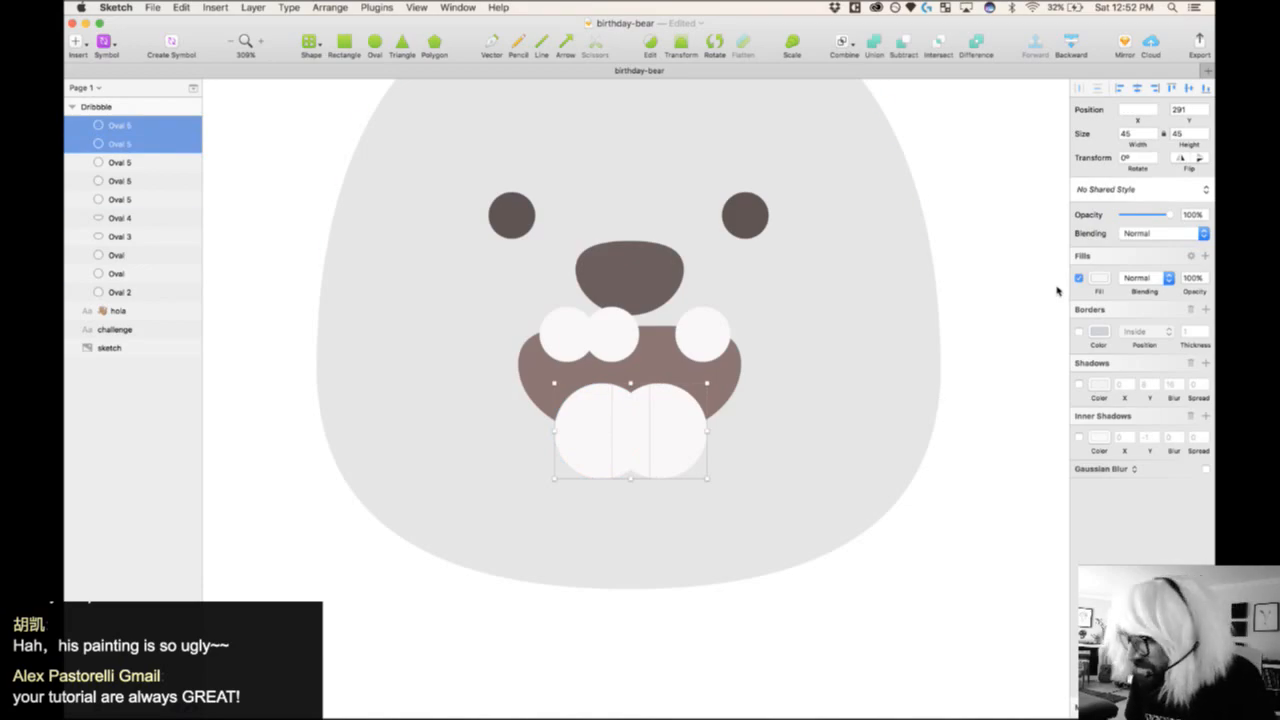
click(1099, 282)
drag(1192, 340, 1191, 319)
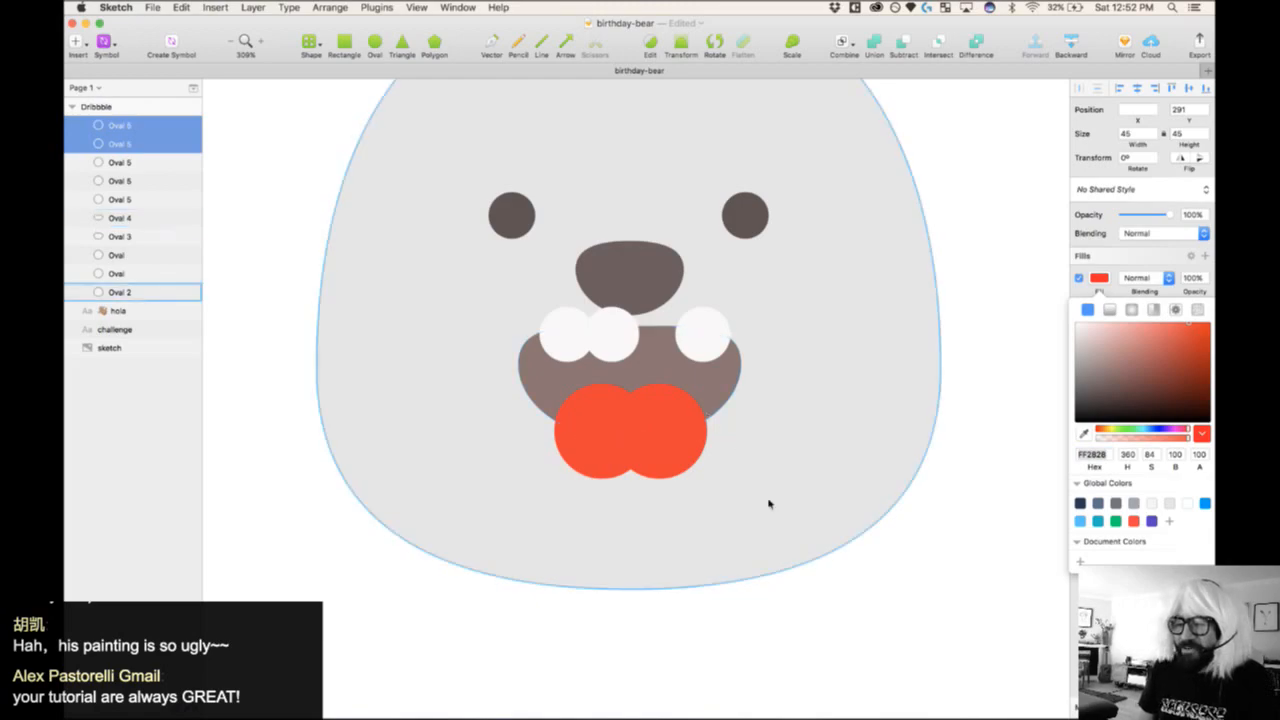
click(789, 629)
- Group the three teeth and the two tongue circles
click(639, 442)
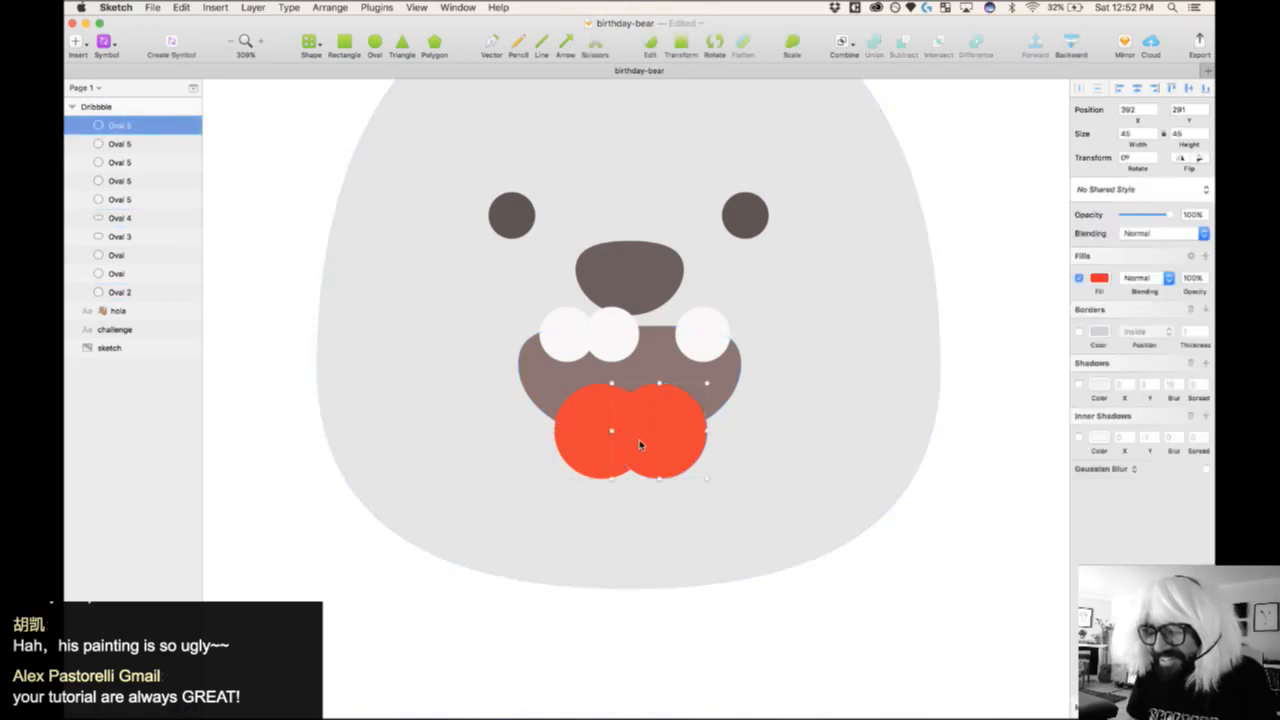
shift+click(588, 439)
click(533, 368)
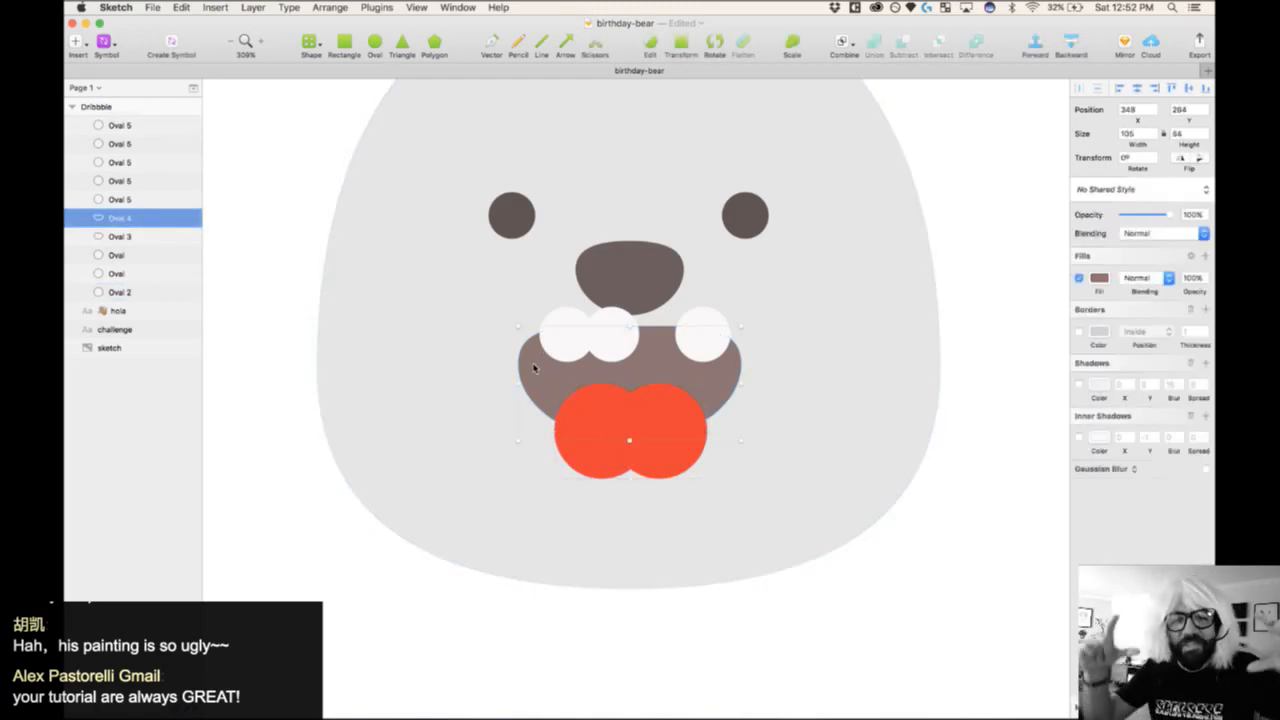
click(612, 335)
shift+click(571, 337)
shift+click(706, 337)
shift+click(660, 420)
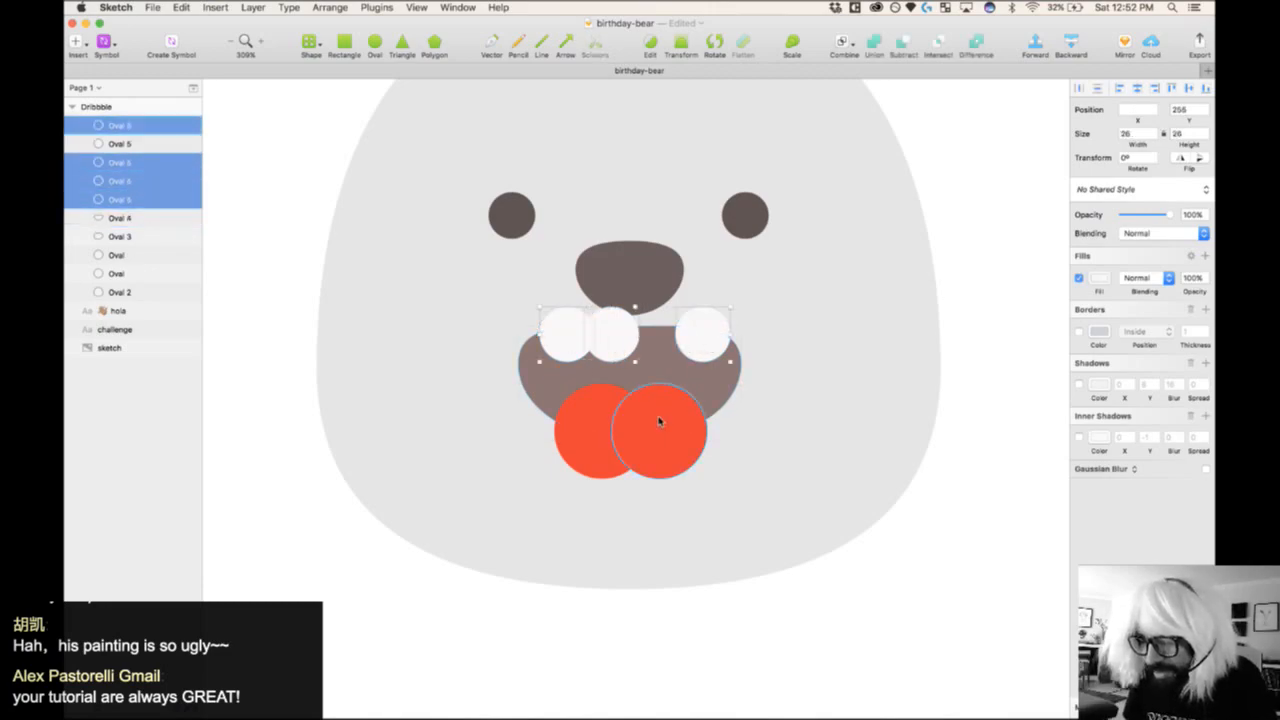
shift+click(600, 421)
key(super+g)
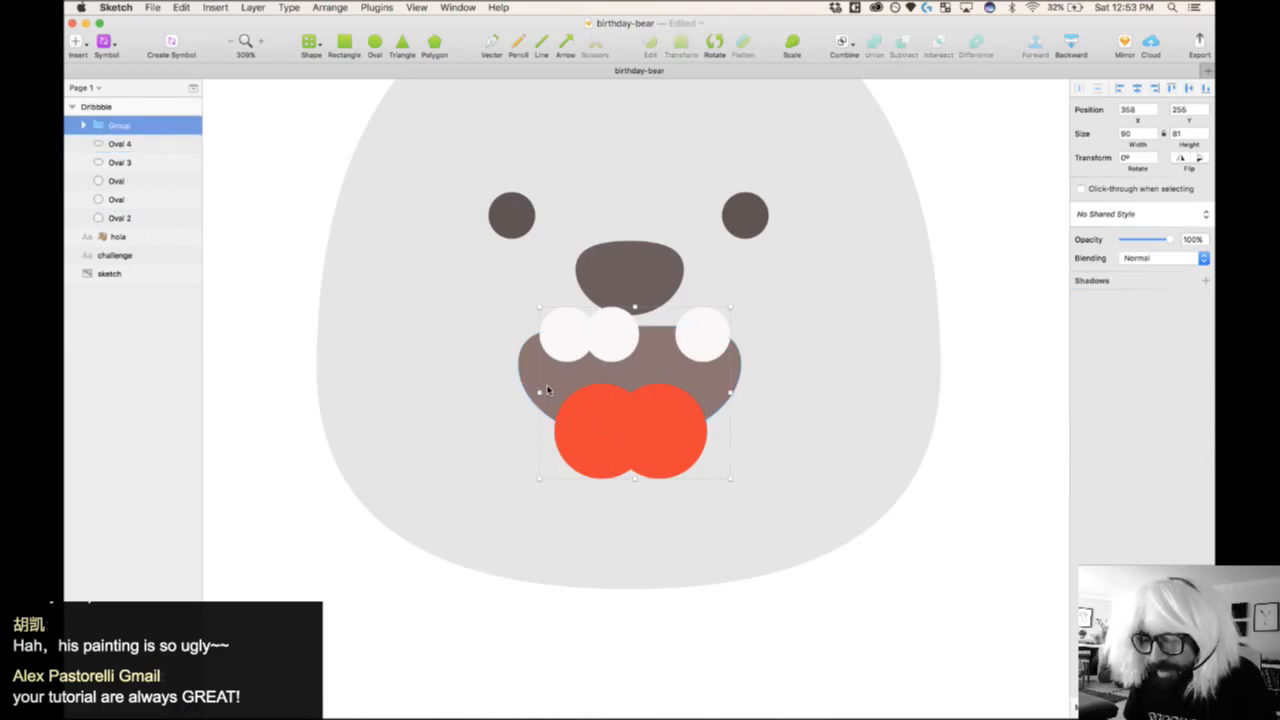
- Mask the teeth and tongue group with the mouth shape
shift+click(530, 367)
right_click(530, 367)
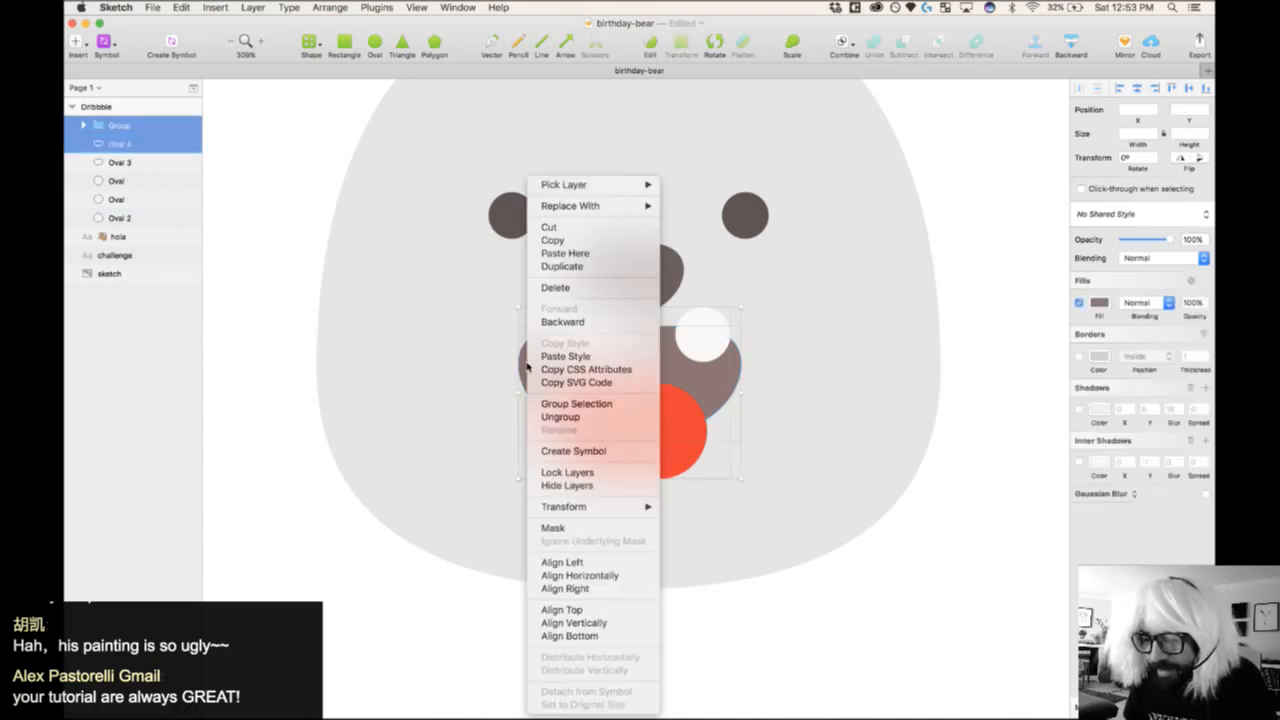
click(567, 528)
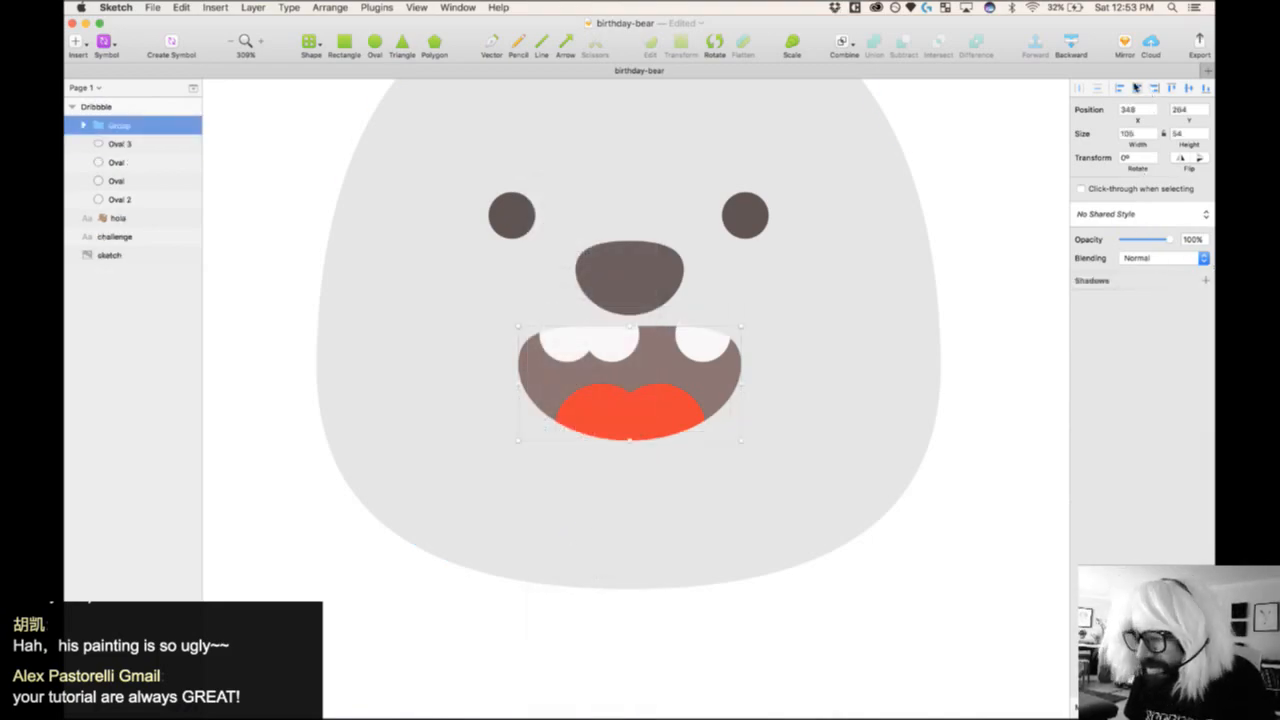
- Change the mouth mask's fill to a dark grey-brown with saturation 7 and brightness 27
double_click(537, 381)
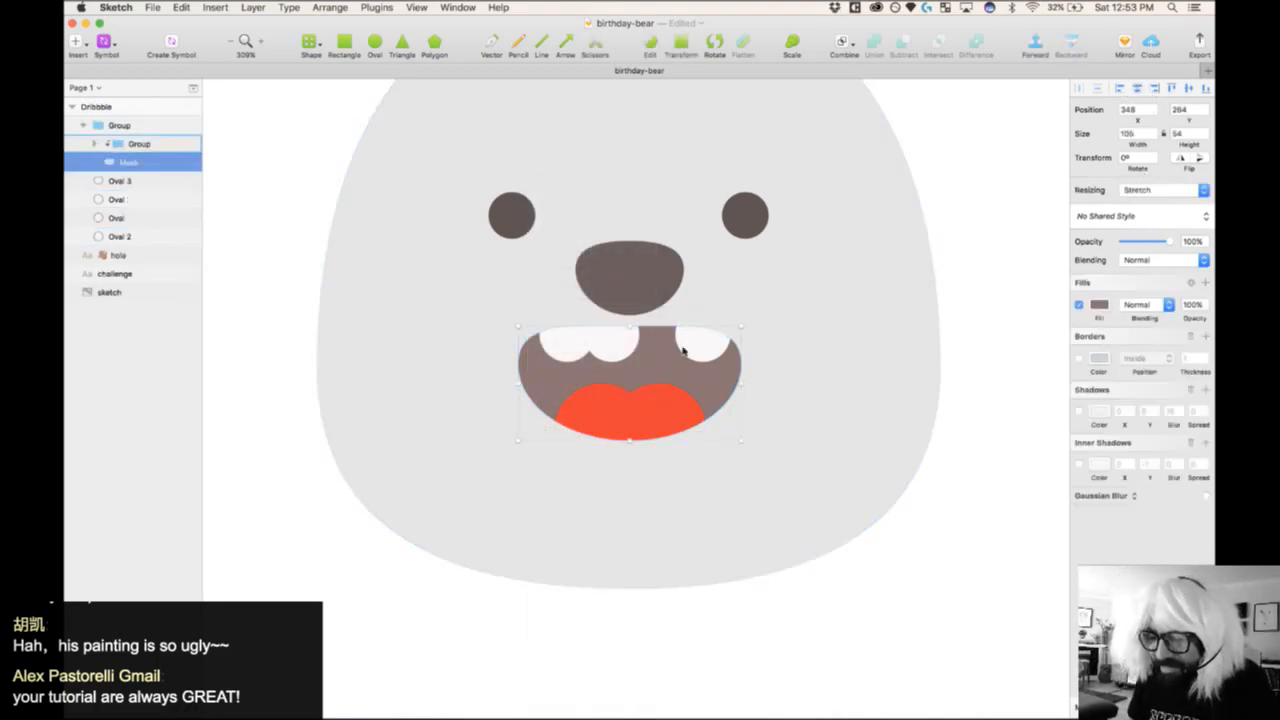
click(1099, 304)
click(1096, 421)
drag(1096, 421, 1085, 425)
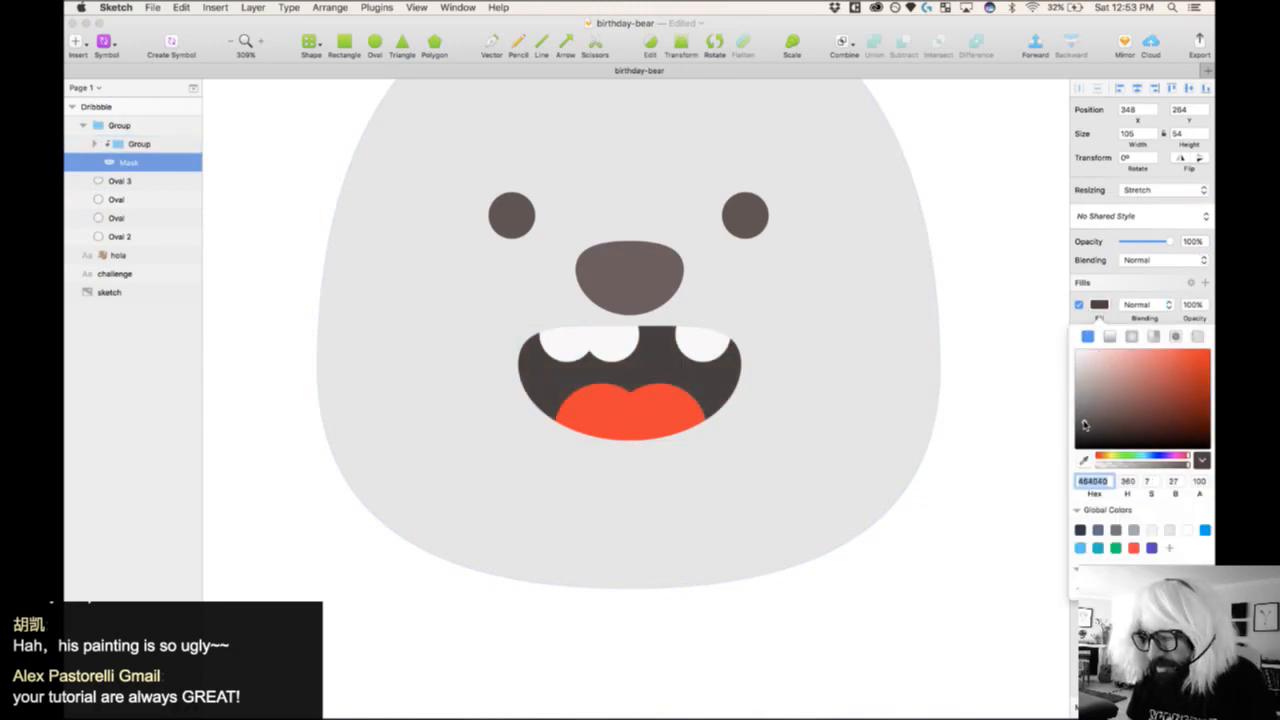
click(986, 286)
- Check the ears in the reference sketches and draw an ear circle overlapping the head's upper-left edge
key(super+0)
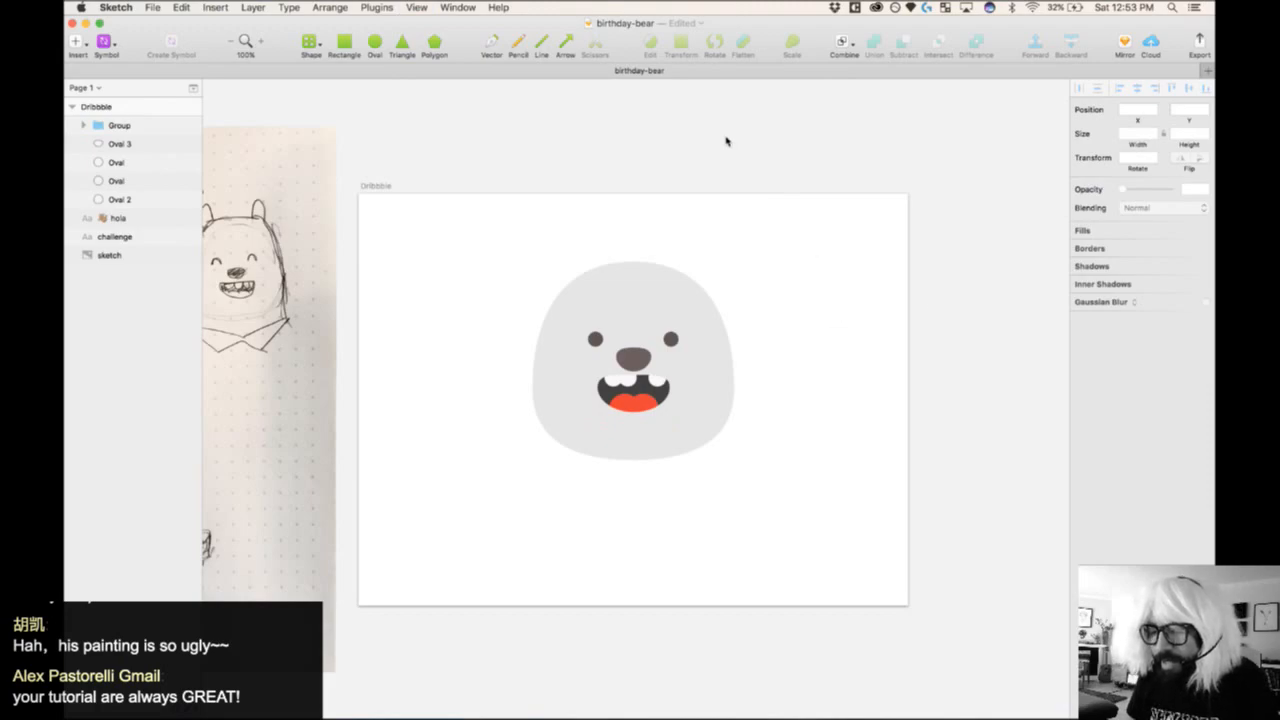
scroll(460, 180, left, 5)
click(336, 359)
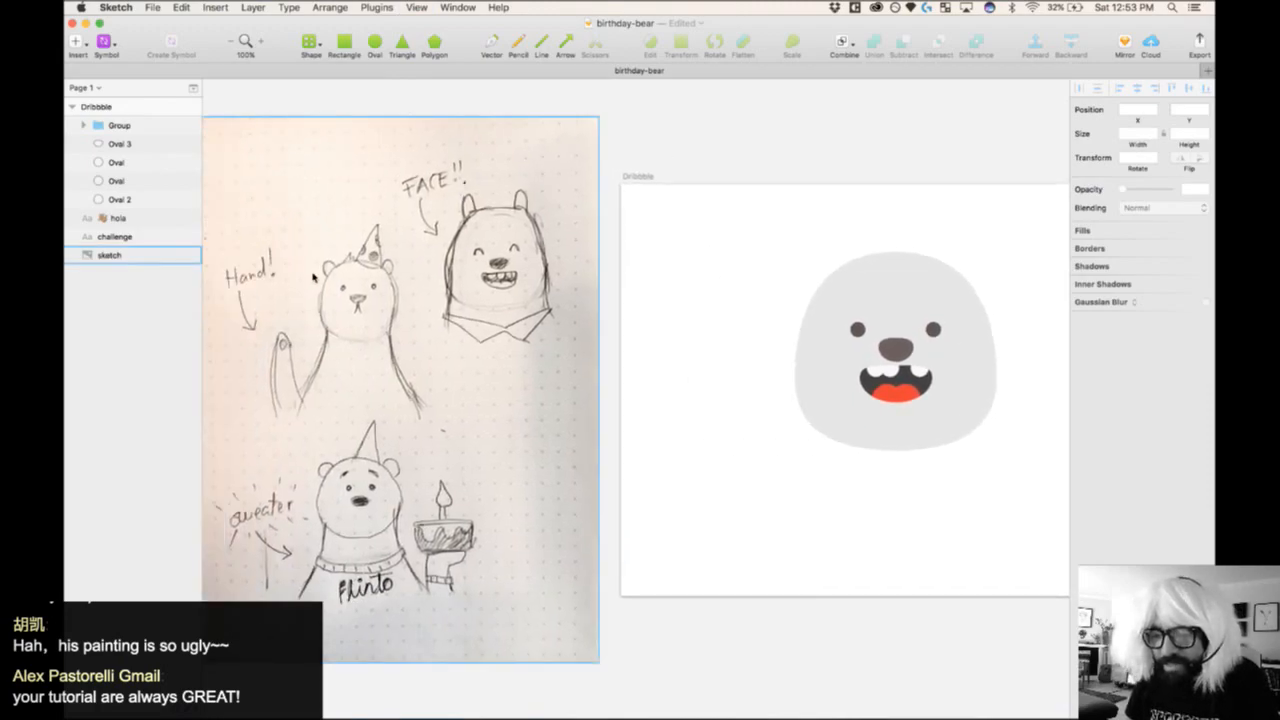
click(765, 262)
drag(760, 155, 1026, 441)
click(376, 44)
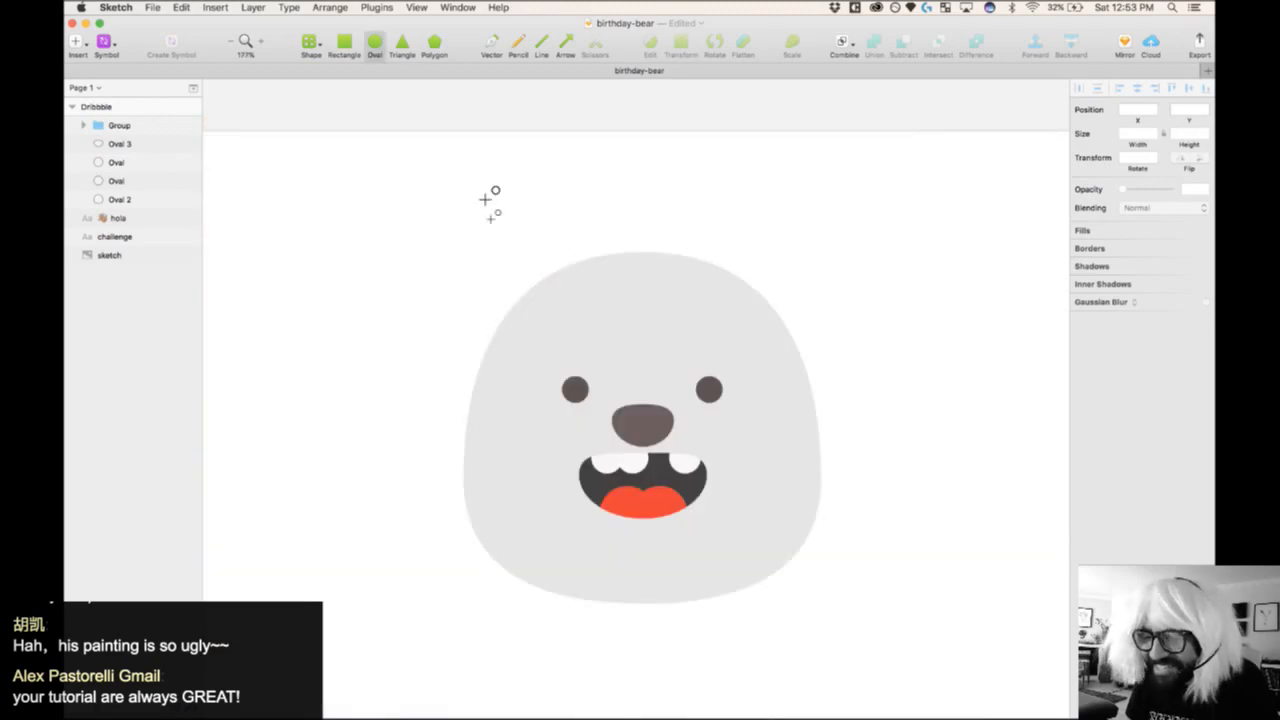
drag(541, 290, 579, 255)
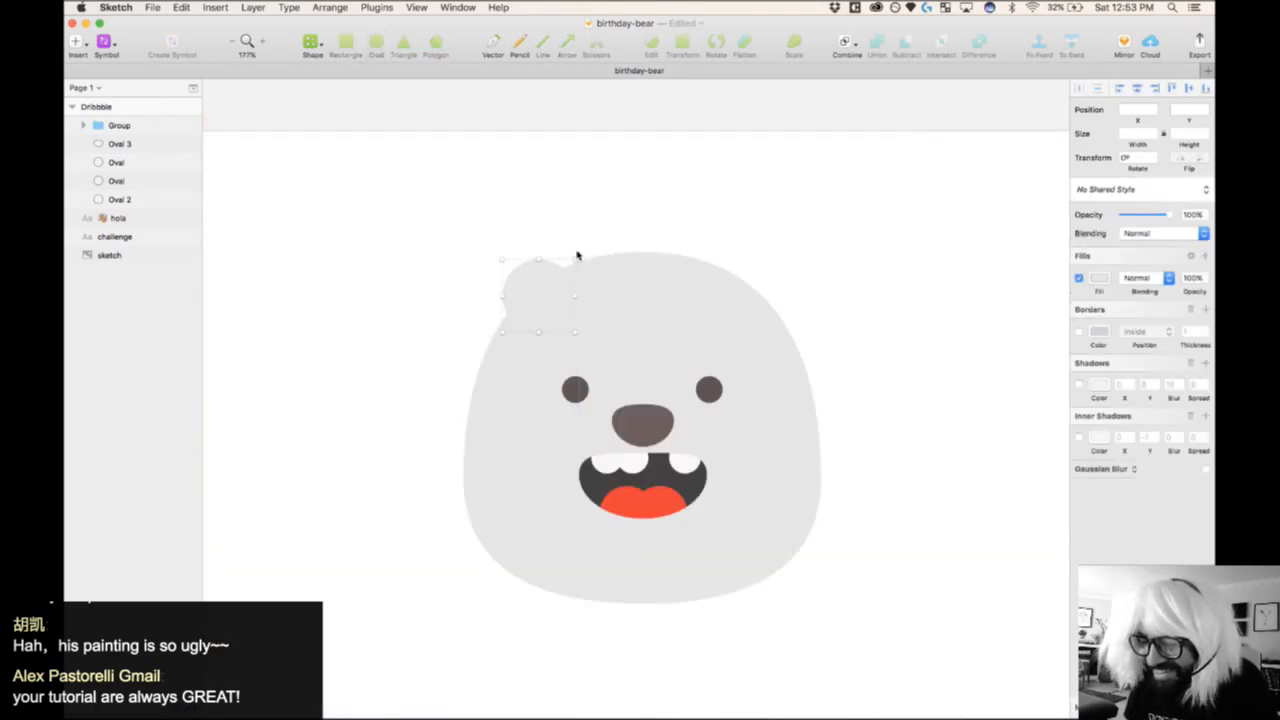
- Move the ear circle up clear of the head and raise its top point to make an egg shape about 60 × 71
drag(524, 270, 502, 243)
double_click(505, 250)
click(500, 231)
key(Up)
key(Up)
key(Up)
key(Up)
key(Up)
key(Up)
key(Up)
key(Up)
key(Up)
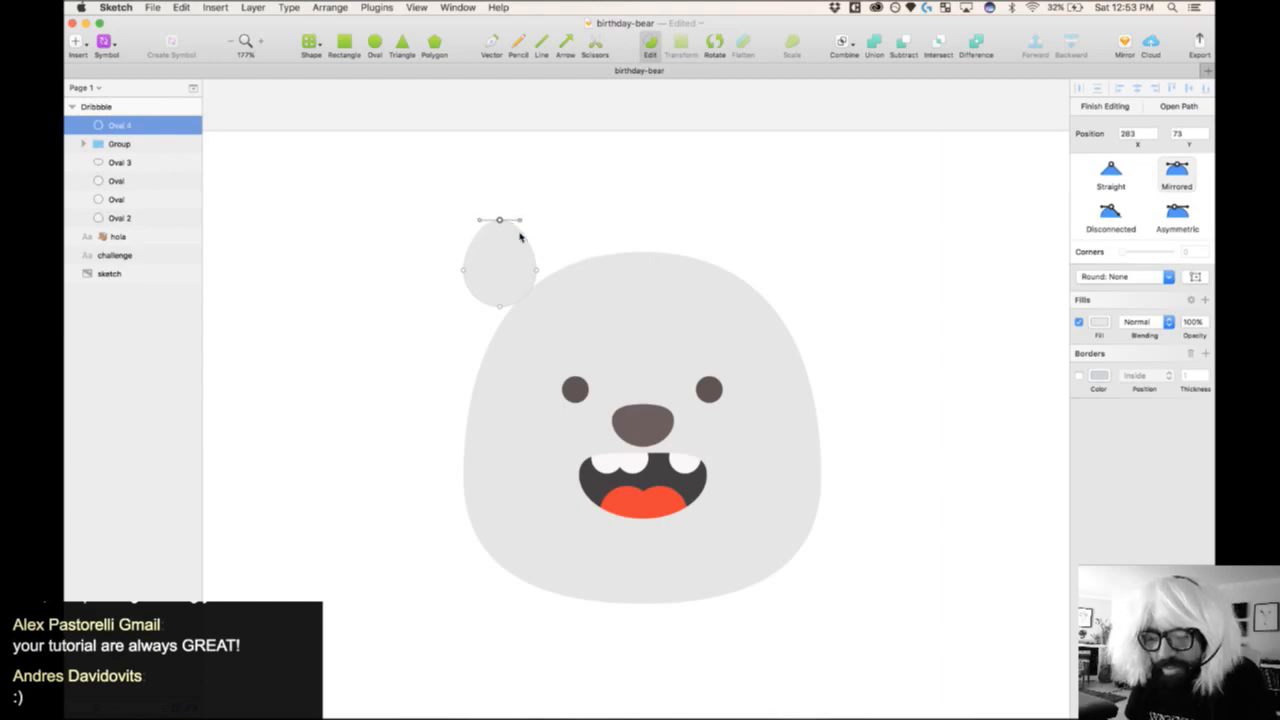
key(Escape)
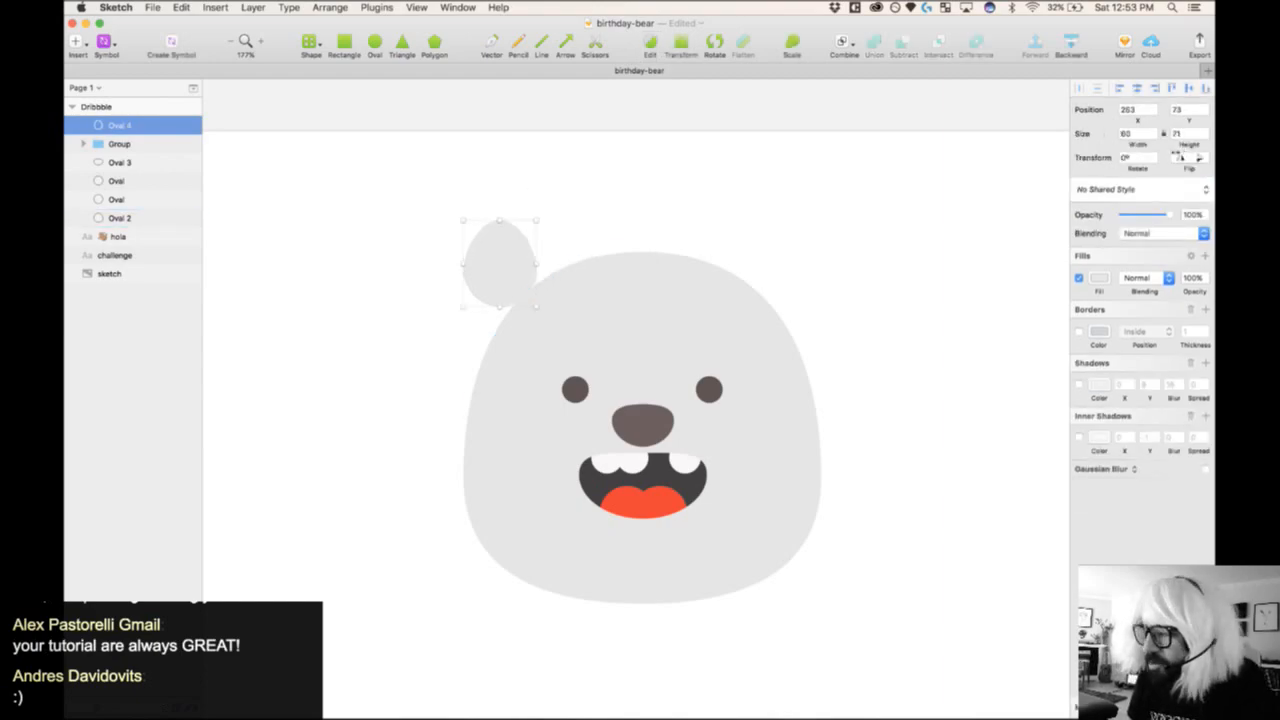
- Rotate the ear to 15° and duplicate it so that each upper side of the head has an ear
click(1135, 158)
text(15)
key(Return)
drag(511, 288, 472, 300)
- Rotate the left ear copy to -15° and fit it over the head's upper-left edge, mirroring the other ear
click(1138, 159)
text(-15)
key(Return)
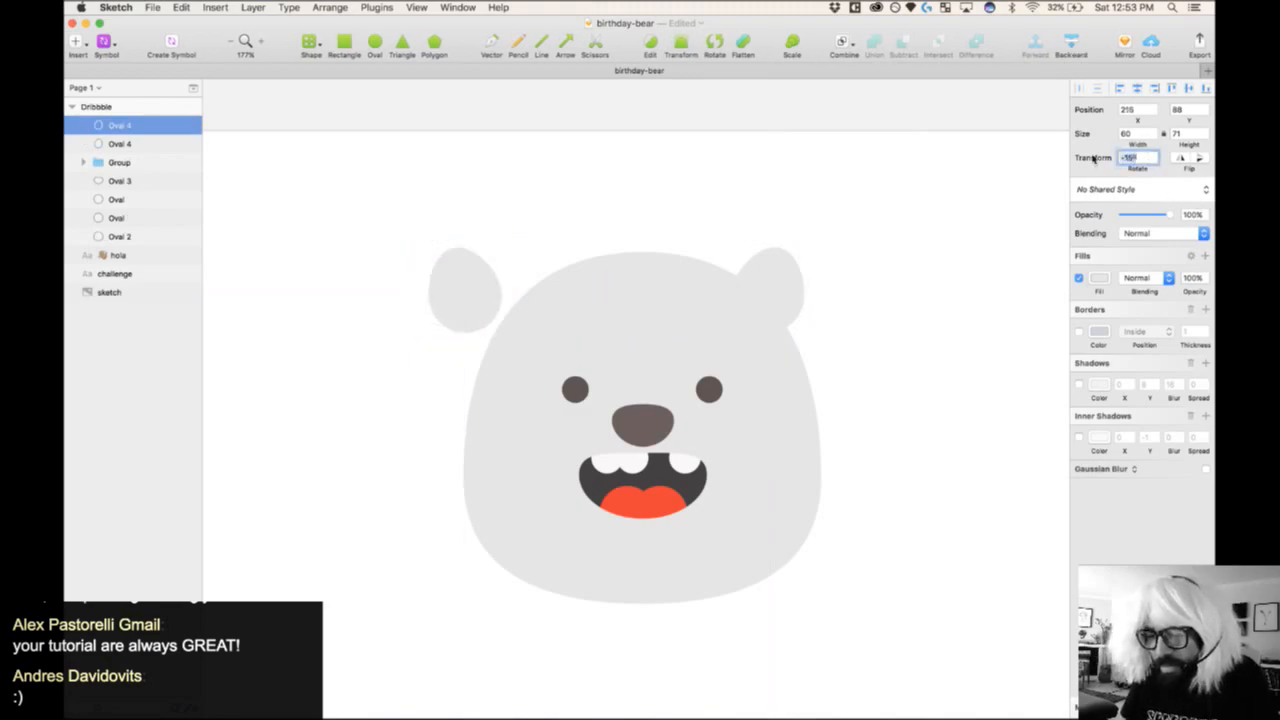
click(451, 151)
drag(477, 297, 520, 294)
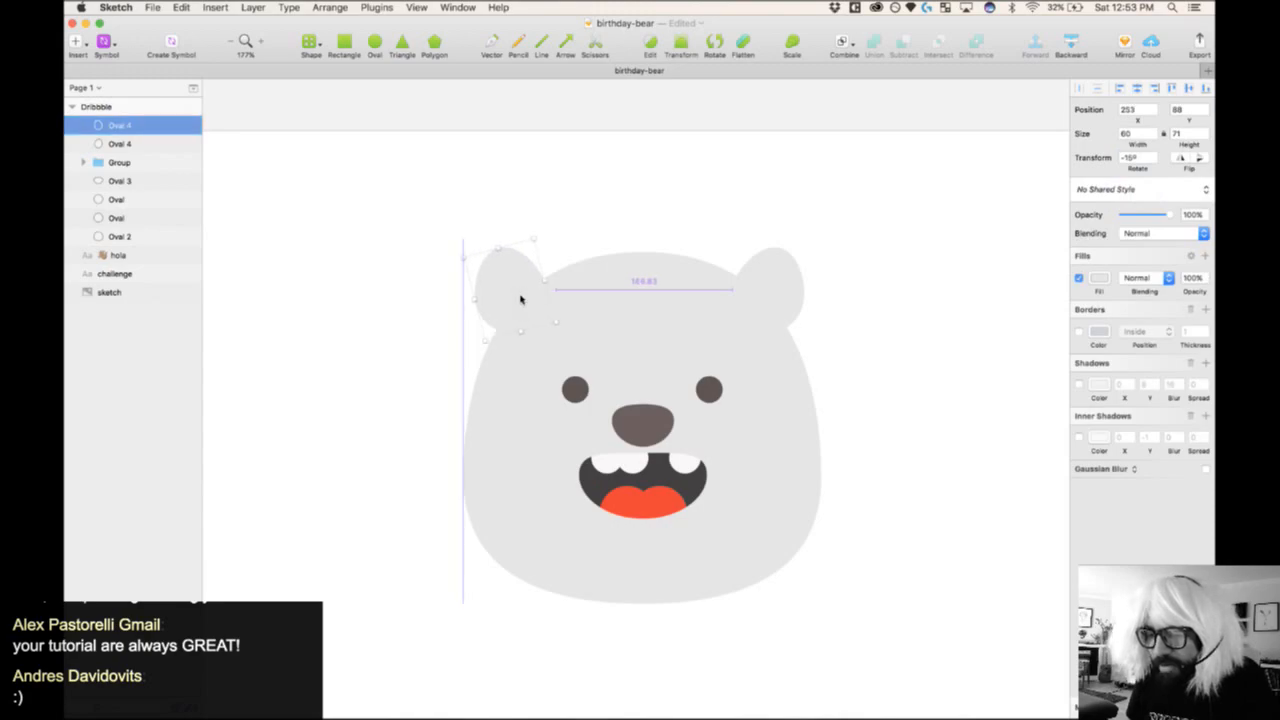
- Group the two ears and centre the group horizontally on the artboard
shift+click(786, 277)
key(super+g)
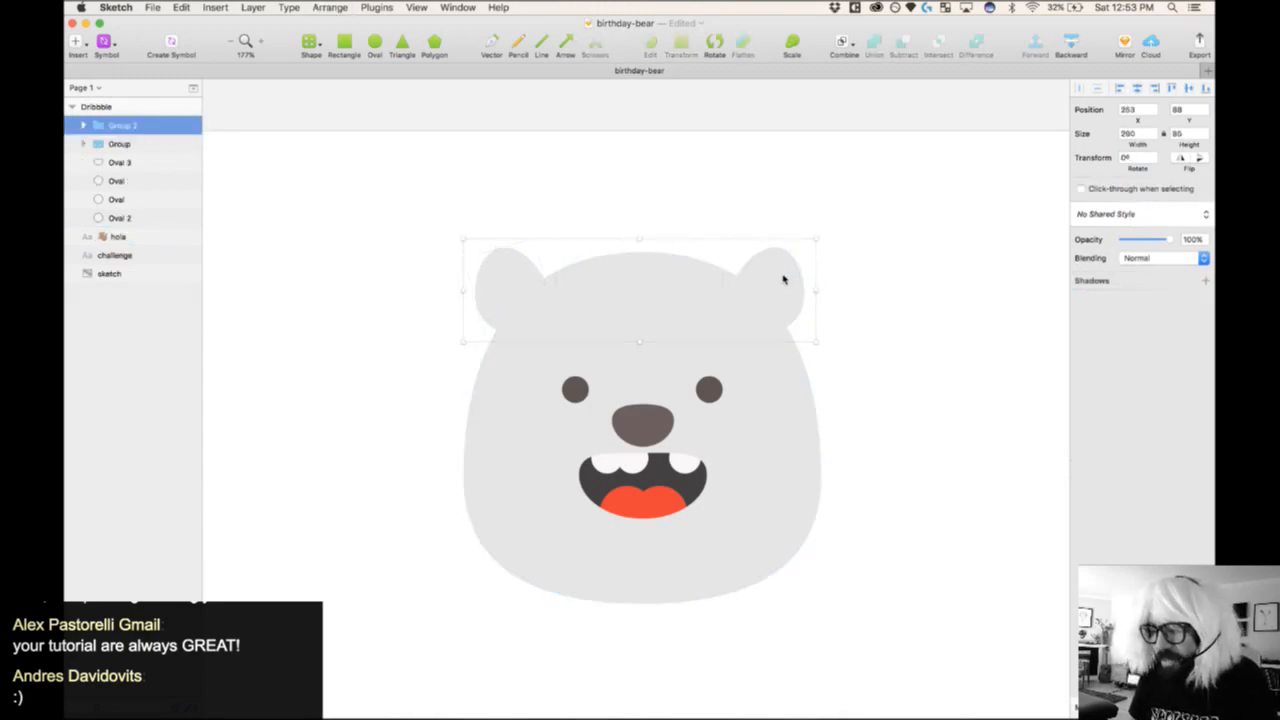
click(1137, 88)
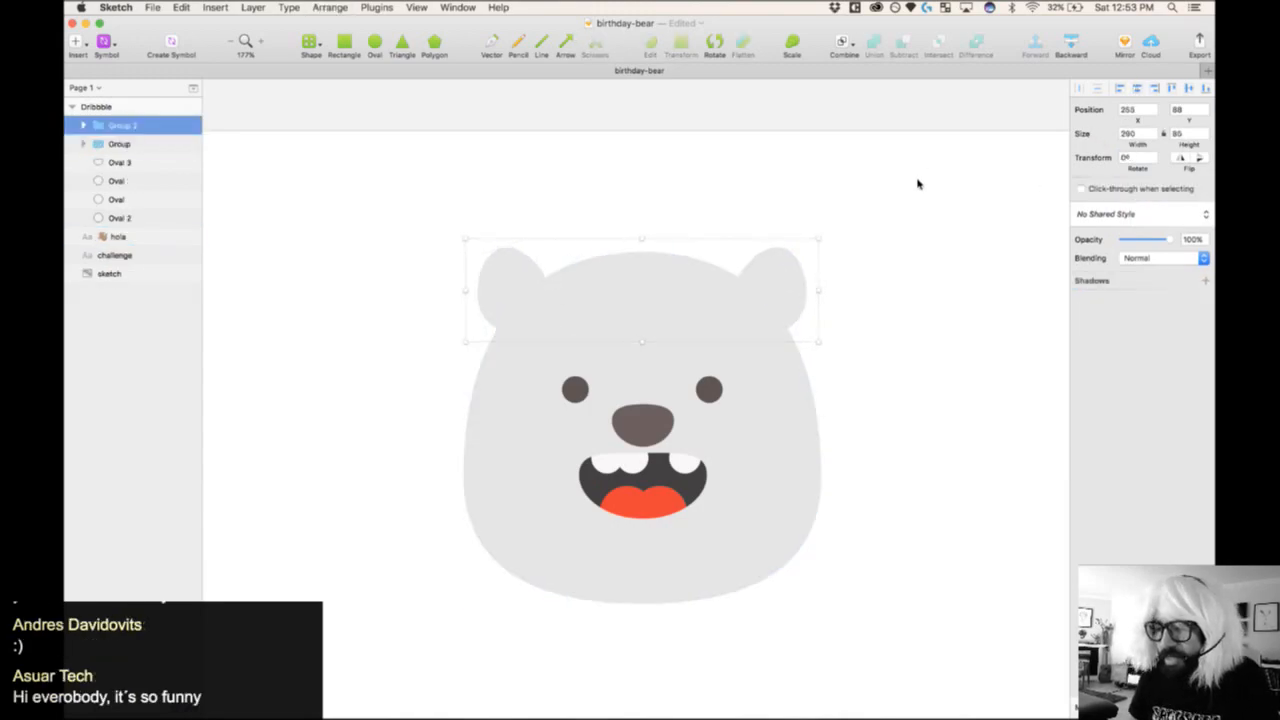
click(871, 239)
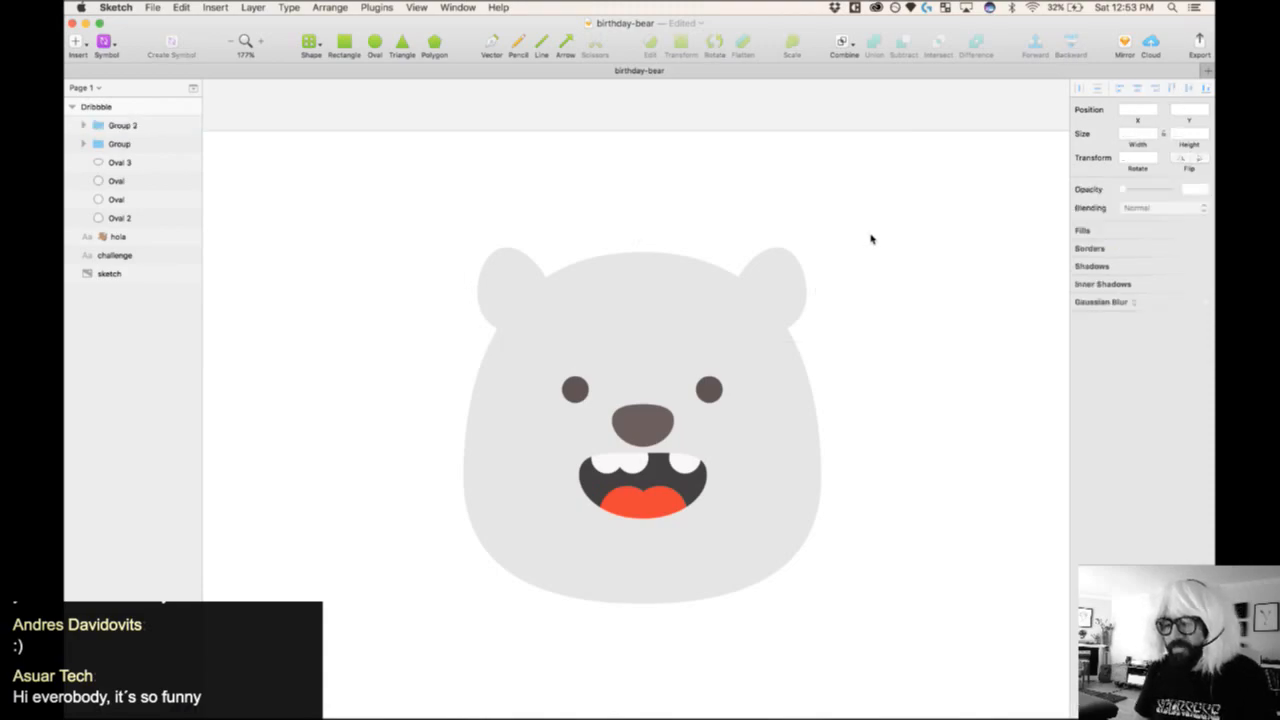
- Draw a body rectangle about 210 × 249 from the head's lower centre out to the left and down to the artboard's bottom edge
scroll(670, 505, down, 3)
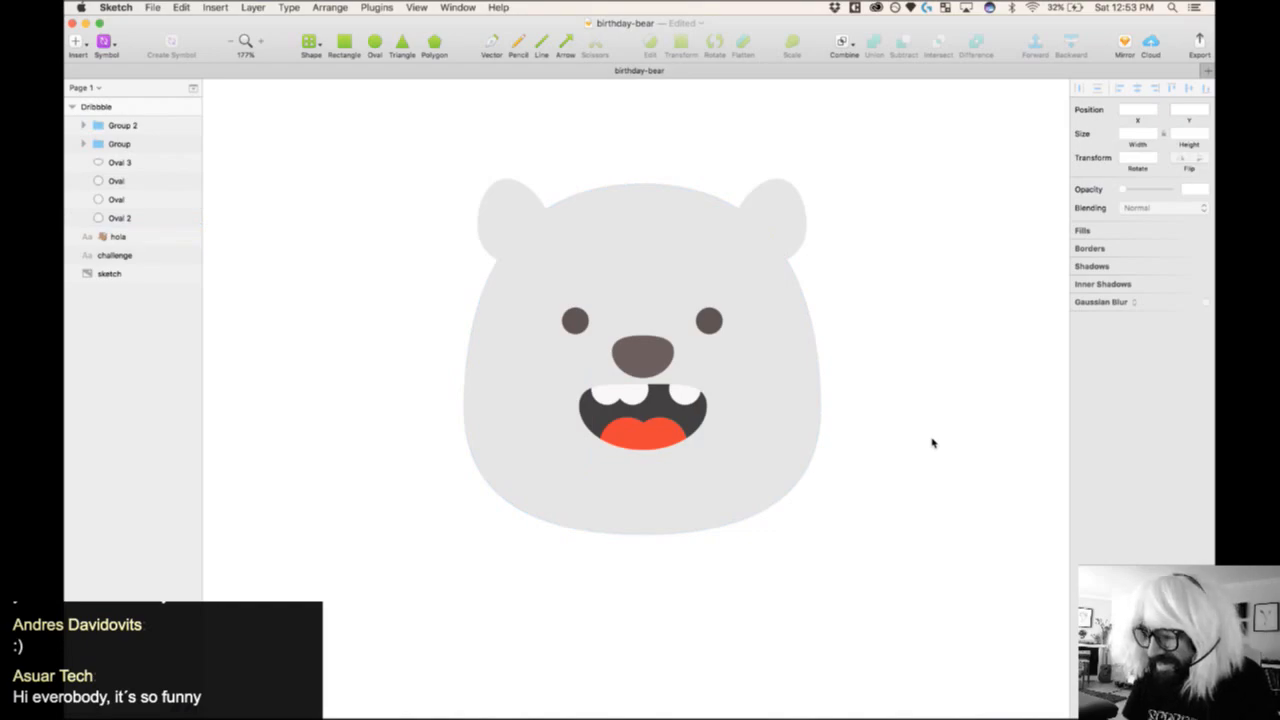
key(super+minus)
key(super+minus)
key(z)
drag(491, 266, 757, 600)
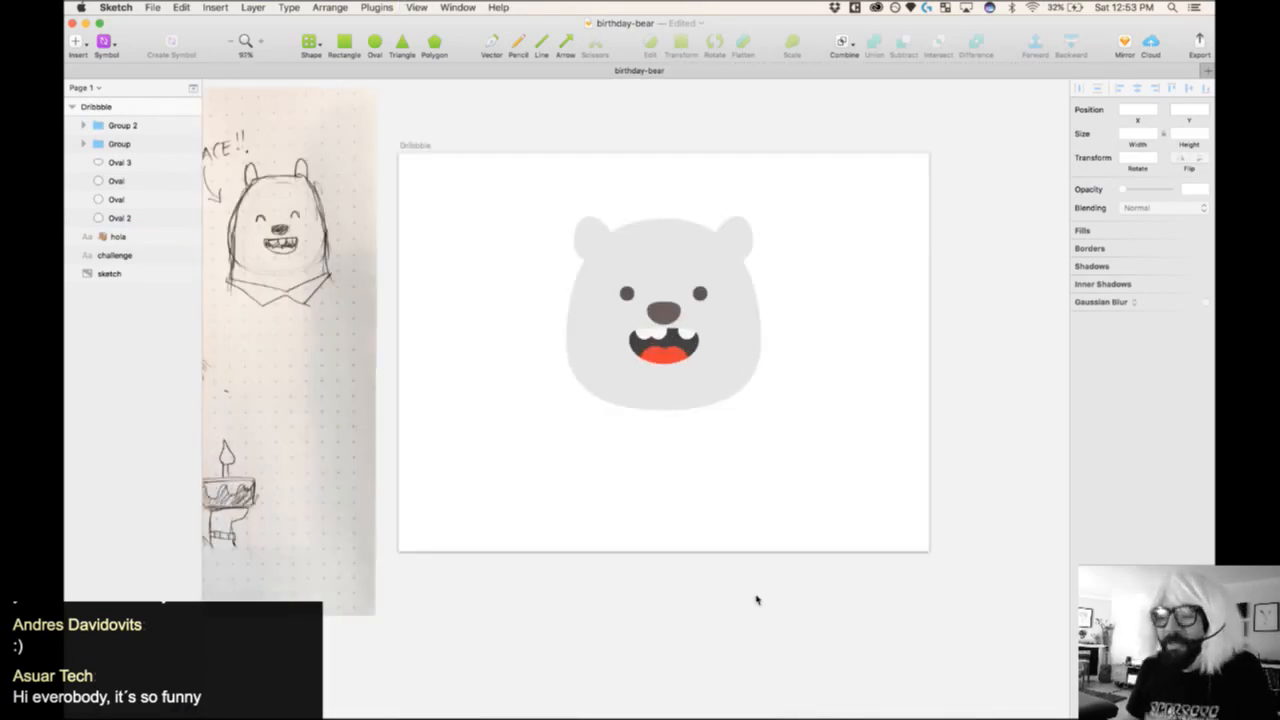
scroll(757, 600, left, 5)
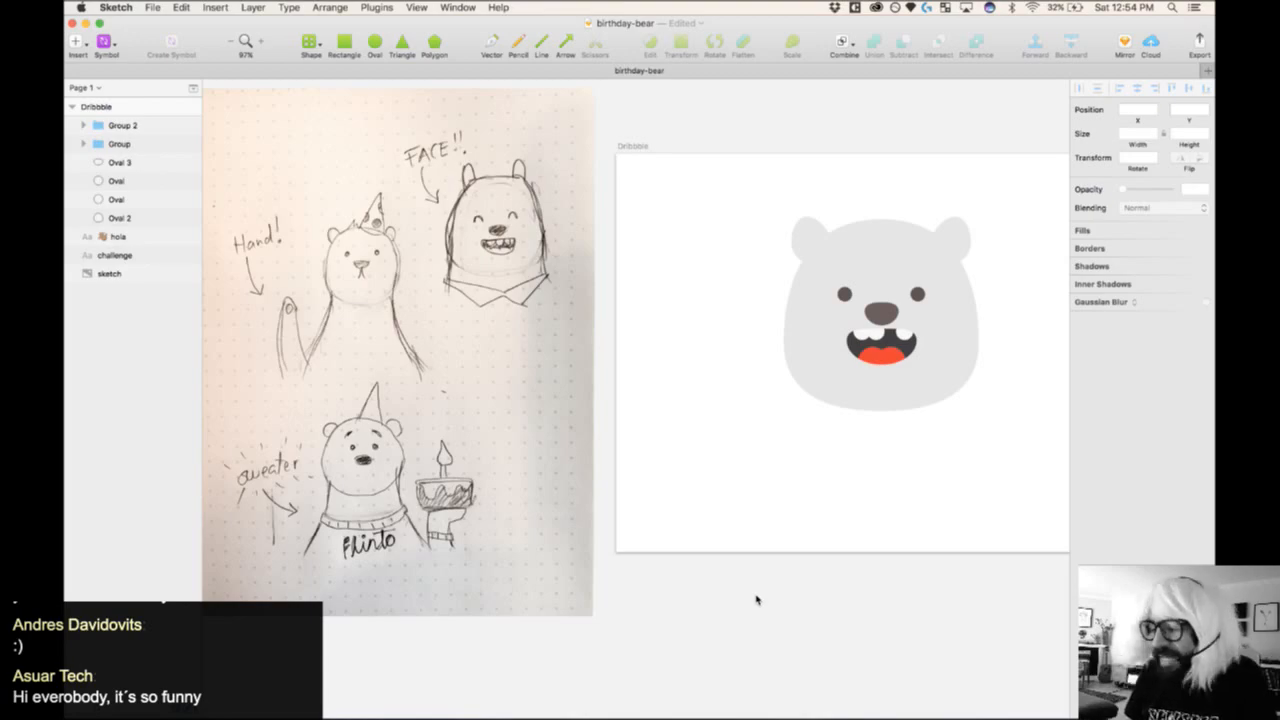
scroll(757, 600, right, 5)
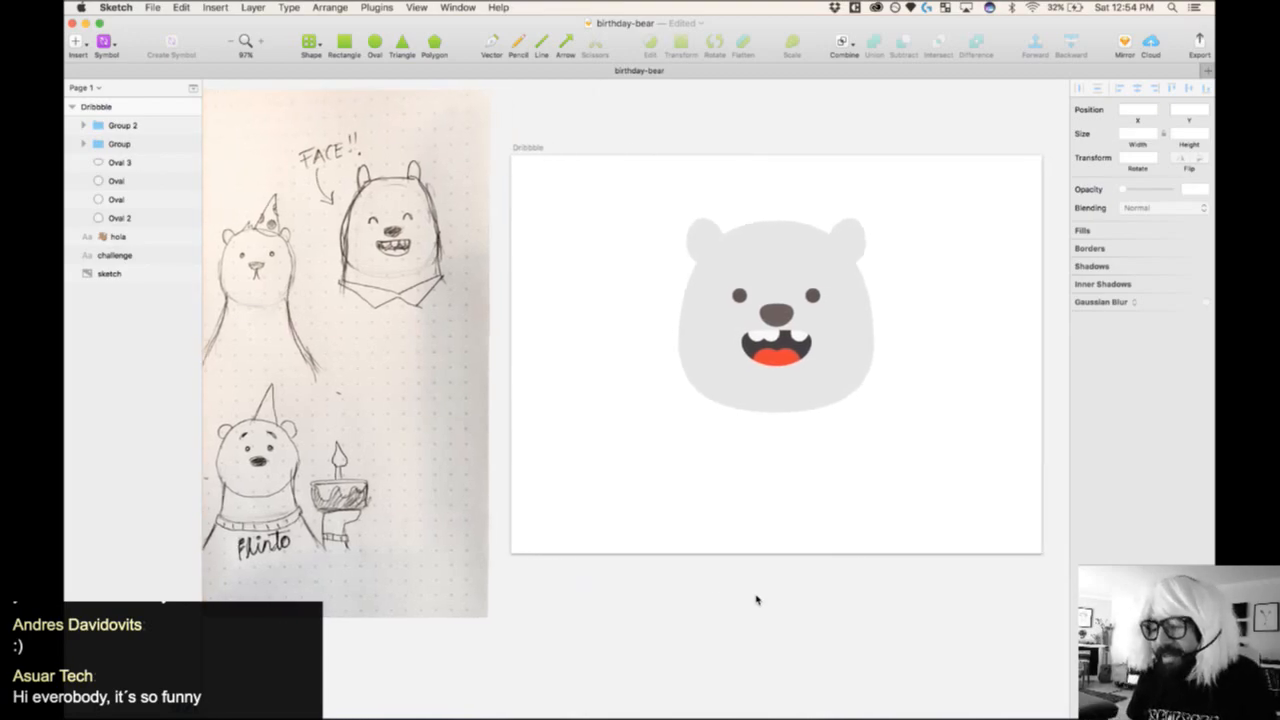
click(344, 42)
drag(667, 390, 527, 555)
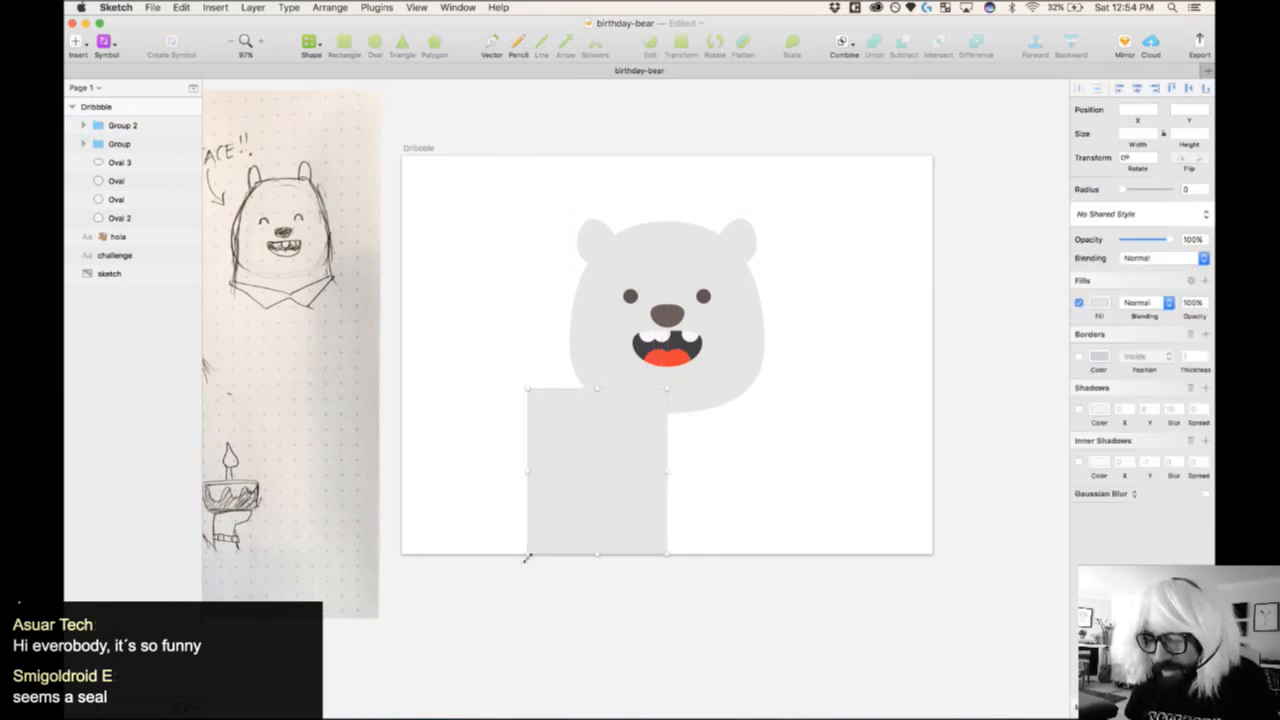
drag(443, 286, 772, 678)
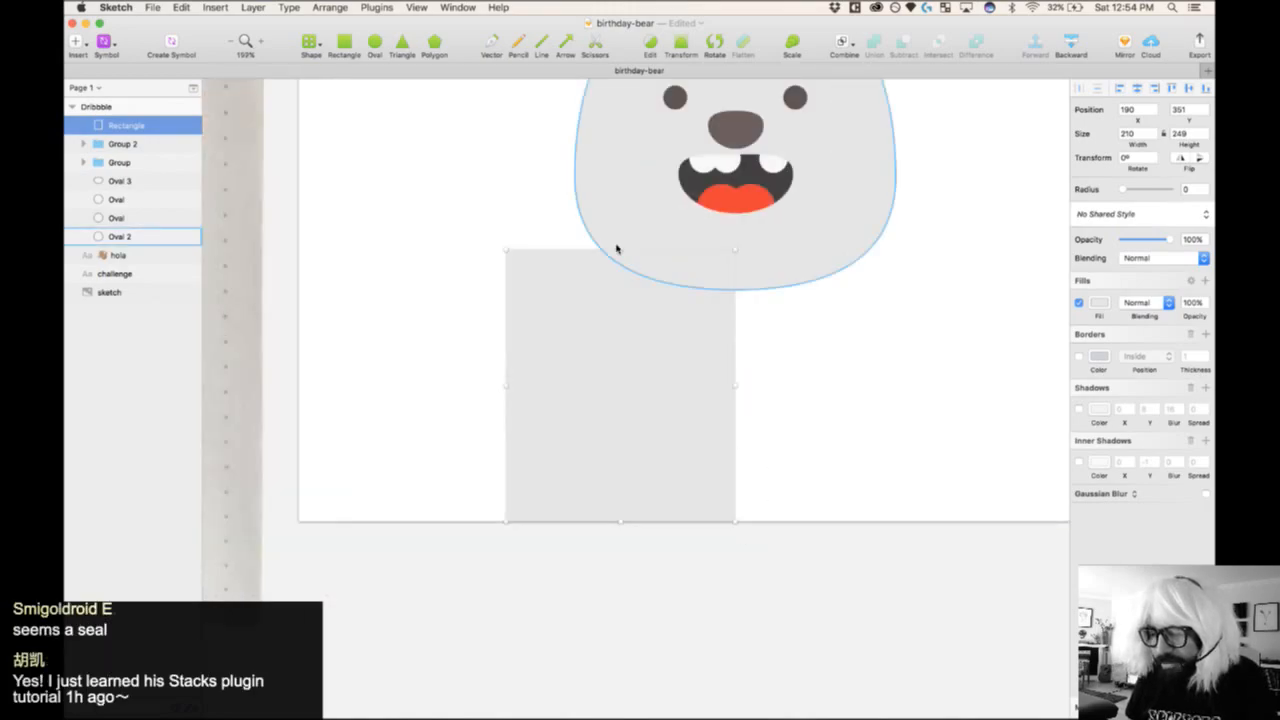
double_click(578, 323)
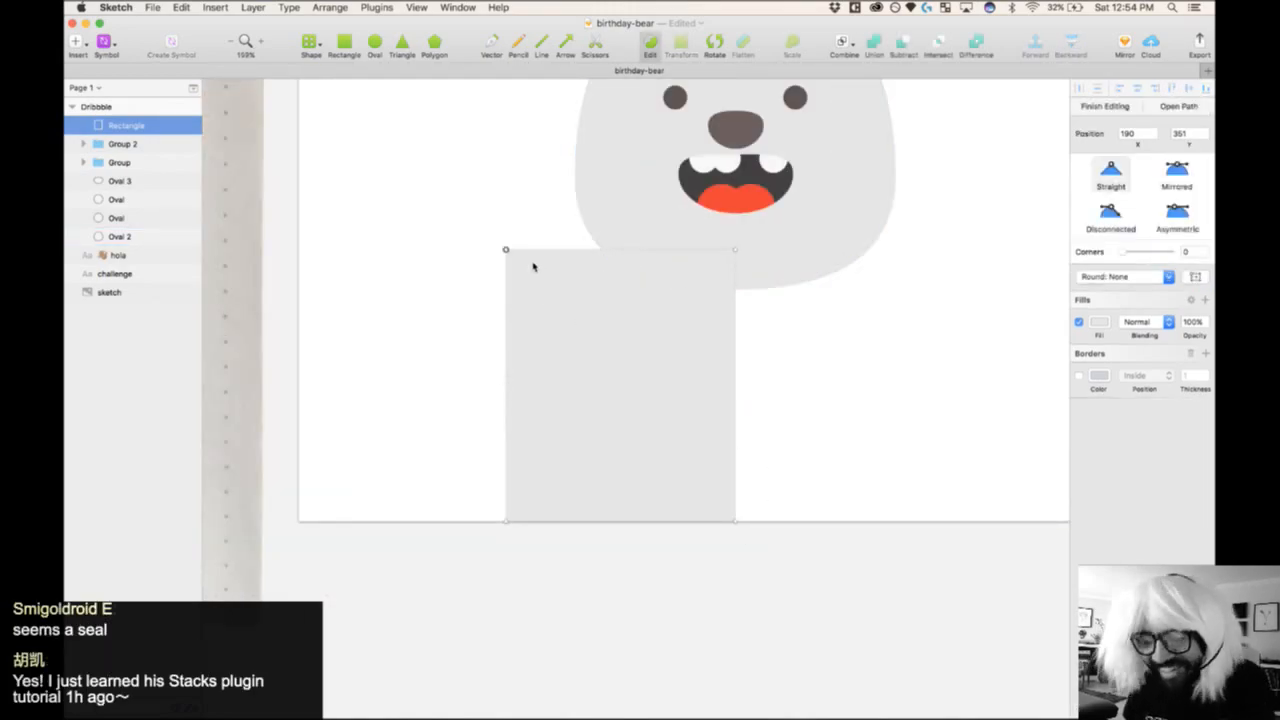
mouse_move(507, 250)
mouse_down()
mouse_move(637, 307)
mouse_move(474, 214)
mouse_move(513, 230)
mouse_up()
key(super+z)
key(Escape)
key(Escape)
key(Escape)
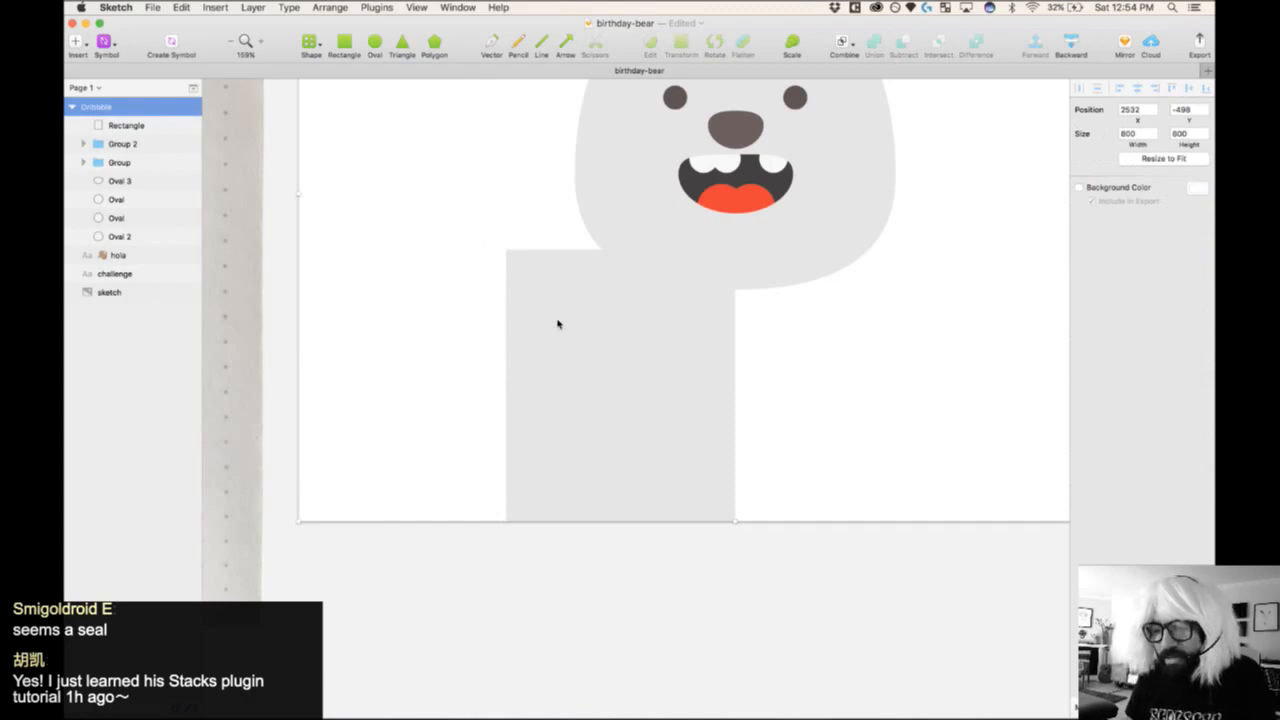
click(481, 631)
- Move the body rectangle's top-left corner point onto the head's lower-left edge and make it an asymmetric curve point
click(594, 409)
double_click(595, 409)
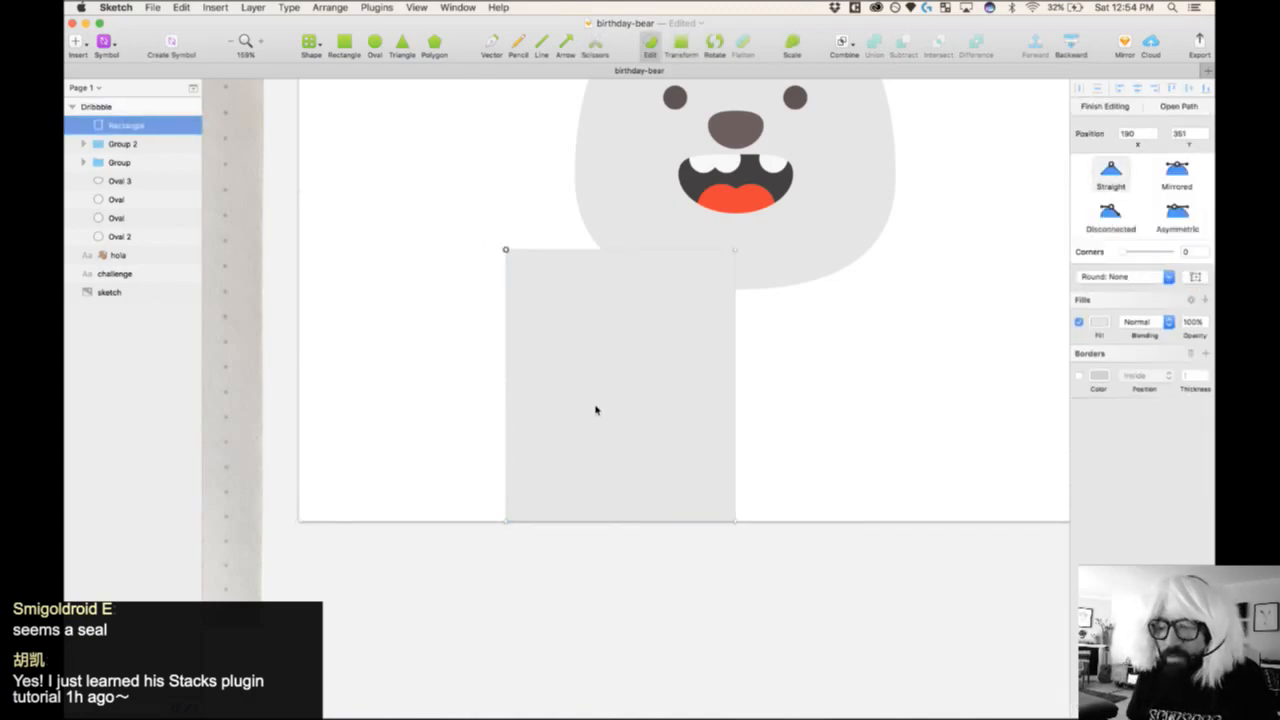
drag(506, 251, 606, 256)
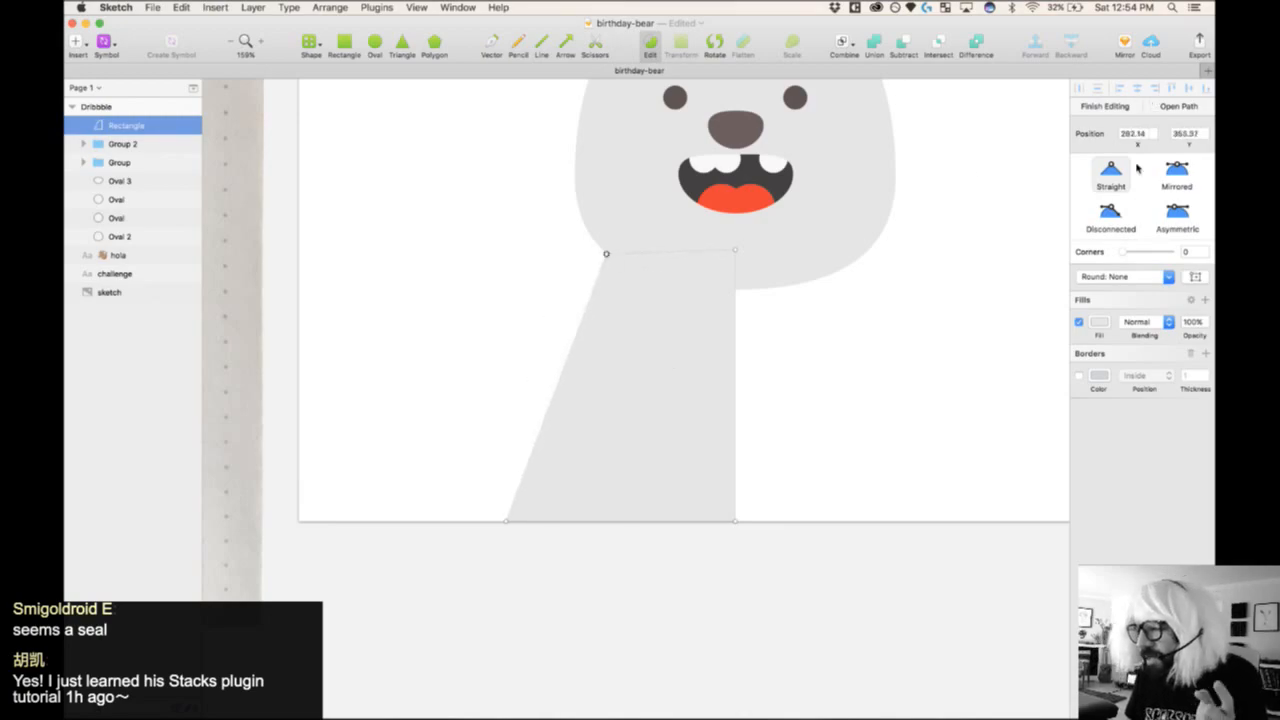
click(1181, 213)
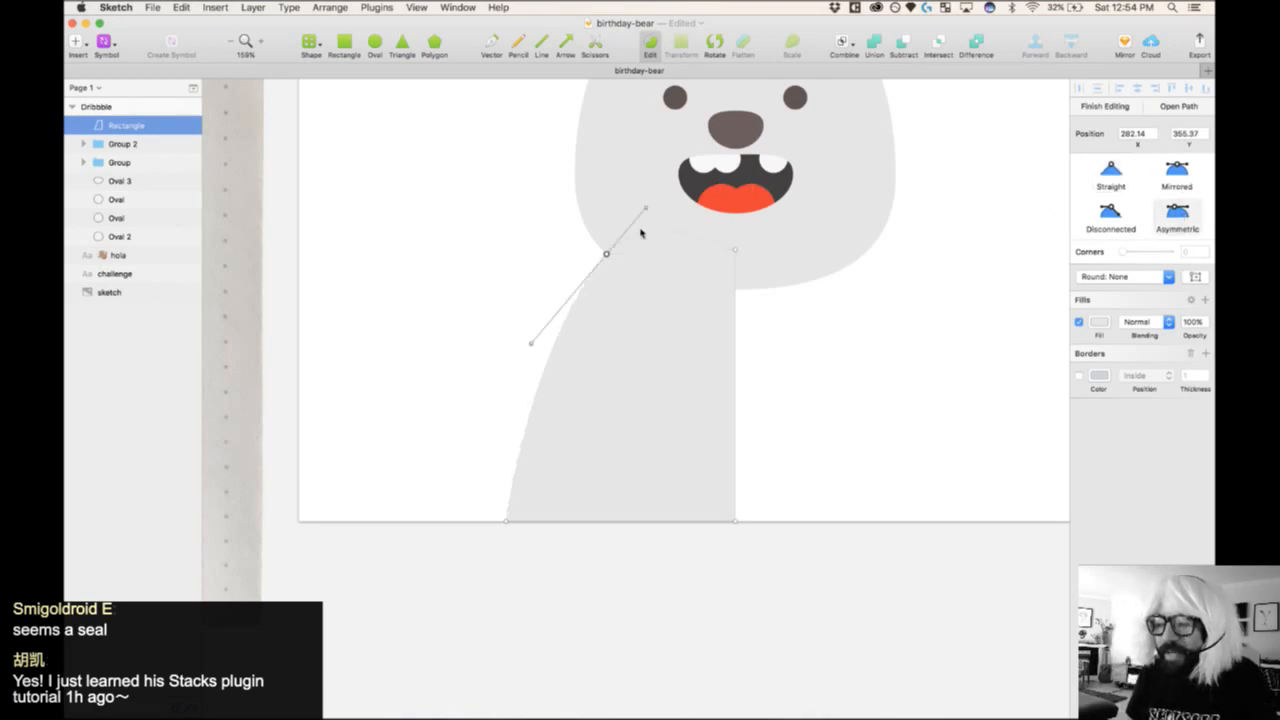
- Change the body shape's fill to the pale pink E1CBCB
scroll(620, 272, up, 5)
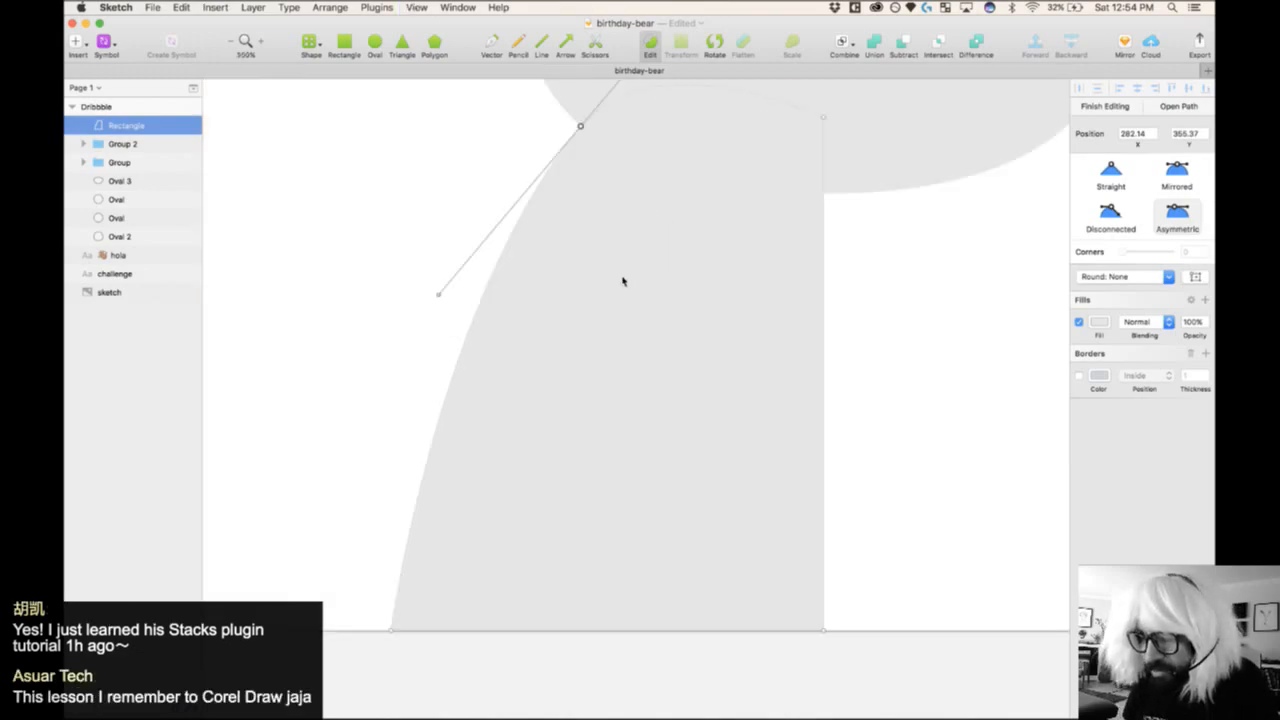
scroll(622, 281, up, 3)
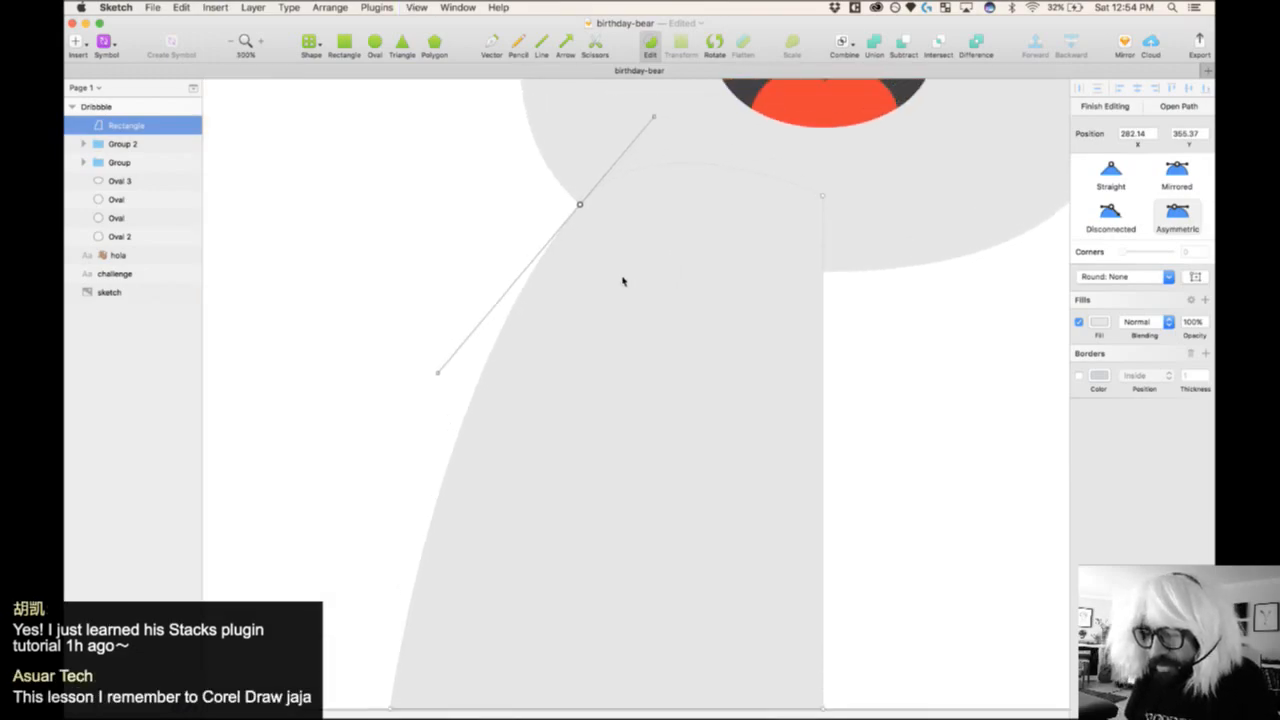
click(1099, 322)
click(1089, 379)
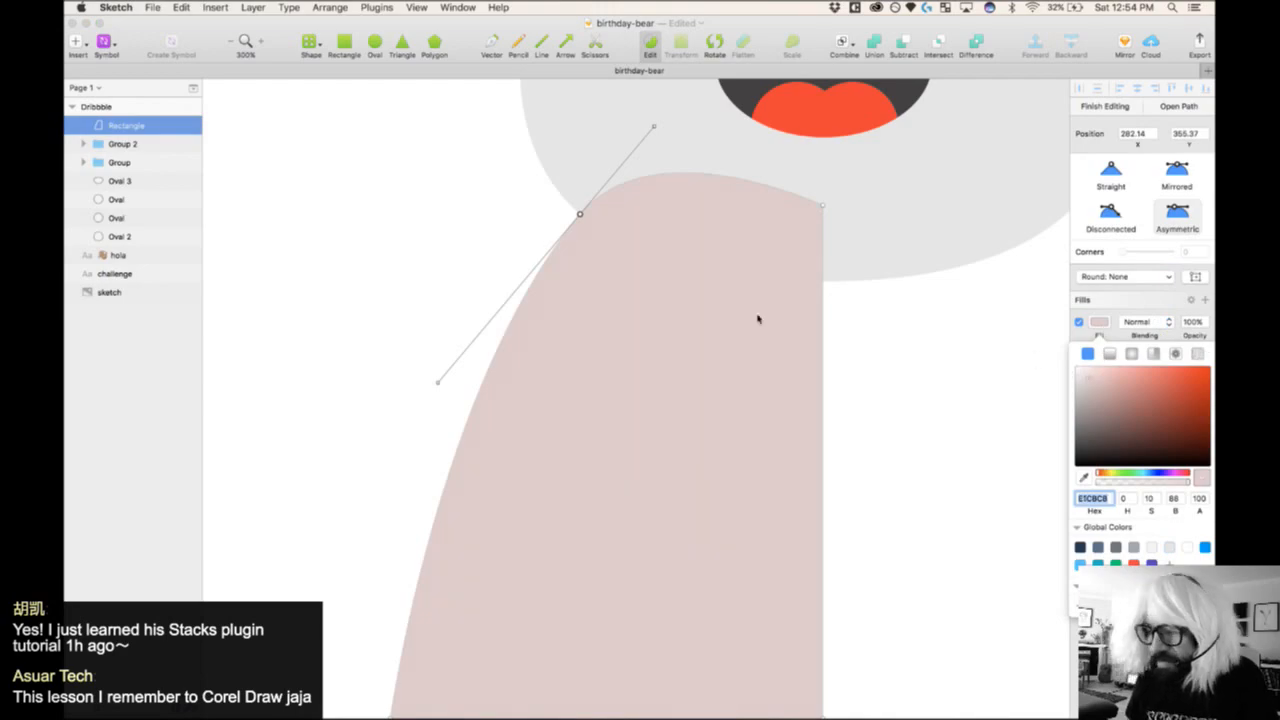
- Make the body's top-left point disconnected and pull its lower handle inward so the left side curves concavely down to the base
key(super+minus)
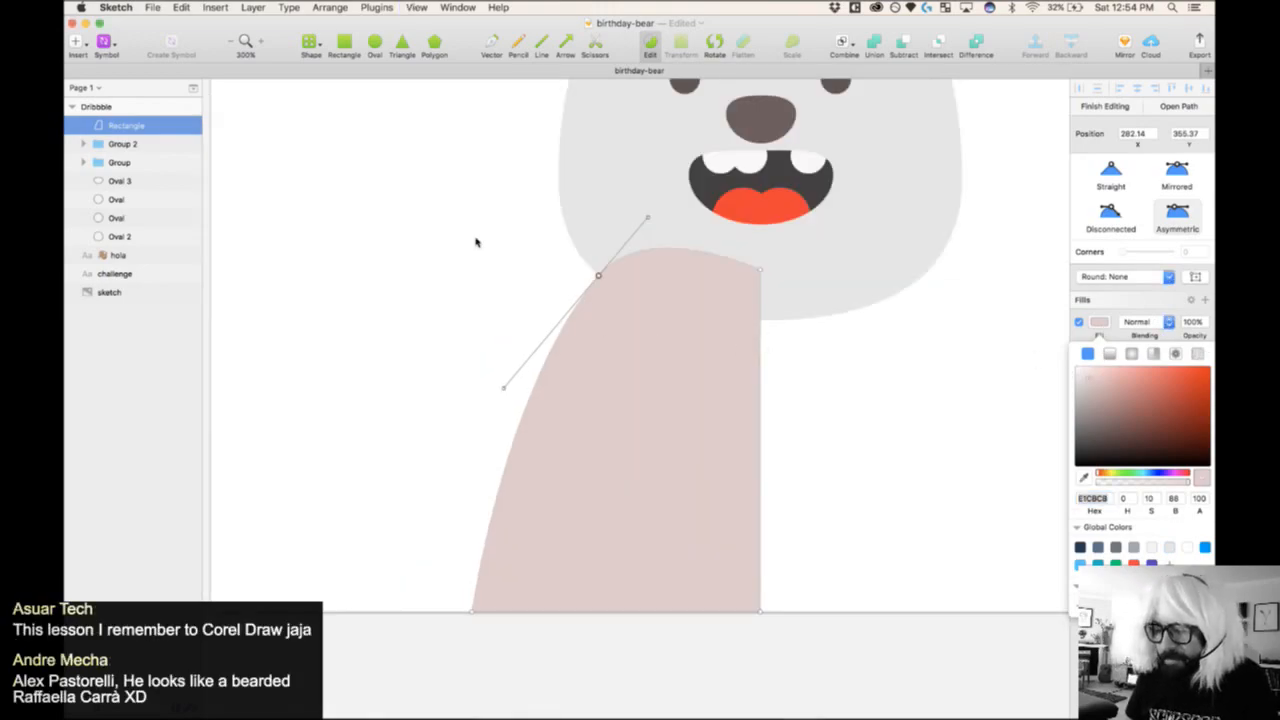
mouse_move(505, 393)
mouse_down()
mouse_move(609, 463)
mouse_move(526, 404)
mouse_up()
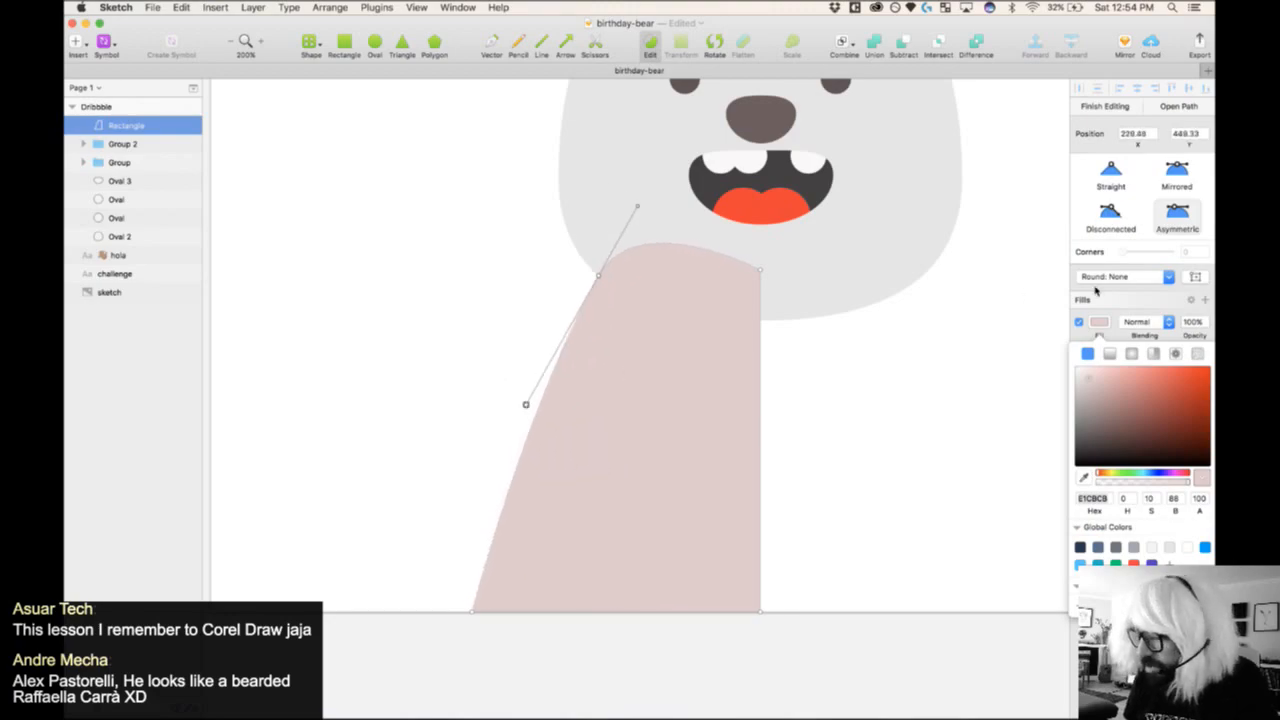
click(1113, 212)
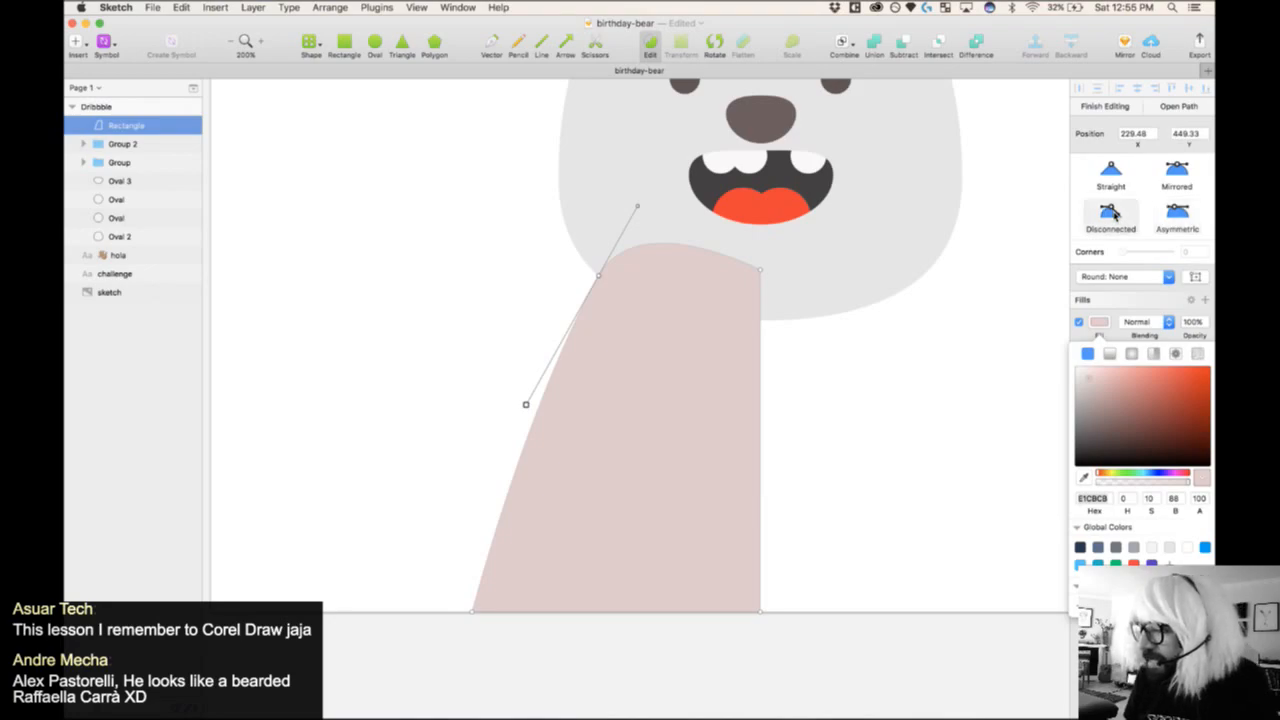
drag(526, 404, 591, 467)
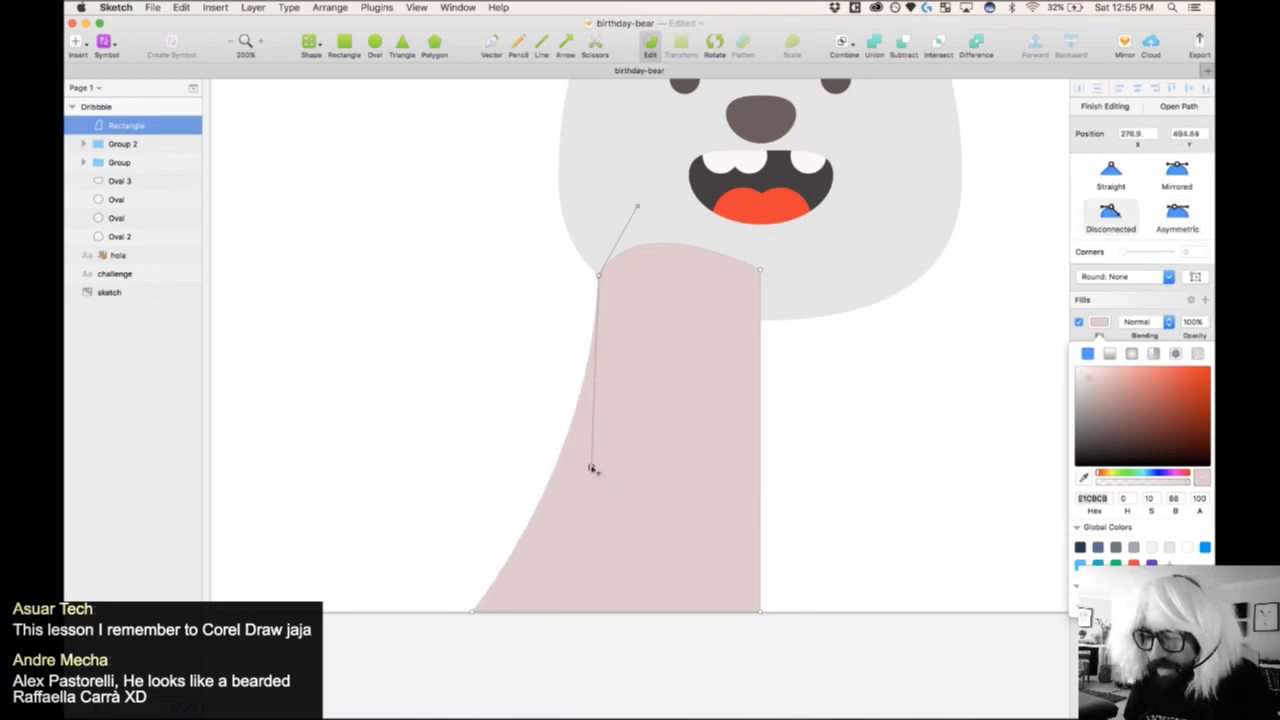
- Align the body's top-left point with its top-right corner and delete its upper handle to straighten the top edge
drag(599, 278, 590, 270)
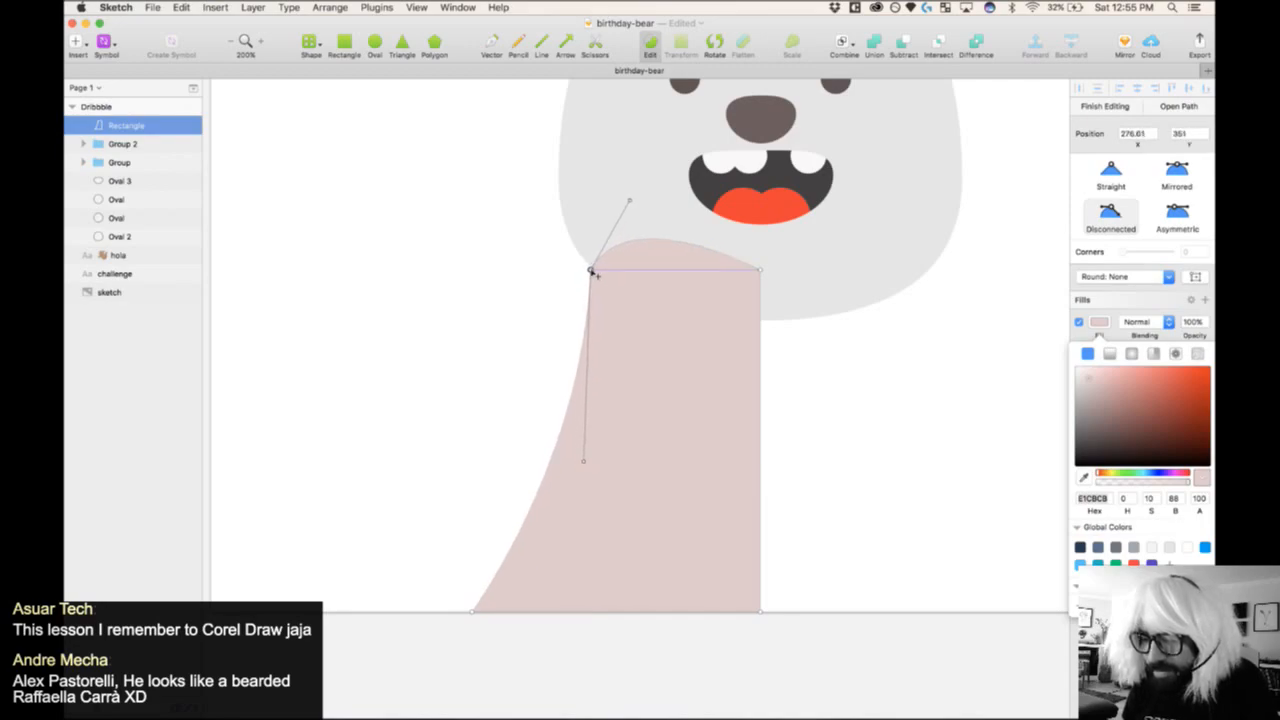
click(630, 200)
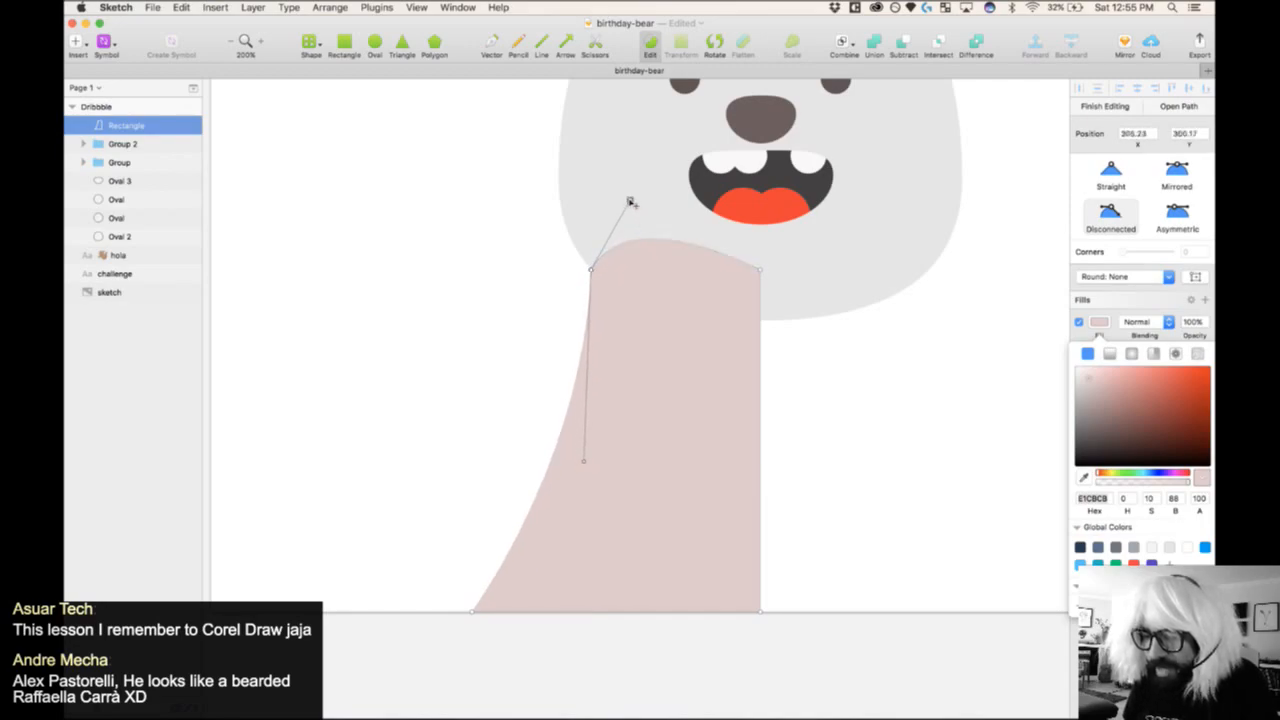
key(BackSpace)
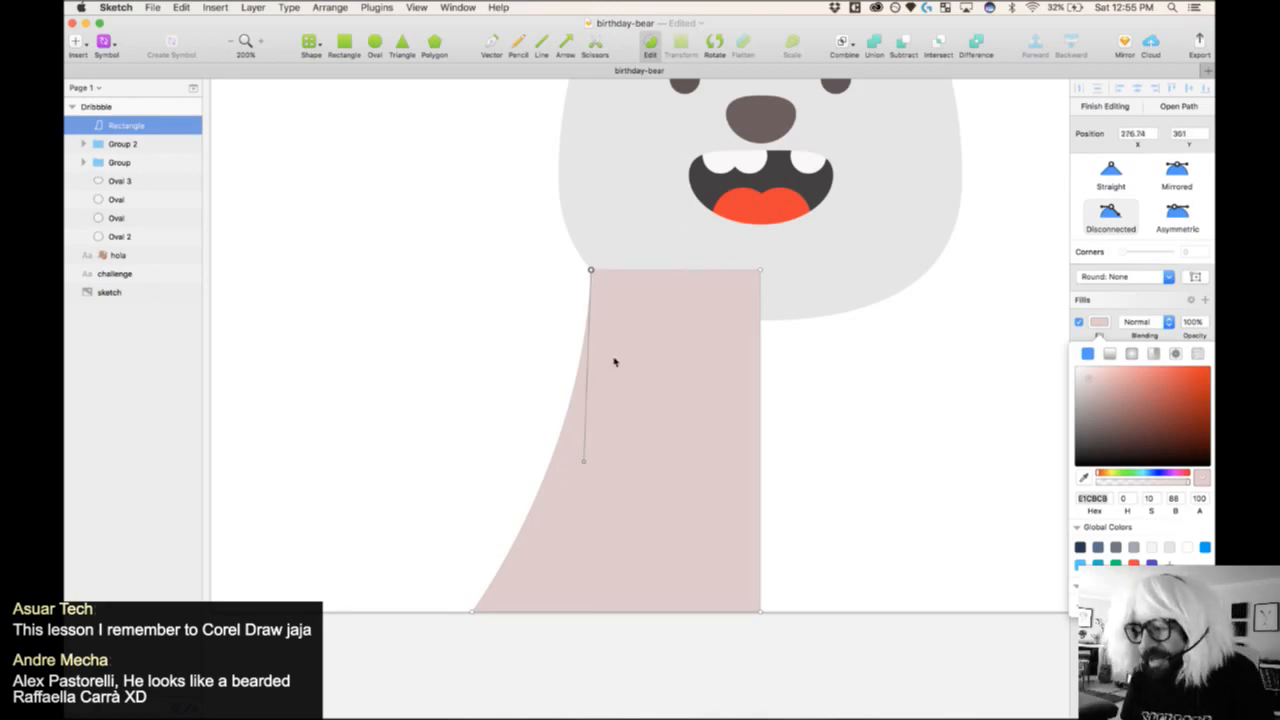
click(589, 468)
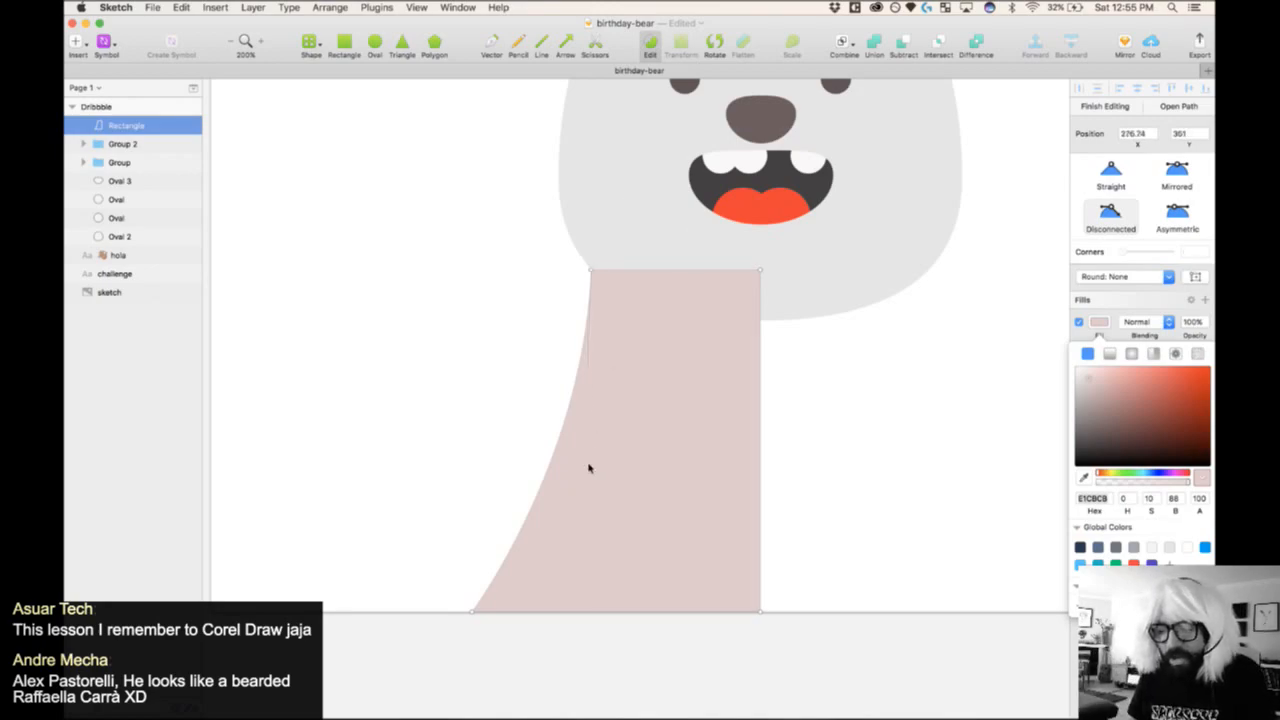
click(562, 520)
click(558, 690)
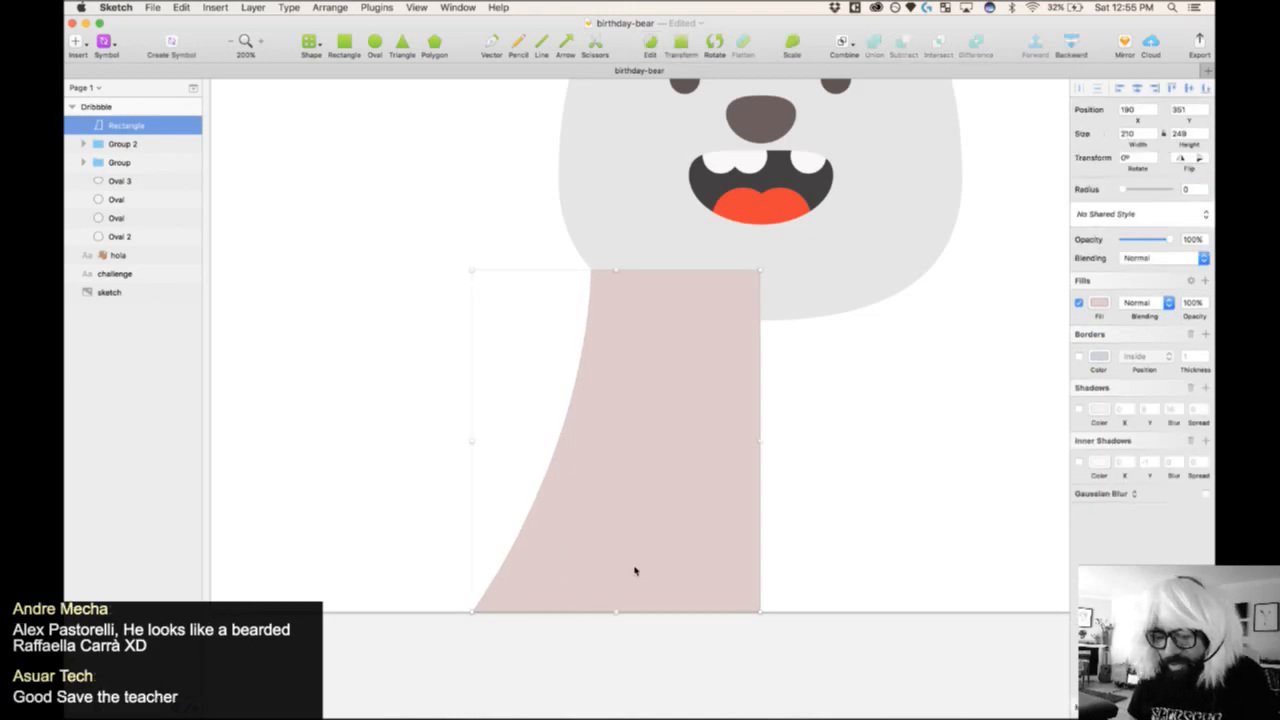
- Send the body shape to the back, behind the head
key(alt)
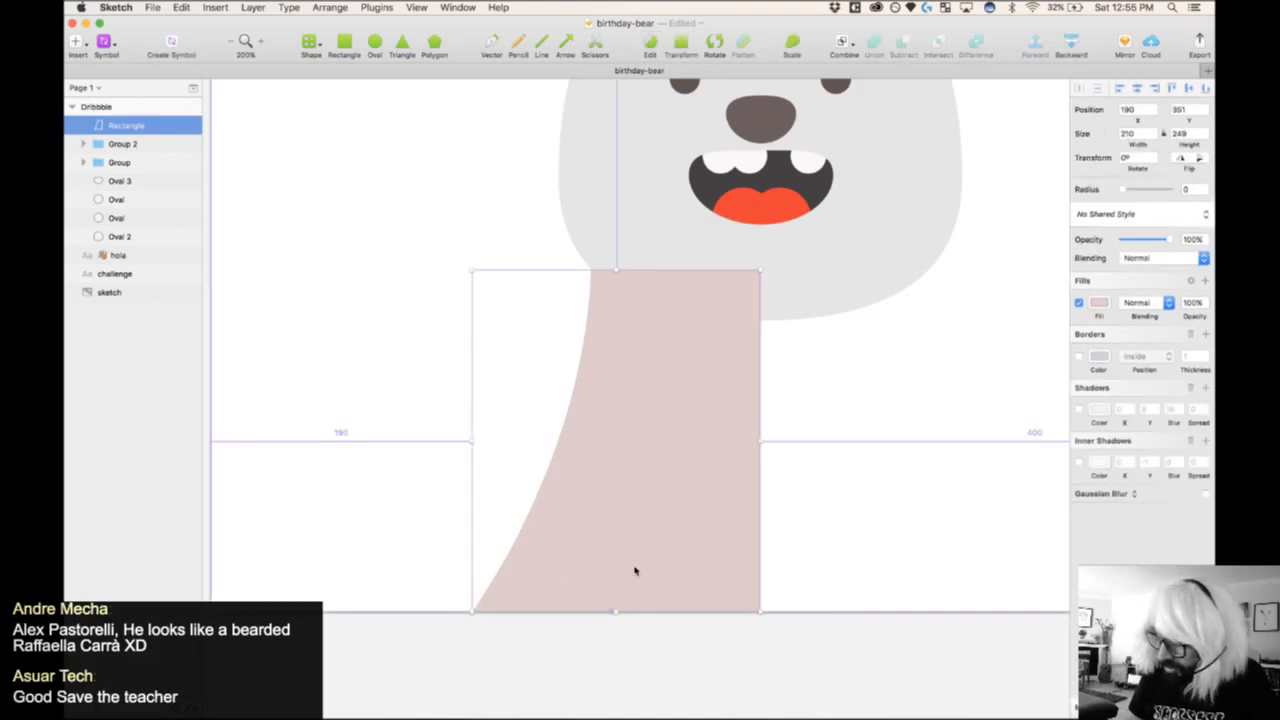
key(ctrl+alt+super+Down)
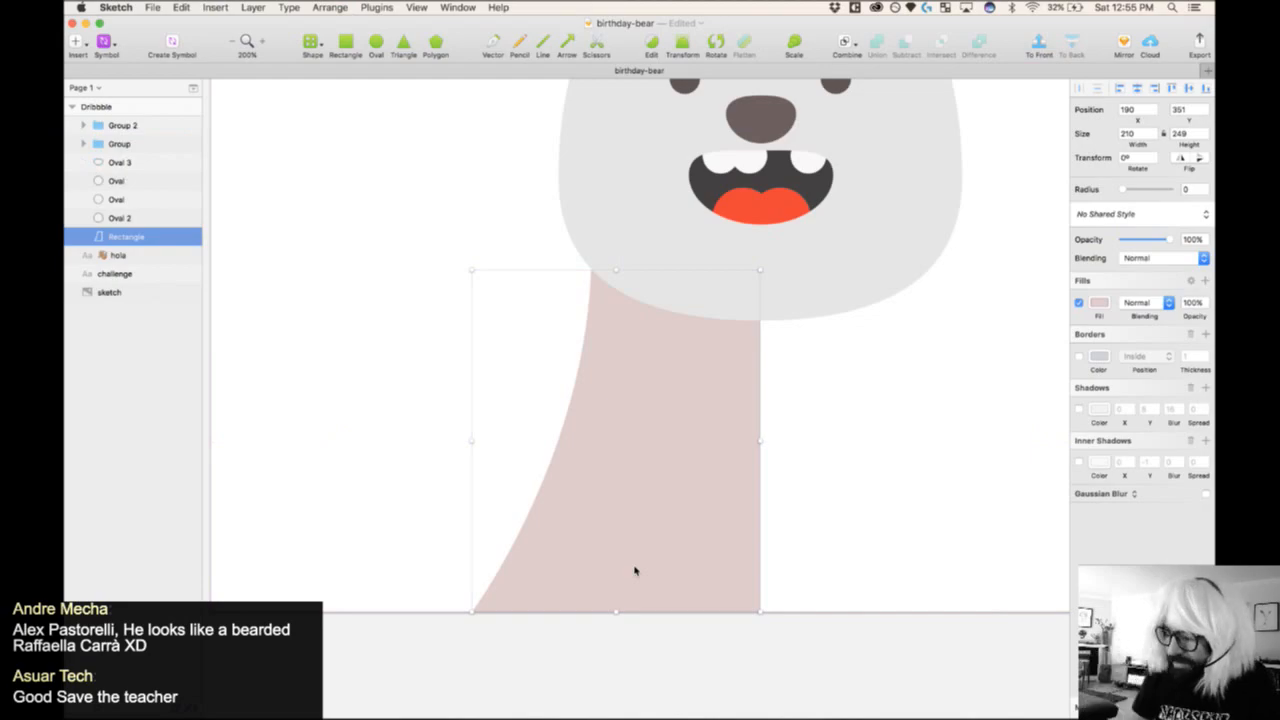
key(super+0)
click(649, 591)
click(679, 475)
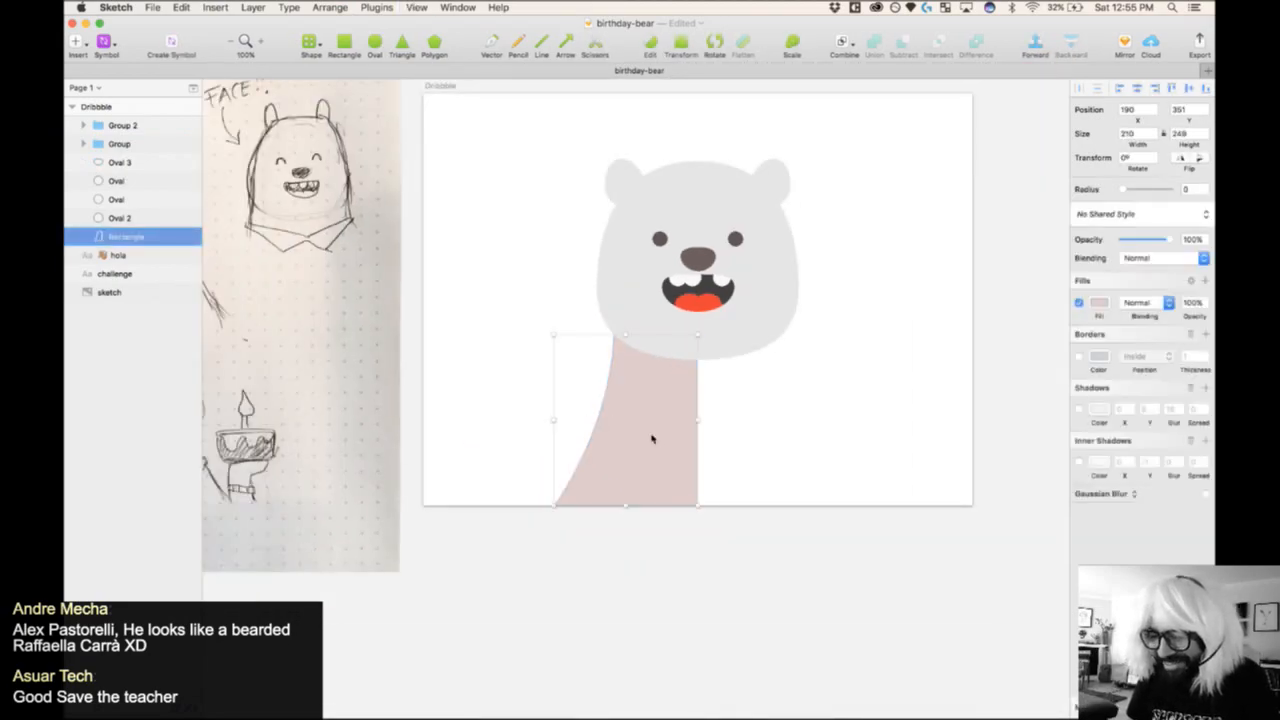
- Change the body half's fill to the light gray global color that matches the head
scroll(652, 438, left, 5)
scroll(652, 438, right, 6)
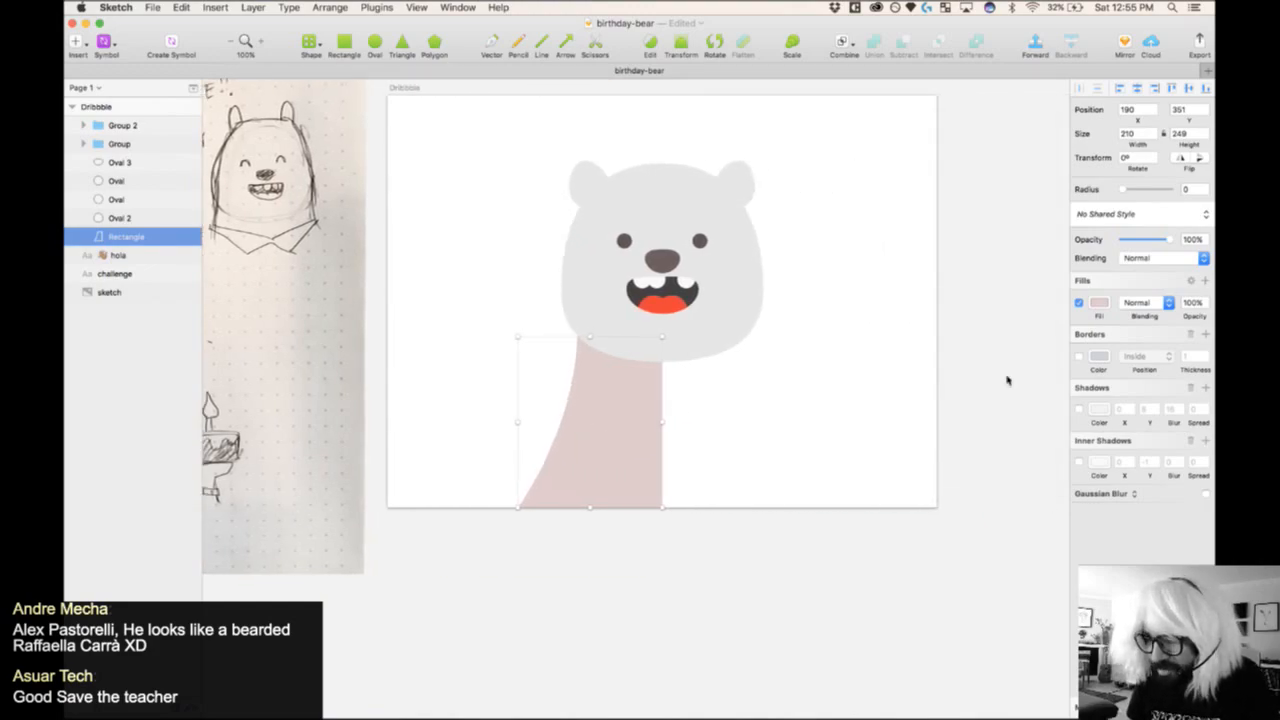
click(725, 345)
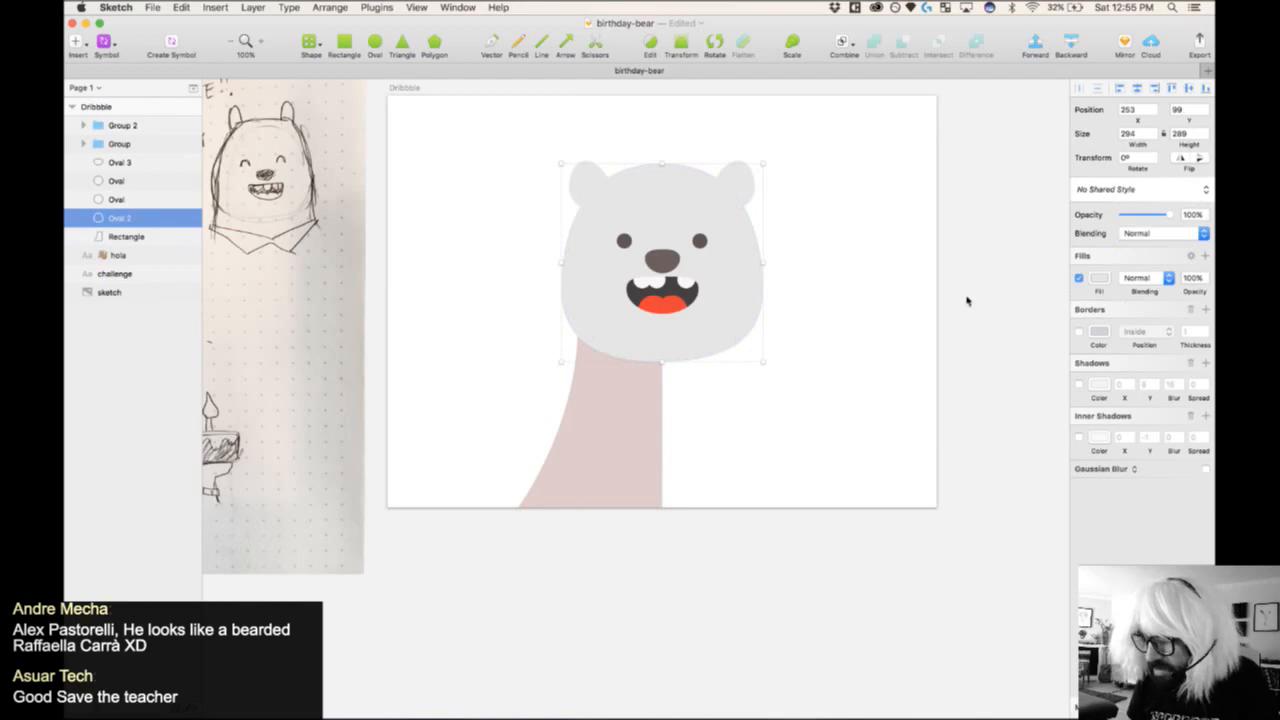
click(1098, 278)
click(646, 463)
click(646, 463)
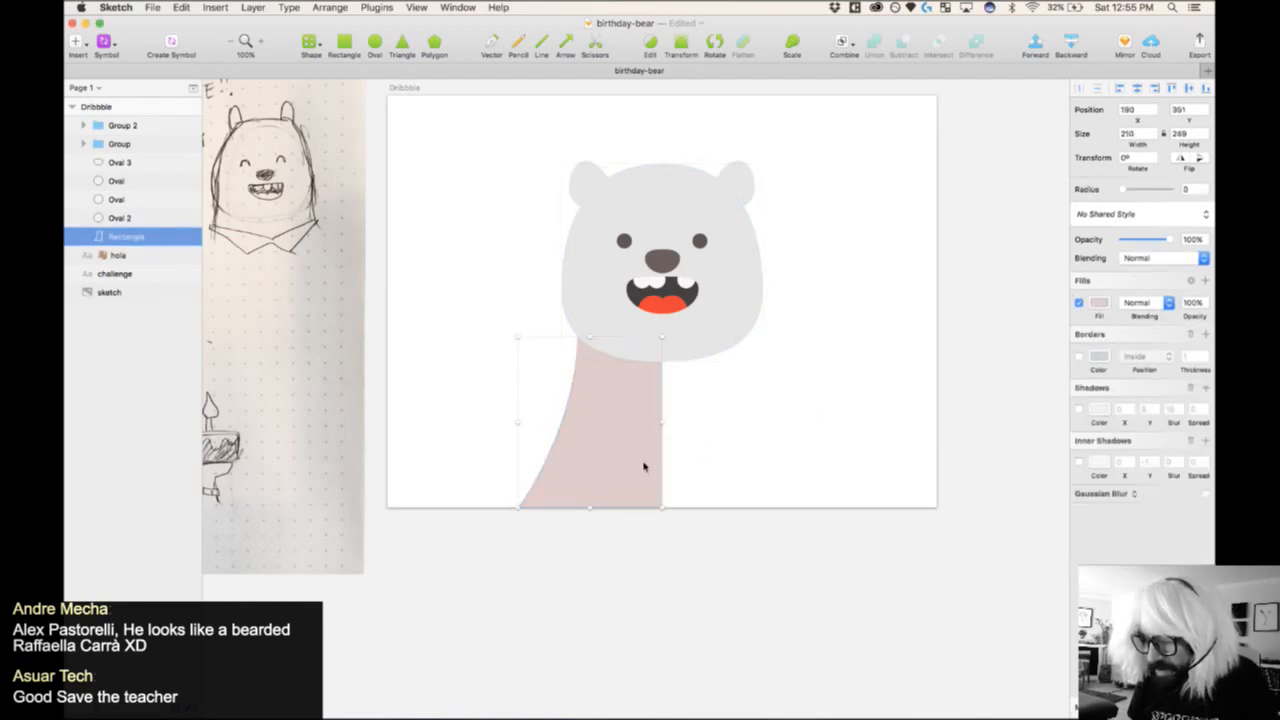
click(1099, 303)
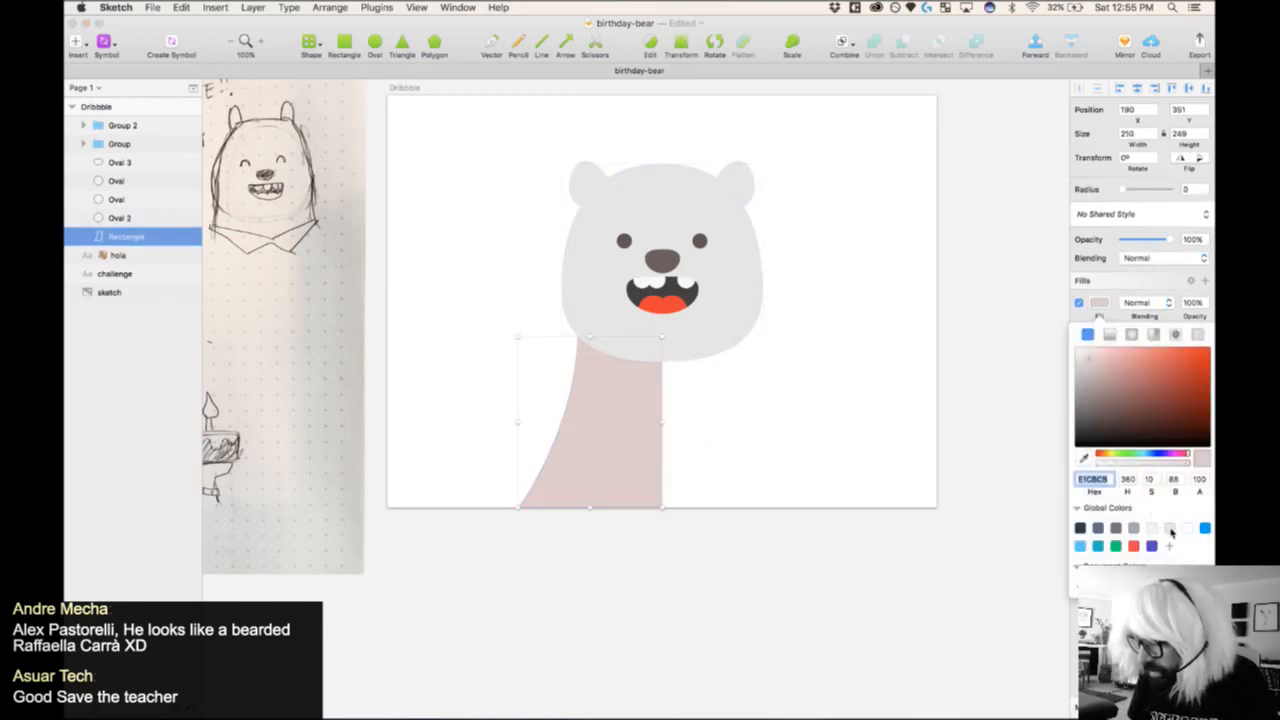
click(1169, 528)
- Duplicate the body half against its straight right edge and flip the copy horizontally to complete a symmetrical body
click(626, 451)
drag(626, 451, 766, 463)
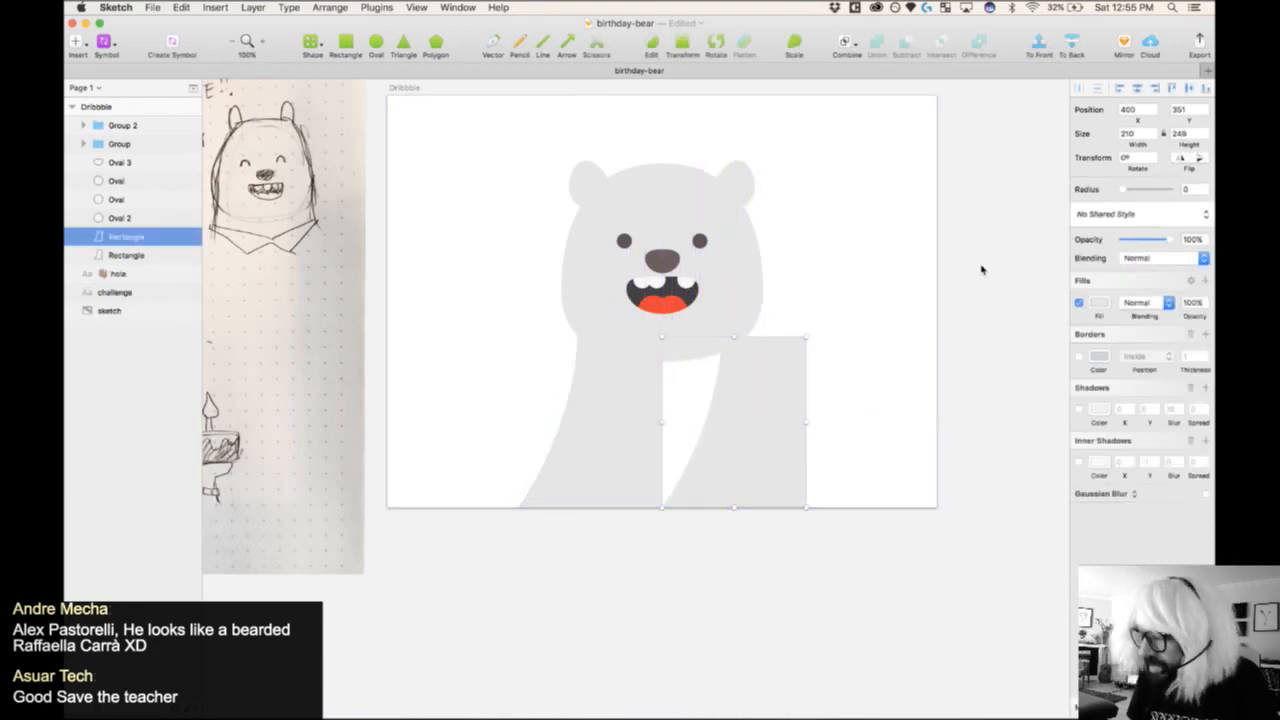
click(1180, 158)
click(842, 397)
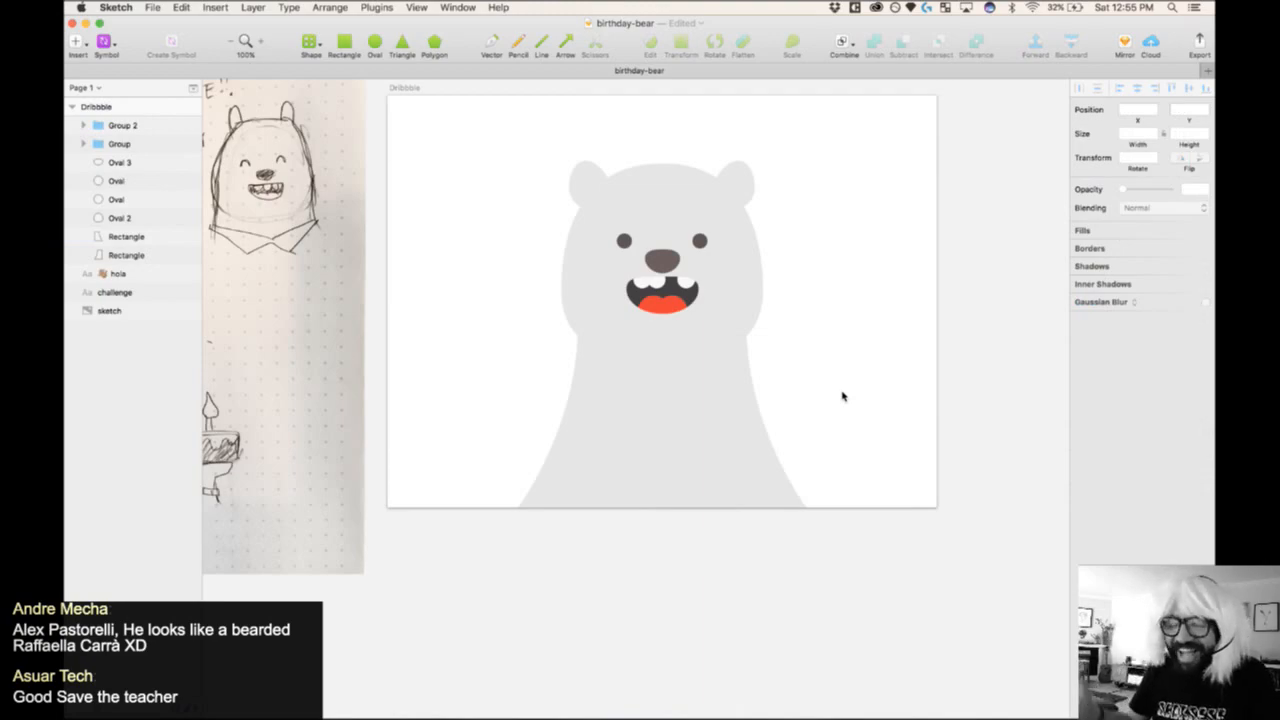
- Select both body halves and combine them into one shape with Union
click(672, 457)
shift+click(634, 459)
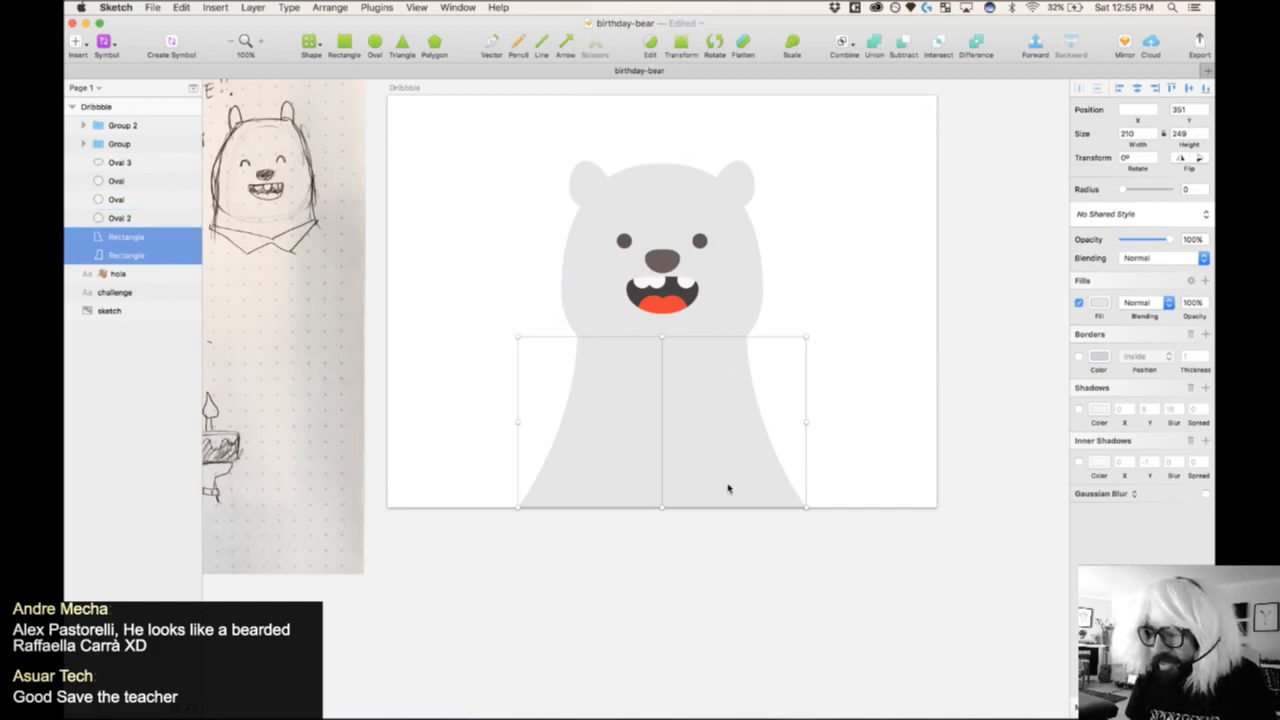
click(875, 46)
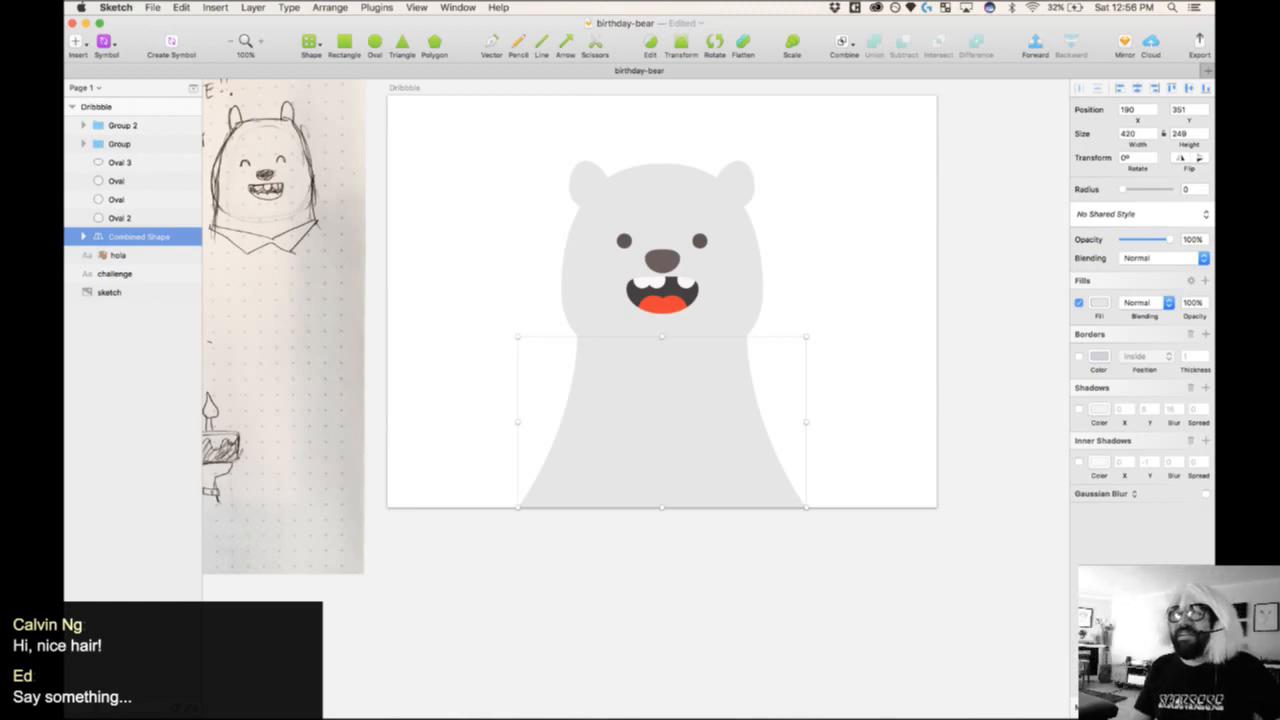
click(903, 579)
click(721, 449)
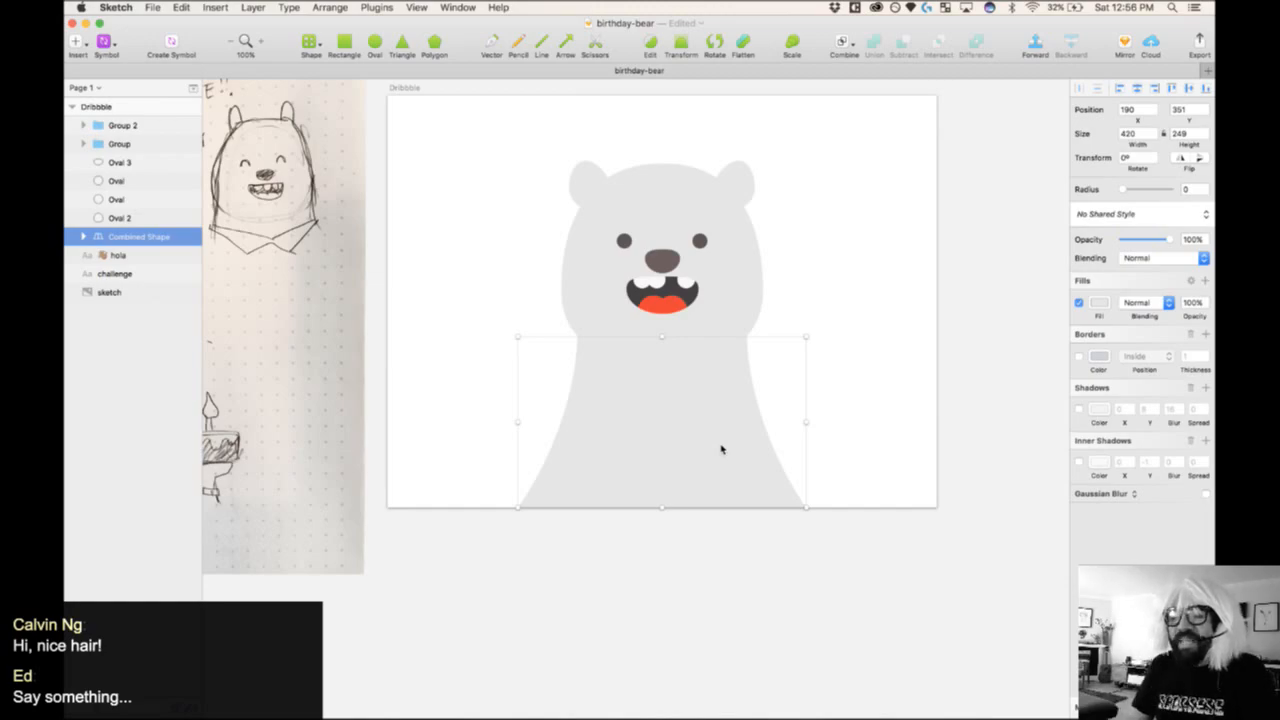
- Examine the sweater reference sketch and the two half shapes inside the combined body
scroll(721, 449, left, 10)
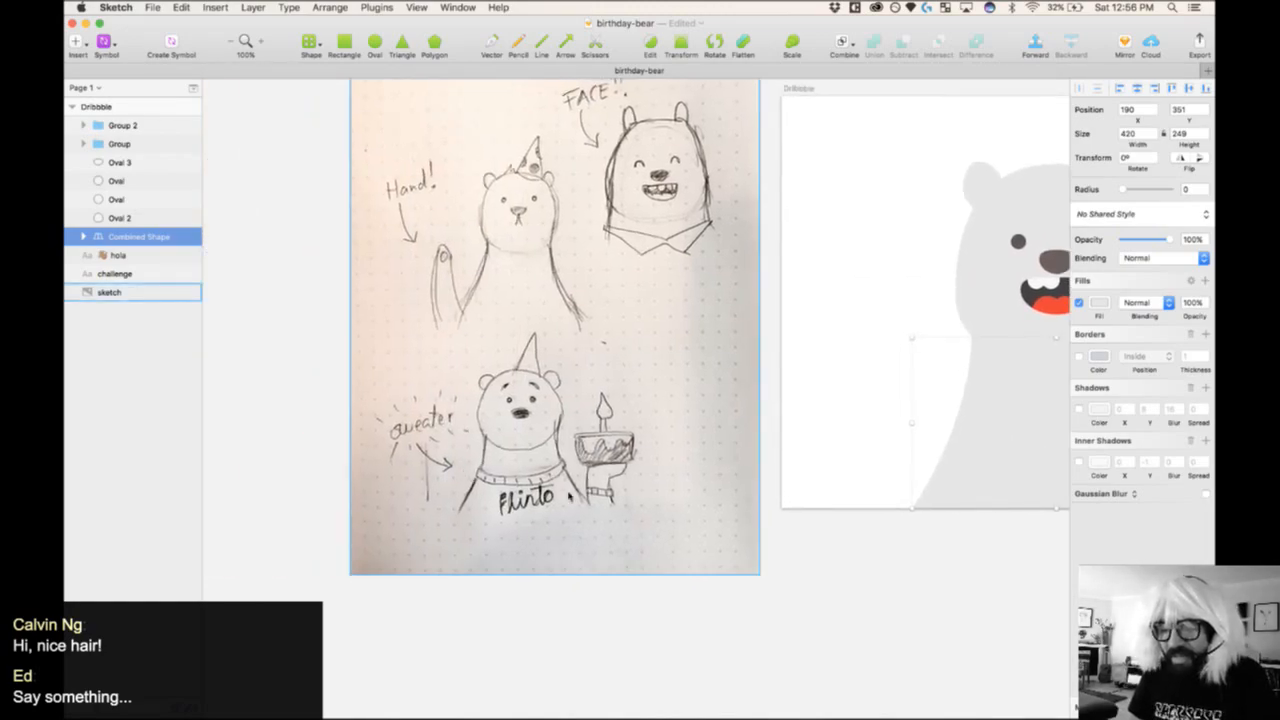
scroll(786, 372, right, 10)
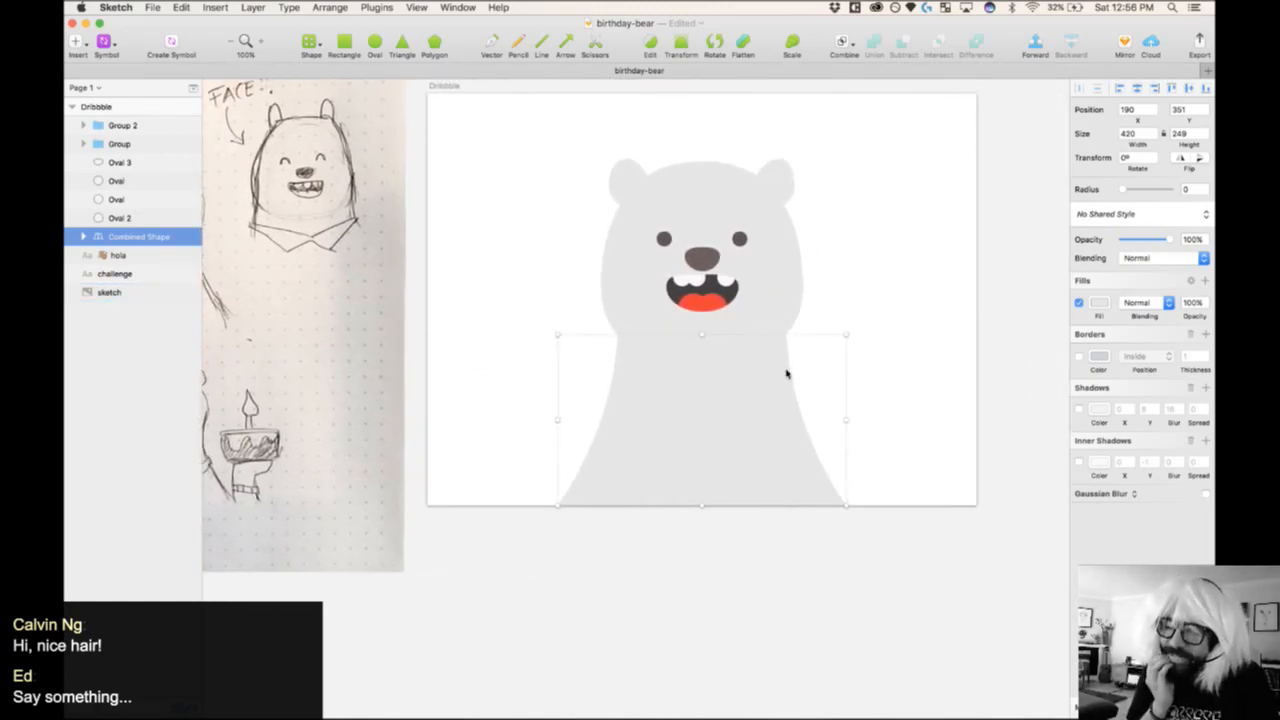
double_click(735, 424)
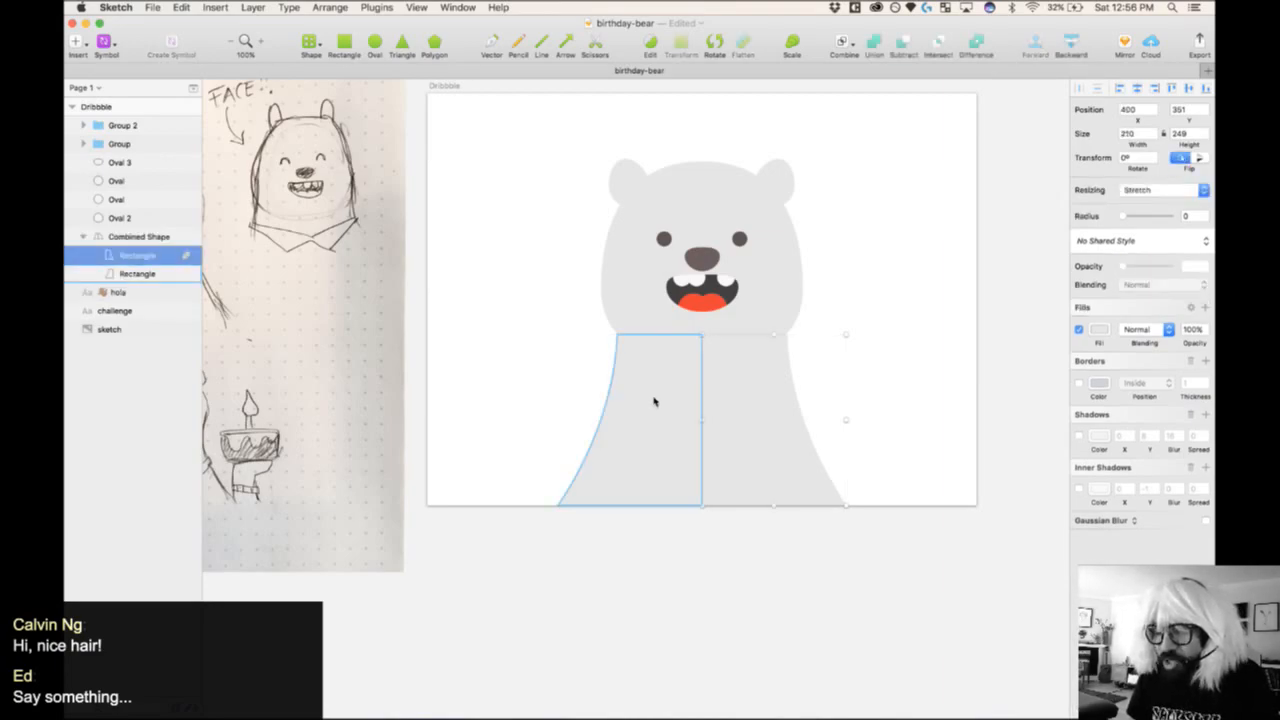
click(140, 255)
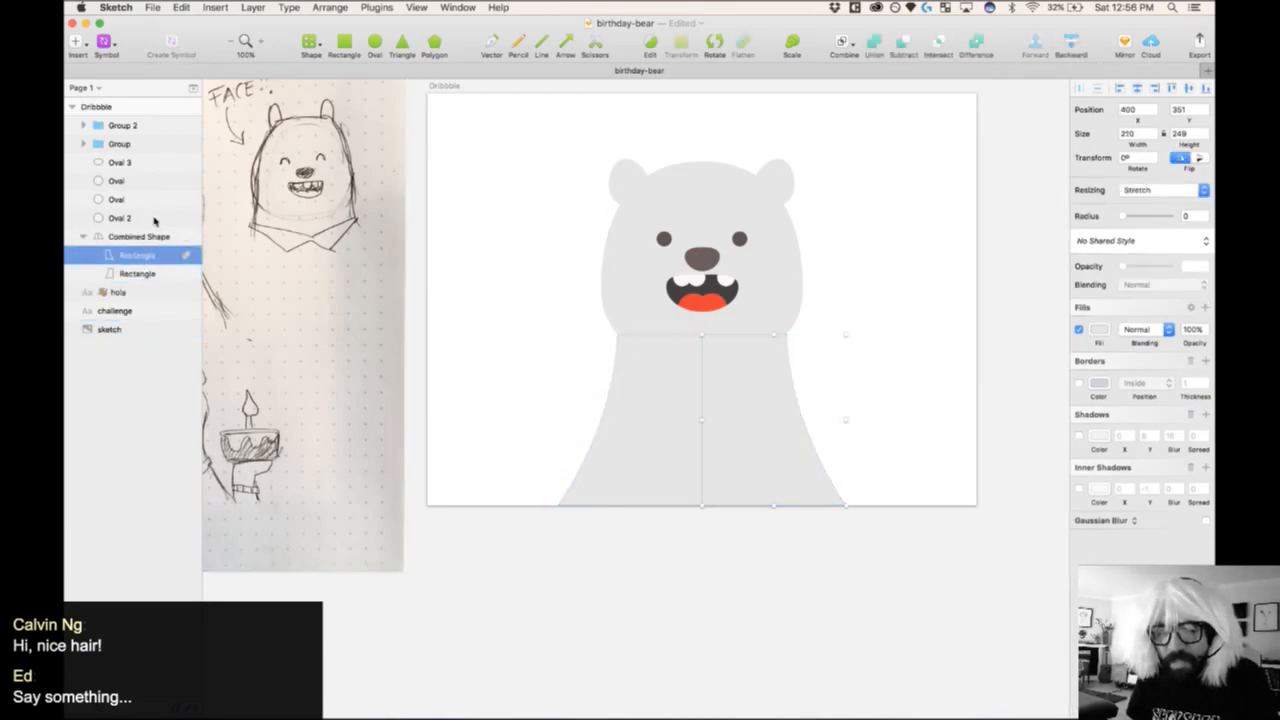
click(137, 277)
click(136, 260)
click(137, 278)
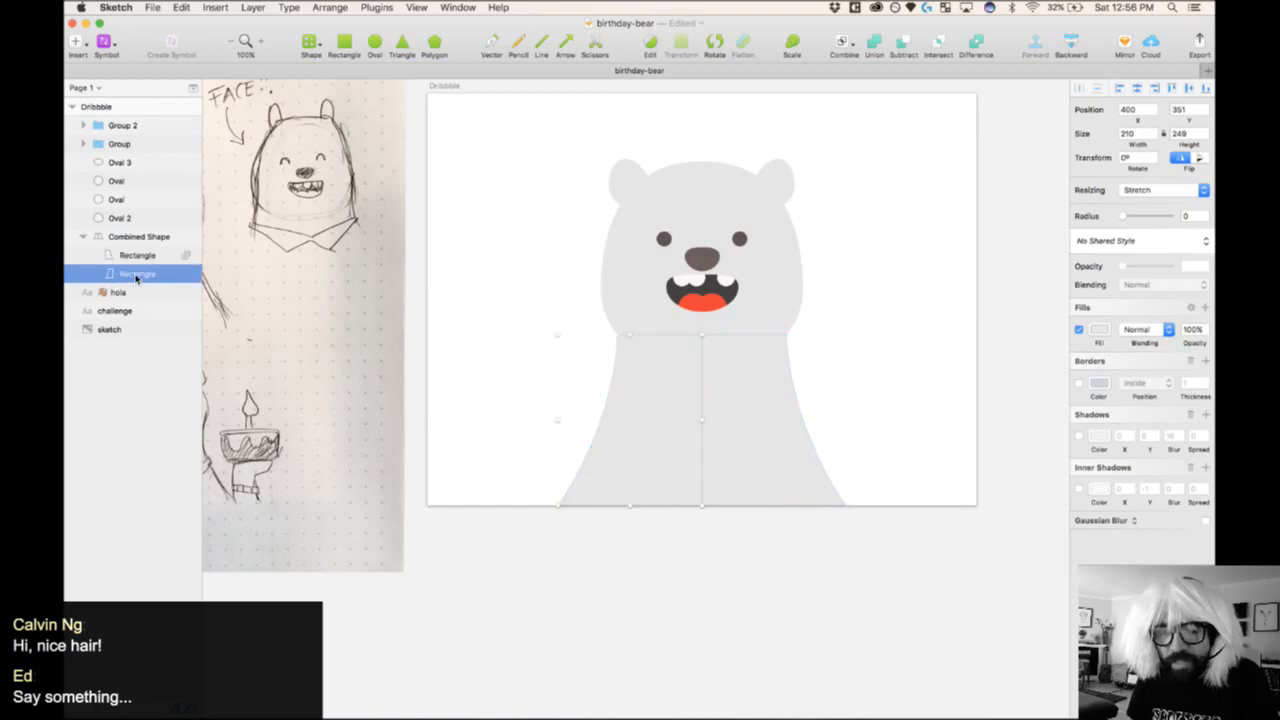
click(143, 238)
click(603, 531)
click(737, 440)
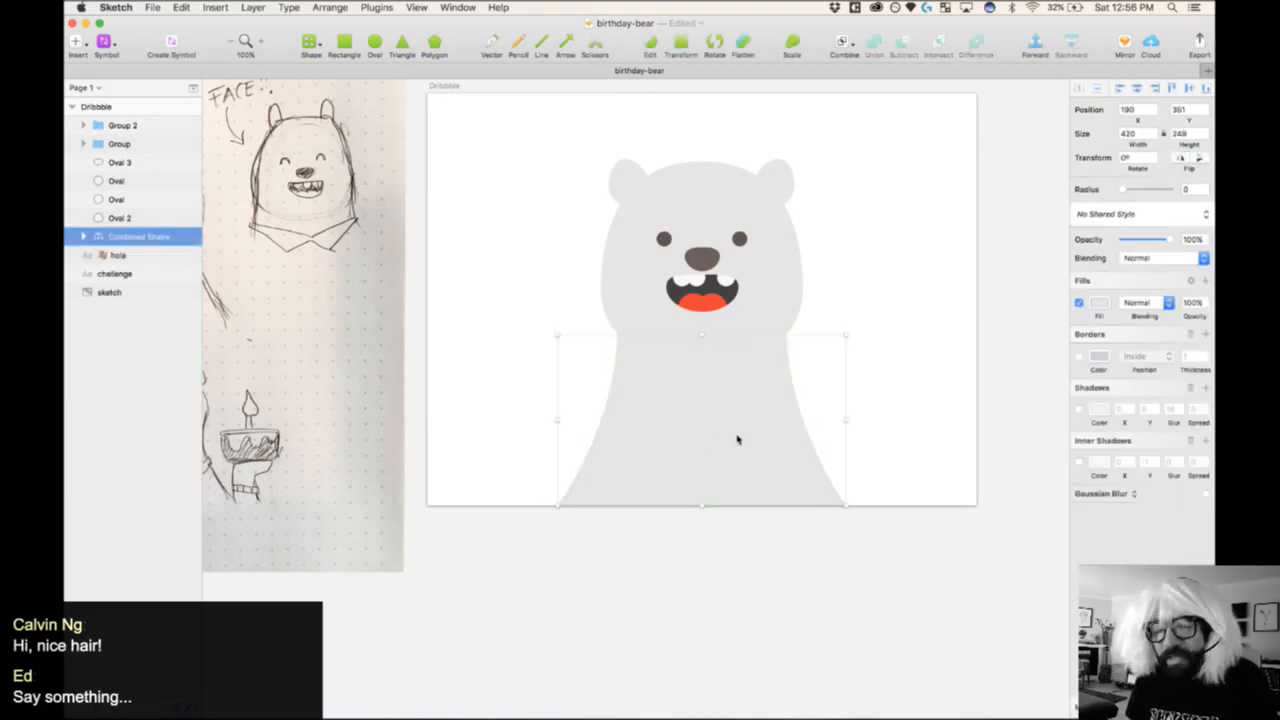
- Try to flatten the combined body shape into a single path
click(251, 8)
mouse_move(327, 183)
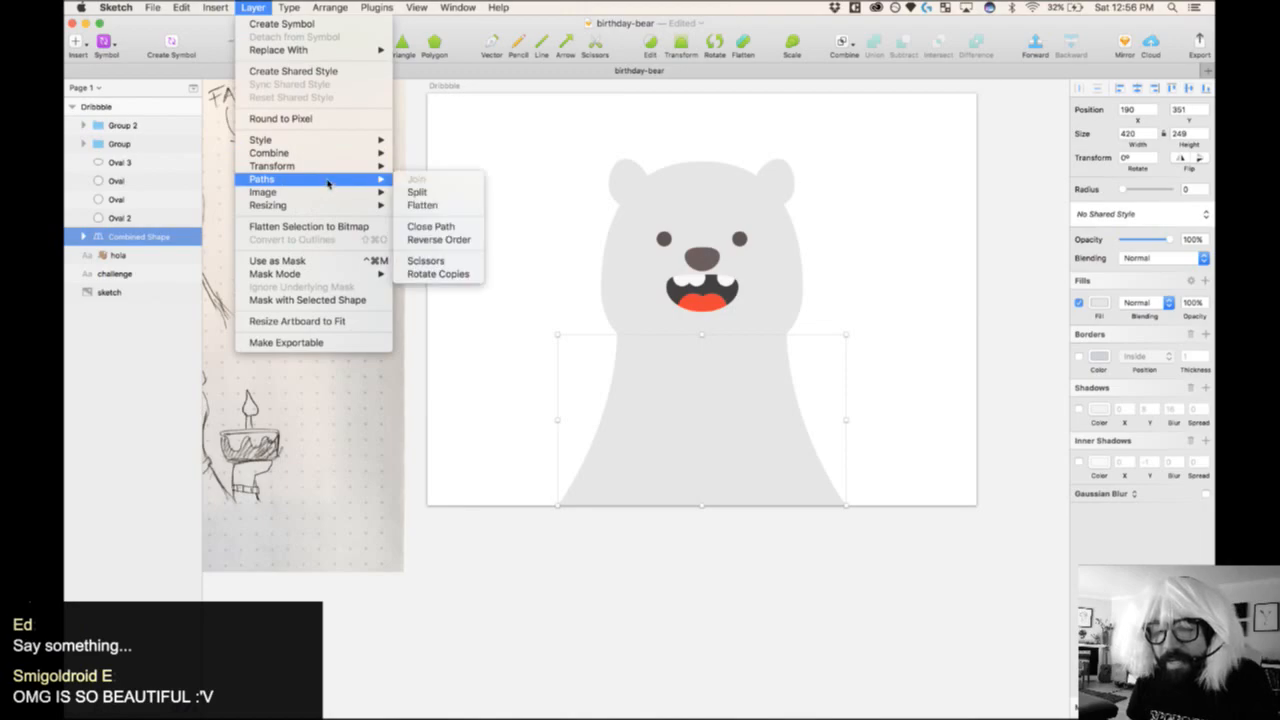
click(445, 205)
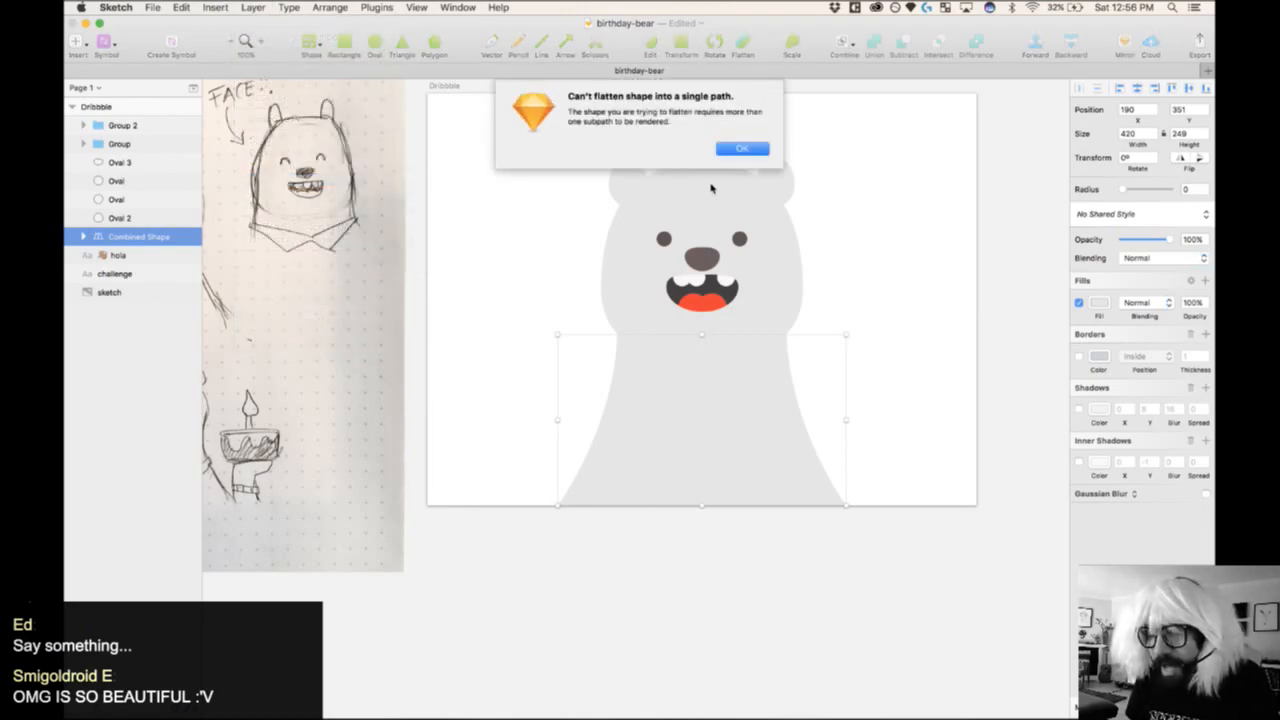
click(740, 149)
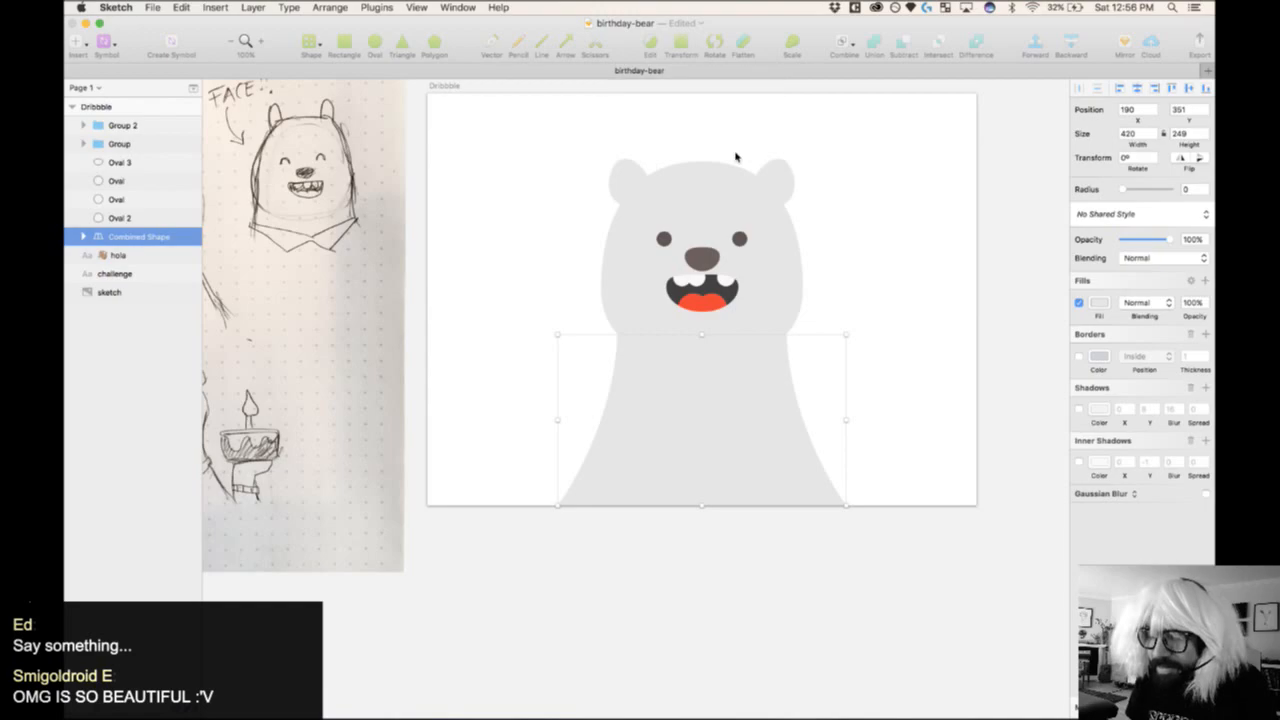
- Shift the right body half's two inner points leftward so it overlaps the left half, making it about 217 wide
double_click(754, 427)
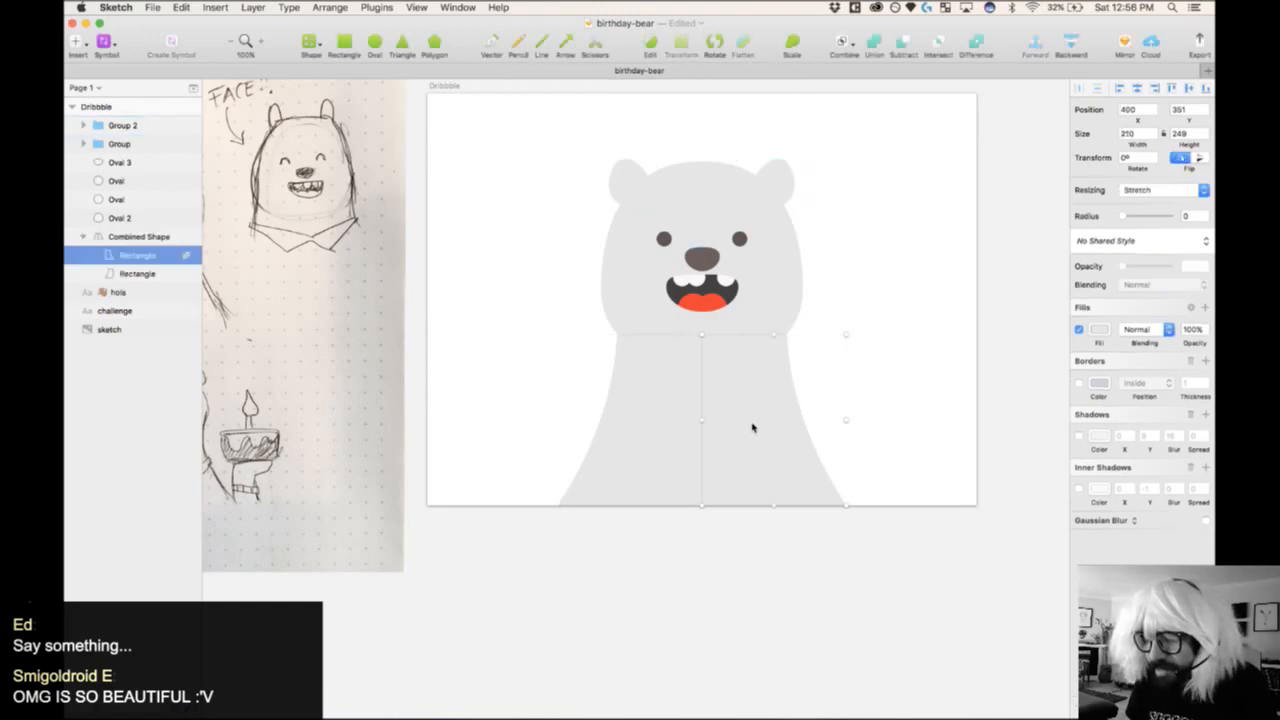
double_click(727, 364)
click(703, 336)
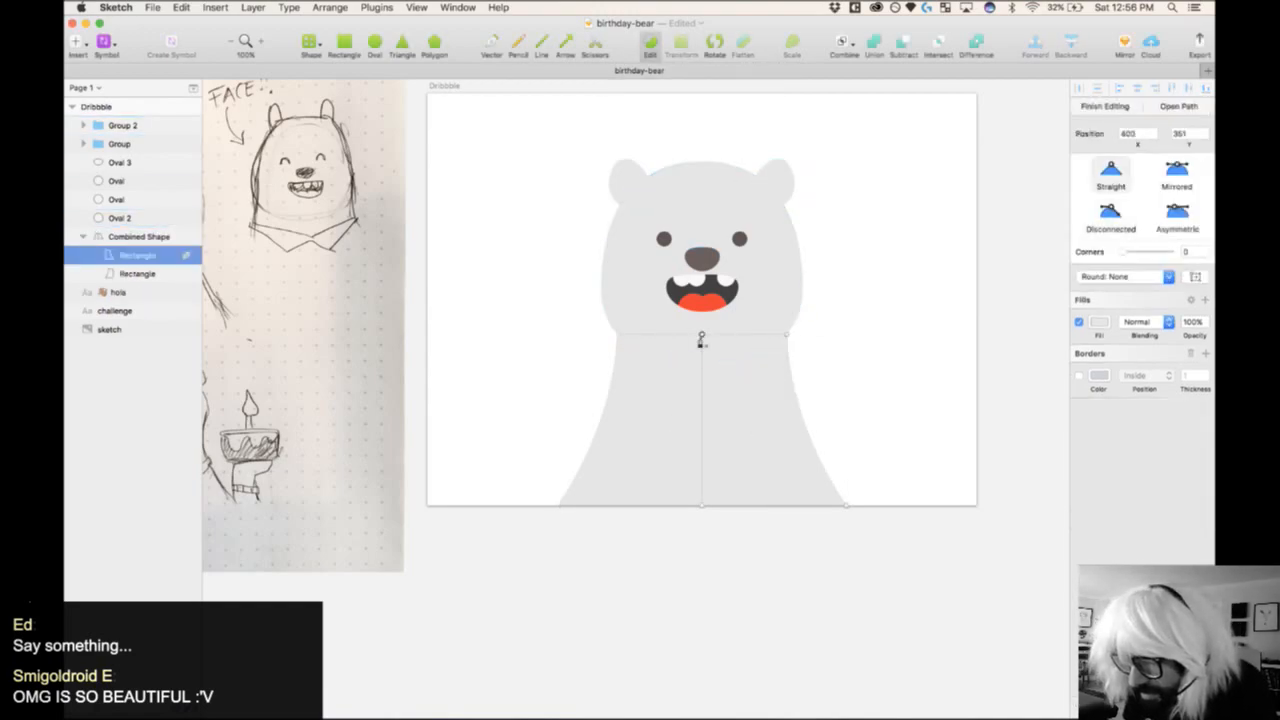
shift+click(703, 506)
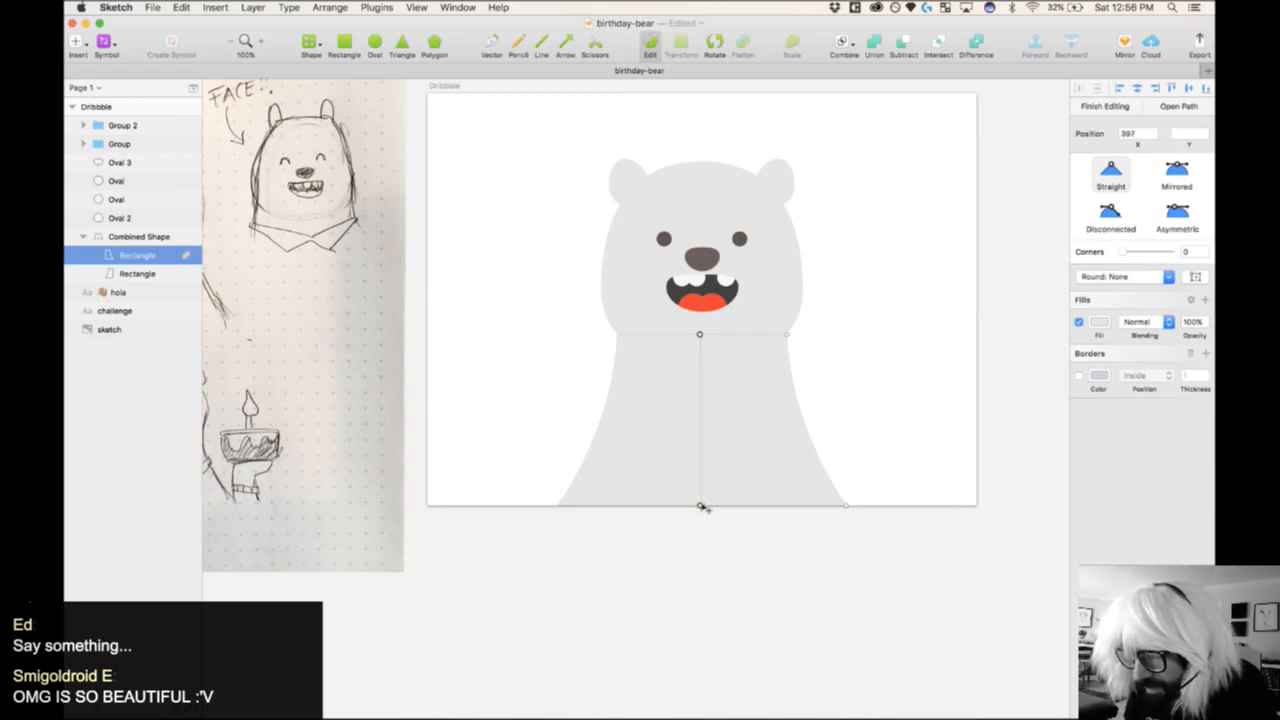
key(Escape)
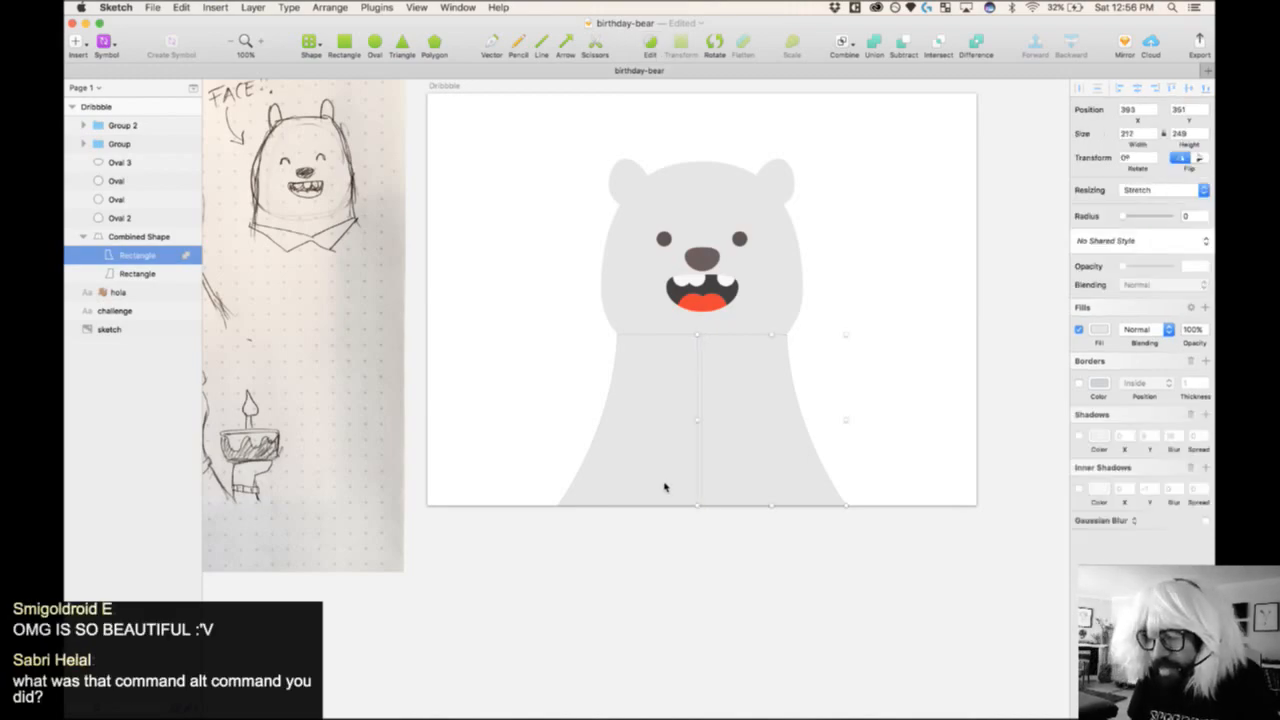
click(253, 7)
mouse_move(295, 141)
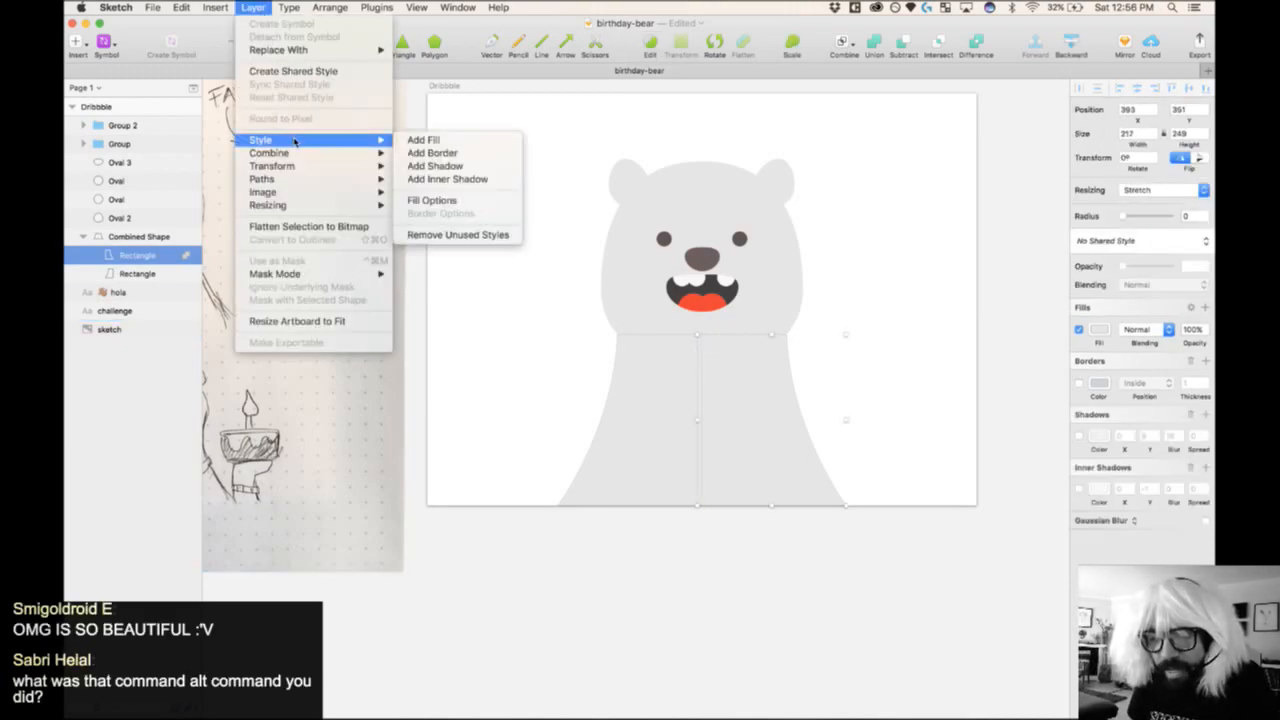
mouse_move(299, 180)
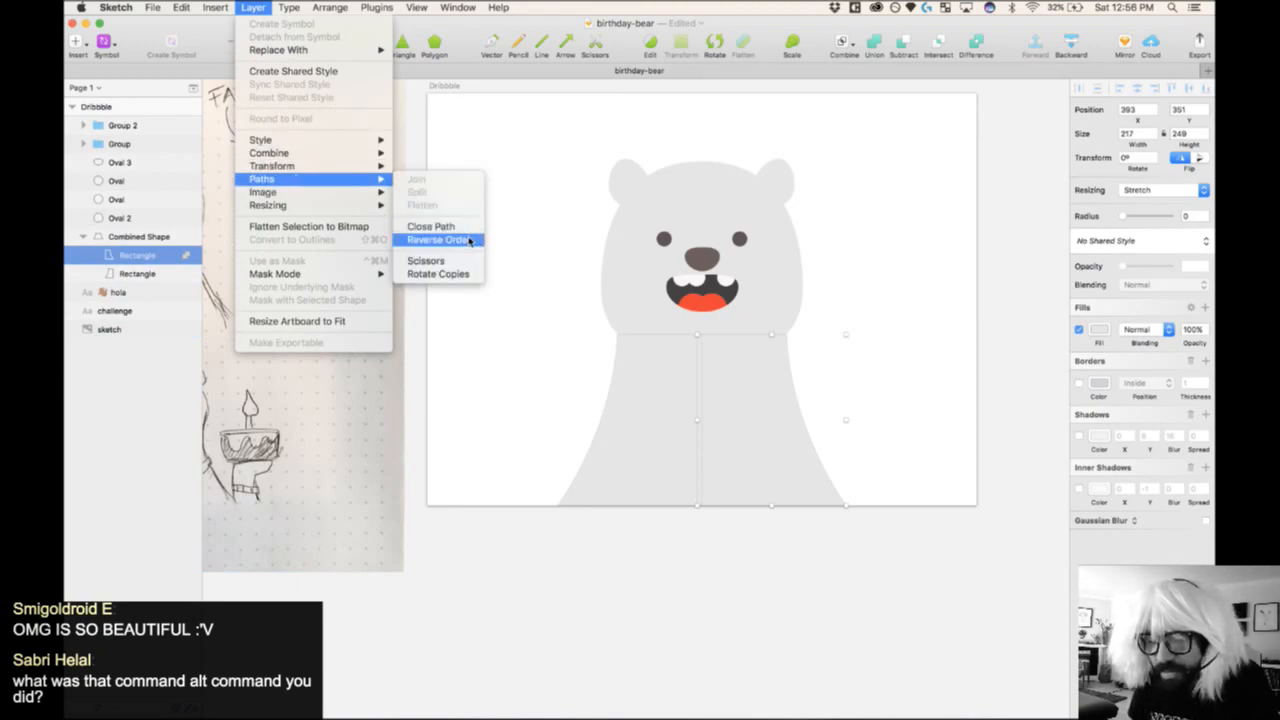
click(669, 633)
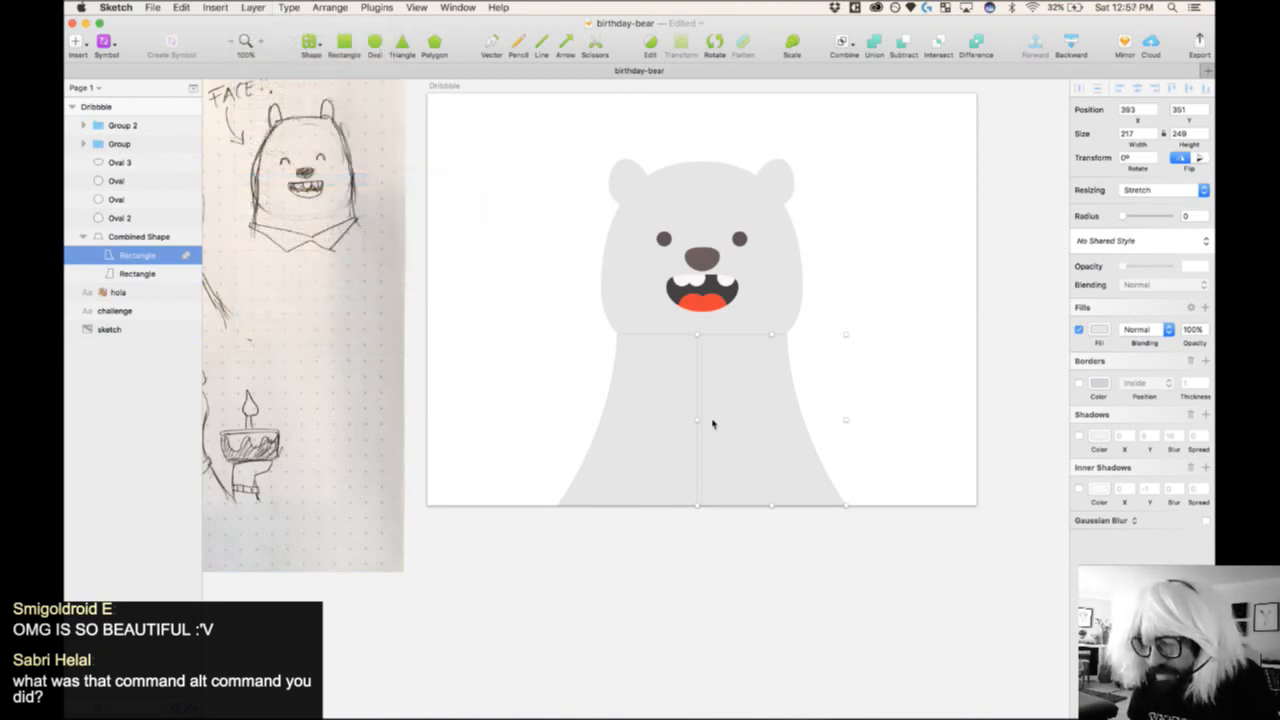
- Flatten the overlapping combined body shape into a single path and check its anchor points
click(671, 597)
click(680, 463)
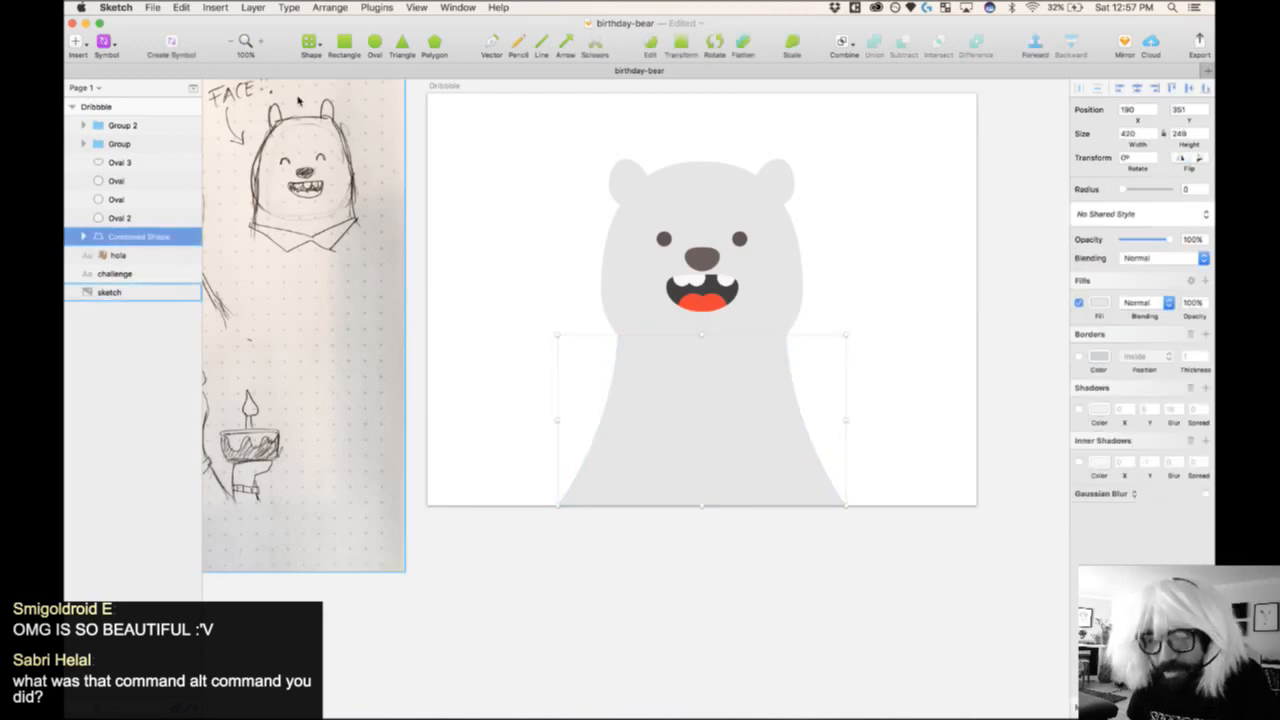
click(278, 22)
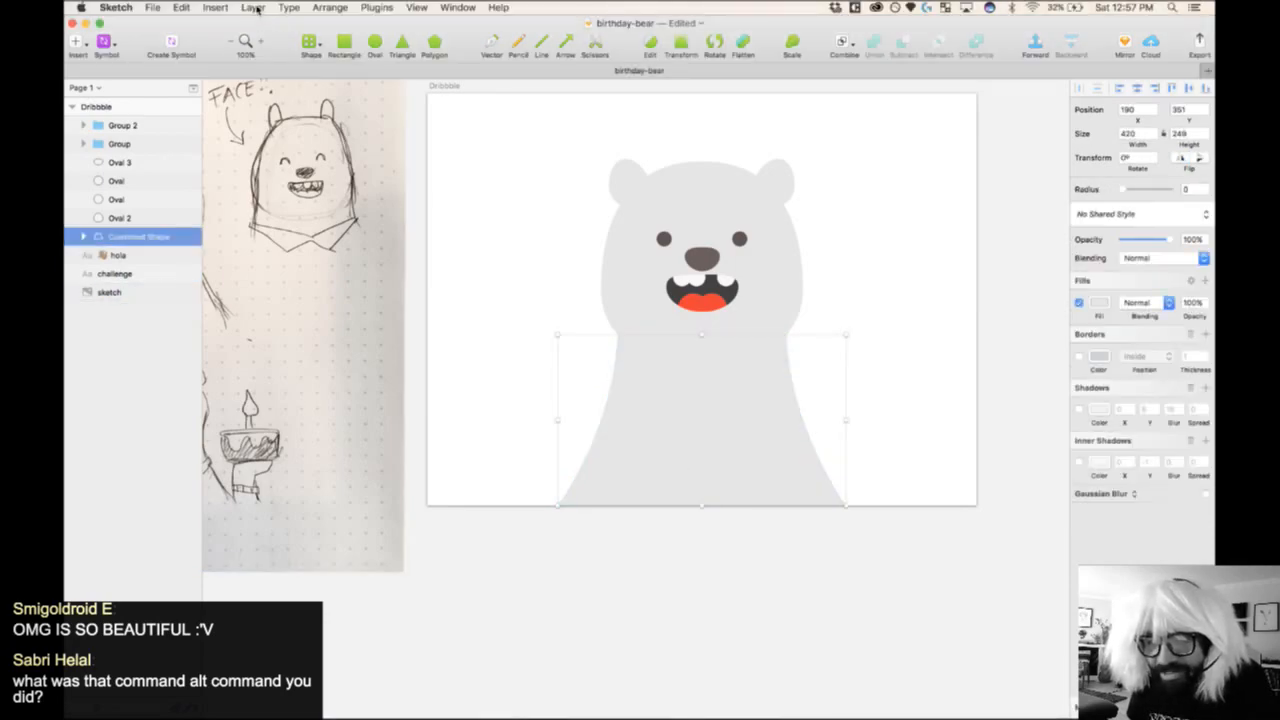
click(252, 7)
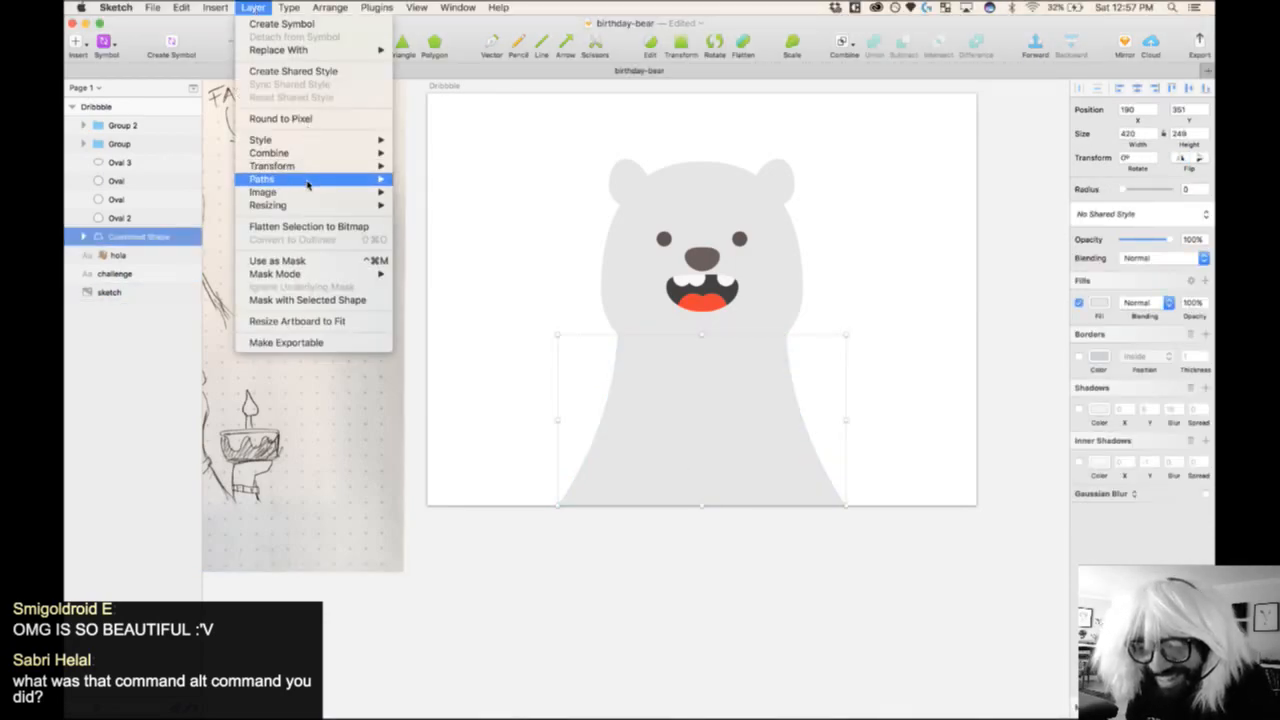
mouse_move(385, 180)
click(463, 210)
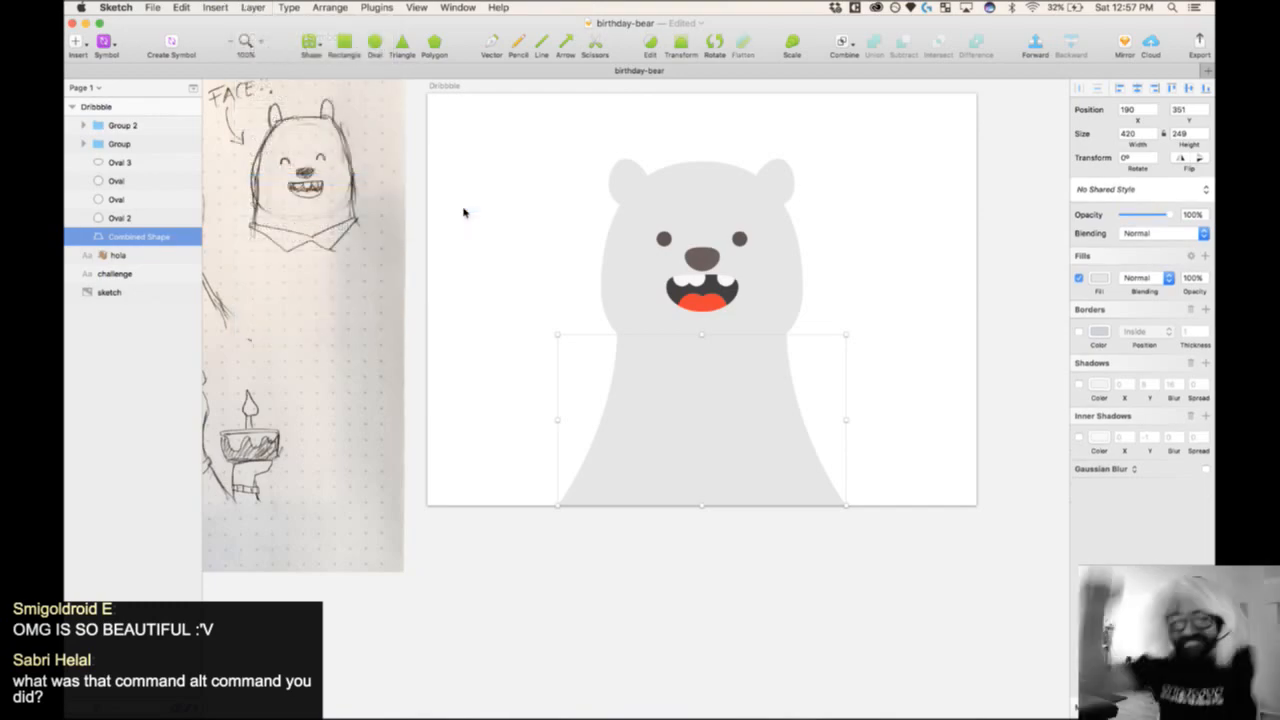
double_click(731, 435)
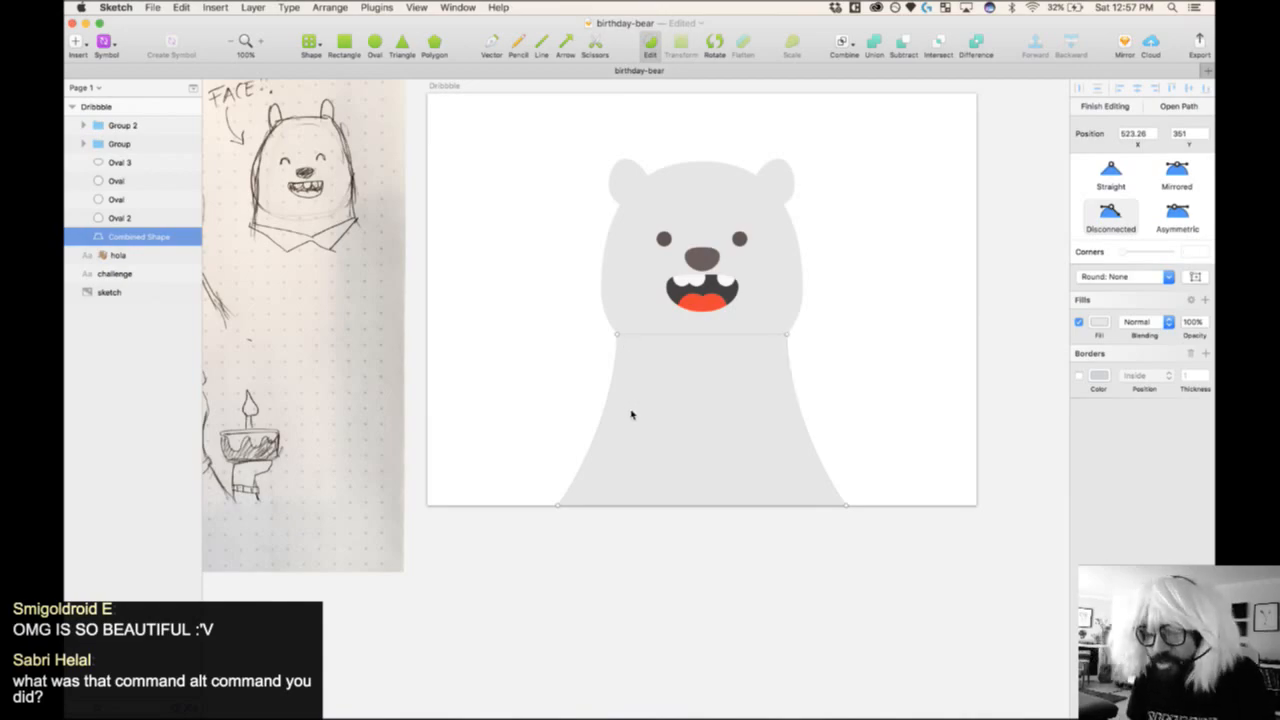
click(660, 574)
click(686, 474)
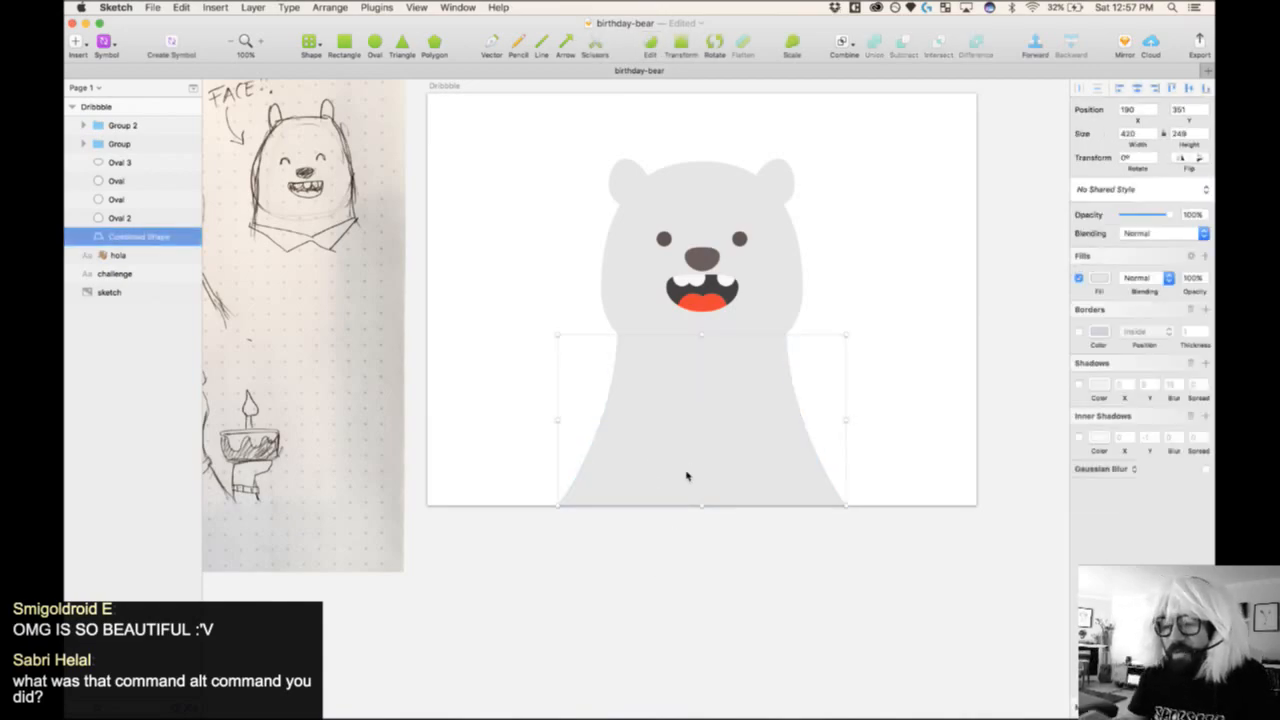
- Draw an oval about 402 wide and 167 high across the bear's neck, extending up to the mouth
click(537, 303)
key(z)
drag(500, 280, 893, 627)
click(378, 48)
drag(397, 160, 906, 324)
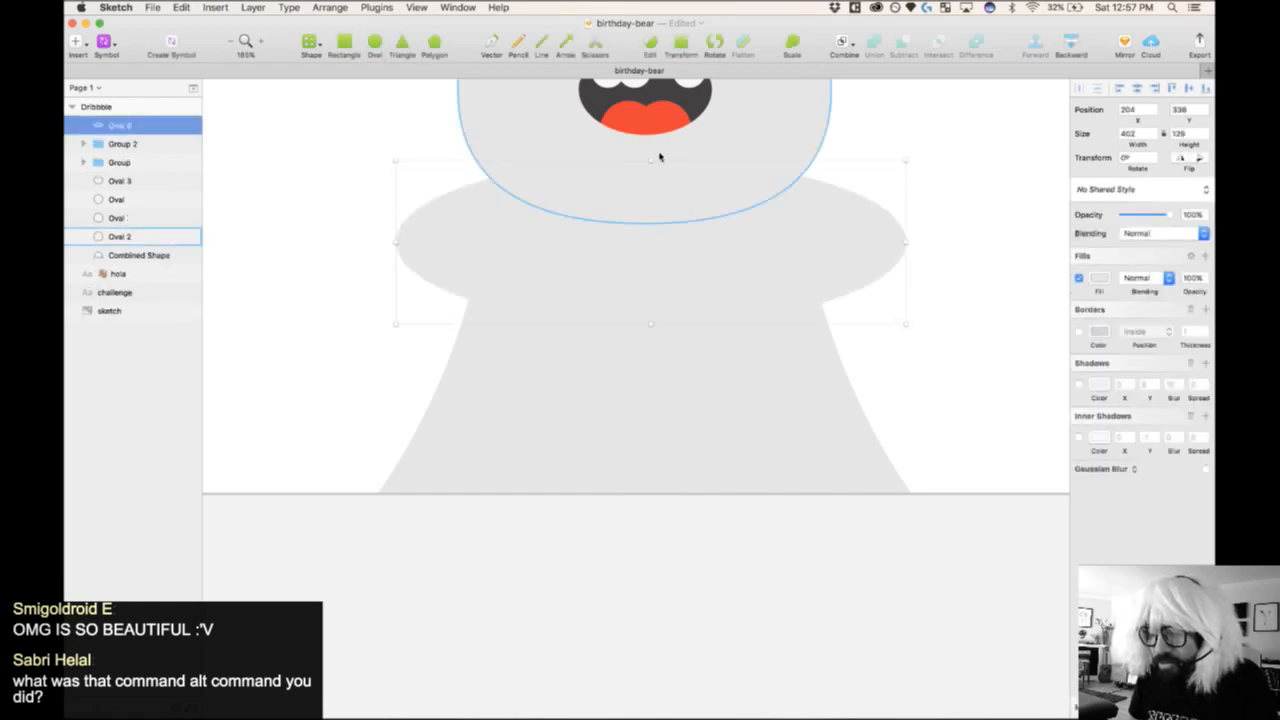
drag(650, 161, 650, 112)
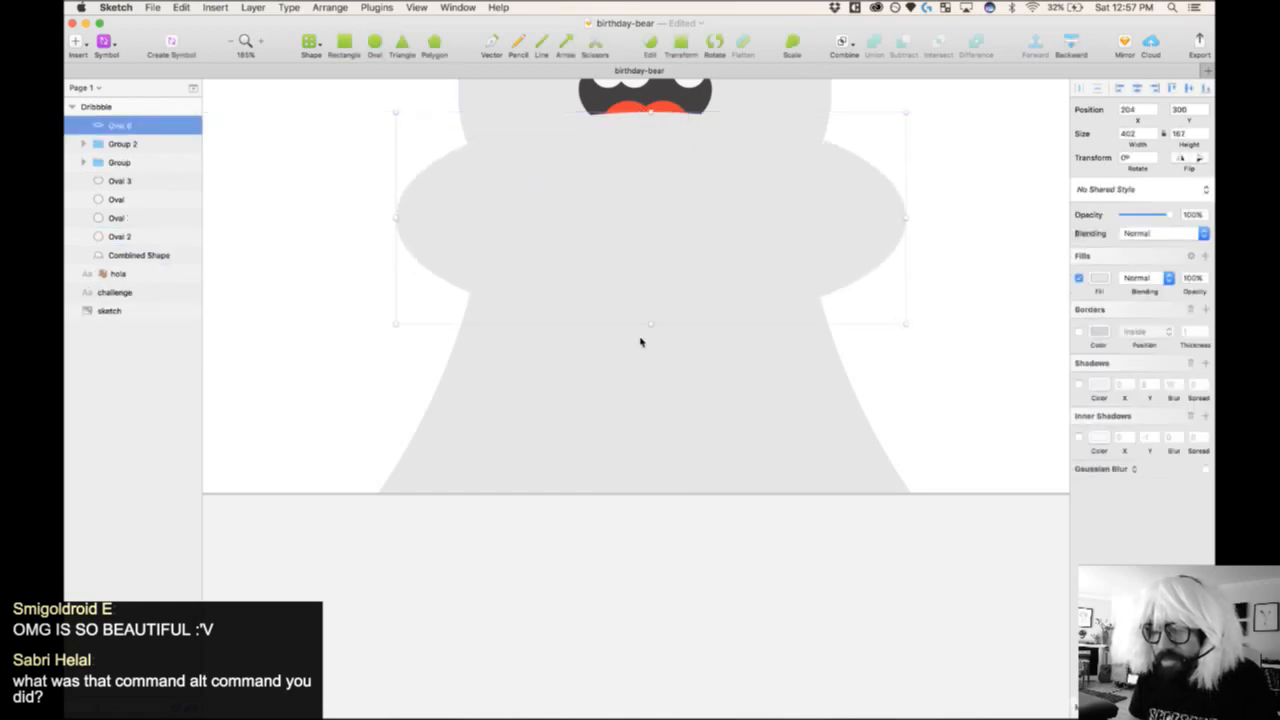
- Fill the neck oval with the muted reddish brown A27272 and widen it from its center to about 497
click(1099, 279)
click(1116, 361)
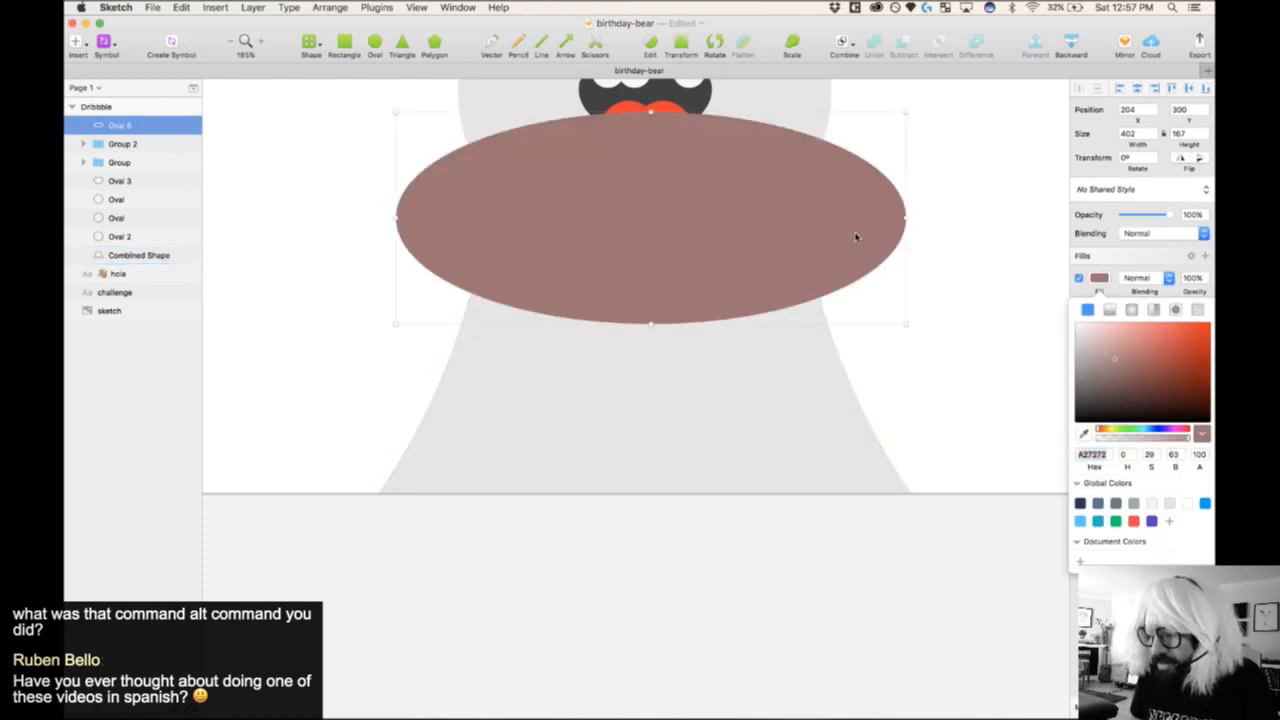
drag(906, 224, 966, 220)
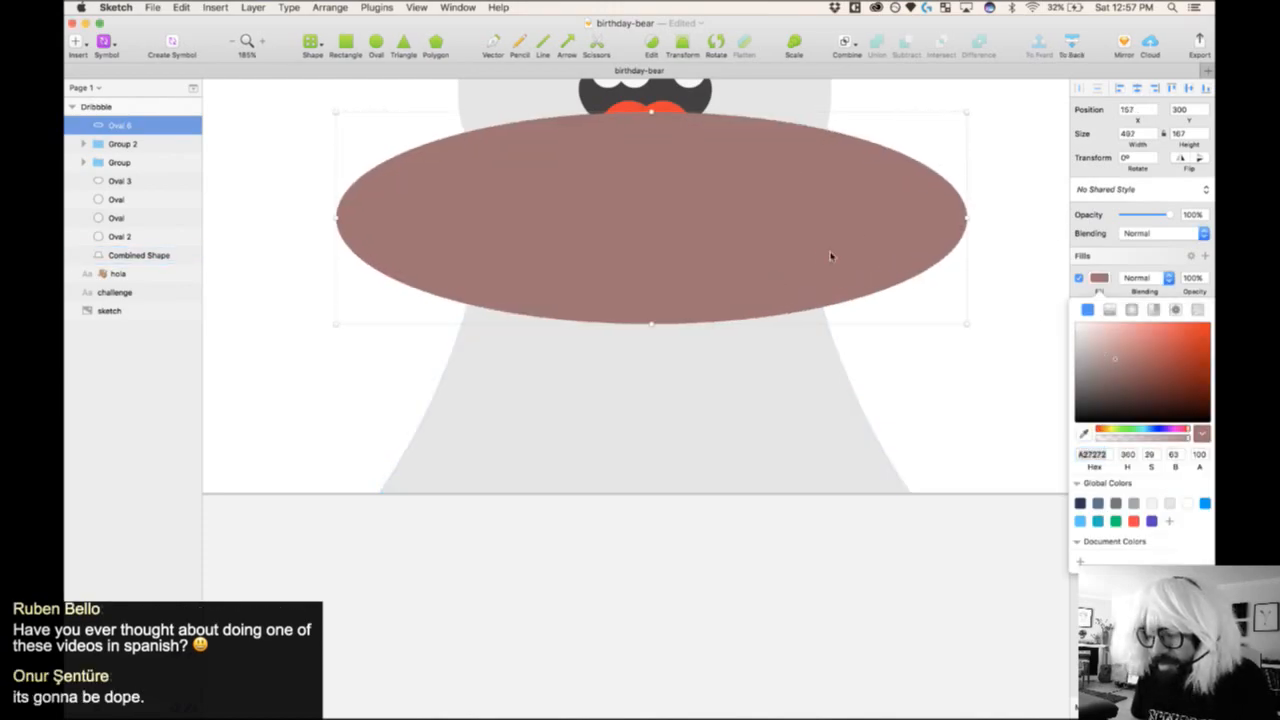
- Lower the neck oval's top edge to make it about 116 high, and subtract the oval from a duplicate of the body
drag(650, 115, 650, 179)
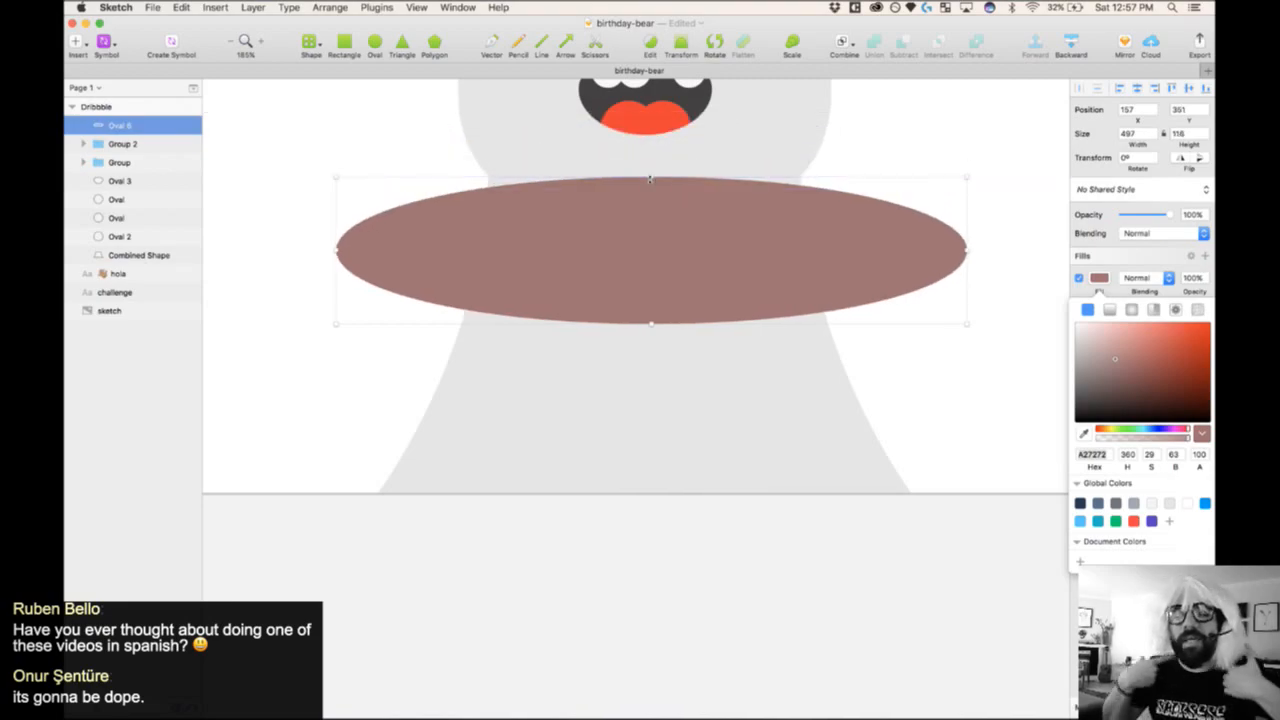
click(604, 466)
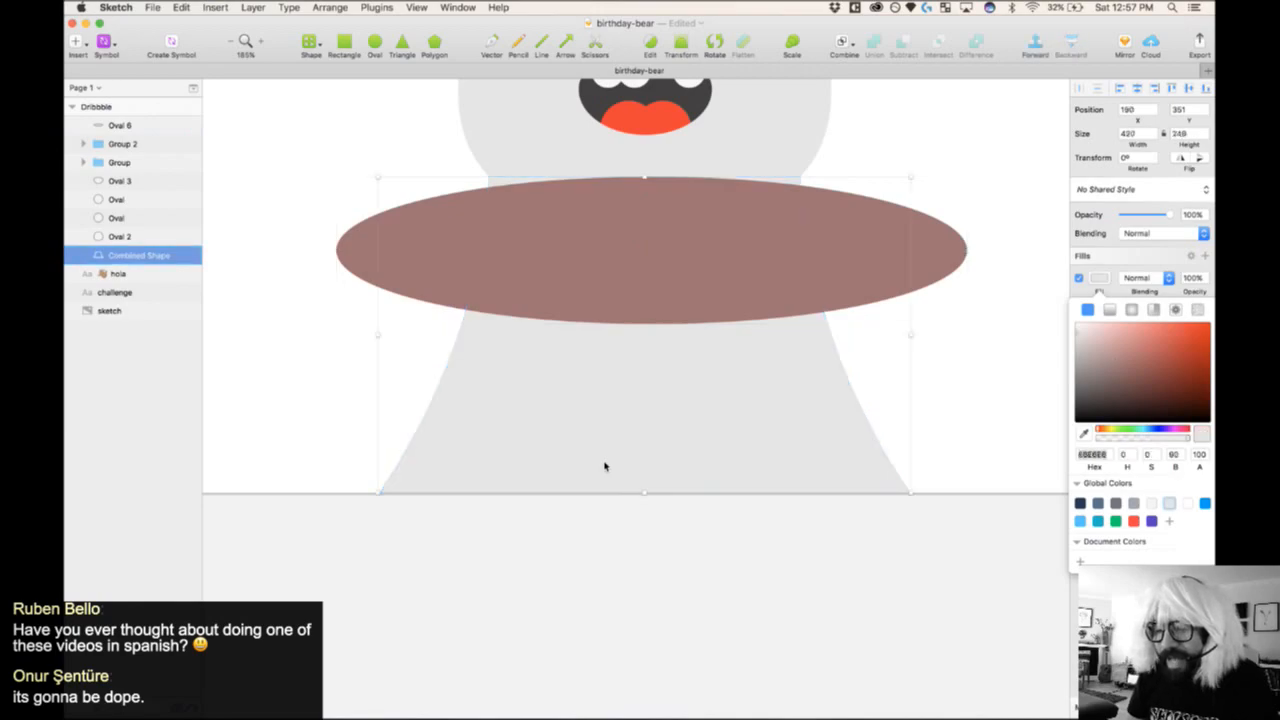
key(super+d)
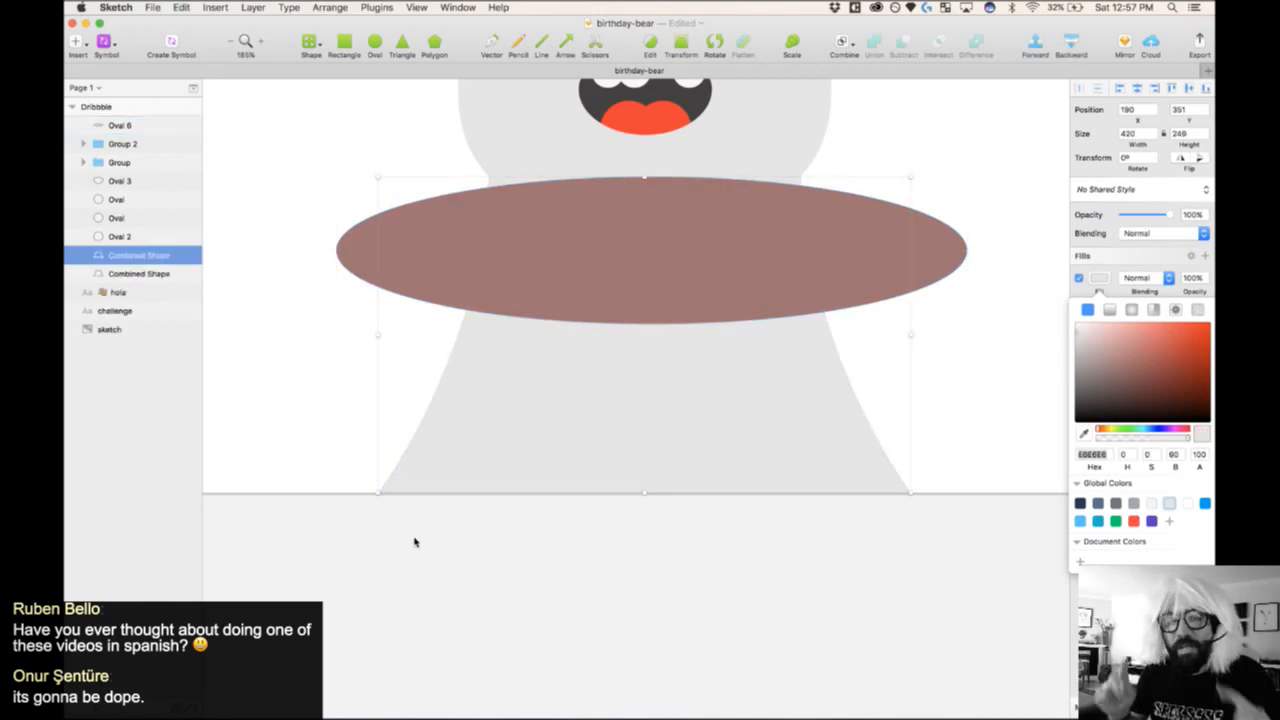
click(534, 603)
click(594, 269)
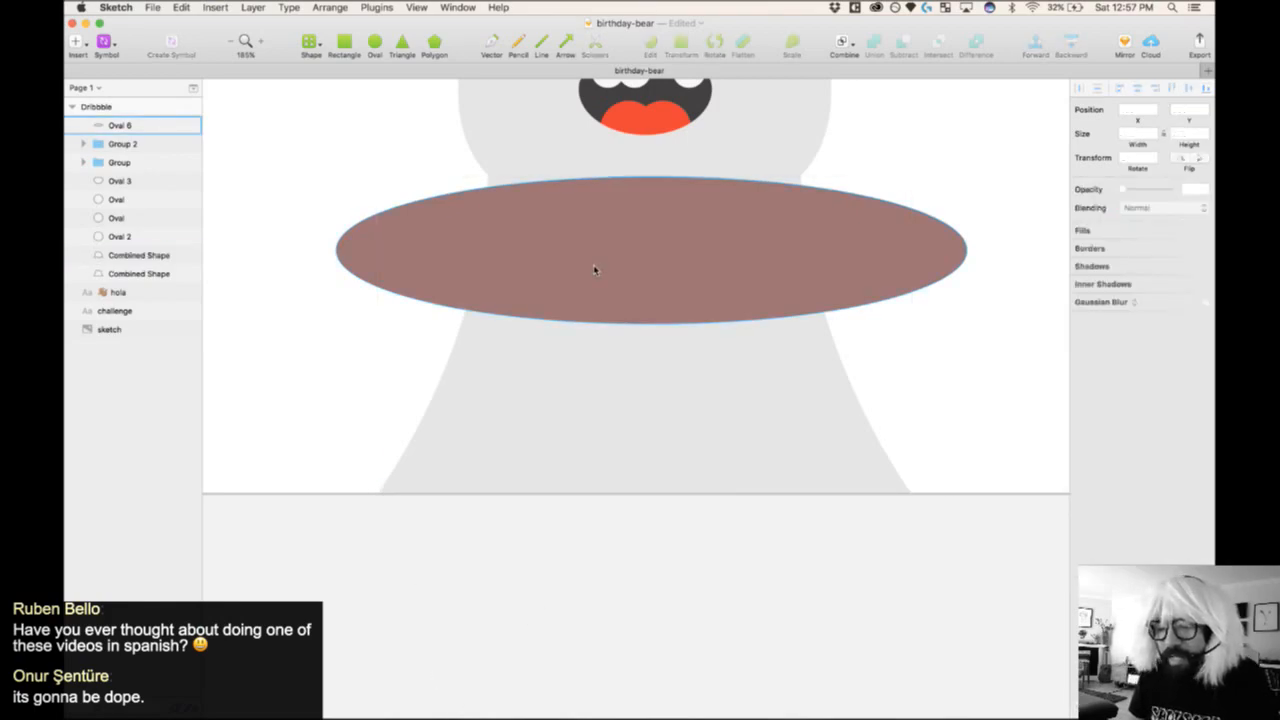
shift+click(559, 421)
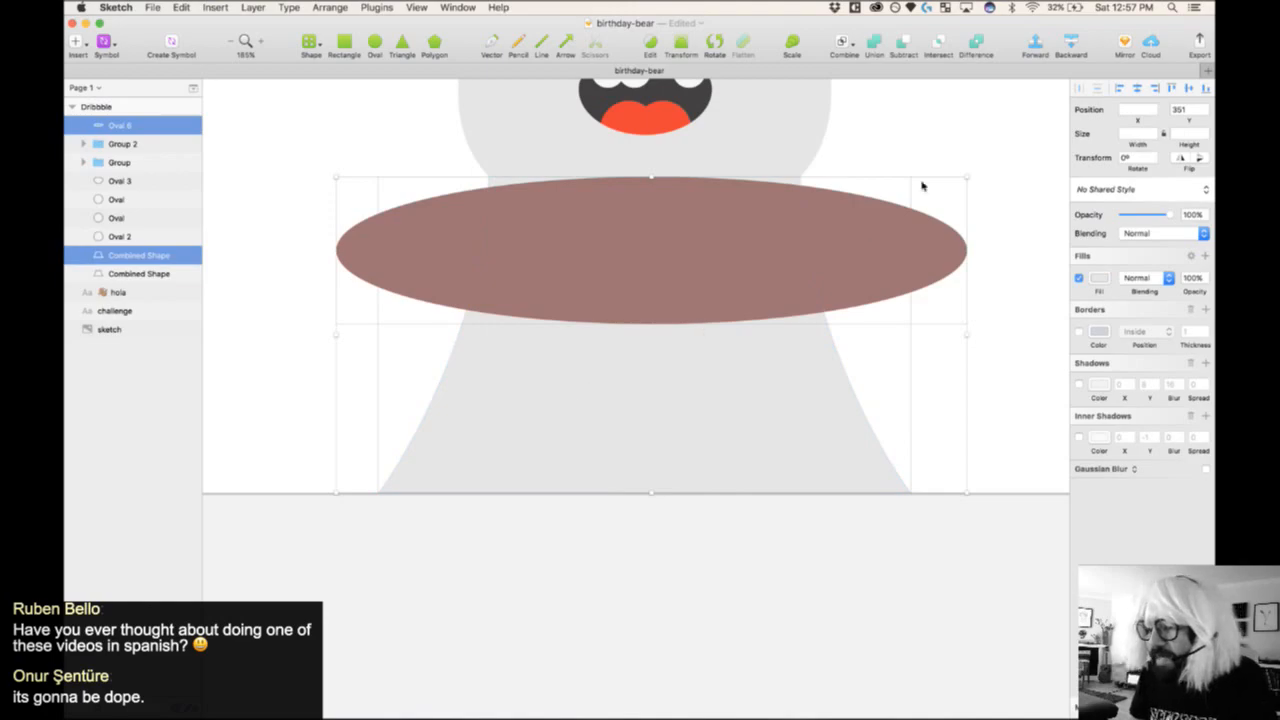
click(903, 43)
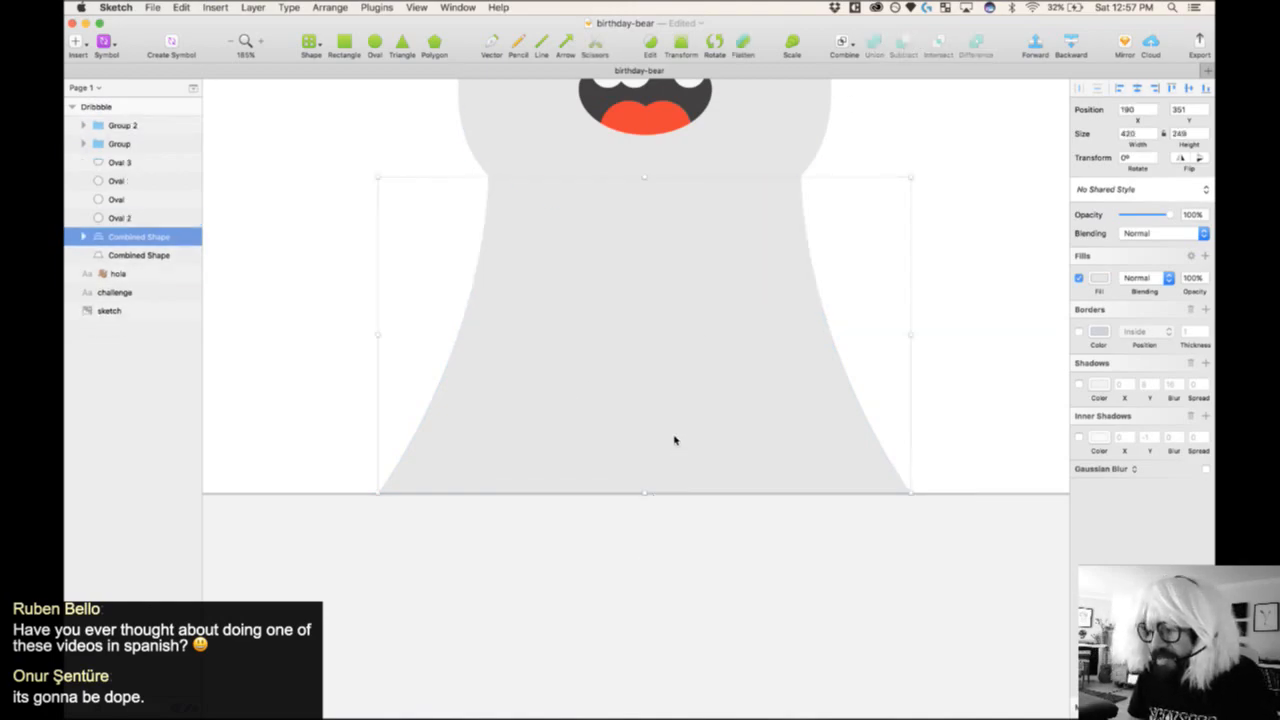
- Fill the subtracted body copy with a dusty reddish pink to form the sweater
click(1099, 280)
click(1109, 354)
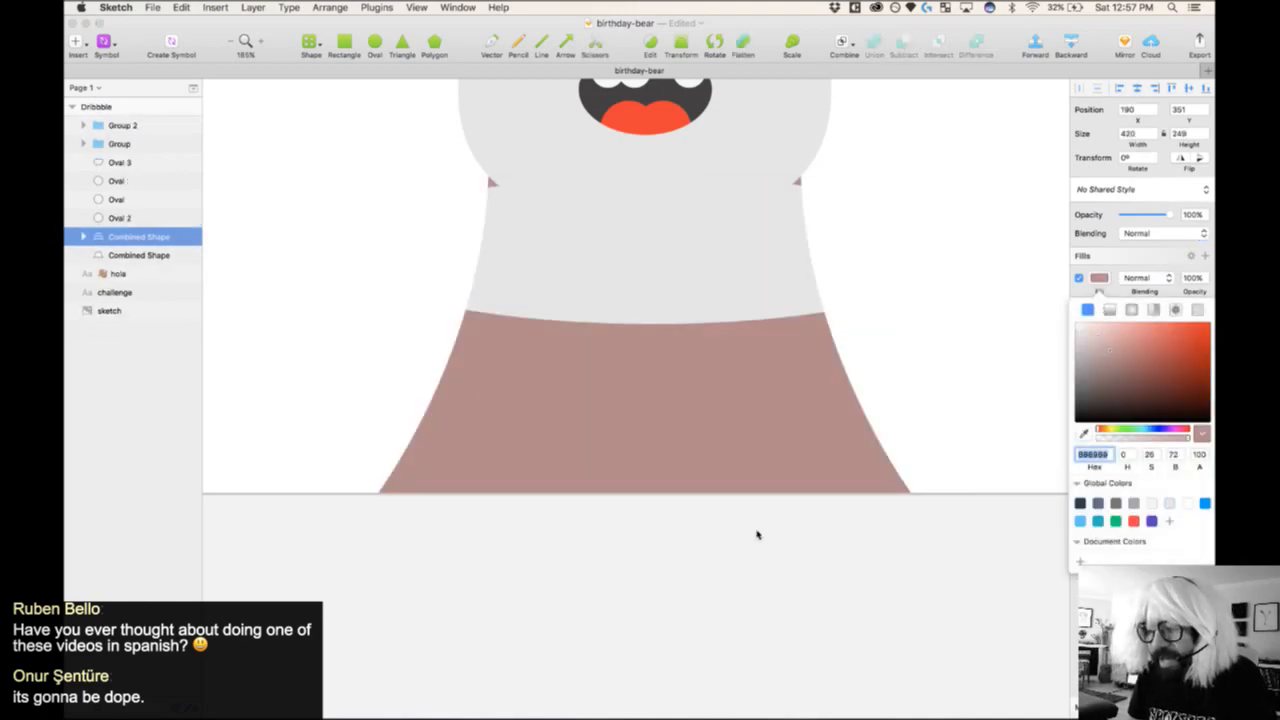
click(748, 565)
- Try moving the sweater shape aside to the right of the body, and undo the move
click(757, 403)
drag(757, 403, 960, 397)
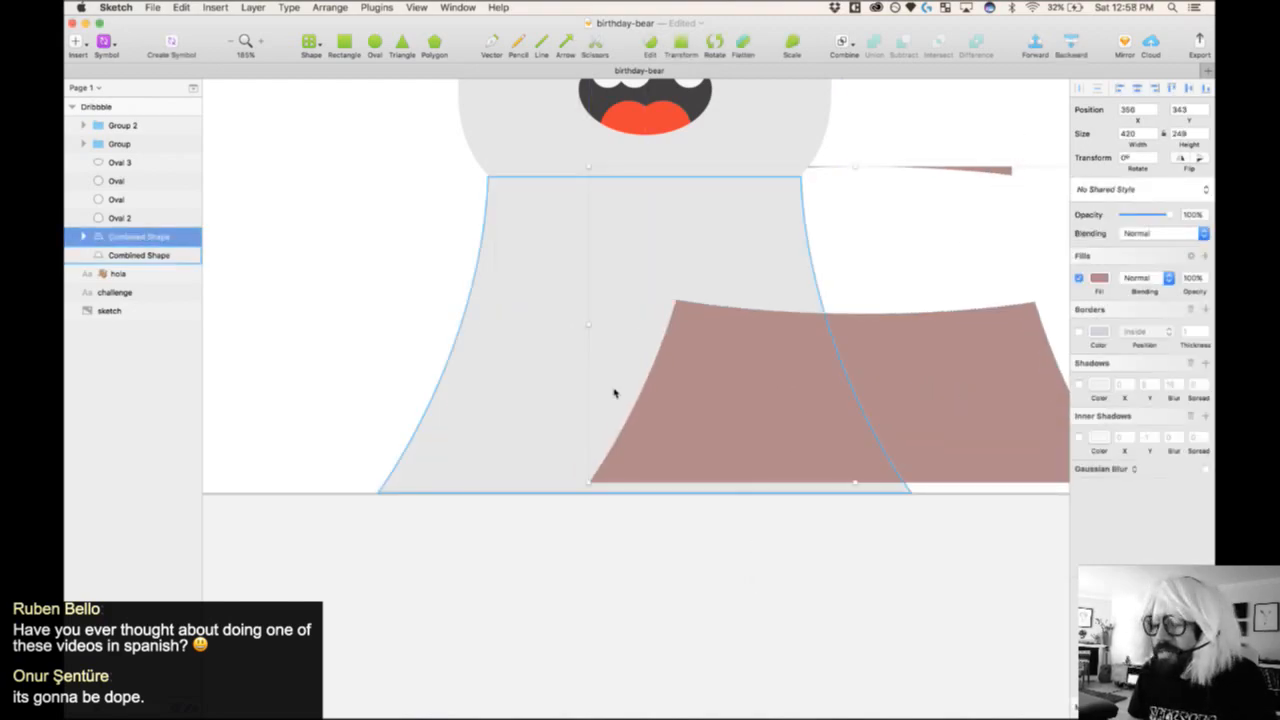
key(ctrl+z)
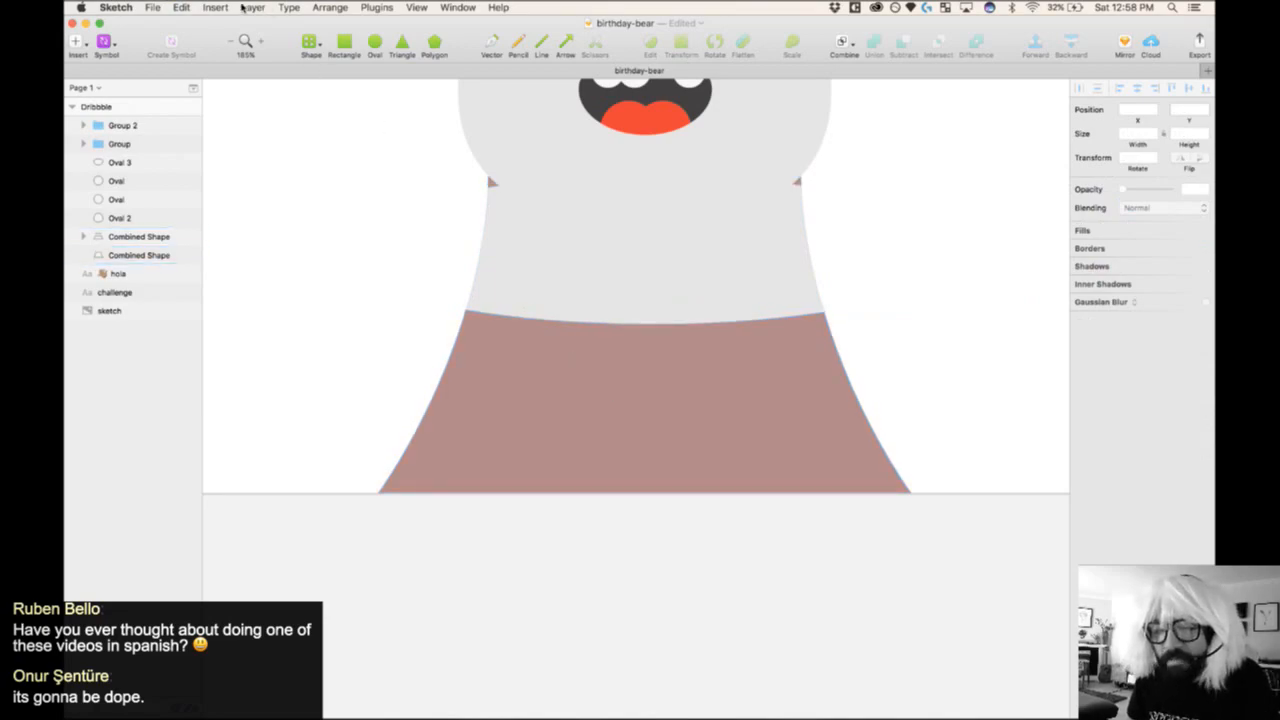
- Try to flatten the sweater's combined shape into a single path
click(215, 7)
mouse_move(296, 185)
click(697, 463)
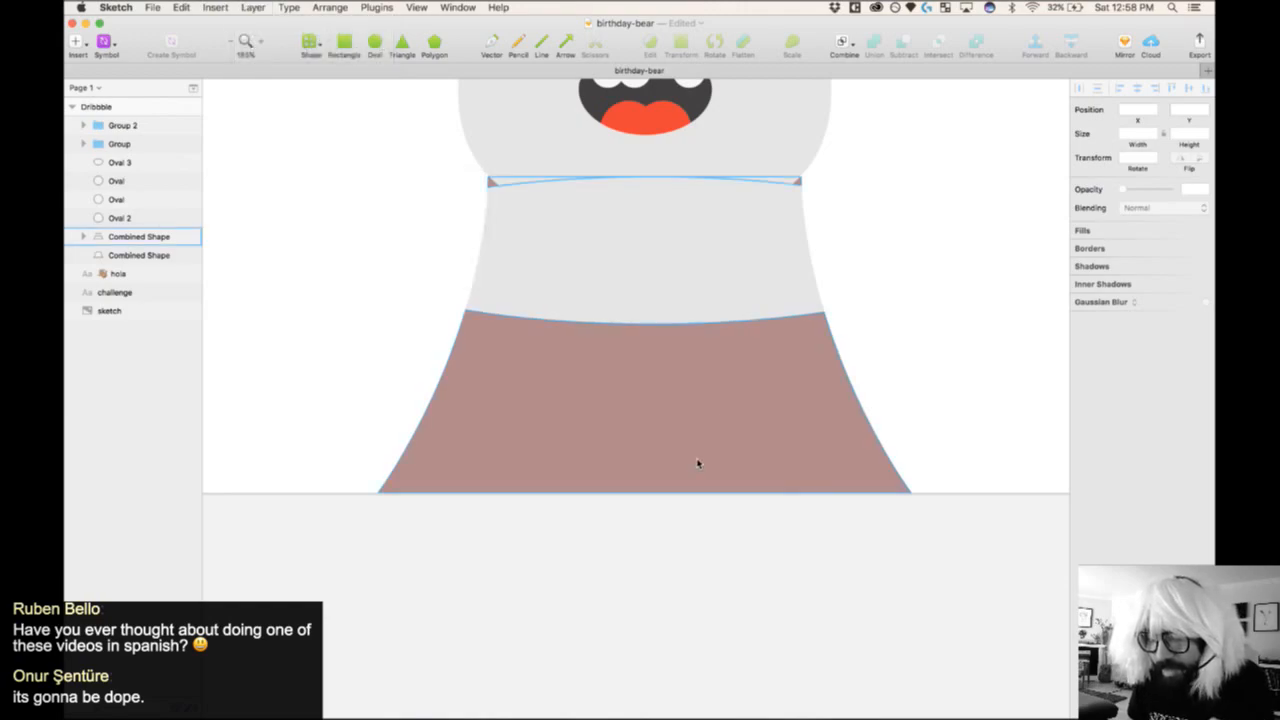
click(262, 8)
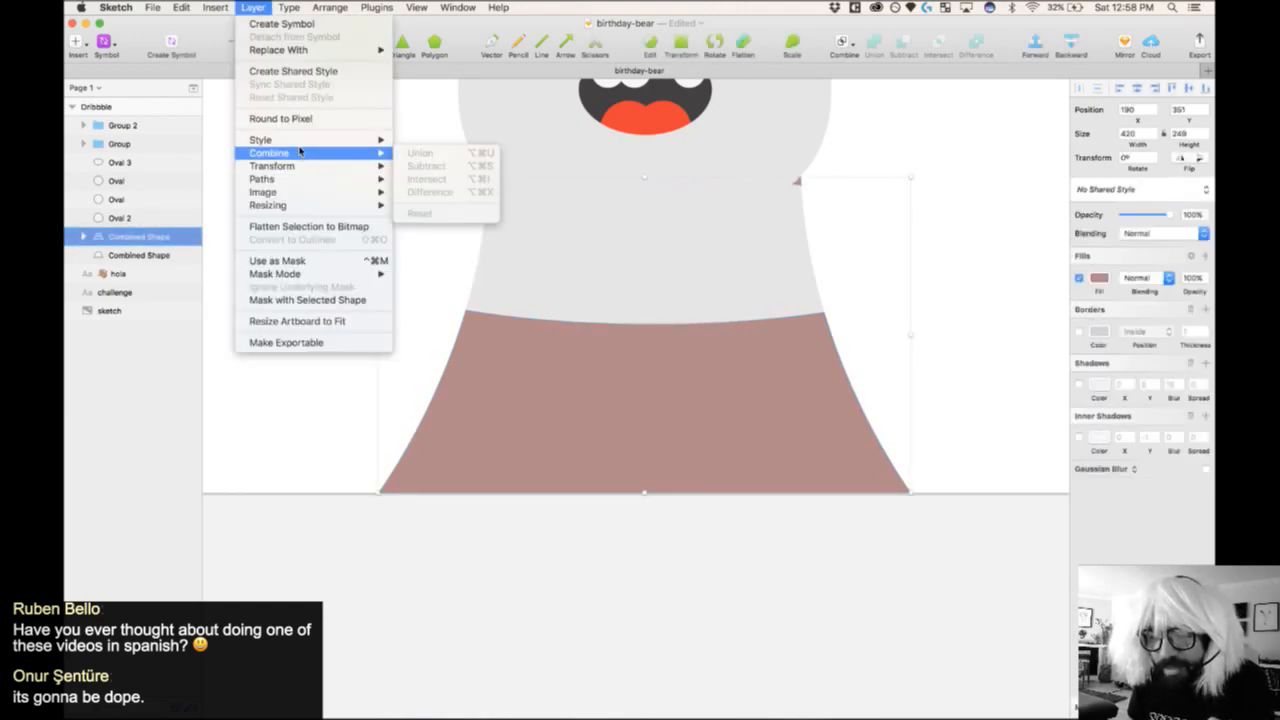
mouse_move(301, 183)
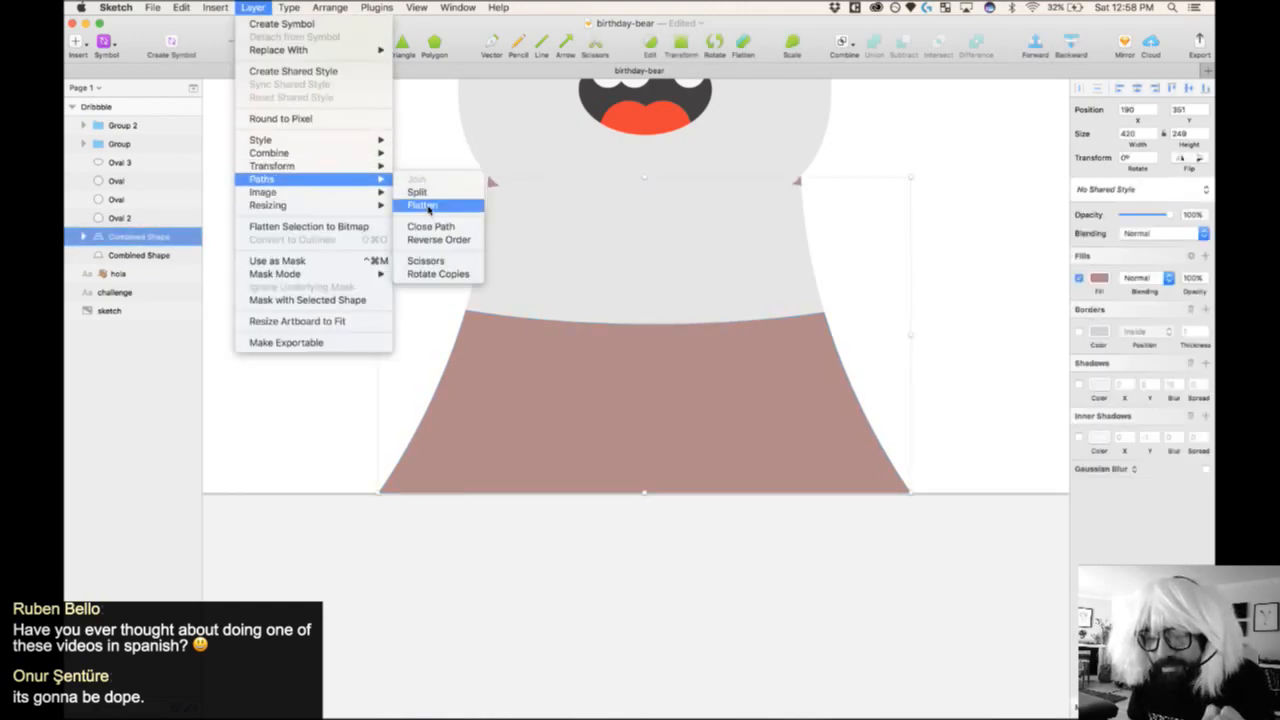
click(426, 206)
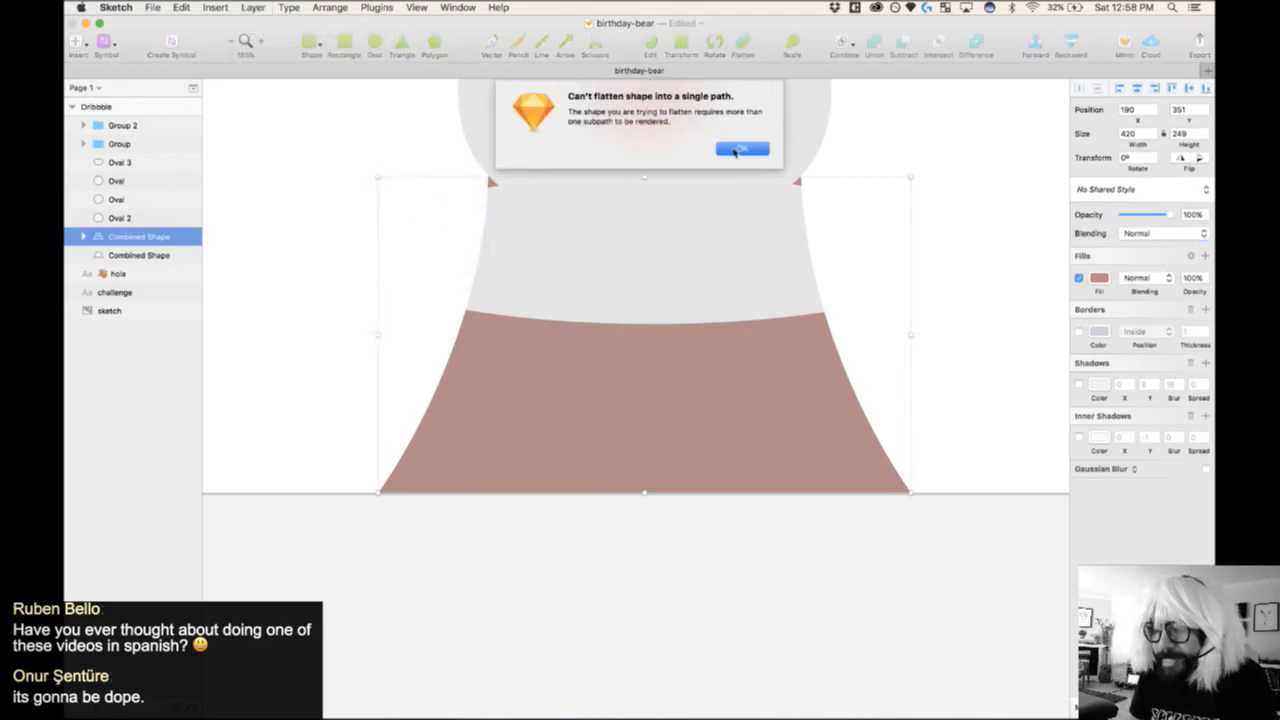
click(740, 149)
- Extend the subtracting oval inside the sweater shape upward to remove the leftover slivers at the neck's upper corners
double_click(589, 403)
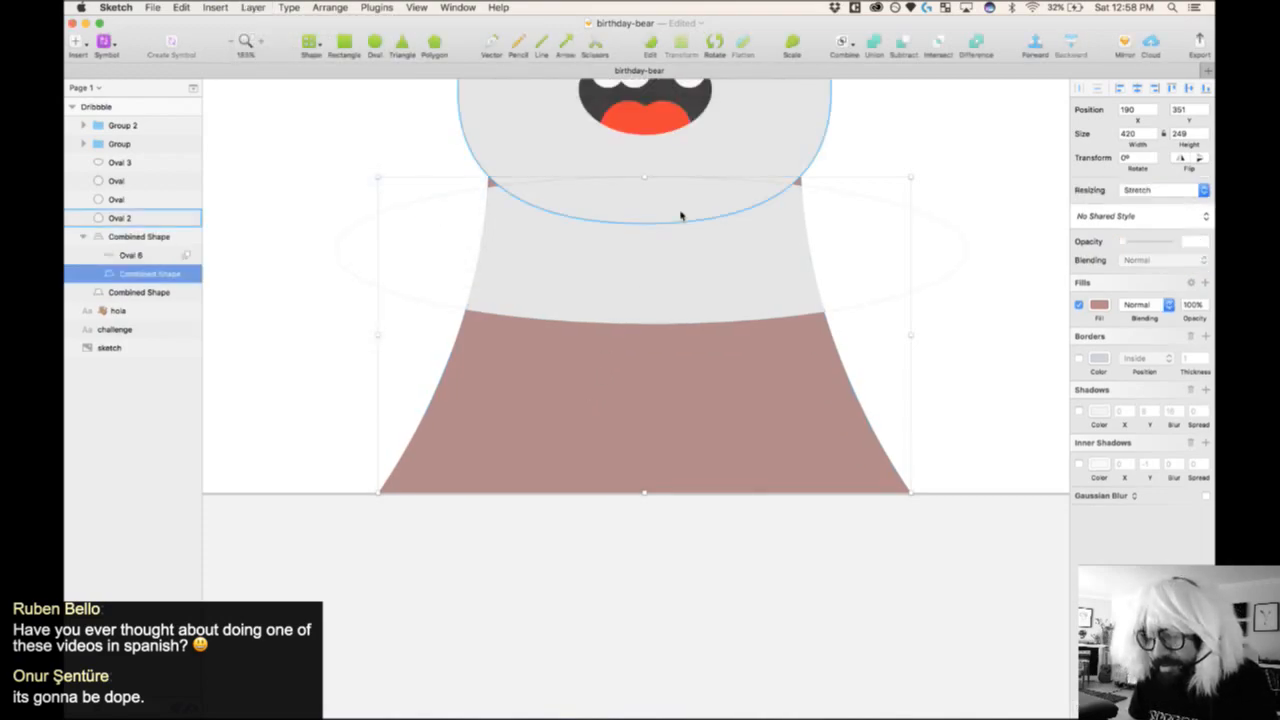
click(650, 218)
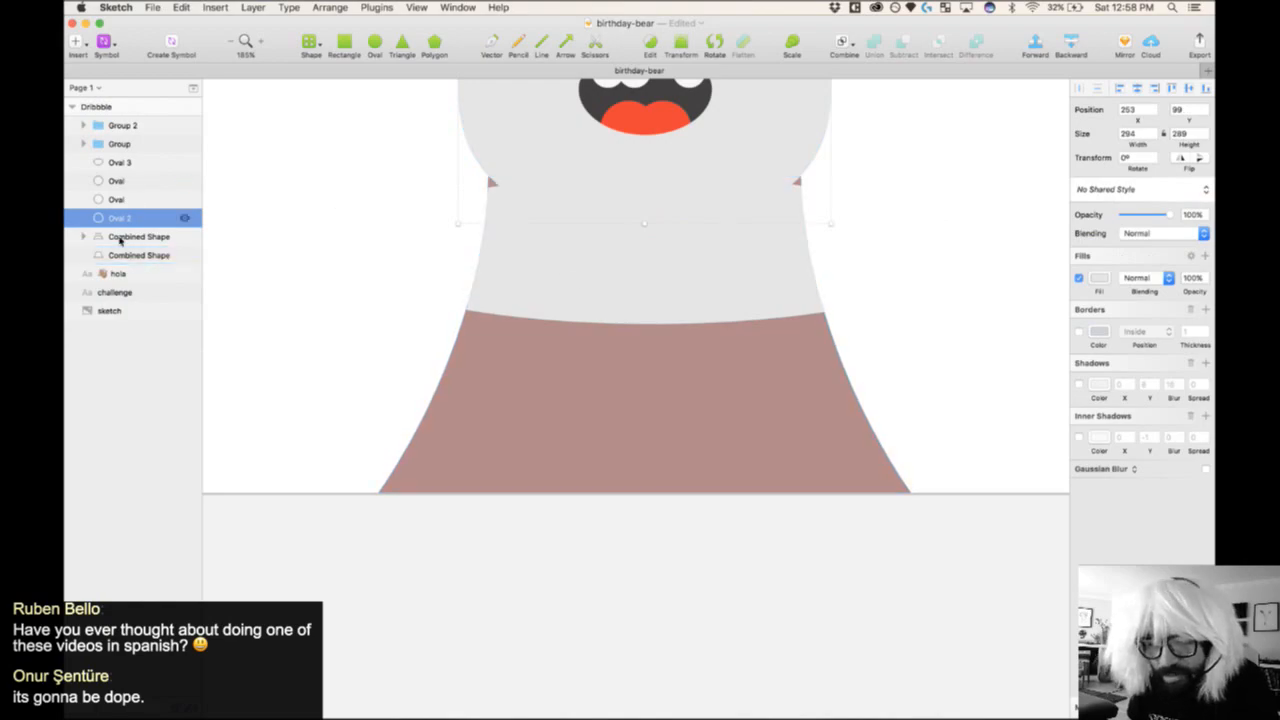
click(83, 236)
click(135, 255)
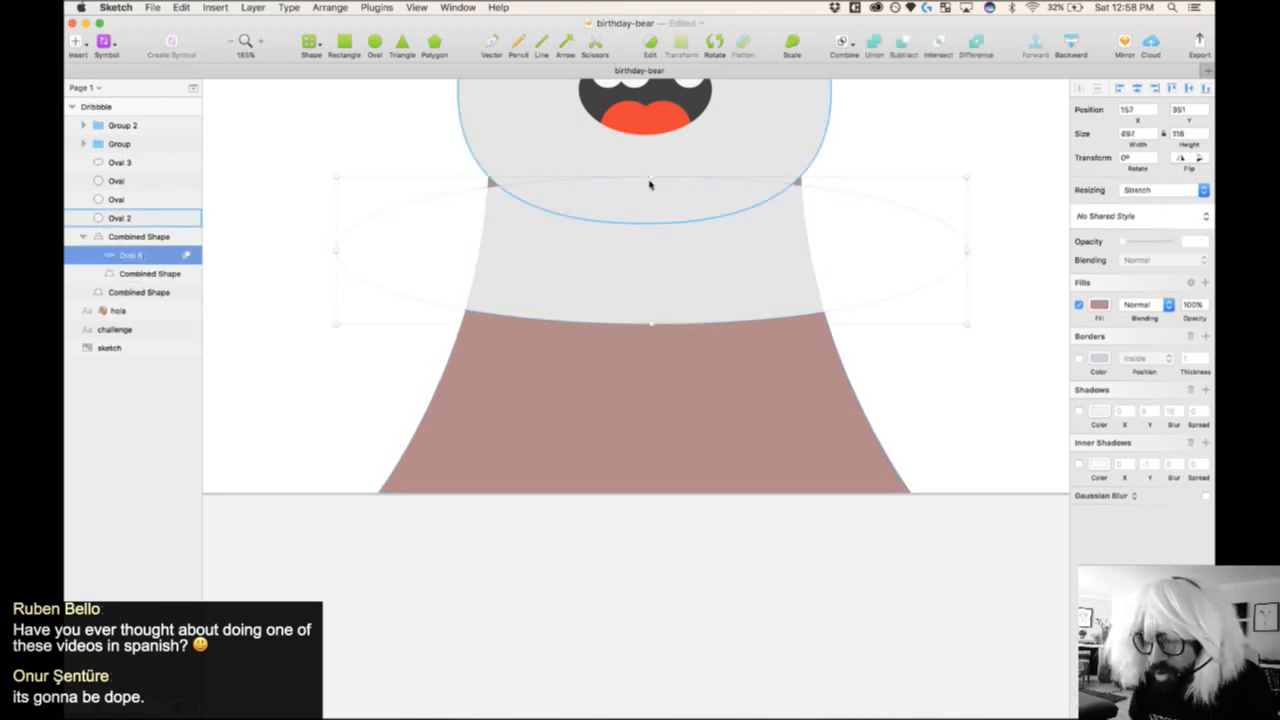
drag(649, 178, 653, 143)
click(600, 551)
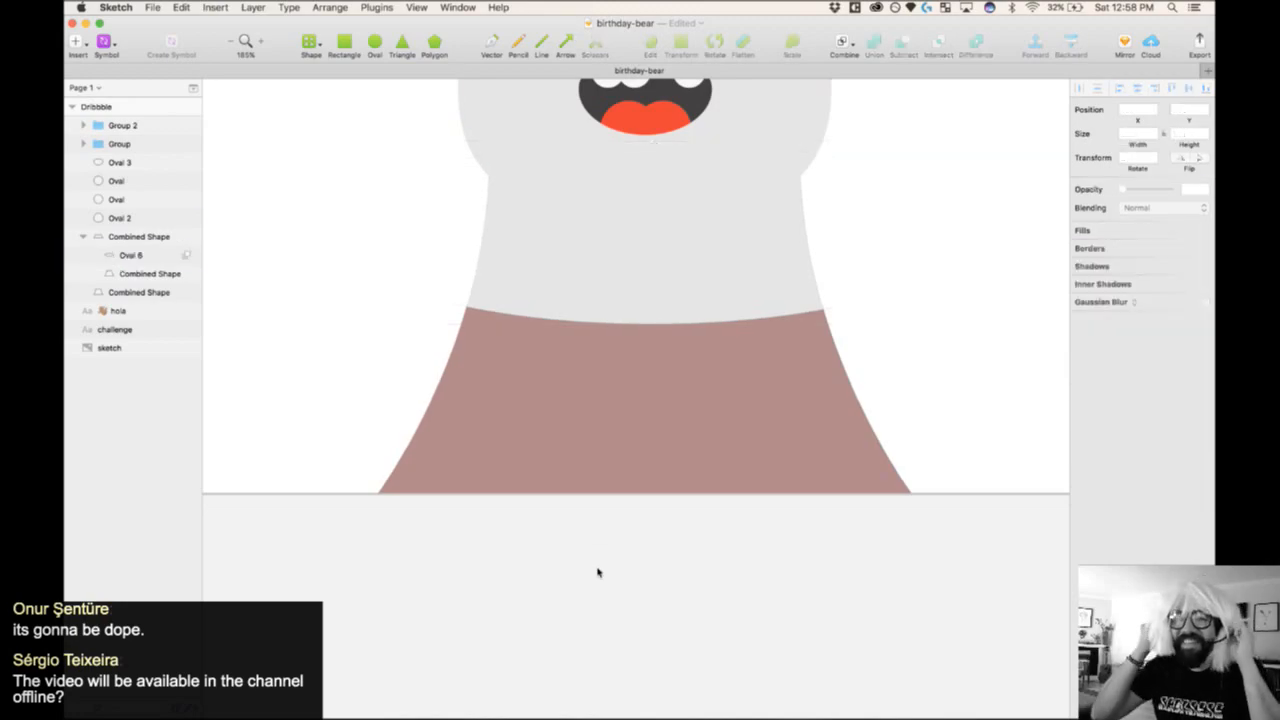
- Draw a tall rectangle about 119 wide and 389 high to the left of the bear, extending below the artboard, for the raised arm
key(super+minus)
key(super+minus)
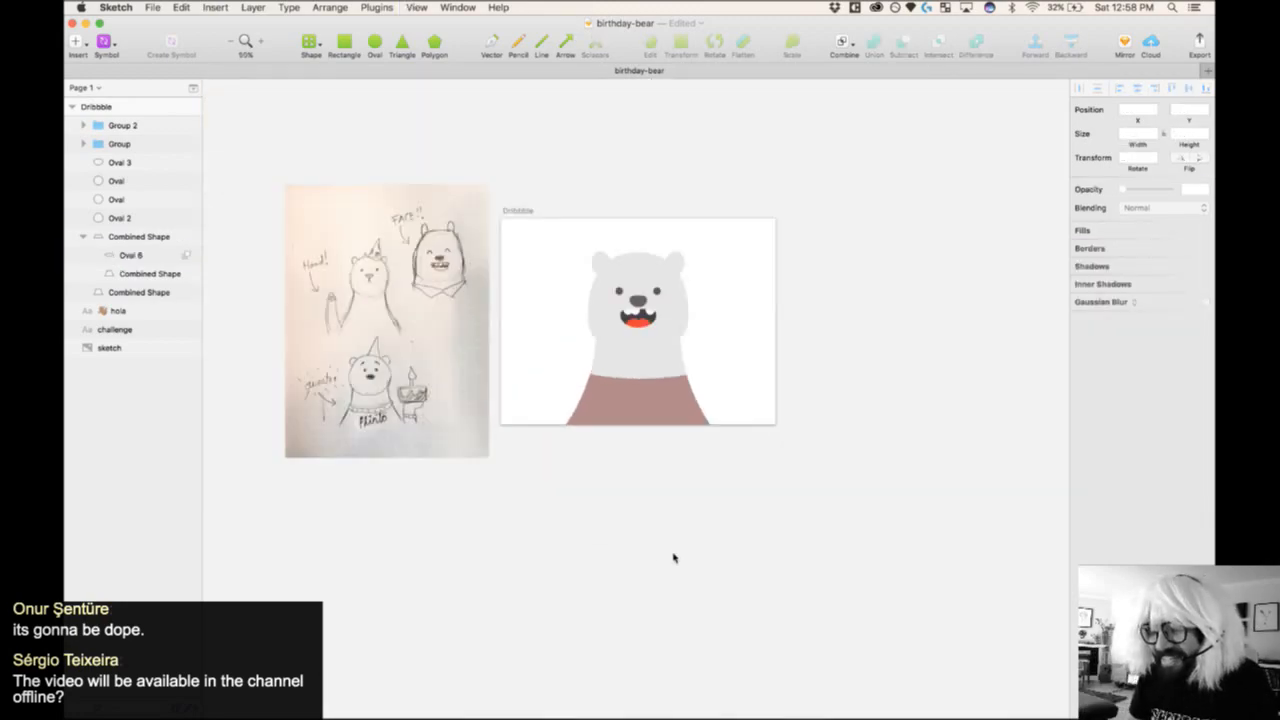
drag(486, 198, 736, 400)
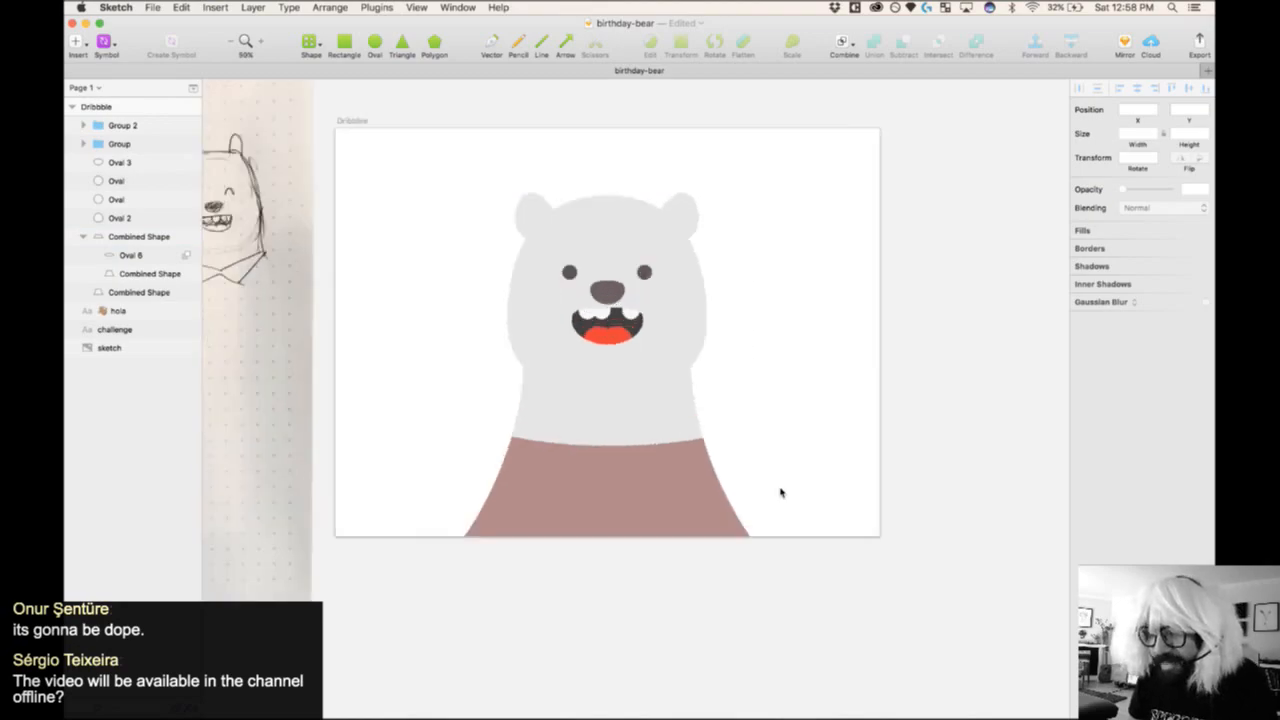
click(640, 484)
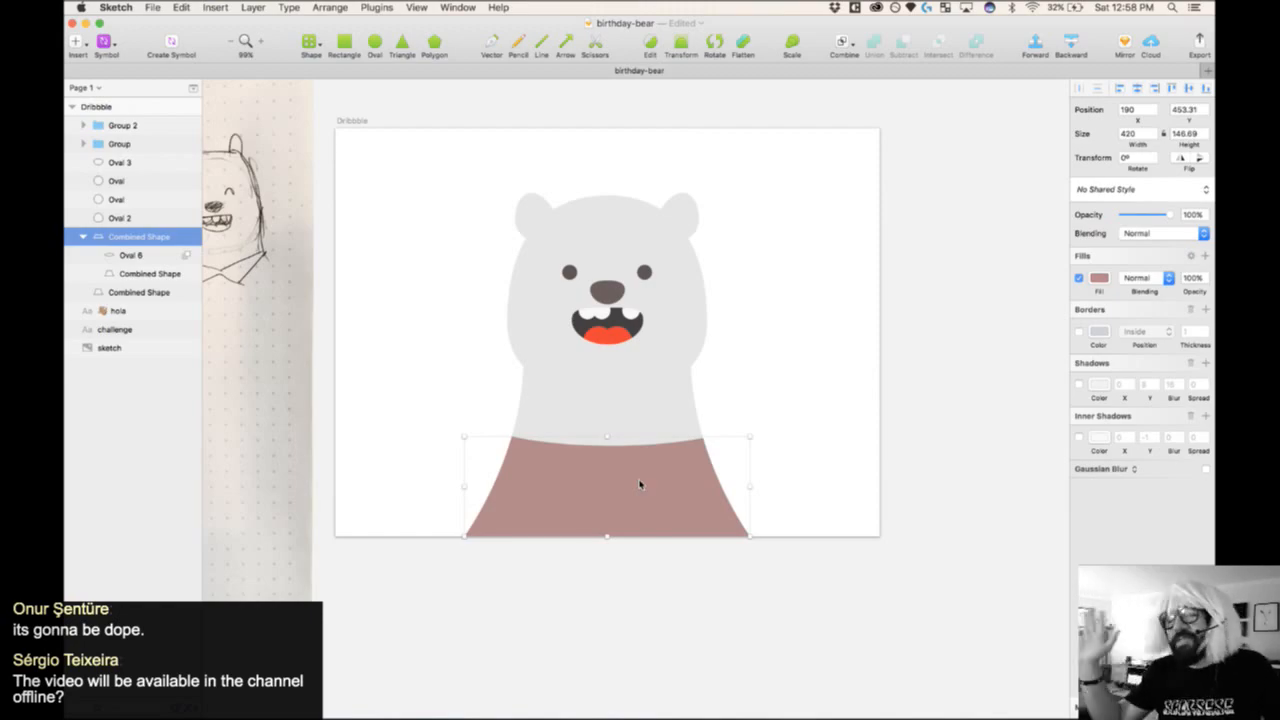
click(594, 564)
drag(339, 127, 887, 640)
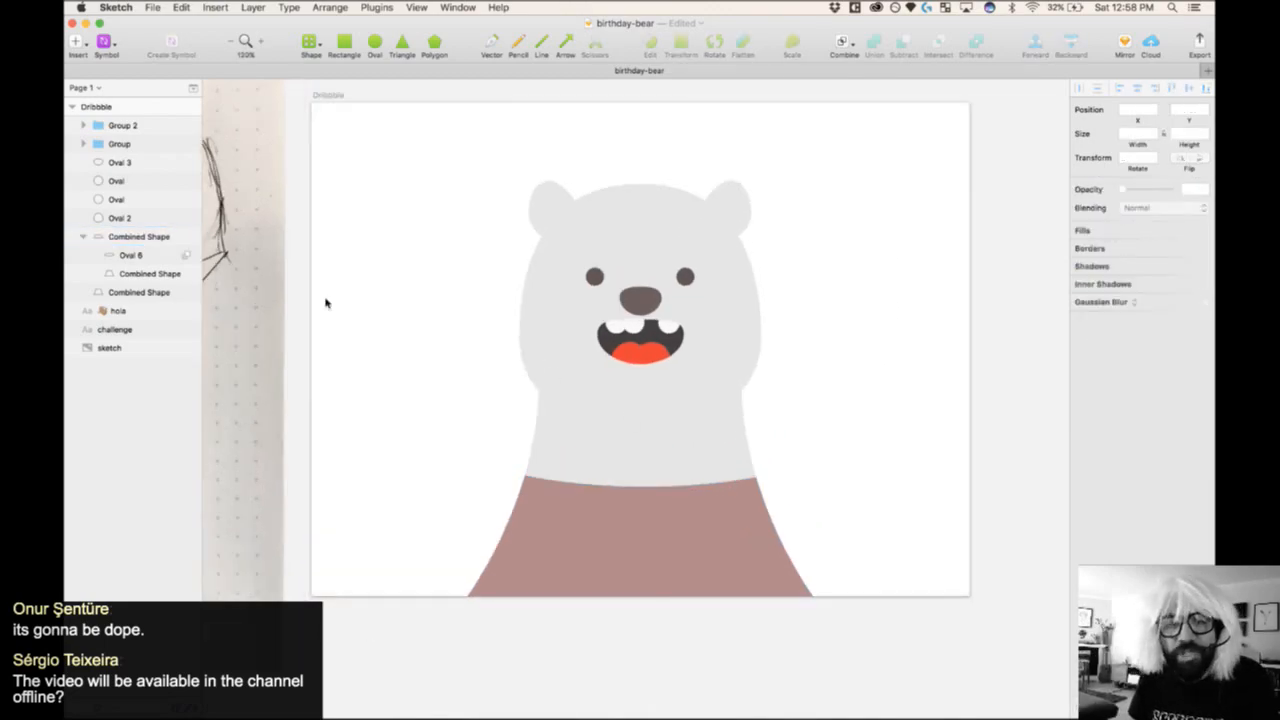
click(344, 42)
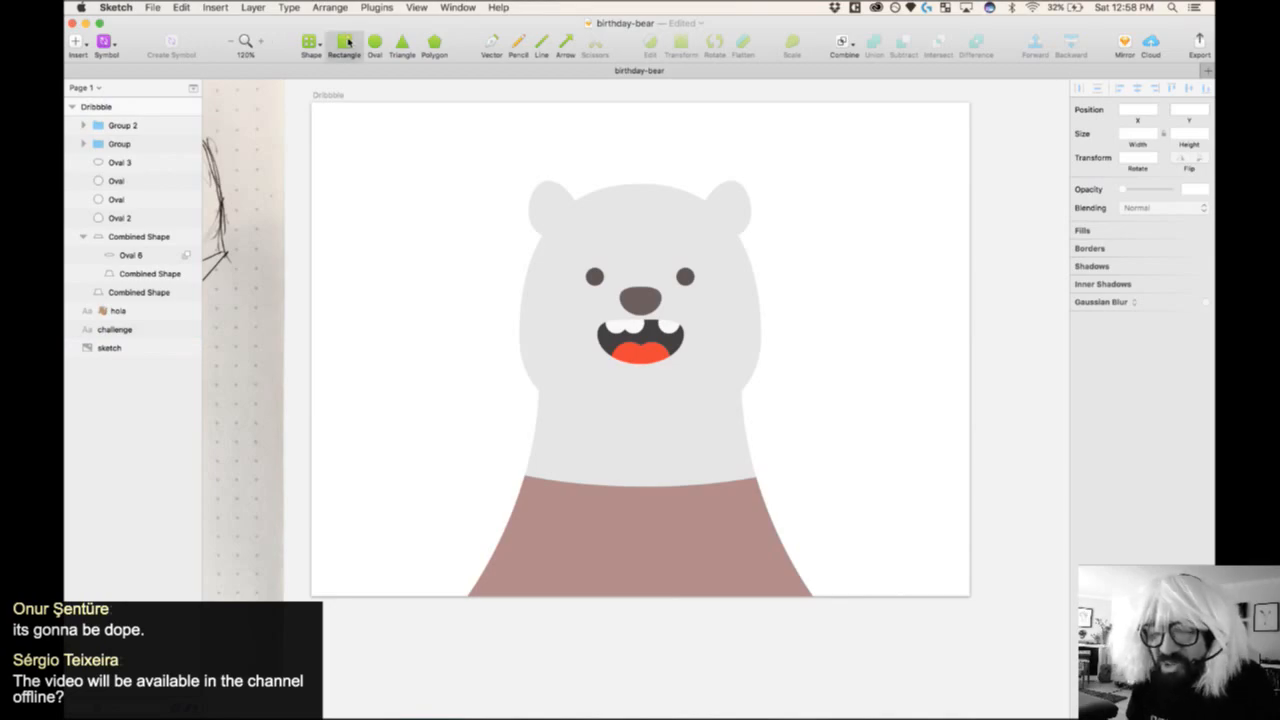
drag(343, 300, 440, 621)
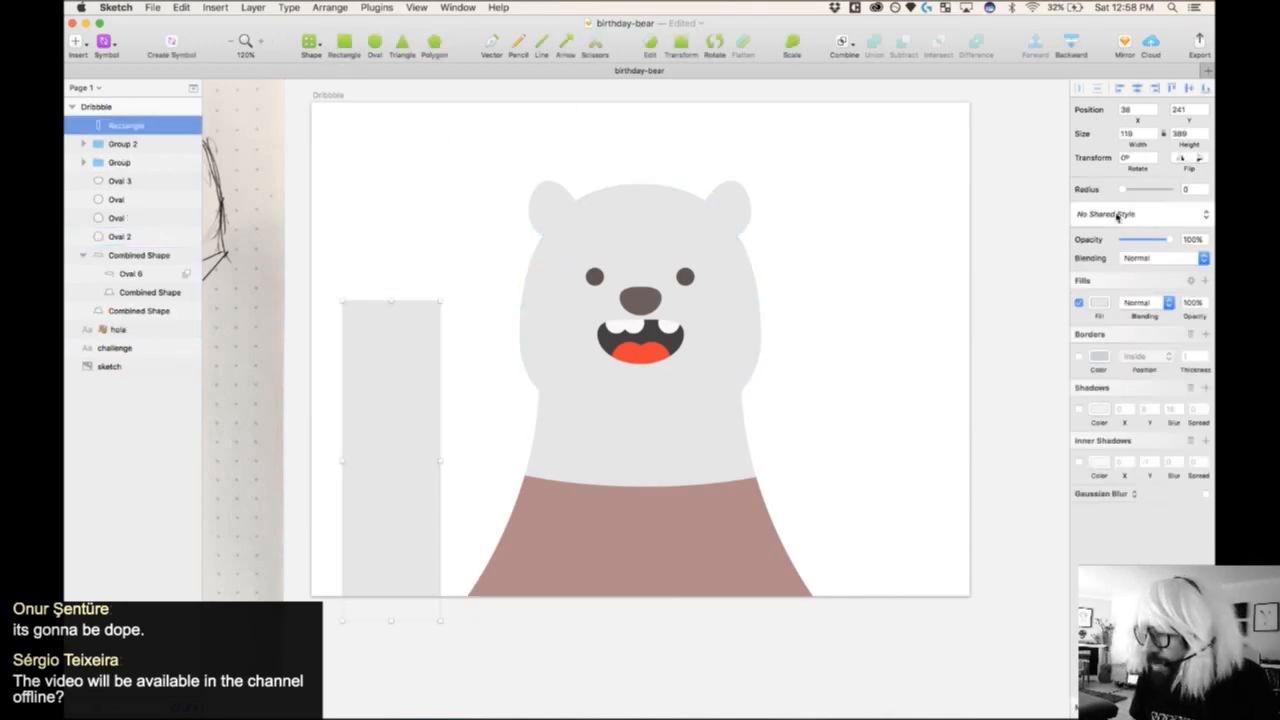
- Round the arm rectangle's corners to a radius of 100 and move it to about X 53, Y 318
drag(1141, 189, 1185, 189)
drag(397, 391, 416, 462)
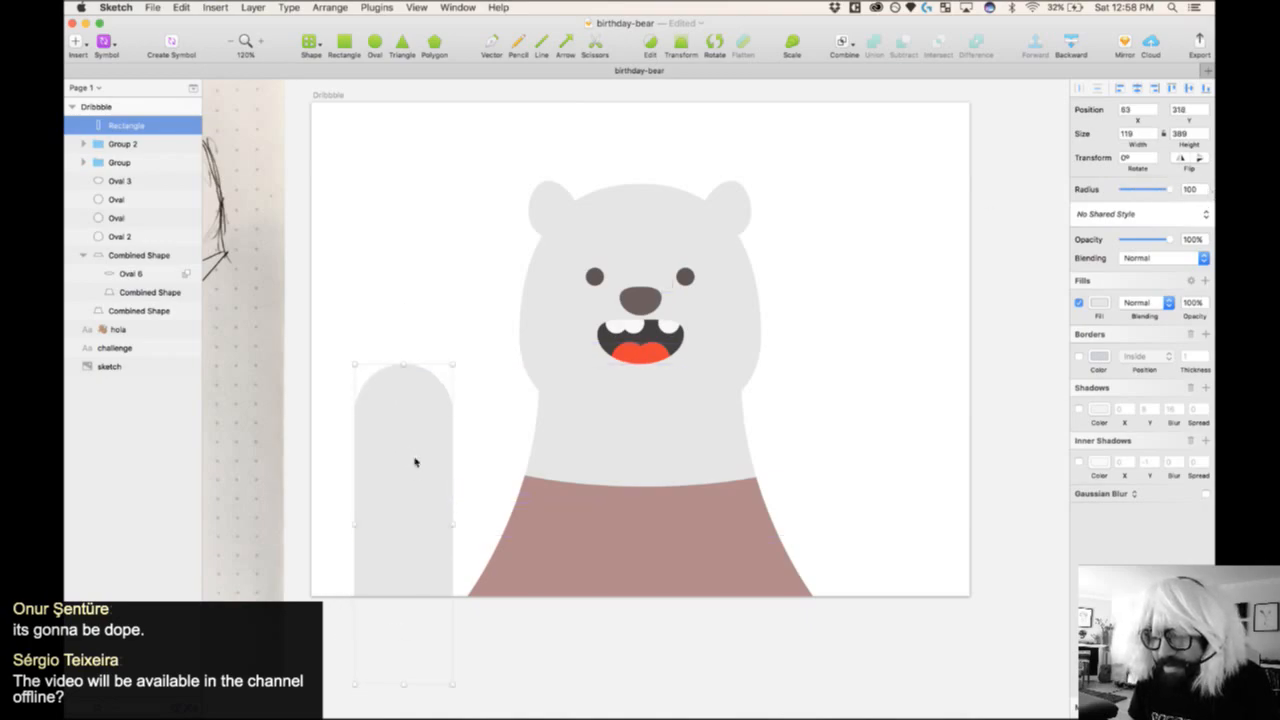
click(425, 305)
click(414, 437)
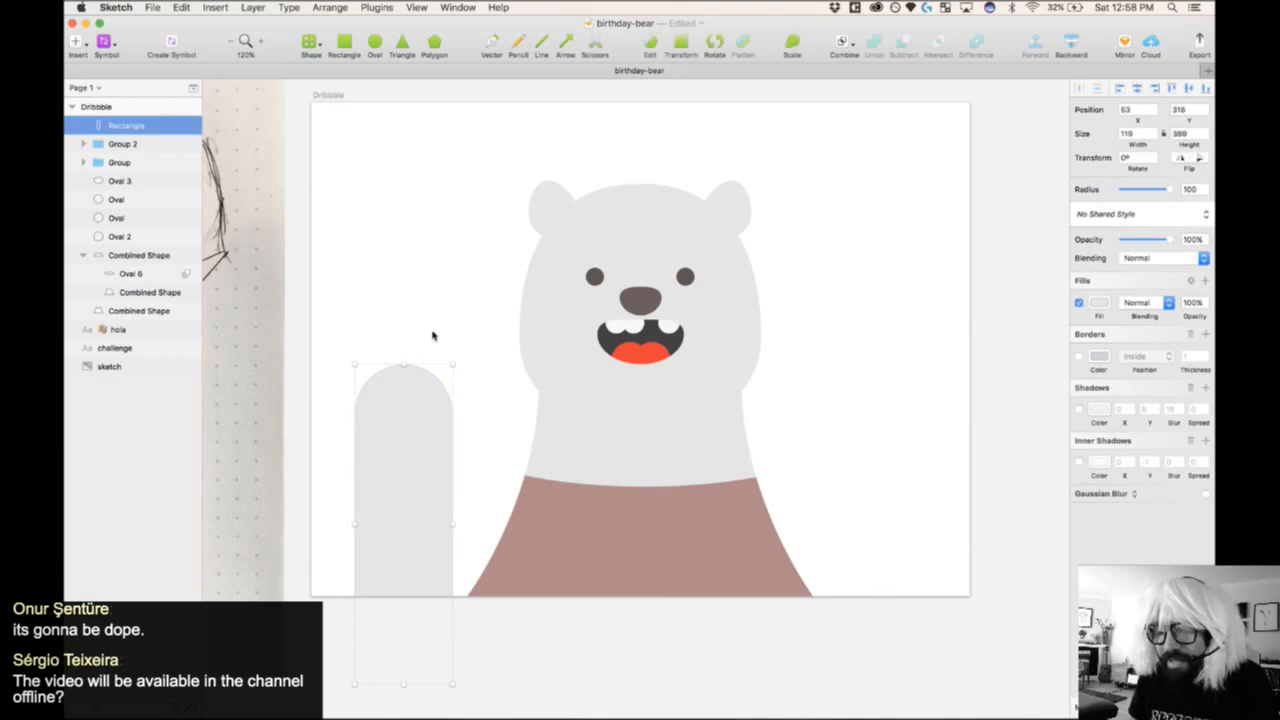
click(434, 316)
click(397, 424)
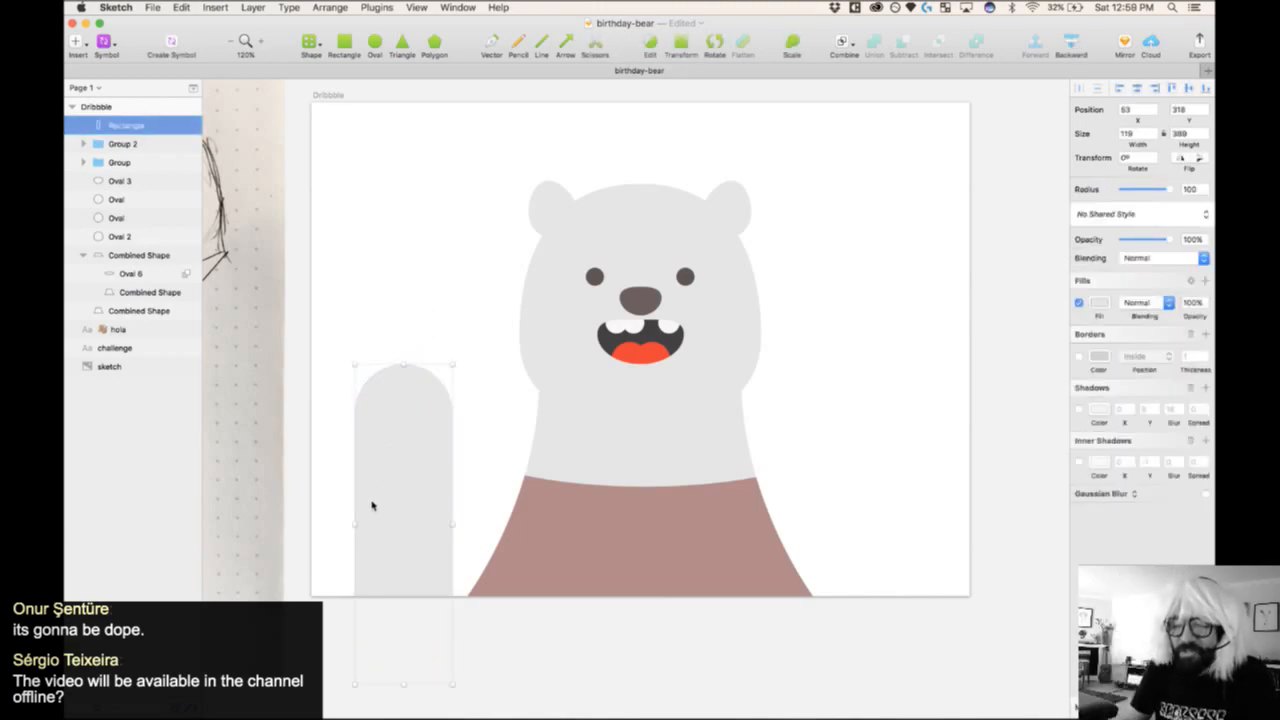
- Duplicate the arm 70 lower and fill the copy with the dark brown 735959 for the sleeve
drag(411, 463, 412, 521)
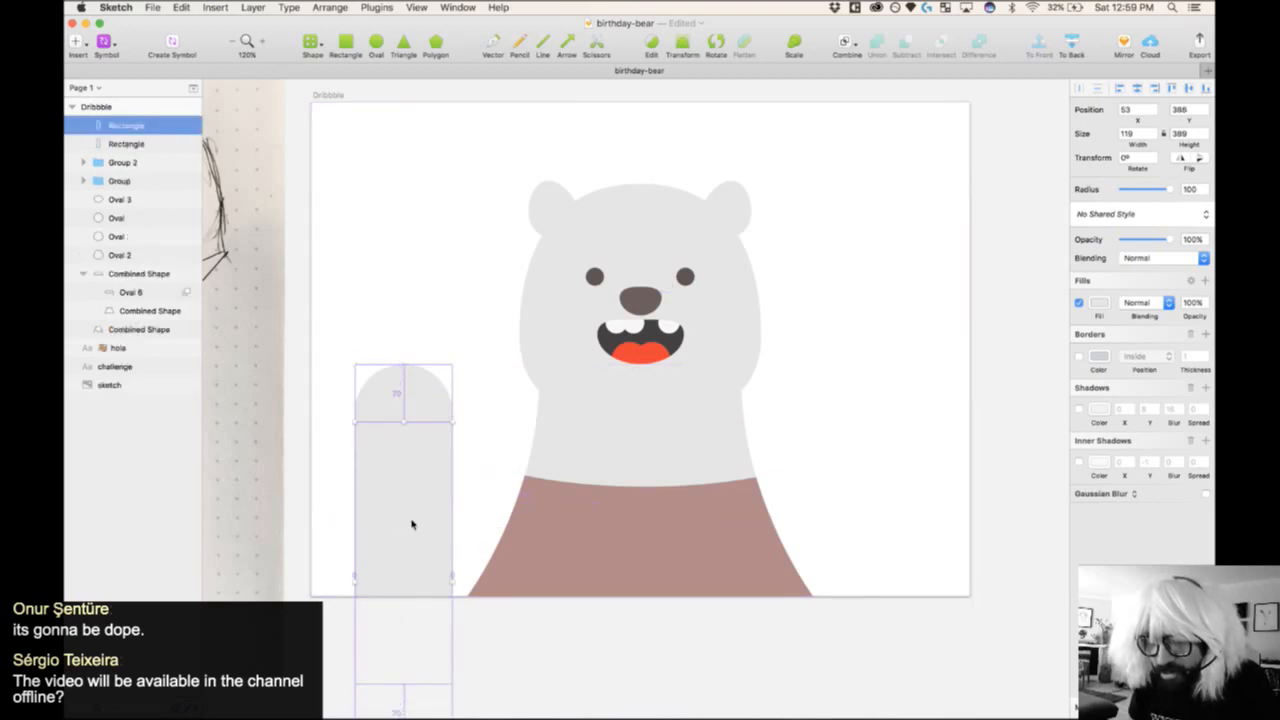
click(1099, 302)
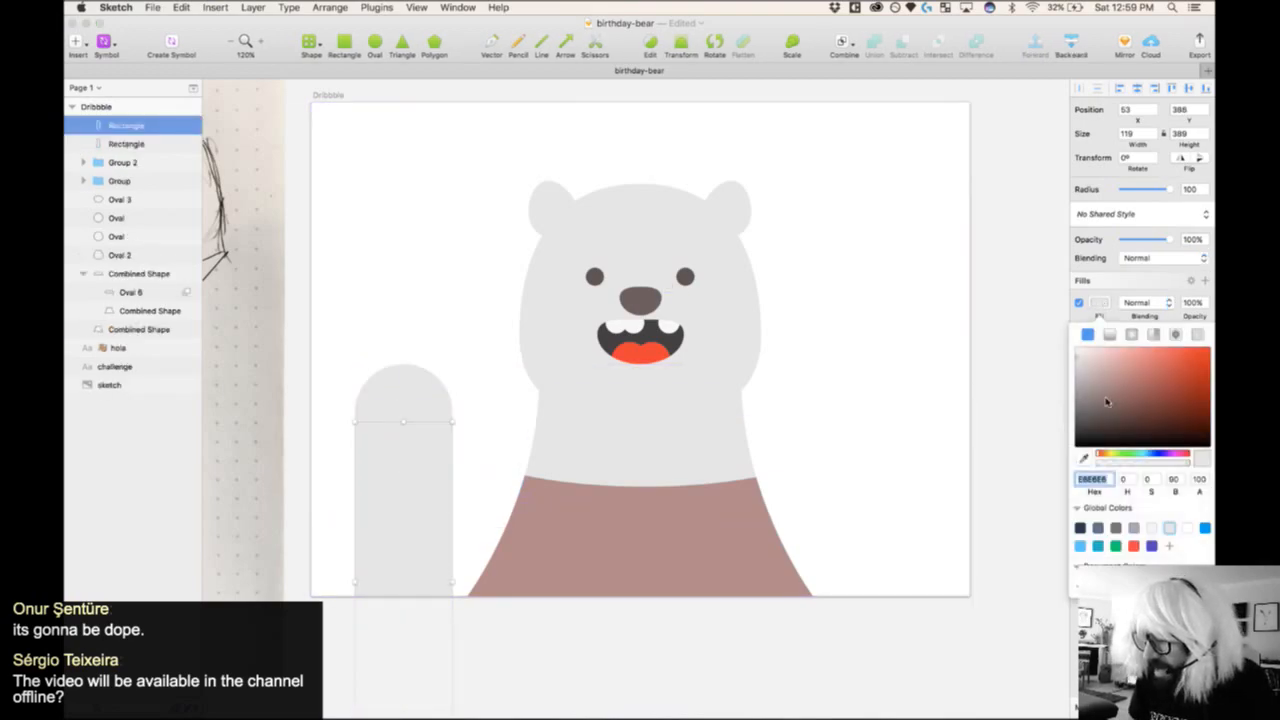
click(1107, 404)
click(418, 490)
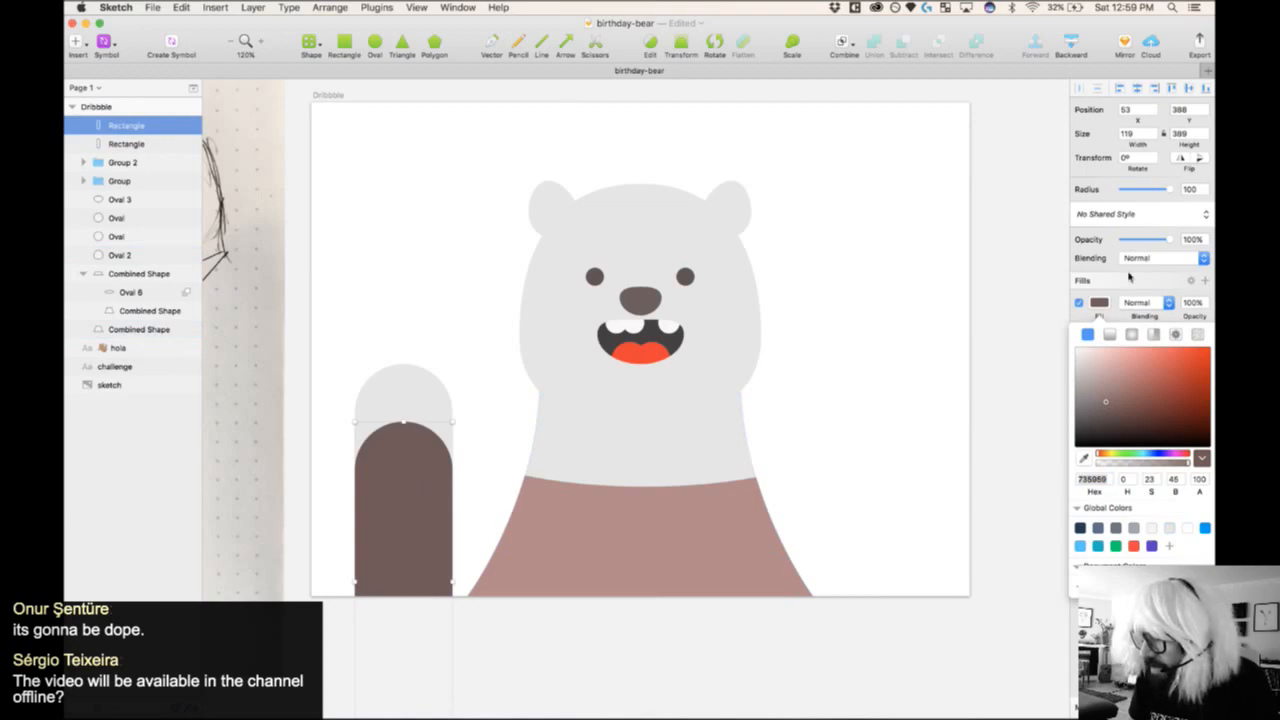
- Reset the sleeve copy's corner radius to 0 and move it down to about Y 453
drag(1160, 192, 1040, 194)
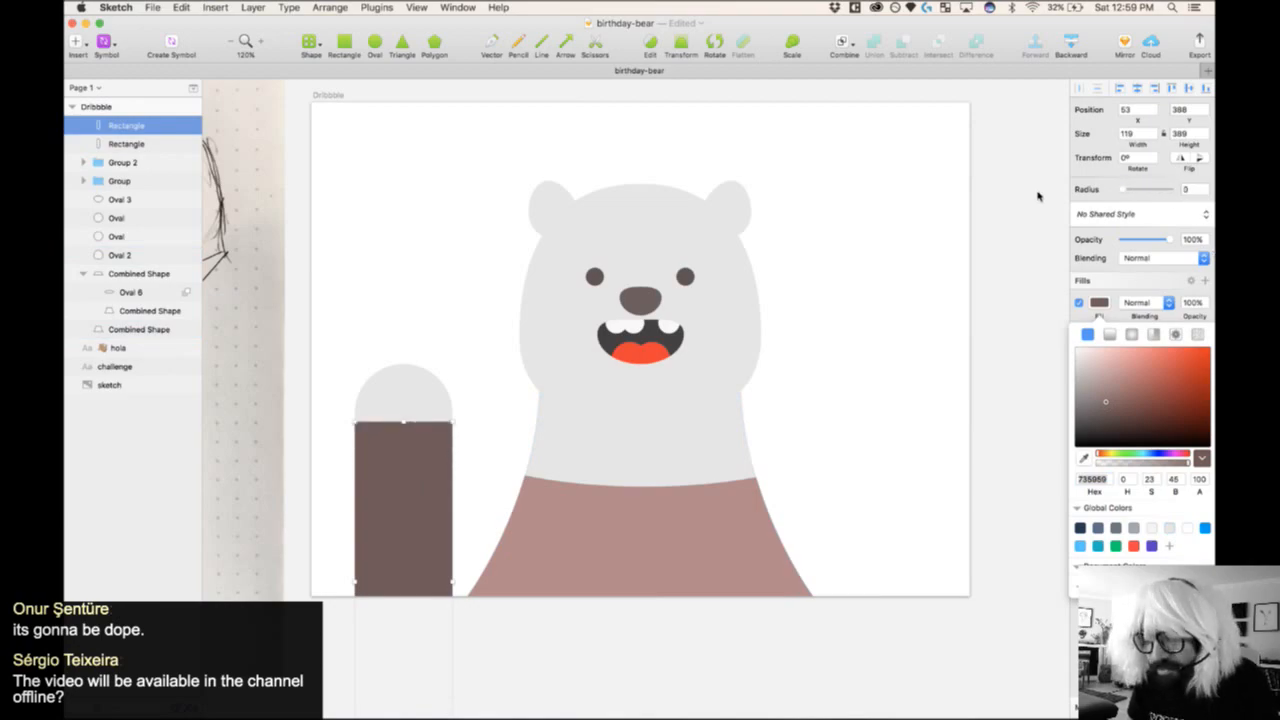
click(363, 243)
drag(421, 444, 423, 497)
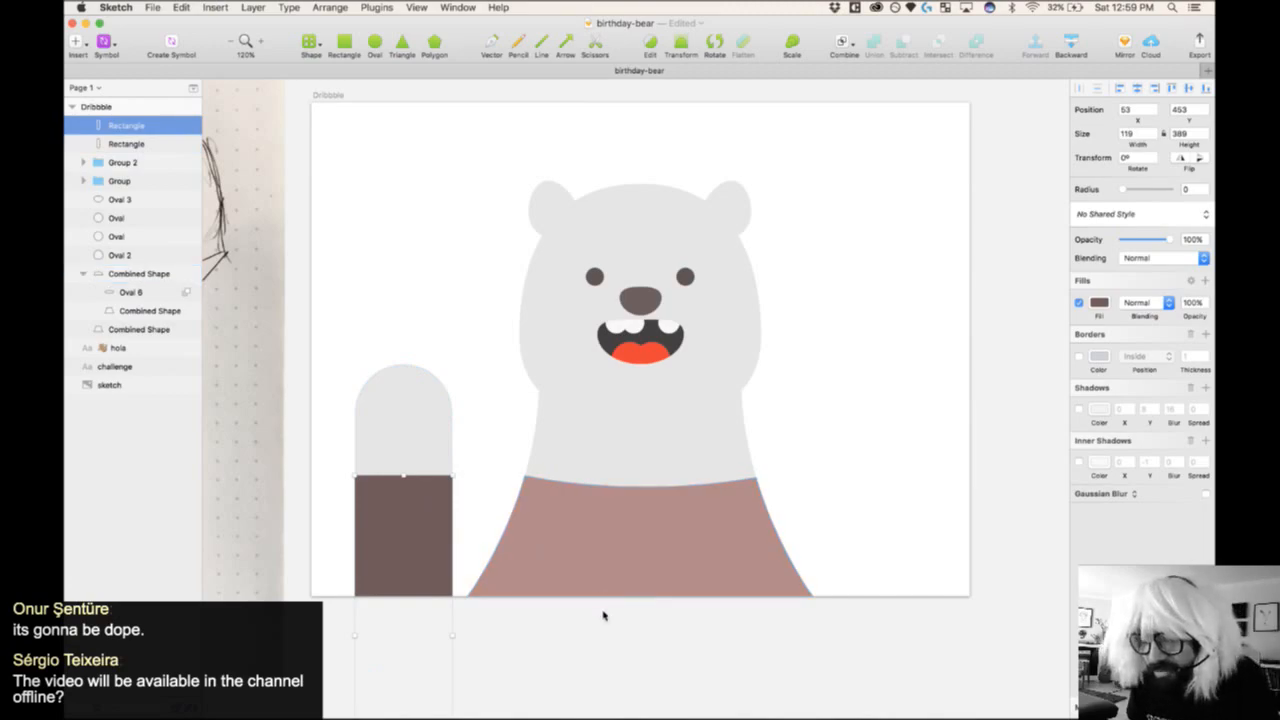
- Draw a circle about 56 in diameter on the light paw area above the sleeve
click(402, 418)
scroll(423, 270, down, 5)
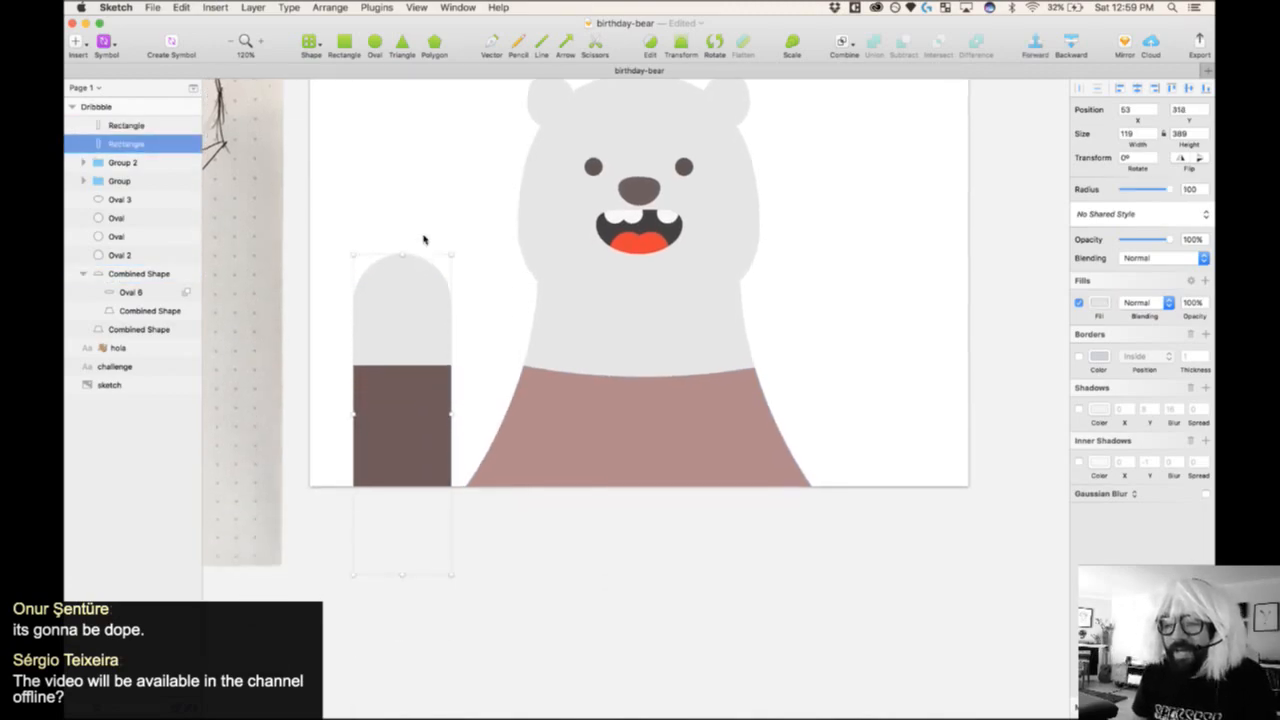
click(417, 432)
click(611, 585)
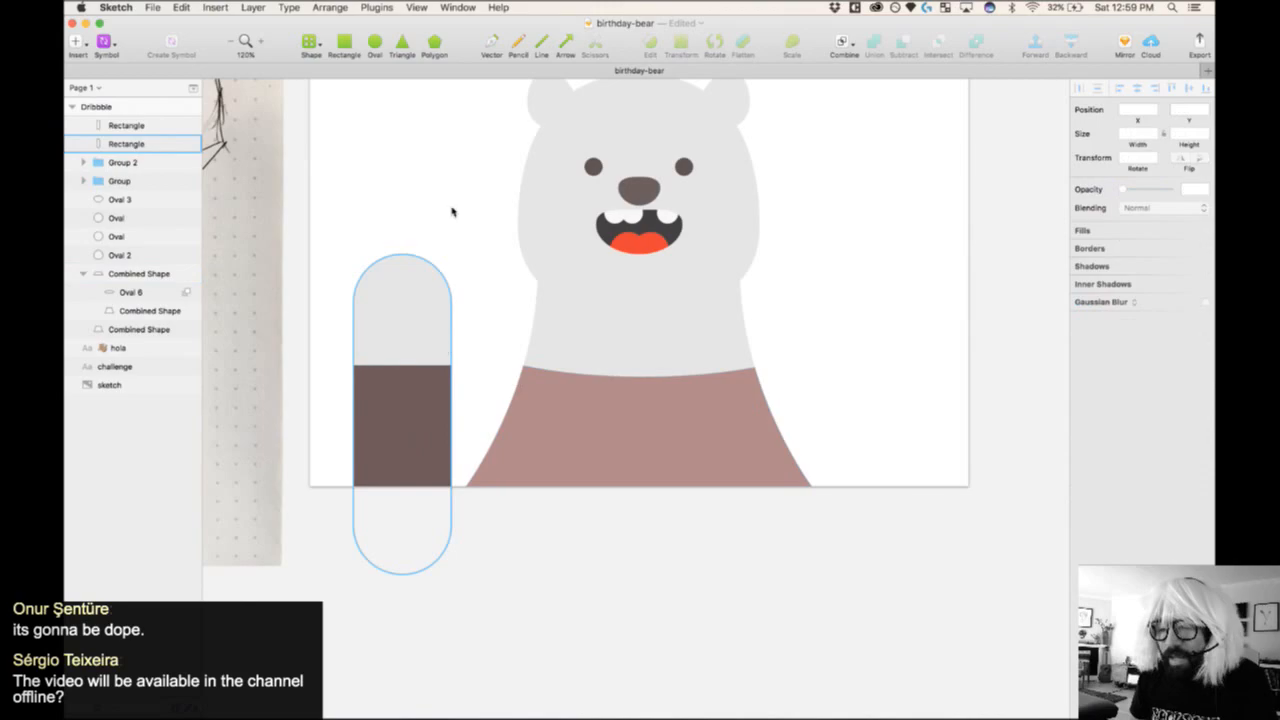
click(375, 44)
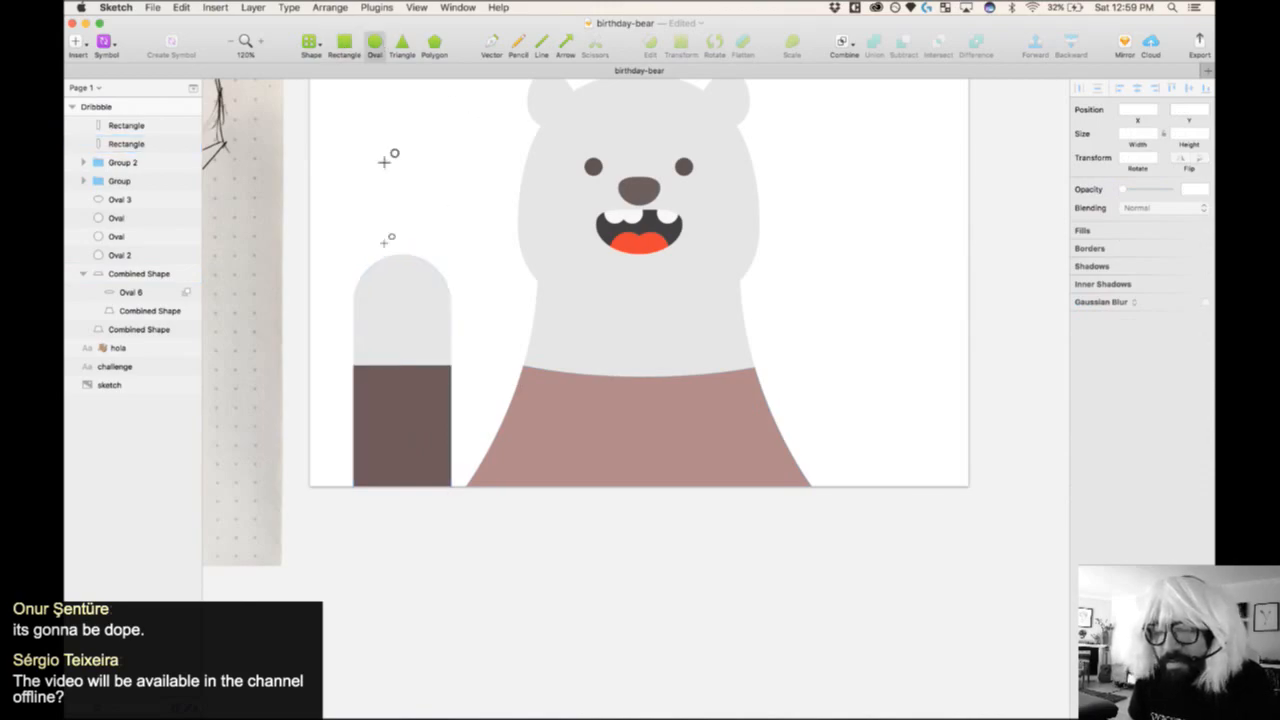
drag(380, 332, 421, 289)
key(alt)
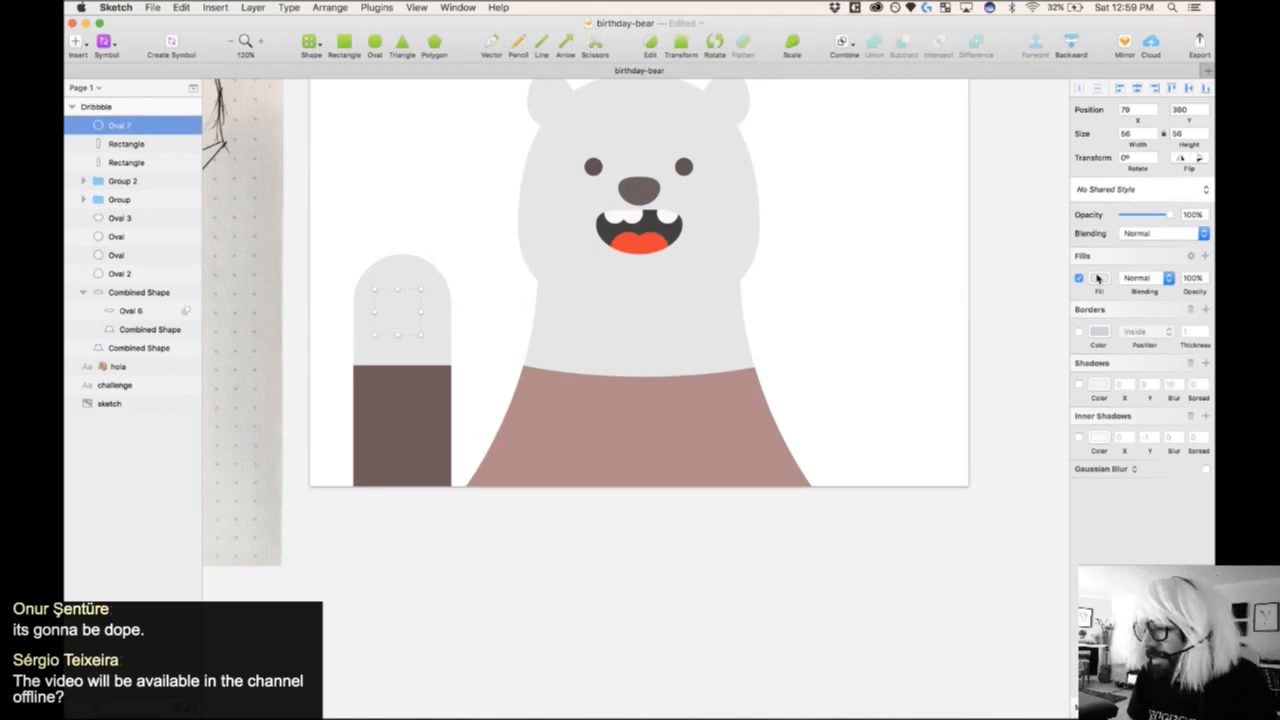
- Fill the paw circle with white and centre it horizontally on the arm
drag(1096, 336, 1034, 302)
key(Escape)
click(410, 307)
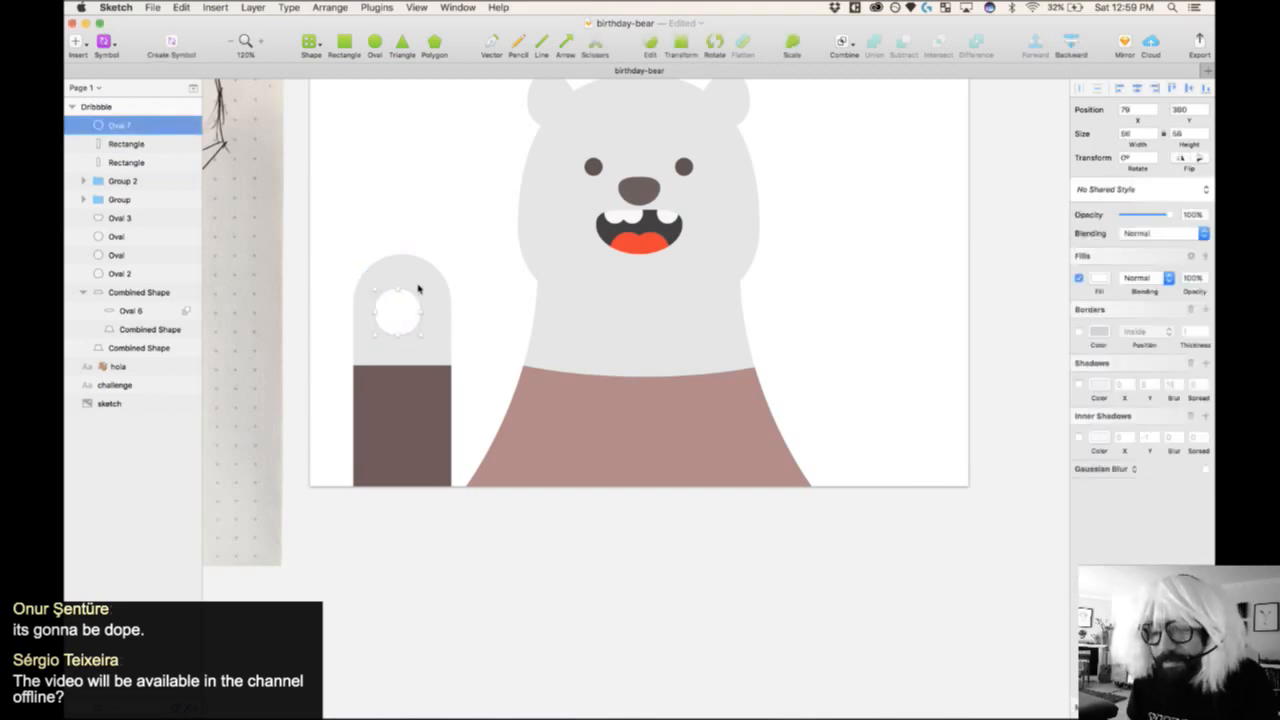
shift+click(430, 291)
click(1138, 88)
- Enlarge the white paw circle from its centre to about 68 in diameter and shift it slightly upward
drag(336, 221, 522, 521)
click(596, 269)
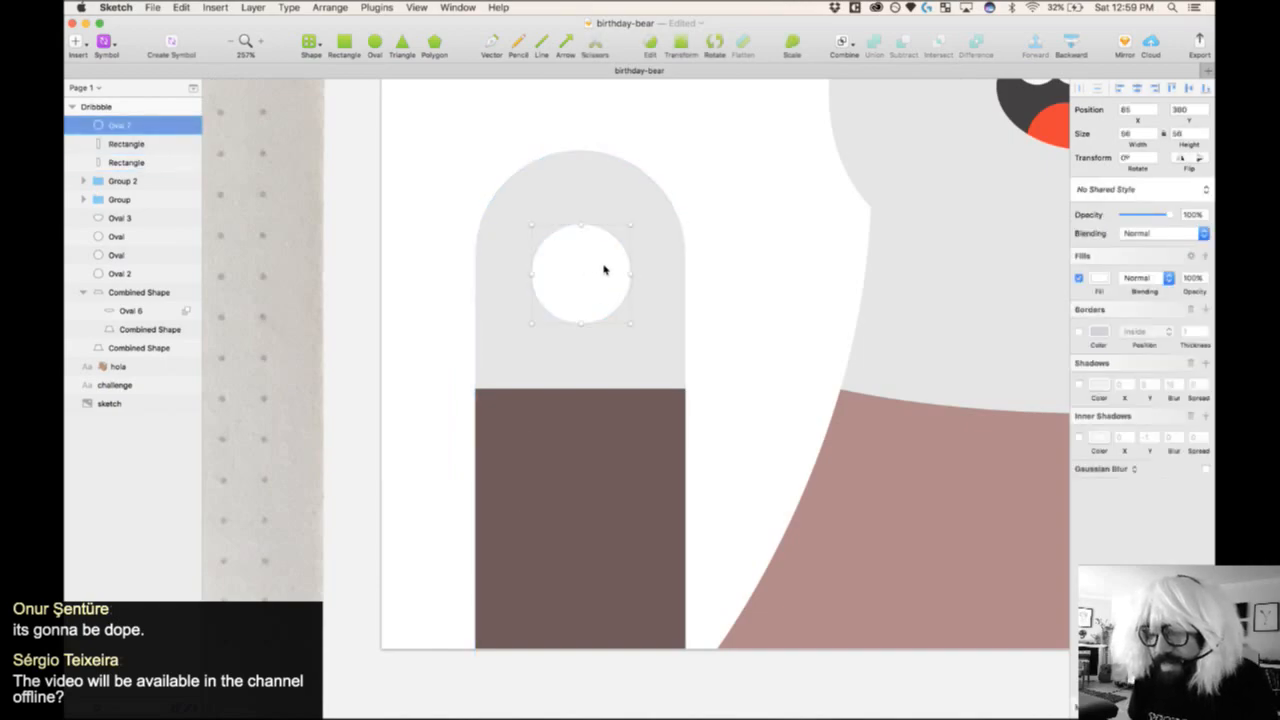
drag(631, 231, 657, 206)
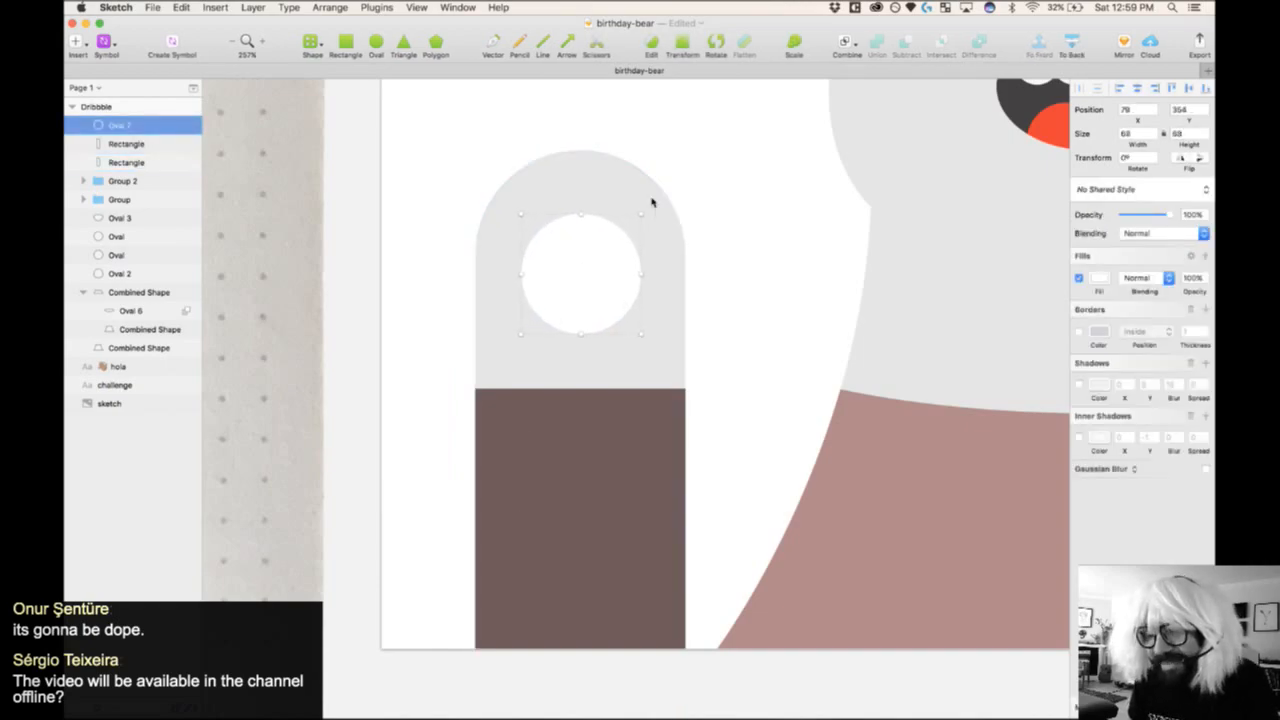
drag(614, 266, 612, 258)
click(700, 146)
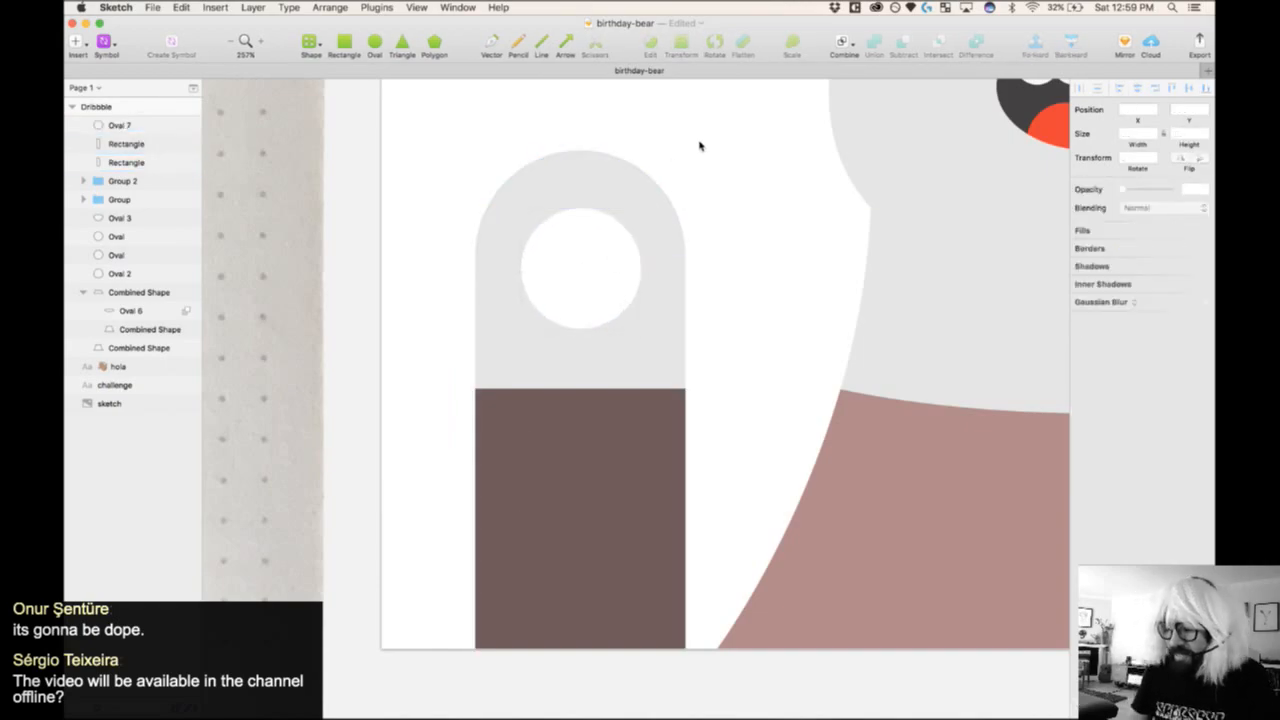
- Make a smaller white copy of the paw circle for the middle toe, overlapping the pad's upper edge
key(super+1)
key(z)
drag(528, 283, 773, 466)
click(543, 377)
drag(541, 379, 523, 364)
key(z)
drag(640, 251, 414, 505)
- Copy the middle toe circle to both sides of the pad, slightly lower, to complete the three-toed paw print
drag(731, 309, 667, 401)
key(Delete)
click(657, 381)
drag(729, 309, 597, 385)
alt+drag(595, 386, 782, 379)
click(767, 203)
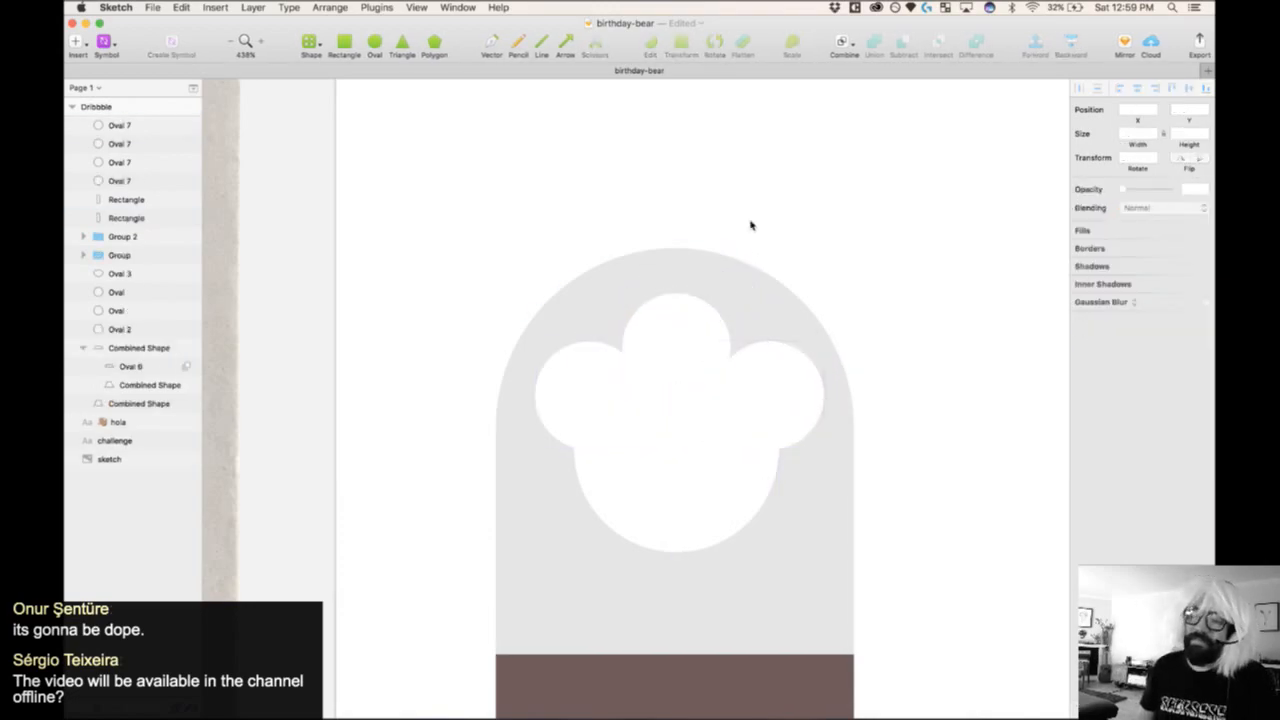
click(718, 272)
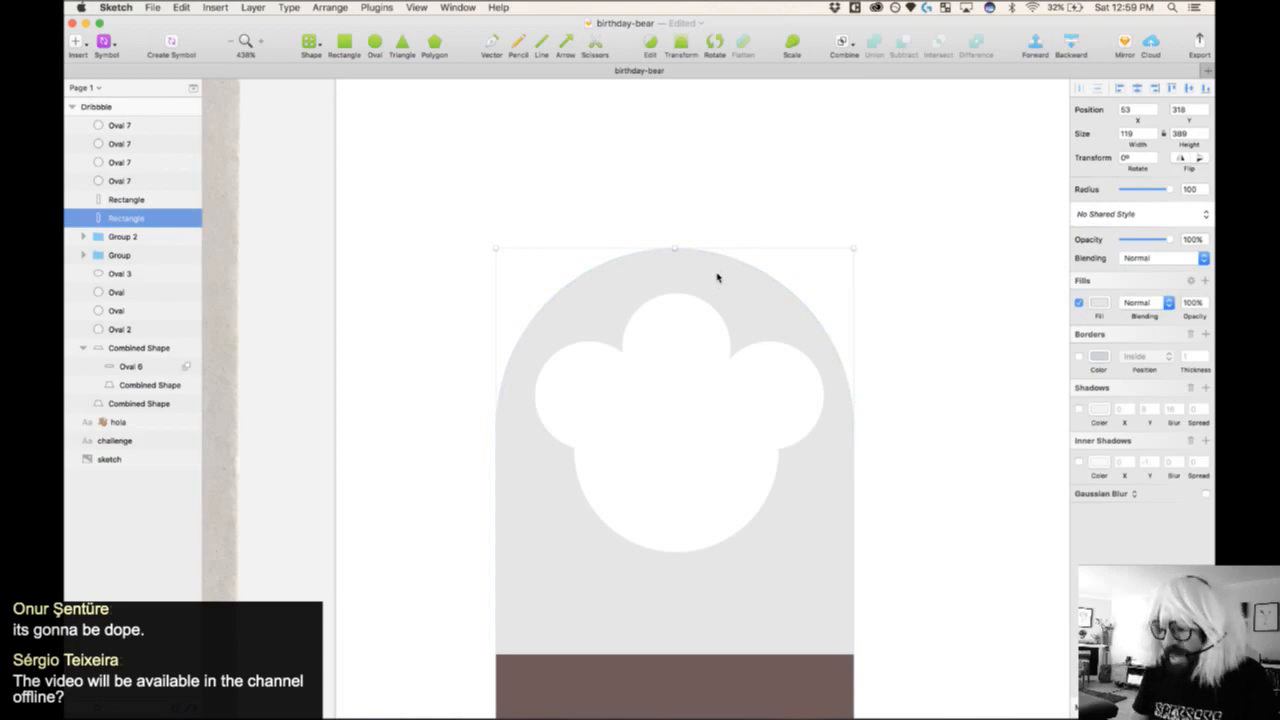
key(super+0)
click(680, 290)
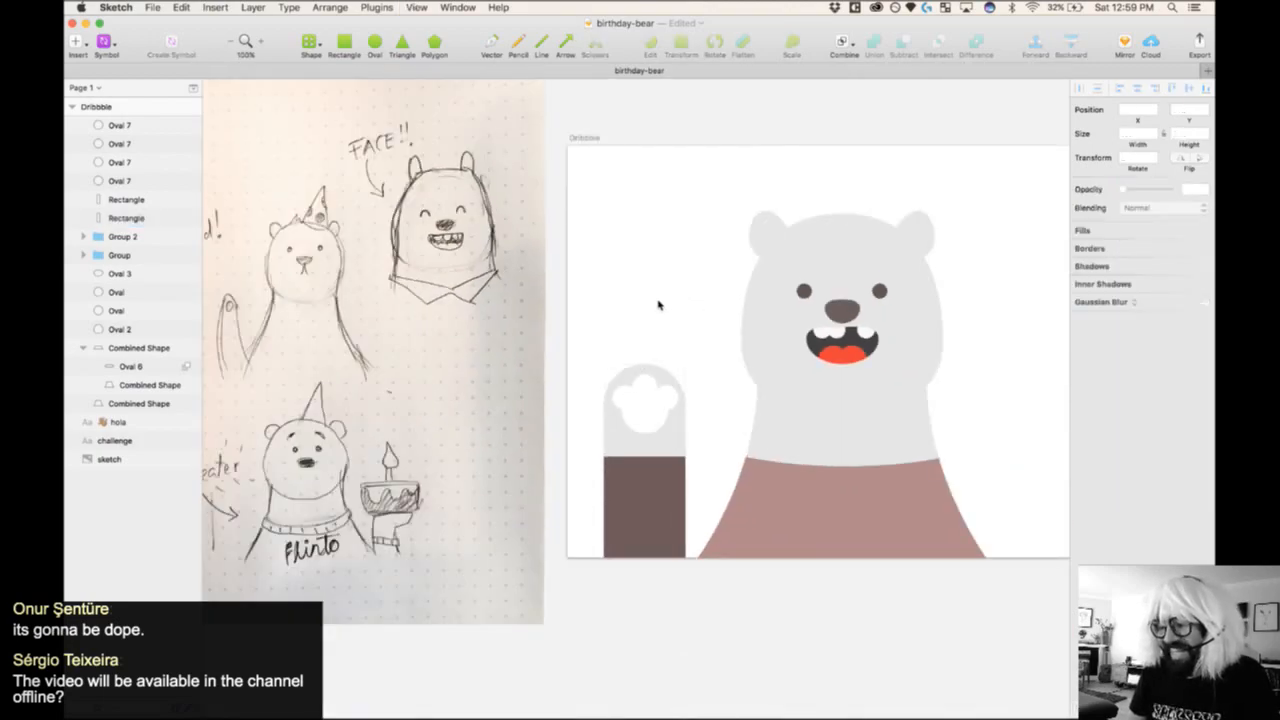
- Group the four white paw circles without including the arm rectangle
drag(584, 311, 785, 624)
drag(660, 165, 425, 354)
shift+click(534, 345)
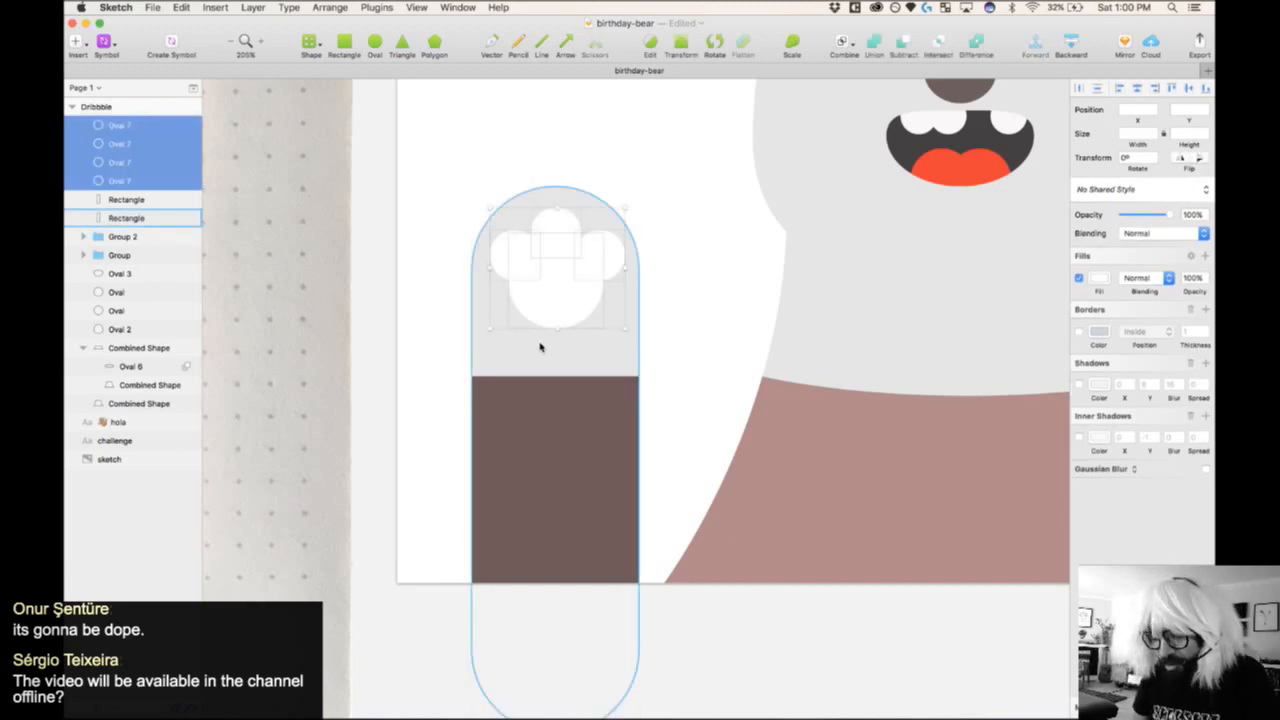
key(super+g)
- Scale the paw print group down slightly and centre it horizontally on the arm
drag(622, 211, 609, 224)
shift+click(581, 199)
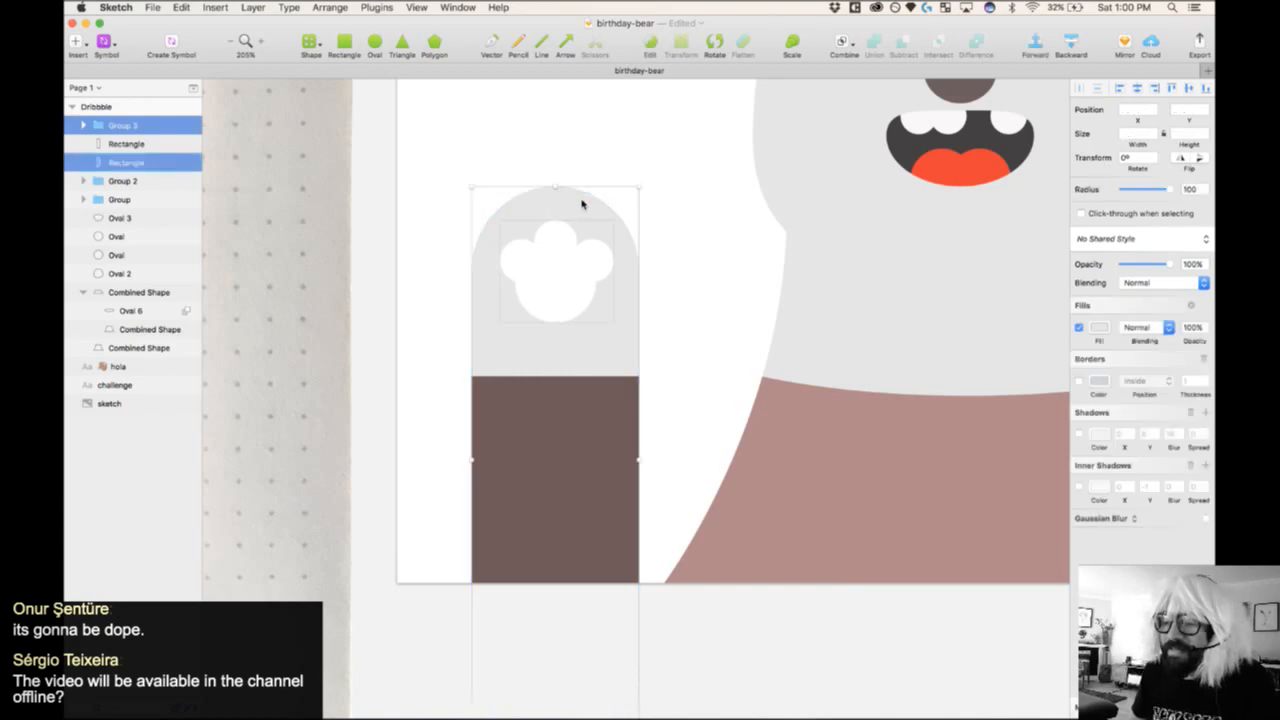
click(1128, 87)
click(545, 154)
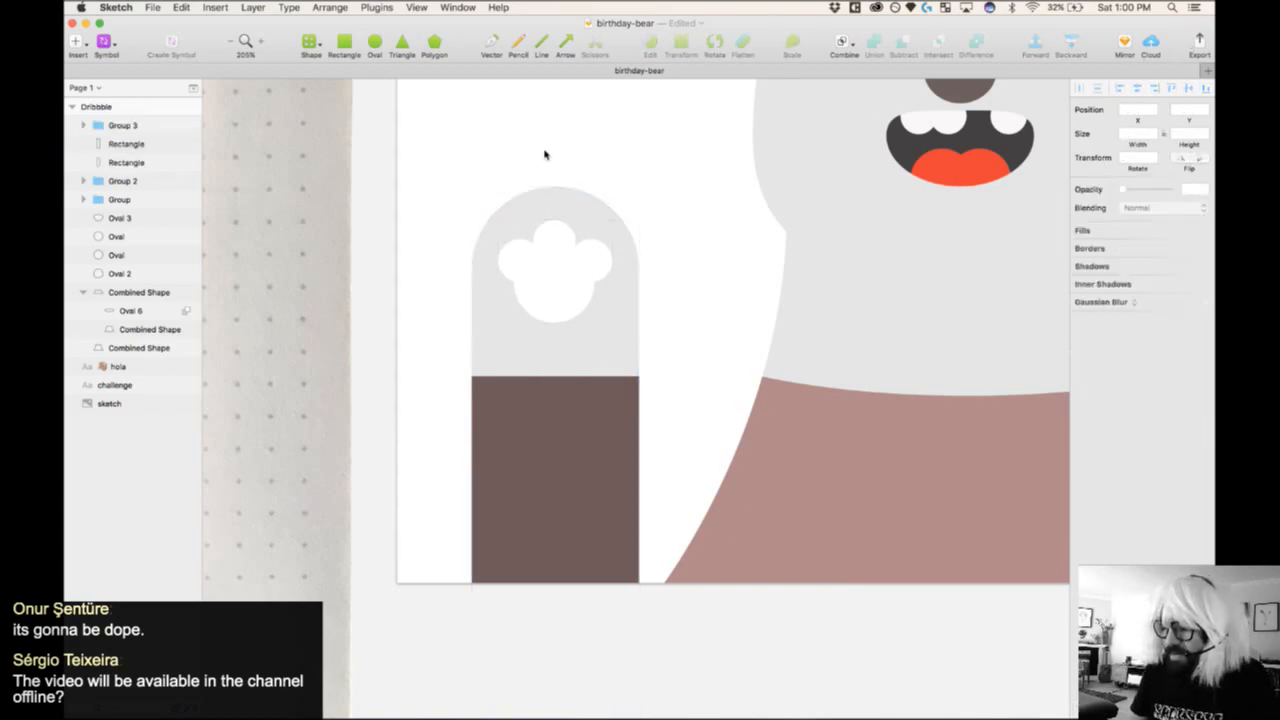
- Rename the paw print group as paw-circles
key(super+minus)
key(super+minus)
key(z)
drag(527, 197, 797, 540)
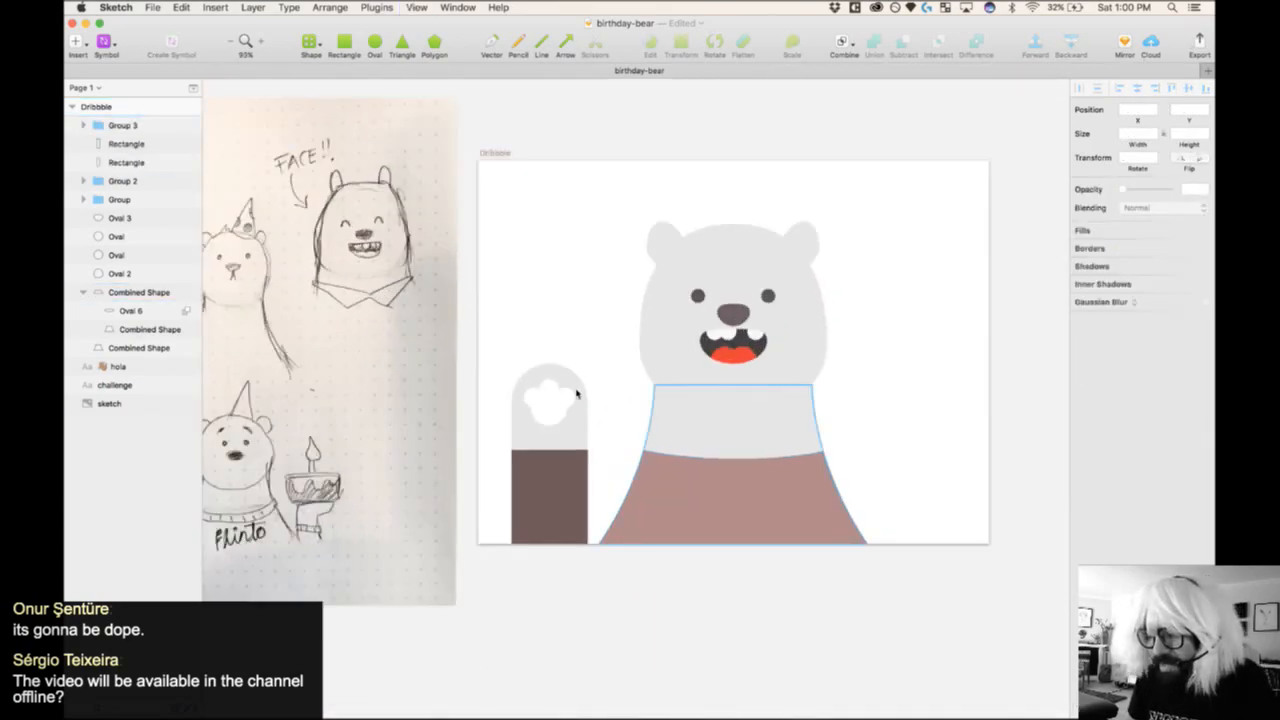
click(560, 400)
double_click(124, 126)
text(Paw-circles)
key(Return)
click(603, 358)
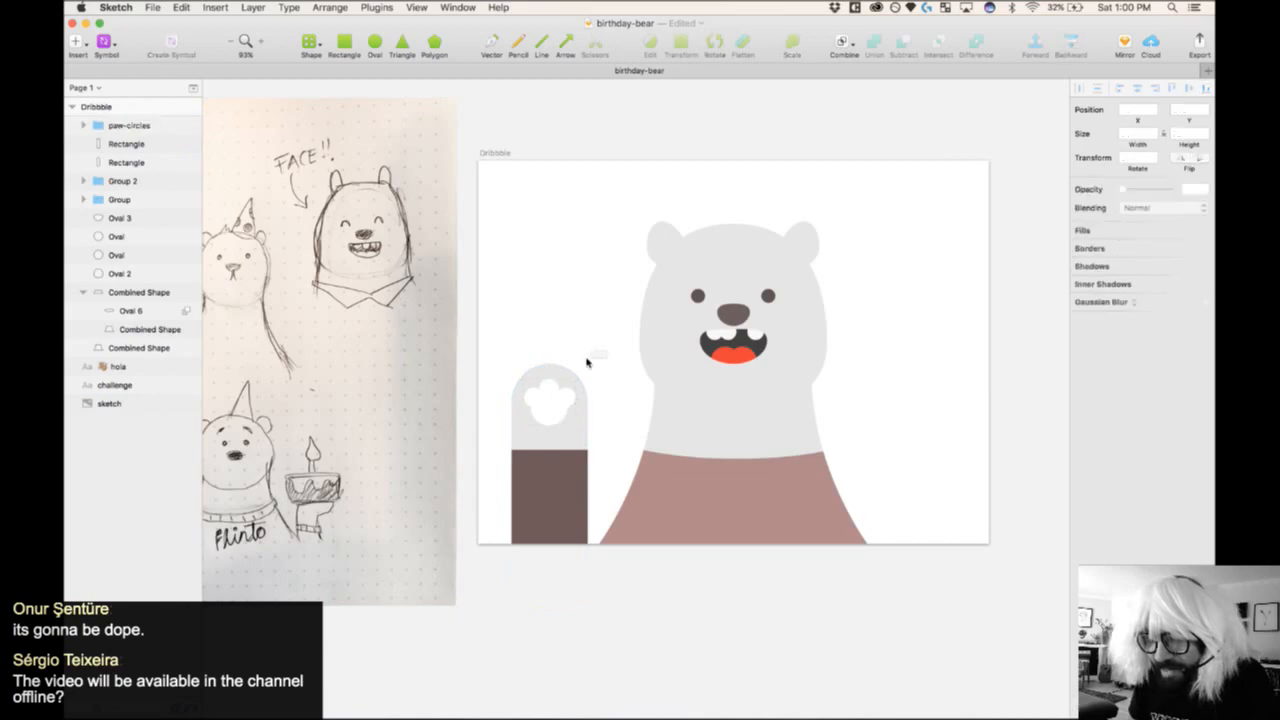
- Rename the rounded light rectangle as arm and the dark brown sleeve rectangle as arm-sweater
click(558, 373)
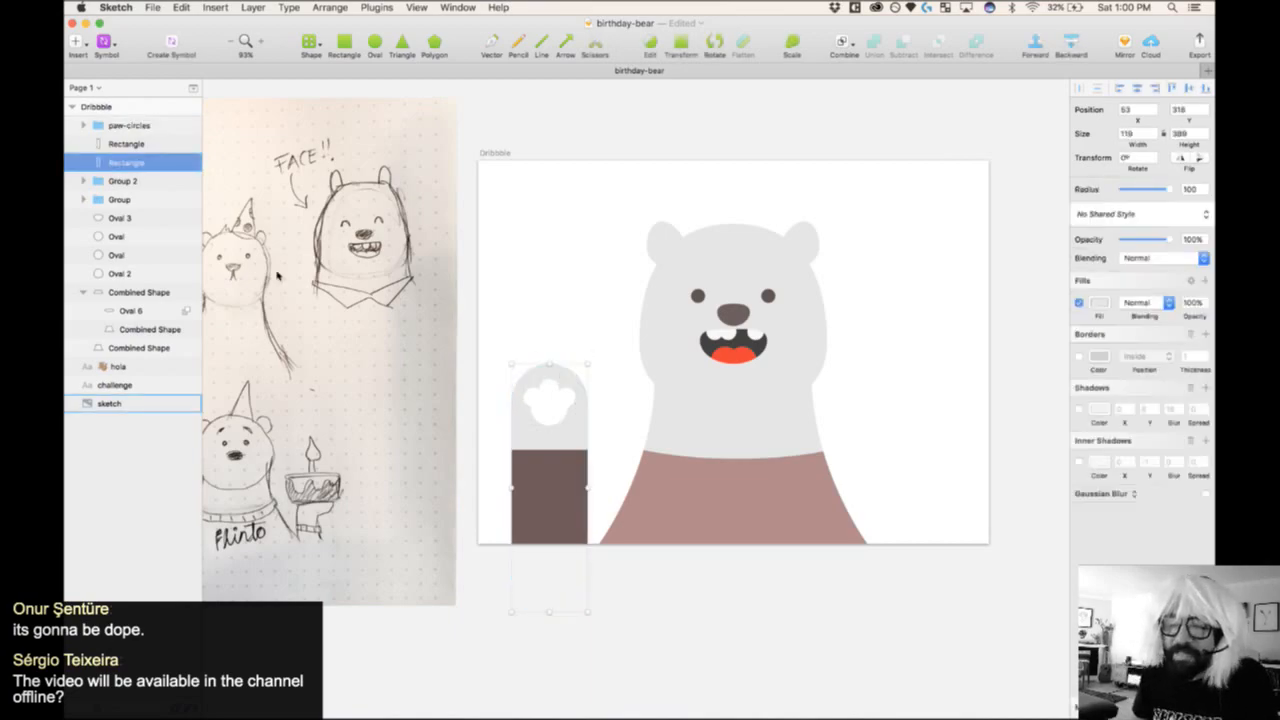
double_click(130, 165)
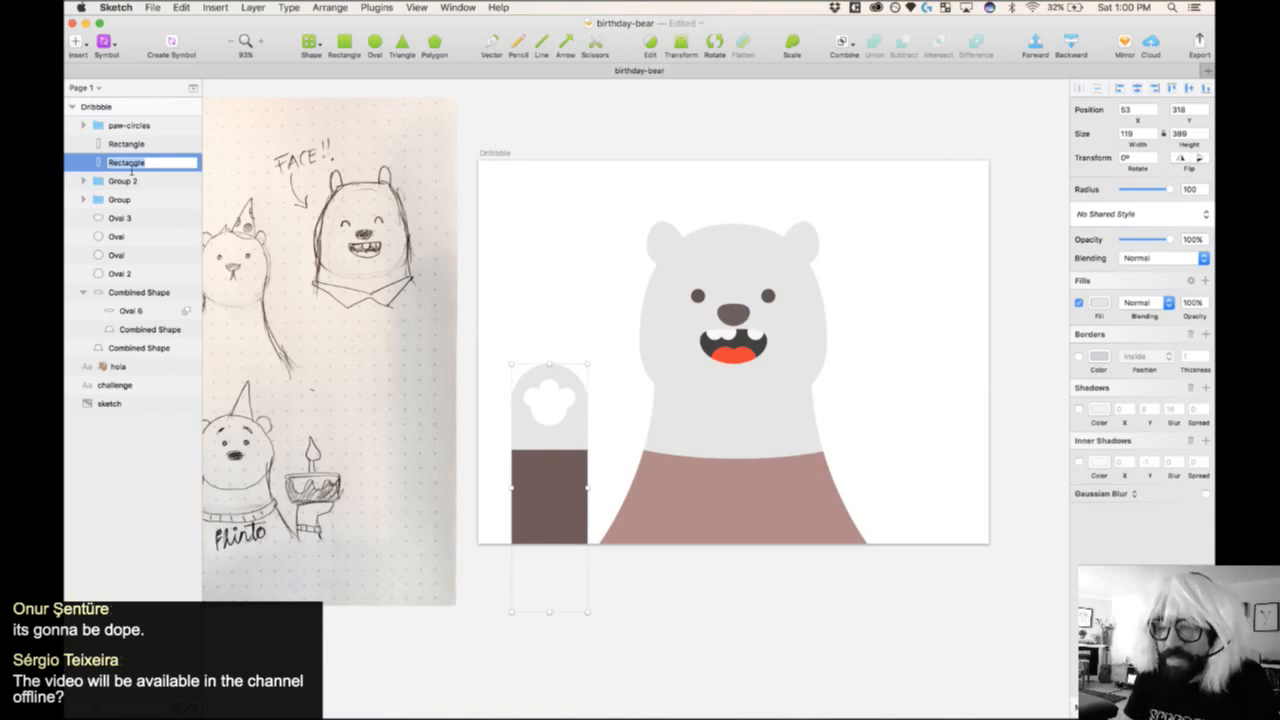
text(arm)
key(Return)
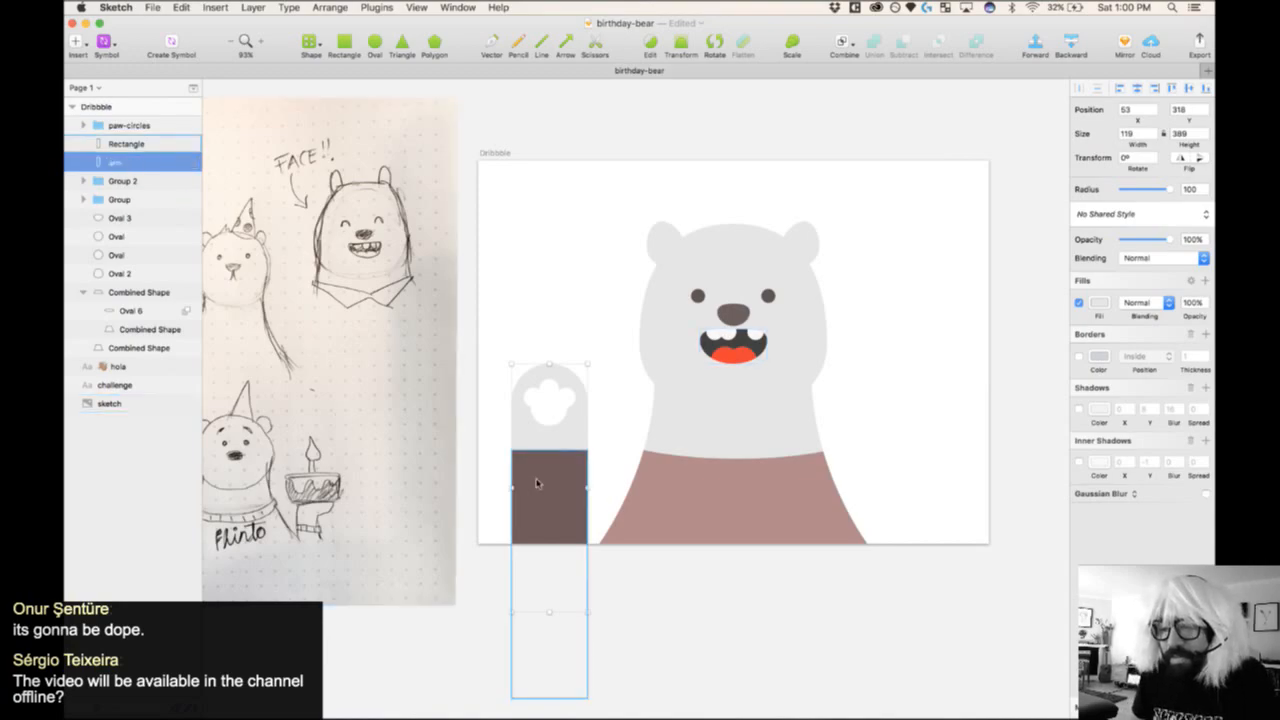
click(541, 488)
double_click(130, 145)
text(arm-sweater)
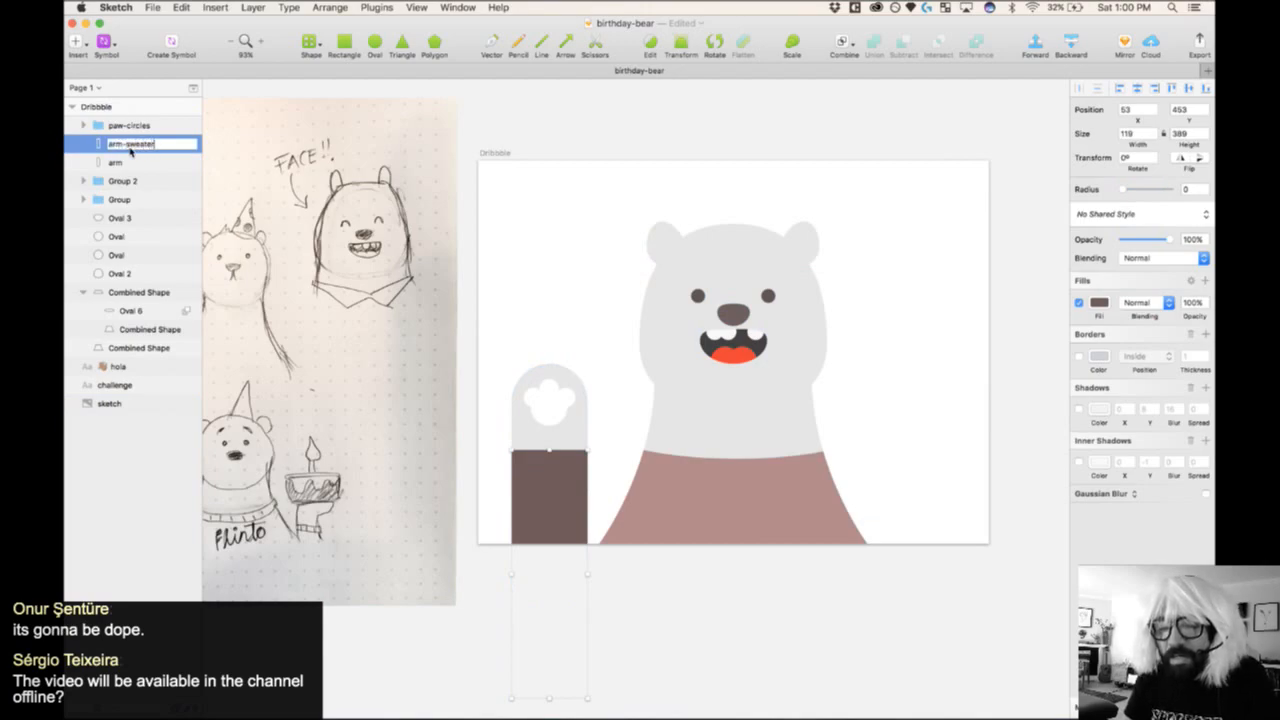
key(Return)
- Group the paw circles, sleeve and arm layers and name the group arm
drag(511, 306, 568, 518)
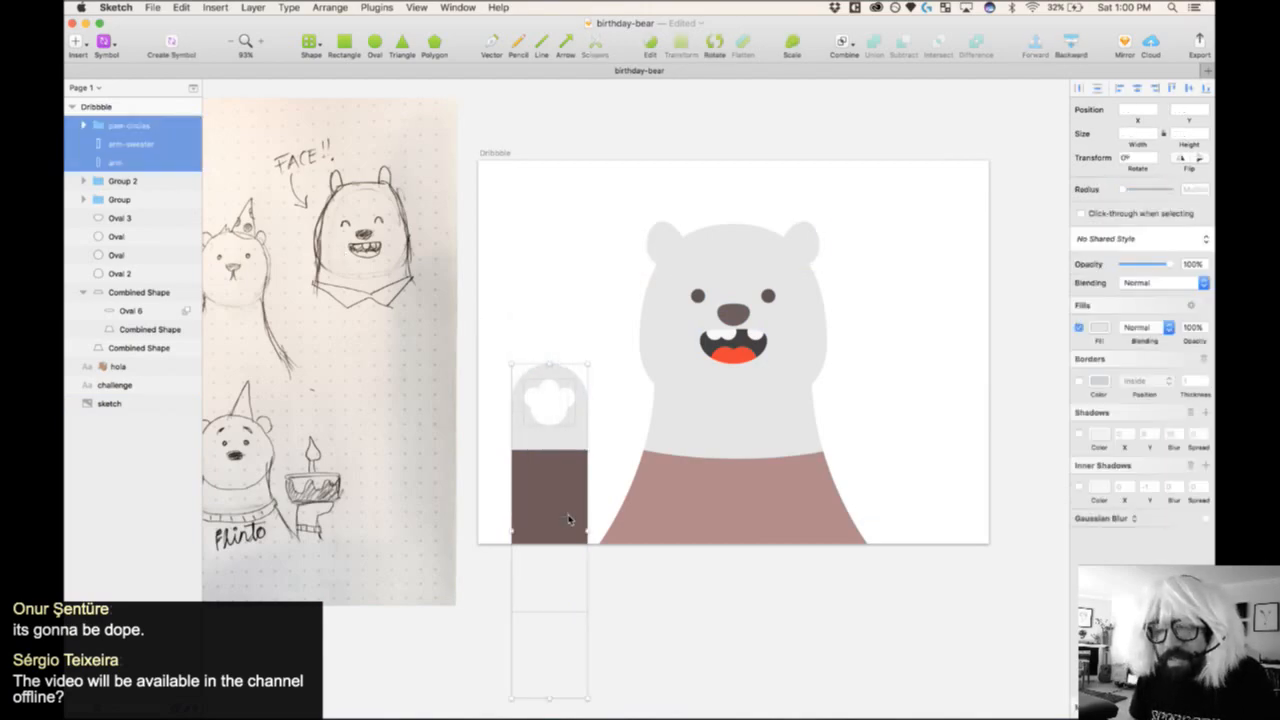
key(super+g)
double_click(128, 131)
text(arm)
key(Return)
drag(565, 487, 681, 413)
key(super+z)
- Rename the dusty pink combined shape as sweater
click(749, 502)
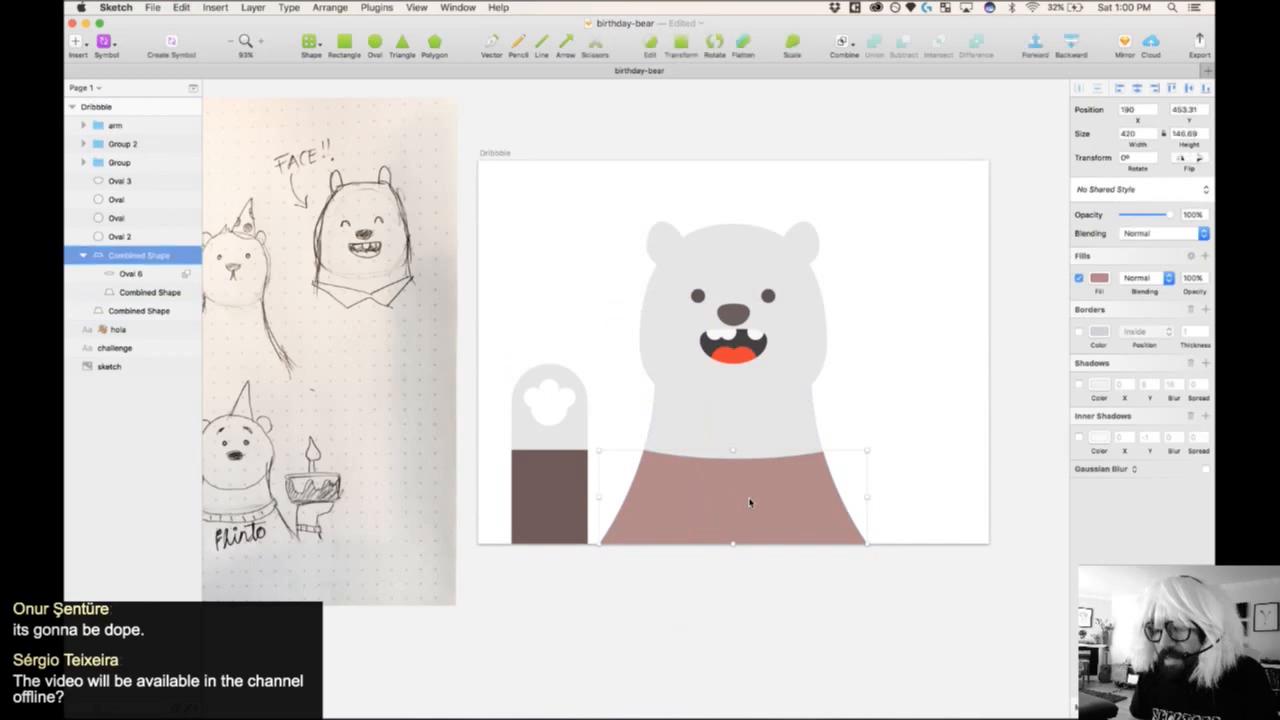
scroll(844, 338, down, 3)
key(z)
drag(926, 240, 547, 558)
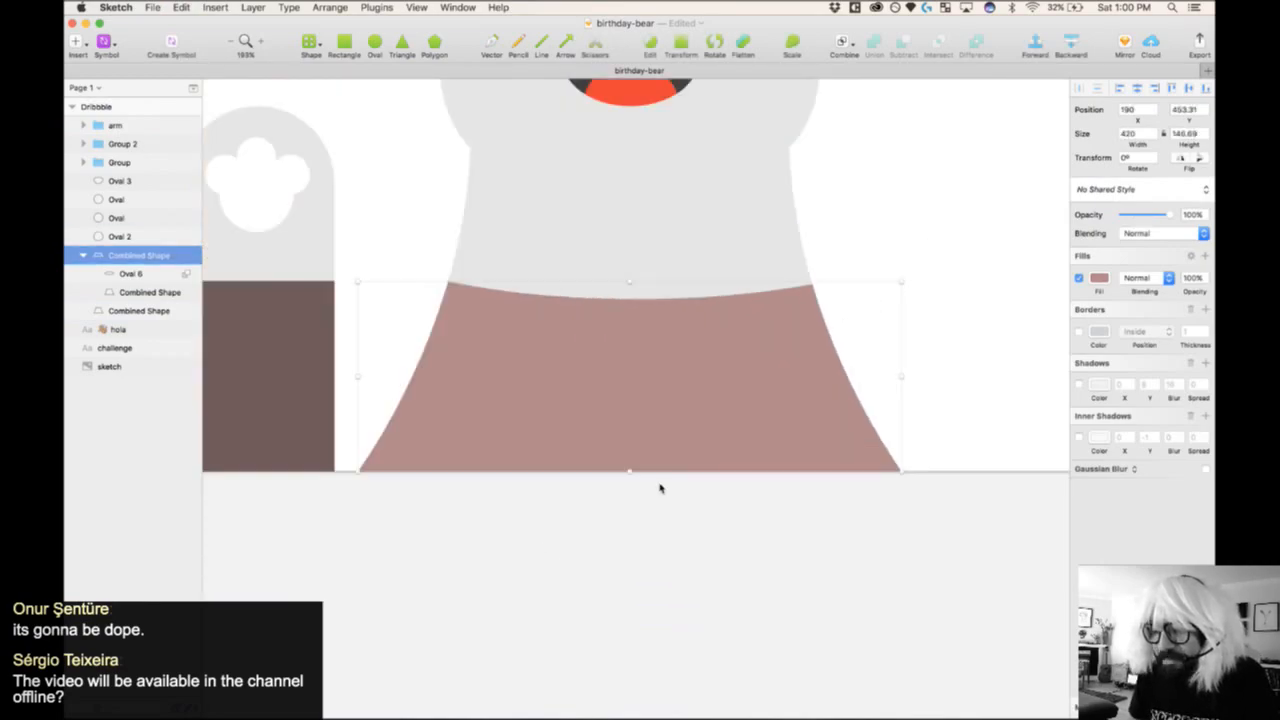
double_click(127, 256)
text(sw)
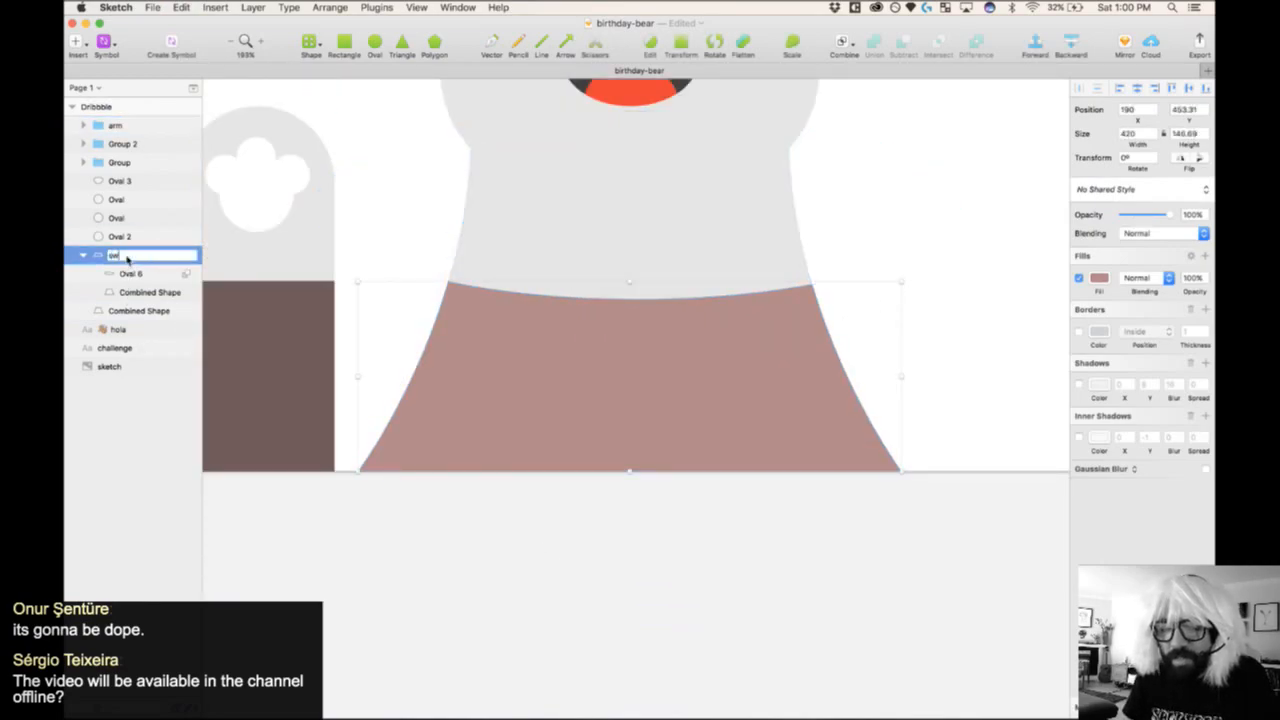
text(eater)
key(Return)
click(1028, 366)
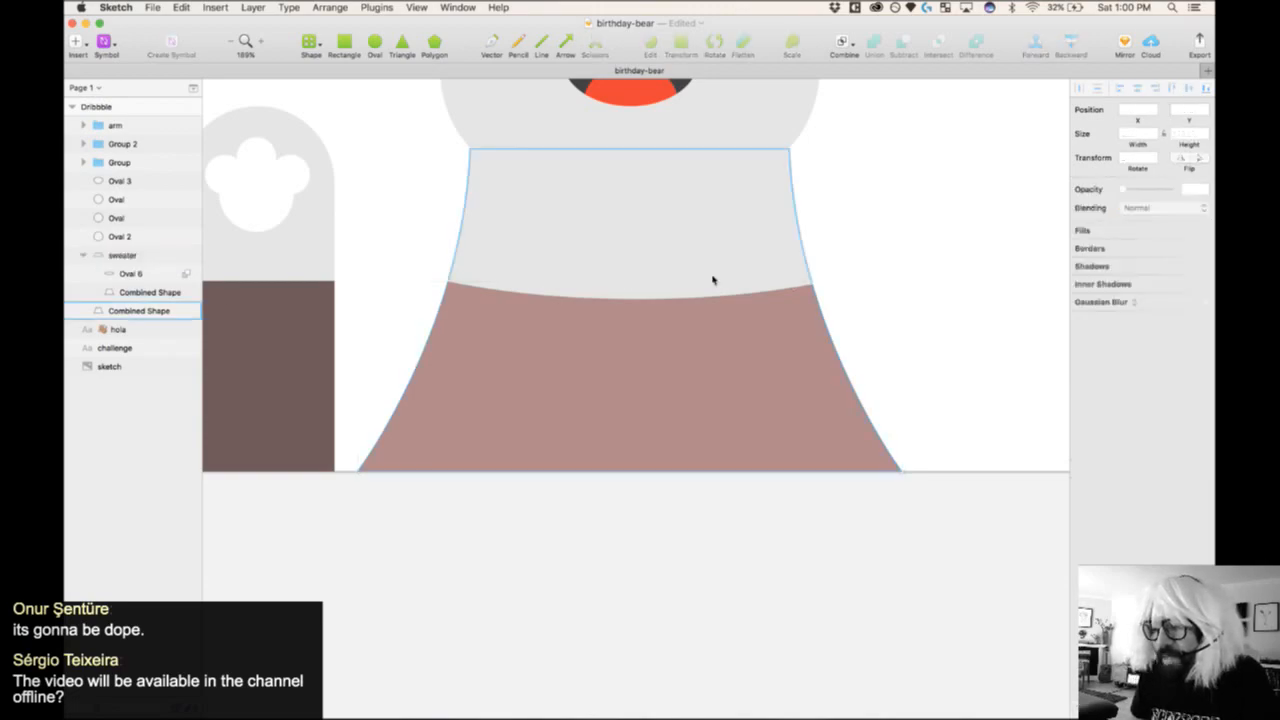
- Rename the light grey combined shape behind the sweater as body
click(687, 273)
double_click(139, 313)
text(body)
key(Return)
click(926, 240)
key(super+0)
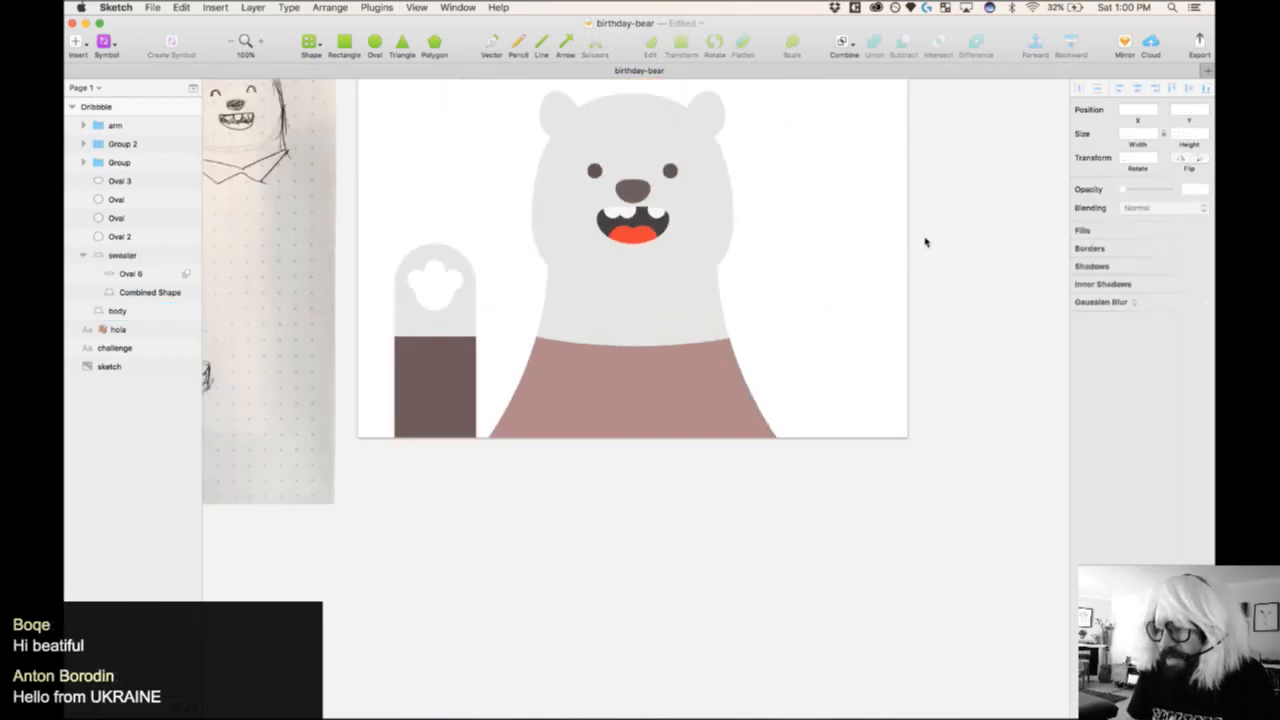
- Rename the bear's large head oval as face
drag(544, 290, 500, 300)
click(556, 323)
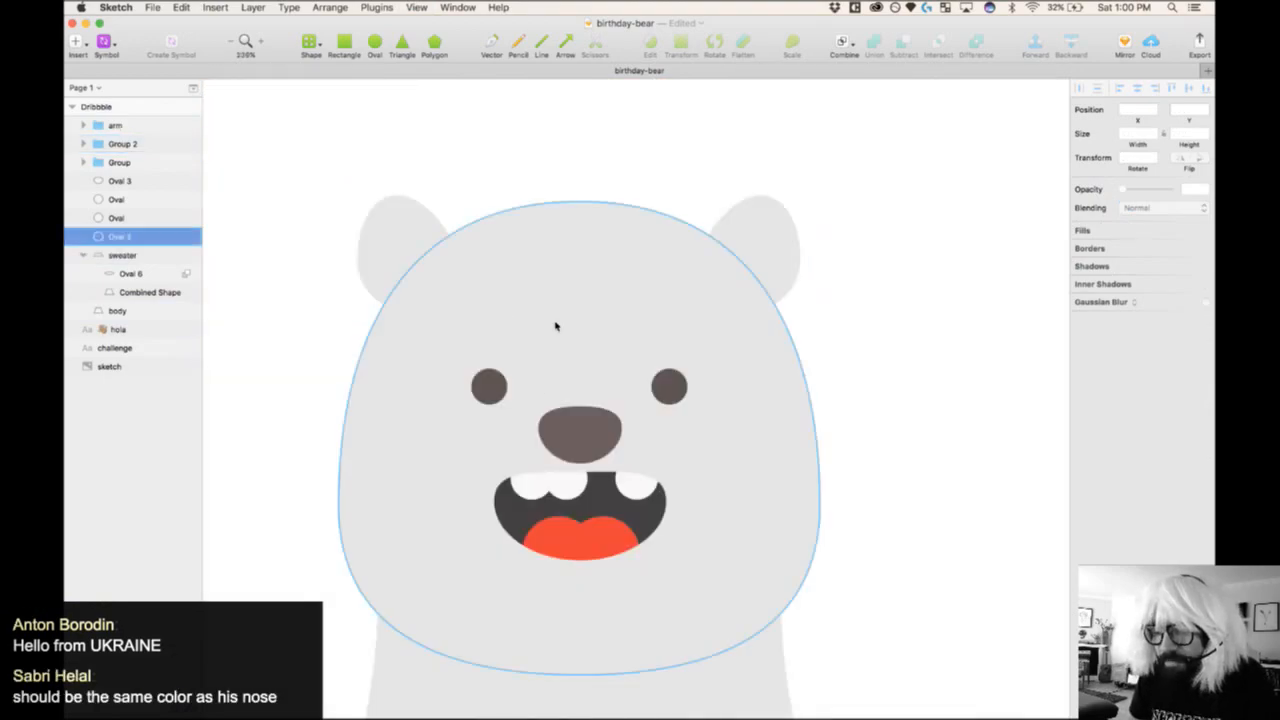
double_click(118, 236)
text(face)
key(Return)
- Rename the group containing both ears as ears and the nose oval as nose
click(378, 260)
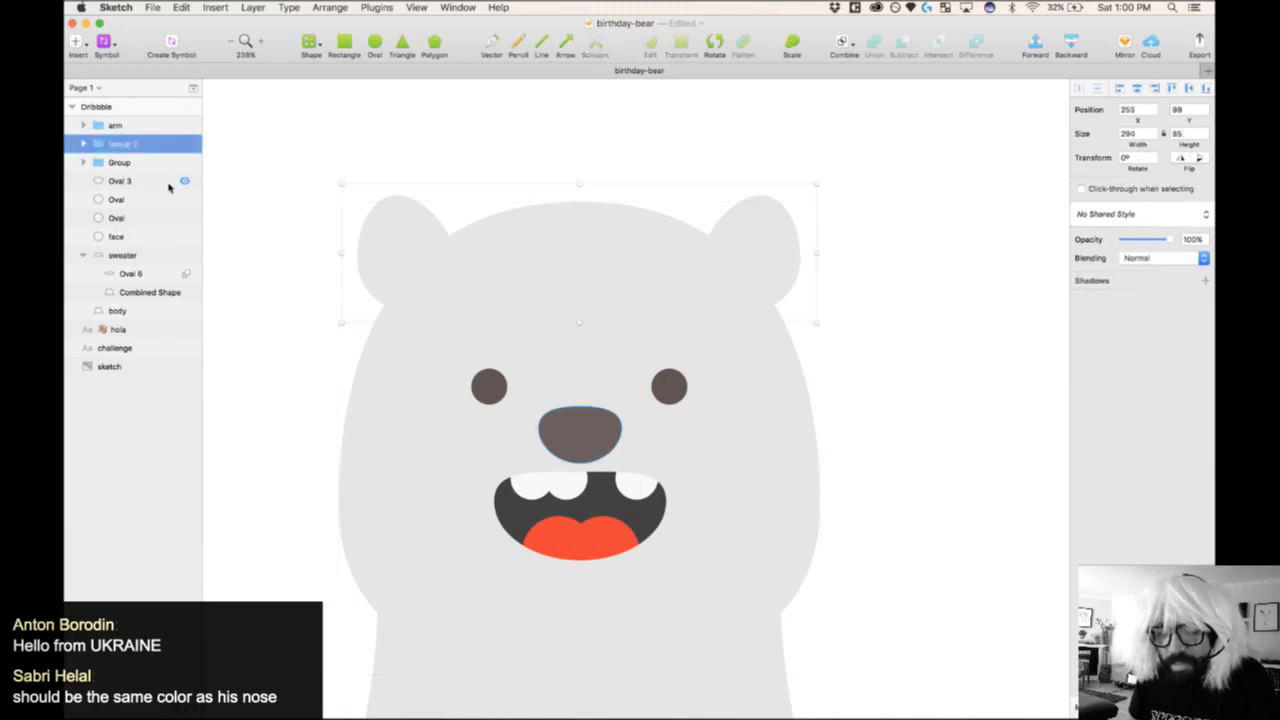
double_click(124, 146)
text(ears)
key(Return)
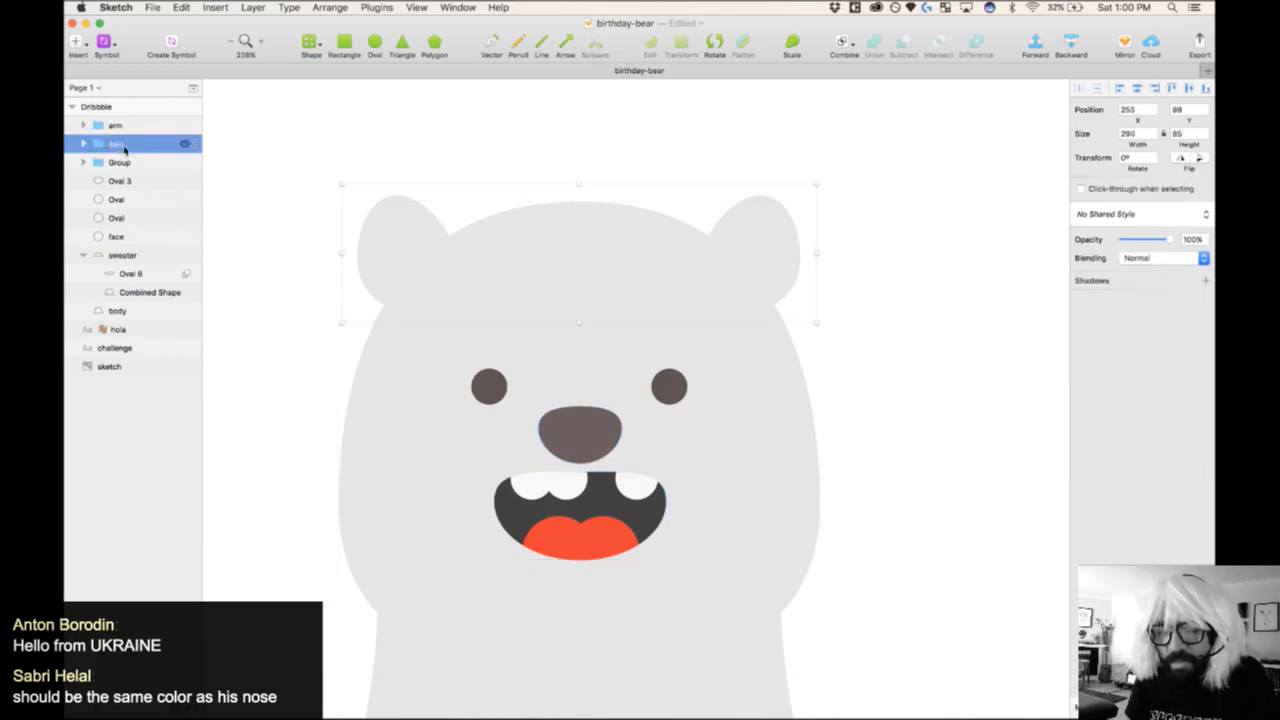
click(586, 428)
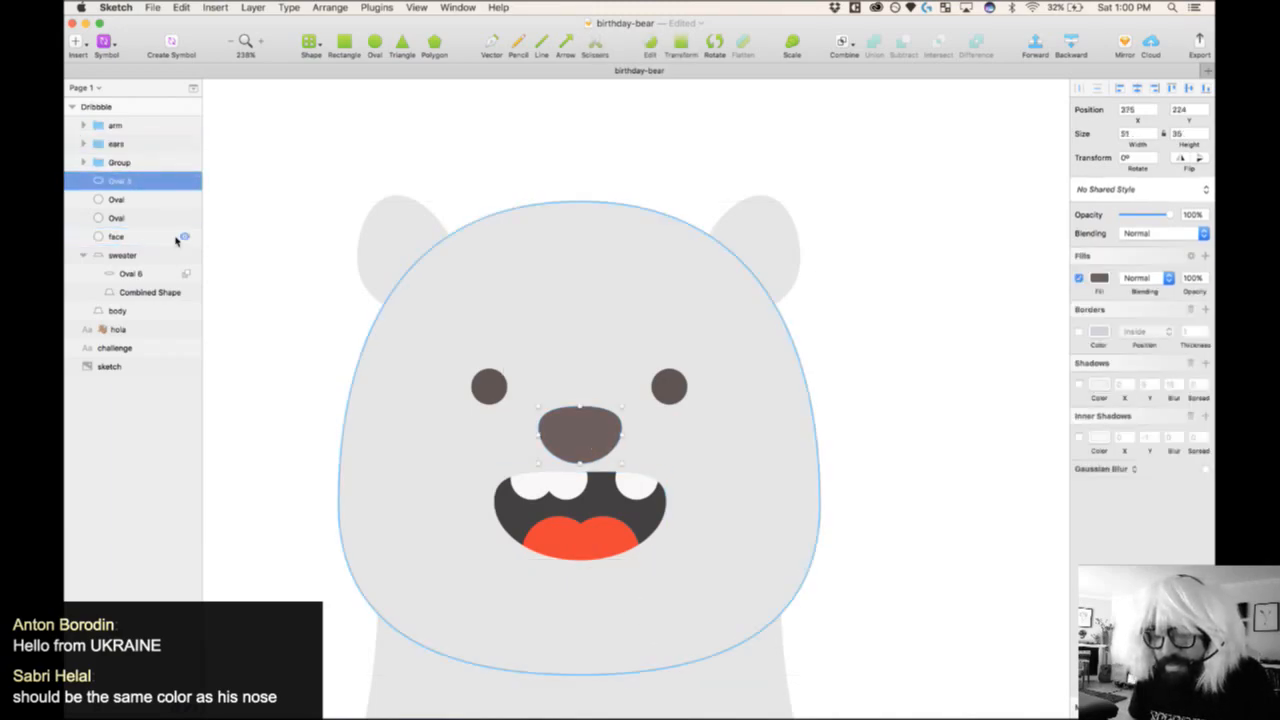
double_click(121, 181)
text(nose)
key(Return)
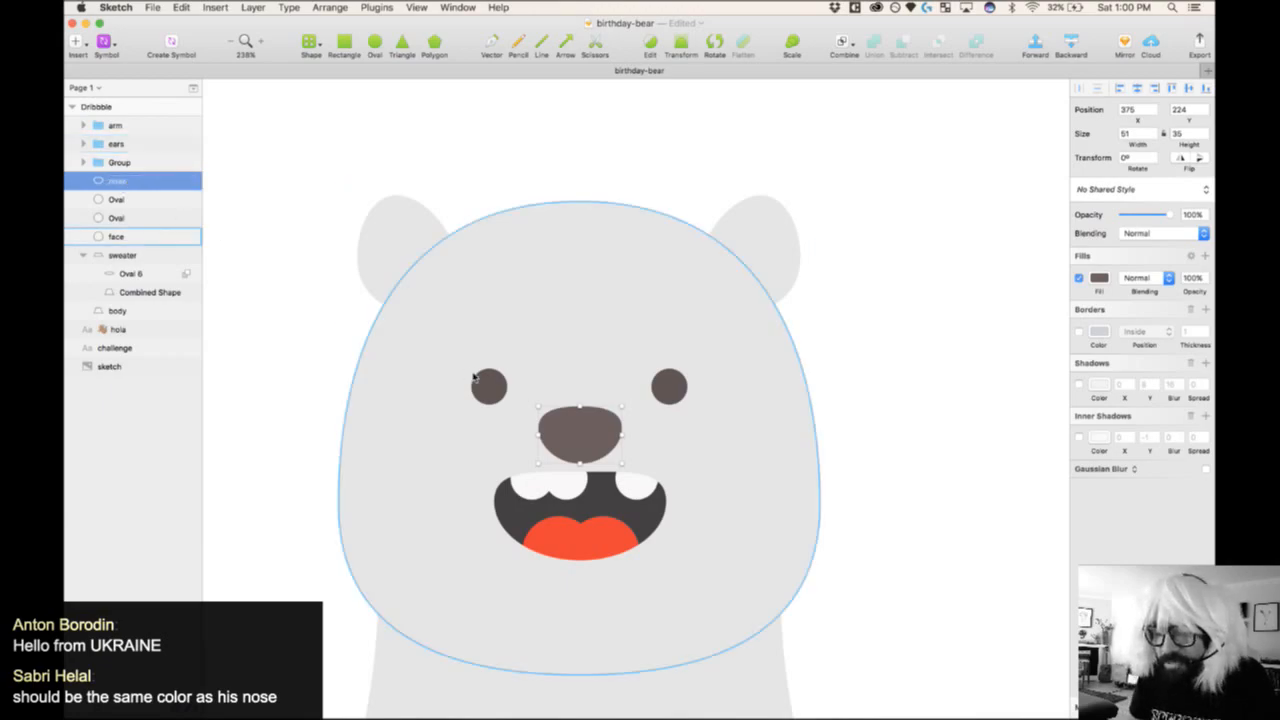
click(489, 384)
double_click(489, 384)
key(Escape)
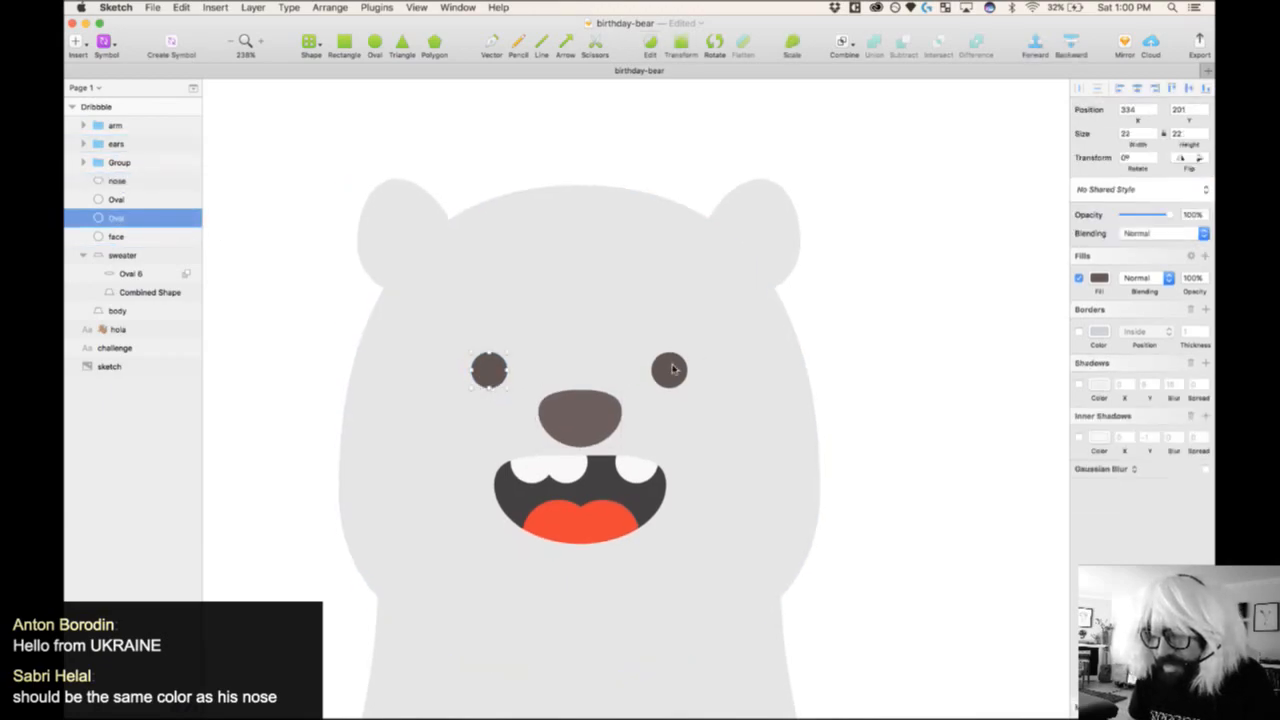
key(Escape)
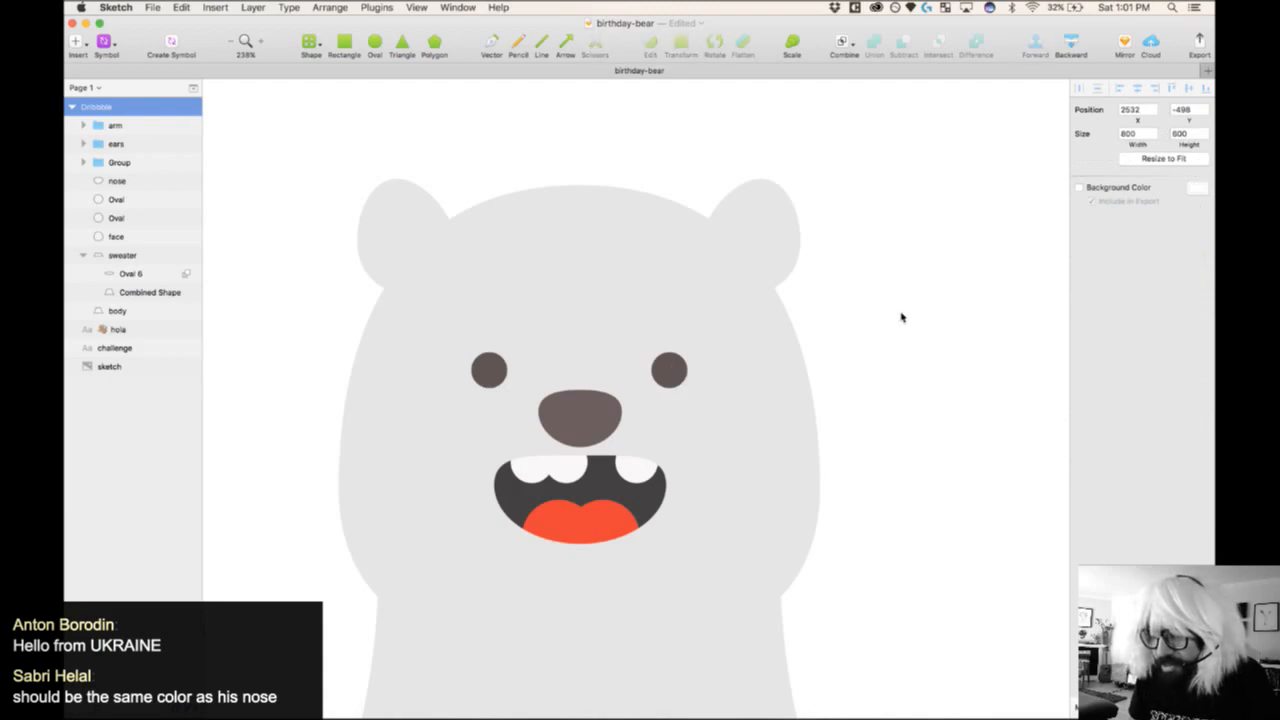
key(Escape)
key(super+0)
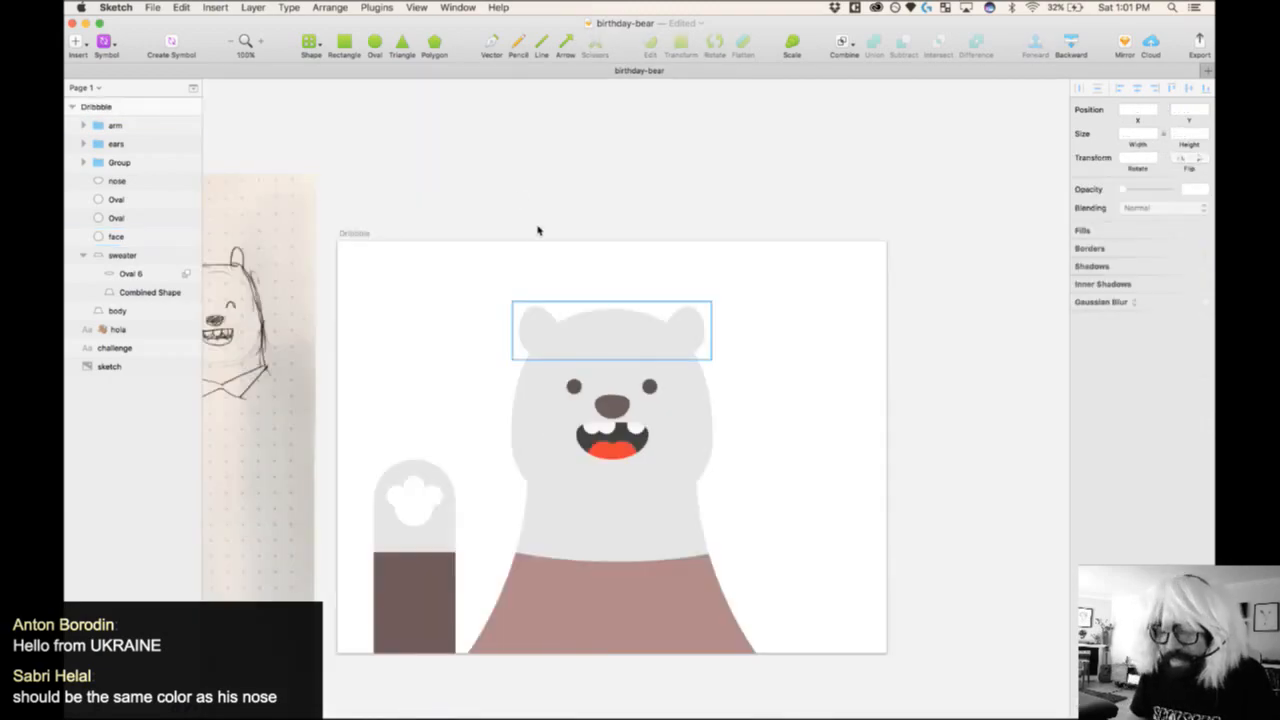
- Batch-rename both of the bear's eye ovals to eyes using the Rename It plugin
key(z)
drag(482, 212, 749, 493)
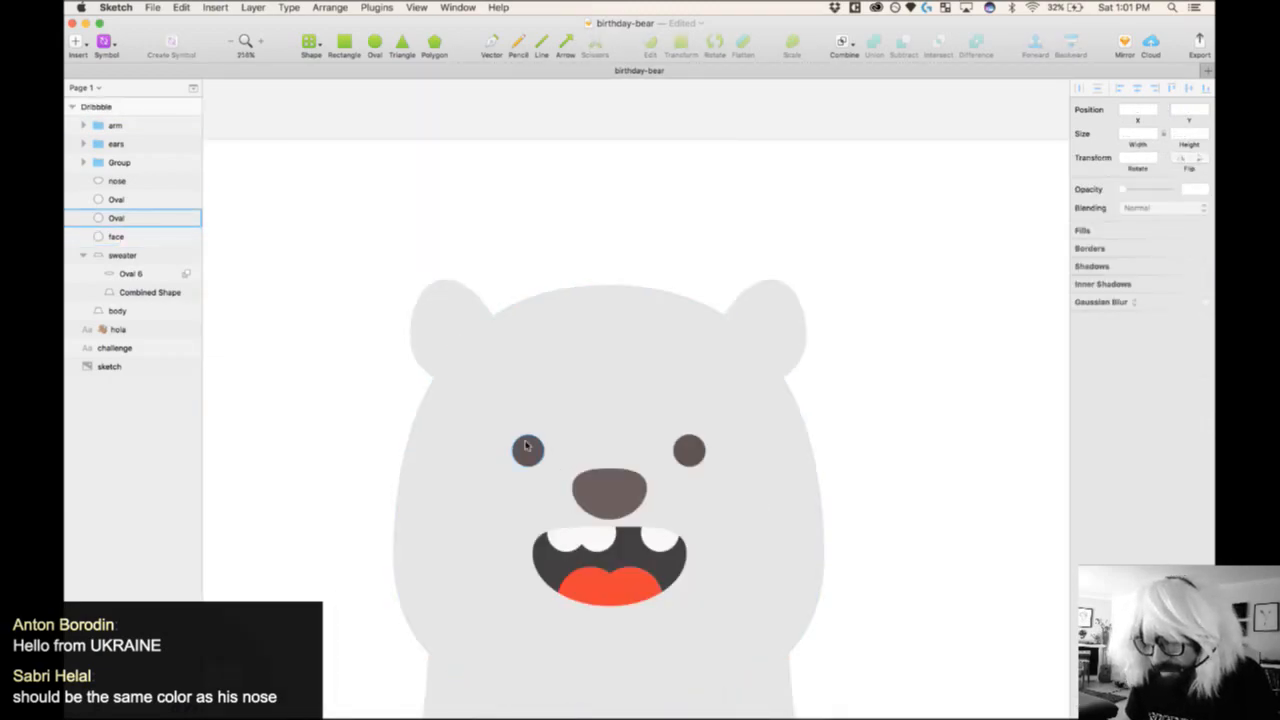
click(528, 449)
shift+click(692, 455)
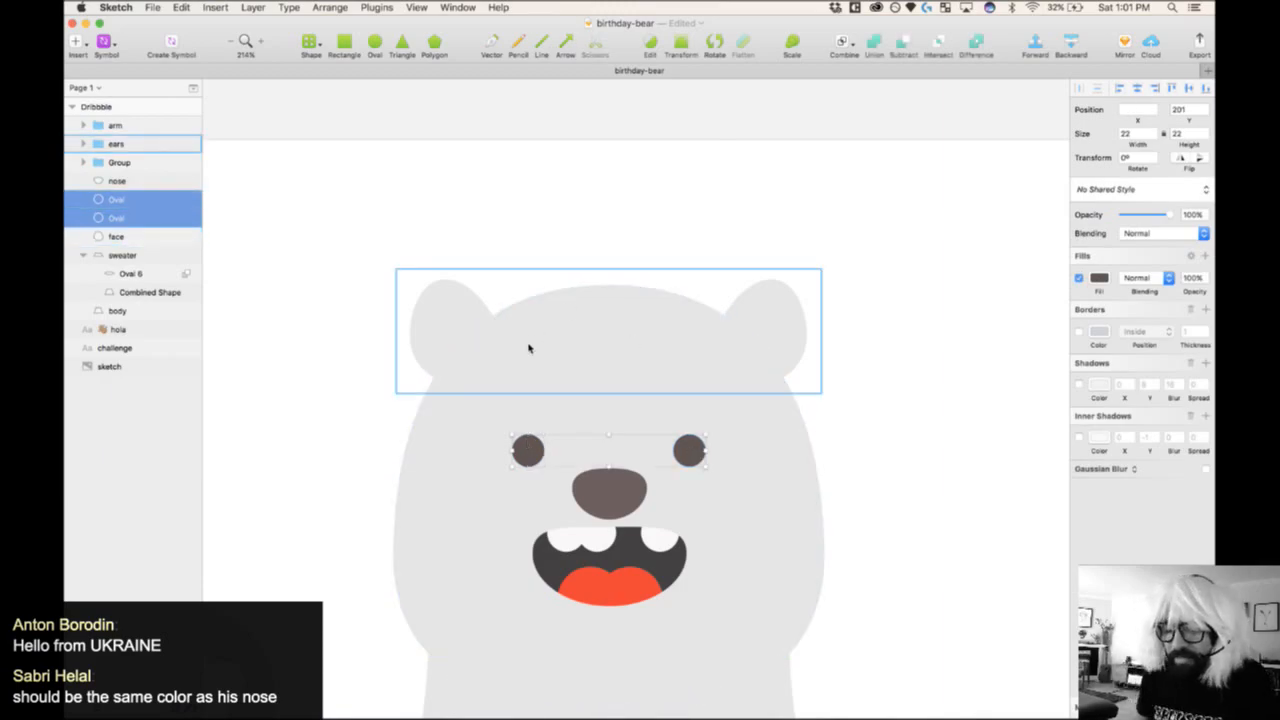
scroll(529, 348, down, 5)
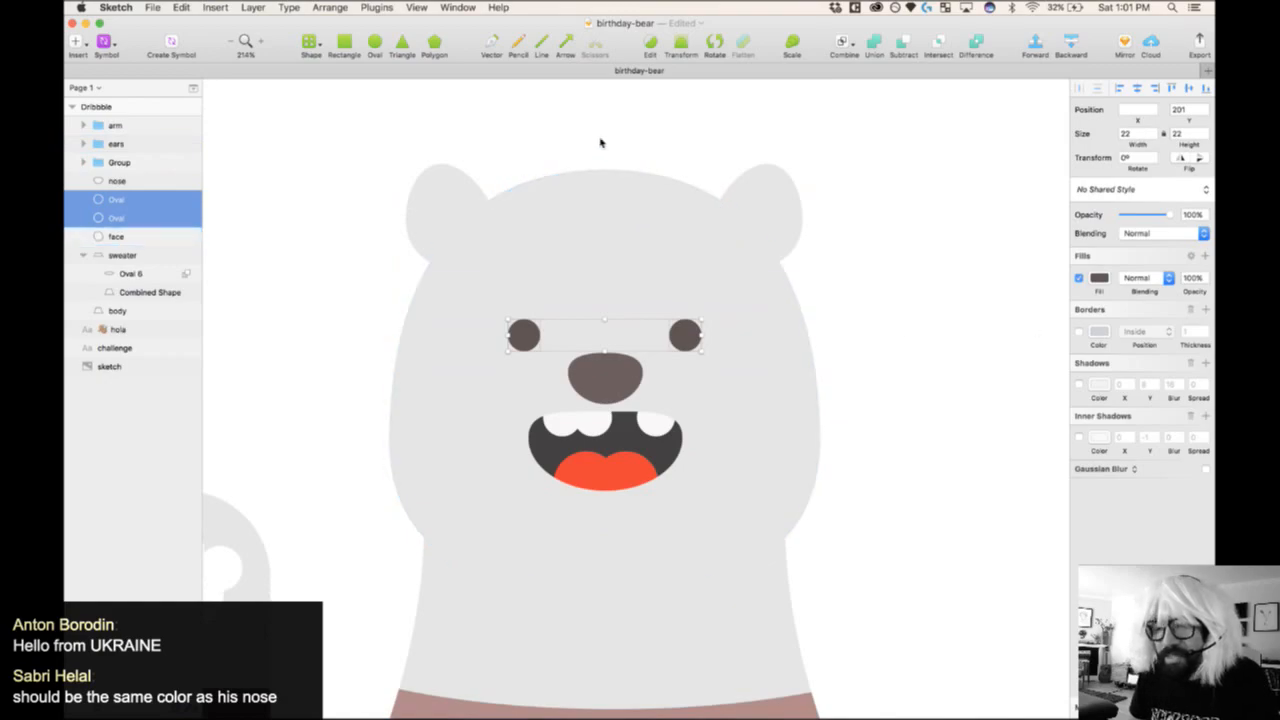
click(389, 8)
mouse_move(485, 50)
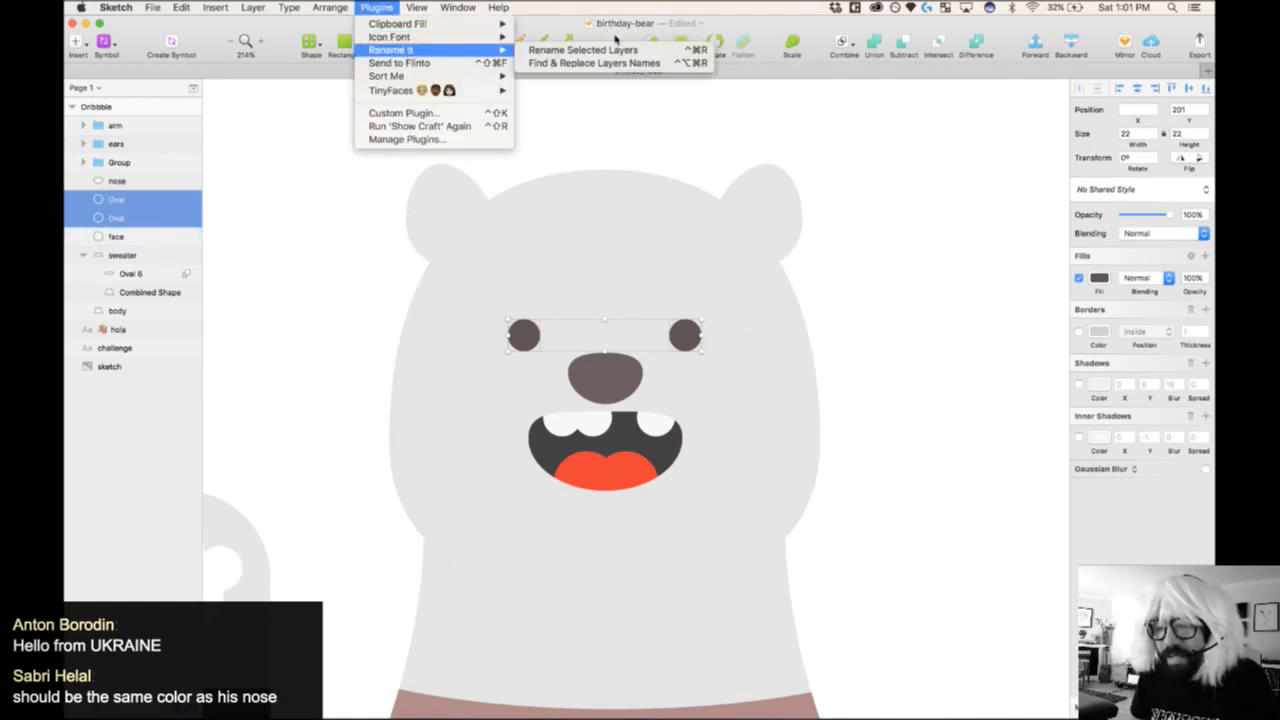
click(615, 52)
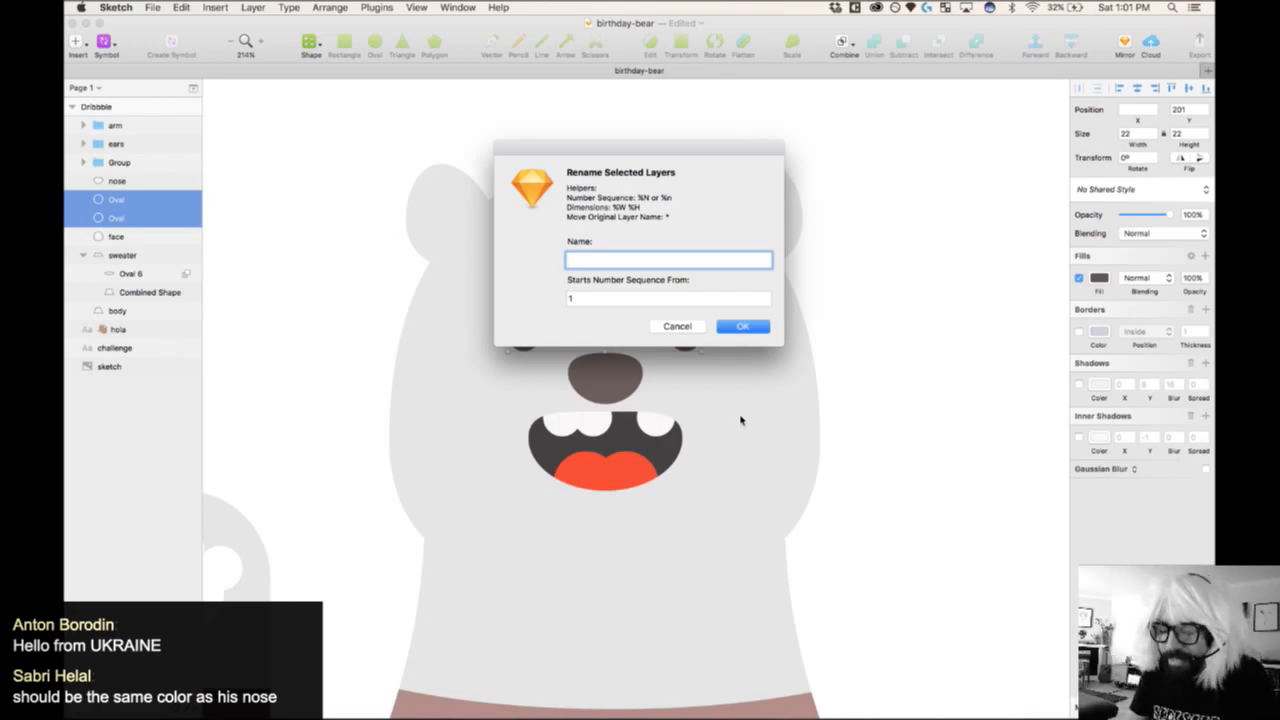
click(740, 327)
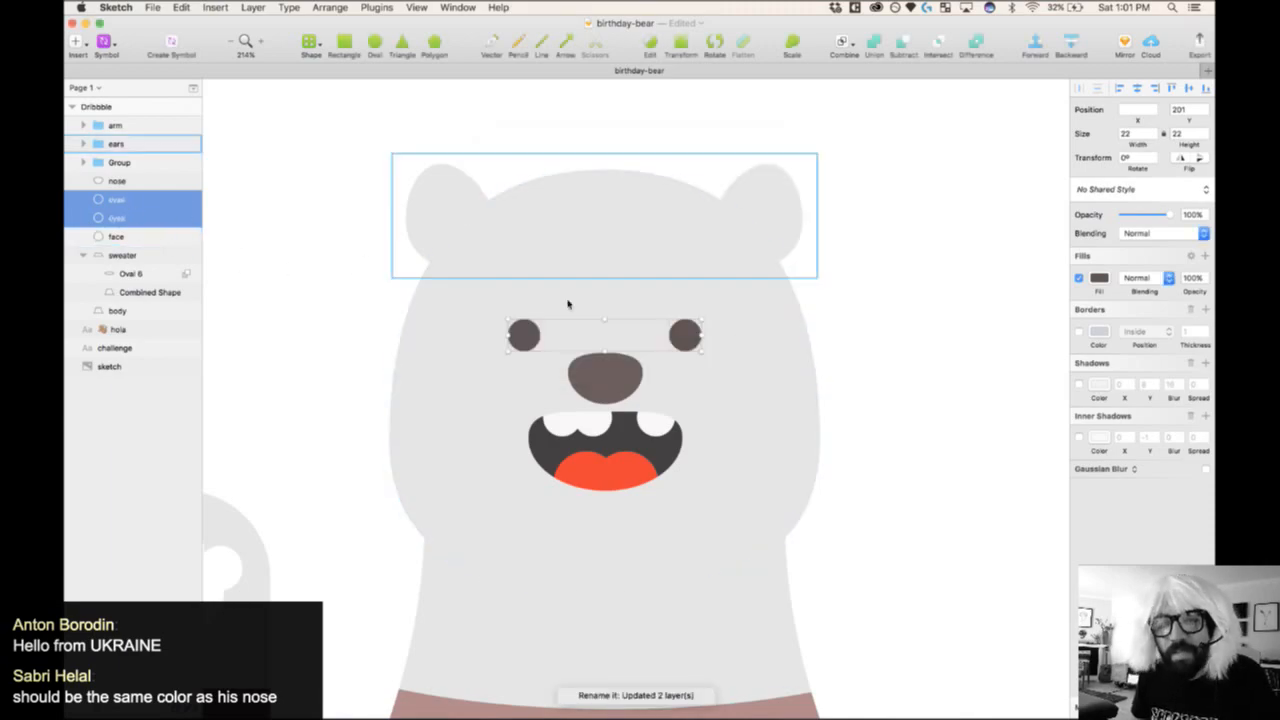
scroll(560, 300, down, 2)
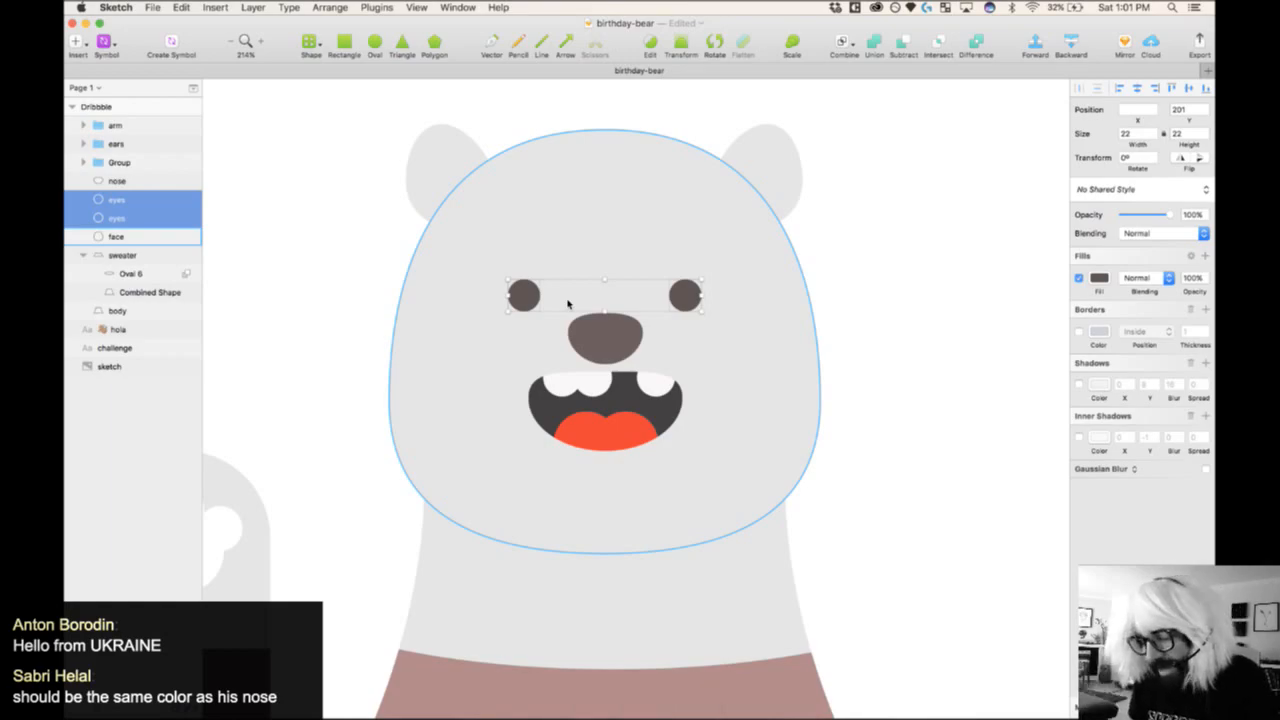
- Group the two eye ovals and name the group eyes
key(super+g)
double_click(118, 200)
text(eyes)
key(Return)
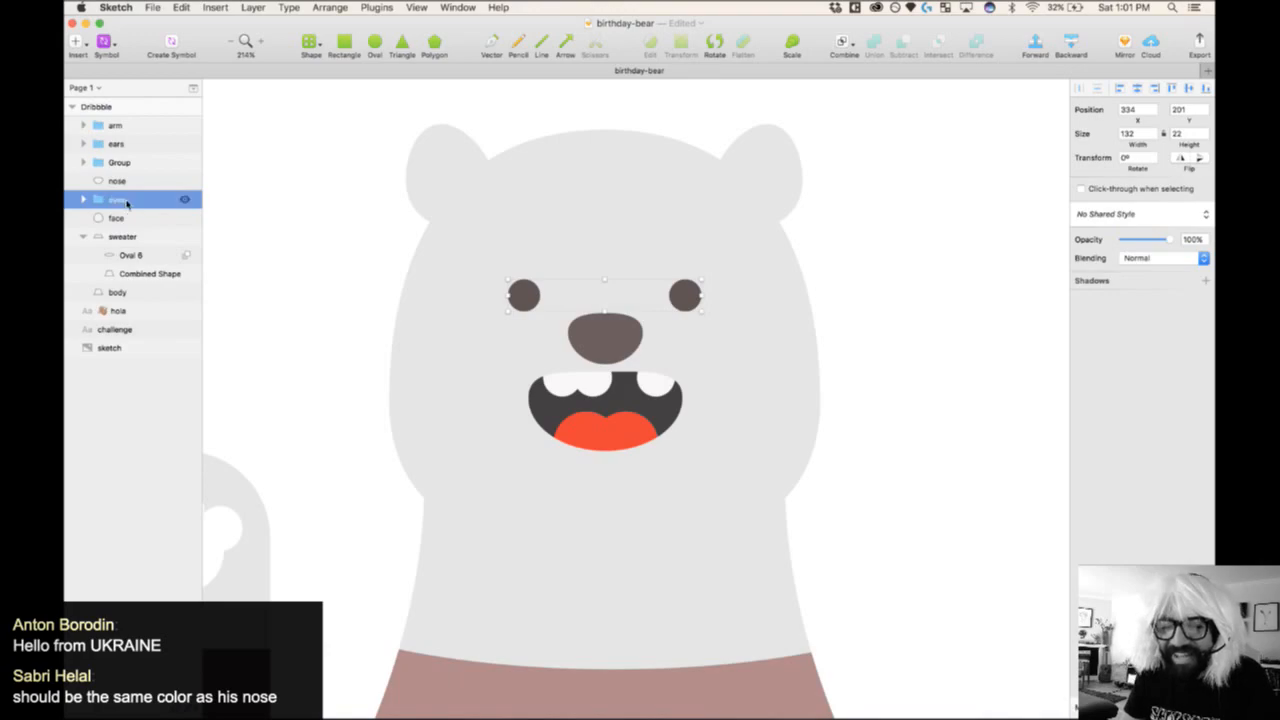
- Collapse the sweater layer in the layer list
click(606, 345)
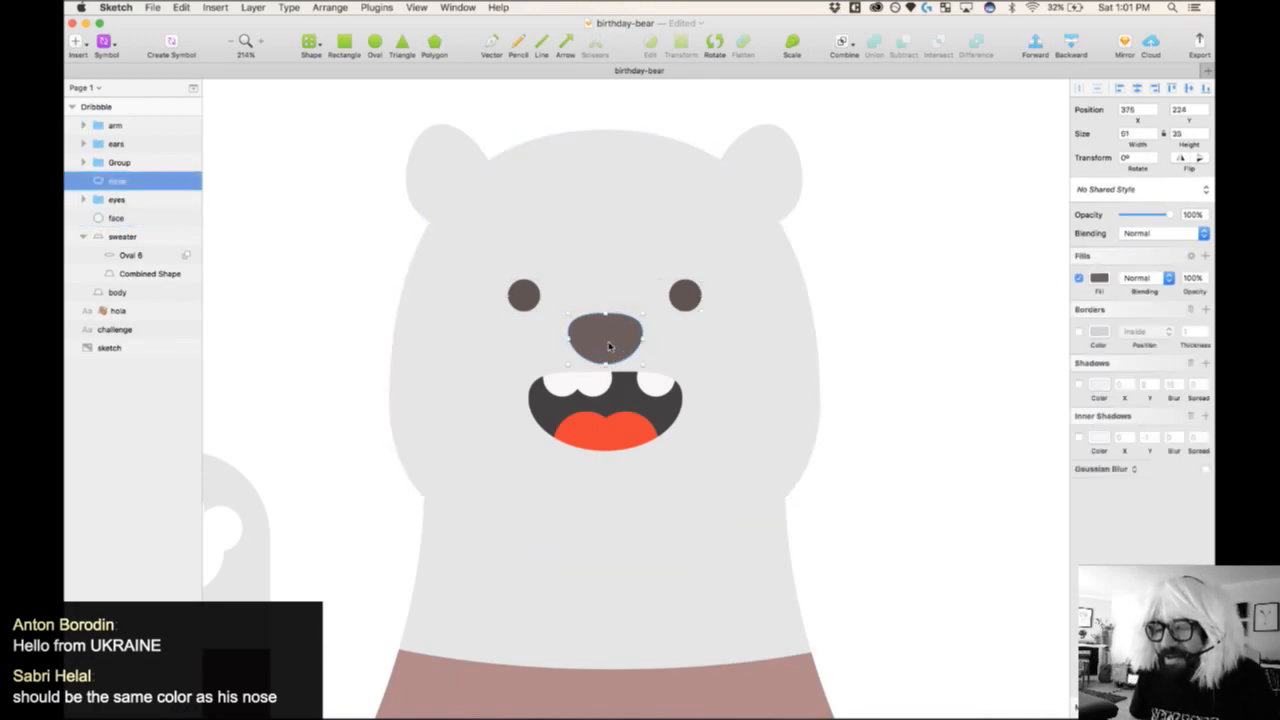
click(152, 237)
click(134, 332)
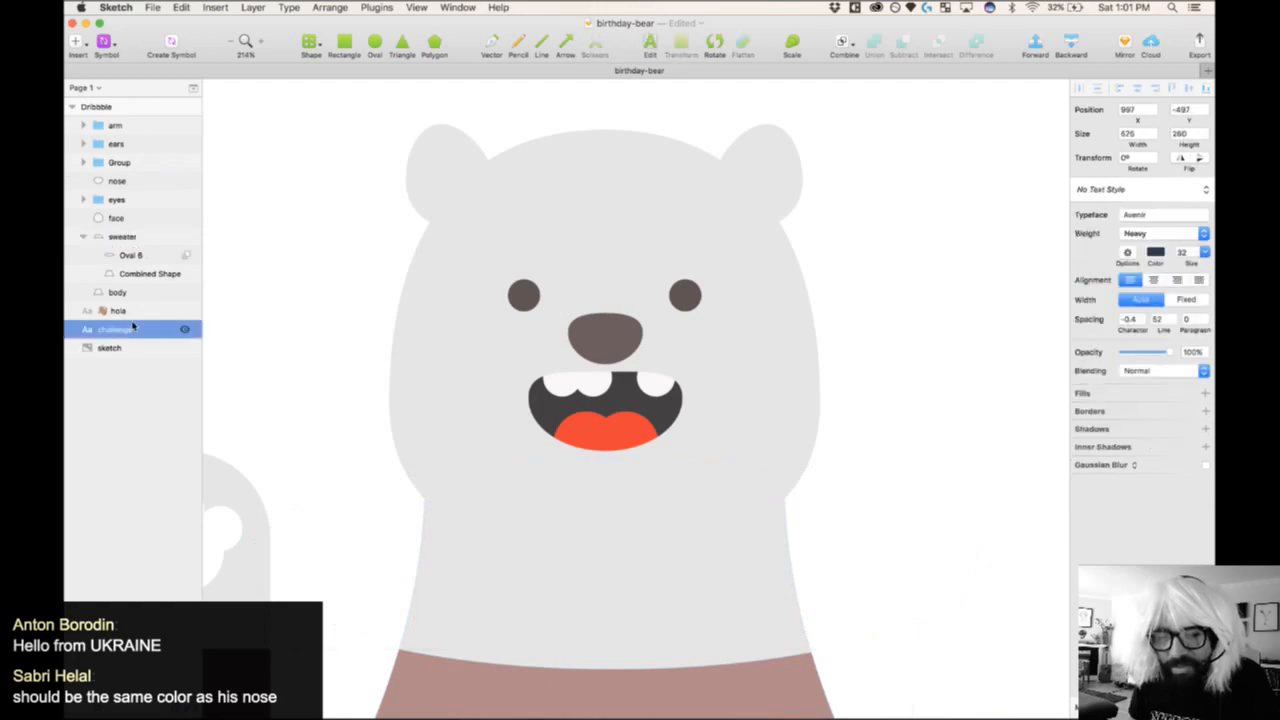
click(87, 236)
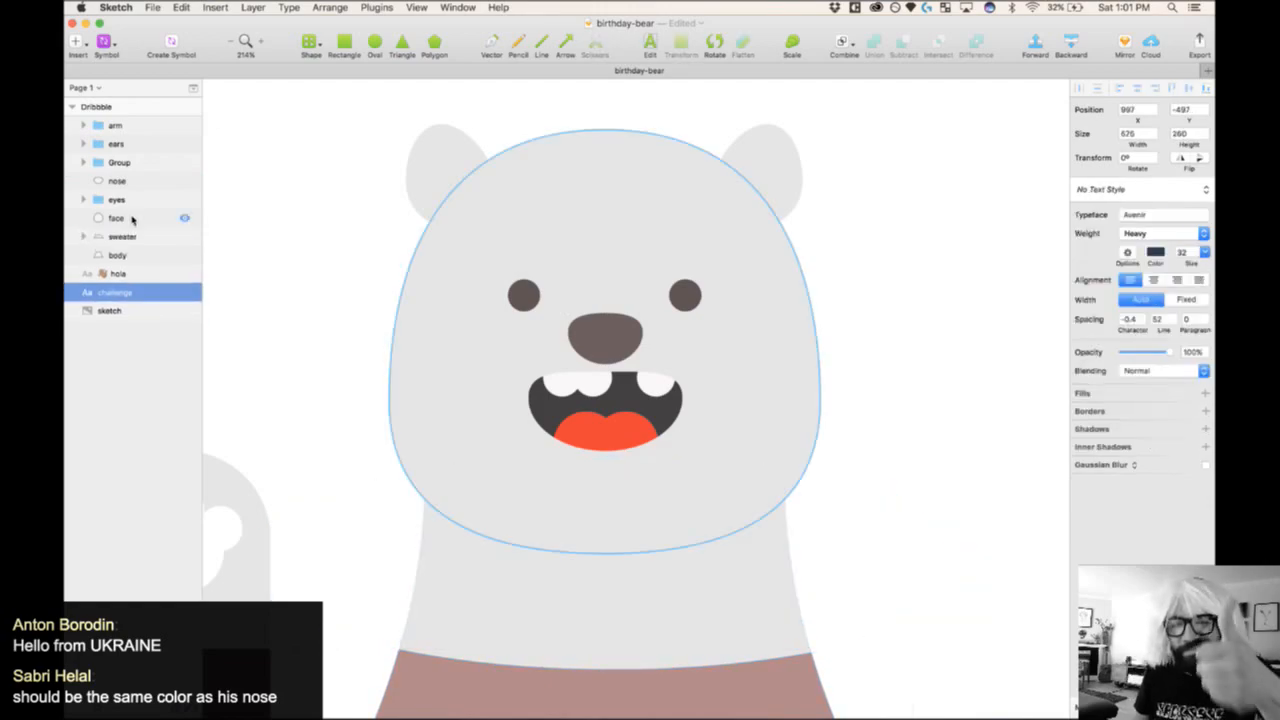
- Change the fill of the bear's face, body and raised arm from light grey to an orange-brown
key(super+0)
click(811, 165)
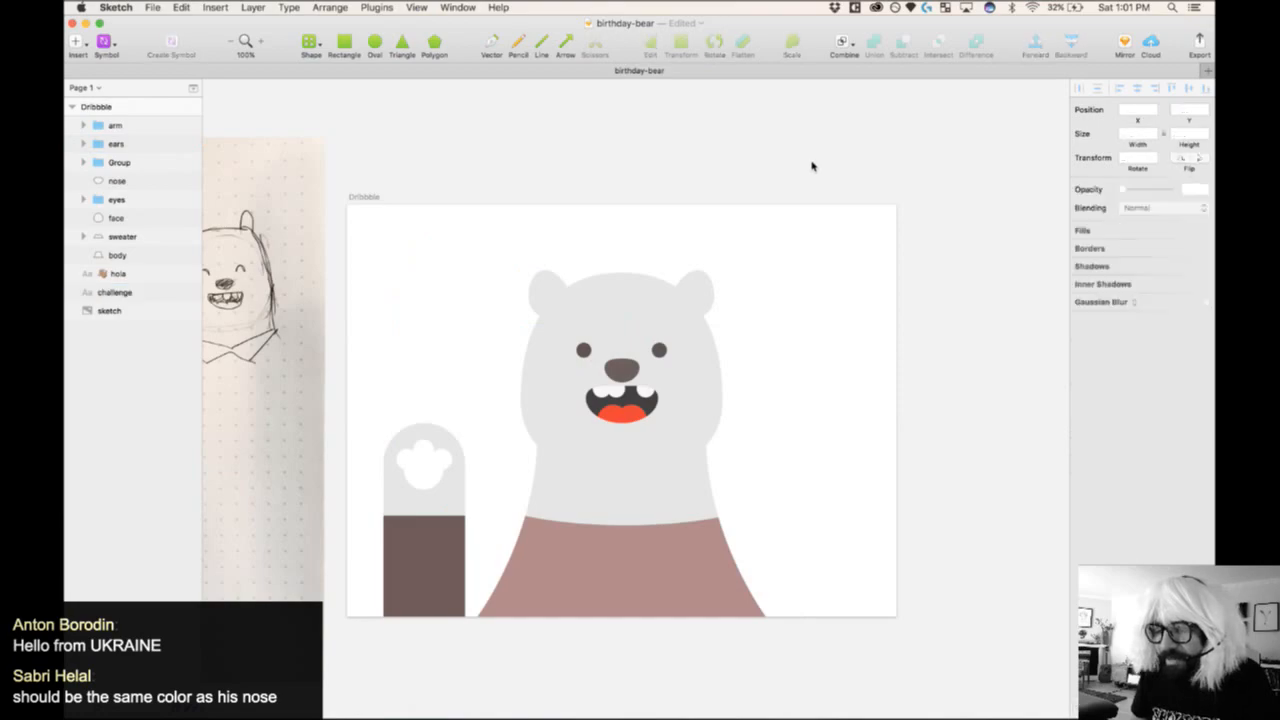
scroll(811, 163, down, 3)
click(690, 218)
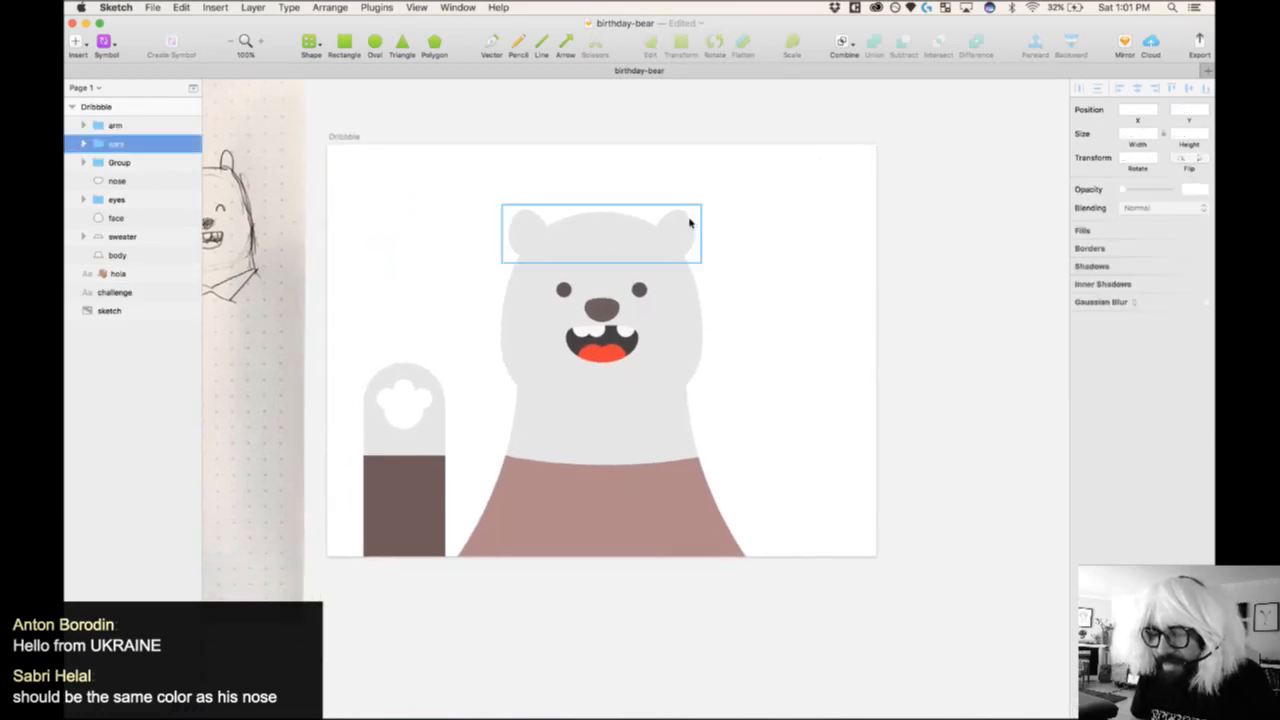
shift+click(688, 342)
shift+click(660, 437)
shift+click(438, 438)
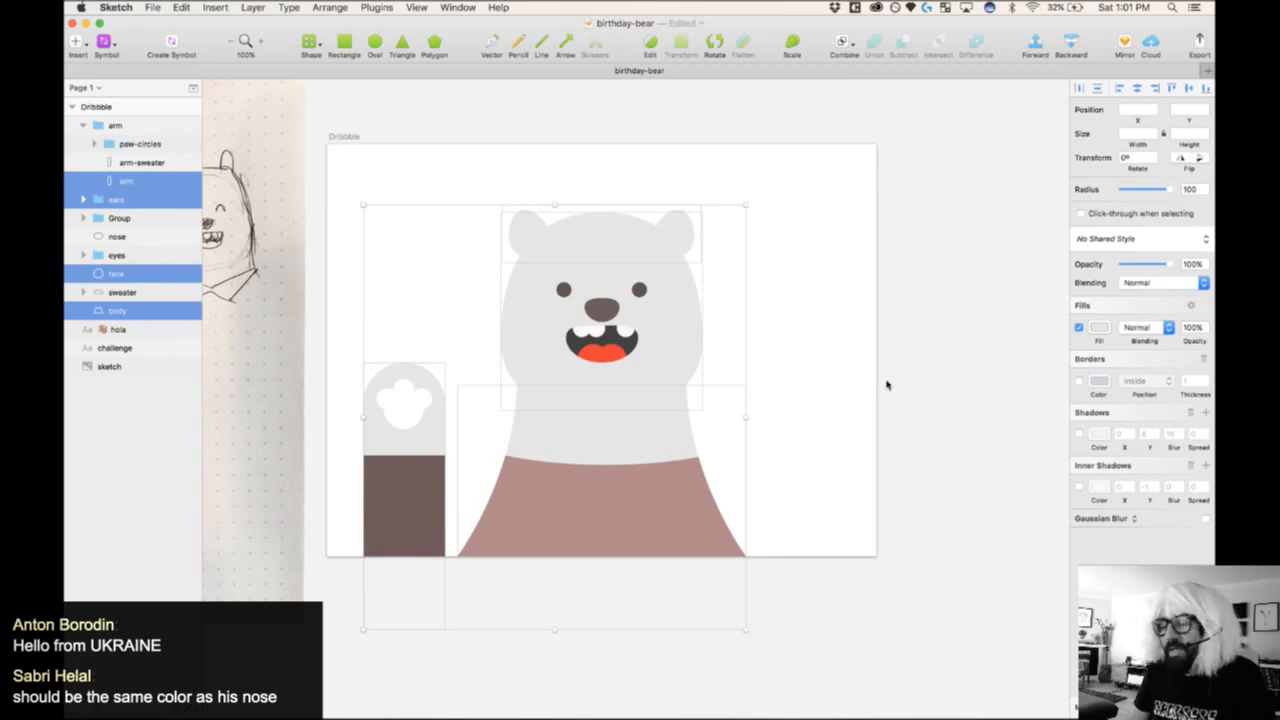
click(1099, 327)
drag(1107, 479, 1103, 479)
drag(1186, 388, 1159, 403)
click(810, 229)
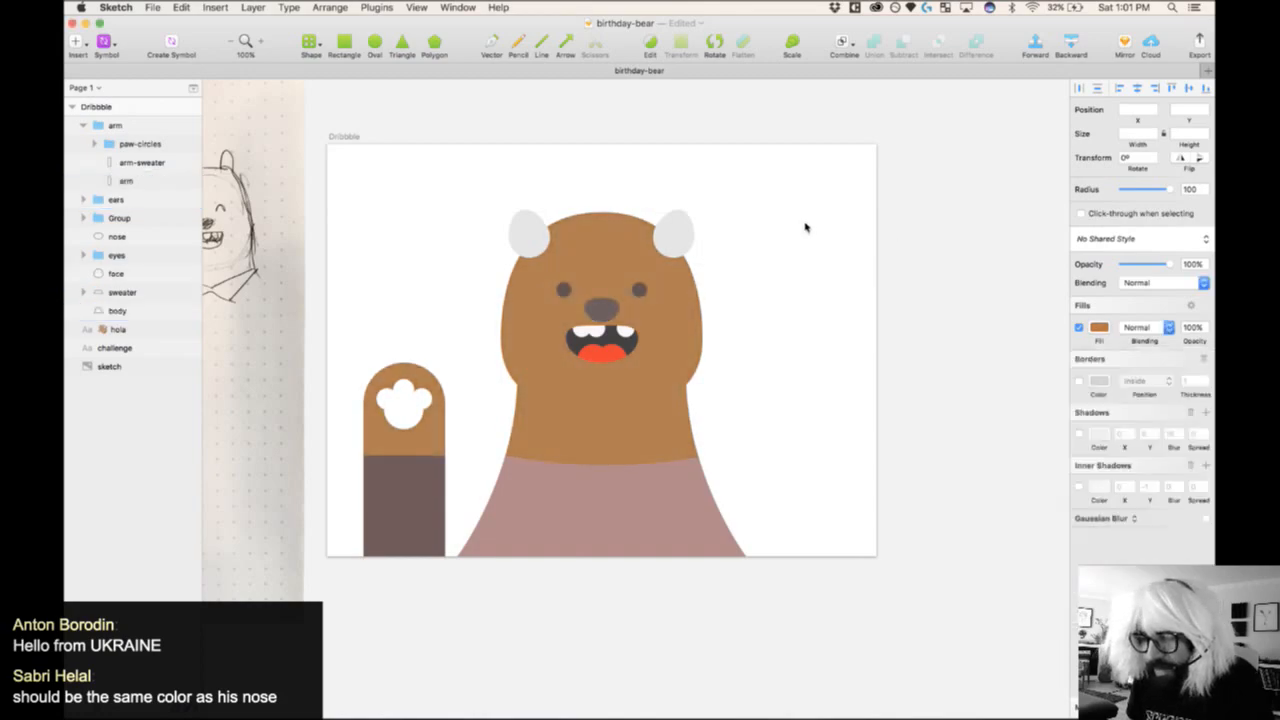
- Select both ear ovals with the face, body and arm, and fill them all with a muted brown, HSB 28, 42, 71
super+click(690, 231)
shift+super+click(530, 235)
shift+click(543, 294)
shift+click(551, 420)
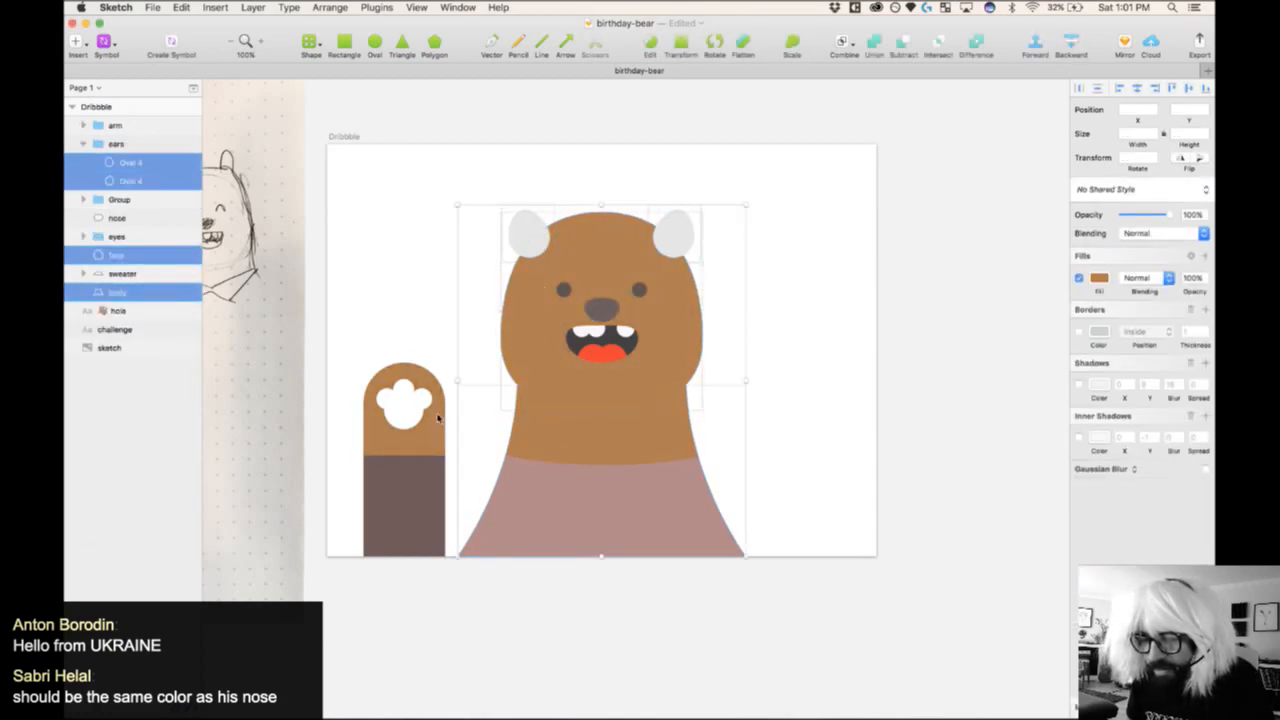
shift+click(421, 444)
click(1100, 303)
drag(1120, 400, 1132, 385)
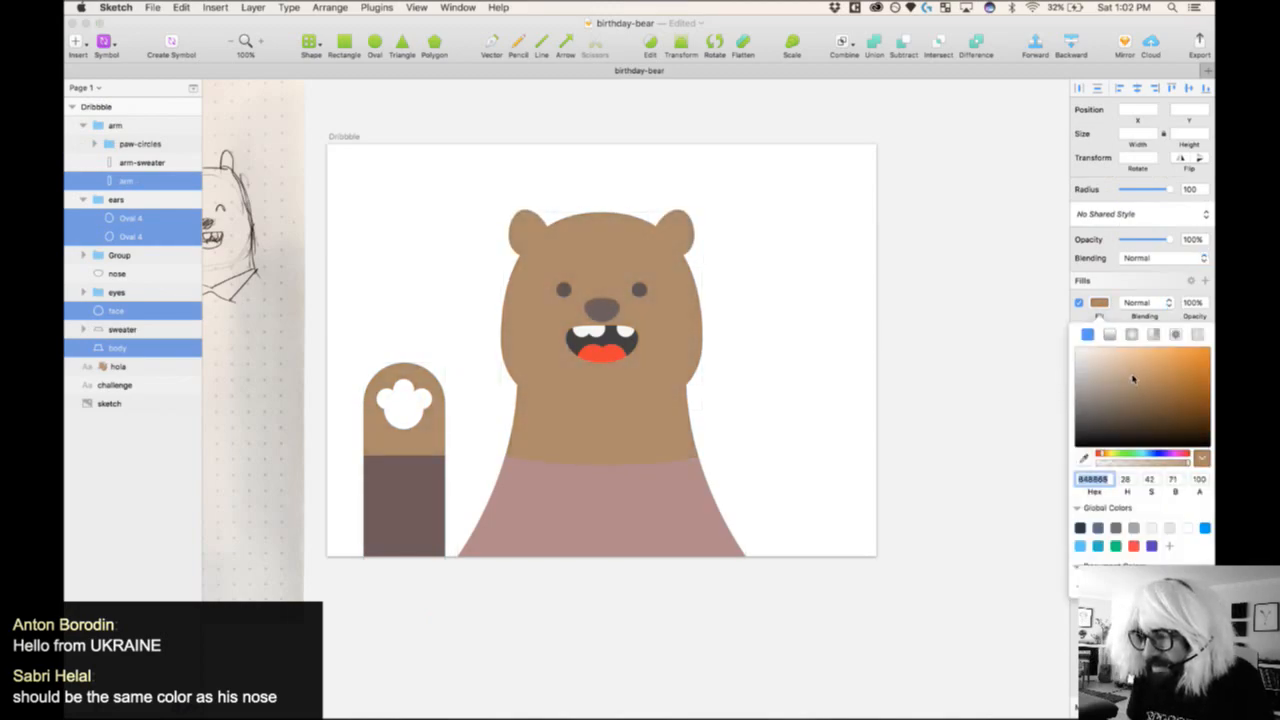
click(942, 284)
- Darken the brown fill of both ear ovals so it is deeper than the face colour
scroll(940, 283, down, 2)
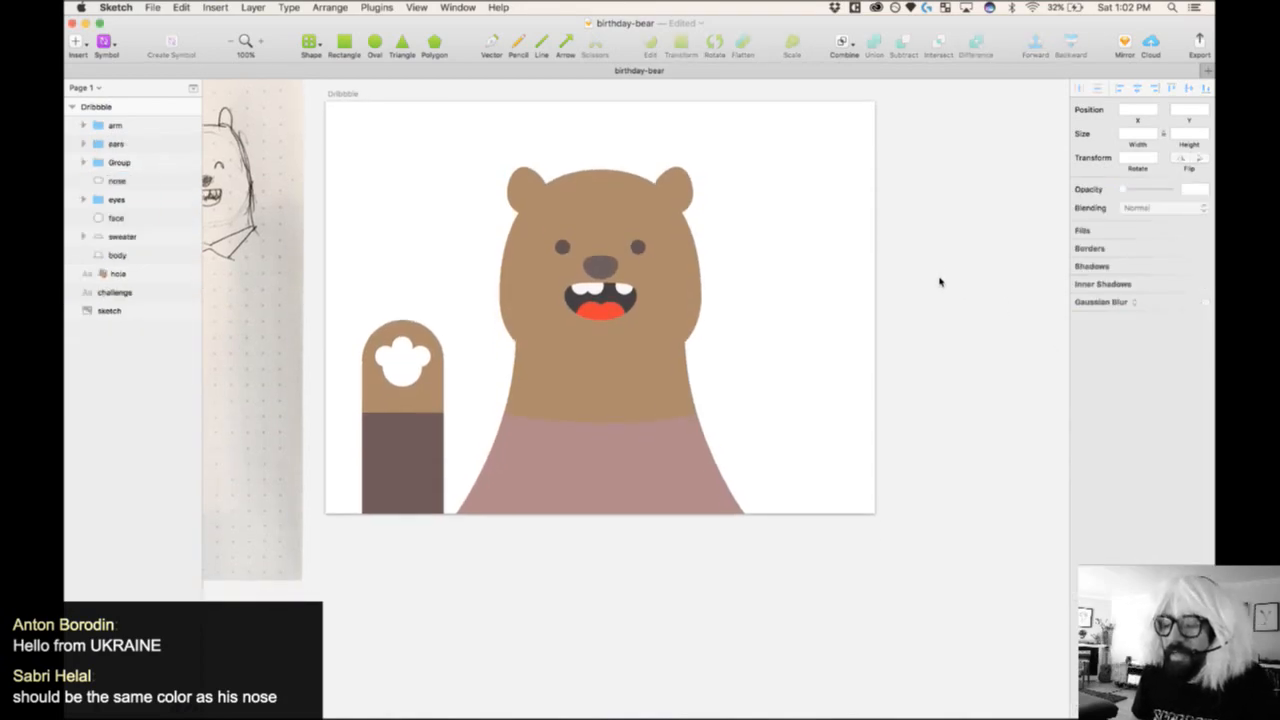
double_click(673, 191)
shift+click(524, 180)
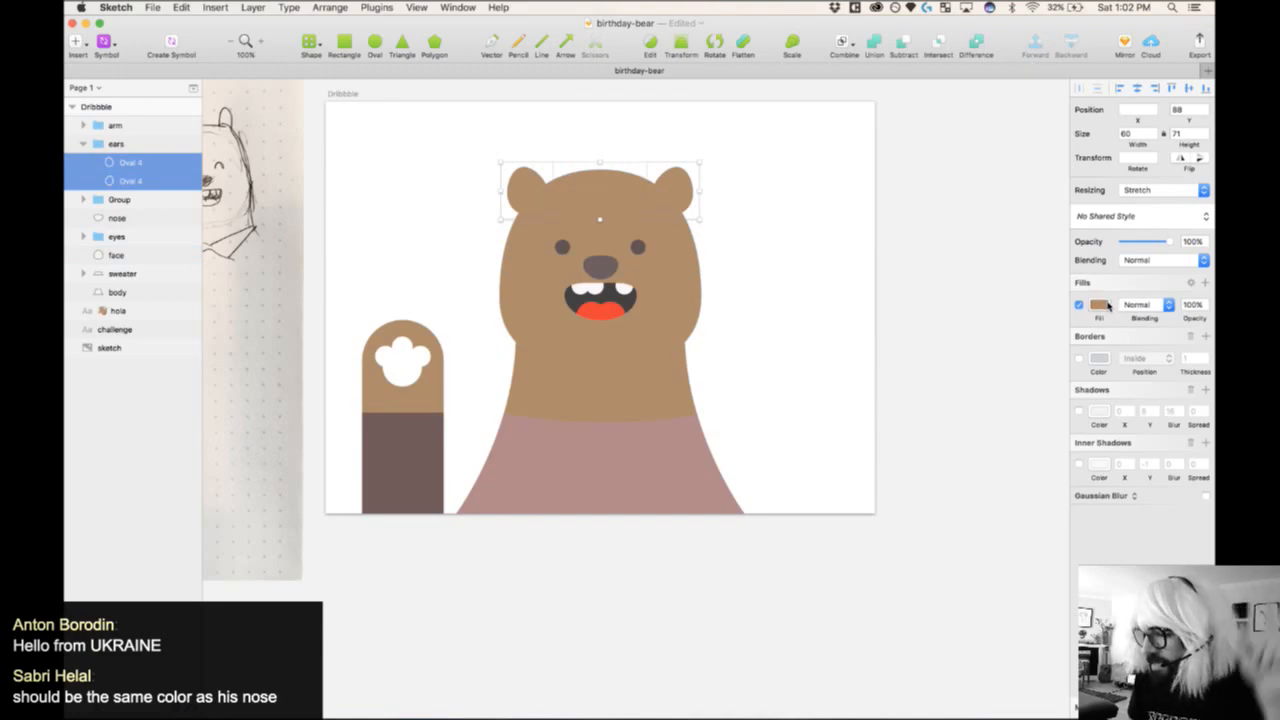
click(1104, 305)
drag(1136, 378, 1135, 391)
click(837, 200)
- Send the ears group backward so it sits behind the face and body layers
click(666, 194)
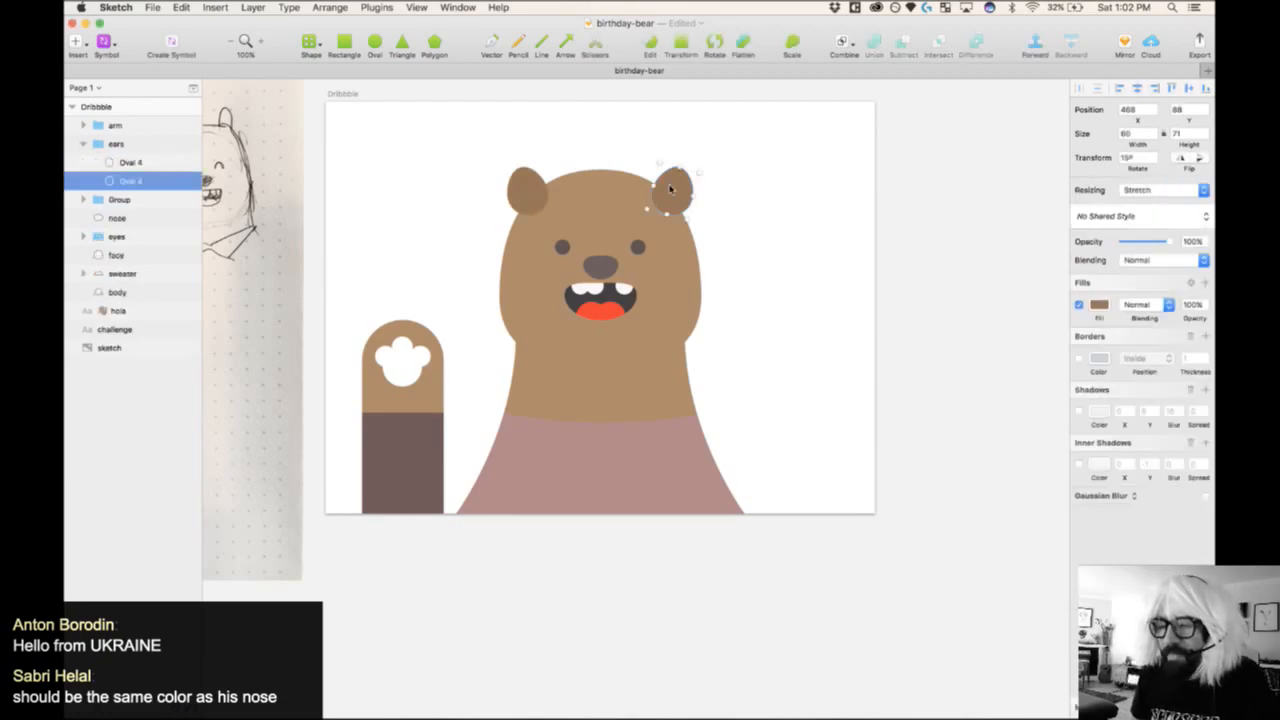
click(136, 140)
key(super+alt+bracketleft)
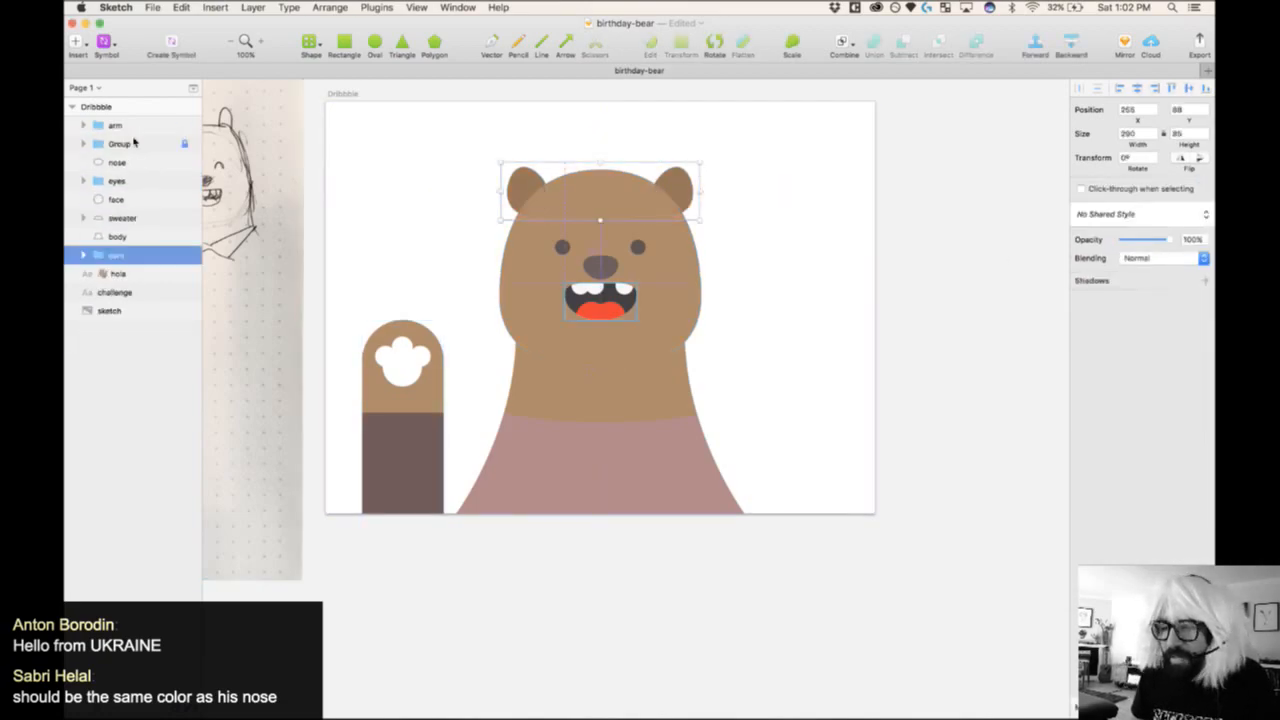
click(950, 216)
- Try a slightly darker brown fill on the body shape and undo it
scroll(600, 350, down, 3)
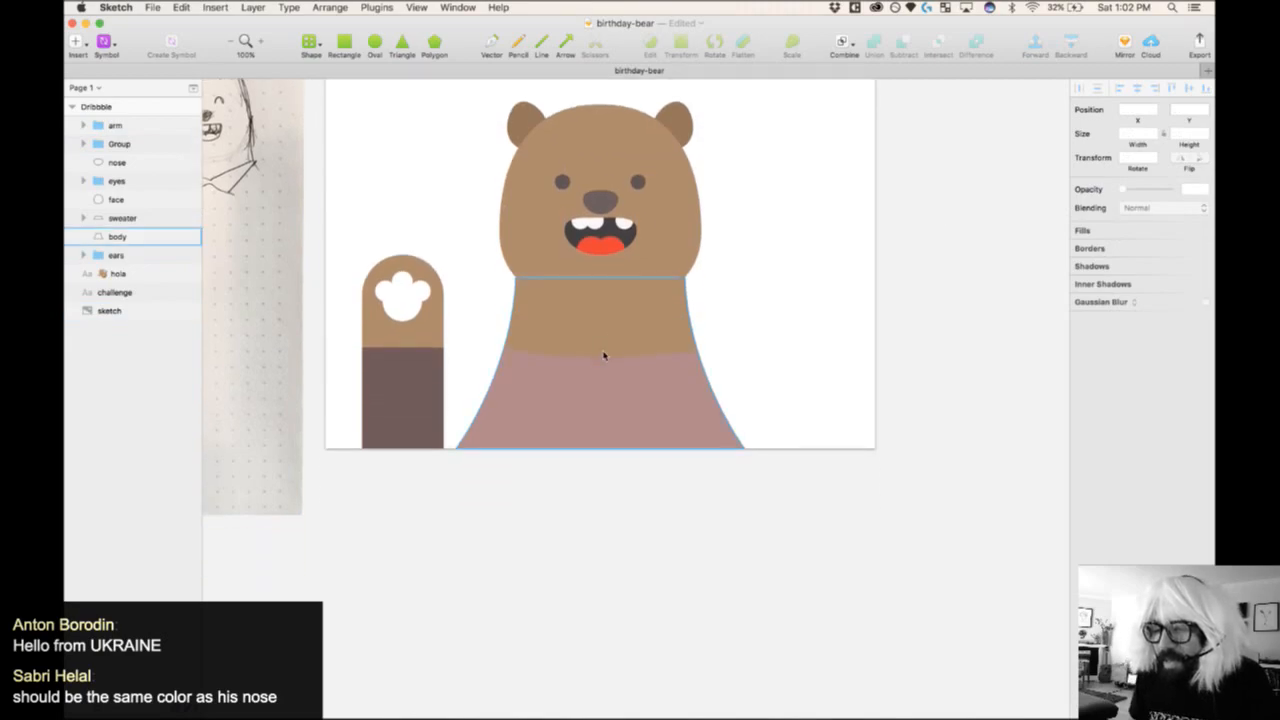
click(605, 341)
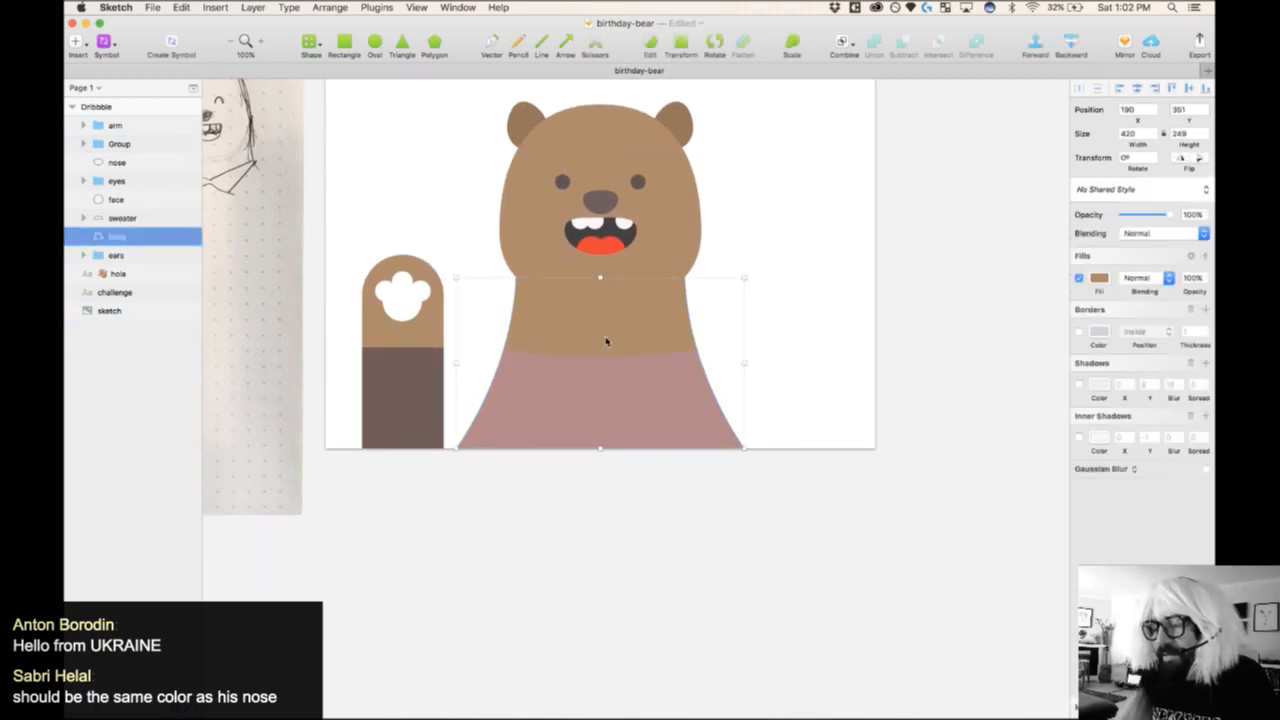
click(1100, 279)
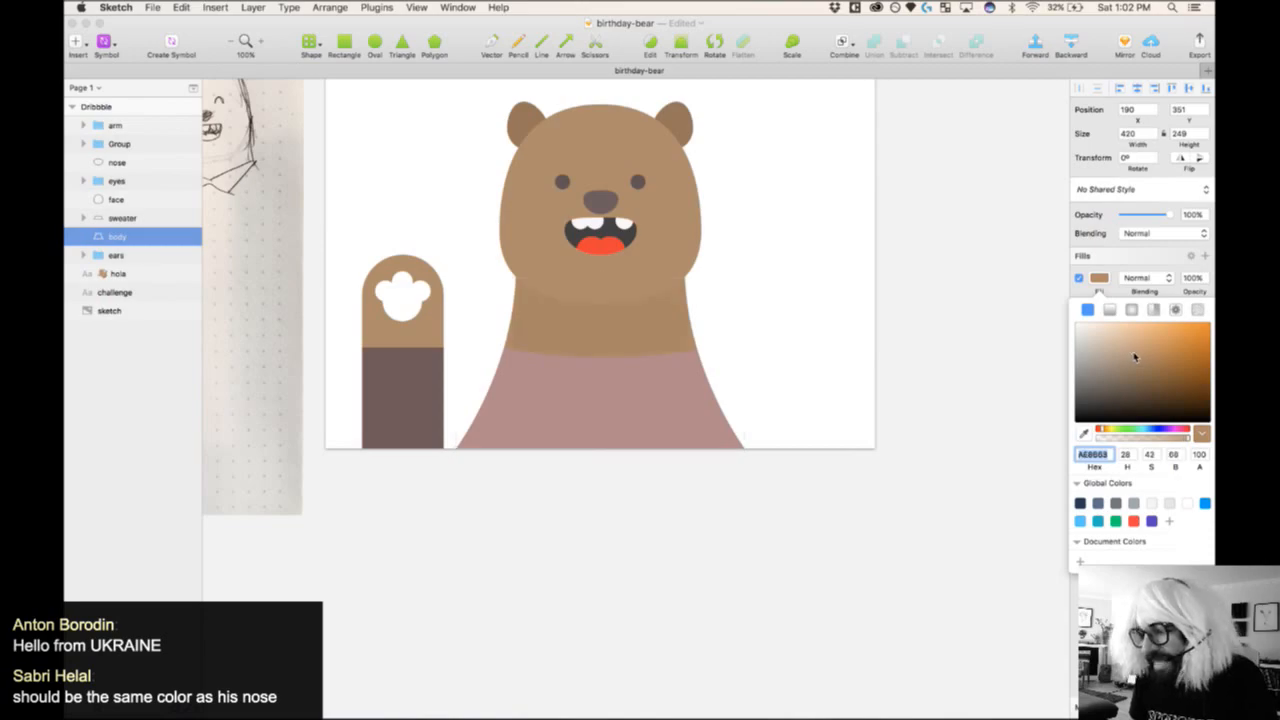
click(1014, 263)
key(super+z)
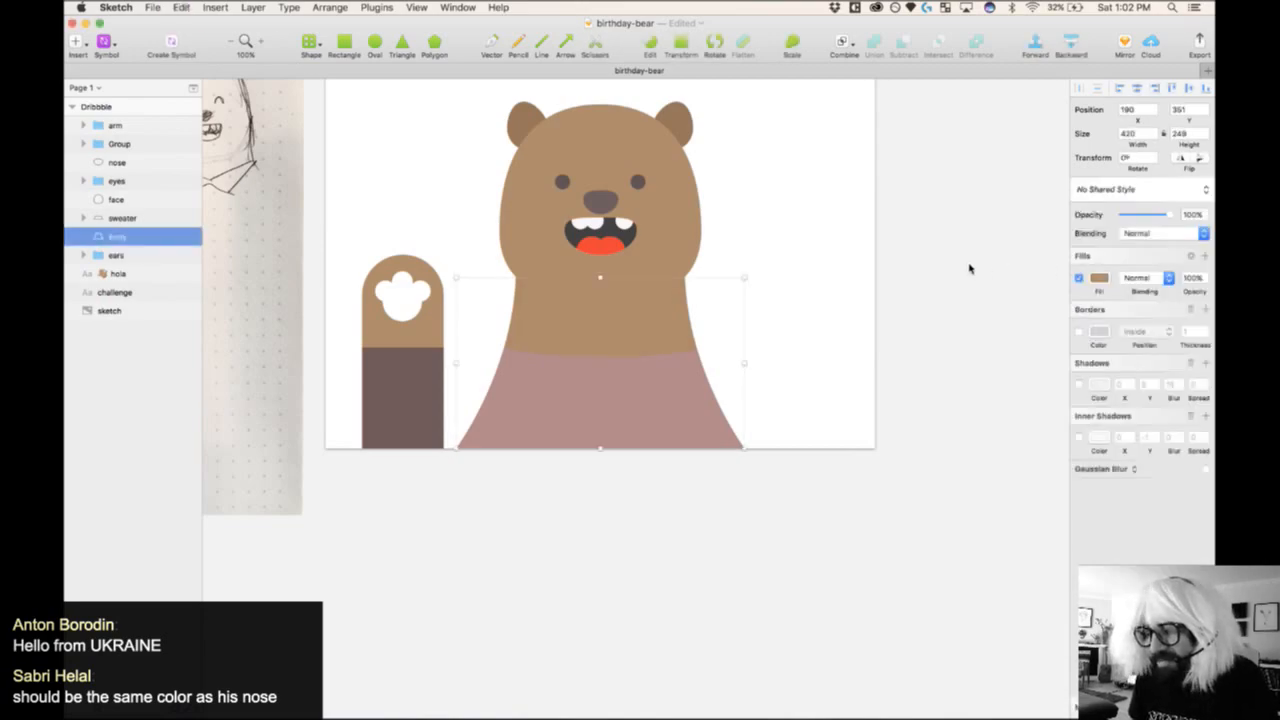
click(969, 268)
- Fill the arm's sleeve and the sweater together with bright red, hex E52F2F
scroll(969, 268, down, 2)
click(417, 349)
shift+click(654, 386)
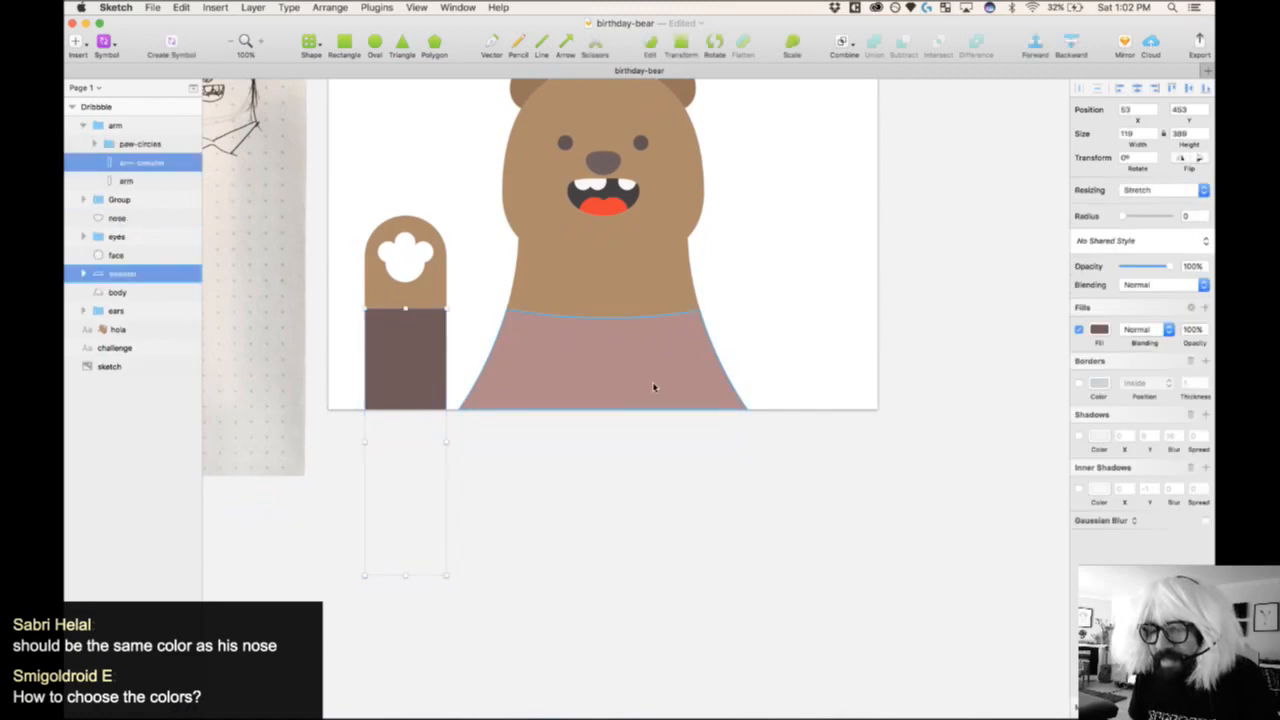
scroll(654, 386, up, 4)
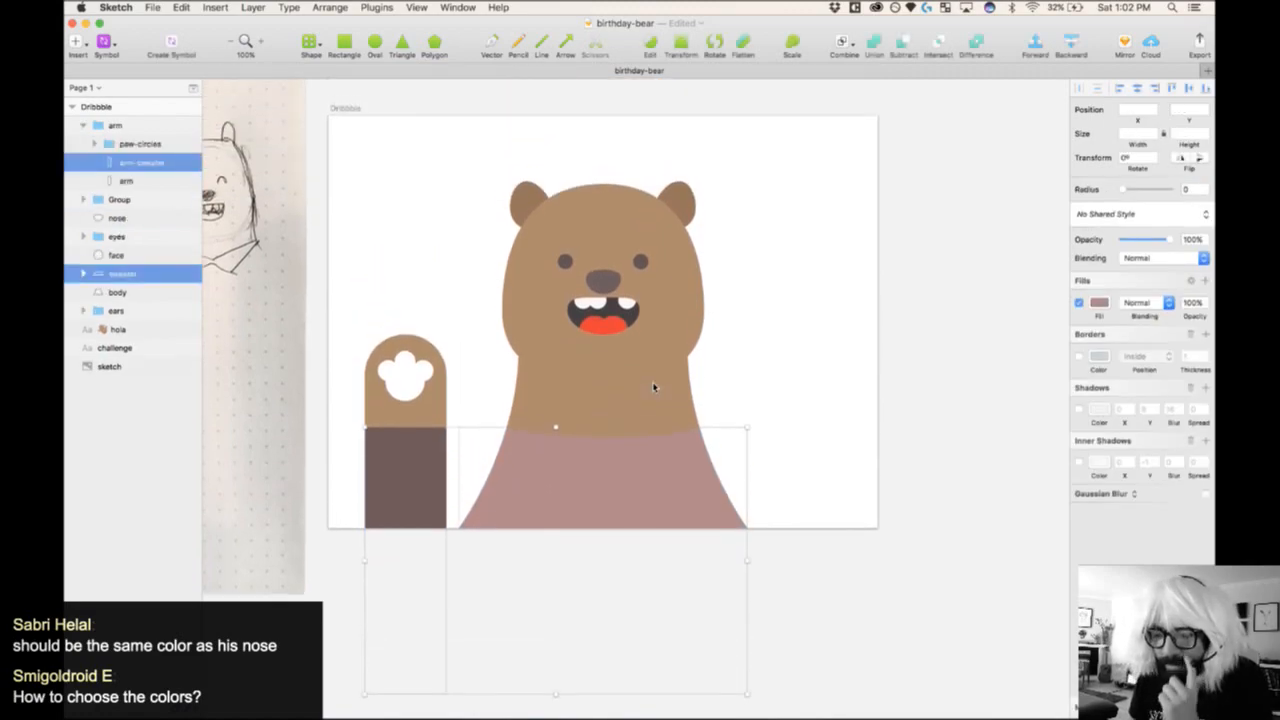
click(1099, 302)
click(1152, 456)
drag(1162, 377, 1164, 358)
drag(1180, 450, 1212, 454)
drag(1183, 400, 1184, 359)
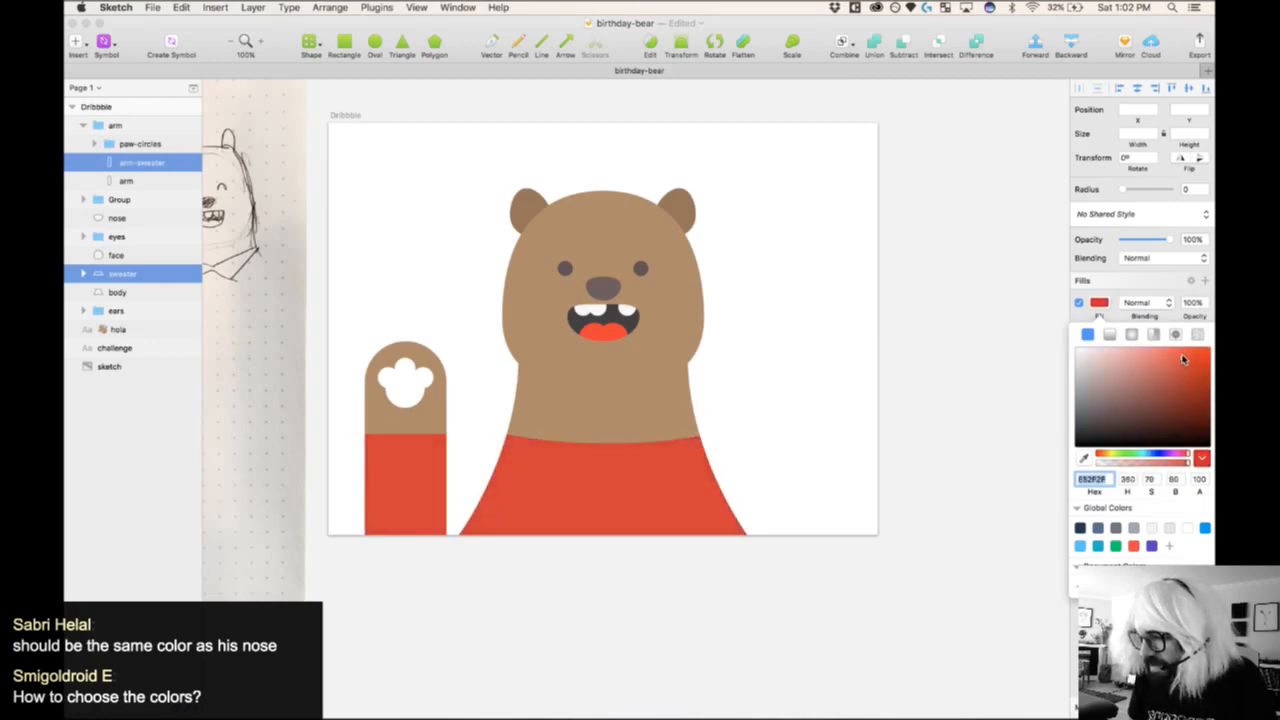
click(882, 331)
- Fill both eyes and the nose with a dark maroon brown
scroll(948, 190, down, 2)
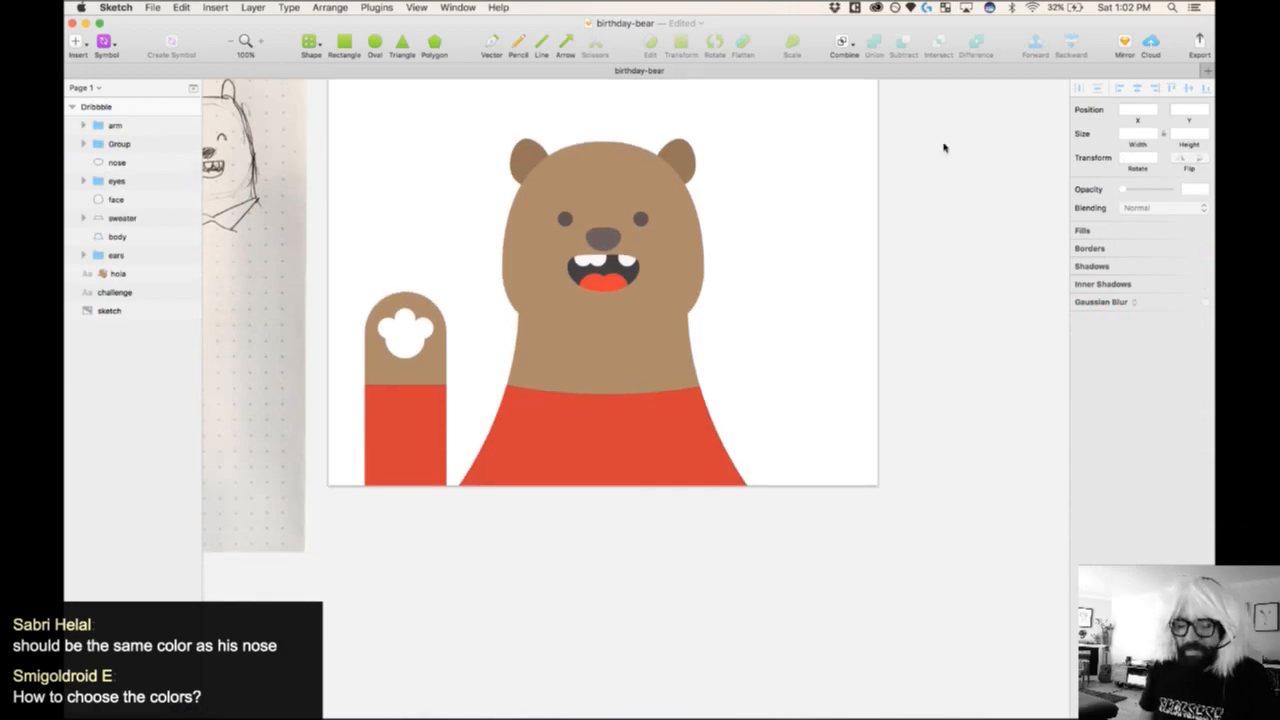
drag(916, 104, 294, 496)
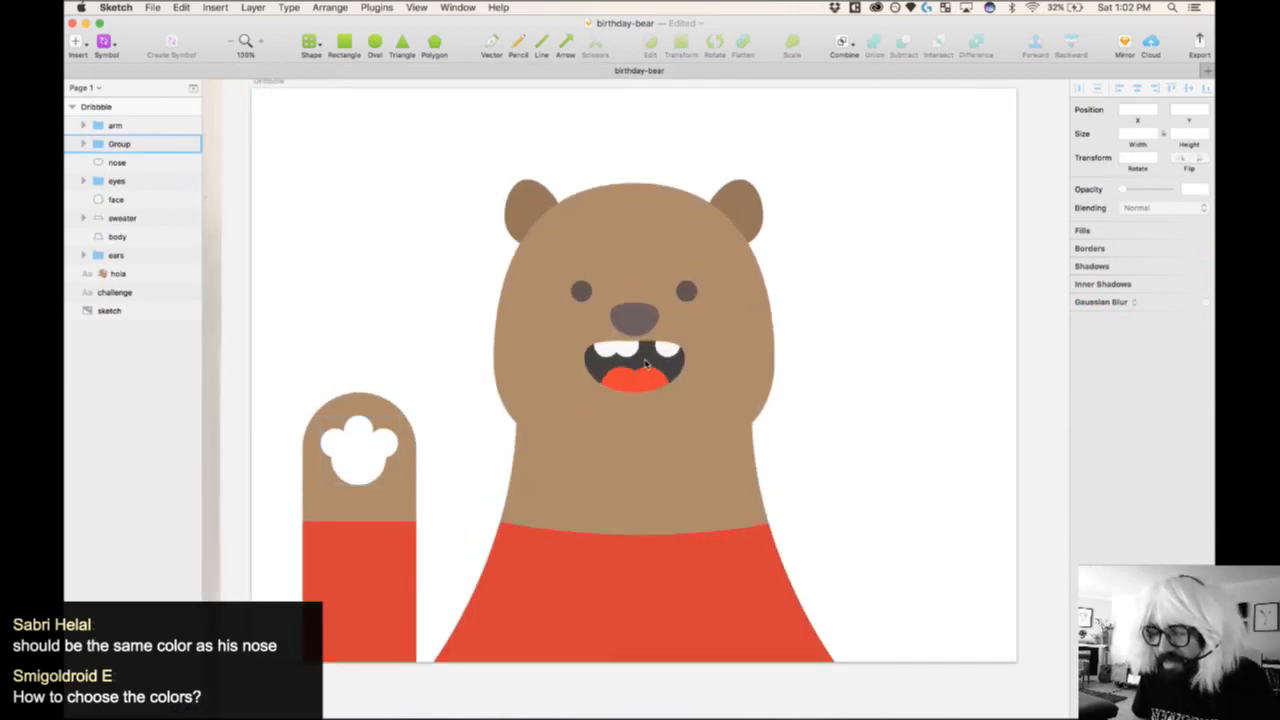
double_click(578, 300)
shift+click(684, 292)
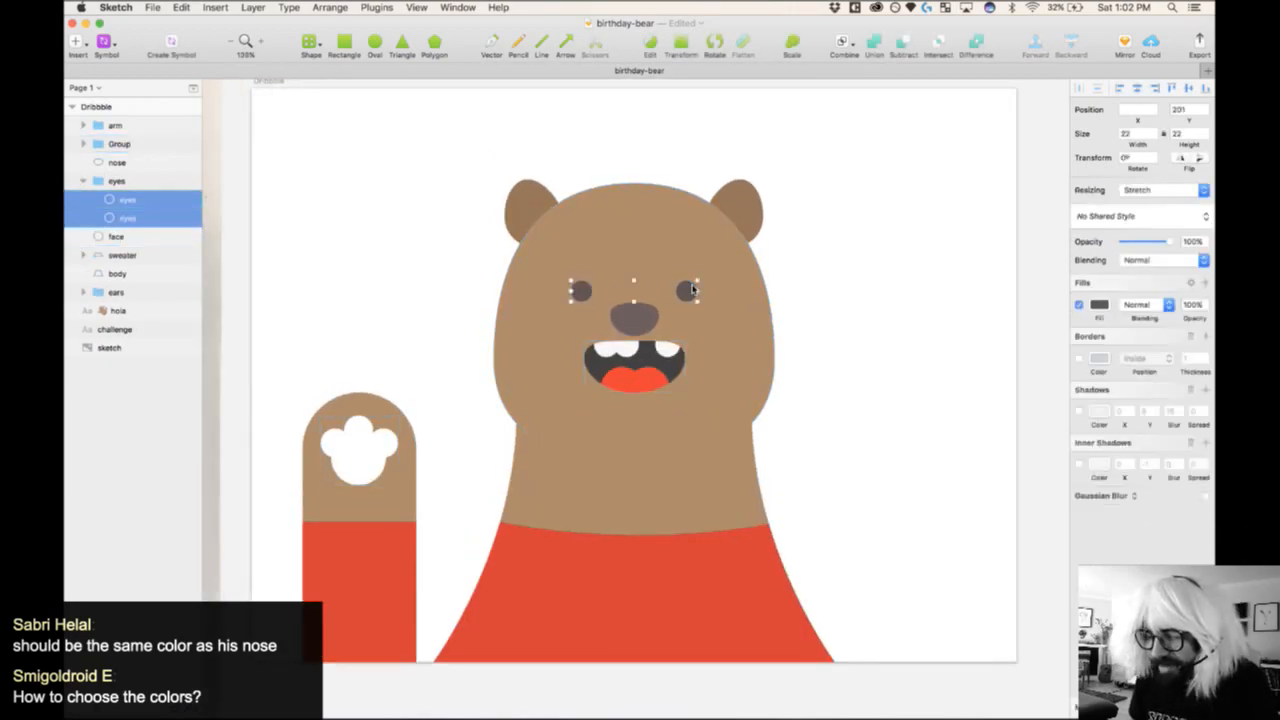
shift+click(655, 318)
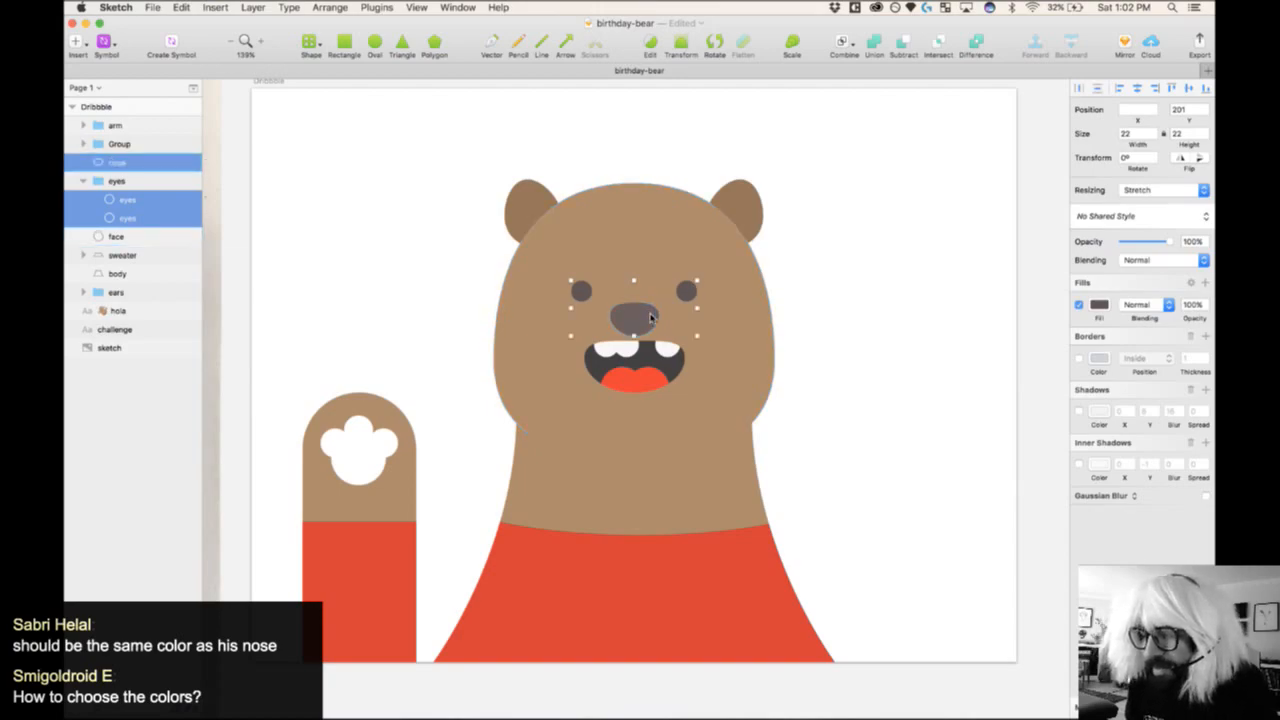
click(1100, 305)
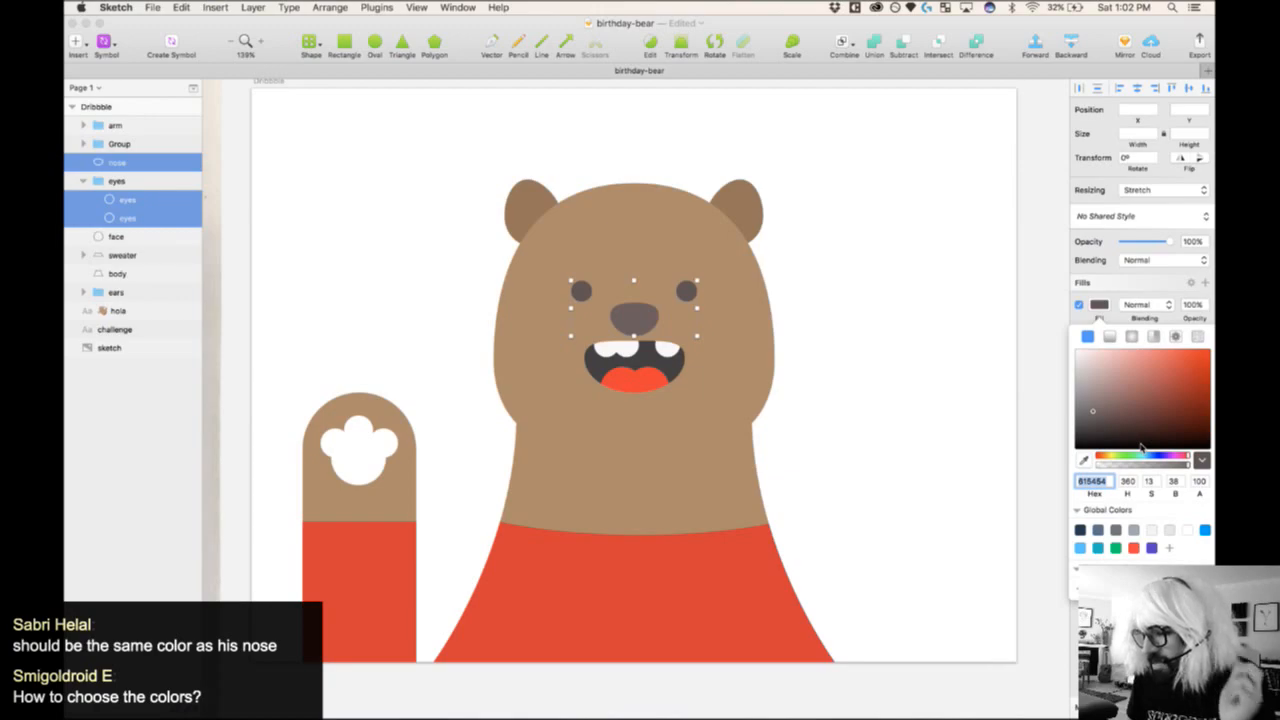
drag(1178, 406, 1157, 411)
click(922, 320)
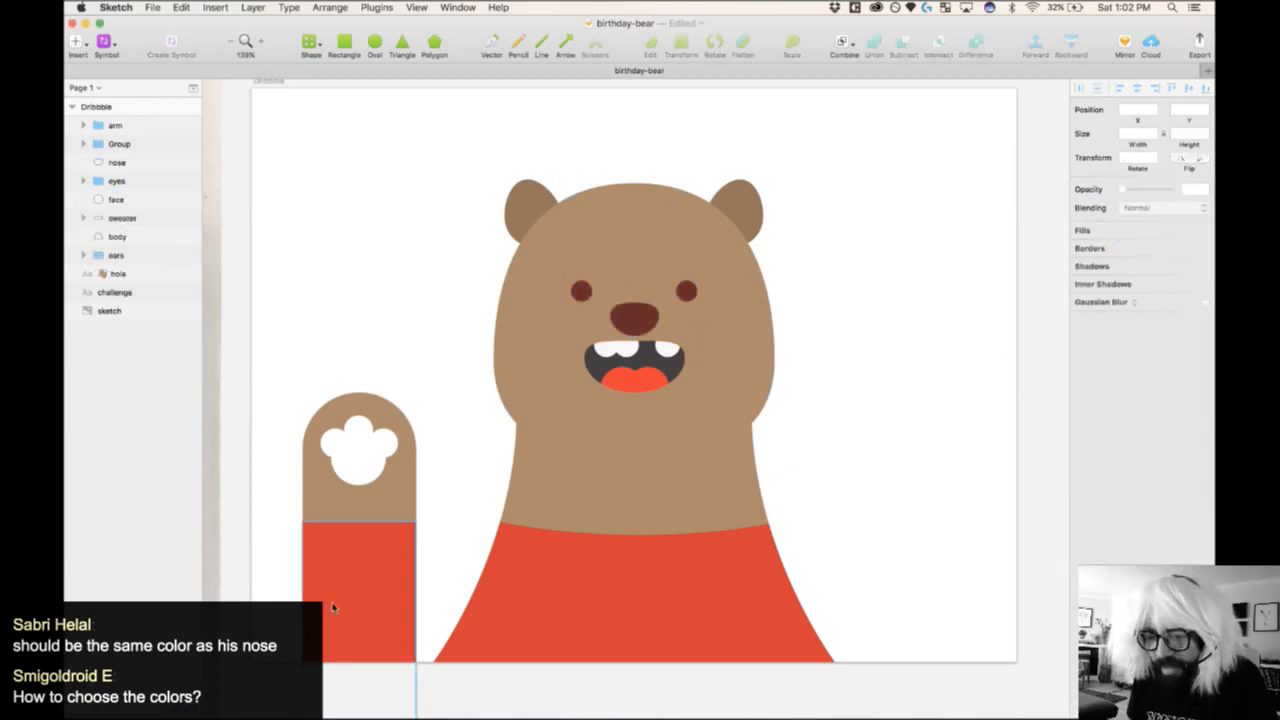
- Lower the opacity of the white paw-print group on the raised arm to 20%
double_click(369, 467)
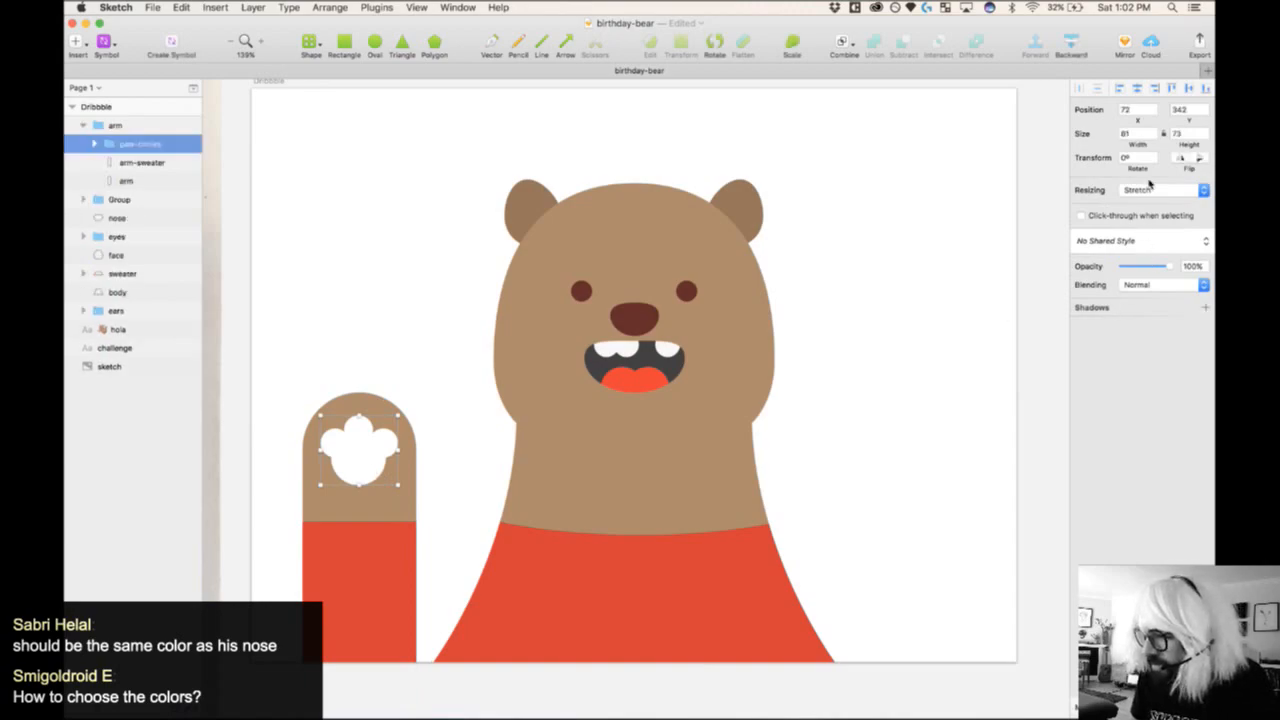
click(1186, 267)
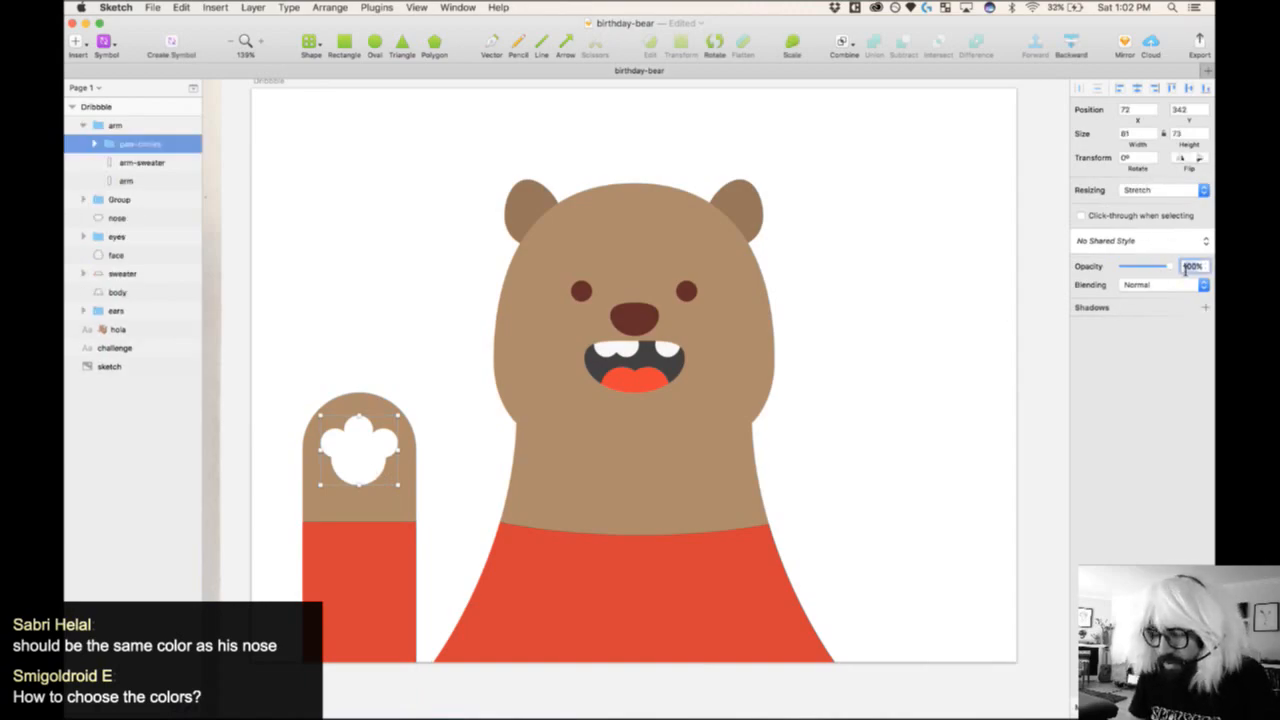
text(20)
key(Return)
click(920, 434)
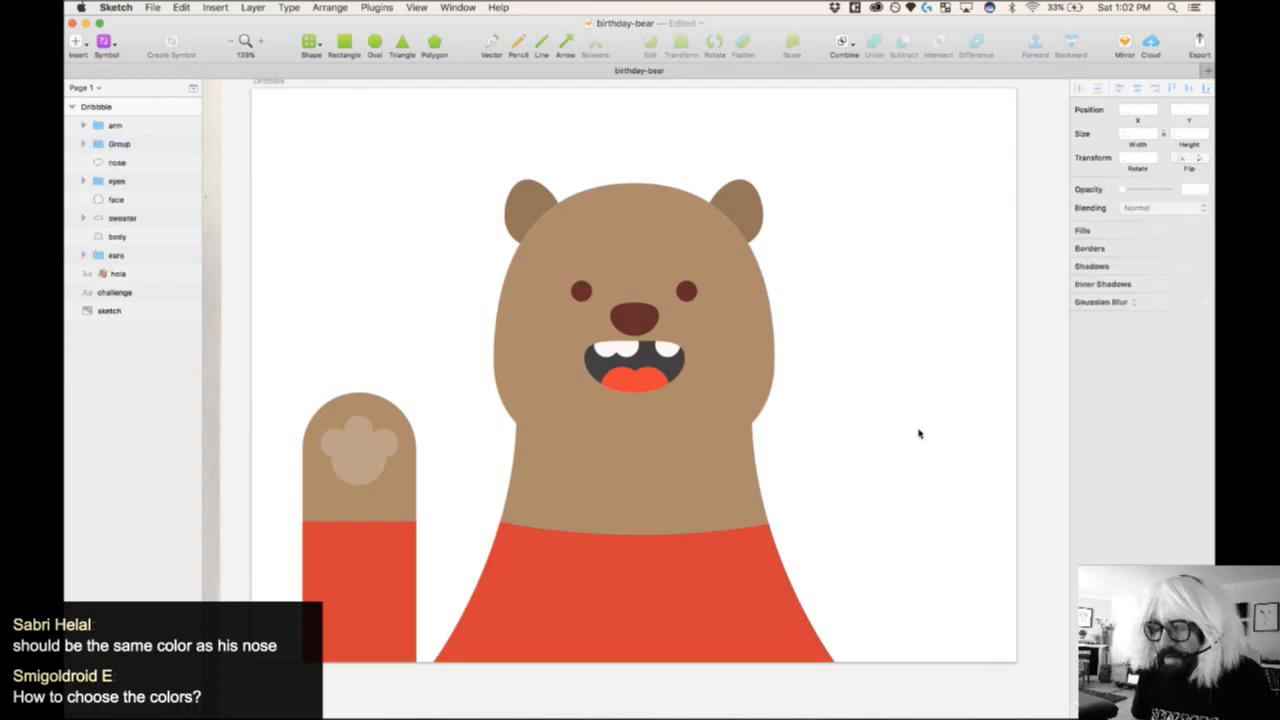
- Fill the mouth's dark grey mask shape with a deep maroon similar to the nose
click(359, 455)
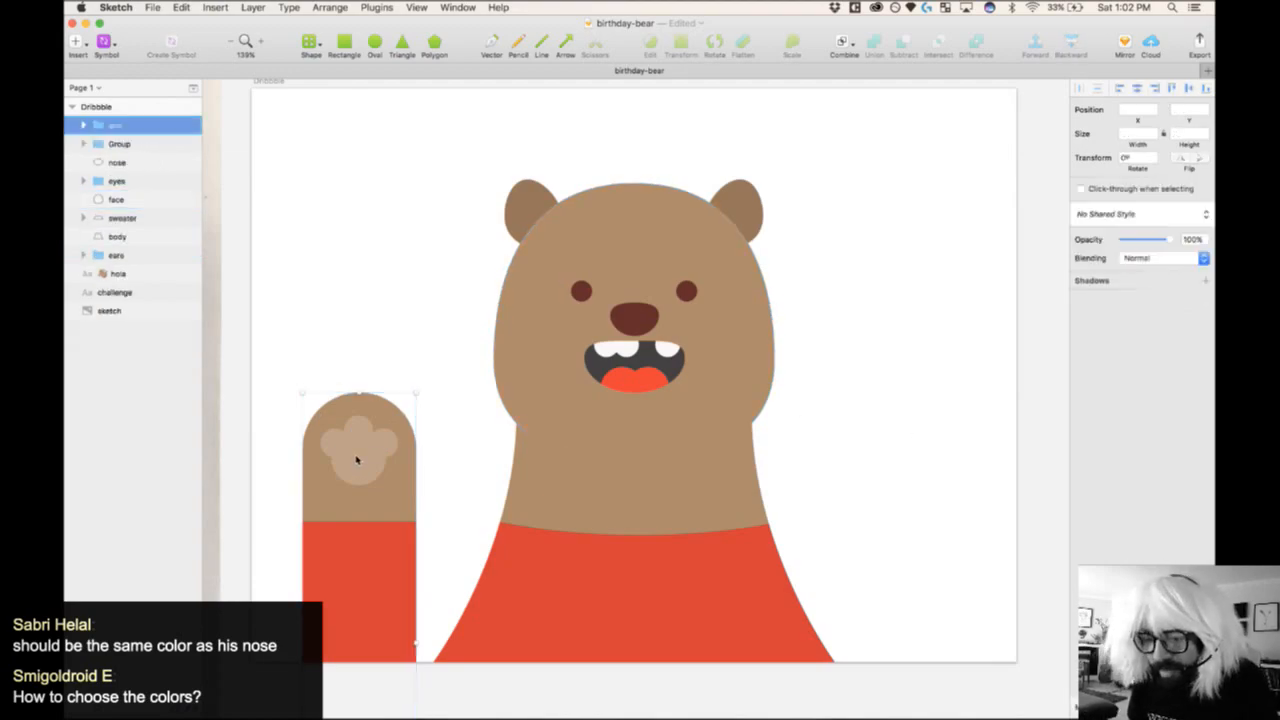
click(600, 370)
click(1099, 304)
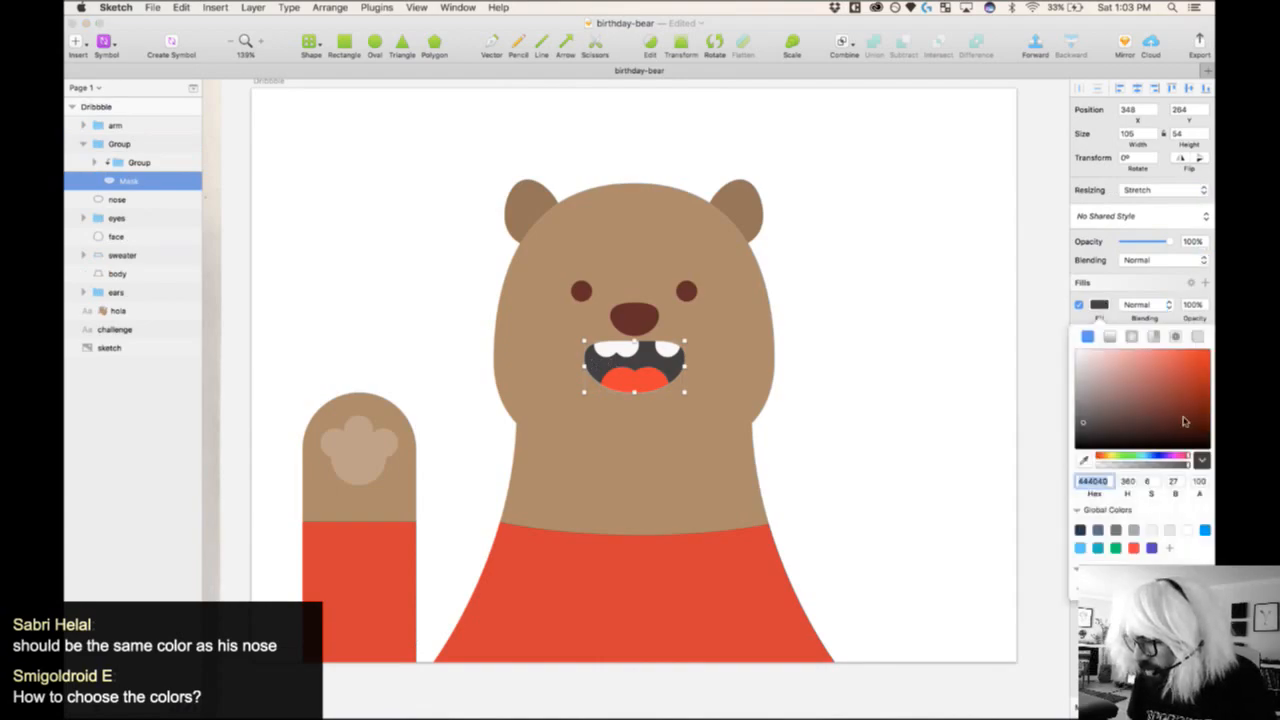
click(1189, 398)
drag(1187, 402, 1180, 406)
click(958, 302)
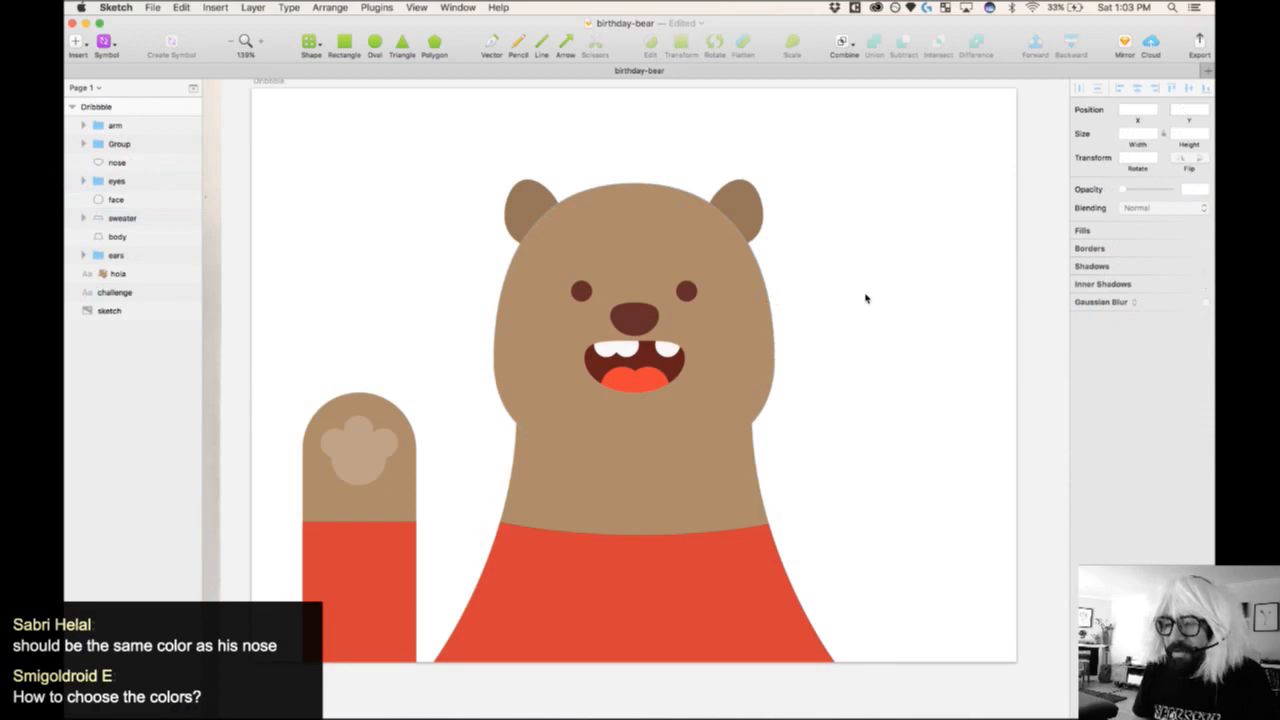
- Turn on Do Not Disturb in Notification Center to silence message banners
scroll(840, 297, down, 3)
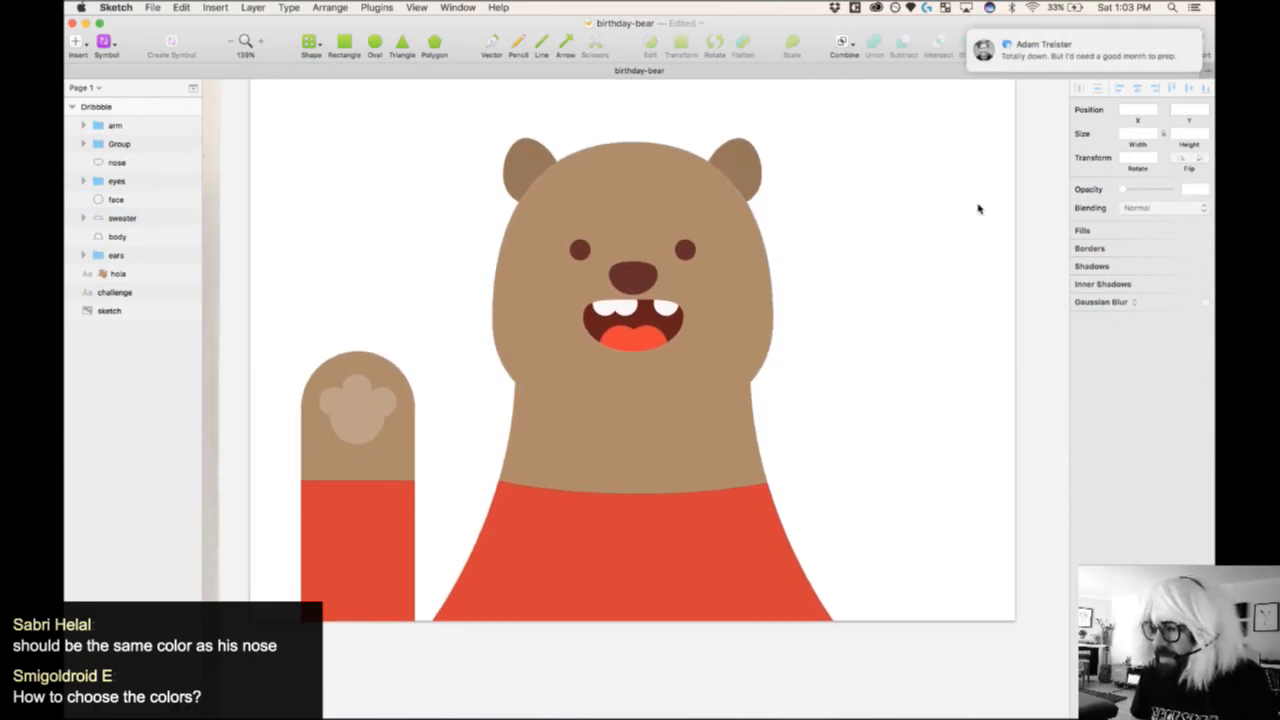
key(super+Tab)
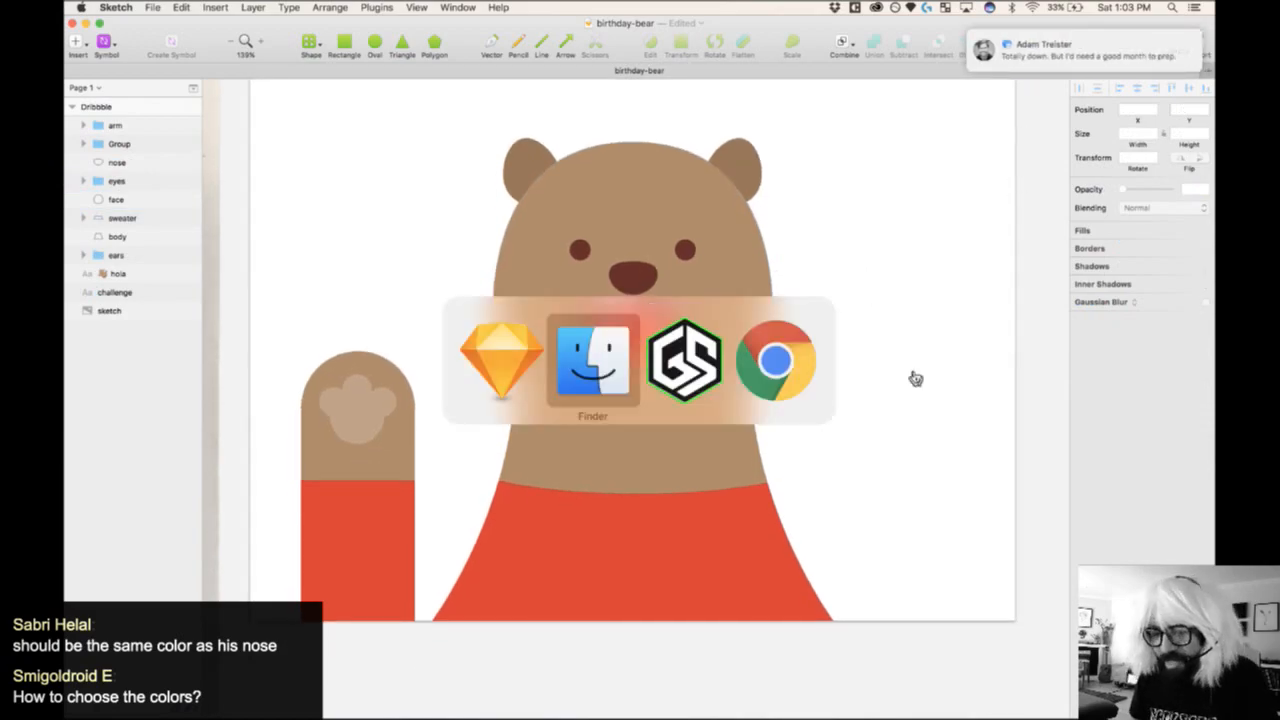
key(super+shift+Tab)
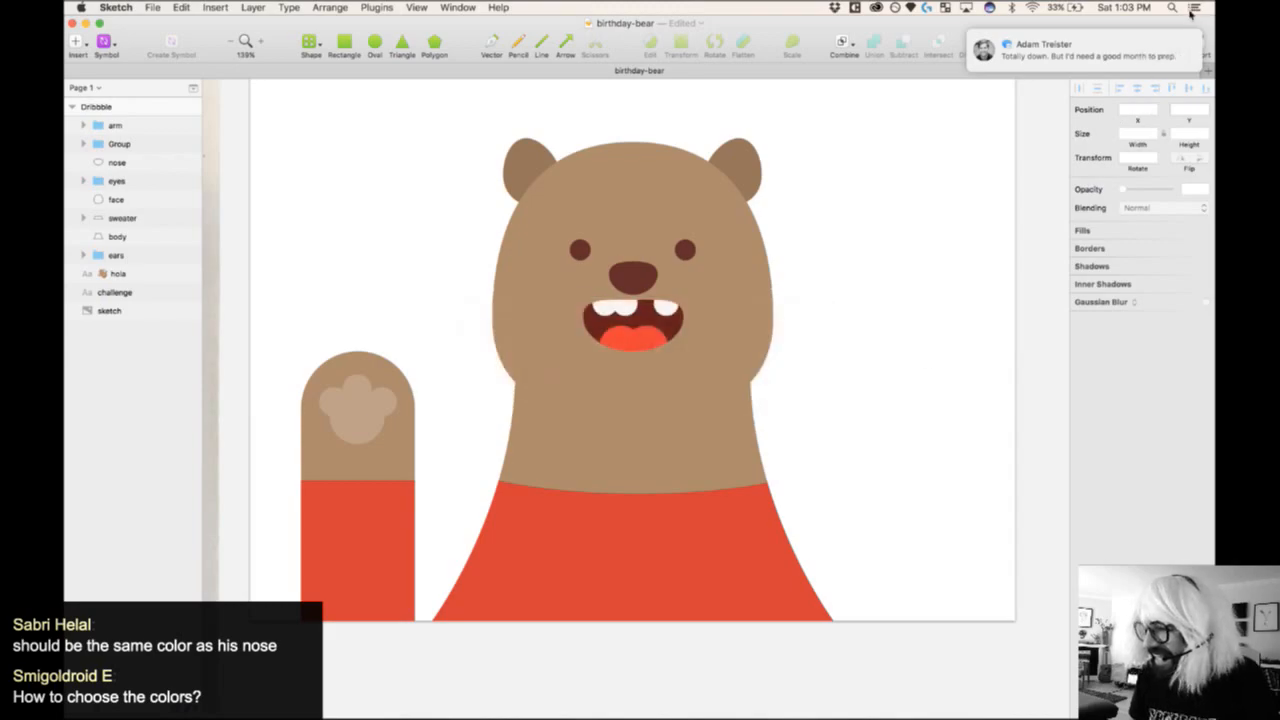
click(1194, 8)
scroll(1194, 88, up, 3)
click(1178, 72)
click(960, 212)
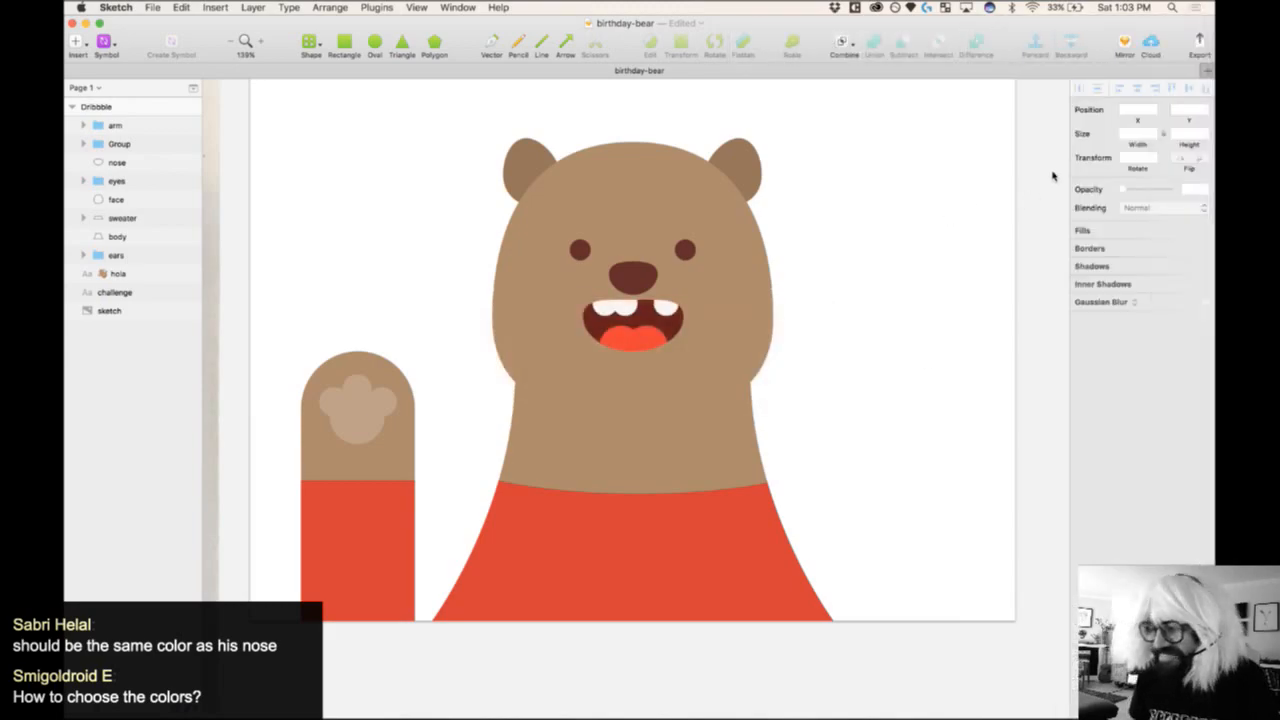
scroll(1052, 176, up, 3)
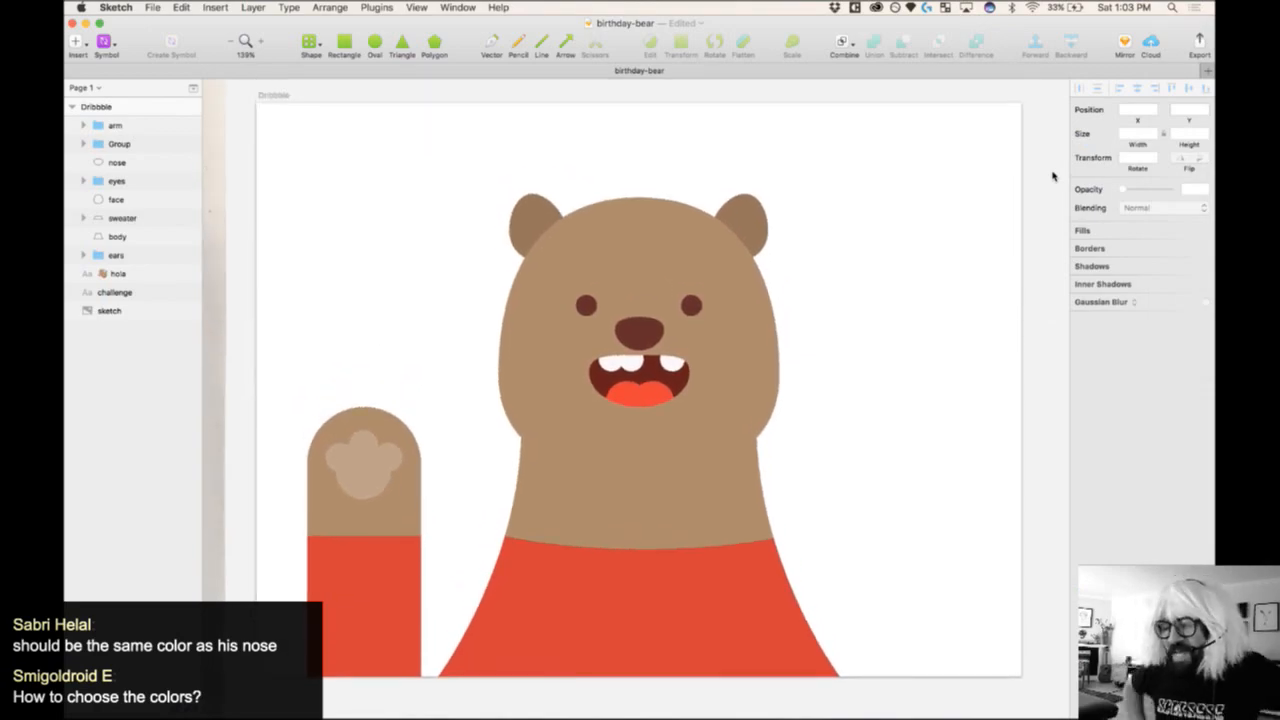
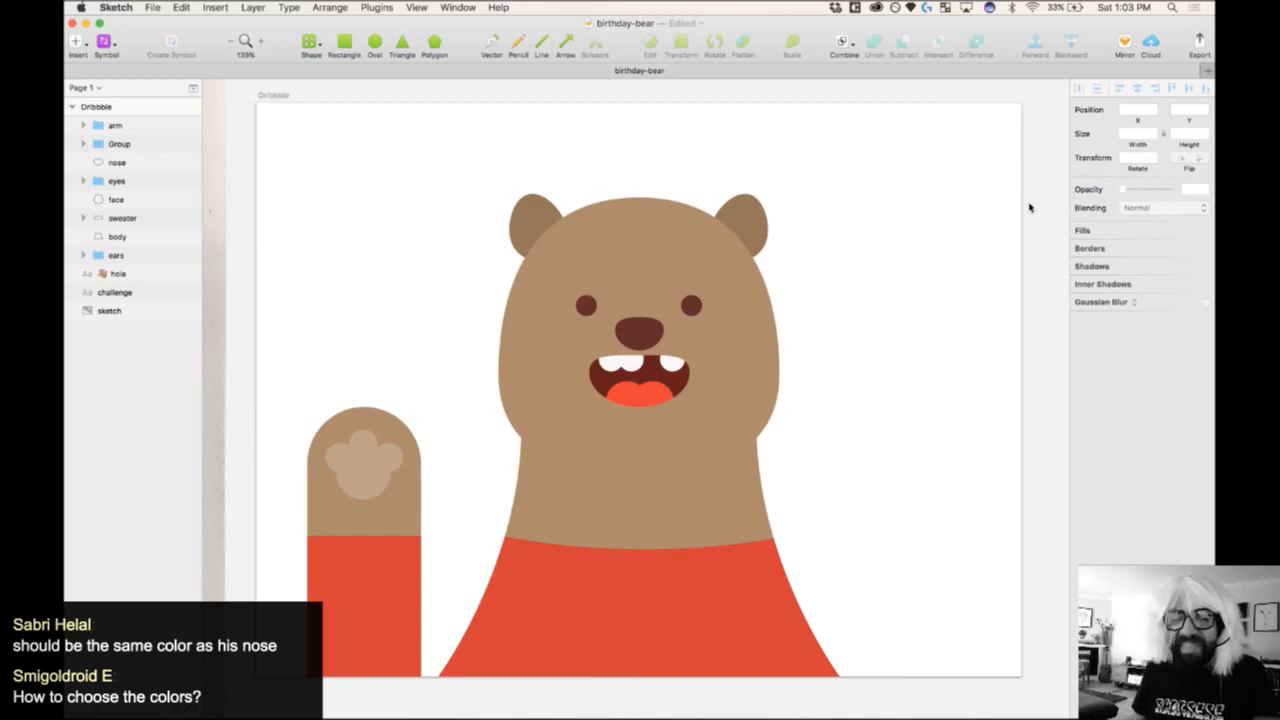
scroll(1029, 207, down, 3)
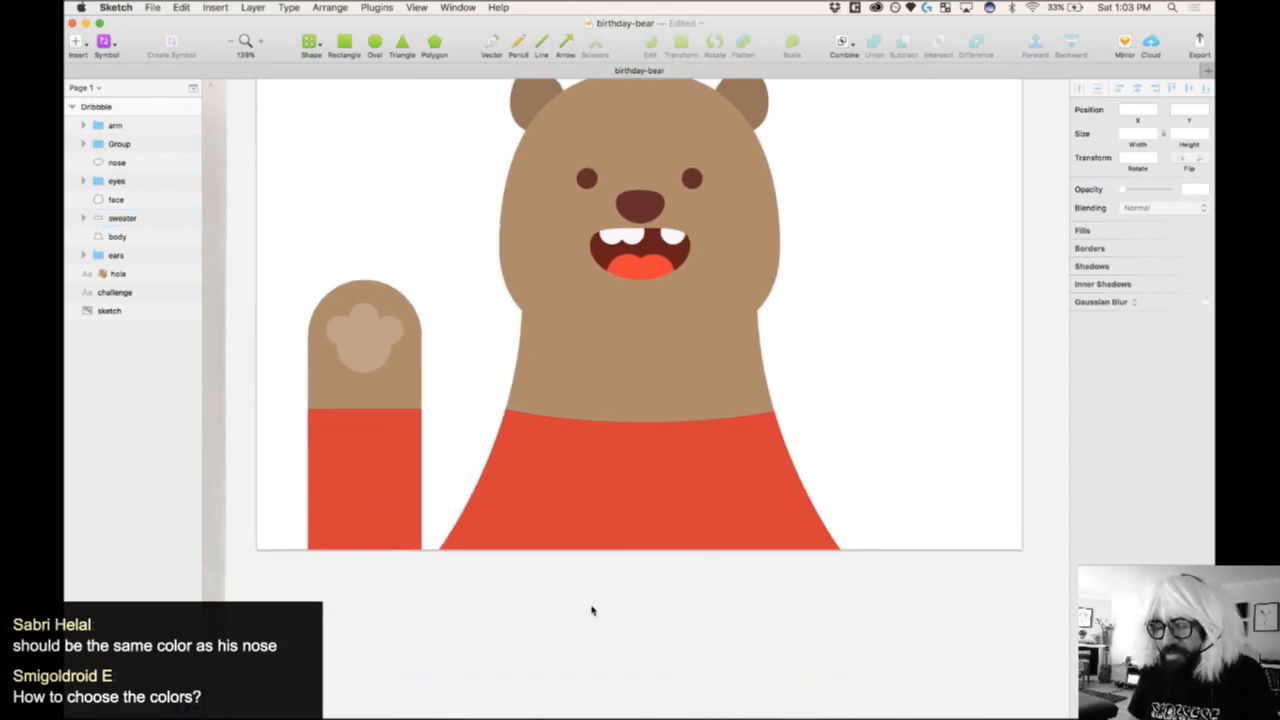
click(618, 540)
click(930, 557)
scroll(932, 558, up, 2)
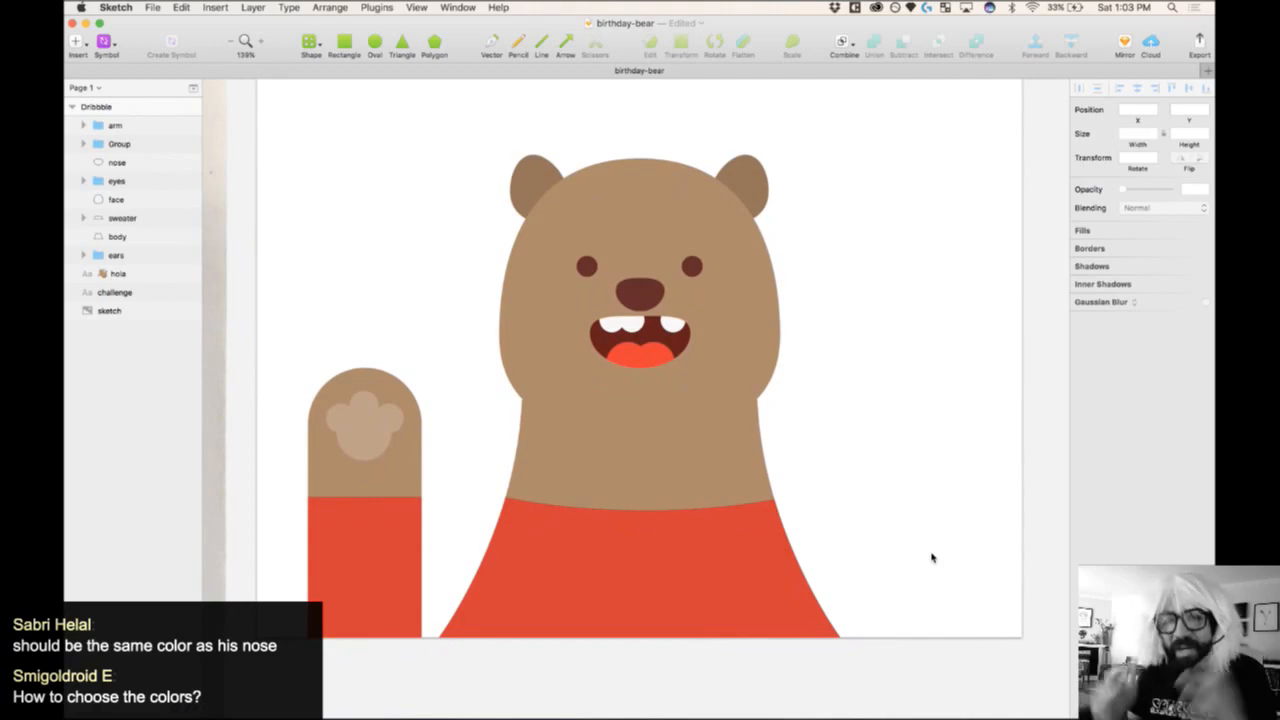
- Rename the Dribbble artboard to bear-1
key(super+0)
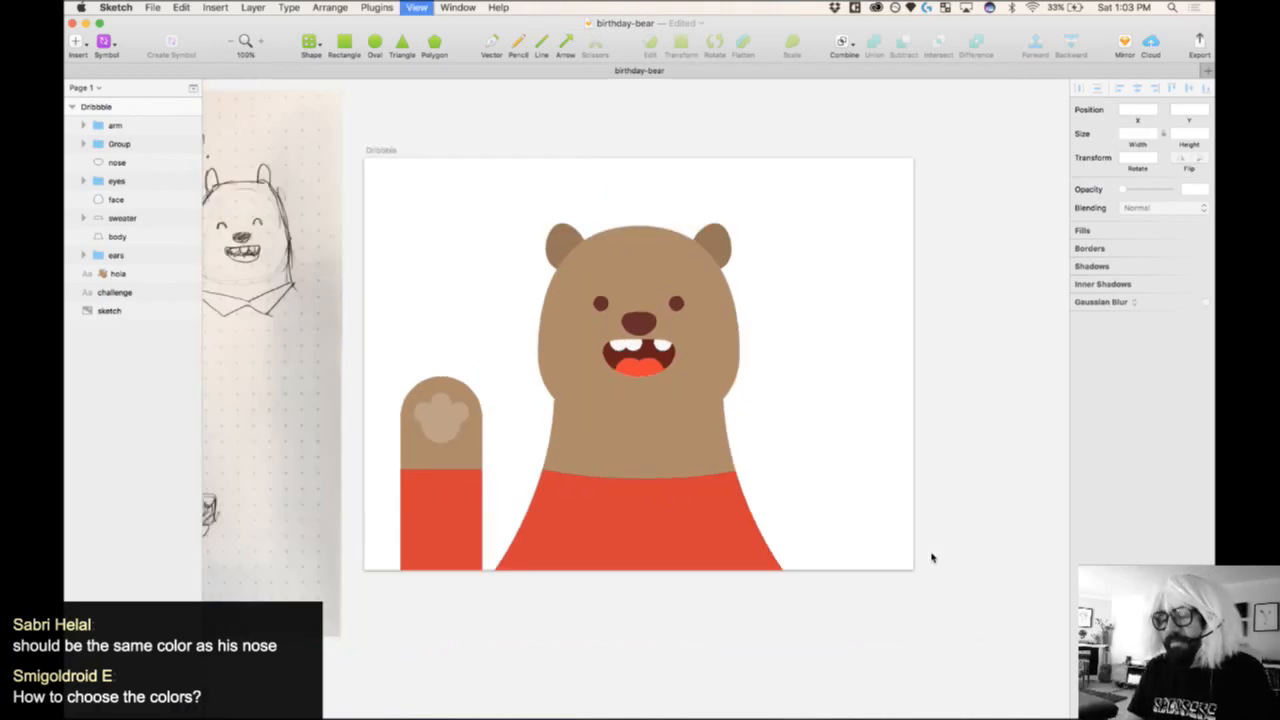
click(384, 151)
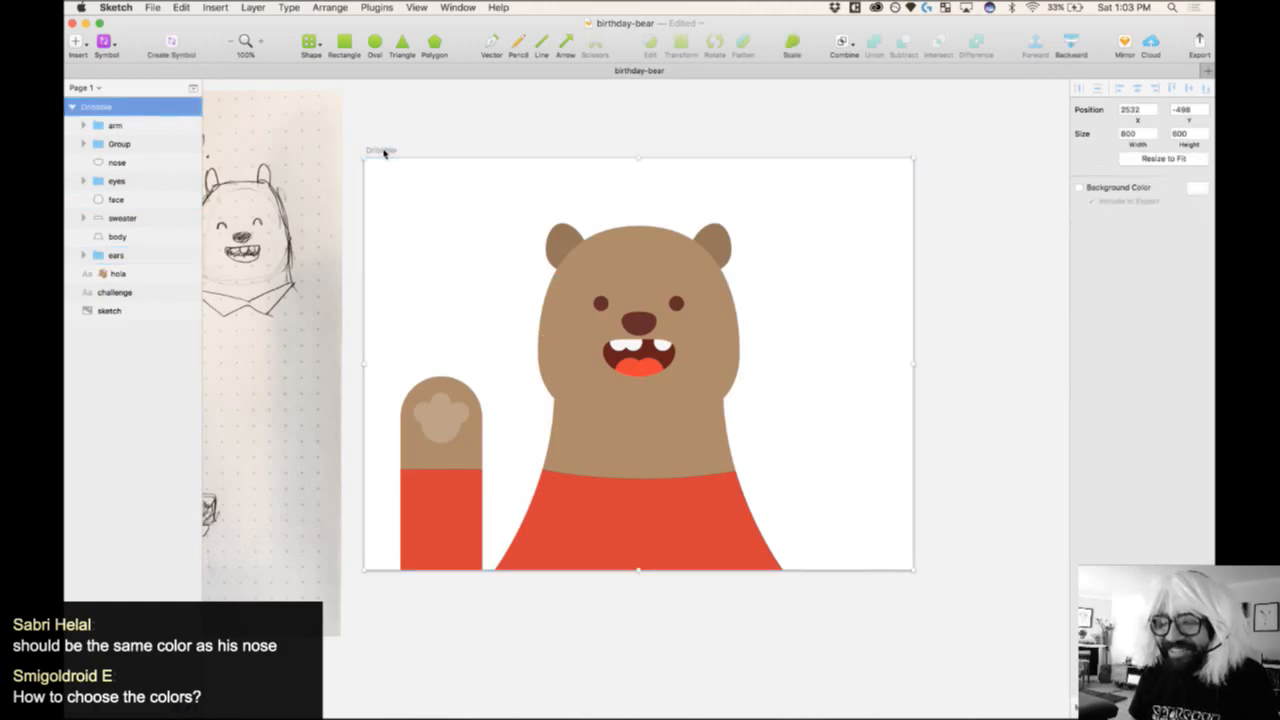
double_click(99, 110)
text(bear-1)
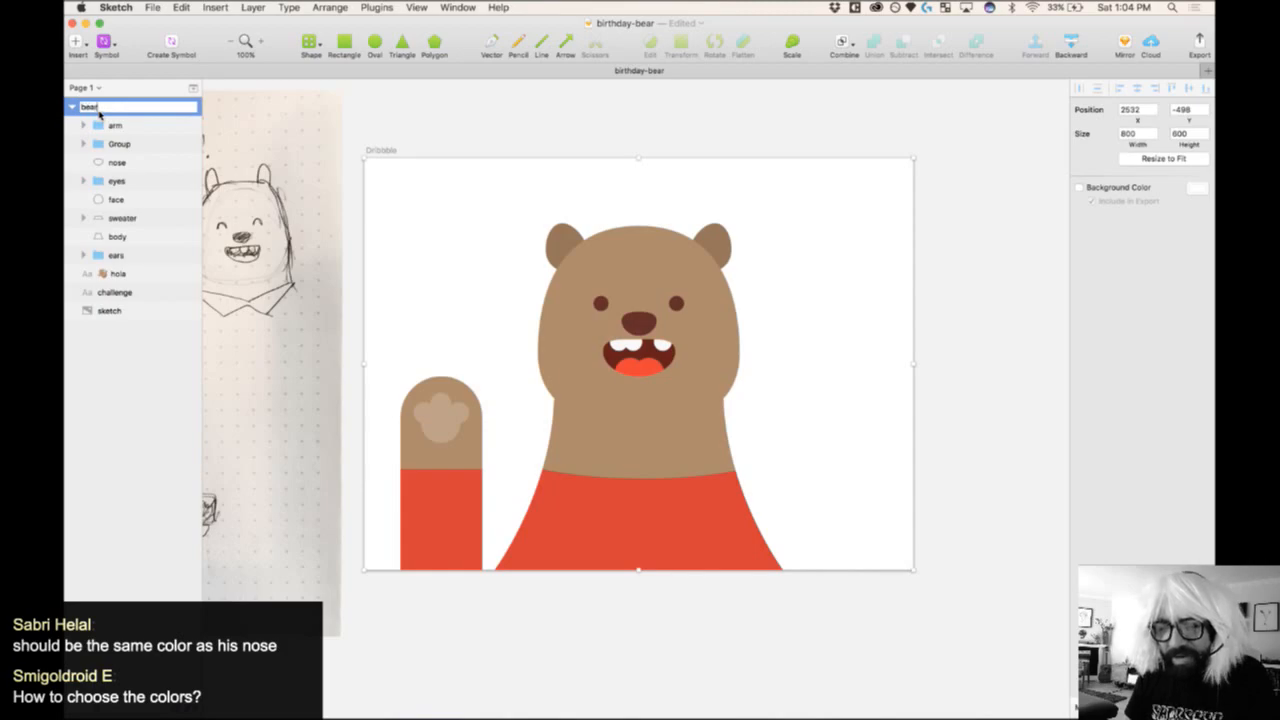
key(Return)
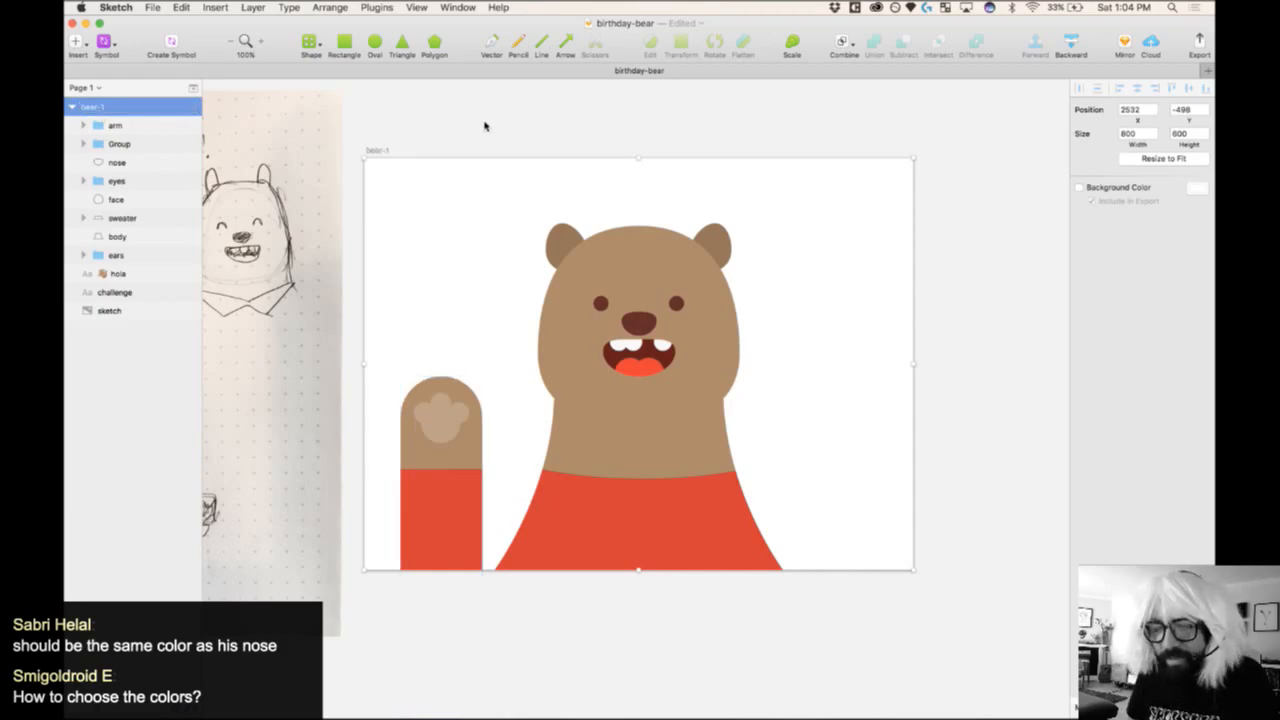
click(481, 126)
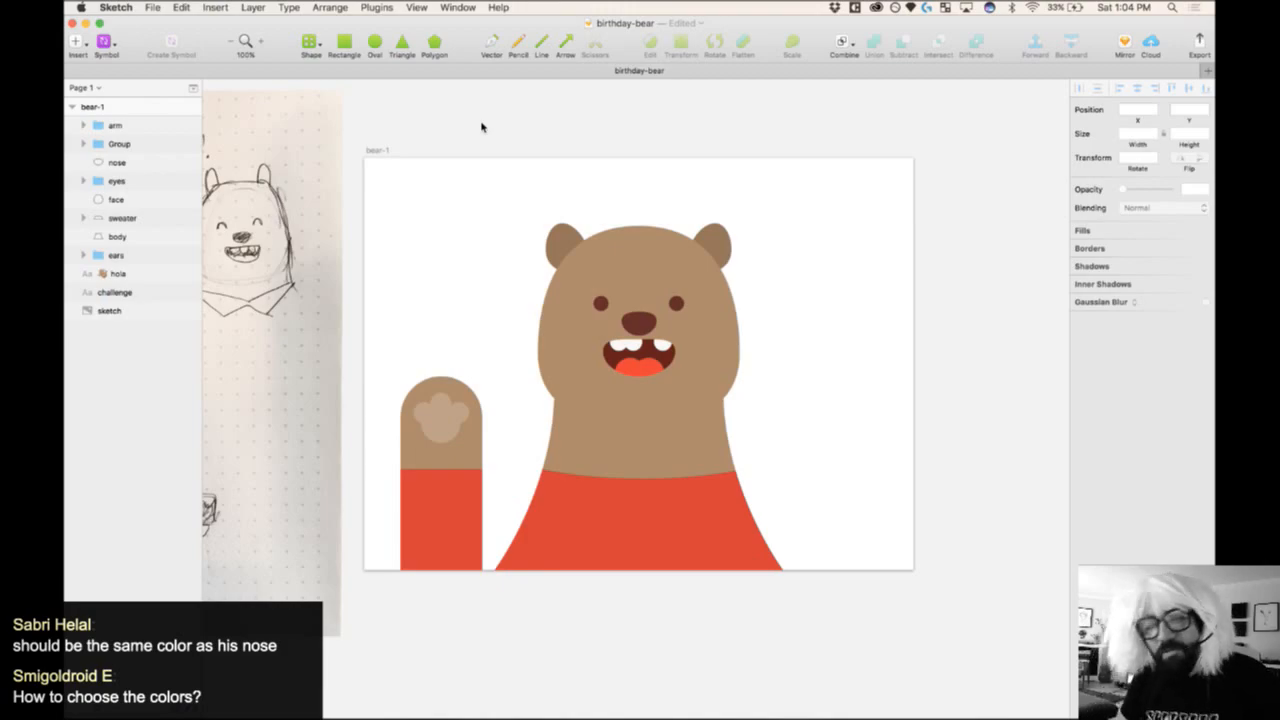
- Send the artboard to Flinto at 100% scale with a custom 800 by 600 device size and make Flinto's window fill the screen
scroll(481, 127, left, 2)
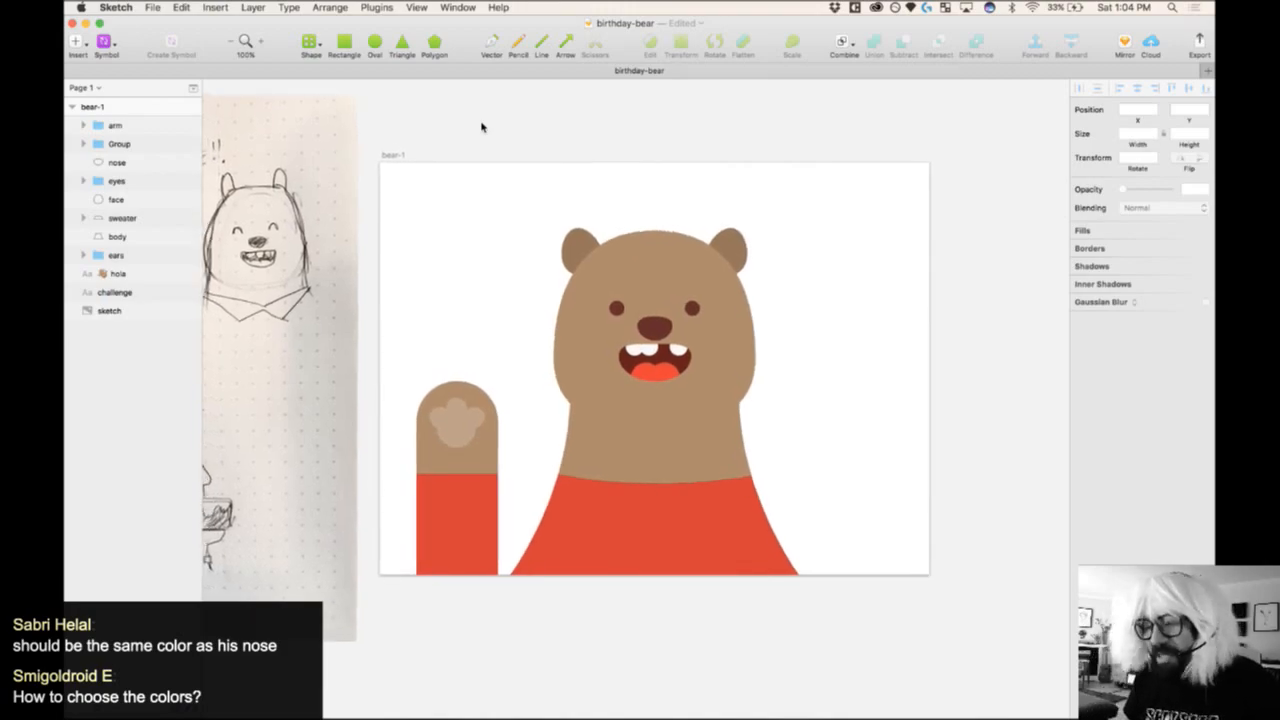
click(376, 8)
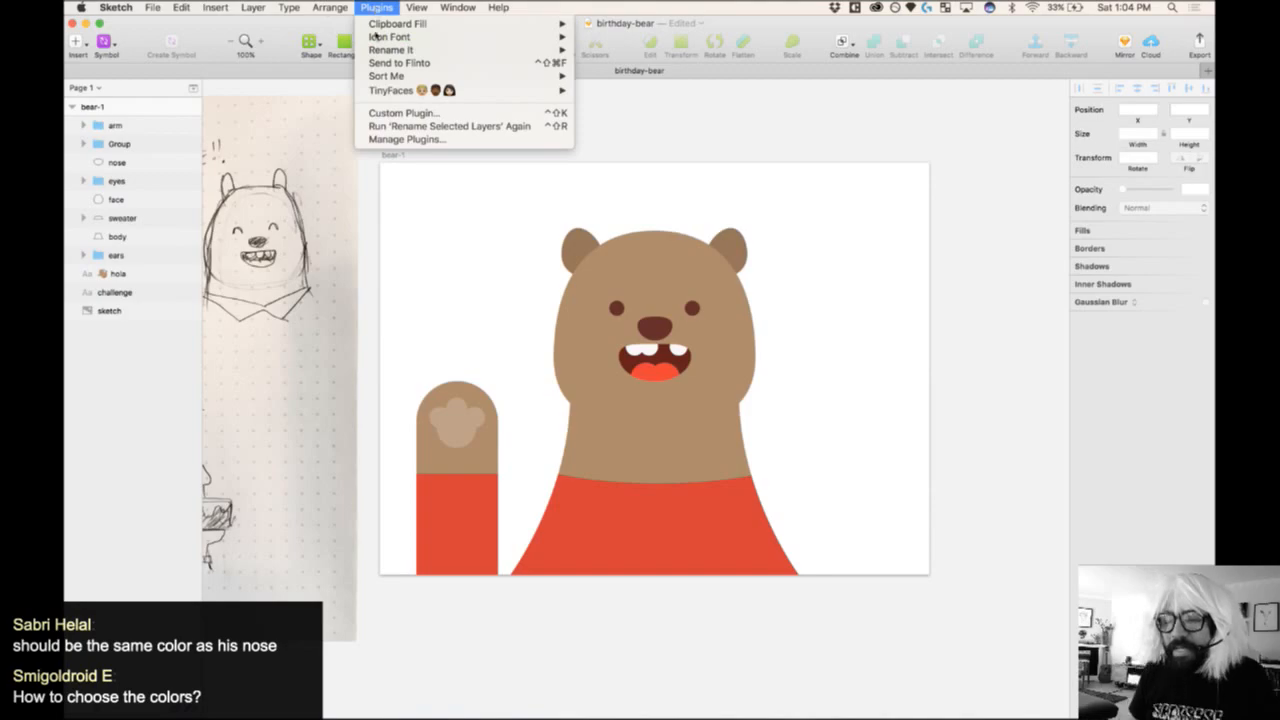
click(415, 64)
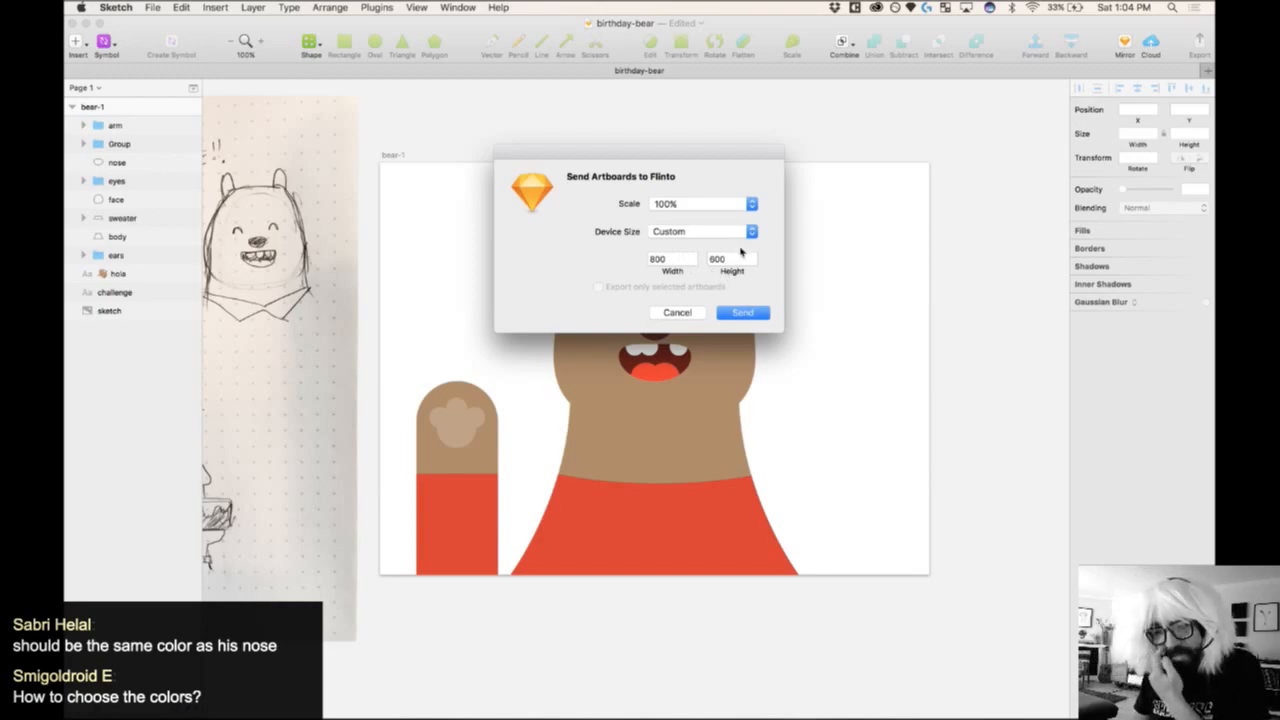
click(744, 312)
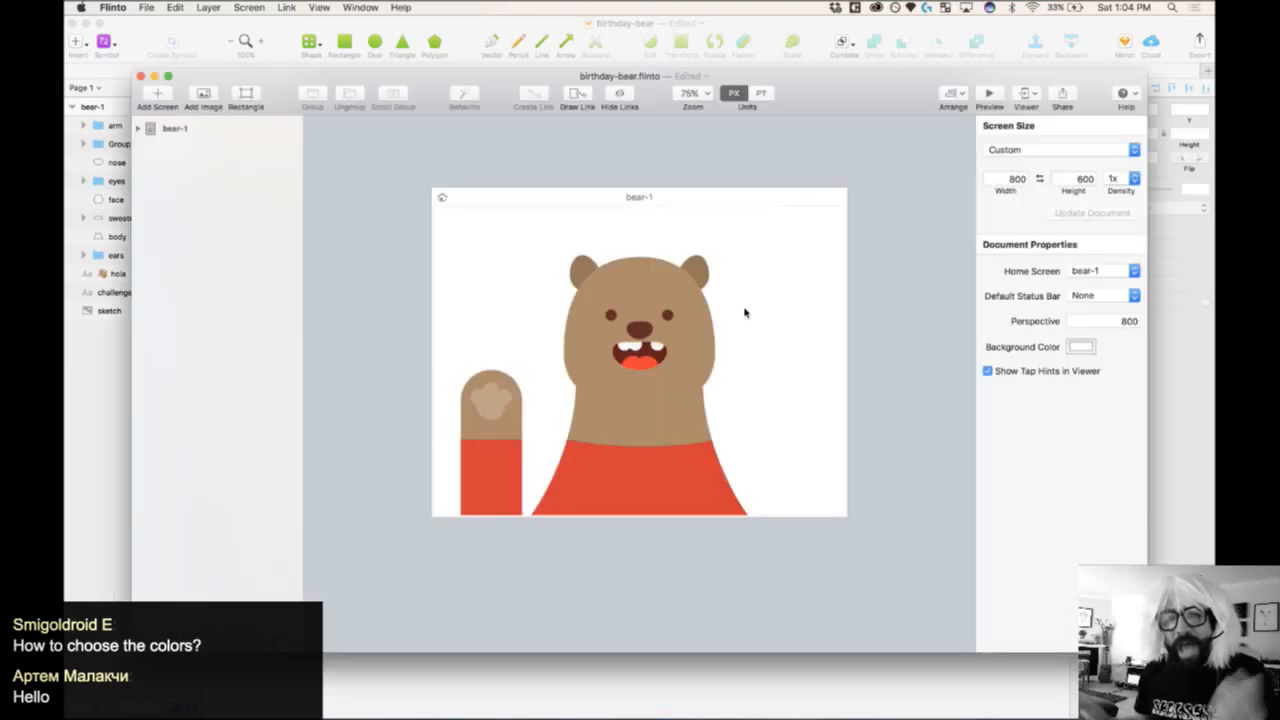
drag(847, 84, 857, 5)
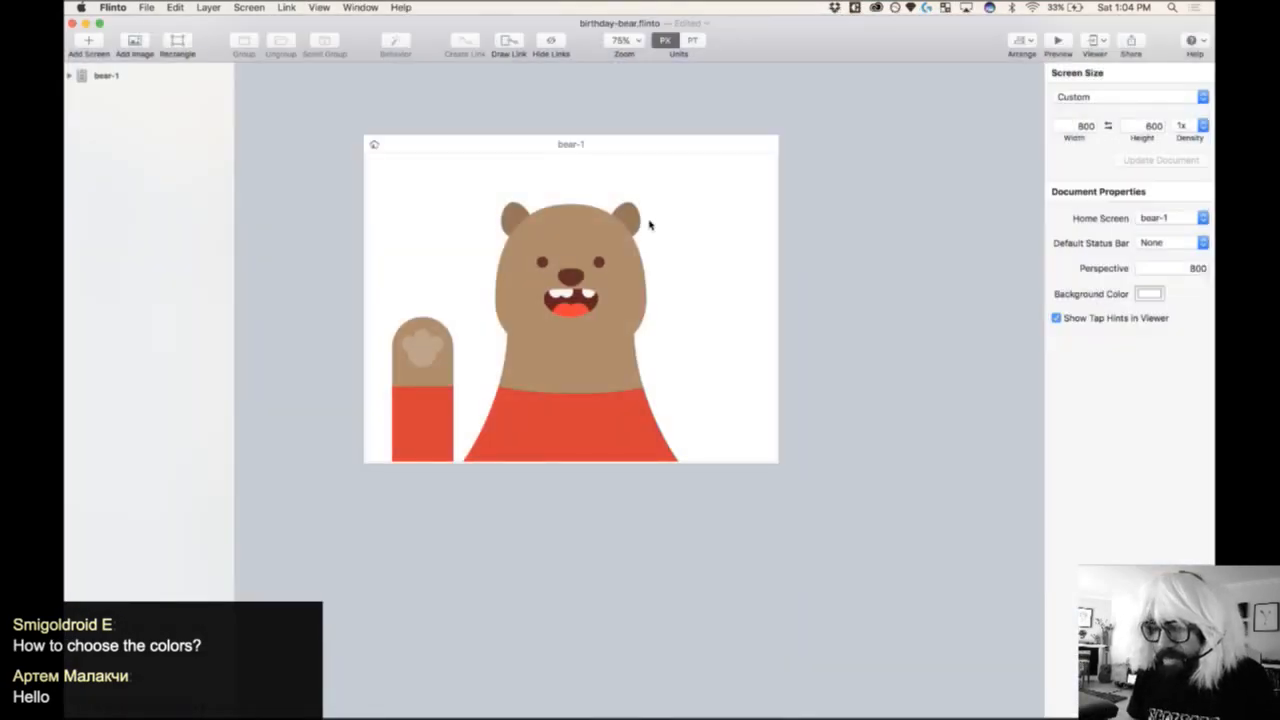
- Locate the generically named mouth group among the imported layers, switch back to Sketch and rename that group to mouth
click(398, 280)
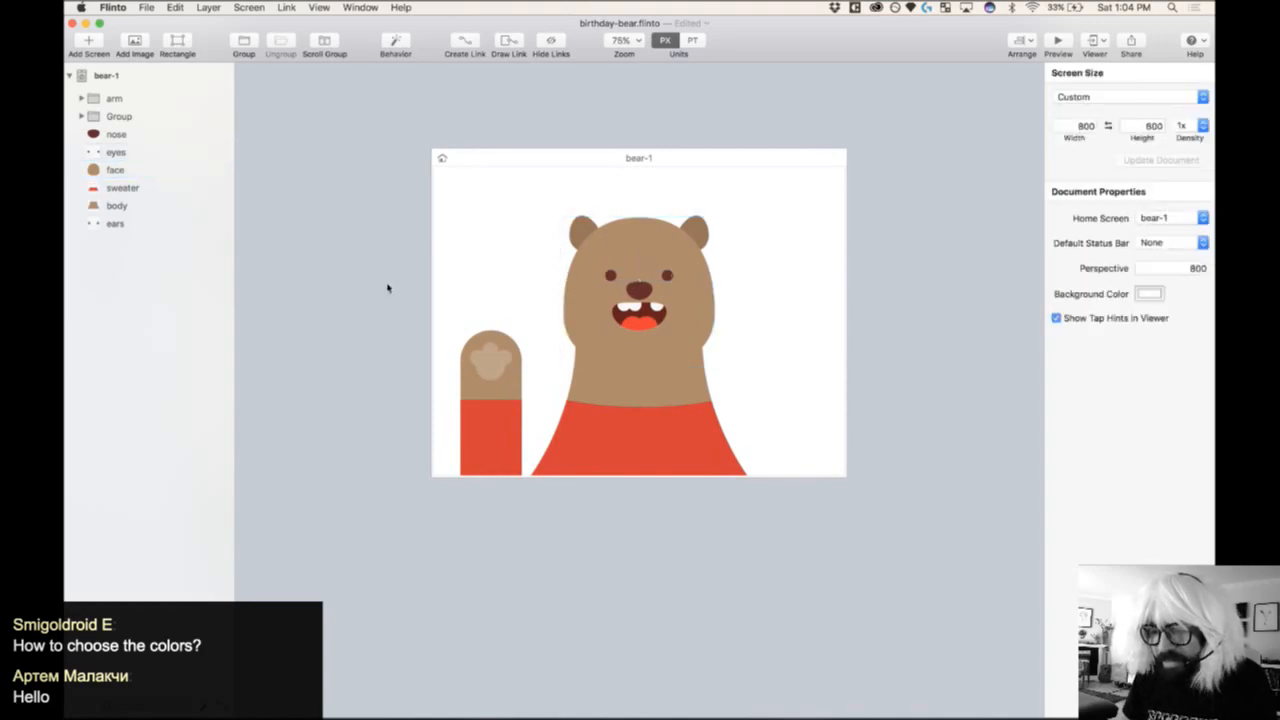
drag(391, 118, 884, 545)
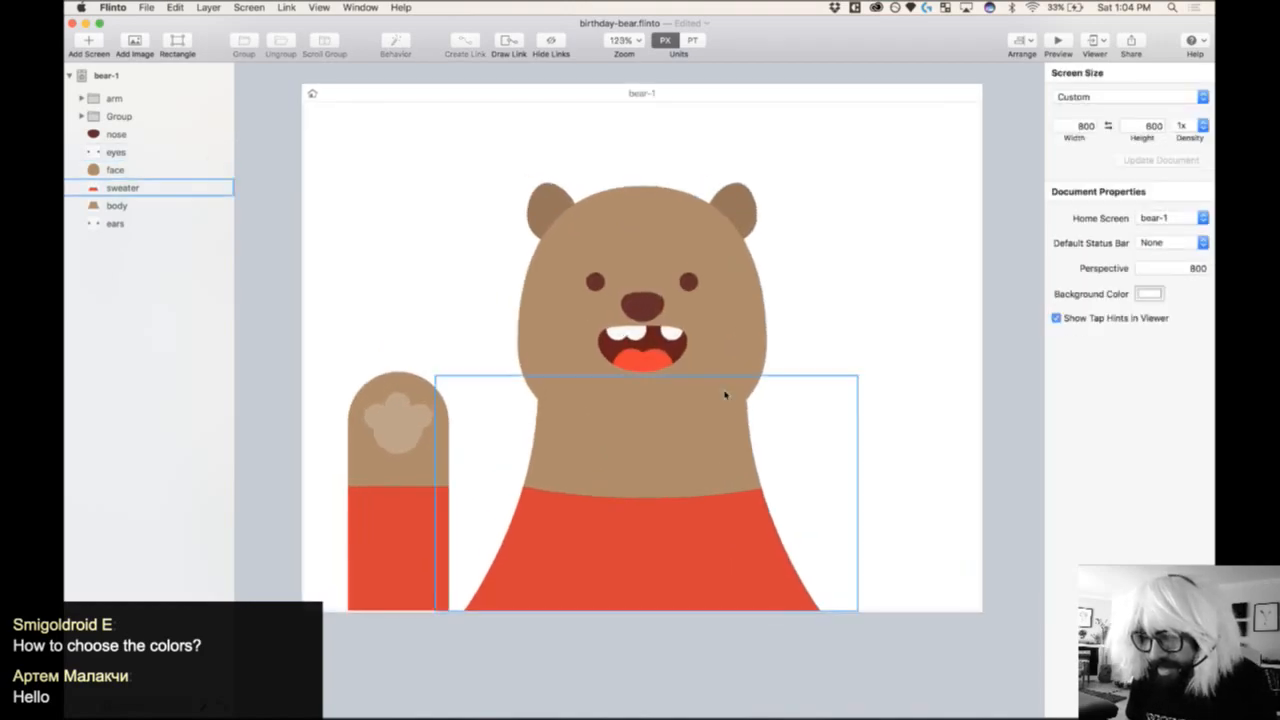
click(113, 98)
click(129, 117)
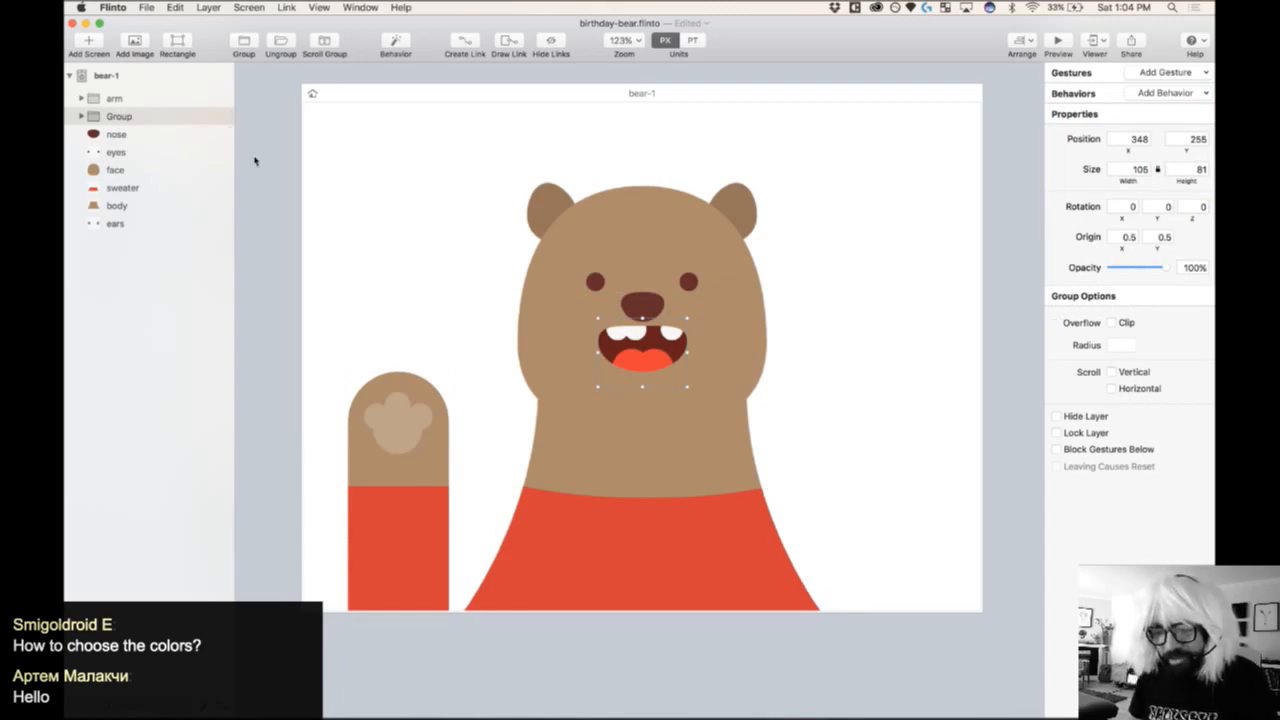
key(super+Tab)
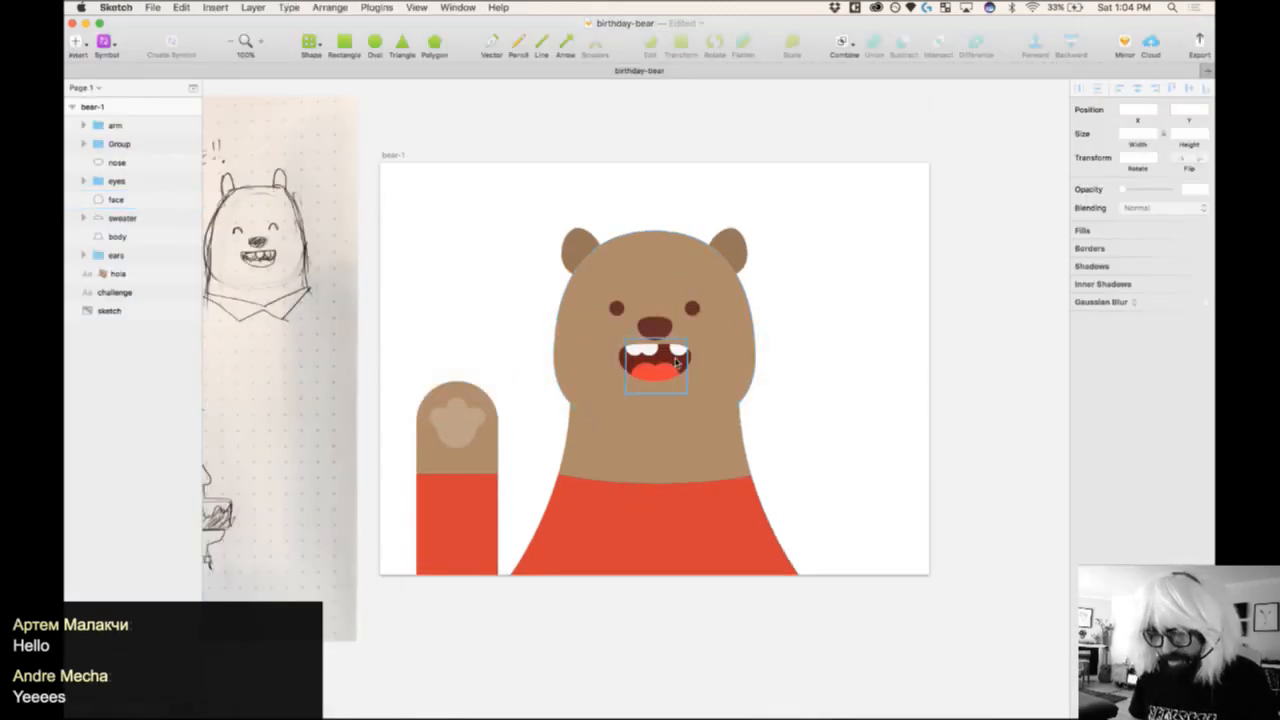
double_click(674, 359)
double_click(138, 145)
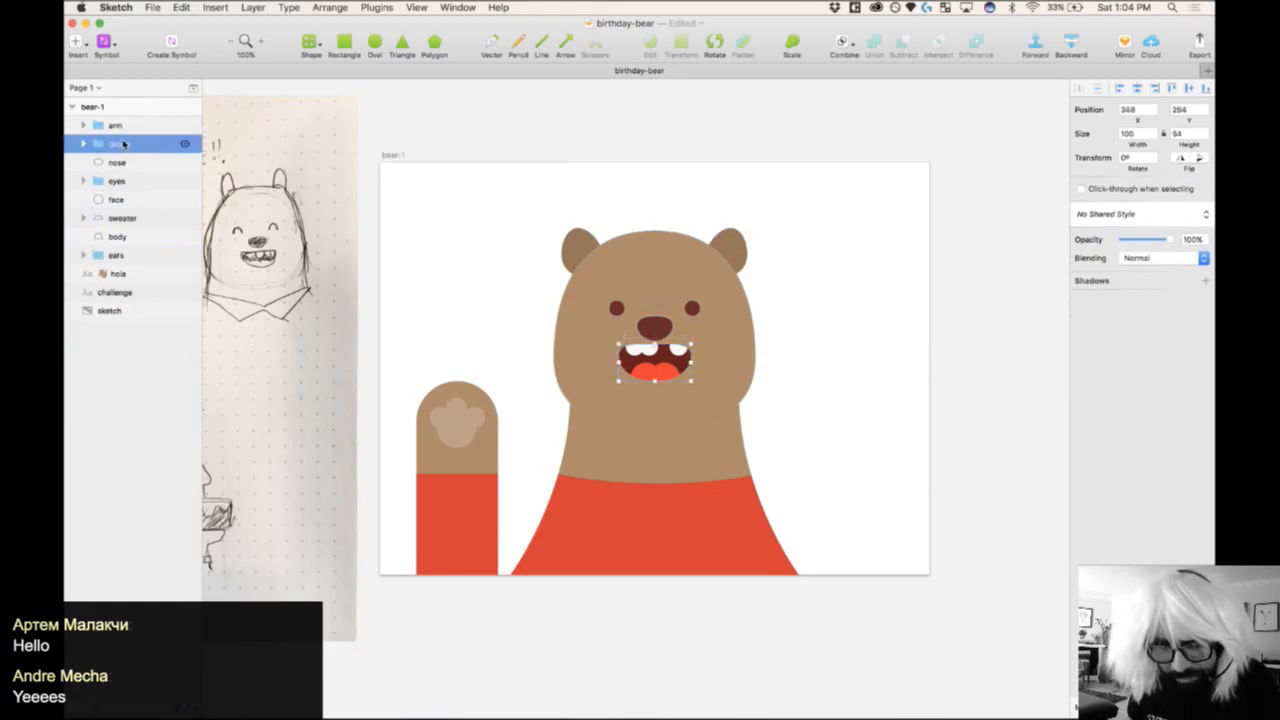
text(mouth)
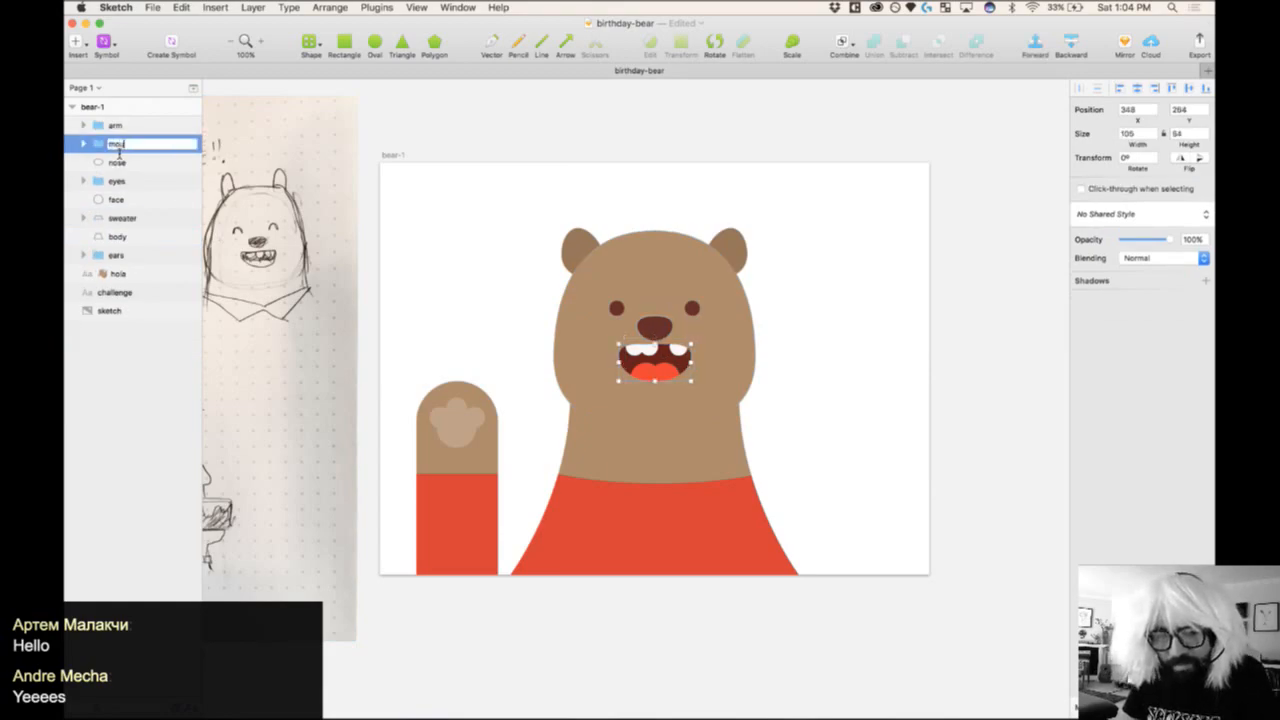
key(Return)
click(395, 115)
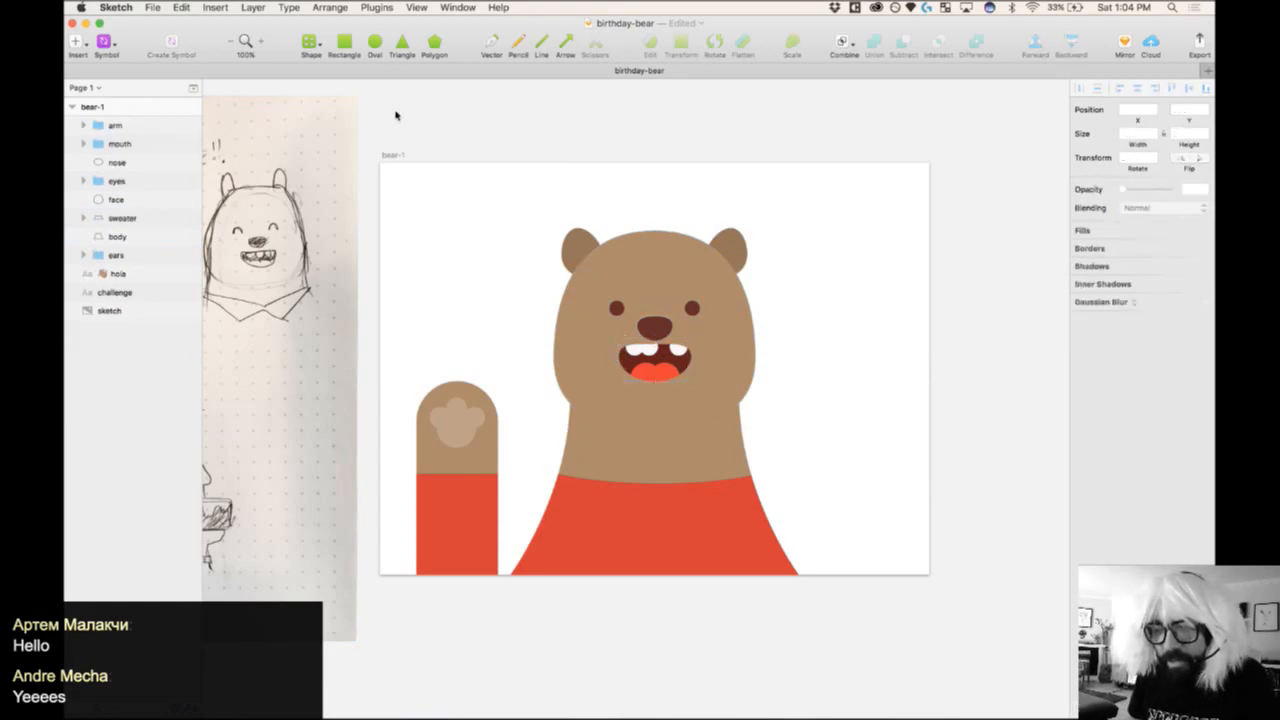
- Send the updated bear-1 artboard to Flinto again
click(379, 9)
click(428, 63)
click(748, 317)
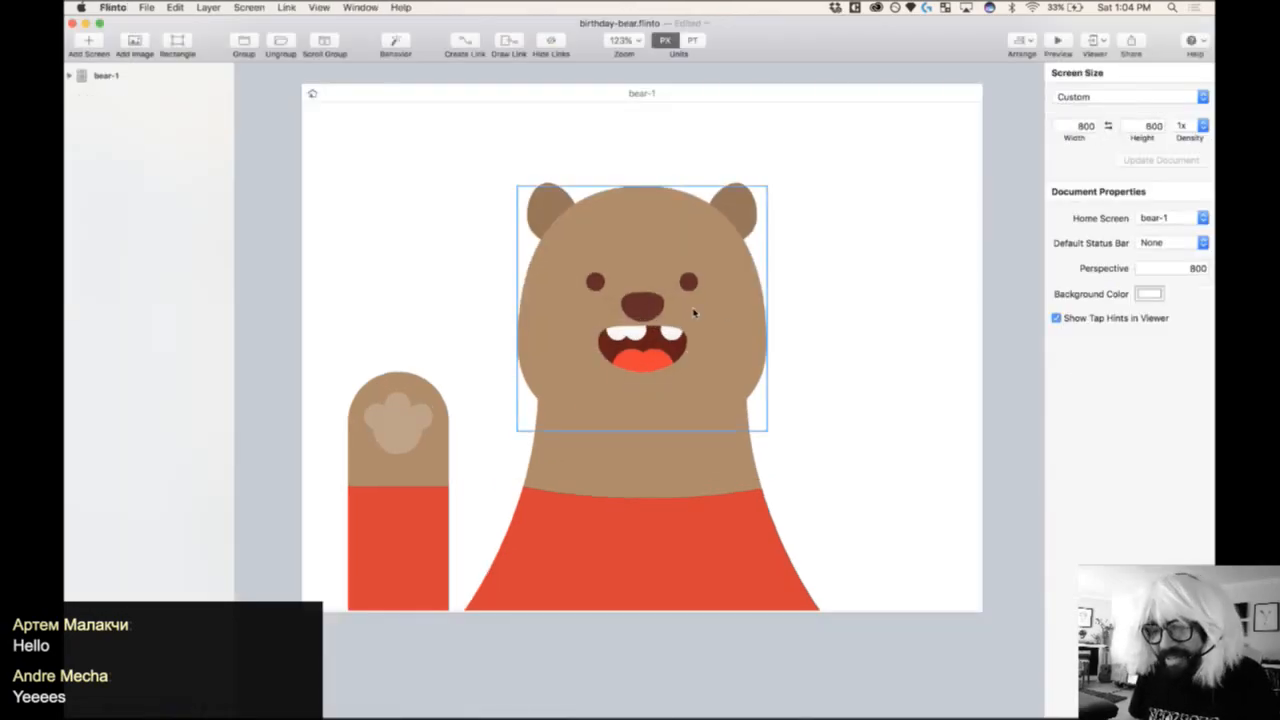
- Create a behavior for the bear's eyes layer and add a second state named blink
click(648, 343)
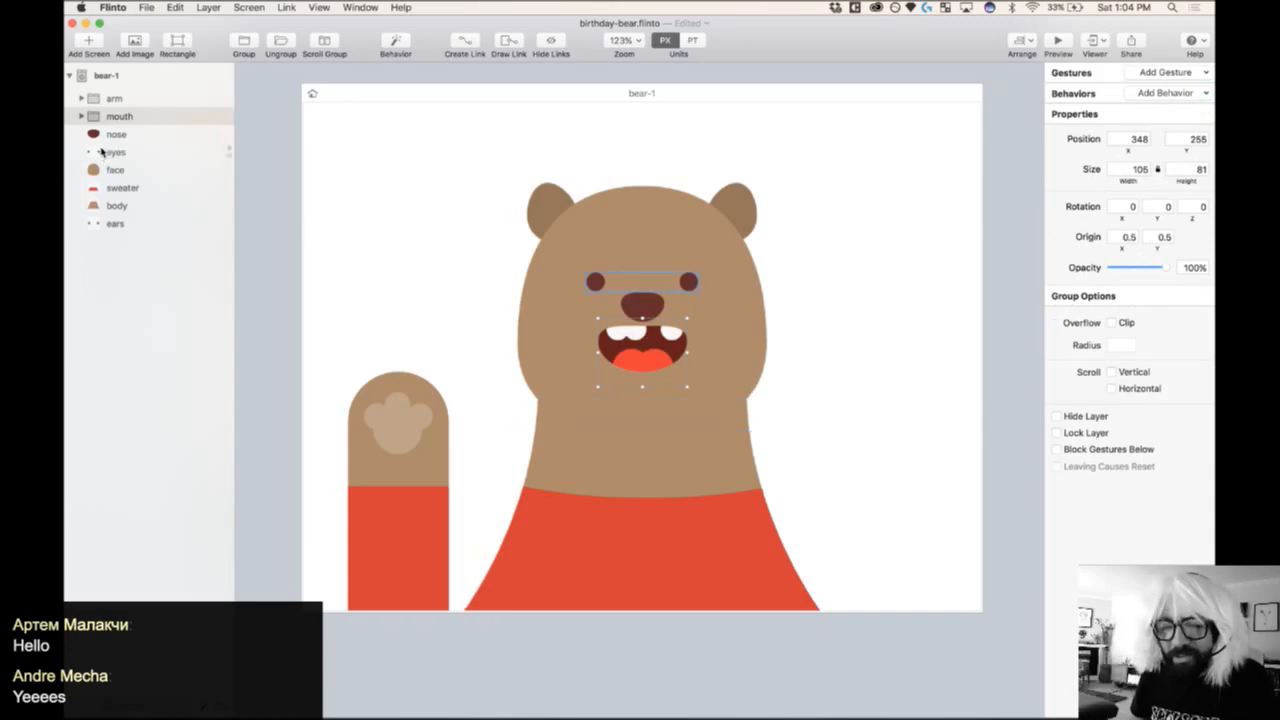
click(826, 207)
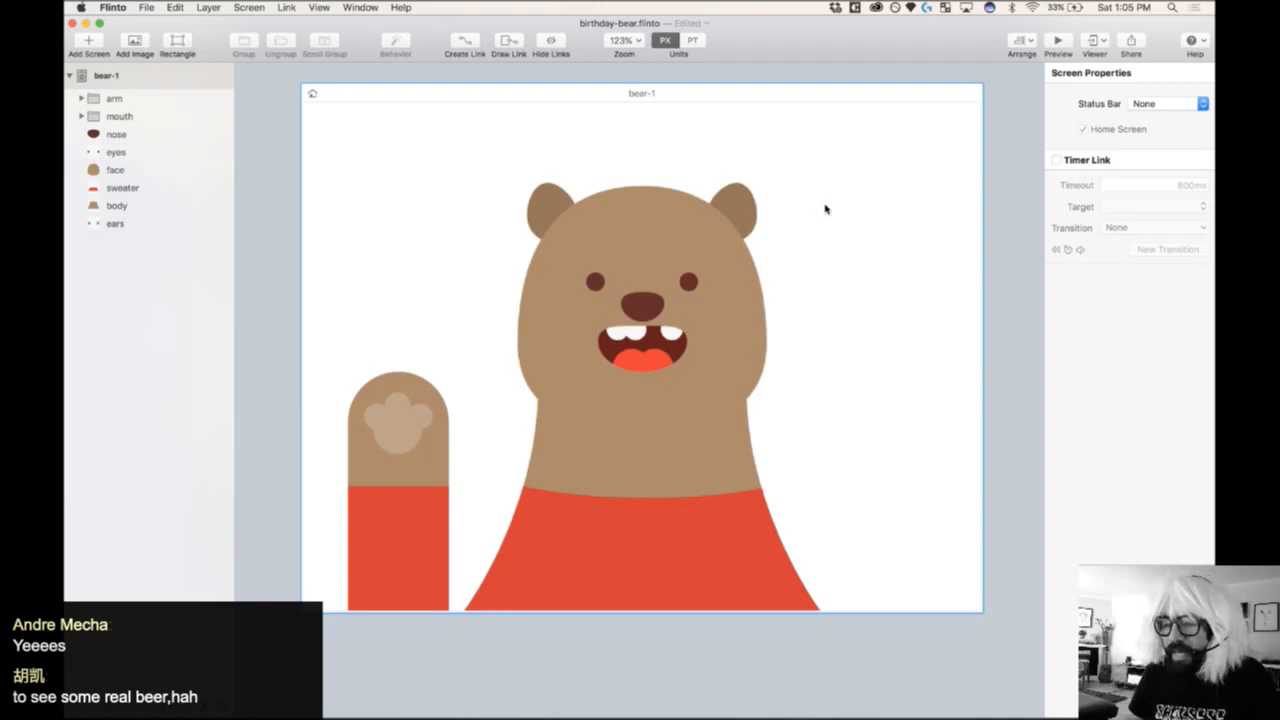
click(690, 284)
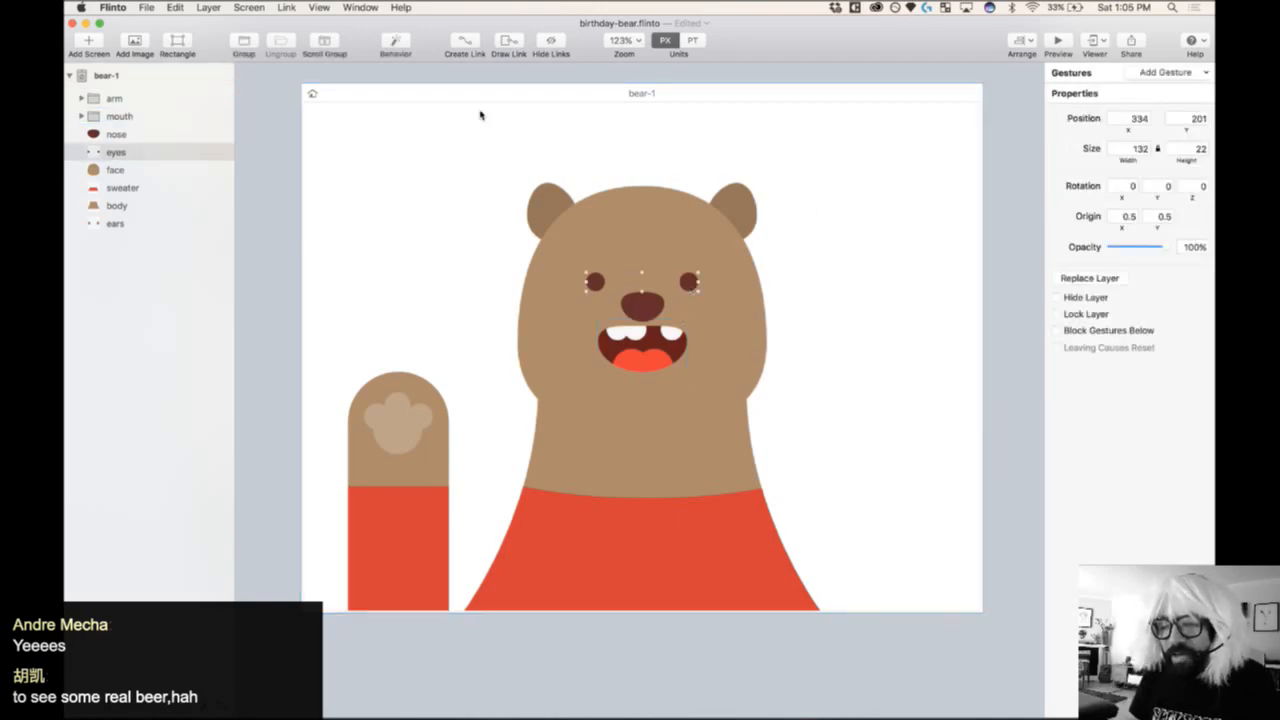
click(394, 41)
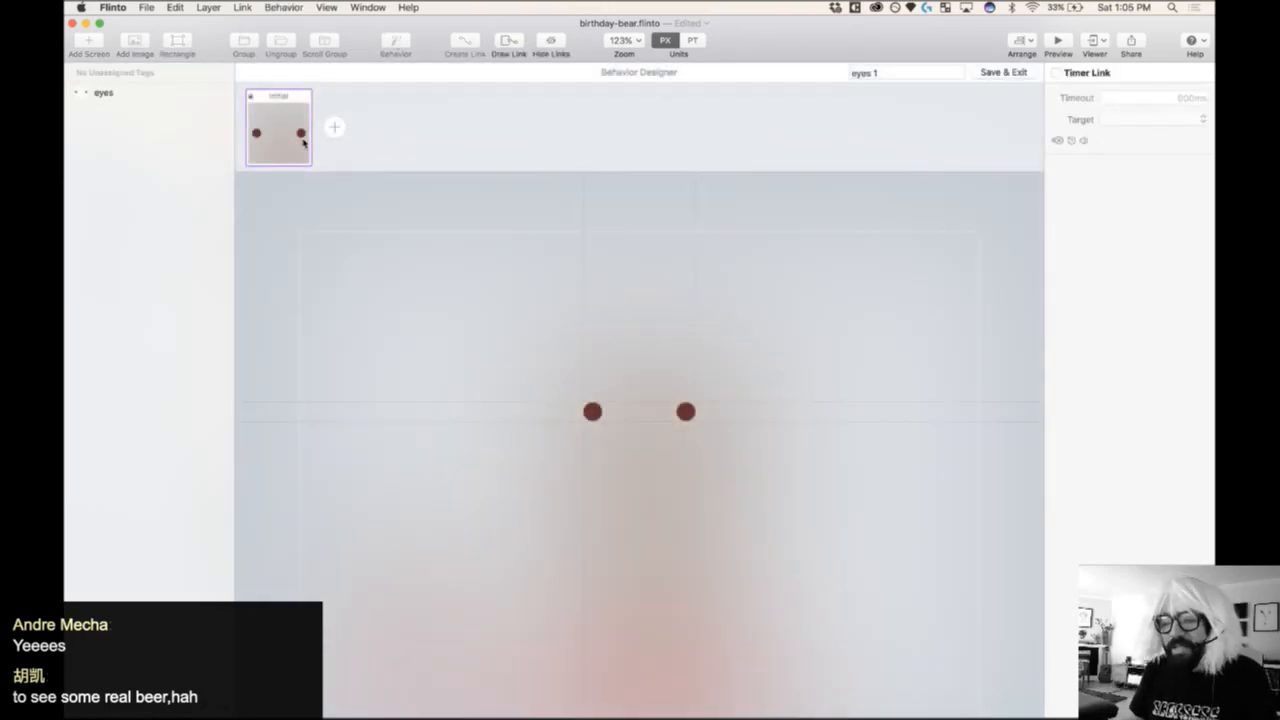
click(334, 128)
- In the blink state, squash the eyes downward to about 5 px high, keeping their lower edge in place
click(594, 413)
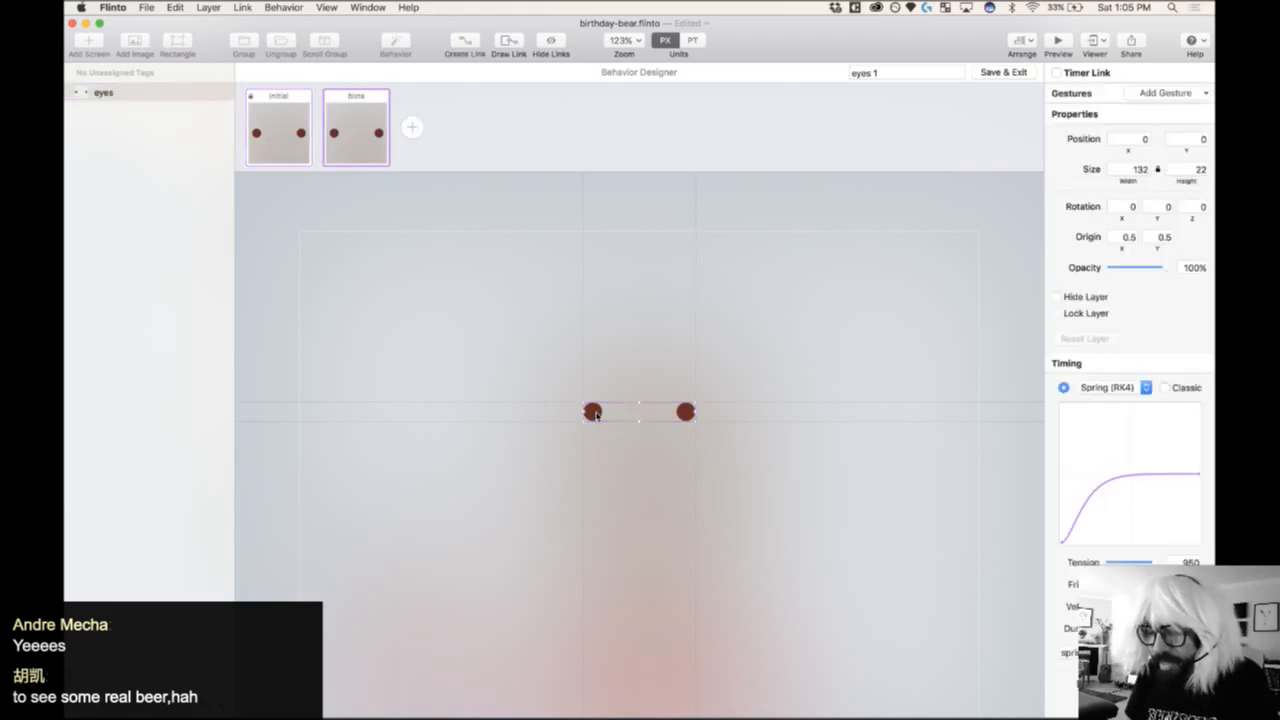
key(z)
drag(549, 357, 736, 496)
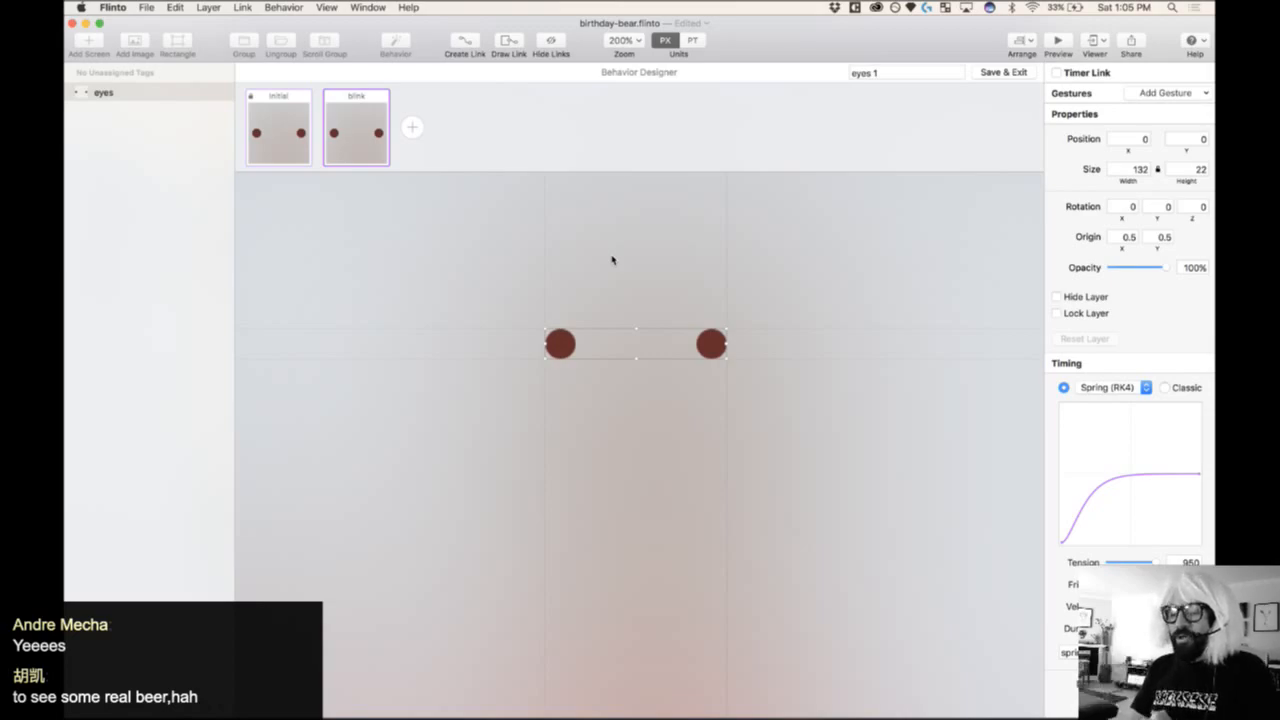
drag(634, 331, 638, 355)
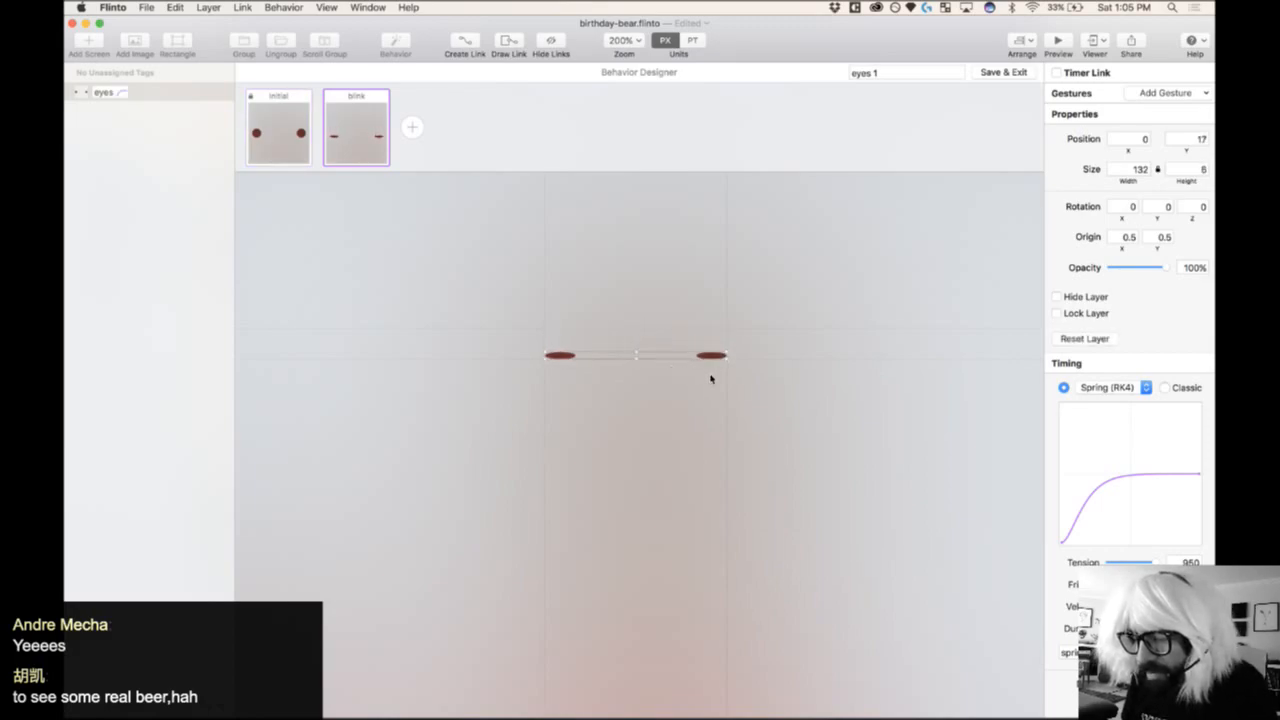
- Preview the change between the initial and blink states, and switch the eyes' timing from Spring to Classic
click(278, 130)
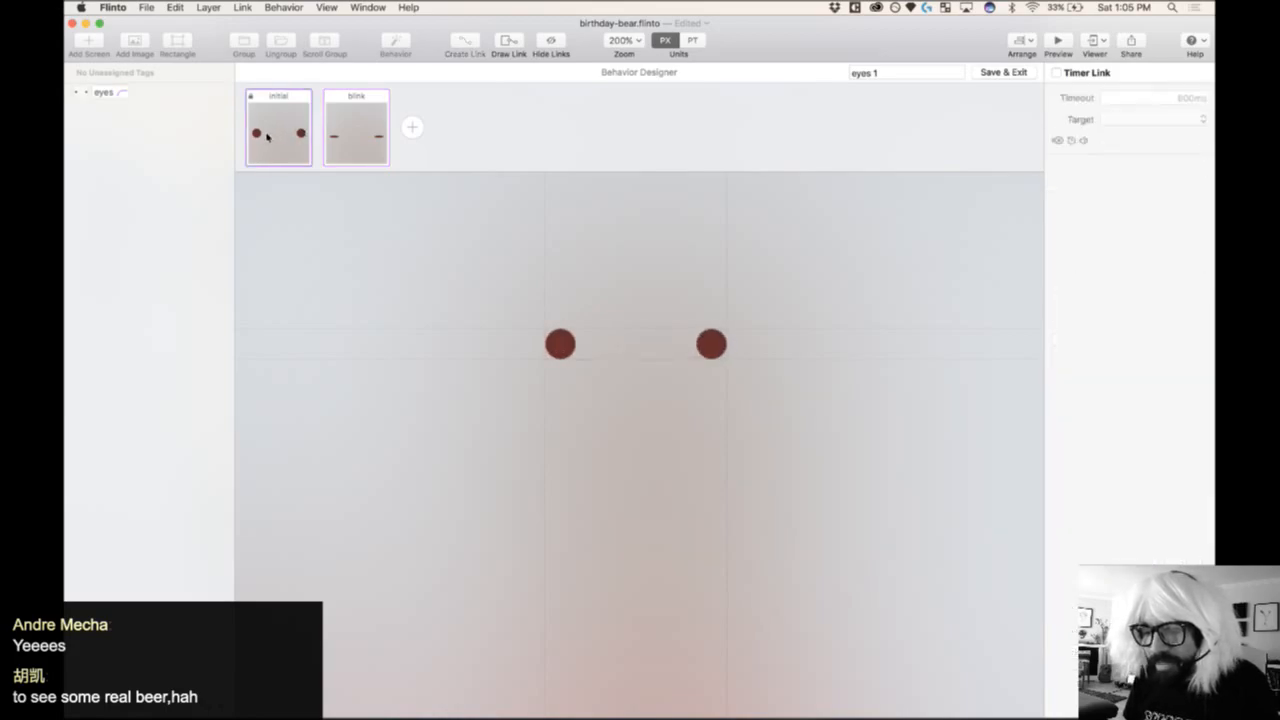
click(356, 131)
click(270, 145)
click(572, 356)
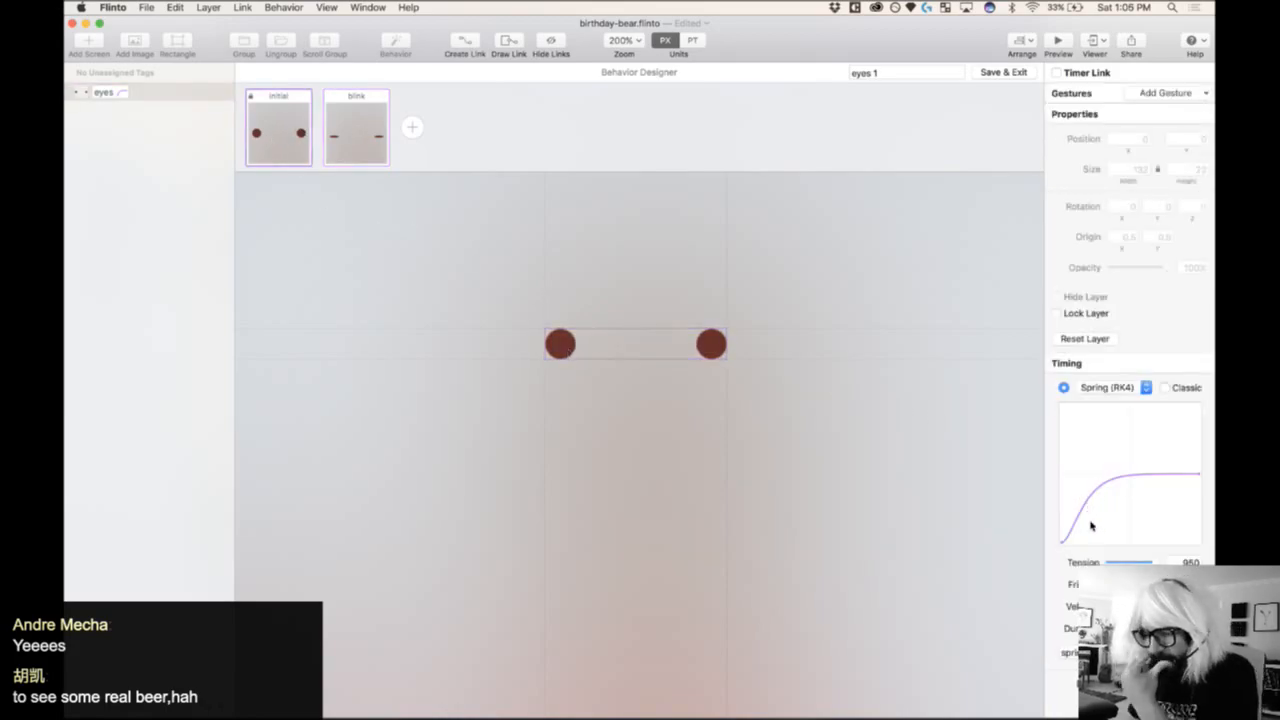
click(1175, 387)
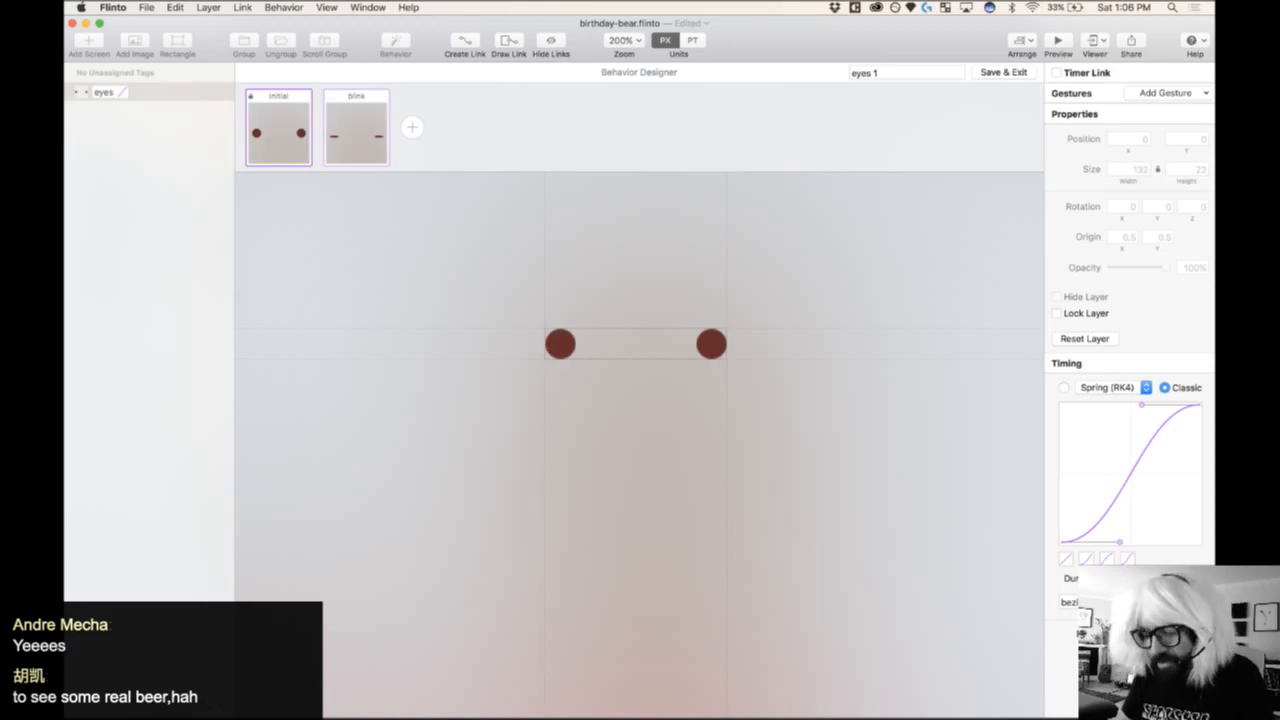
- Alternate repeatedly between the initial and blink states to check how the blink plays with the Classic timing
click(349, 124)
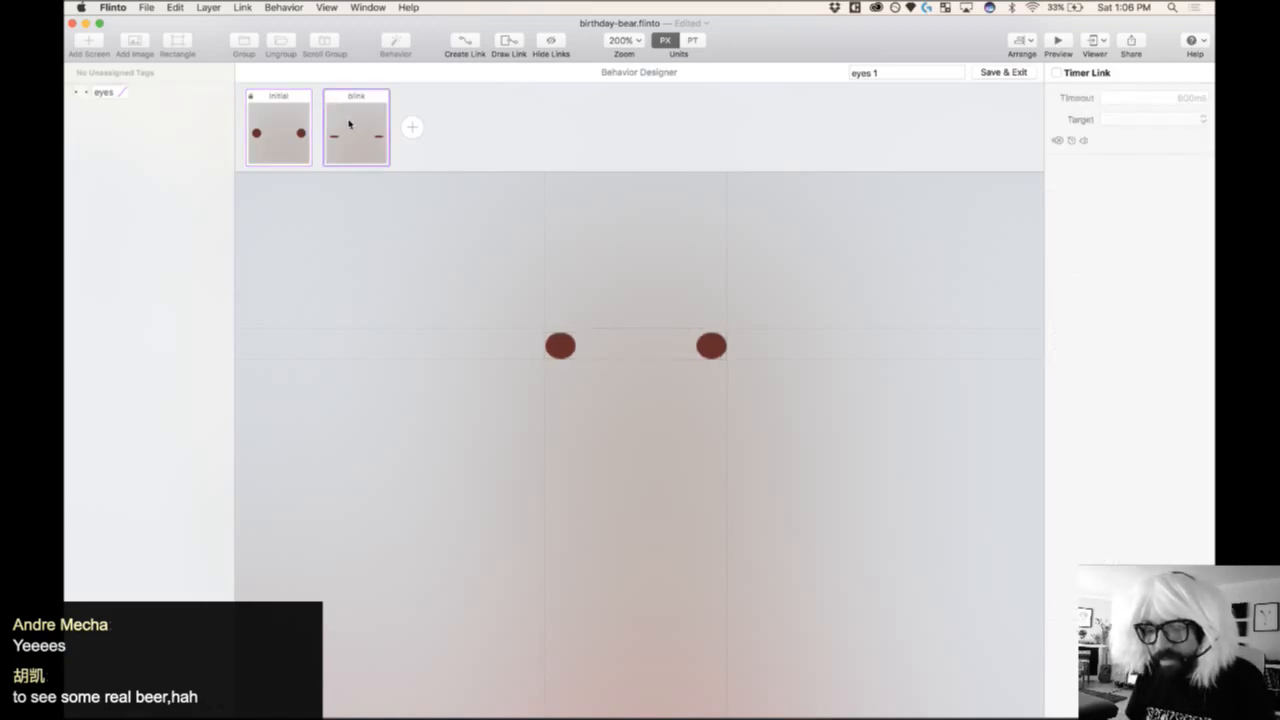
click(301, 125)
click(353, 124)
click(301, 129)
click(377, 137)
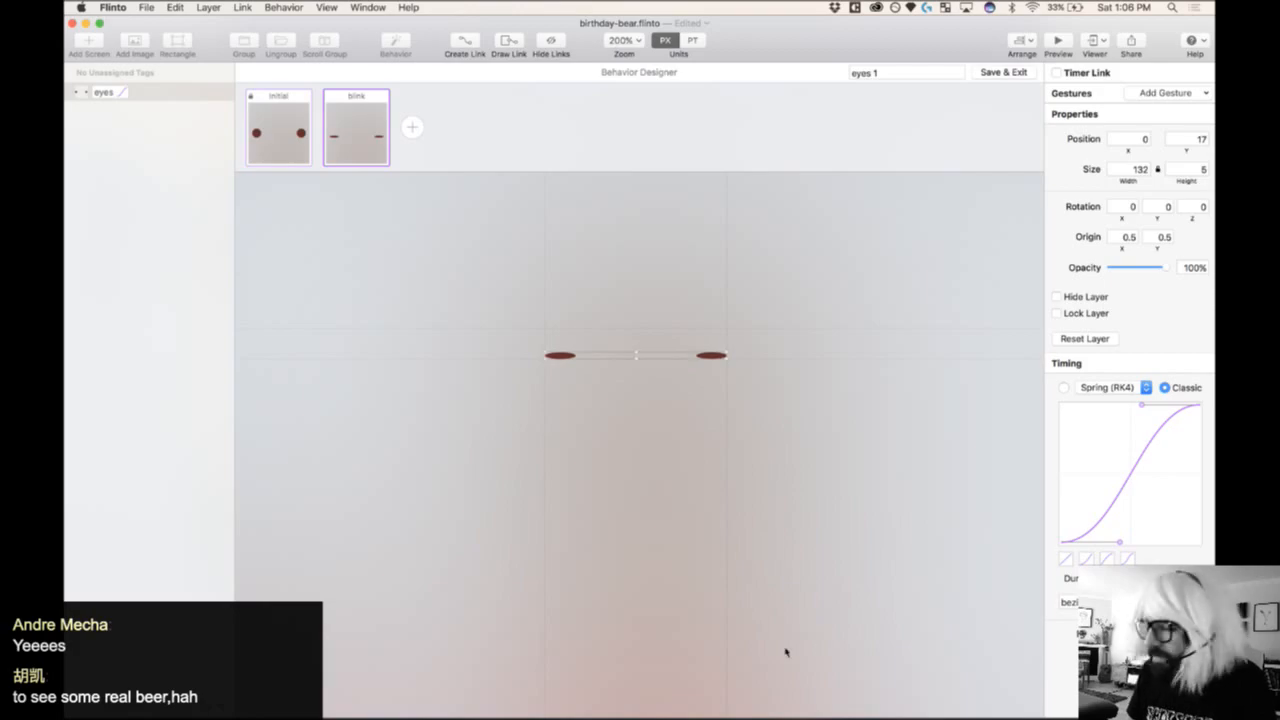
click(284, 132)
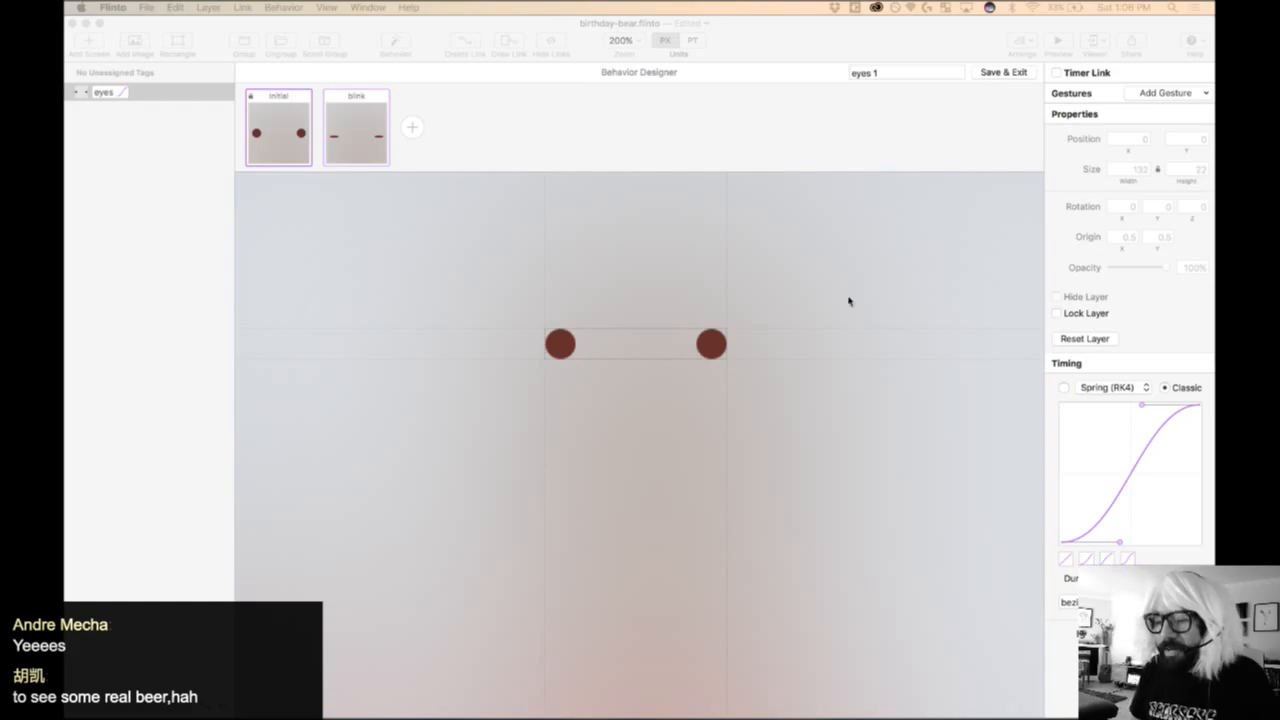
click(594, 249)
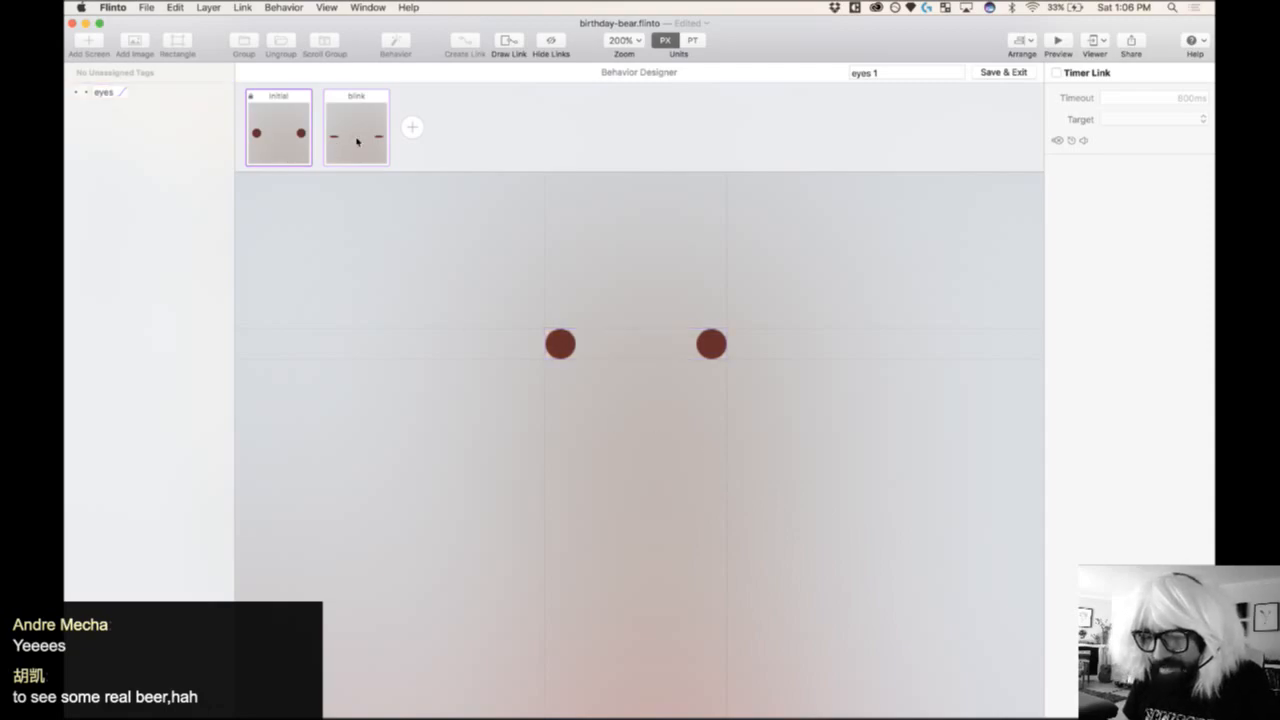
click(363, 141)
click(284, 145)
click(370, 144)
click(283, 146)
click(378, 139)
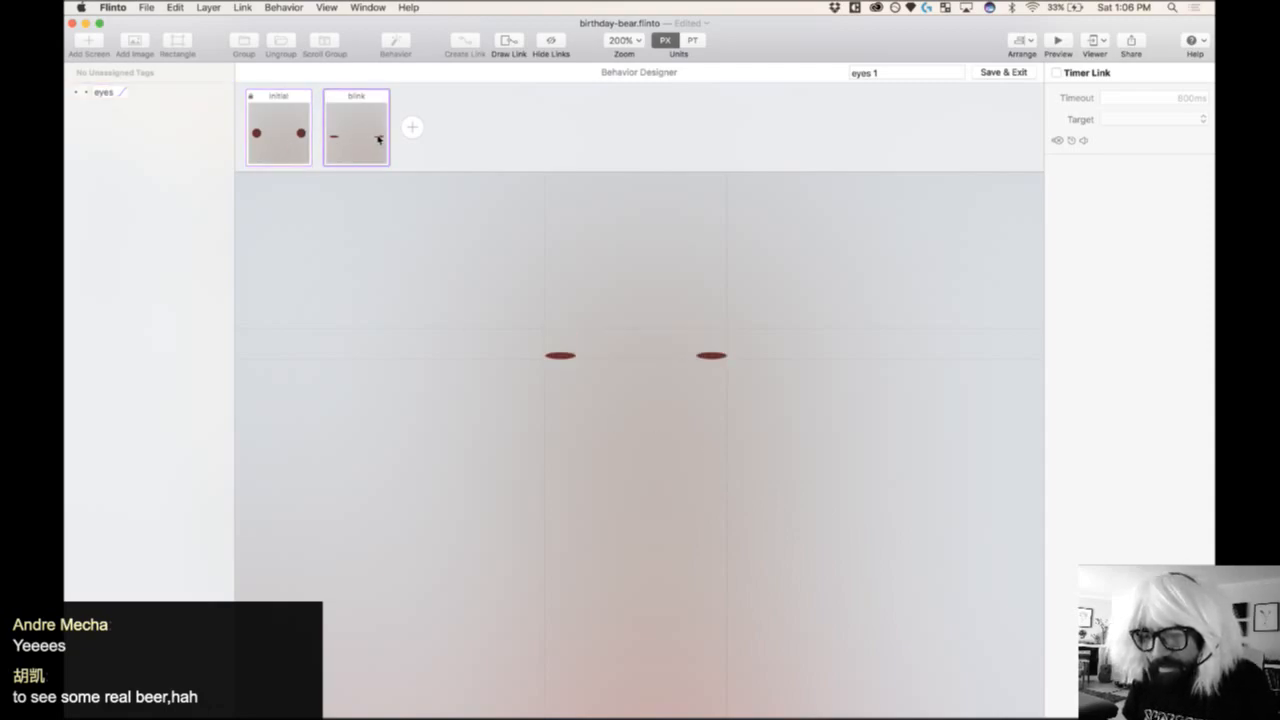
- Add a third state to the eyes behavior after the blink state
click(411, 128)
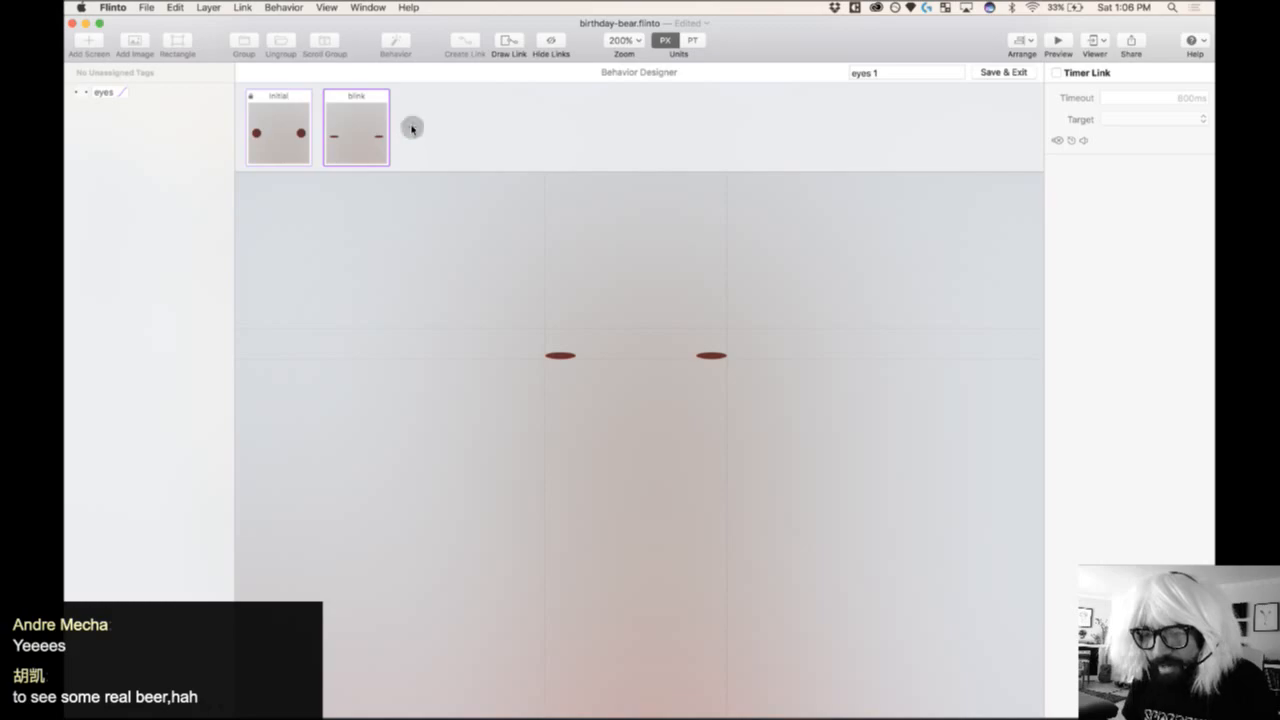
- Add two more states to the eyes behavior, one copied from the initial state and one copied from the blink state
key(super+z)
click(286, 119)
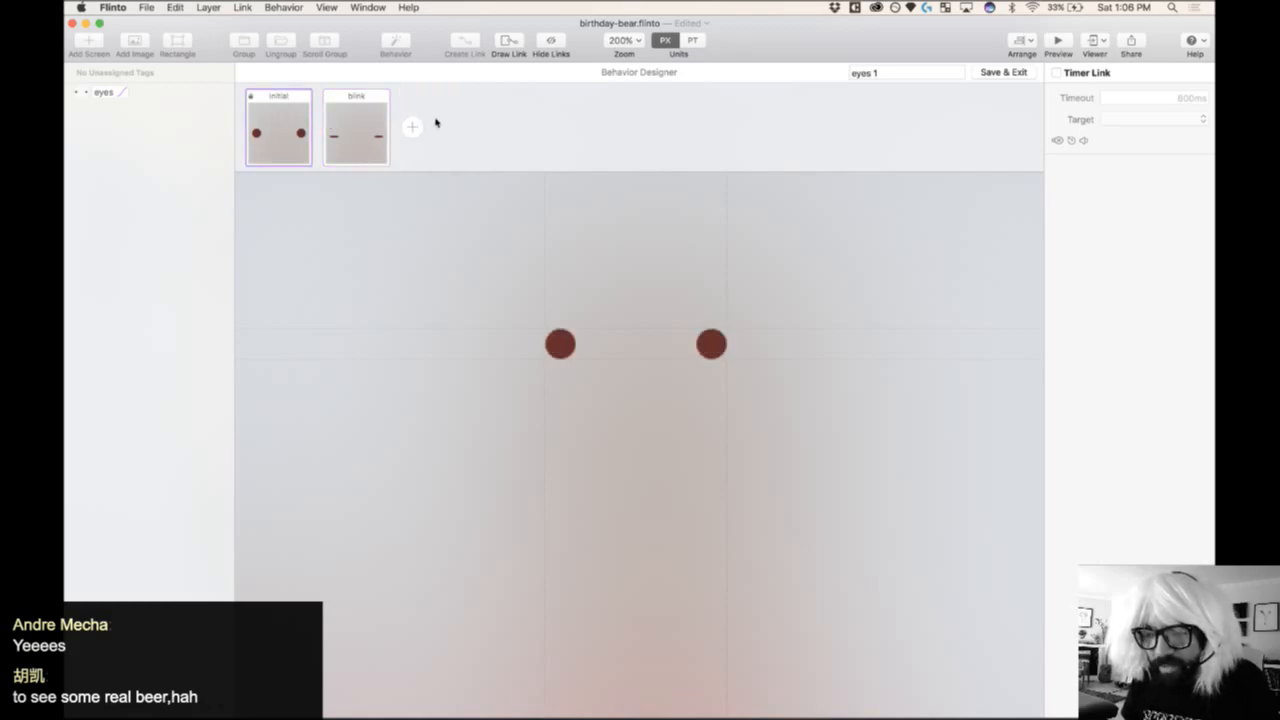
click(411, 128)
click(548, 348)
click(540, 290)
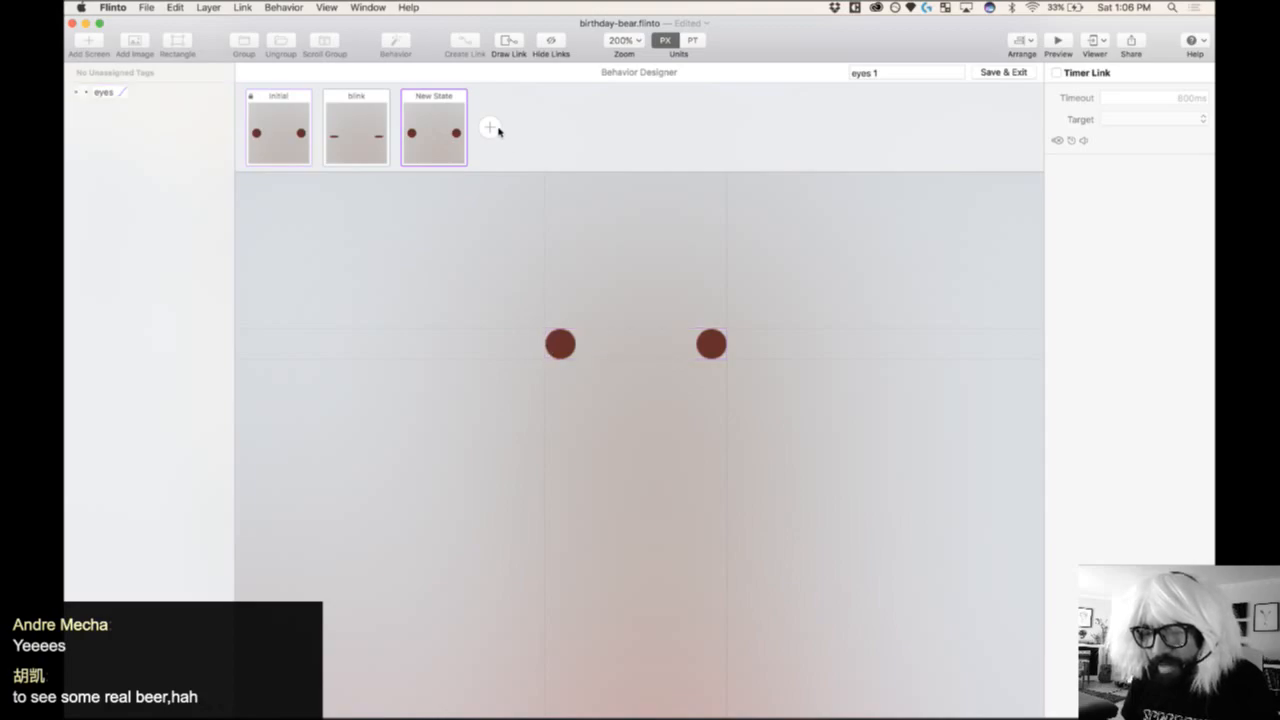
click(372, 125)
click(491, 127)
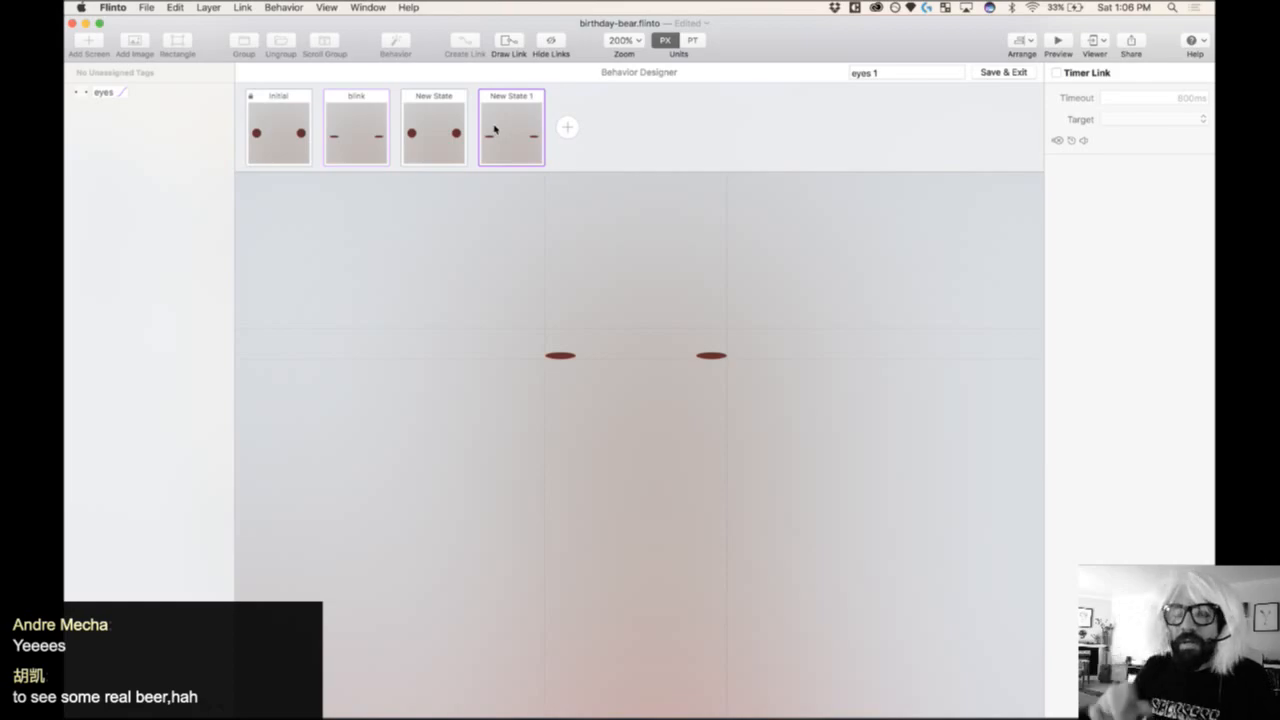
- Rename the new closed-eyes state as blink-2 and the new open-eyes state as open-eyes
double_click(510, 97)
text(blink-2)
key(Return)
double_click(440, 97)
text(open-eyes)
key(Return)
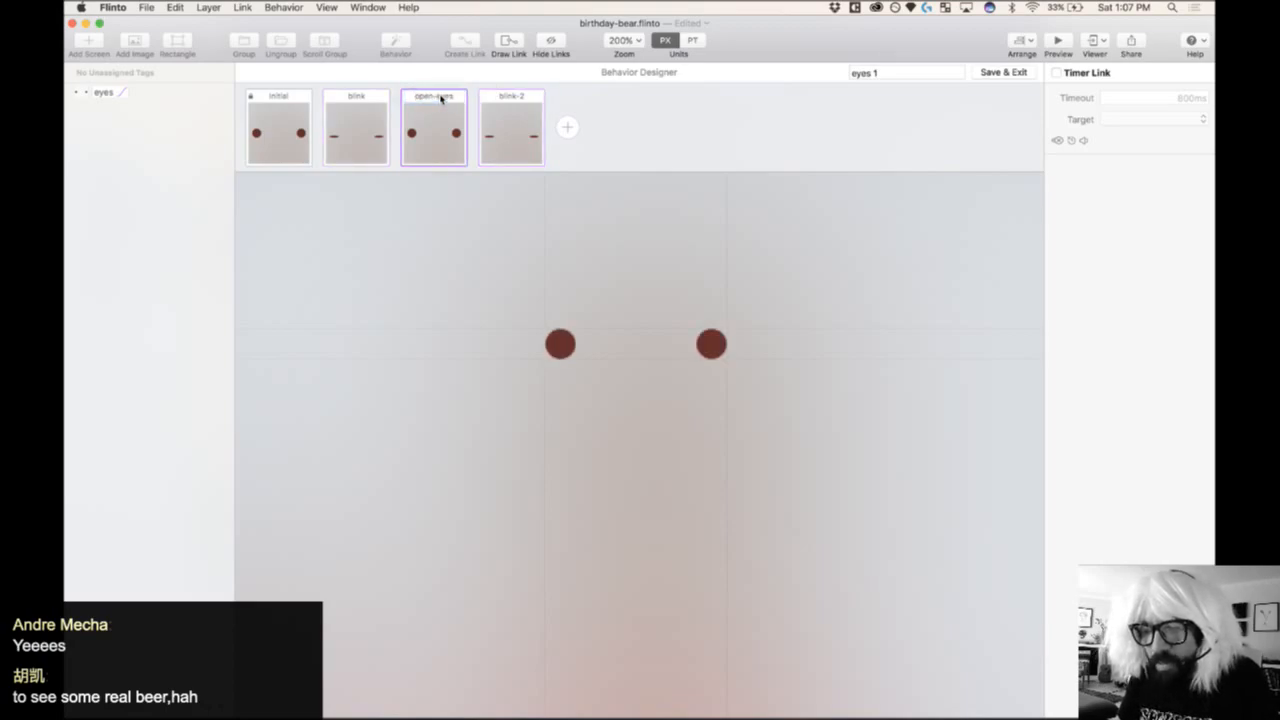
- Enable a timer link on the initial state with a 2000 ms timeout targeting the blink state
click(287, 138)
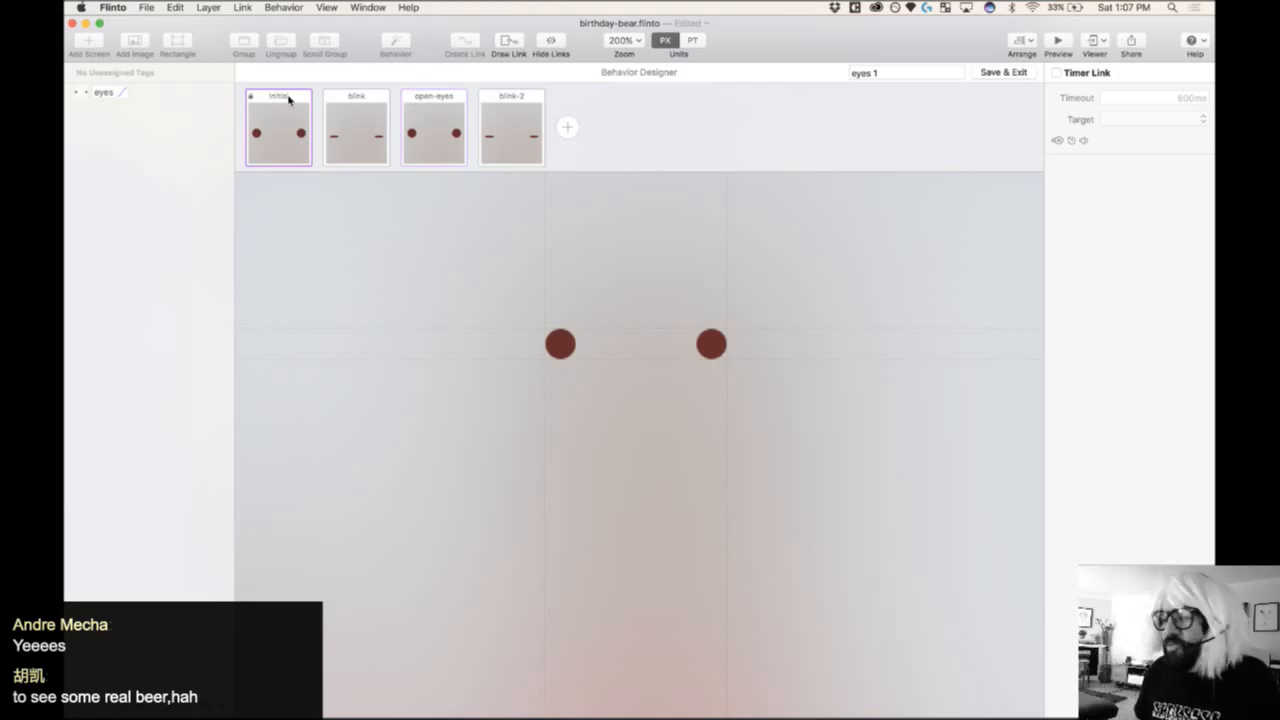
click(1095, 73)
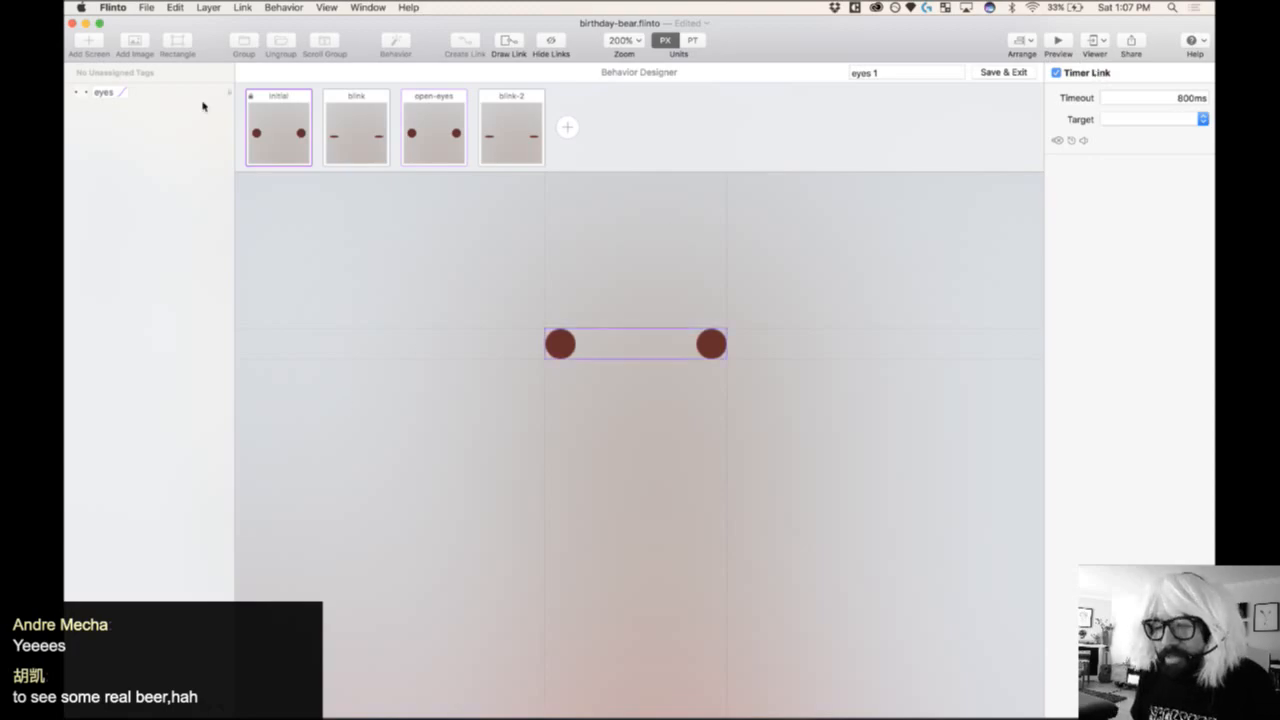
drag(1183, 105, 1126, 106)
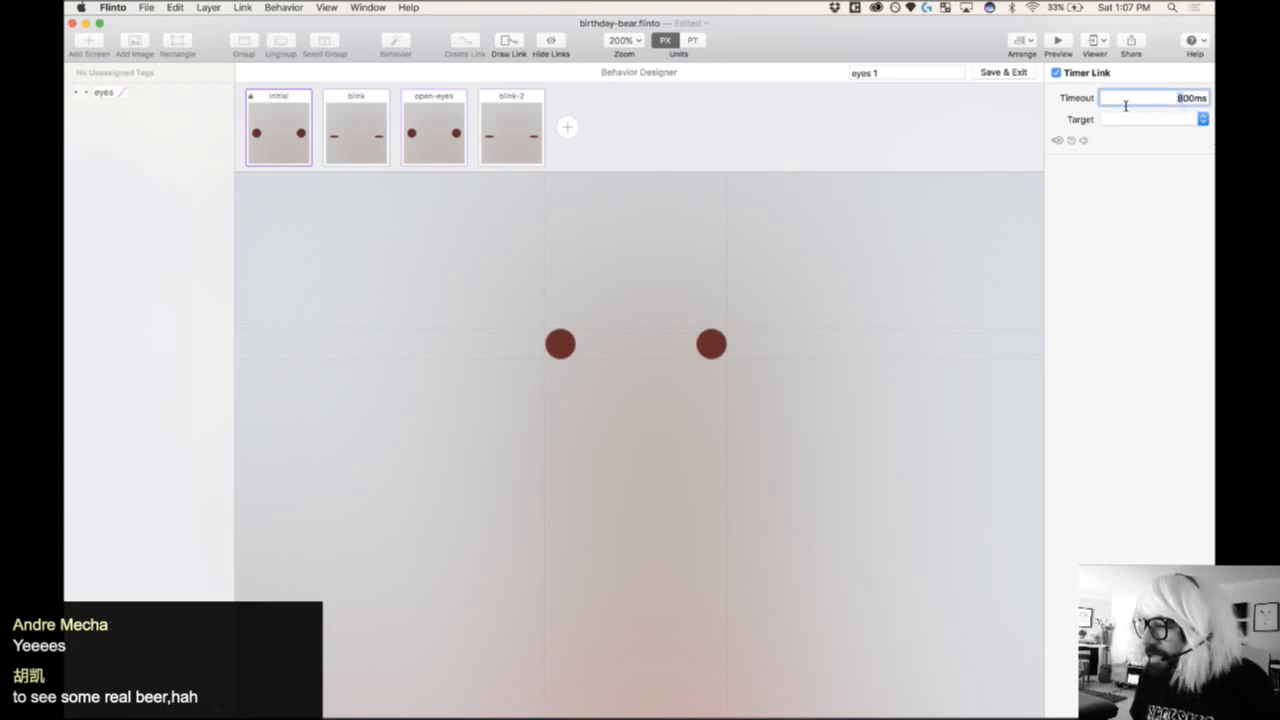
text(20)
key(Return)
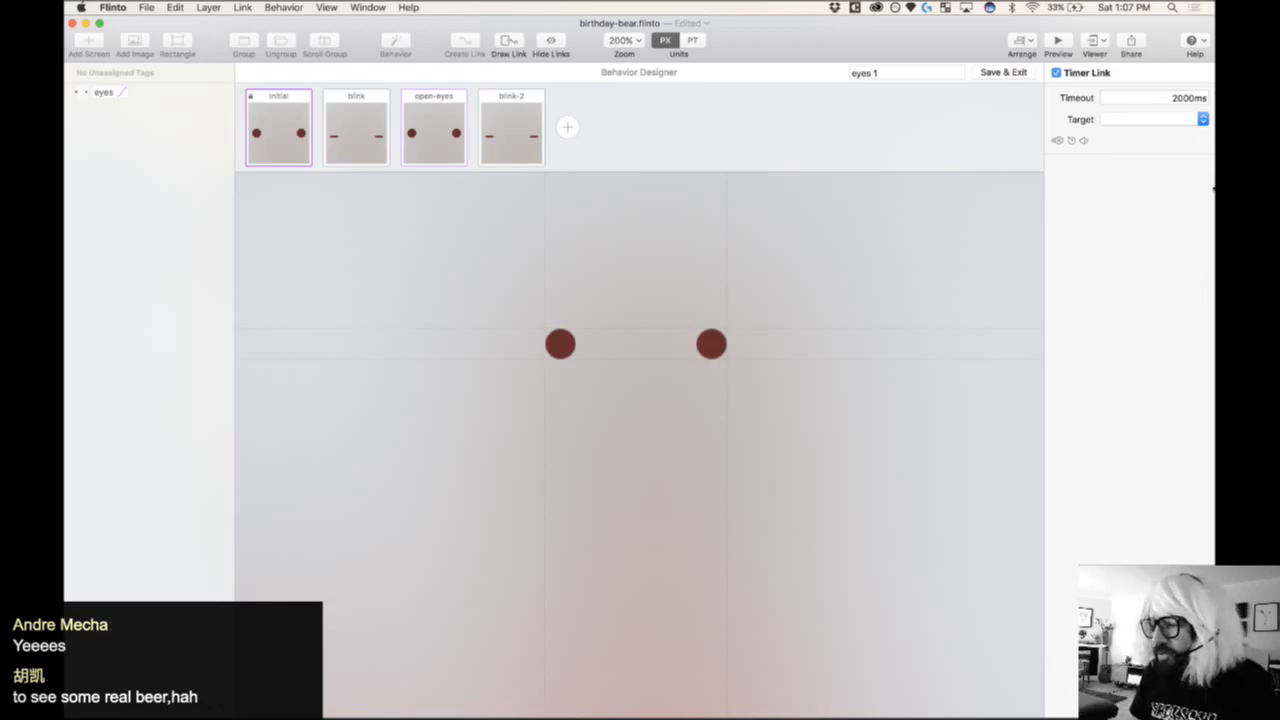
click(1118, 116)
click(1180, 155)
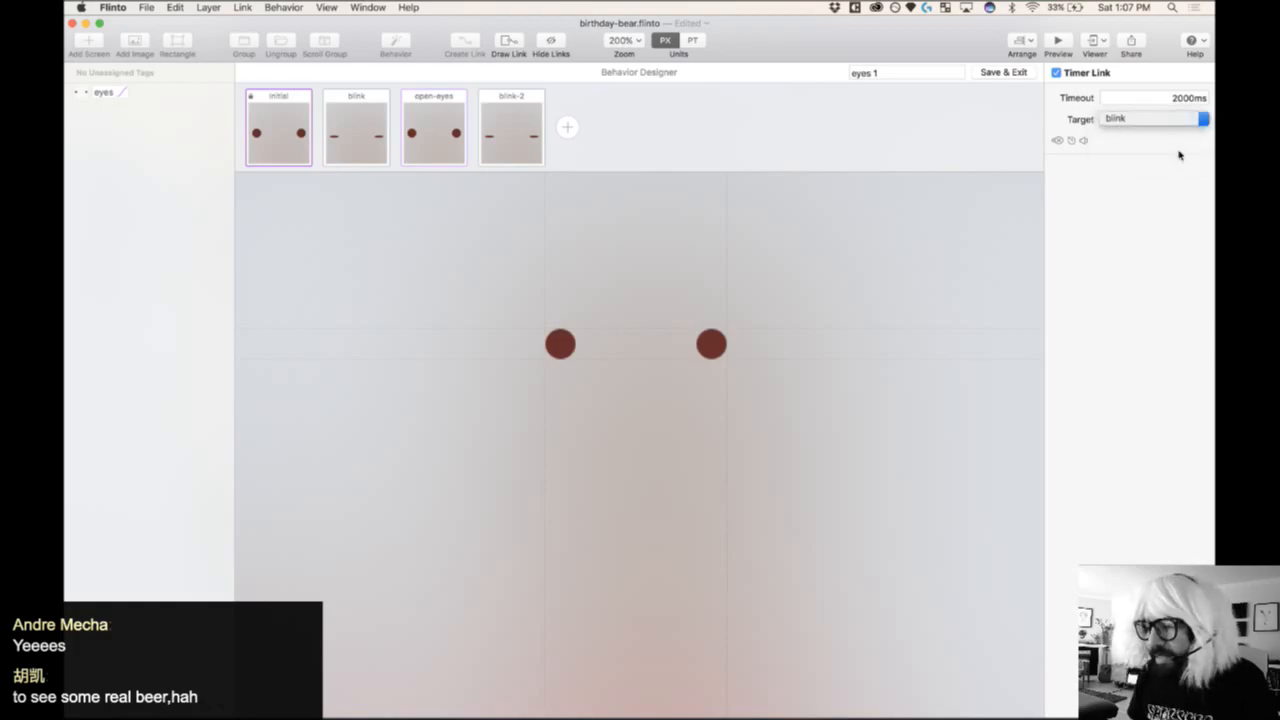
- Rename the blink state as blink-1
double_click(362, 96)
key(Right)
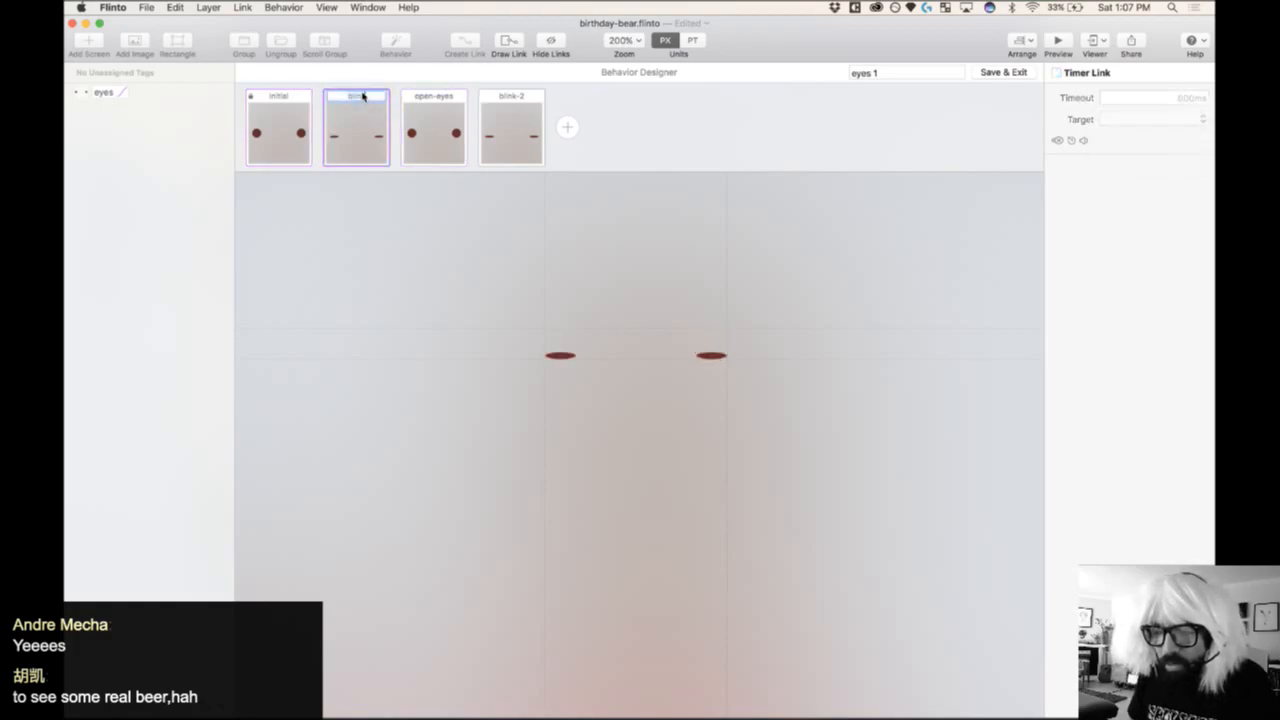
key(Return)
double_click(360, 96)
key(Right)
key(BackSpace)
text(1)
key(Return)
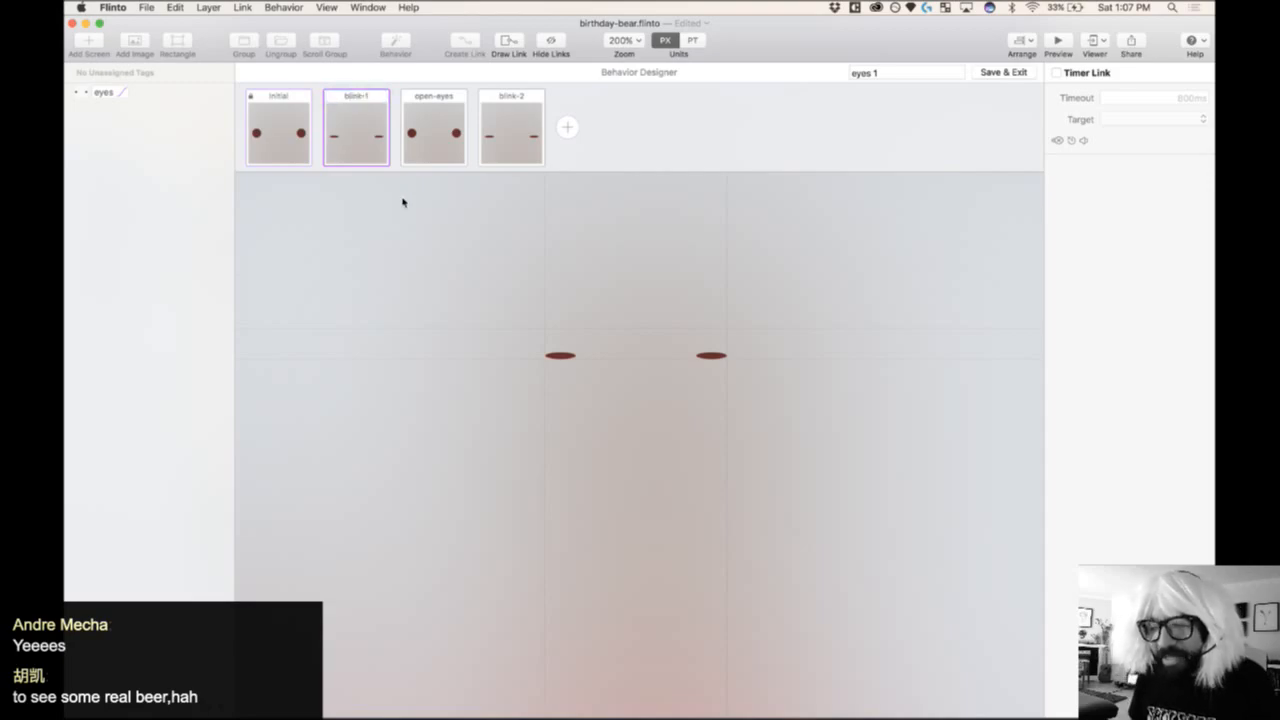
- Enable a timer link on the blink-1 state with timeout 0 and target open-eyes
click(291, 143)
click(353, 133)
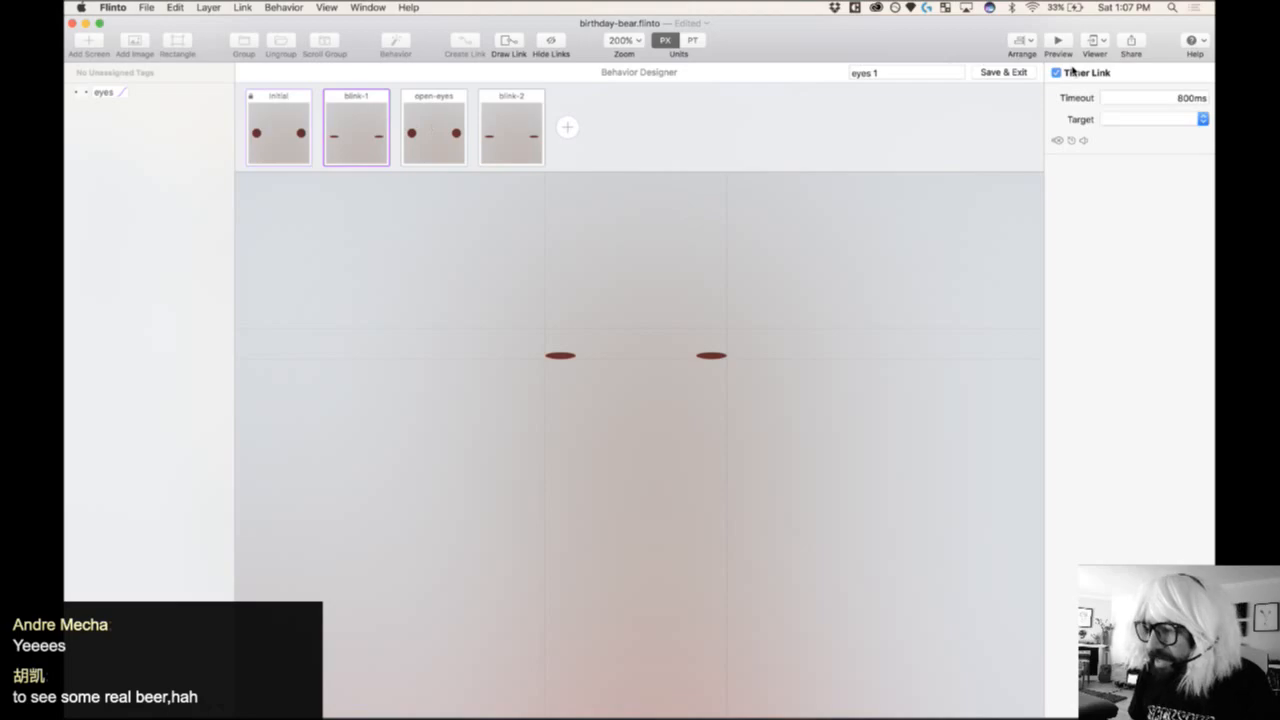
double_click(1175, 99)
text(0)
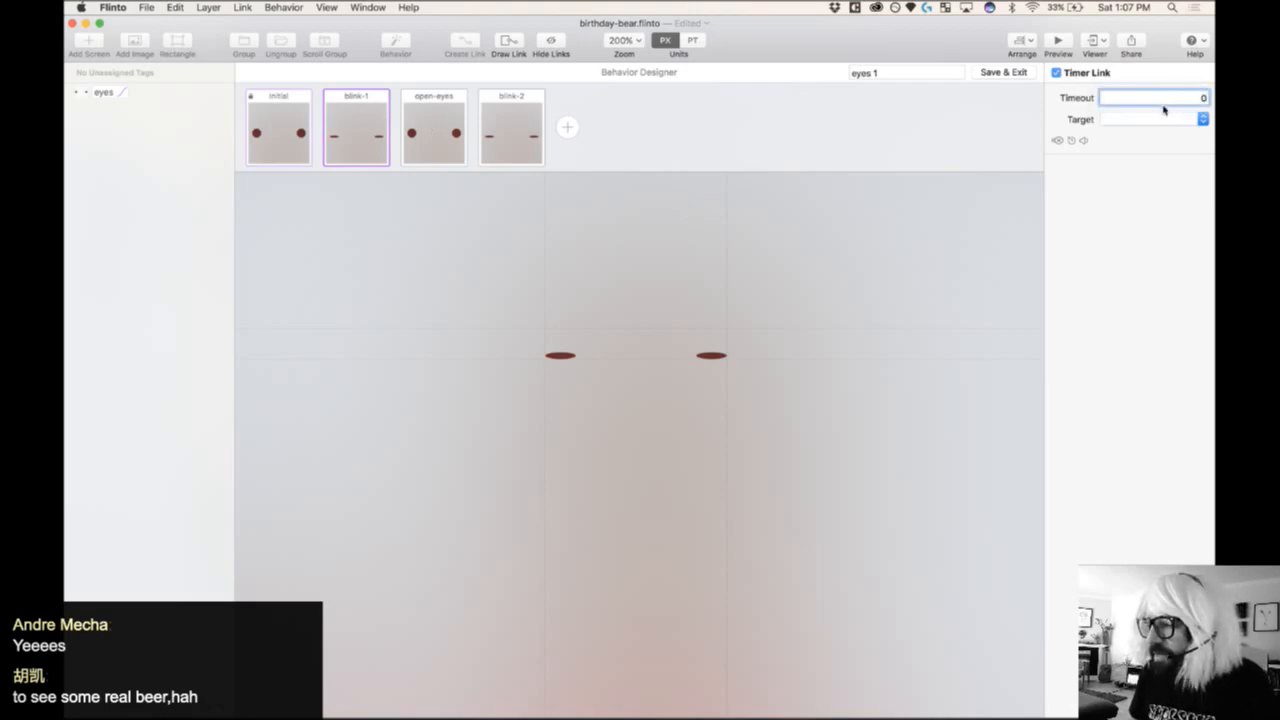
click(1172, 120)
click(1171, 164)
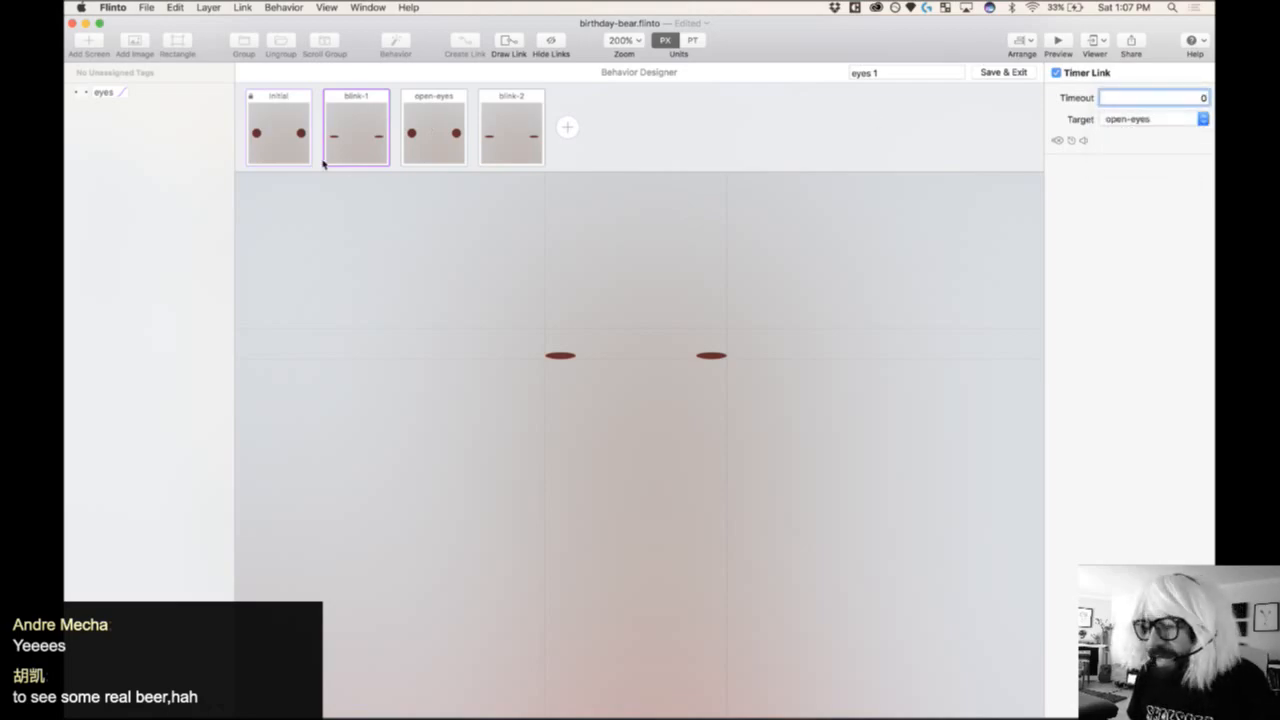
- Enable a timer link on the open-eyes state with timeout 0 and target blink-2
click(446, 101)
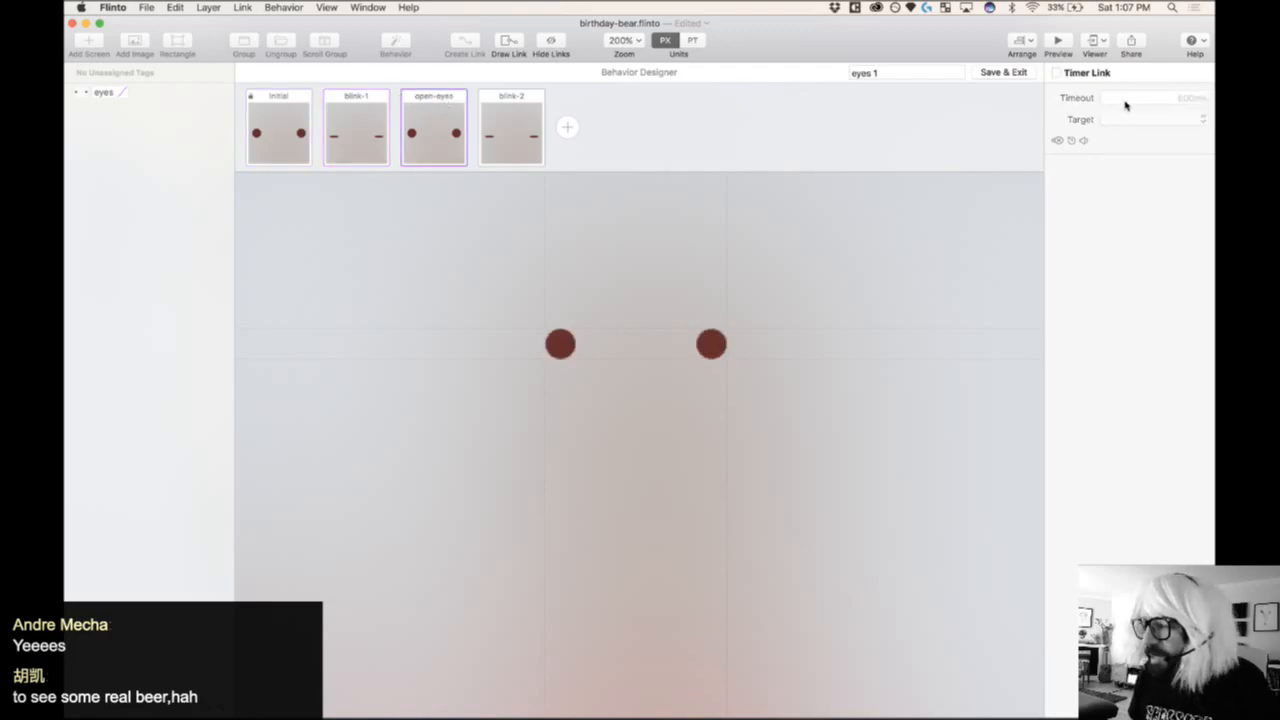
click(1068, 72)
double_click(1194, 101)
key(BackSpace)
text(0)
click(1183, 121)
click(1176, 176)
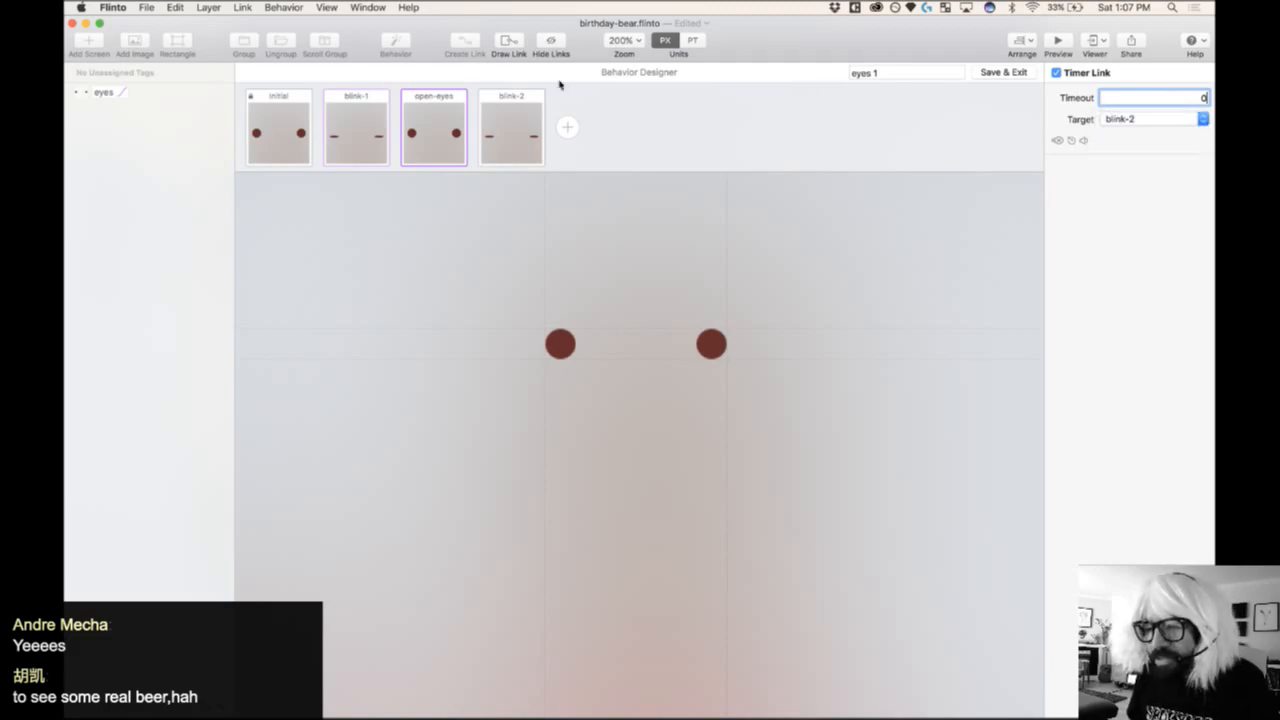
- Enable a timer link on the blink-2 state with timeout 0, looping back to the initial state
click(527, 98)
click(1057, 73)
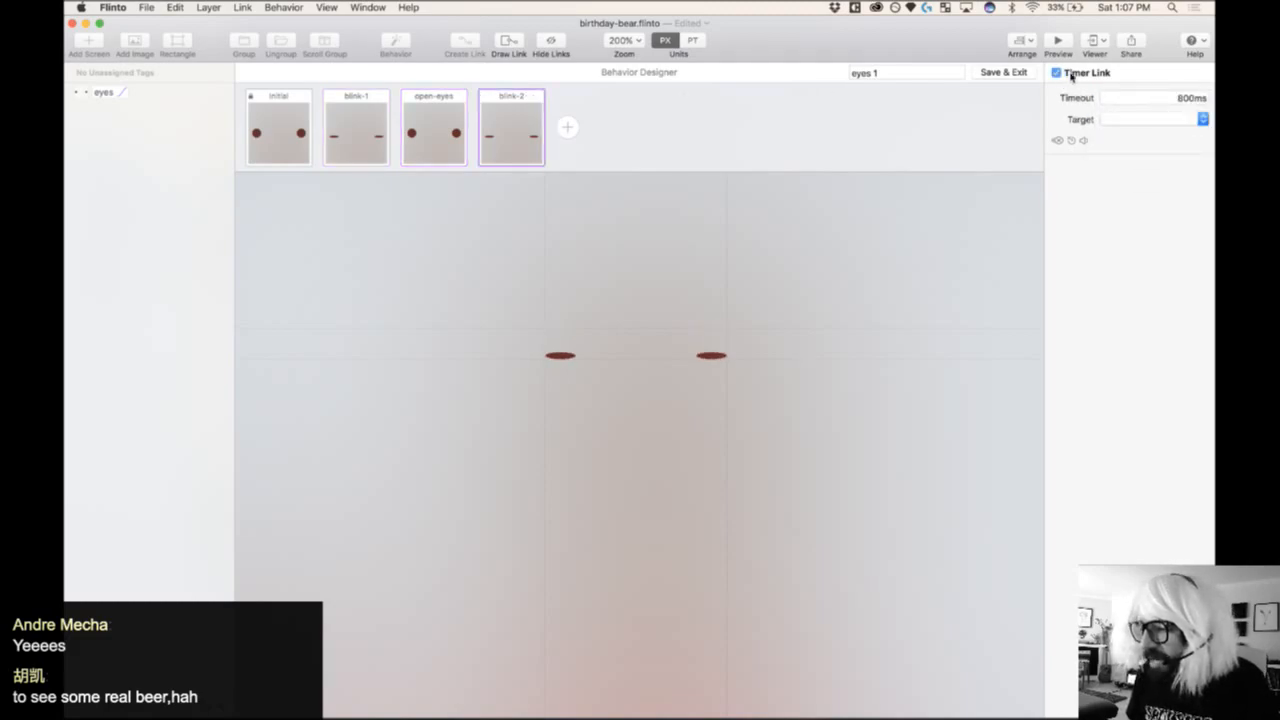
click(1182, 100)
text(0)
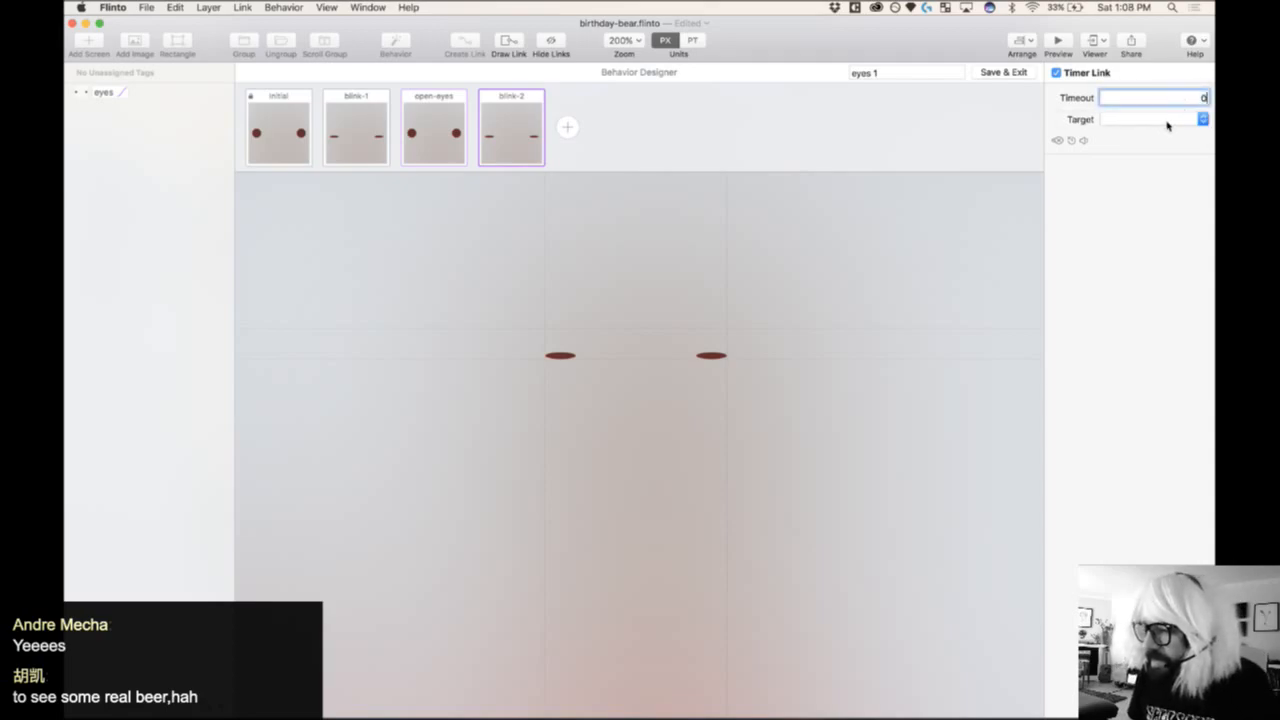
click(1168, 121)
click(1167, 141)
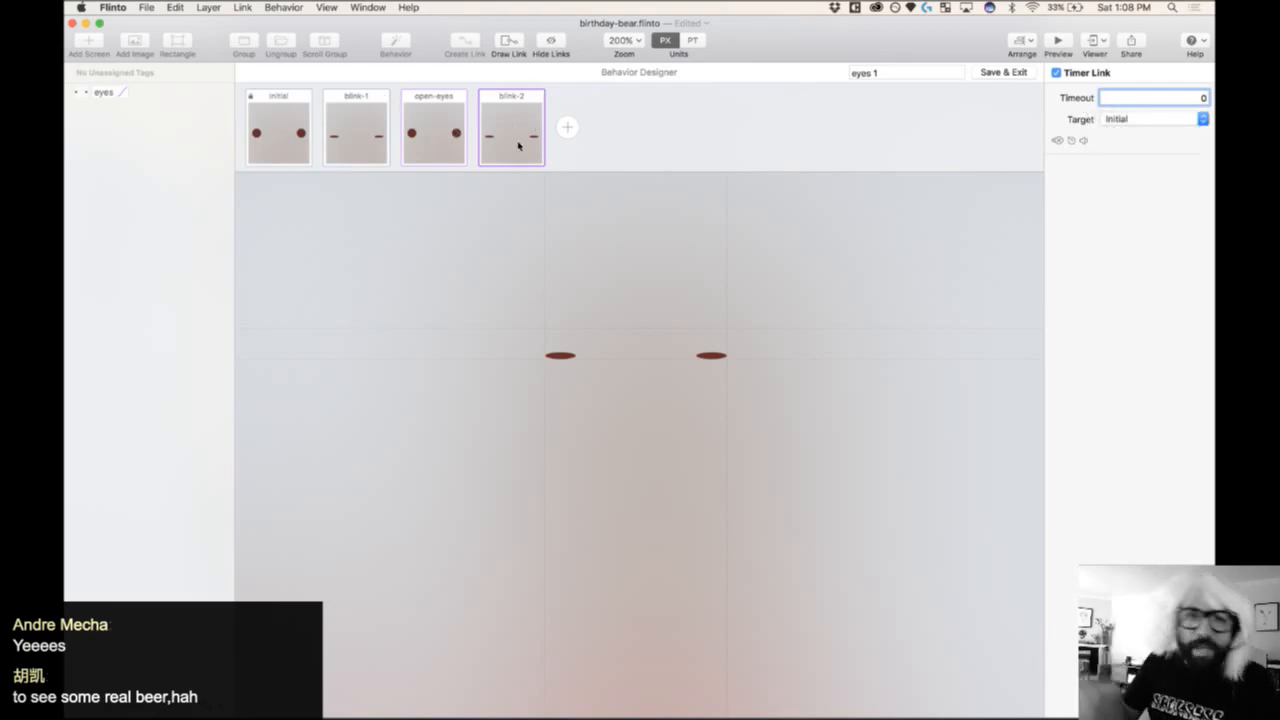
click(693, 255)
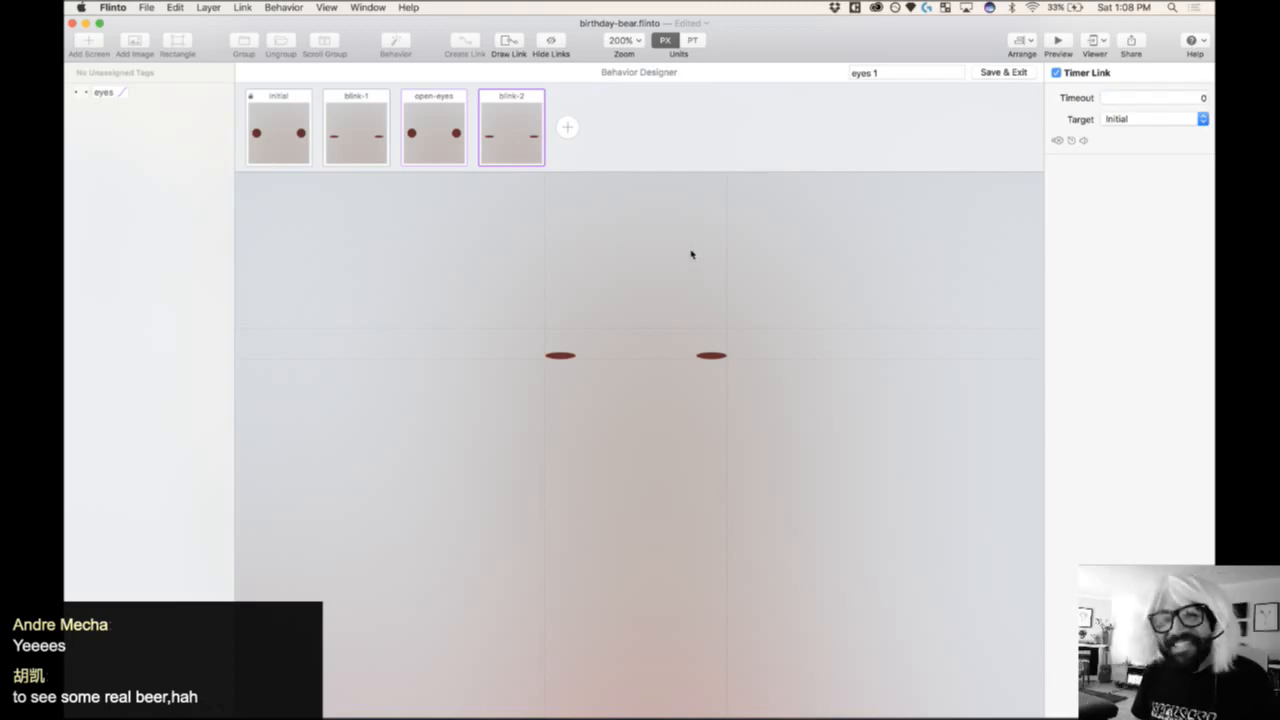
- Preview the bear prototype at 200% and examine the blinking eyes
click(1058, 46)
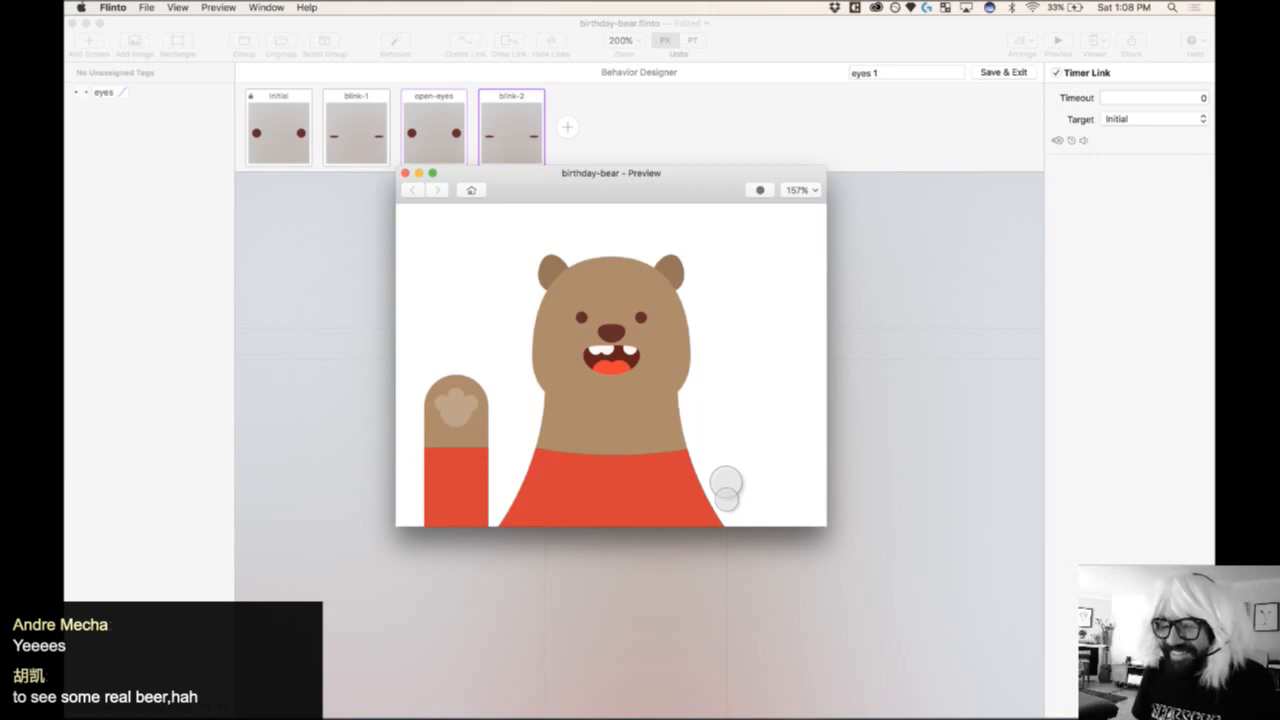
click(801, 190)
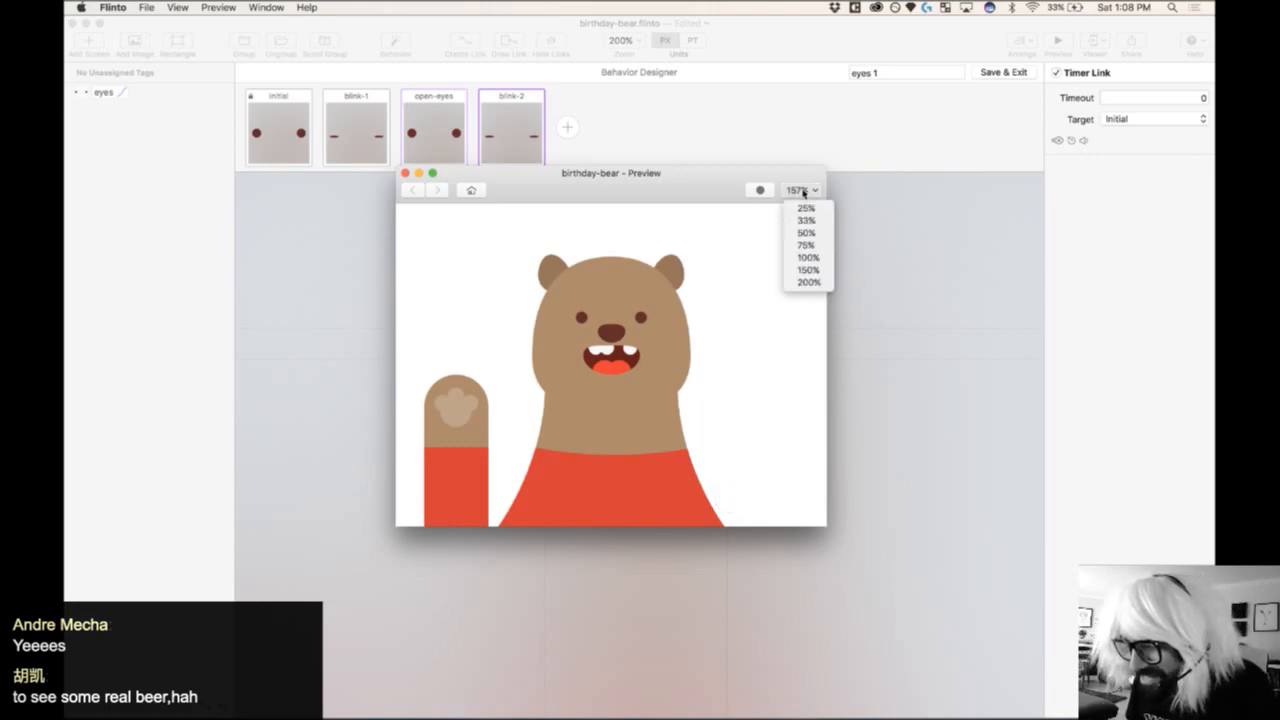
click(809, 283)
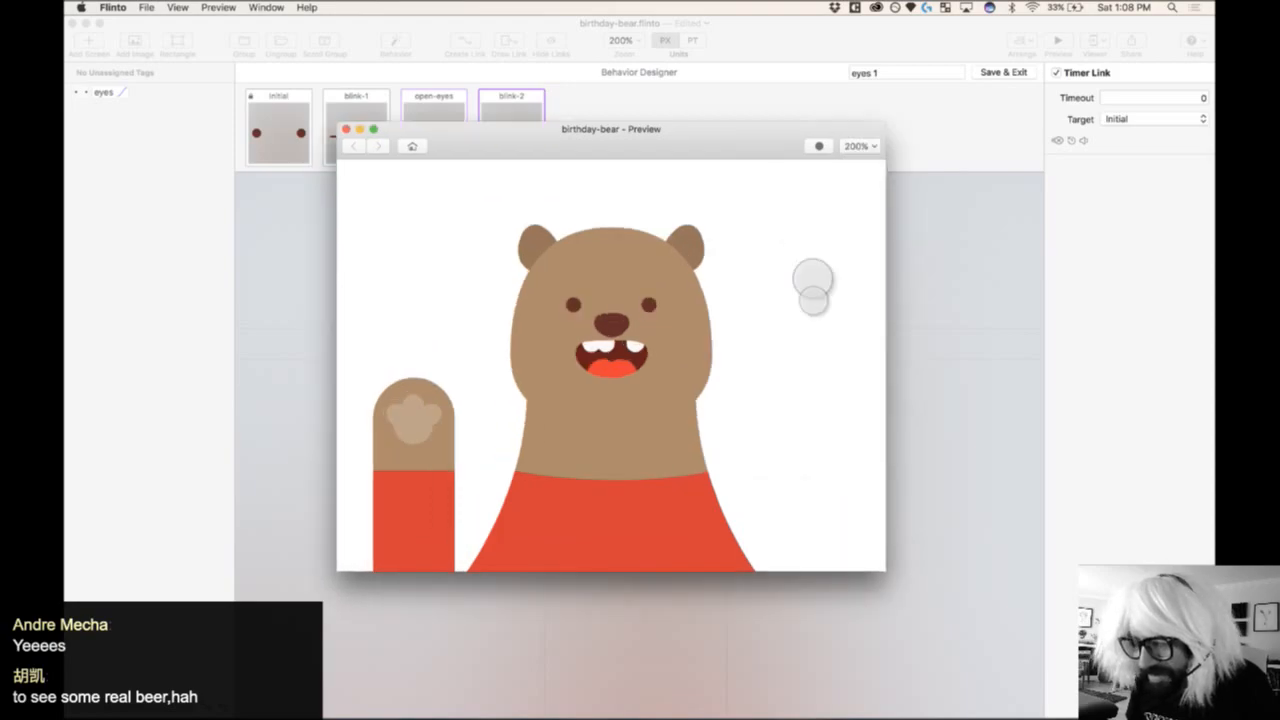
click(931, 222)
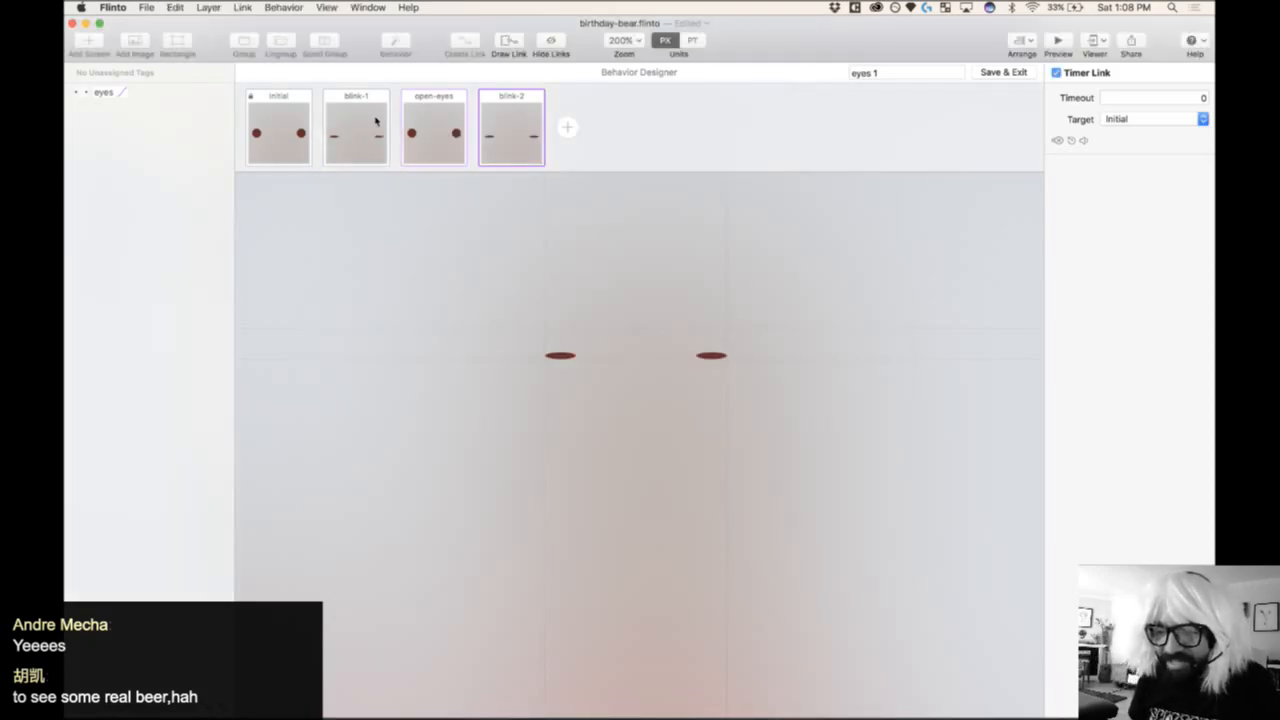
click(300, 137)
click(578, 336)
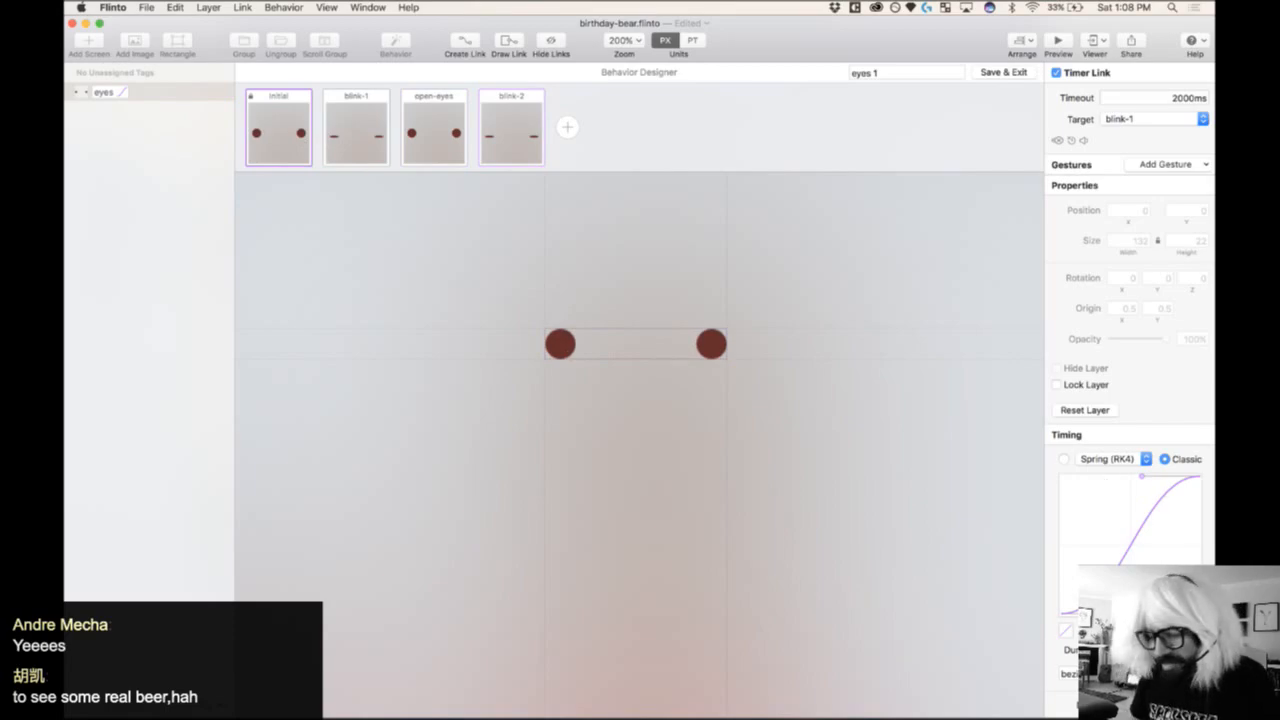
click(1058, 44)
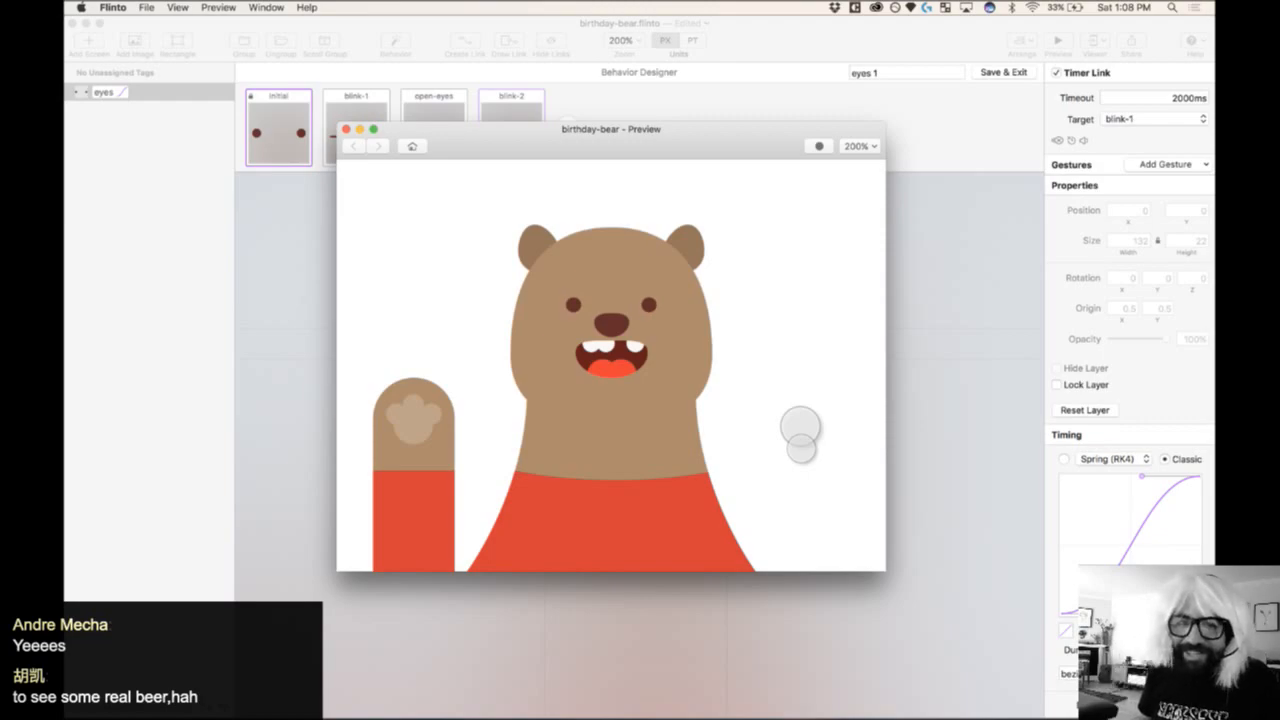
click(346, 130)
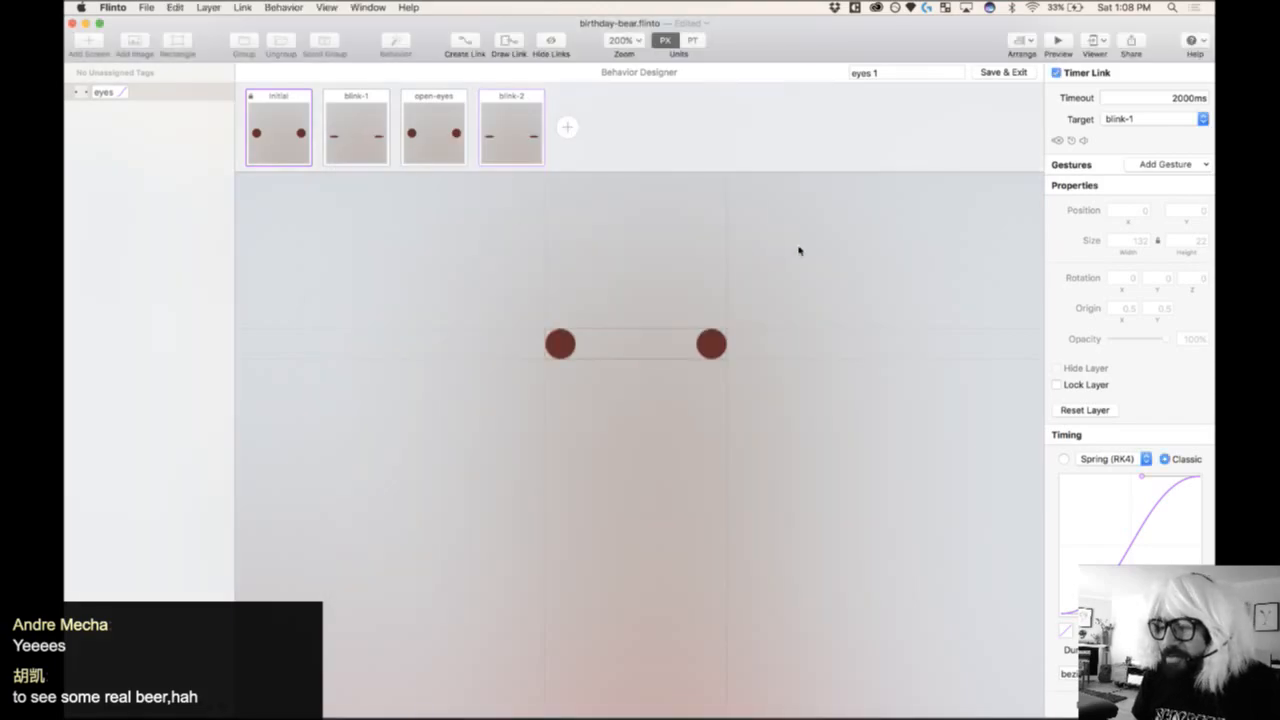
- Name the behavior Eyes, then save it and exit the Behavior Designer
click(911, 77)
text(Eye)
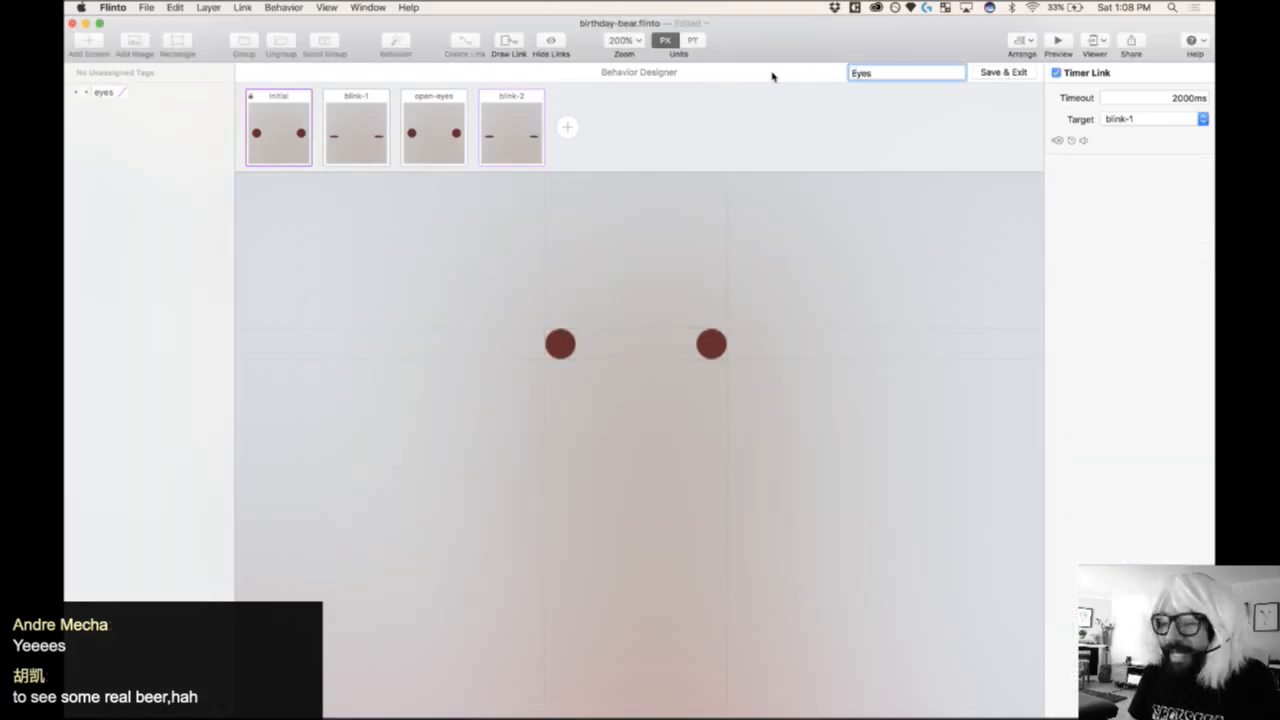
click(1002, 72)
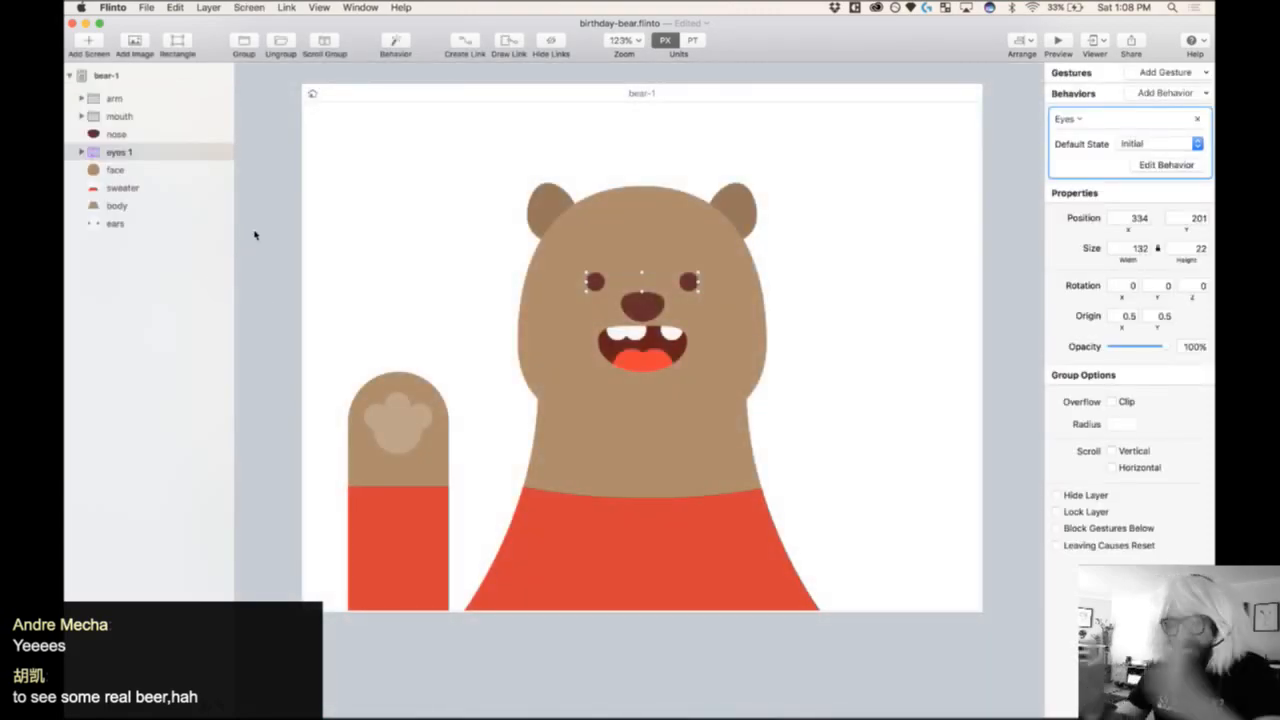
- Shrink the mouth group around its centre to about 73 × 56 px and set its opacity to 0%
click(659, 345)
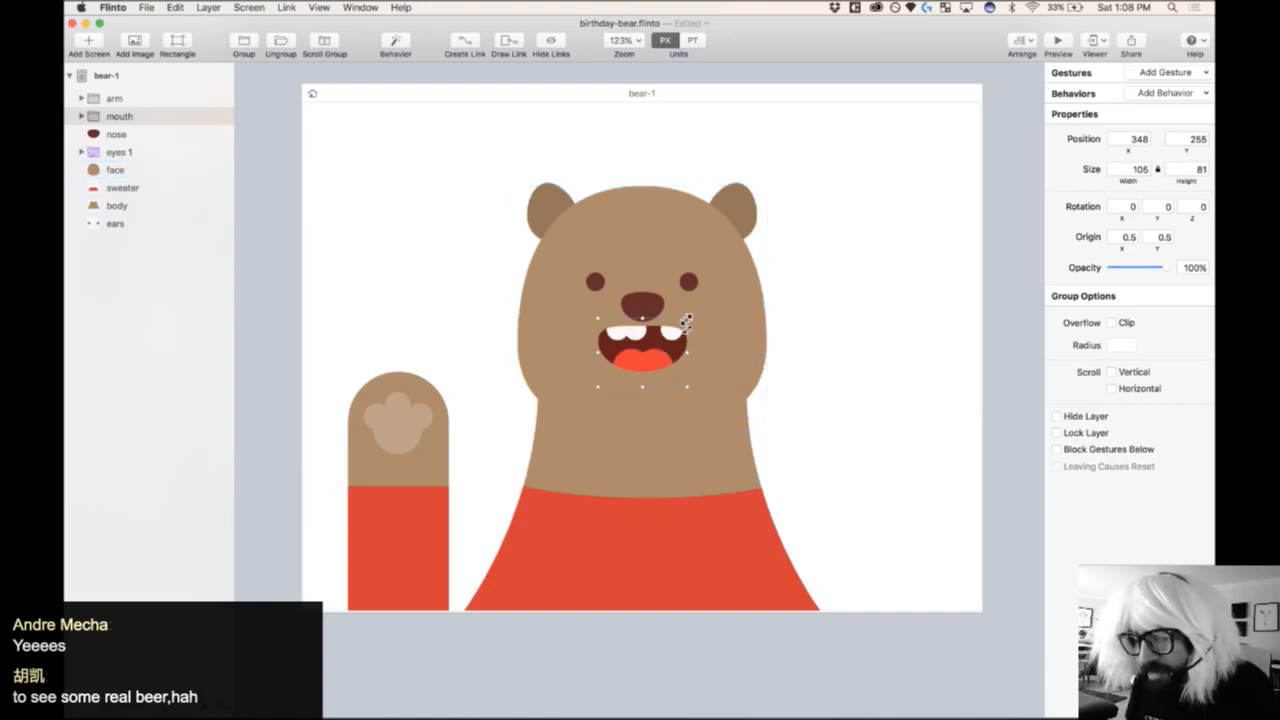
mouse_move(687, 319)
mouse_down()
mouse_move(662, 340)
mouse_move(673, 333)
mouse_up()
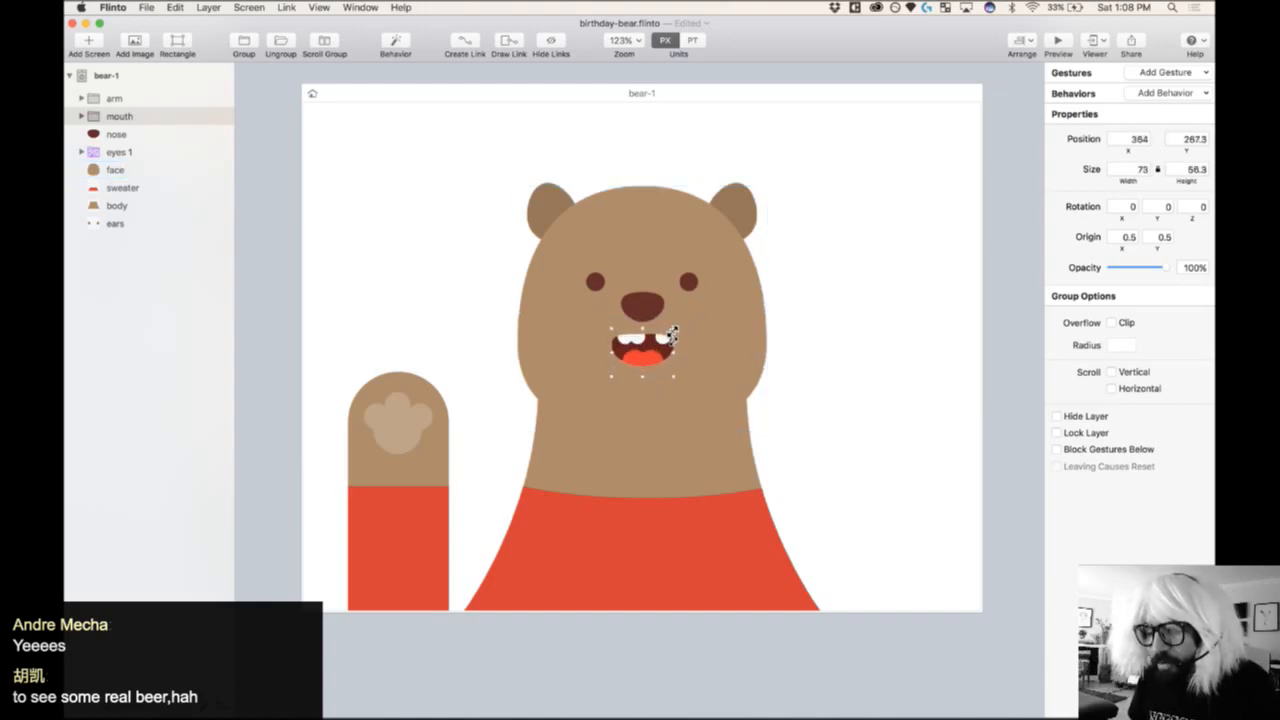
drag(1165, 267, 1047, 289)
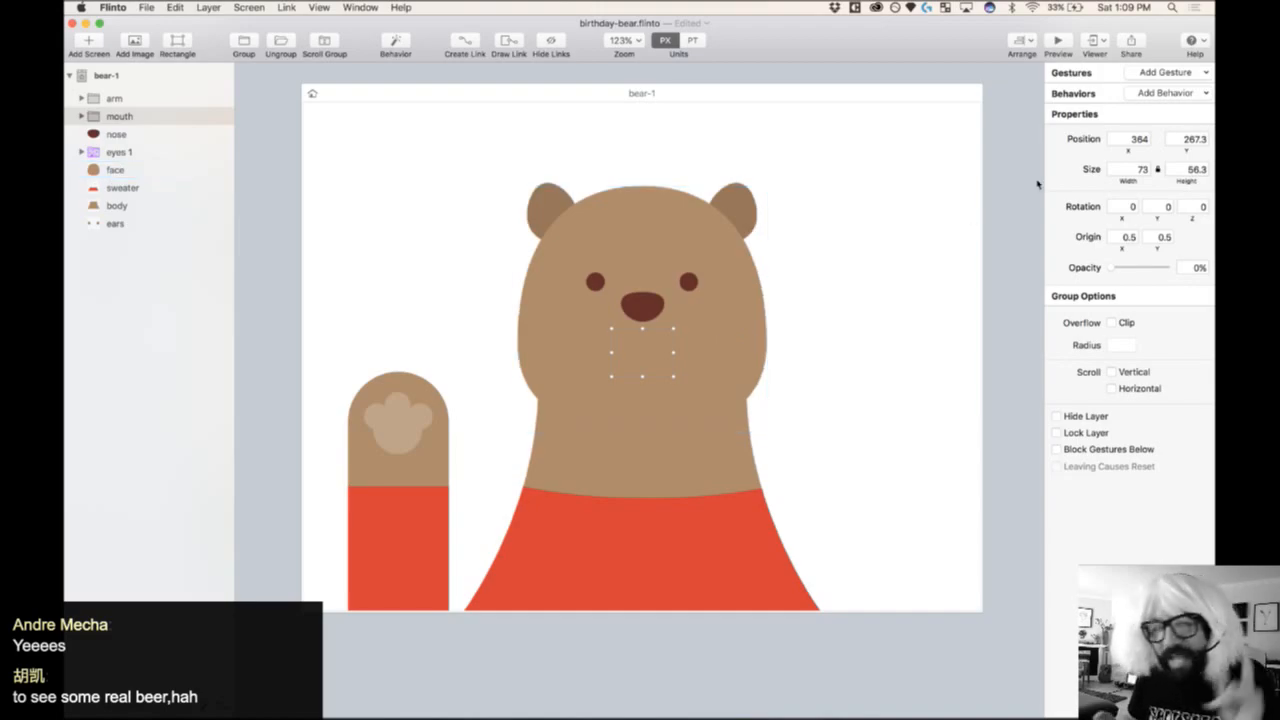
- Create a behavior for the mouth group with a second state added from the initial one, then save and exit
click(397, 42)
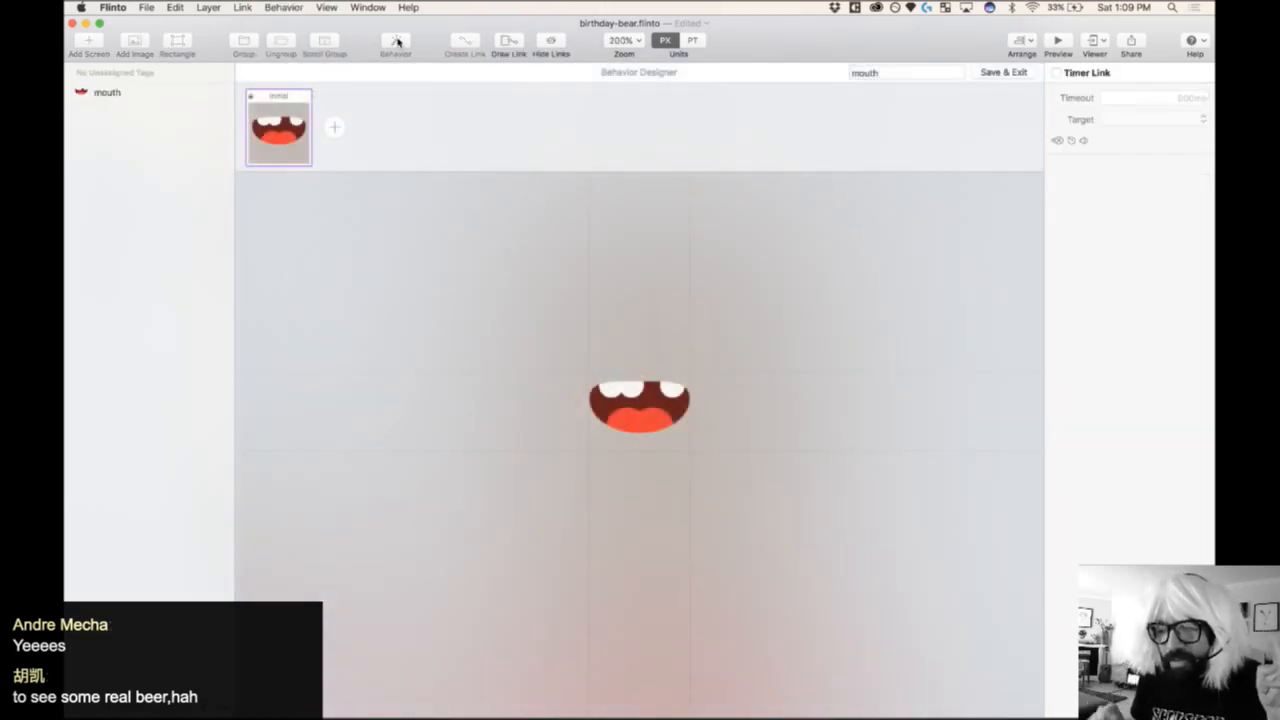
click(335, 127)
click(289, 95)
click(634, 420)
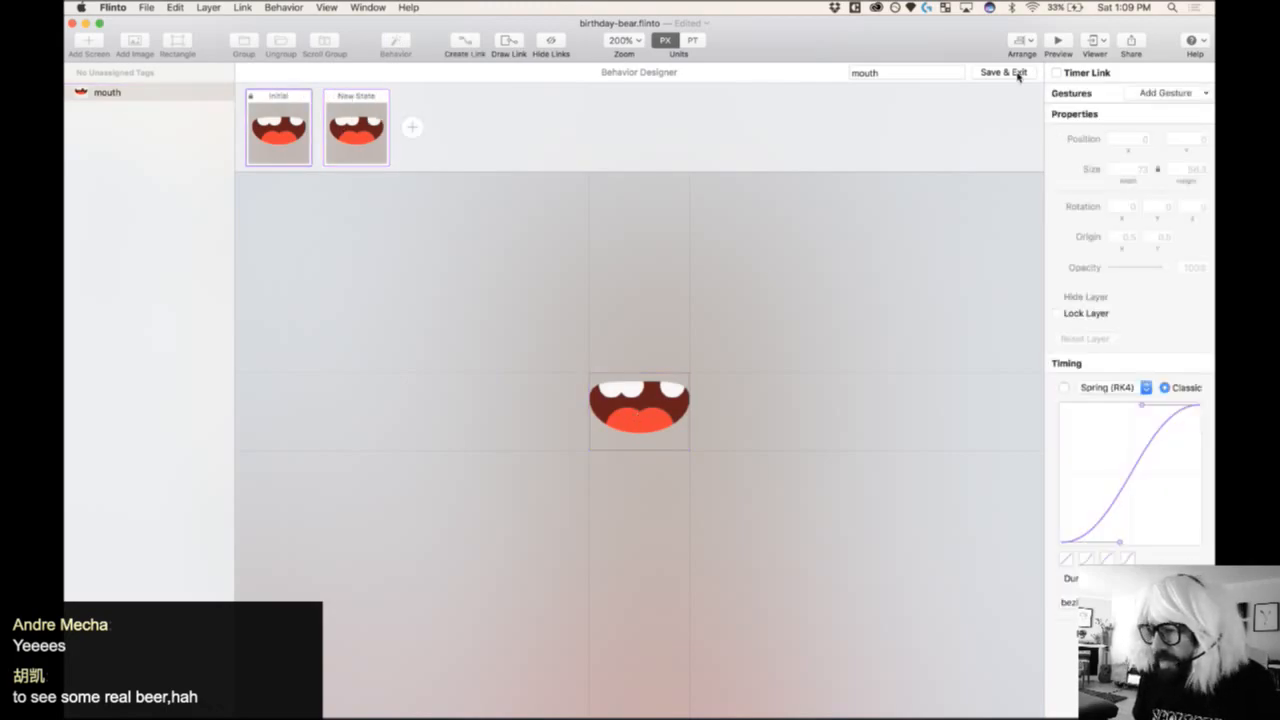
click(1019, 75)
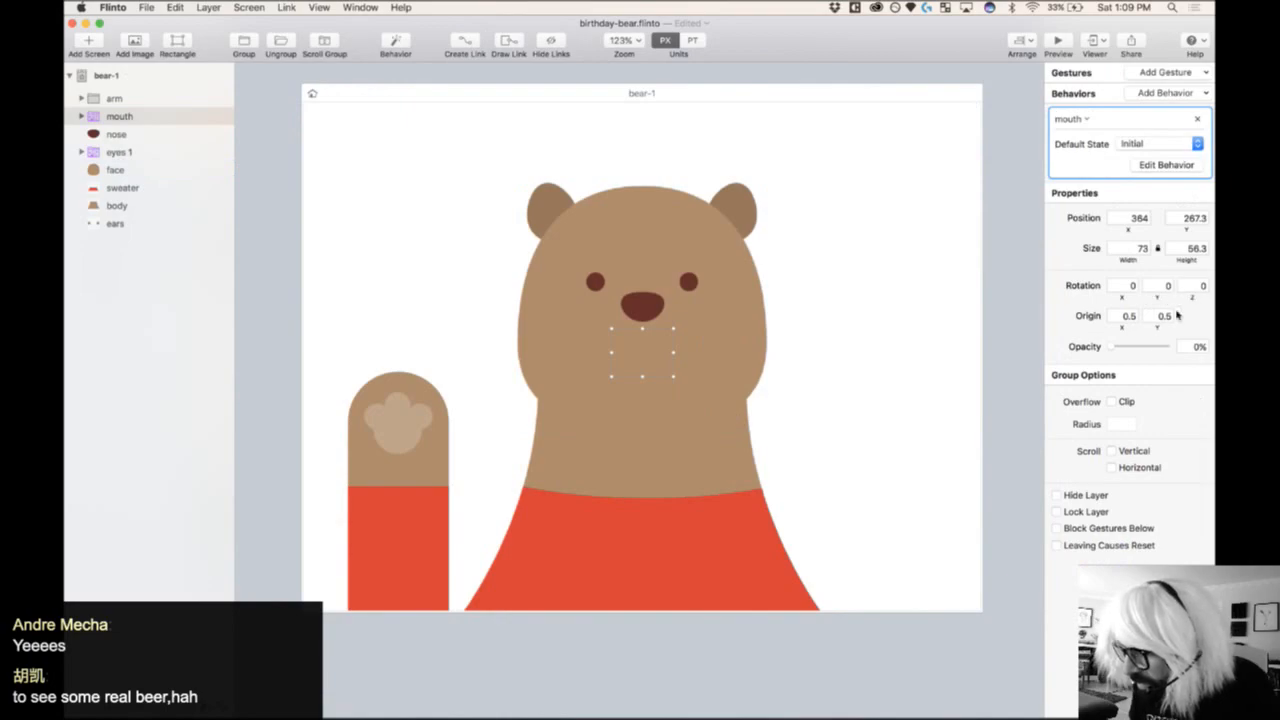
- Try lowering the mouth layer's opacity in the mouth behavior's second state, undo it, and exit the Behavior Designer
click(1166, 165)
click(370, 122)
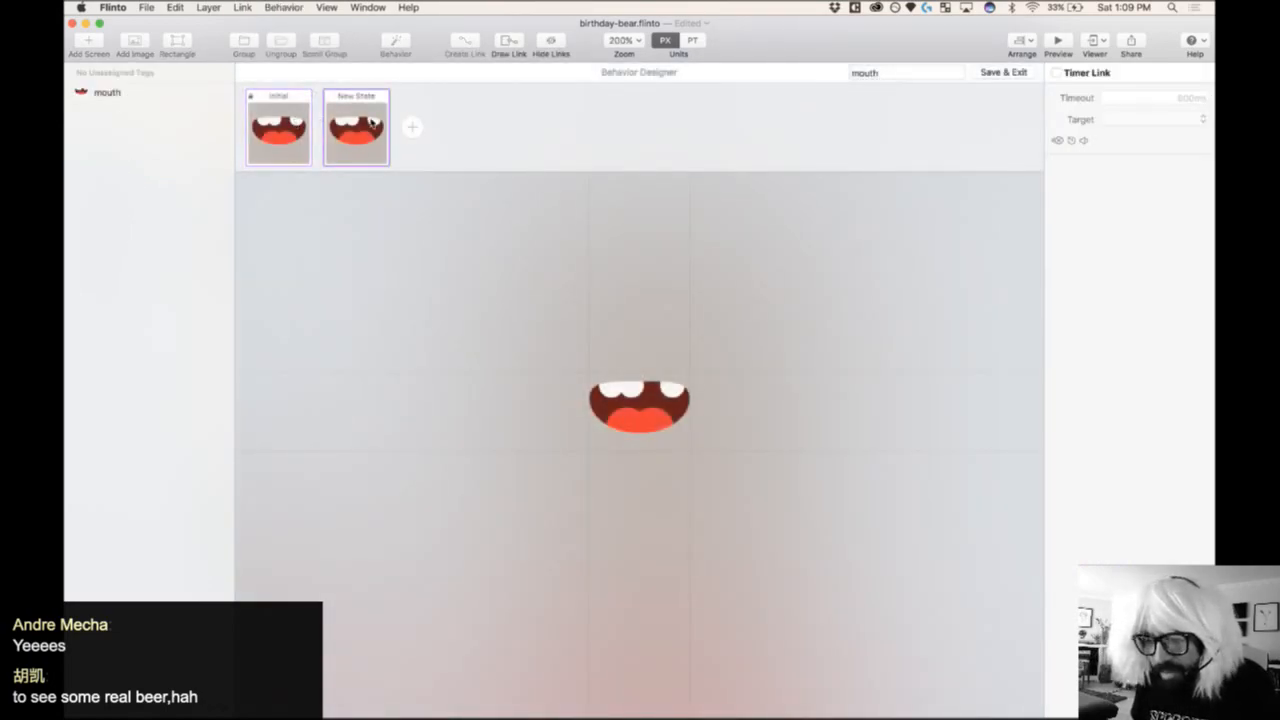
click(298, 128)
click(625, 410)
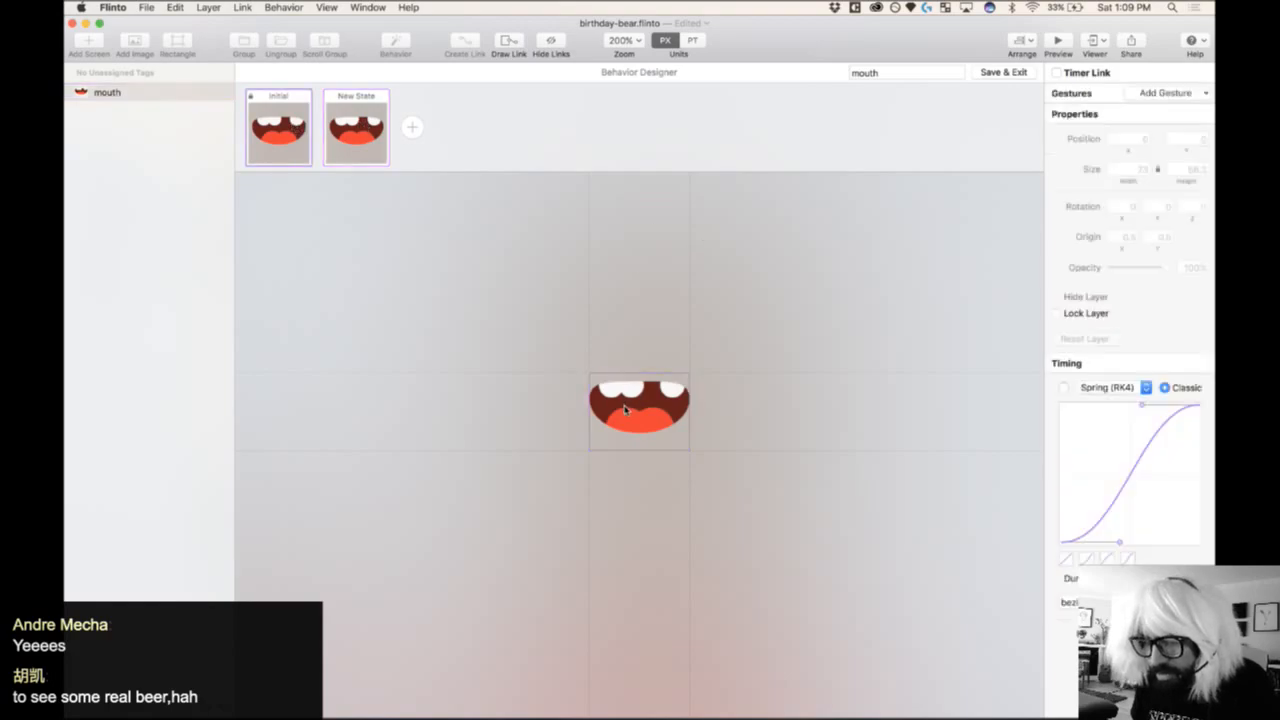
click(357, 138)
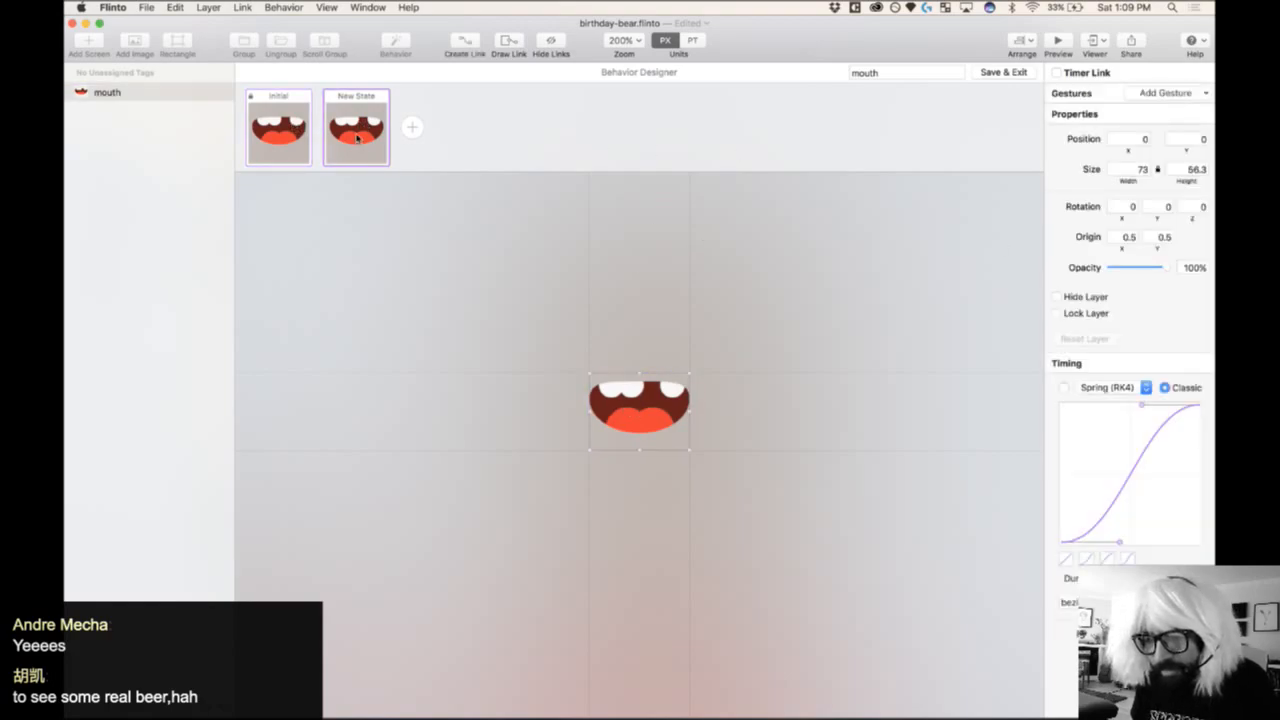
drag(1136, 267, 1085, 270)
key(super+z)
click(298, 130)
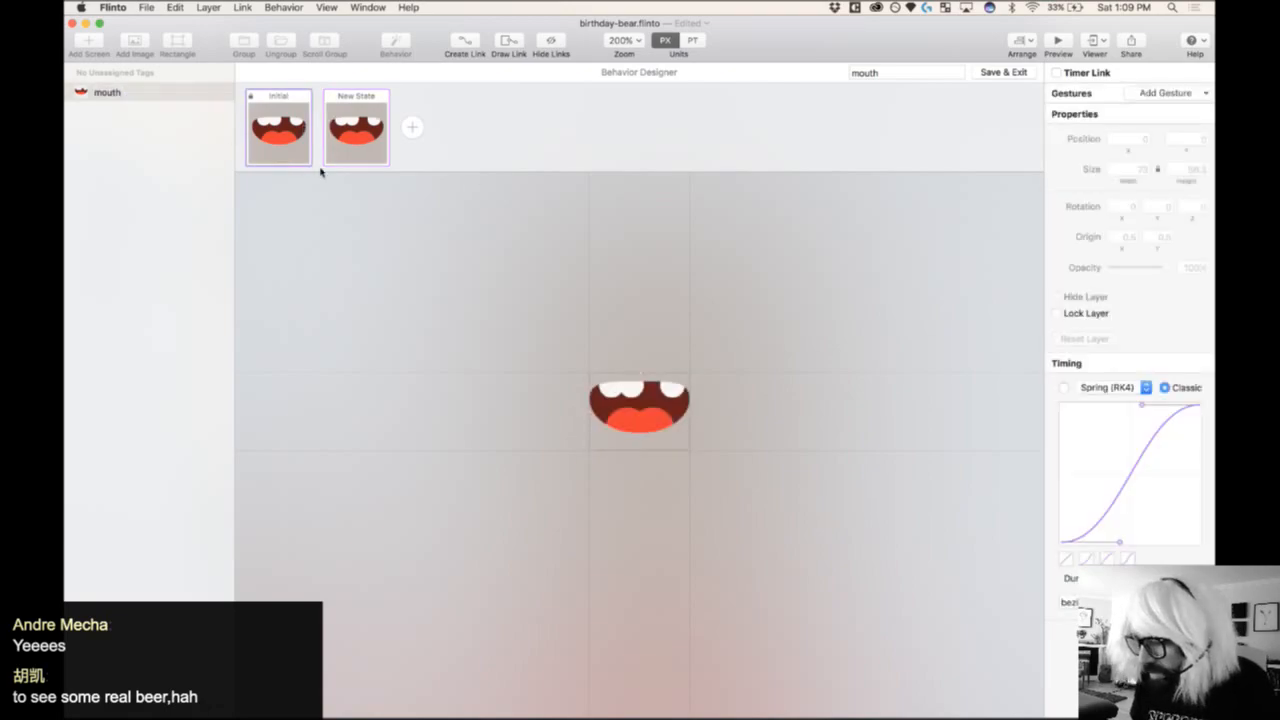
click(1022, 72)
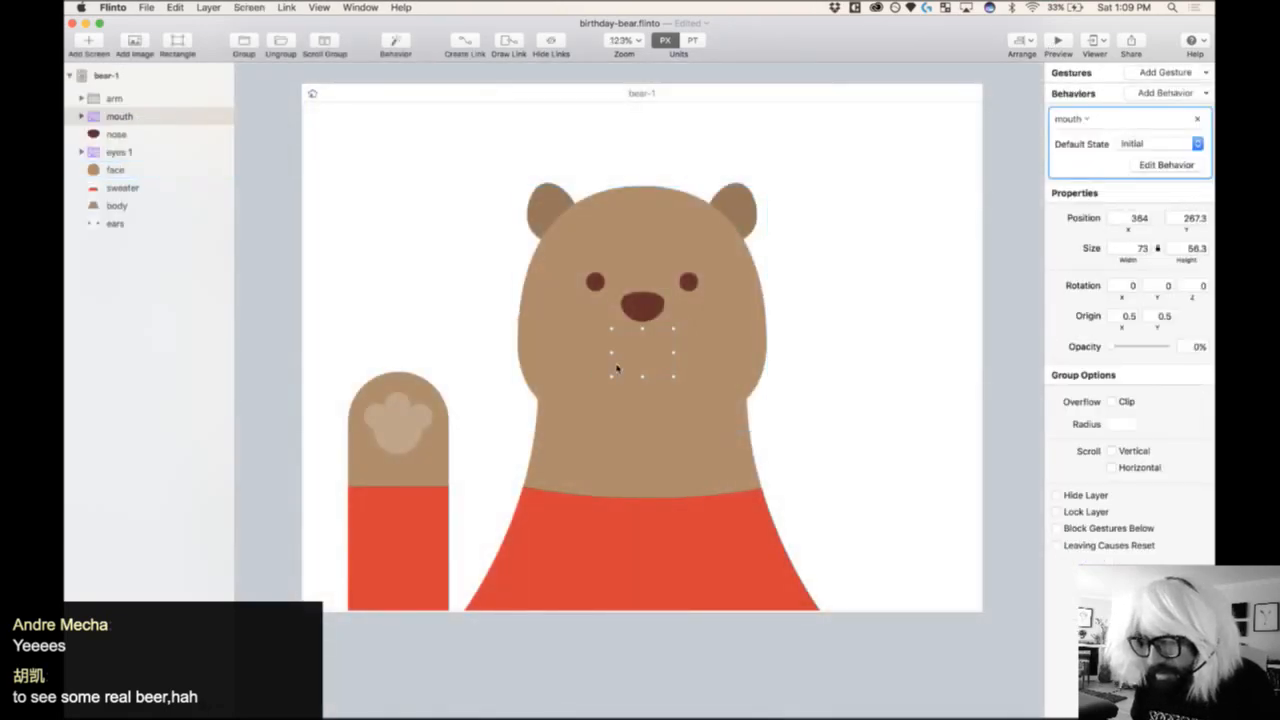
- Reopen the mouth group's behavior to examine its mouth layer and exit the Behavior Designer
drag(1143, 347, 1087, 349)
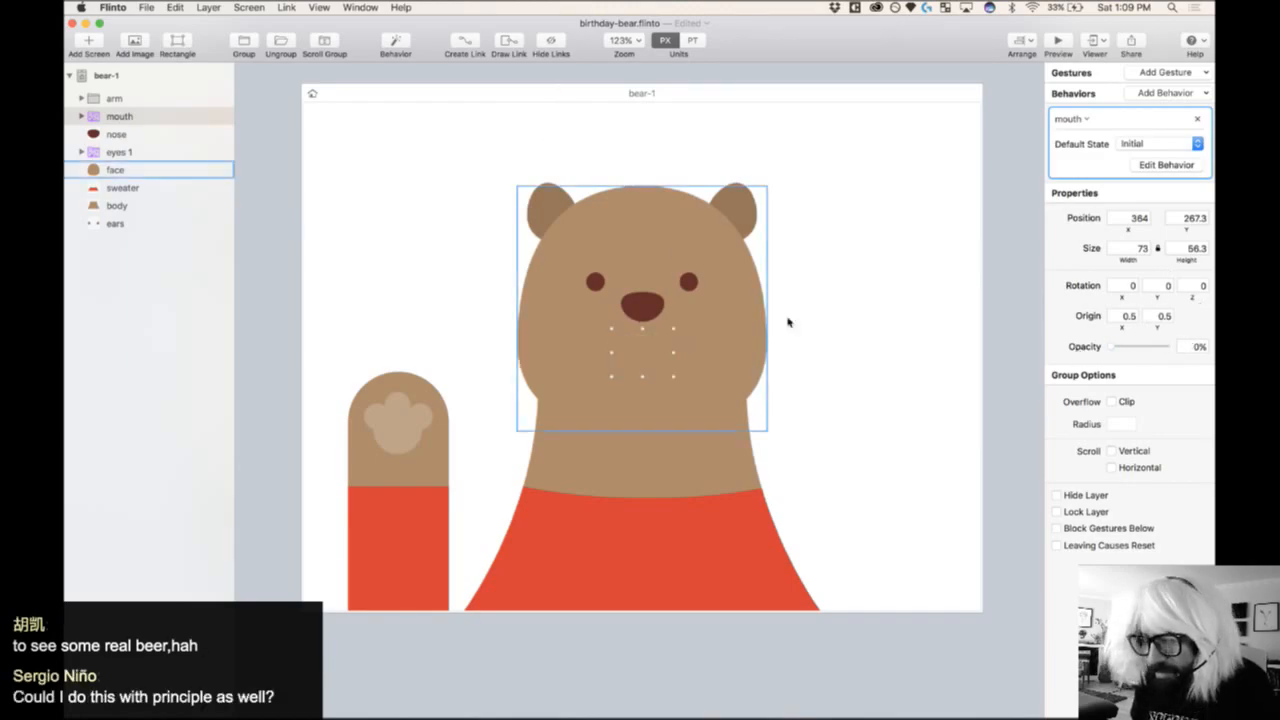
click(1173, 165)
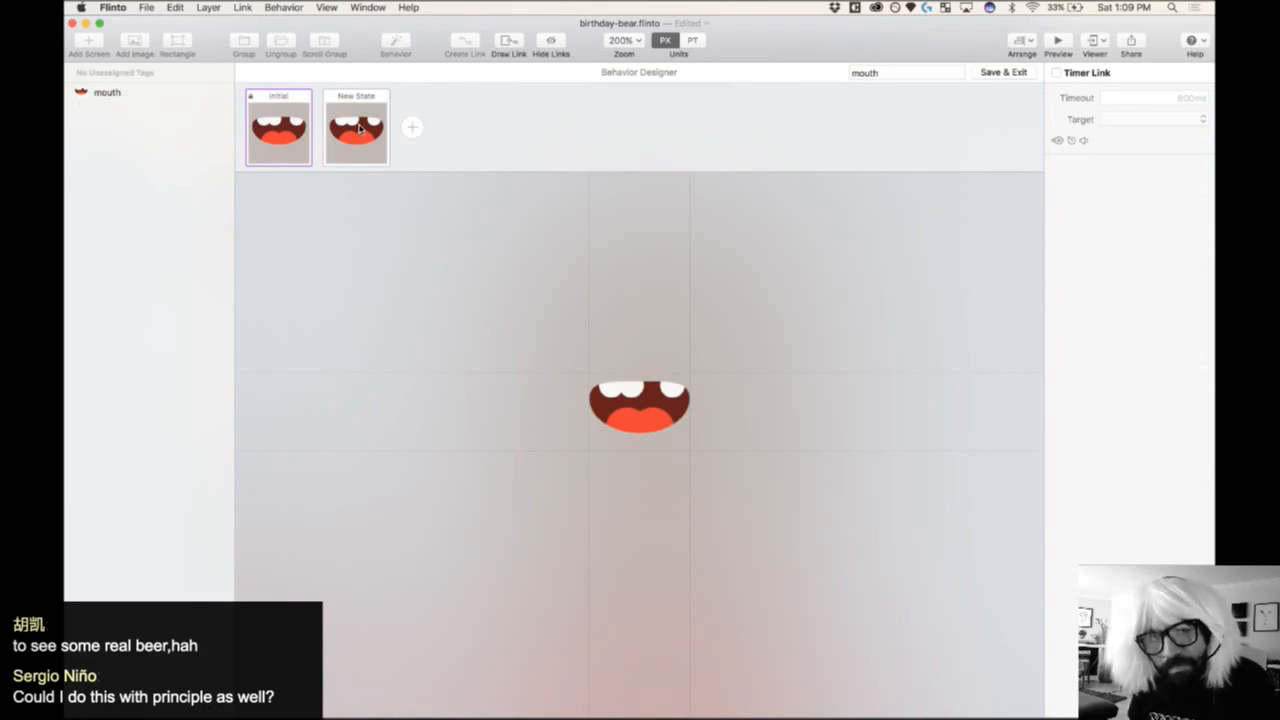
click(152, 95)
click(1003, 72)
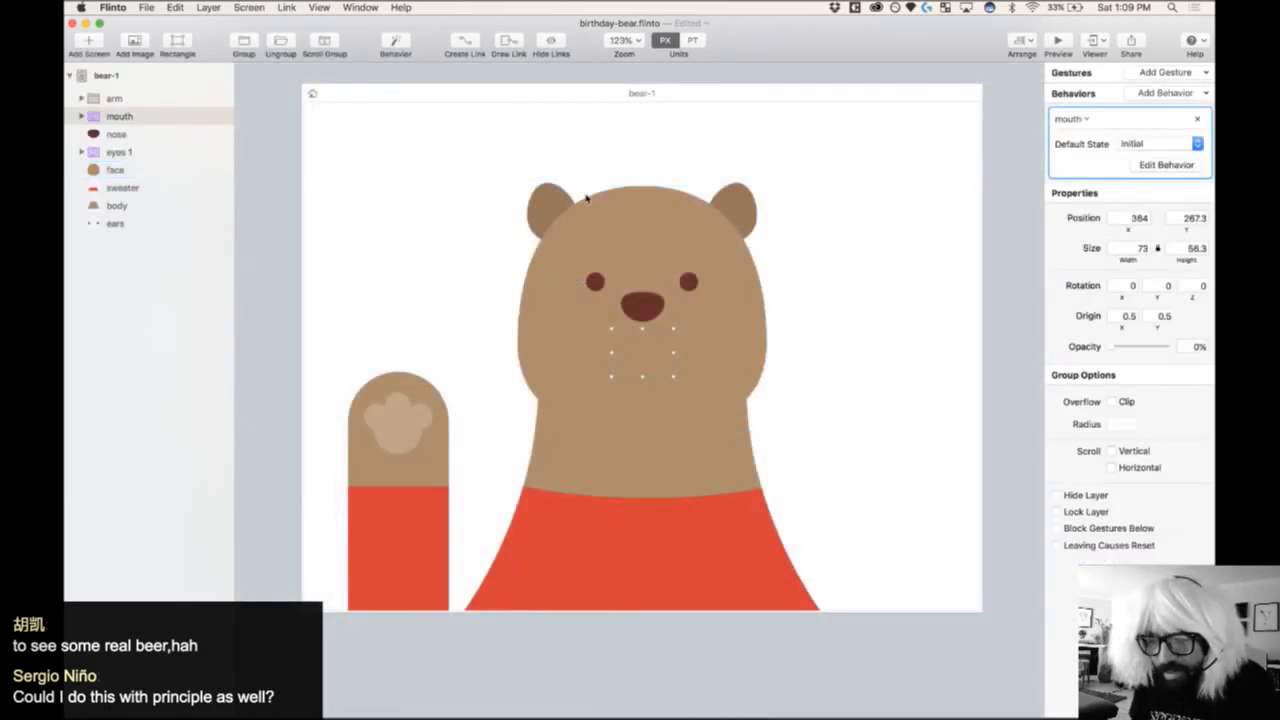
- Replace the mouth group's behavior with a newly created one, saving and exiting the Behavior Designer
click(1197, 119)
click(395, 41)
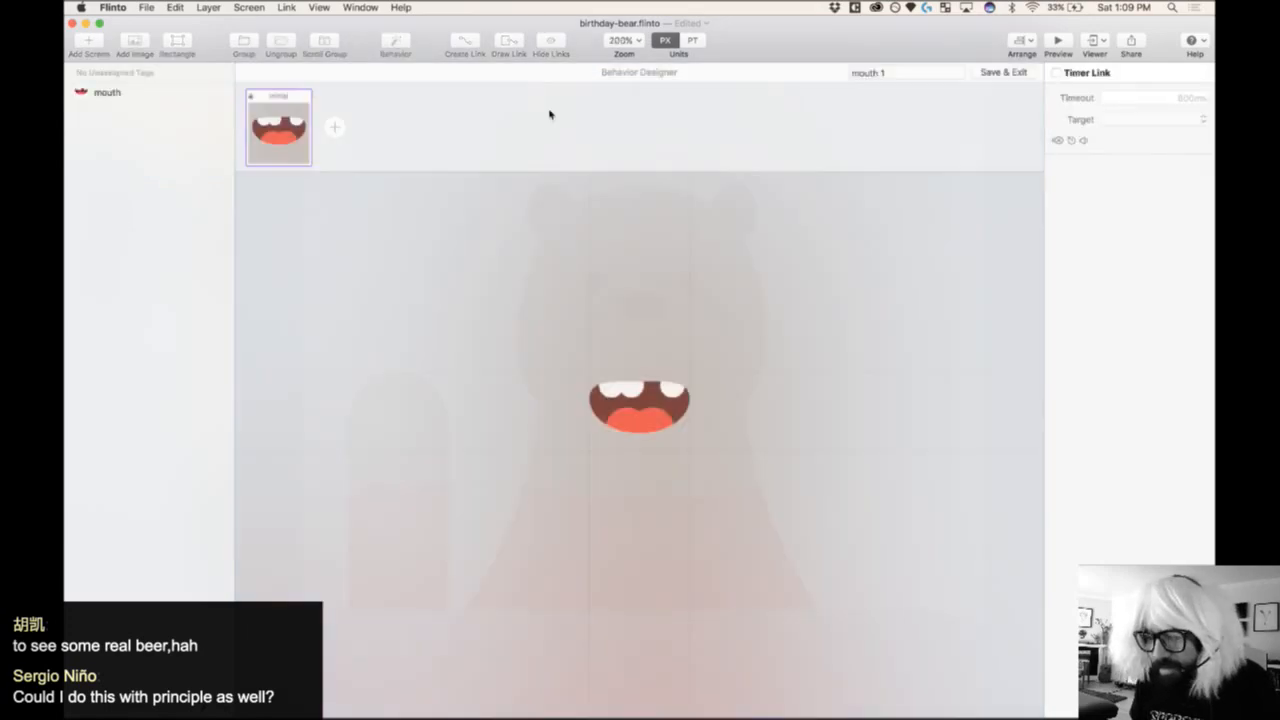
click(670, 400)
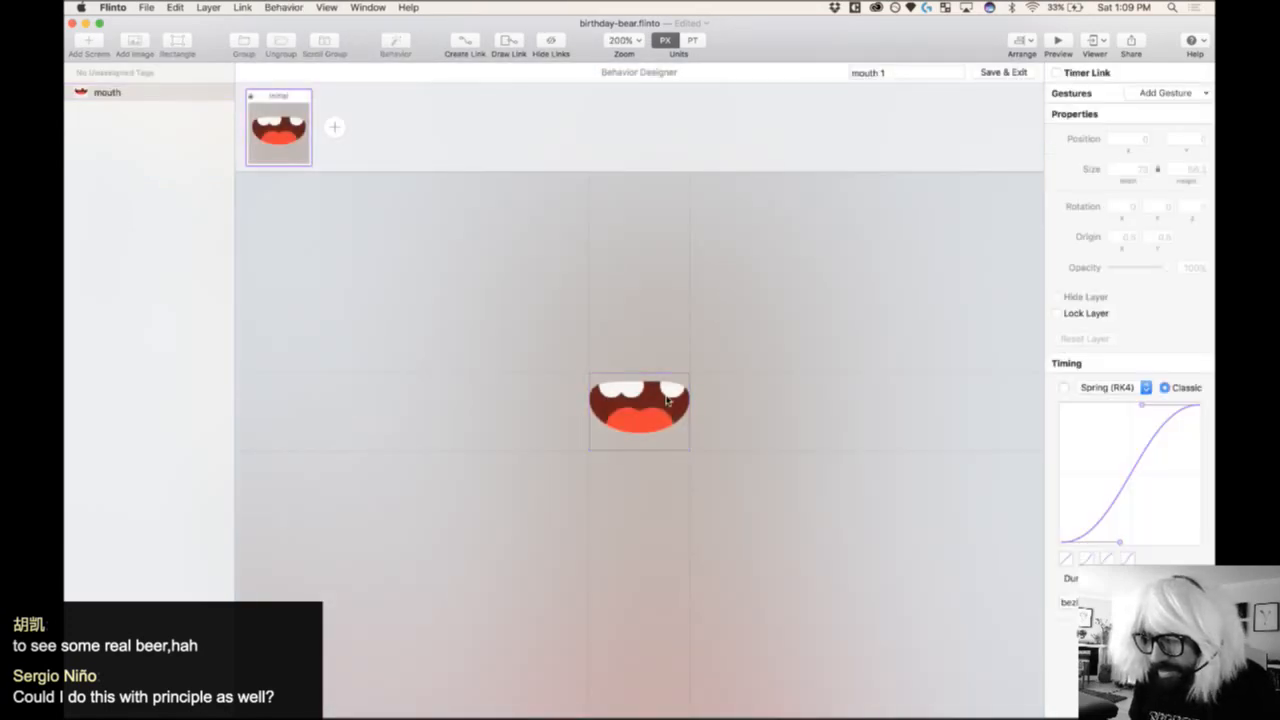
click(1016, 75)
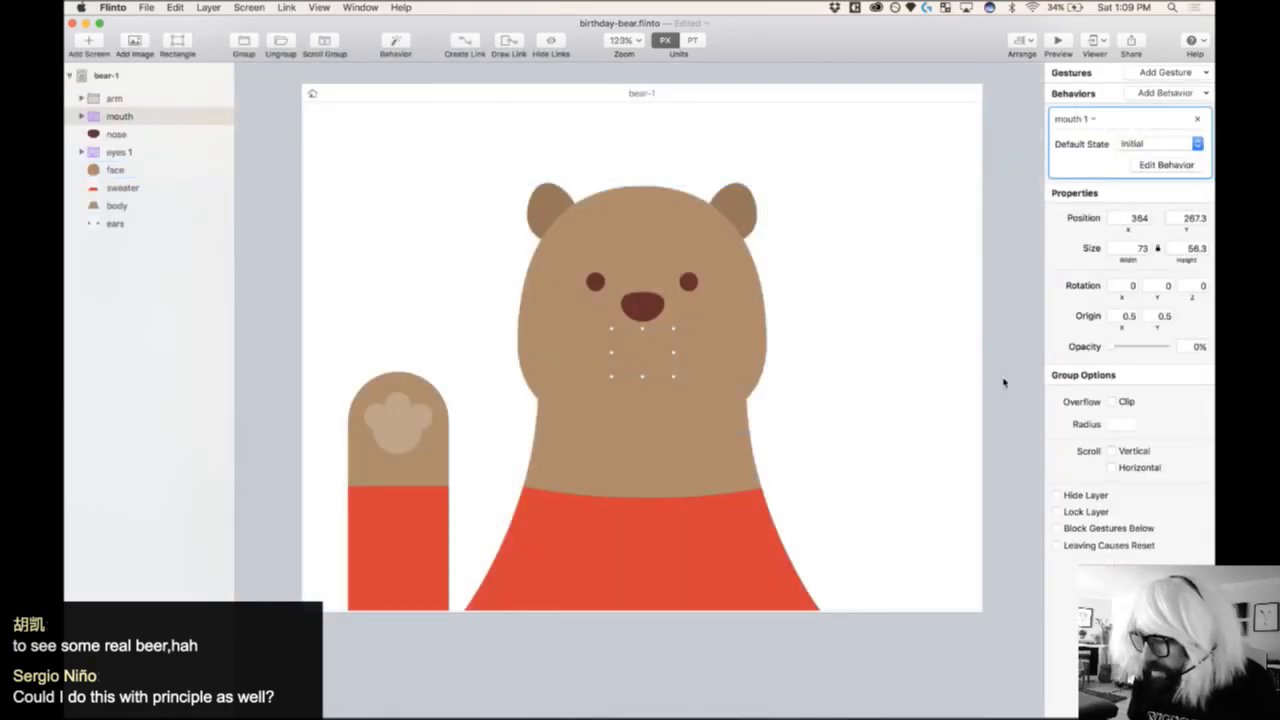
- Add a second state to the new mouth behavior and give Initial an 800 ms timer link targeting New State
click(1166, 165)
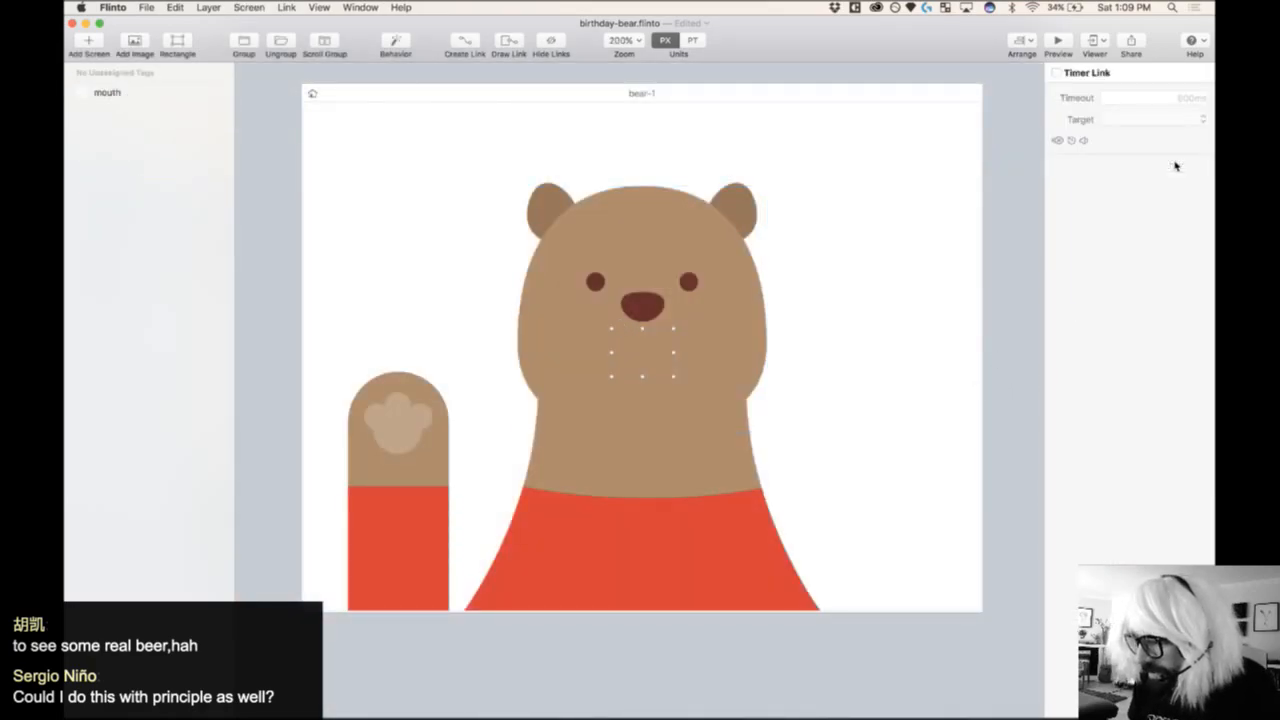
click(336, 127)
click(697, 403)
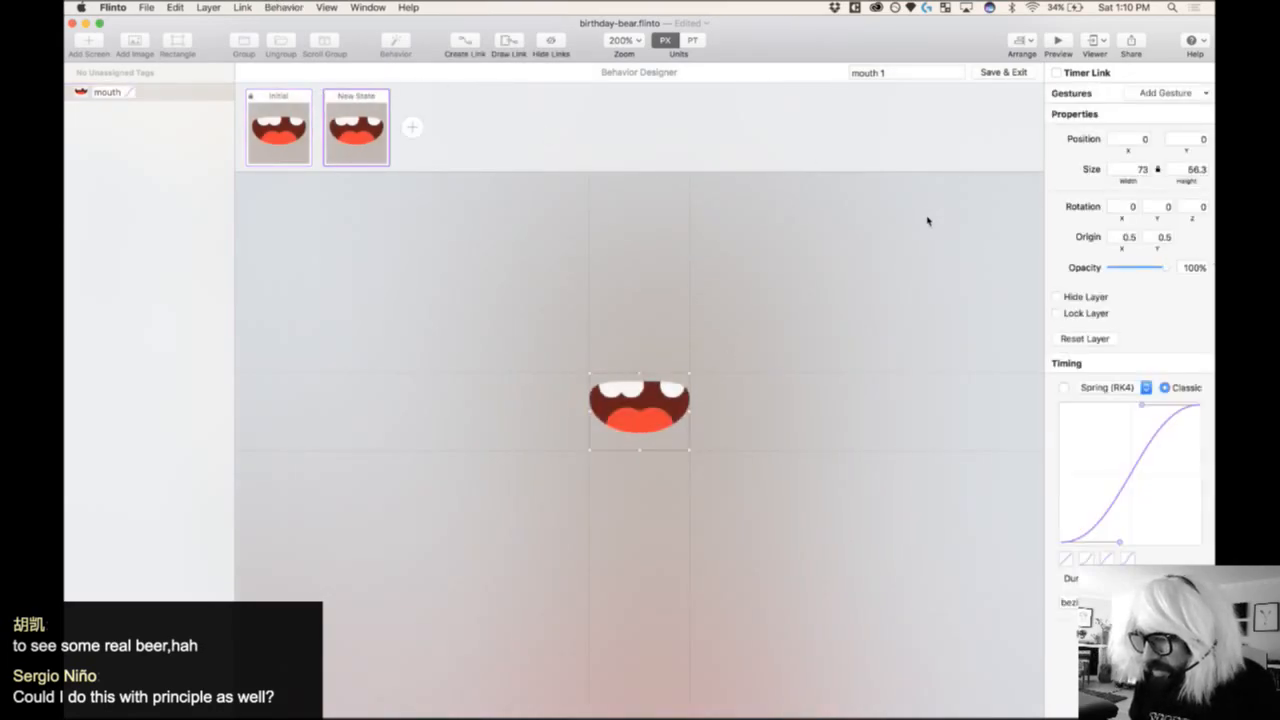
click(309, 110)
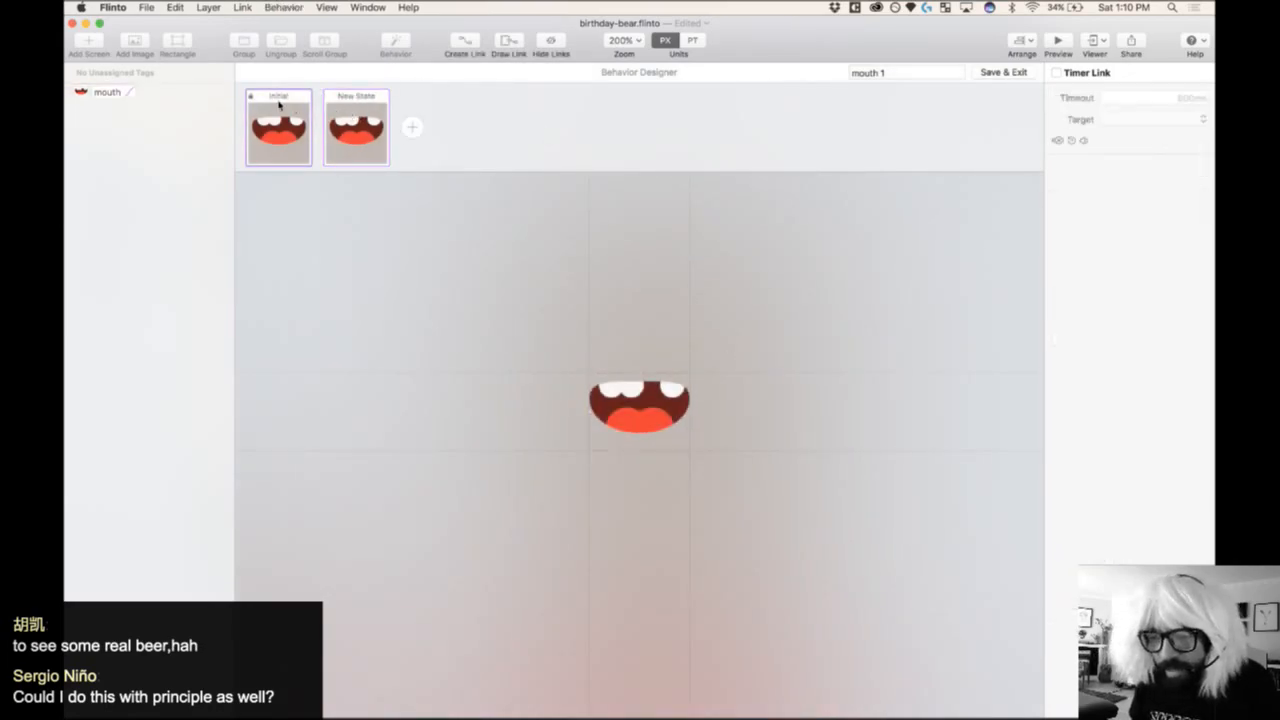
click(1097, 73)
click(1151, 118)
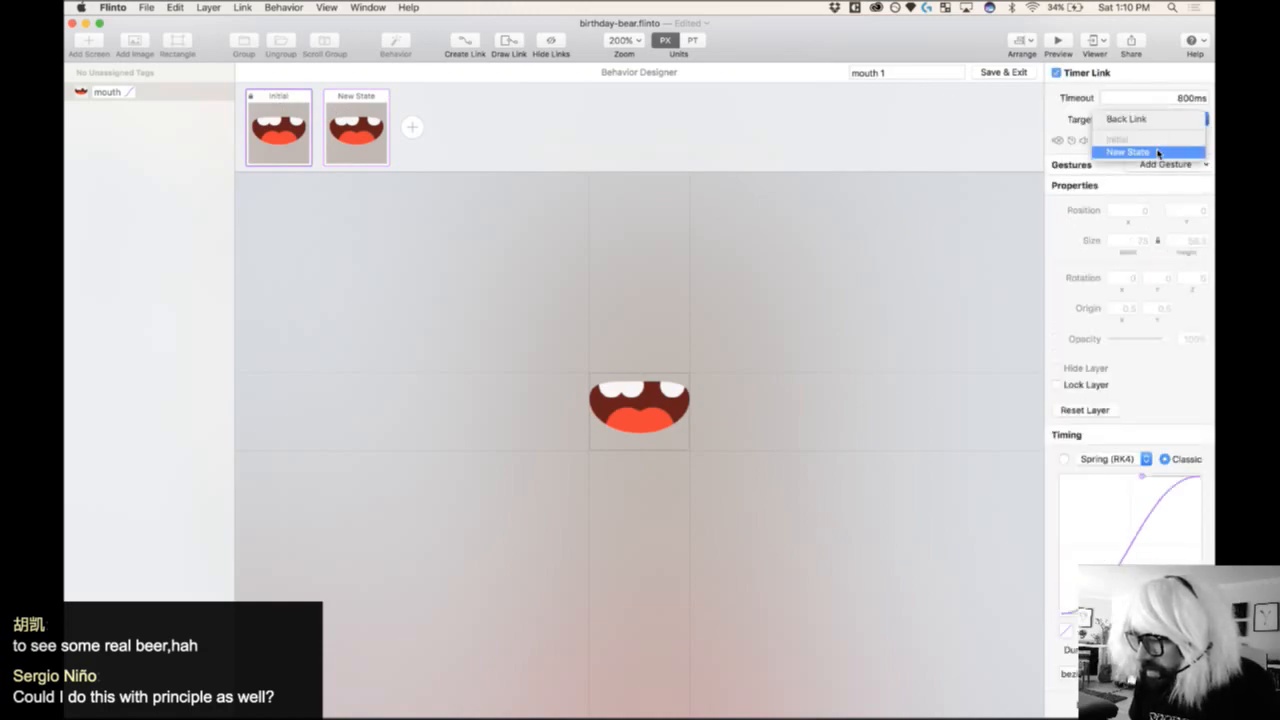
click(1158, 153)
click(838, 258)
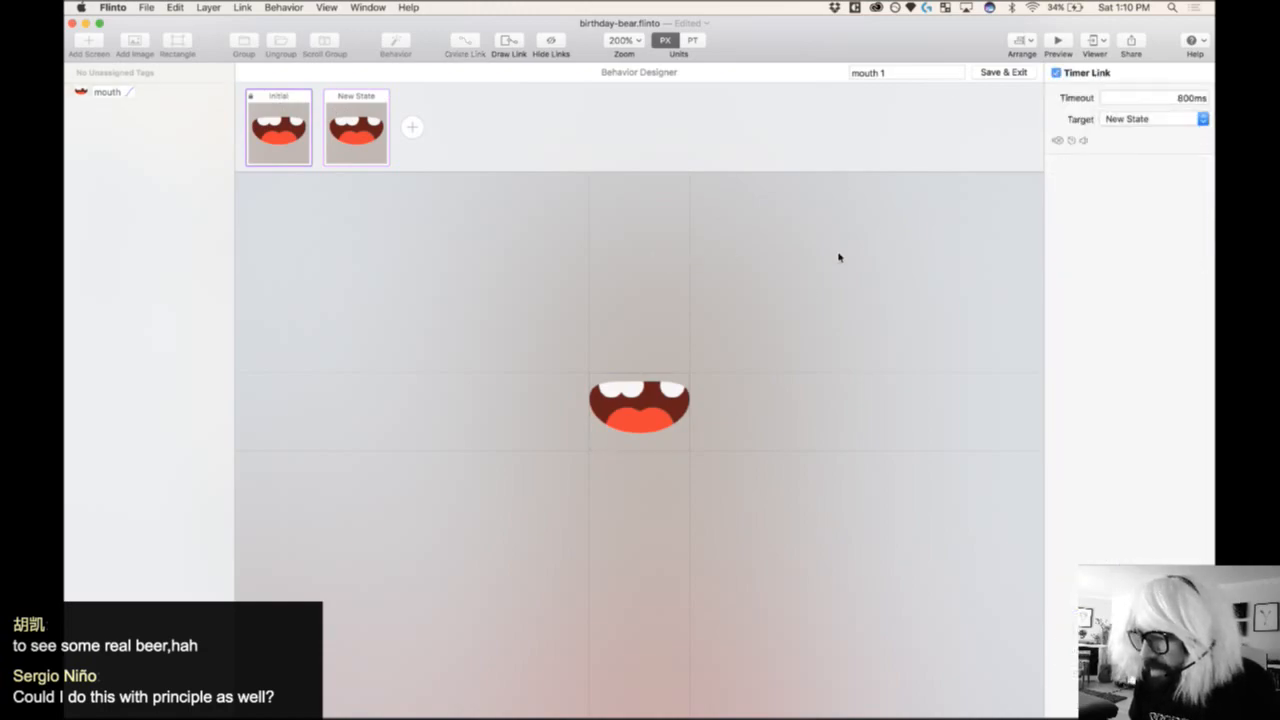
- Preview the bear prototype and check the mouth layer in both states of the behavior
click(1057, 44)
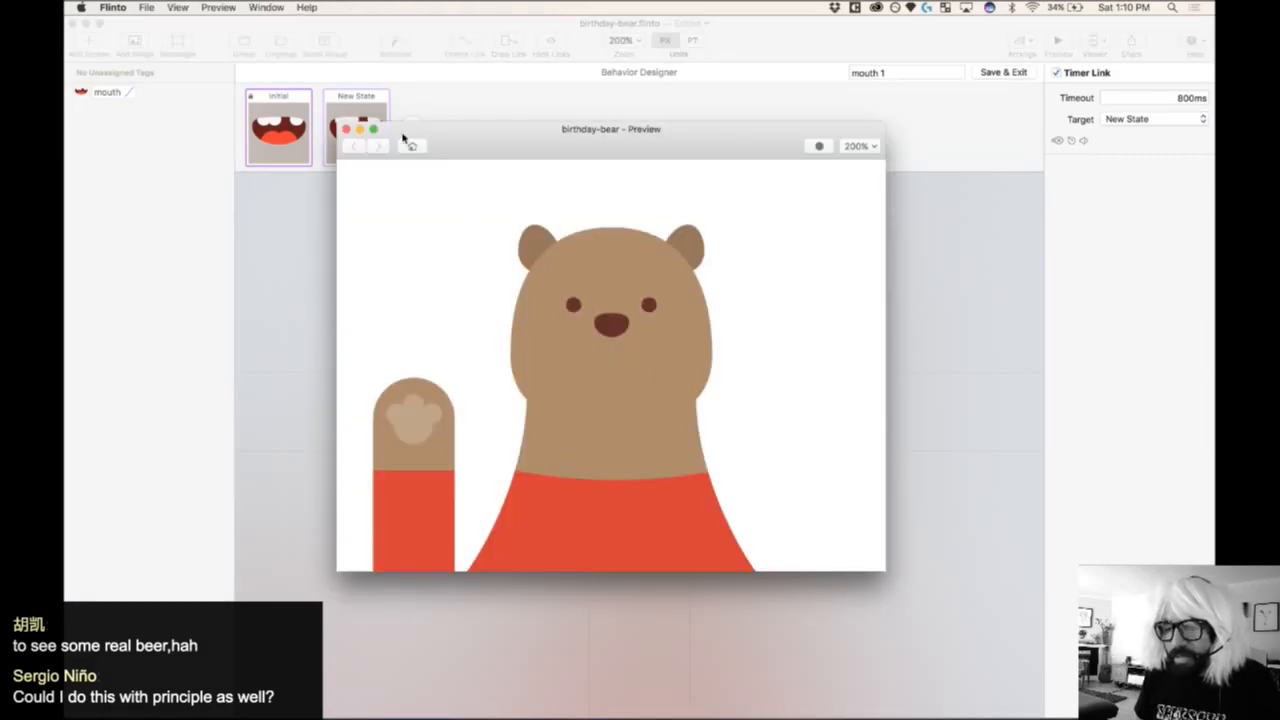
click(346, 129)
click(366, 129)
click(645, 393)
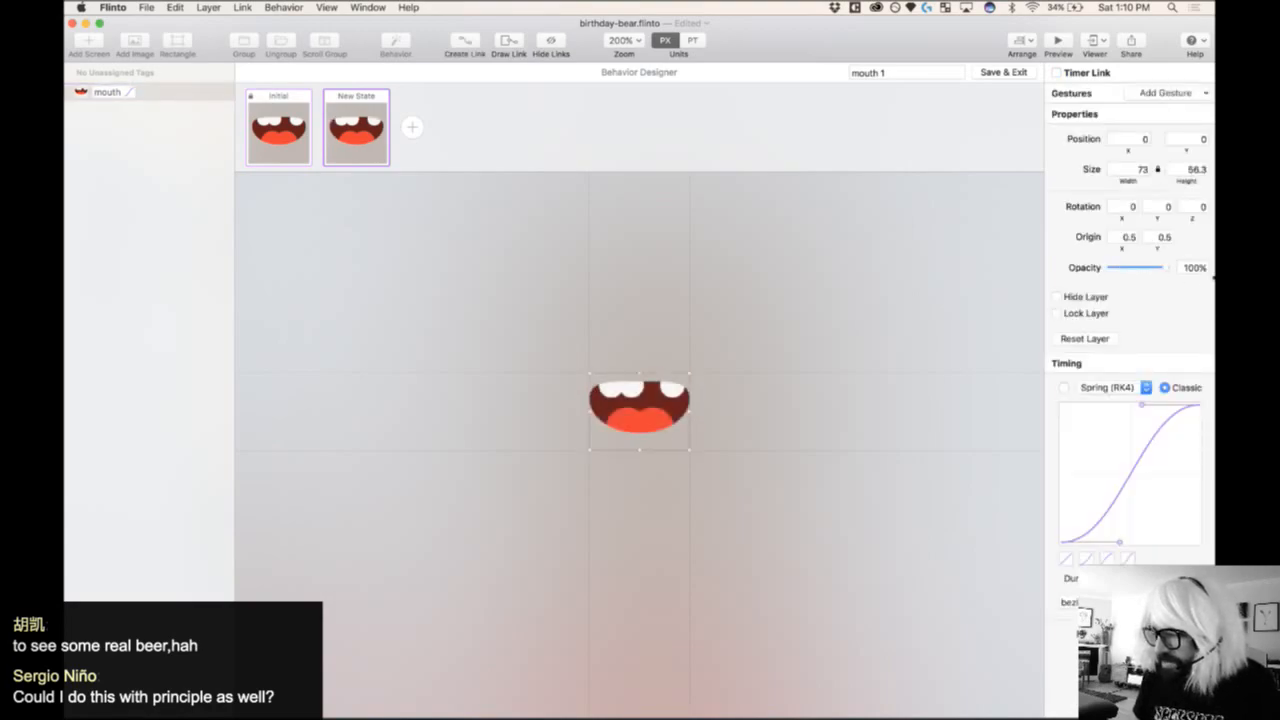
click(287, 130)
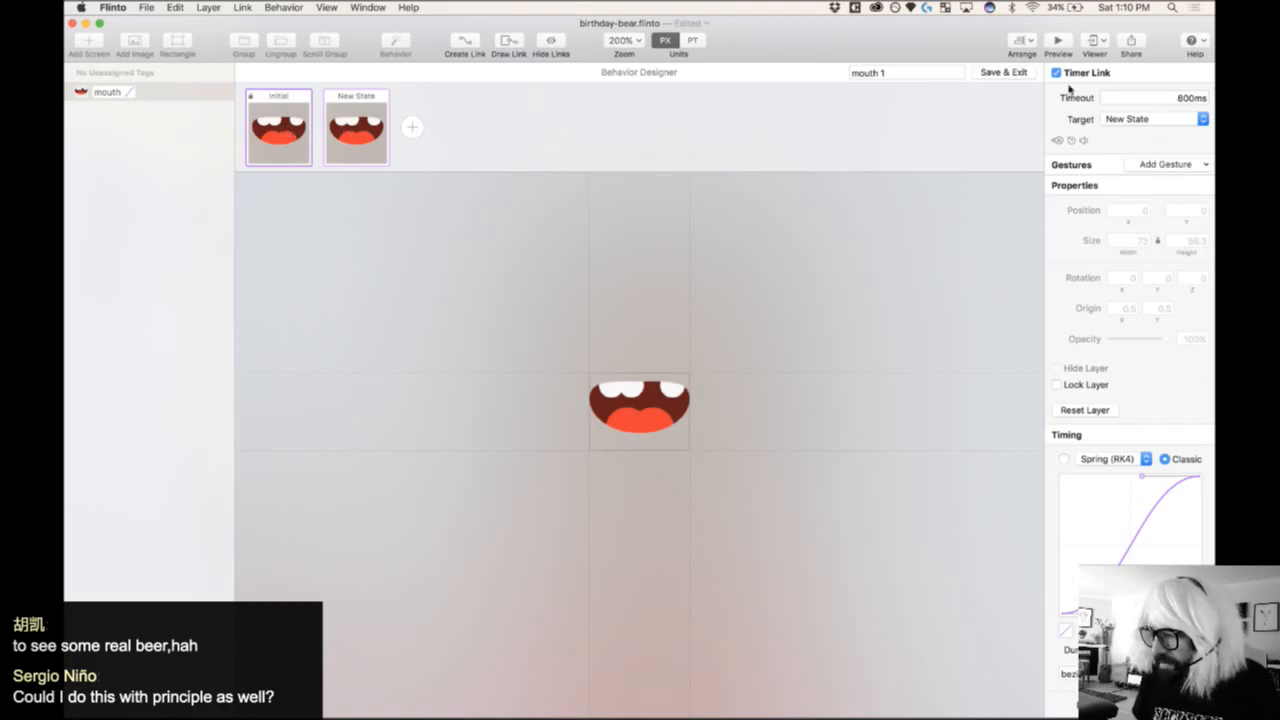
click(1058, 42)
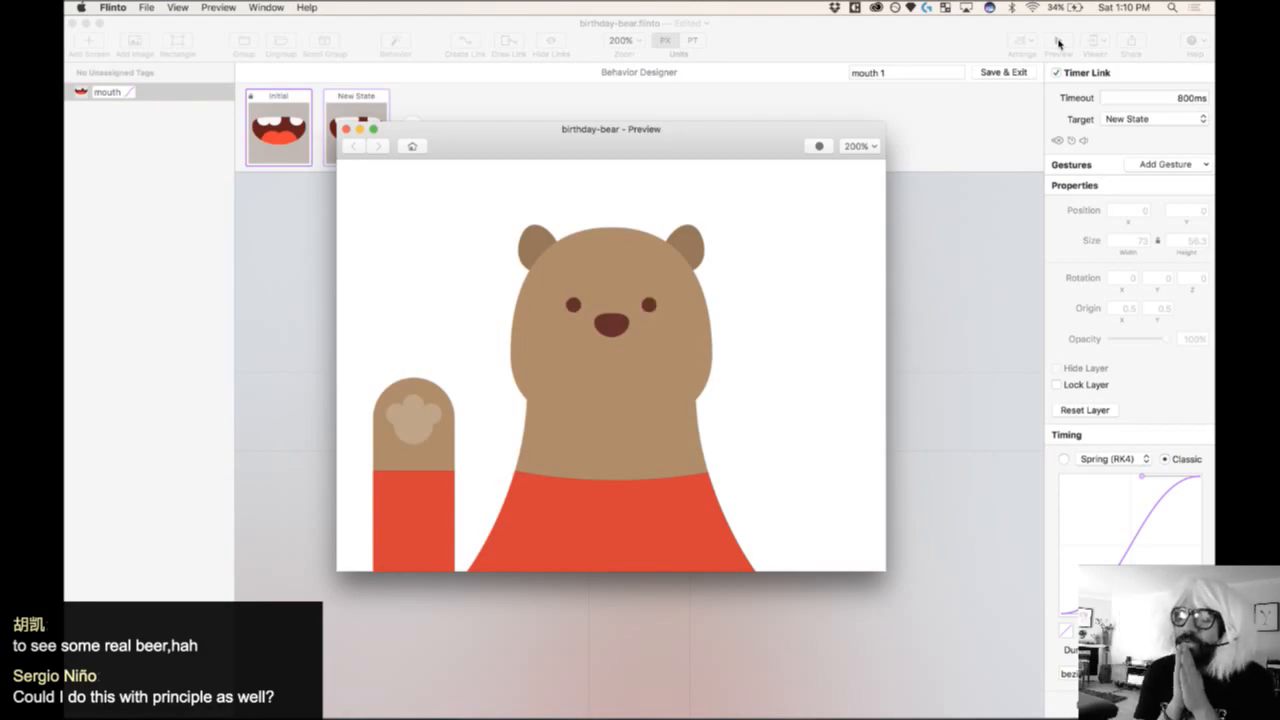
click(346, 129)
- Save and exit the mouth behavior, and save the document as birthday-bear on the Desktop
click(1003, 72)
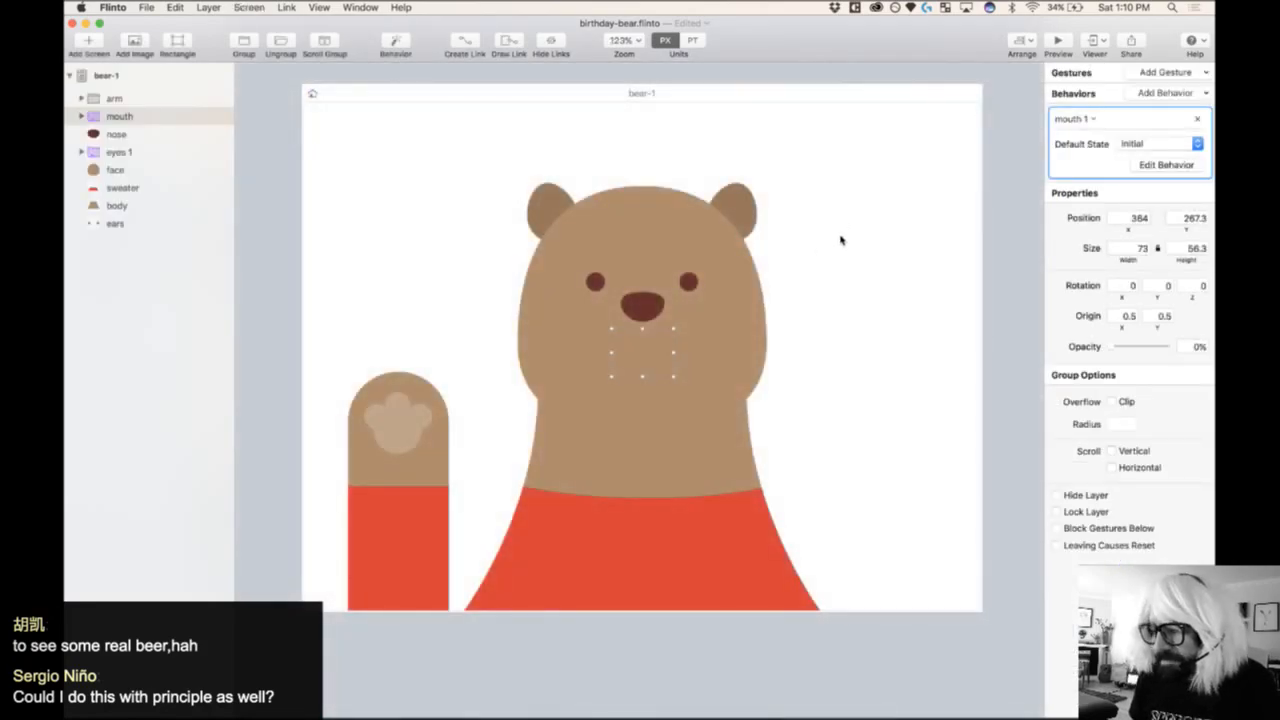
key(super+s)
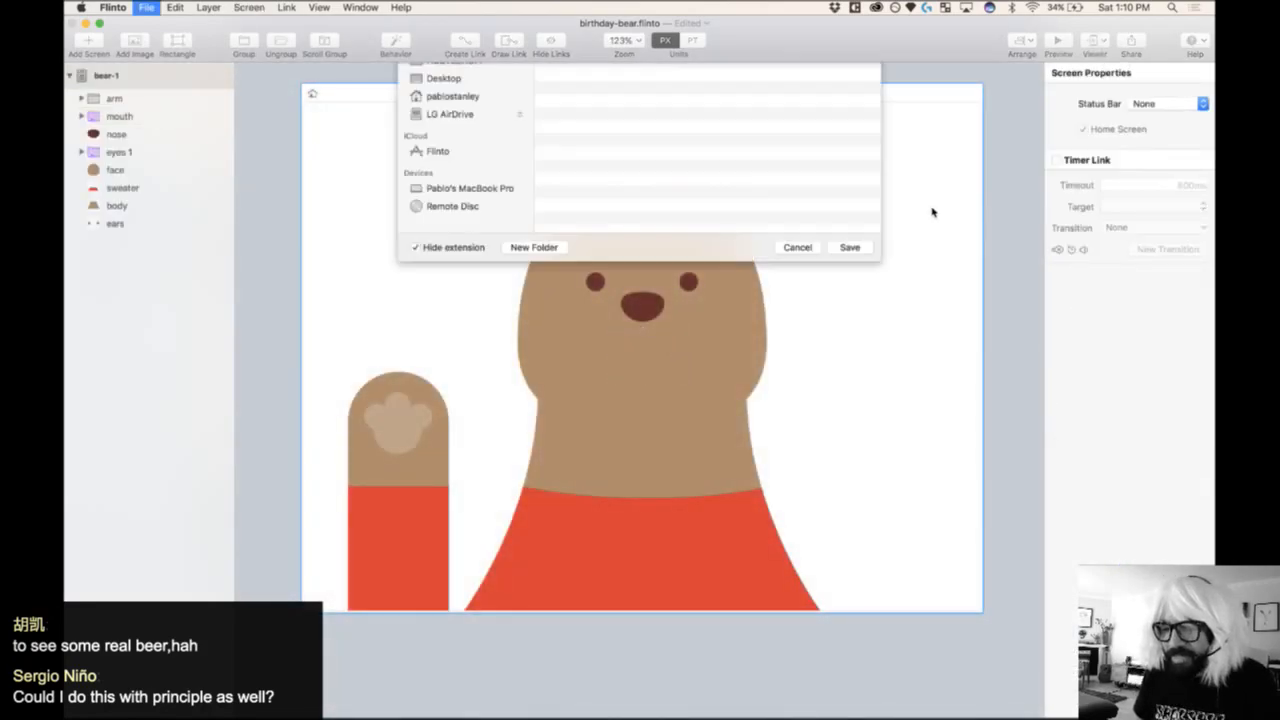
click(478, 380)
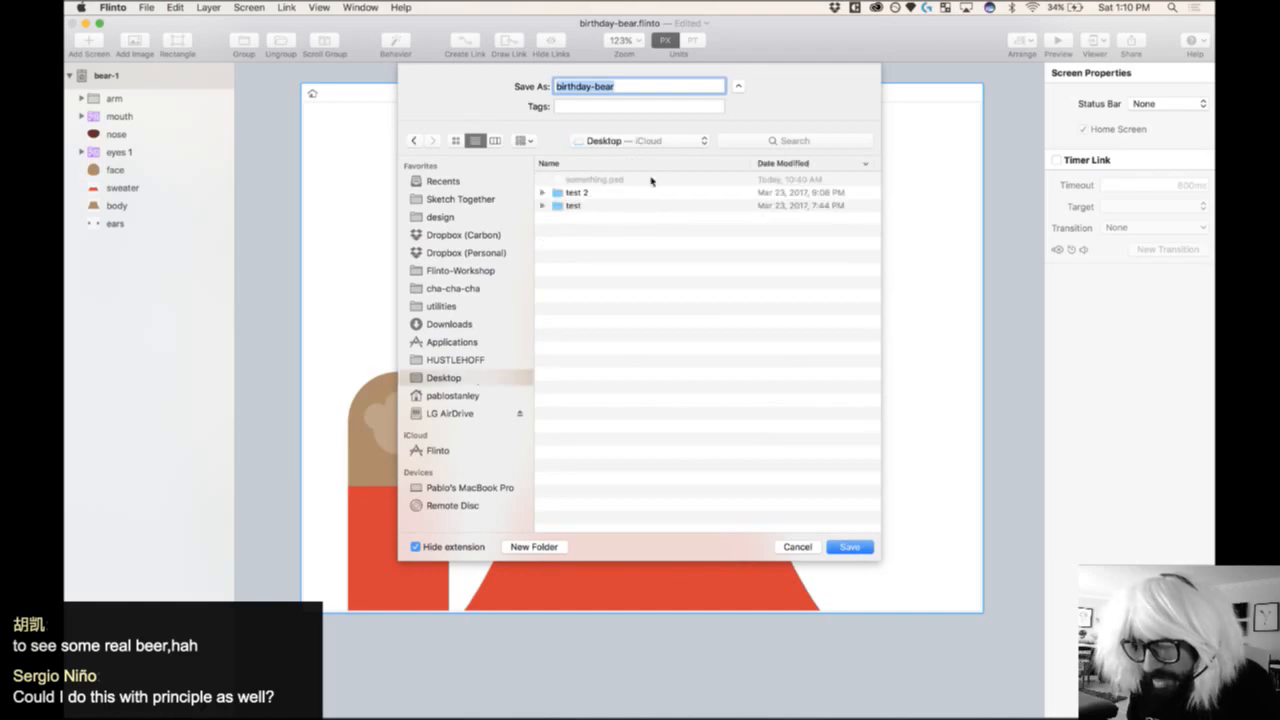
key(Return)
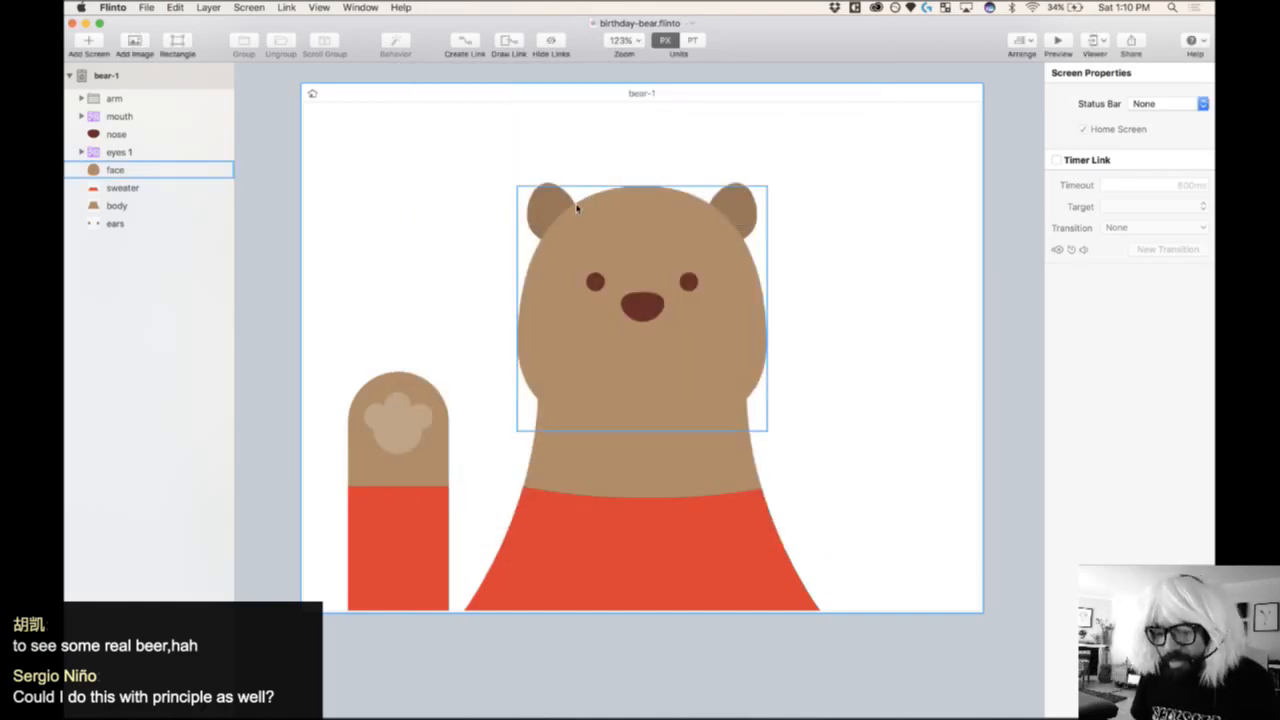
- Reopen the birthday-bear document in a relaunched Flinto and preview the bear prototype
key(super+Tab)
key(super+space)
text(f;l)
key(BackSpace)
key(BackSpace)
text(li)
key(Return)
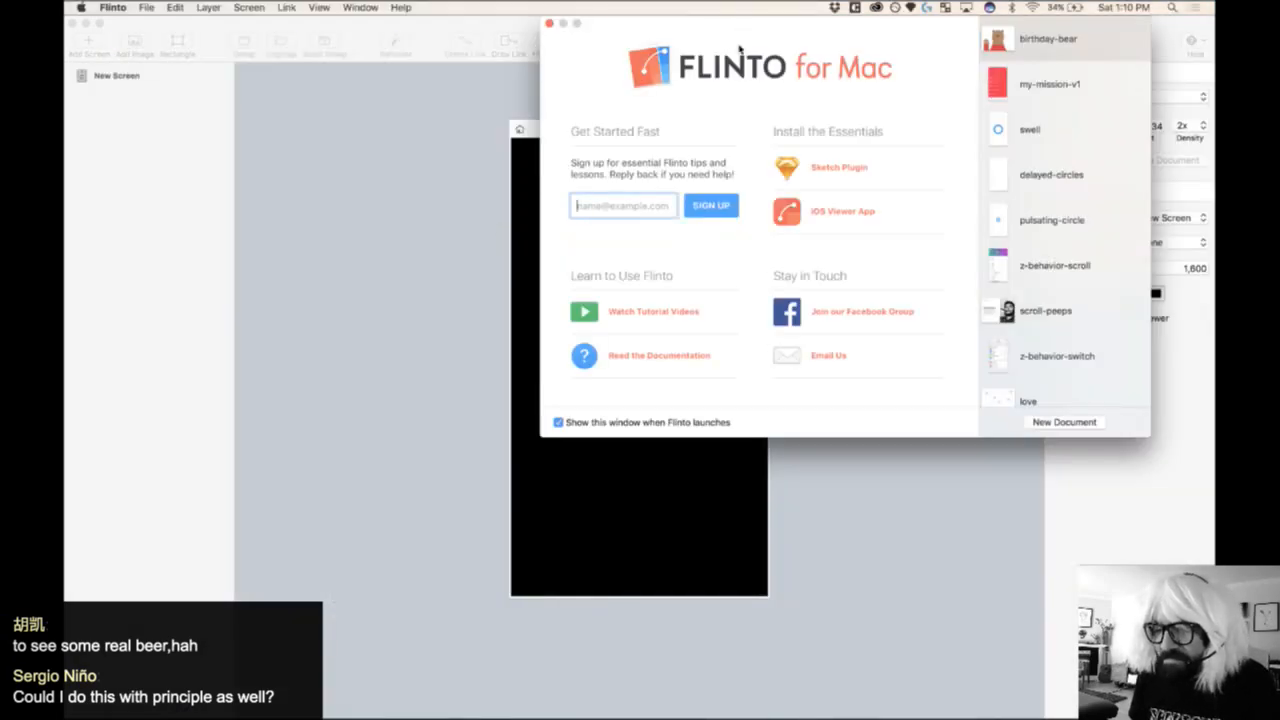
click(1052, 45)
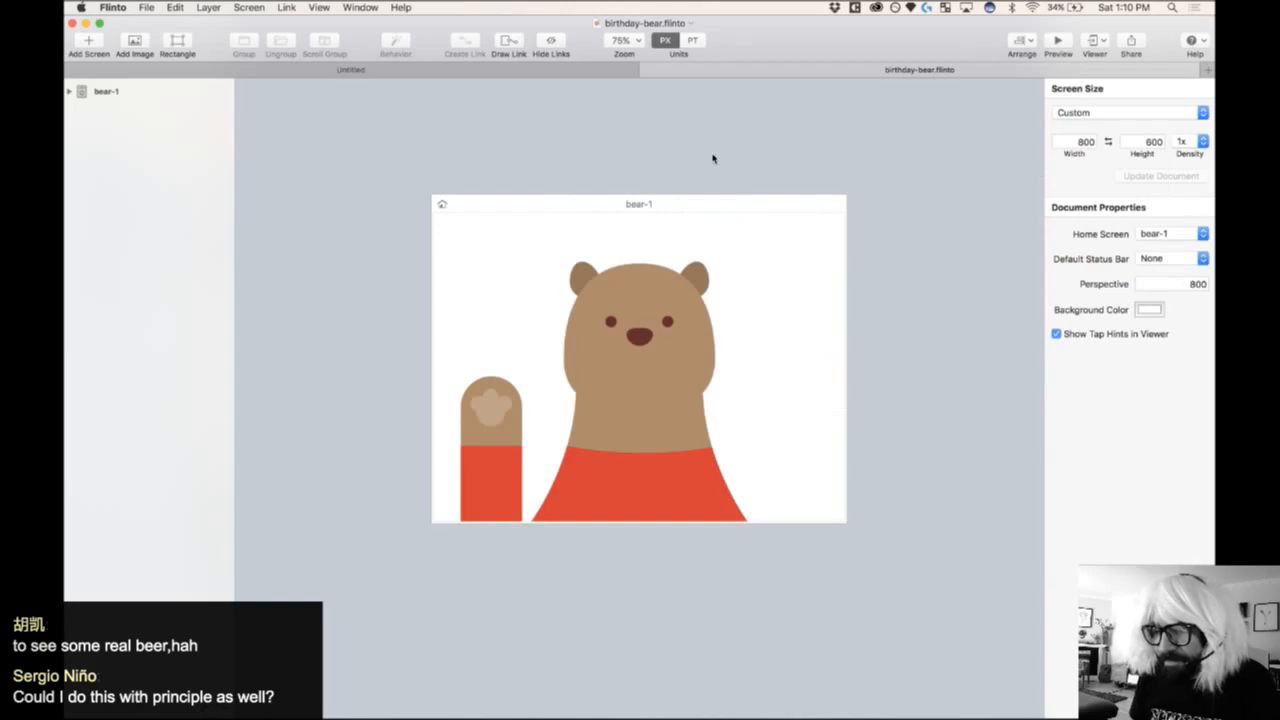
click(1062, 42)
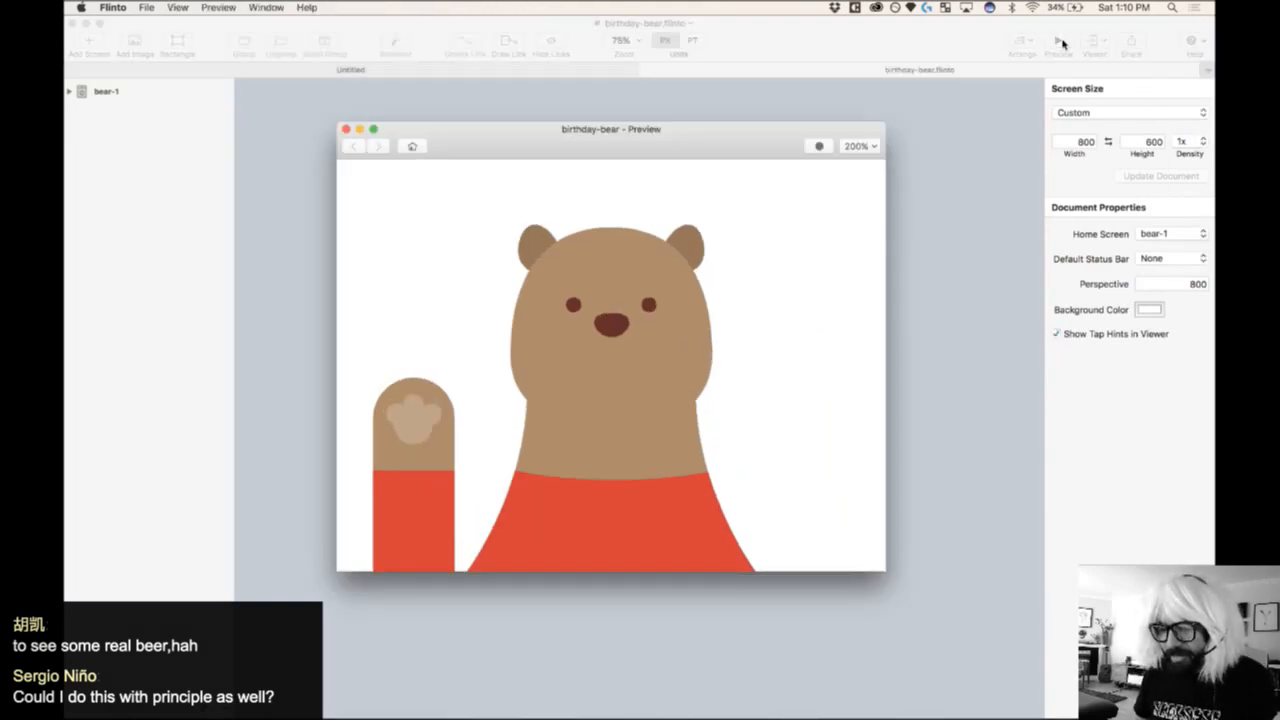
click(346, 129)
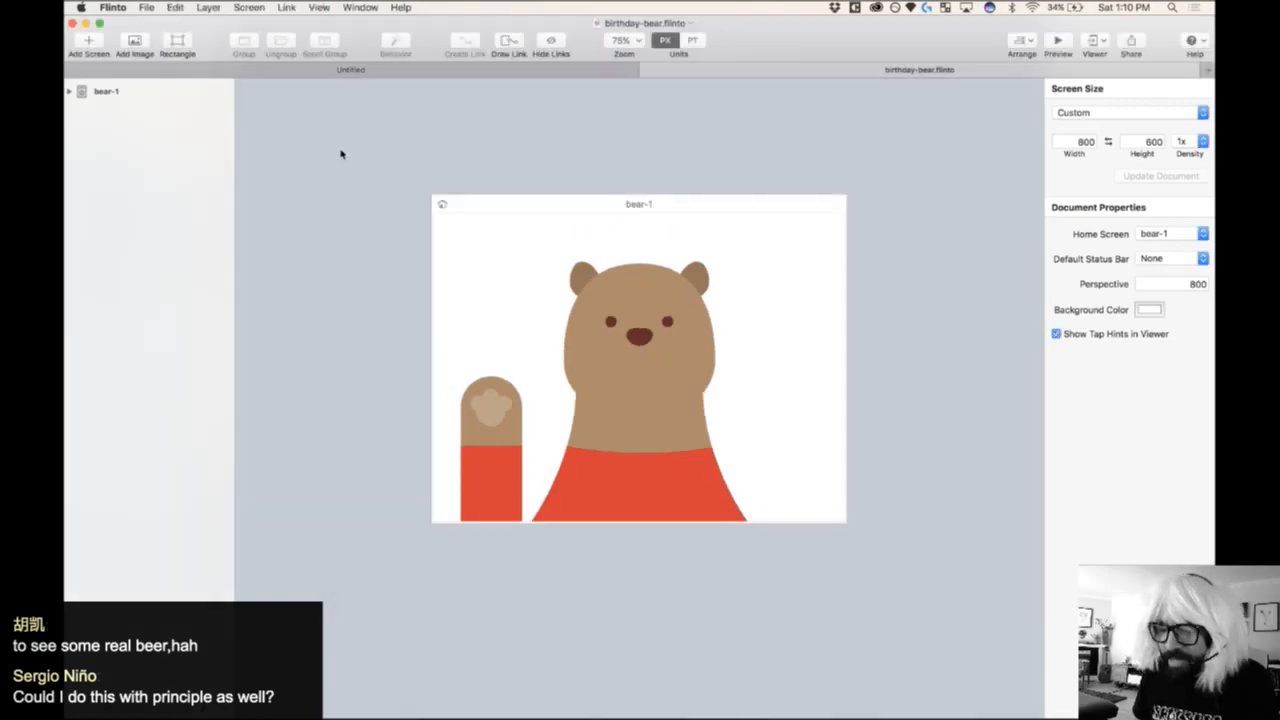
- Set the mouth group's opacity to 100% and enlarge it around its centre to about 91 × 70 px
click(642, 362)
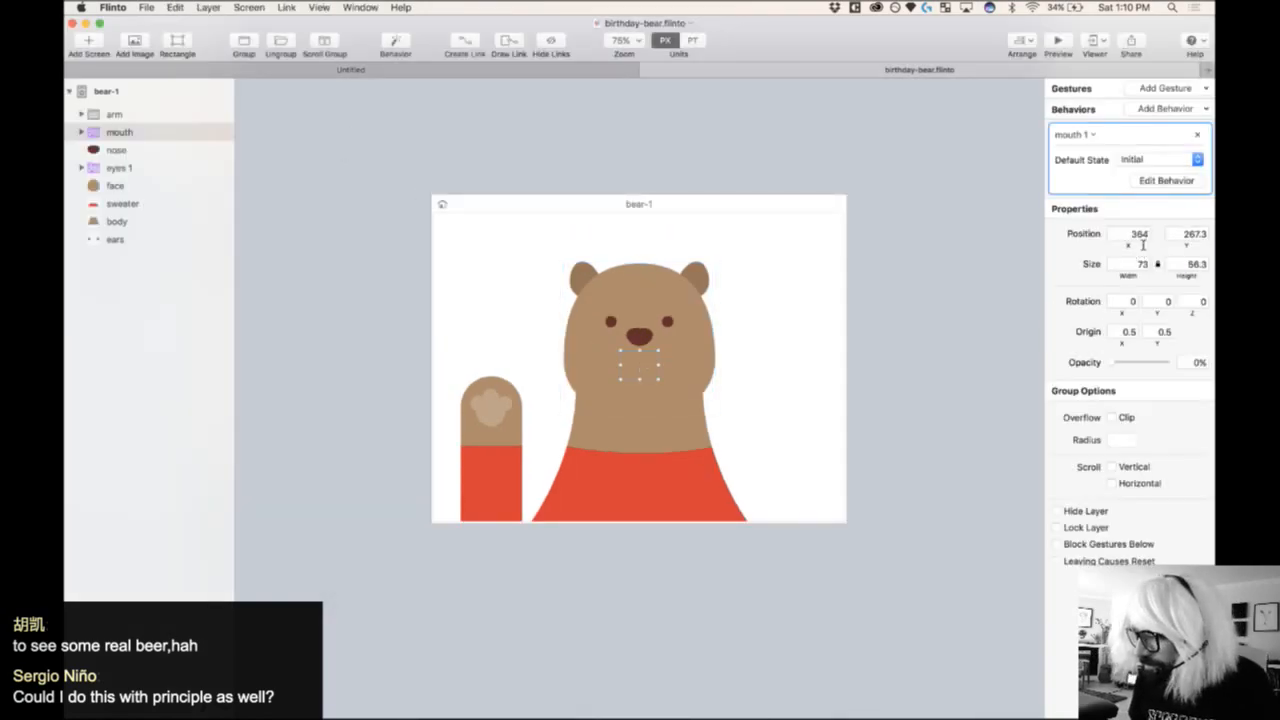
drag(1114, 362, 1166, 362)
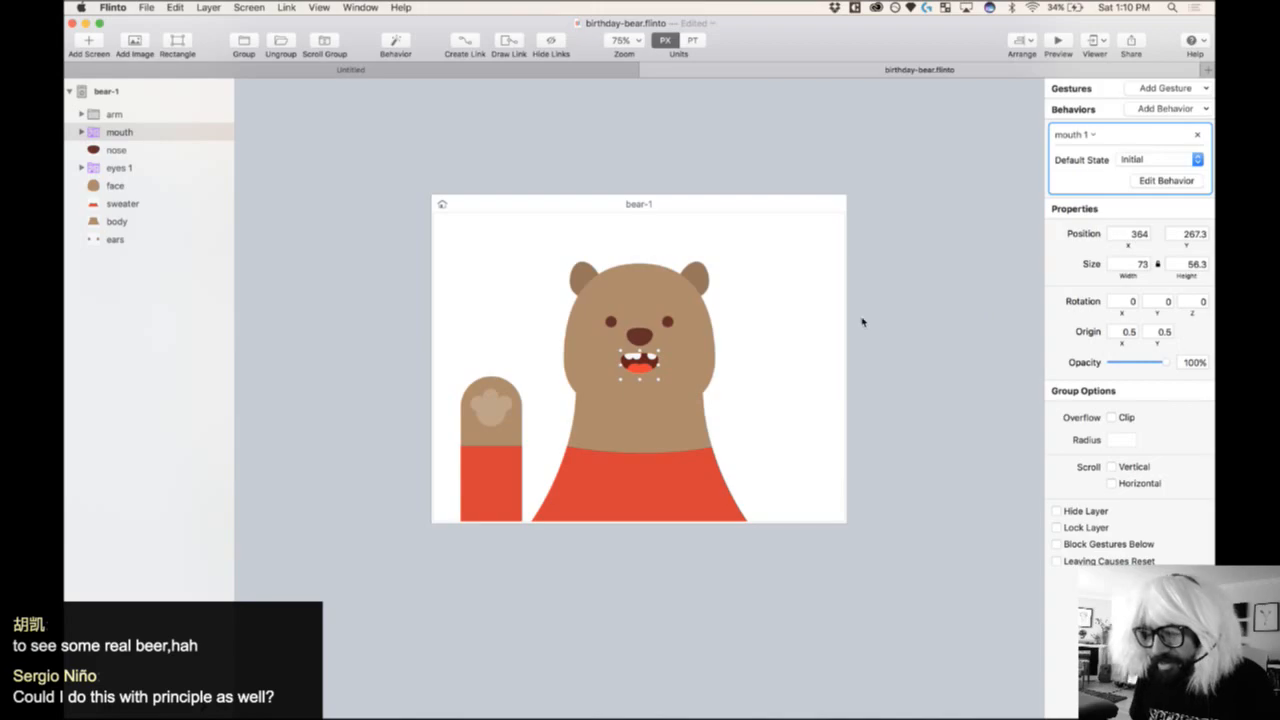
key(super+plus)
key(super+plus)
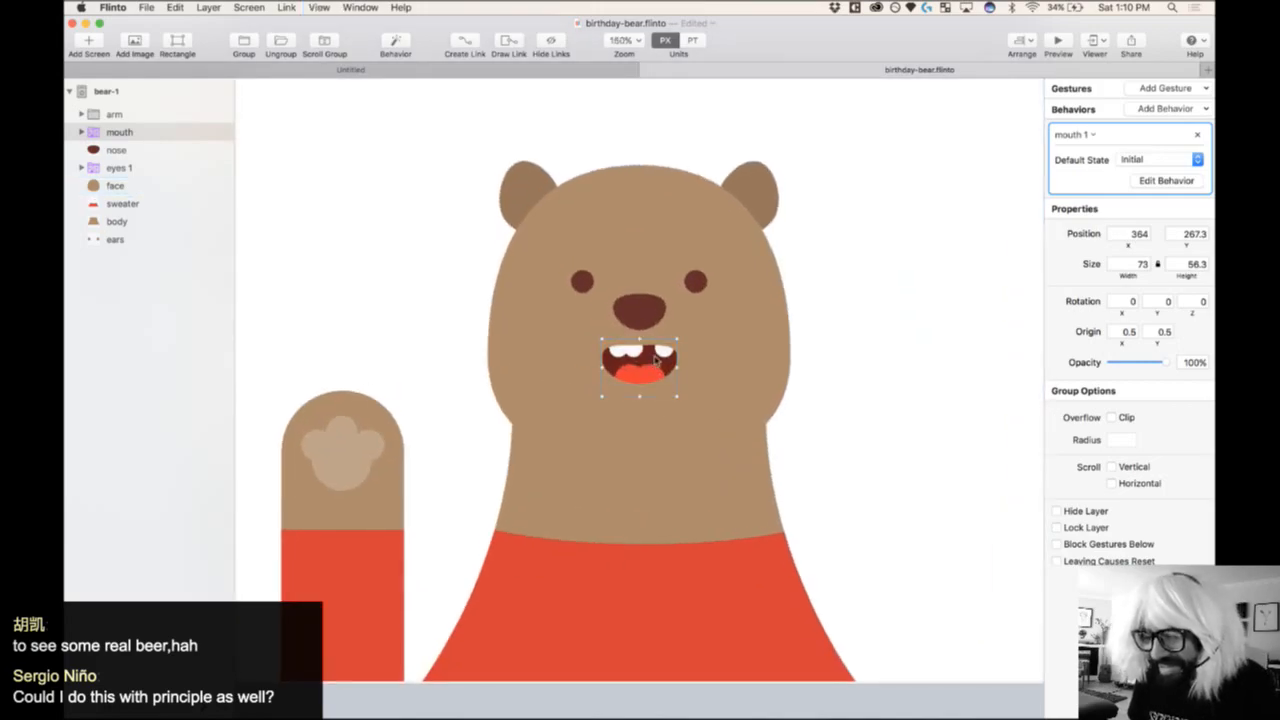
drag(678, 342, 687, 330)
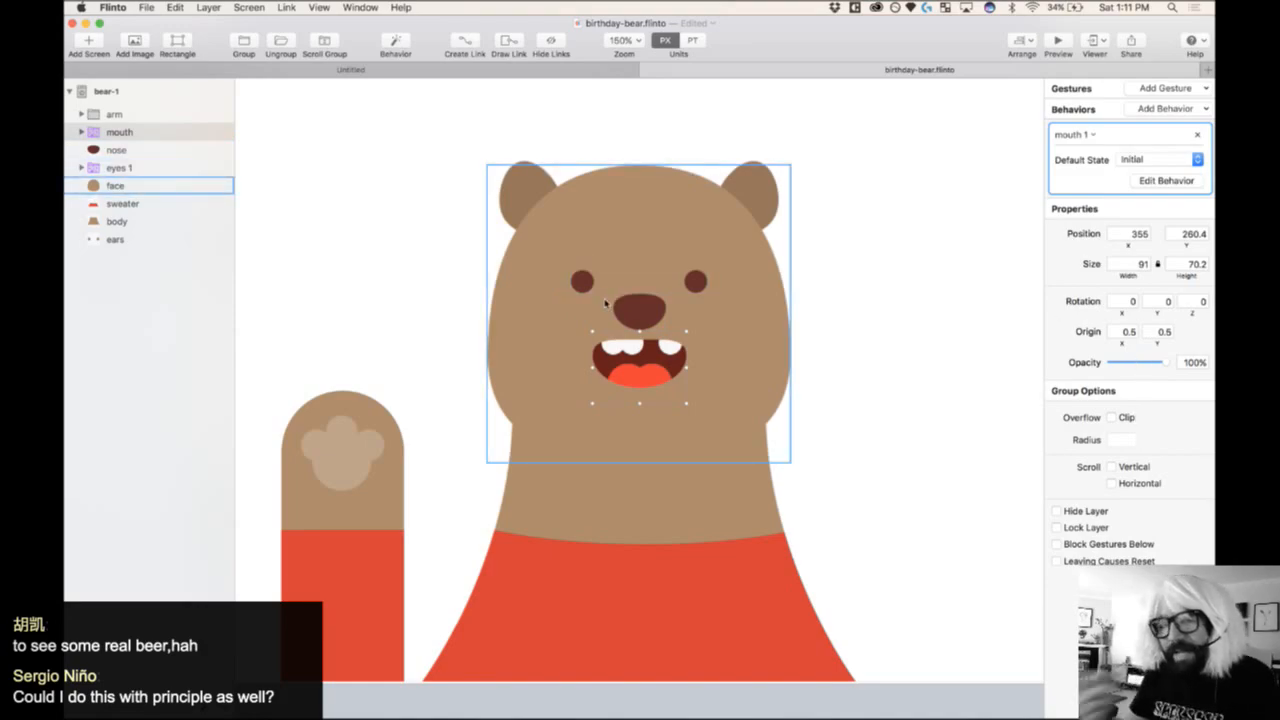
- In the mouth behavior, set the second state's mouth layer to 0% opacity and rename that state bye
click(1135, 177)
click(369, 130)
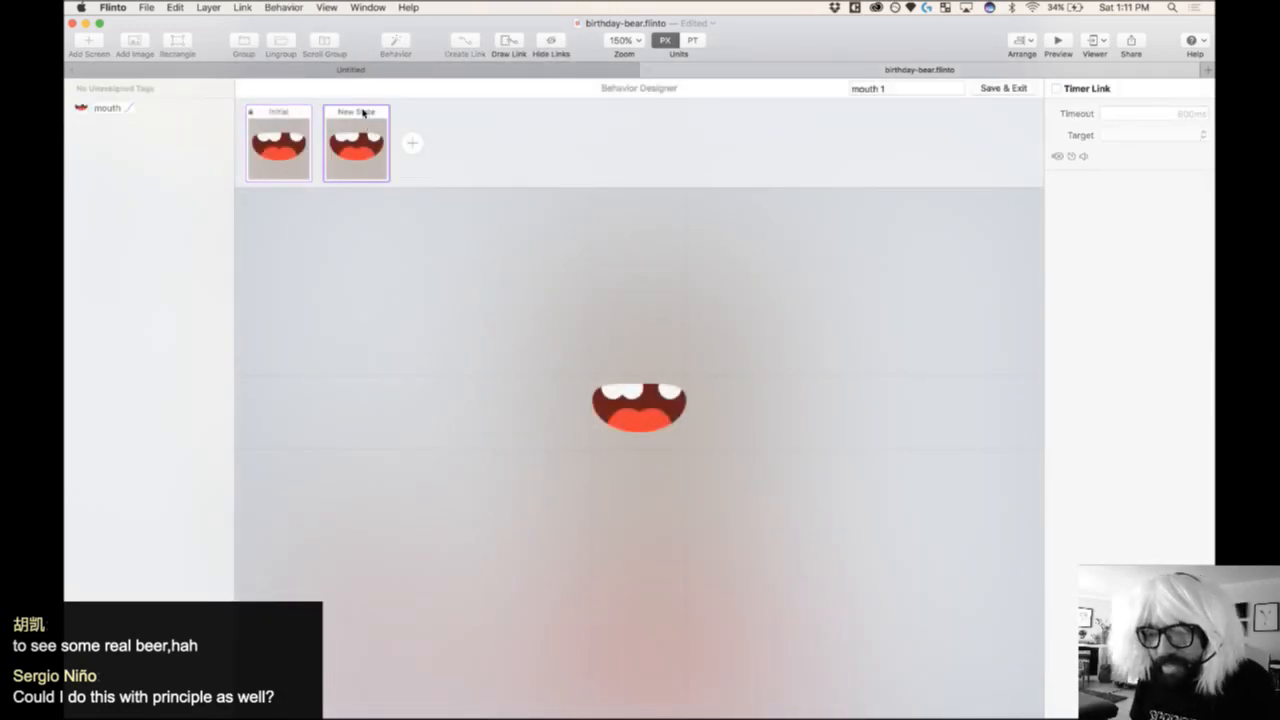
click(670, 404)
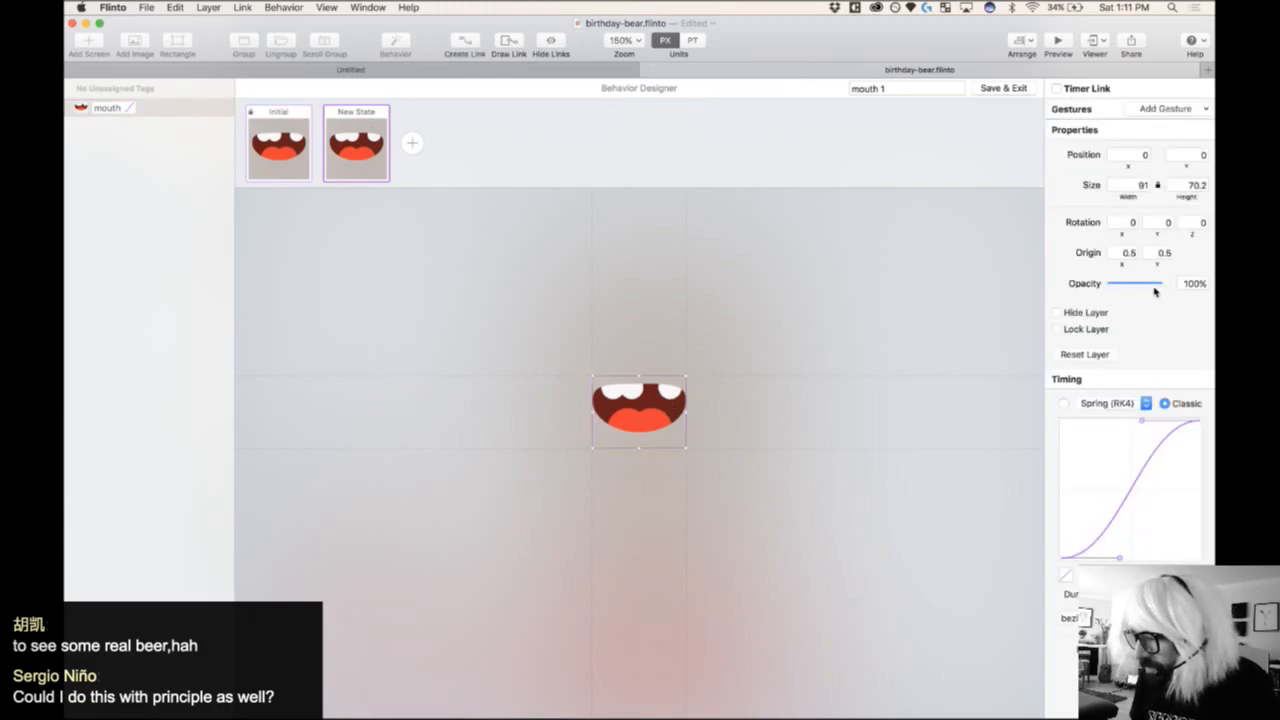
drag(1155, 290, 906, 286)
double_click(351, 113)
text(bye)
key(Return)
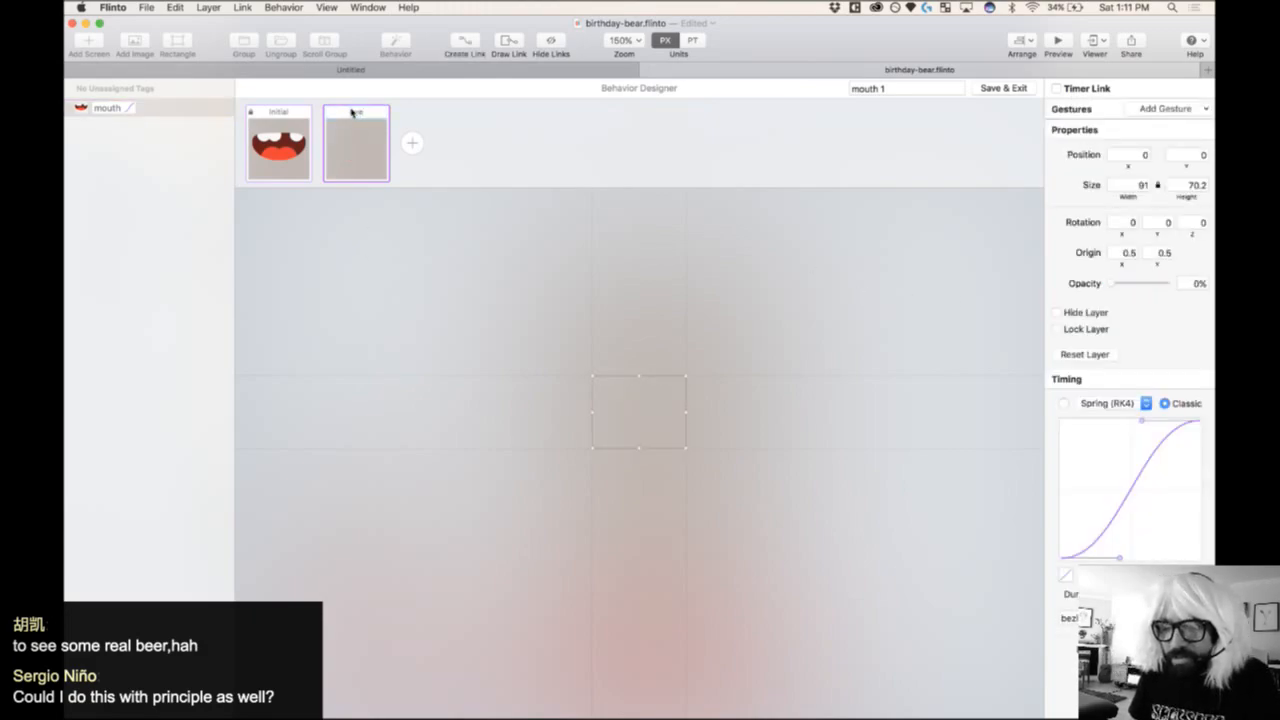
- Save the mouth behavior, reopen it to check the Initial and bye states, and preview the bear
click(1018, 91)
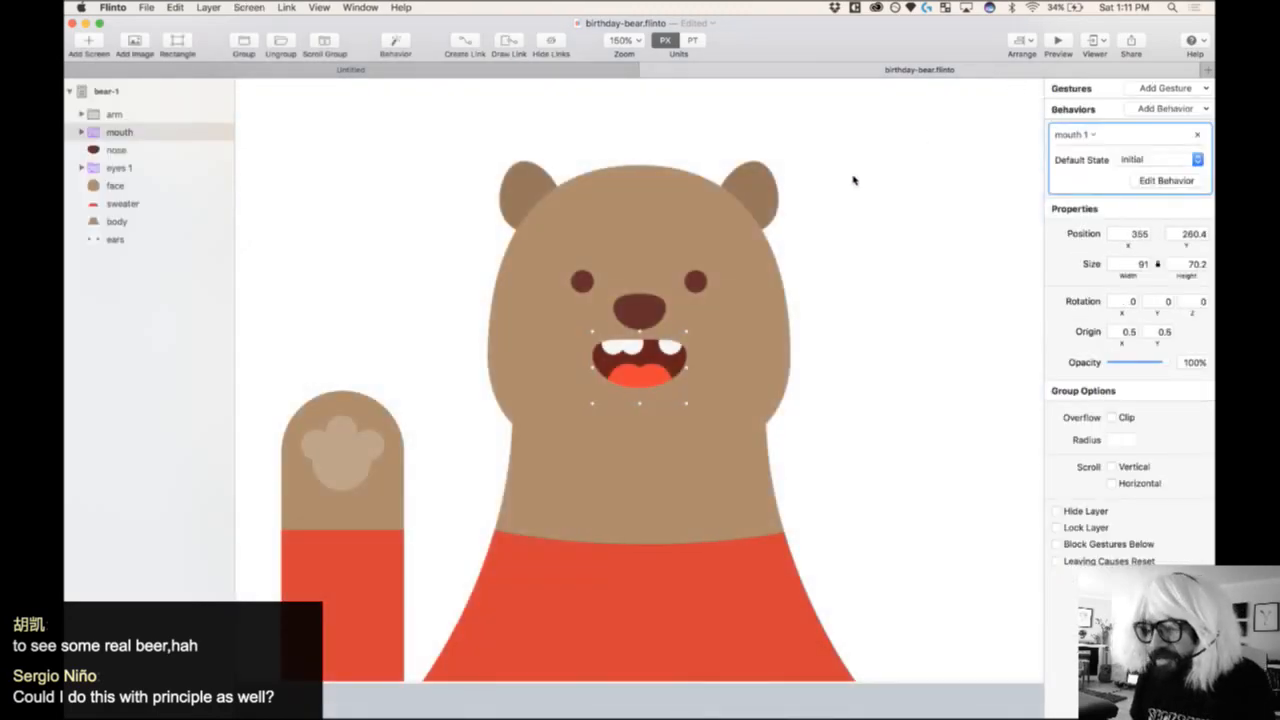
click(1184, 181)
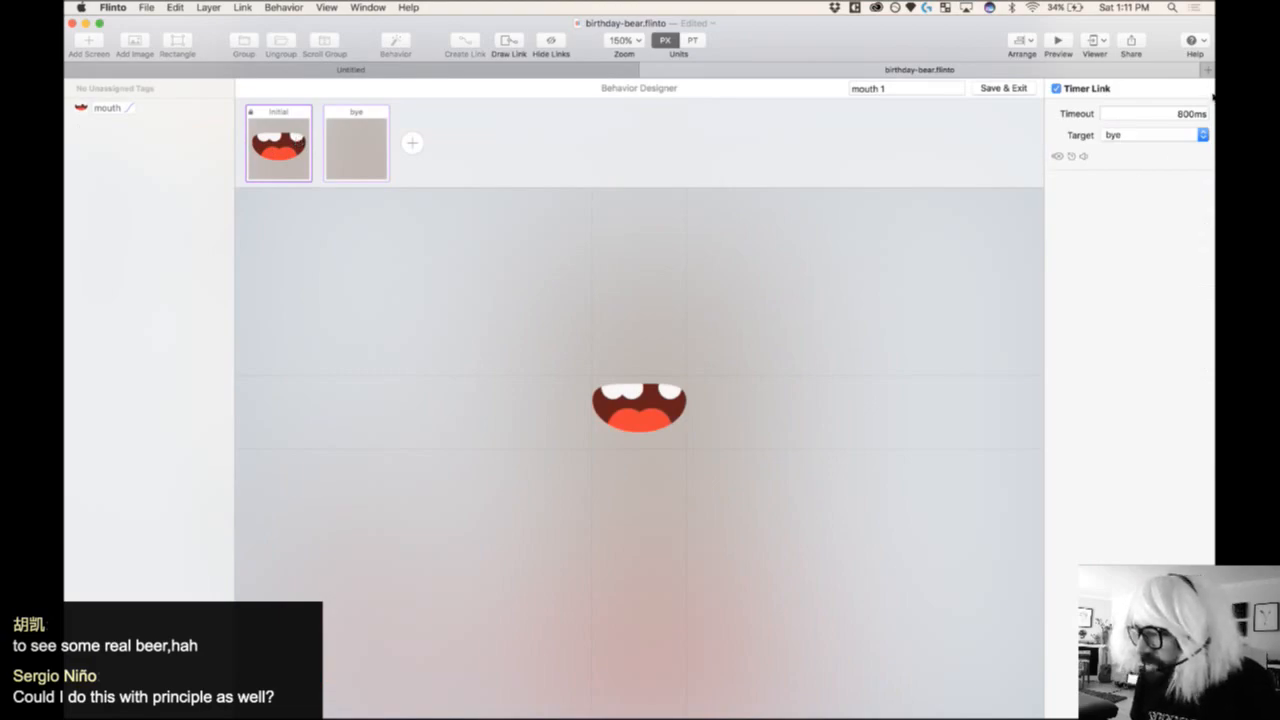
click(372, 137)
click(284, 145)
click(670, 425)
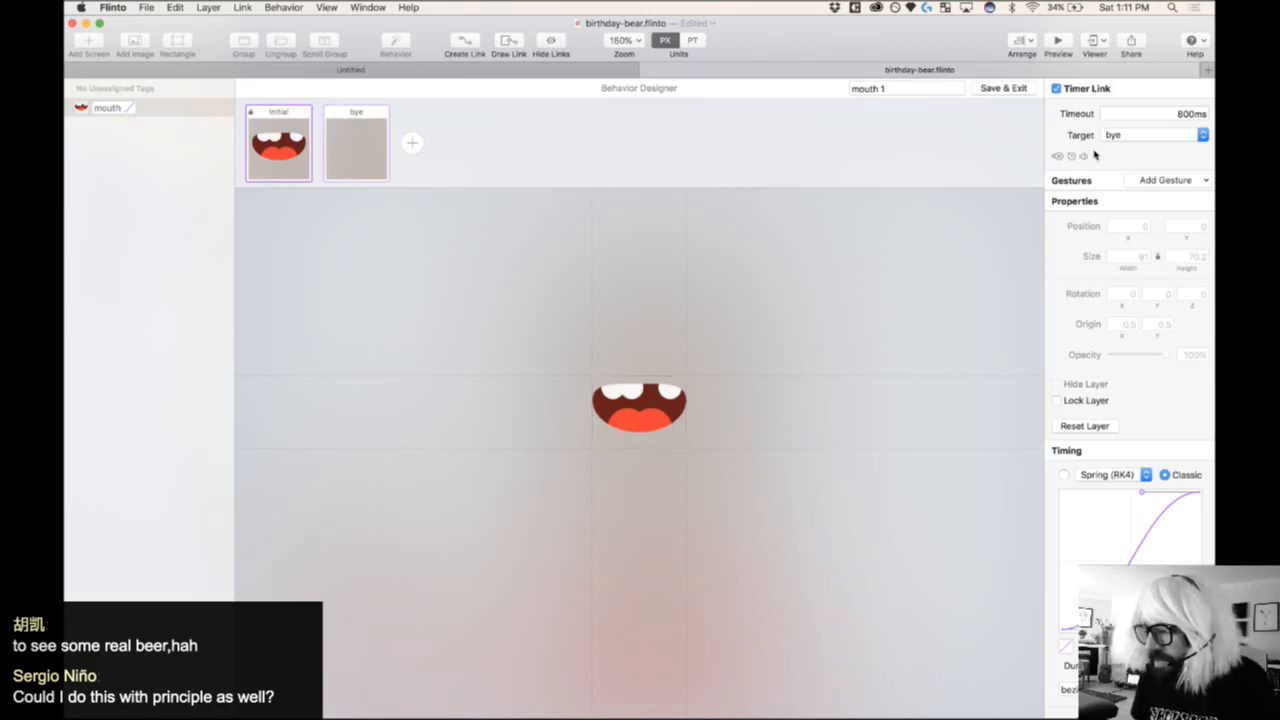
click(1059, 45)
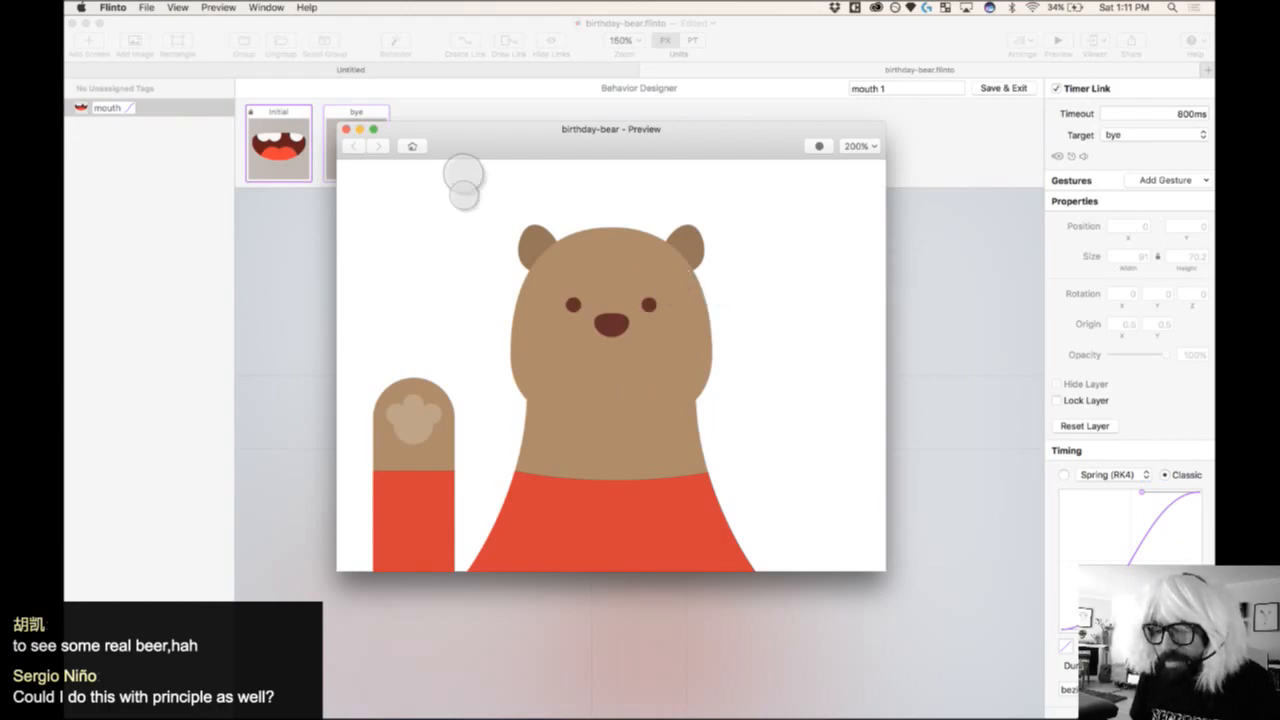
click(346, 129)
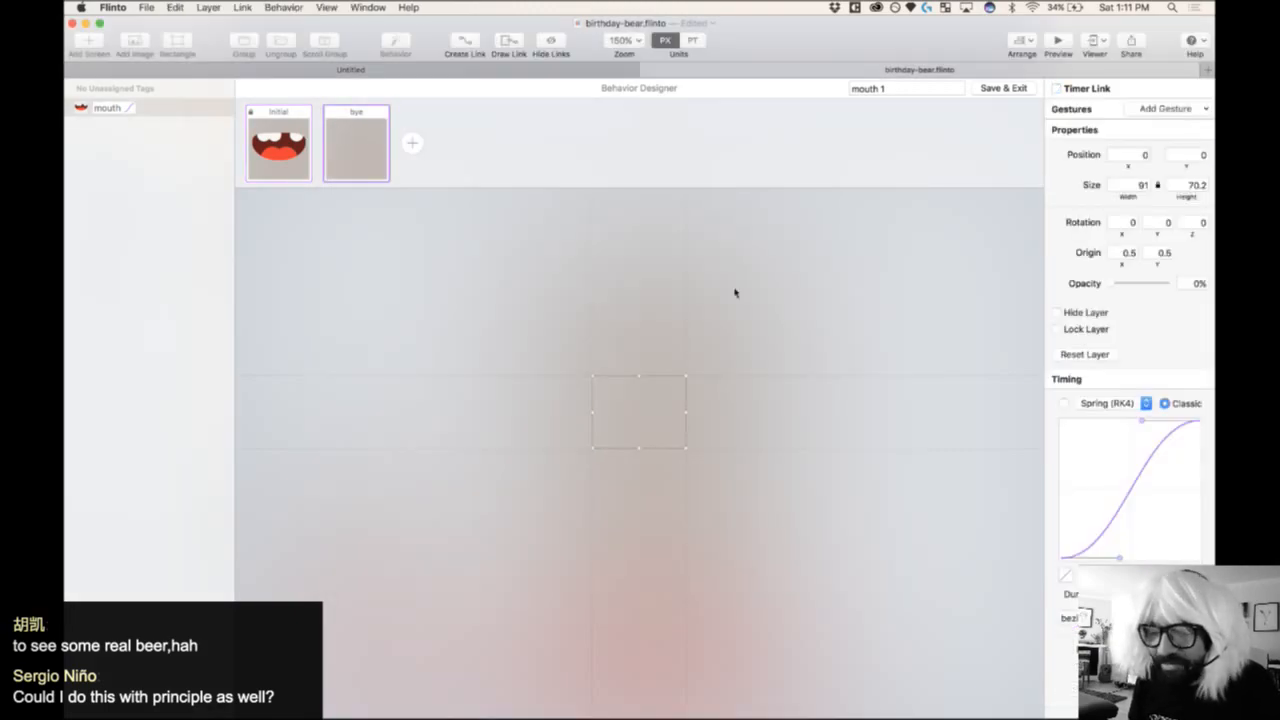
- In the bye state, shrink the hidden mouth layer around its horizontal centre to about 65 × 35 px
click(285, 157)
click(358, 156)
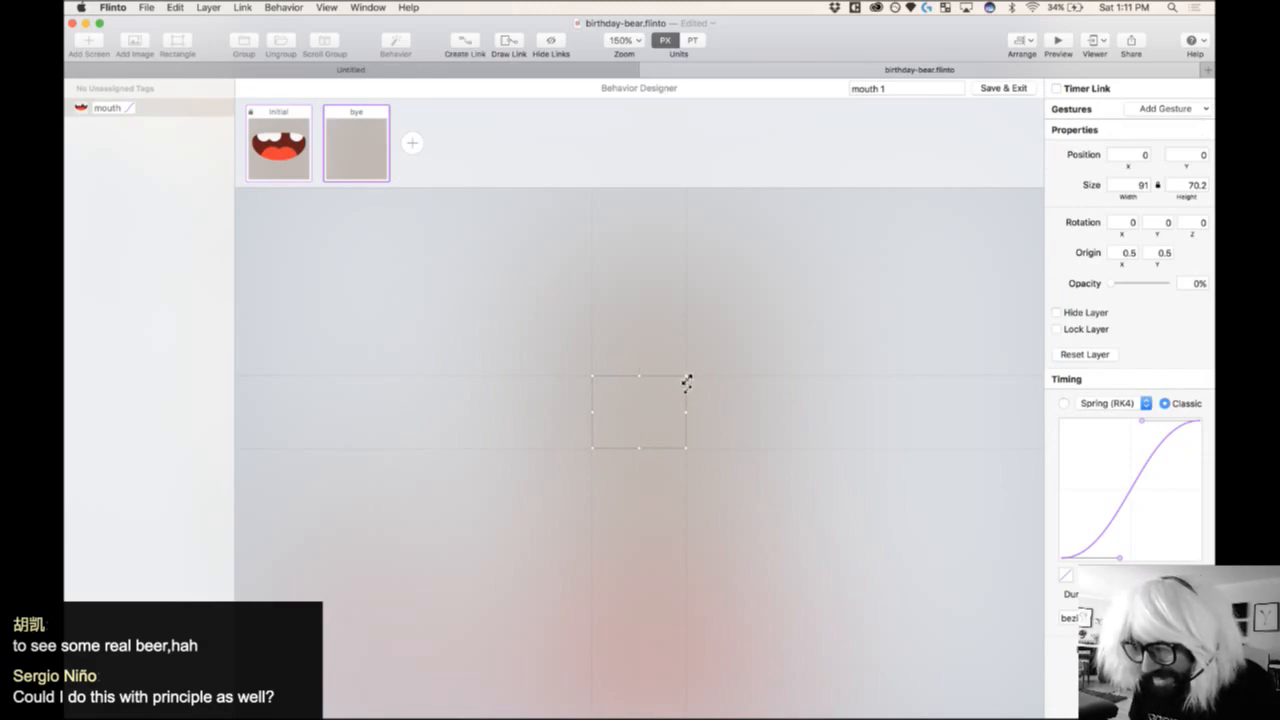
drag(686, 378, 654, 426)
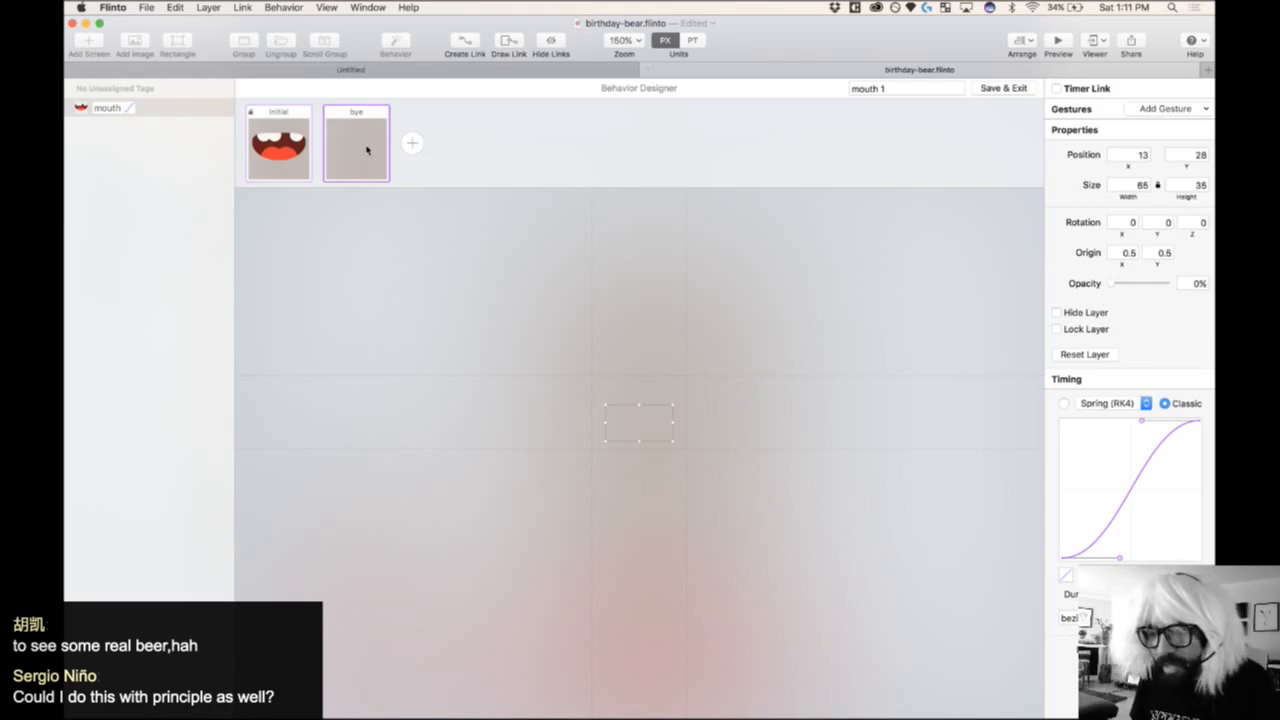
- Enable a timer link on the bye state with a 1000 ms timeout targeting Initial
click(1056, 88)
click(1179, 118)
key(Return)
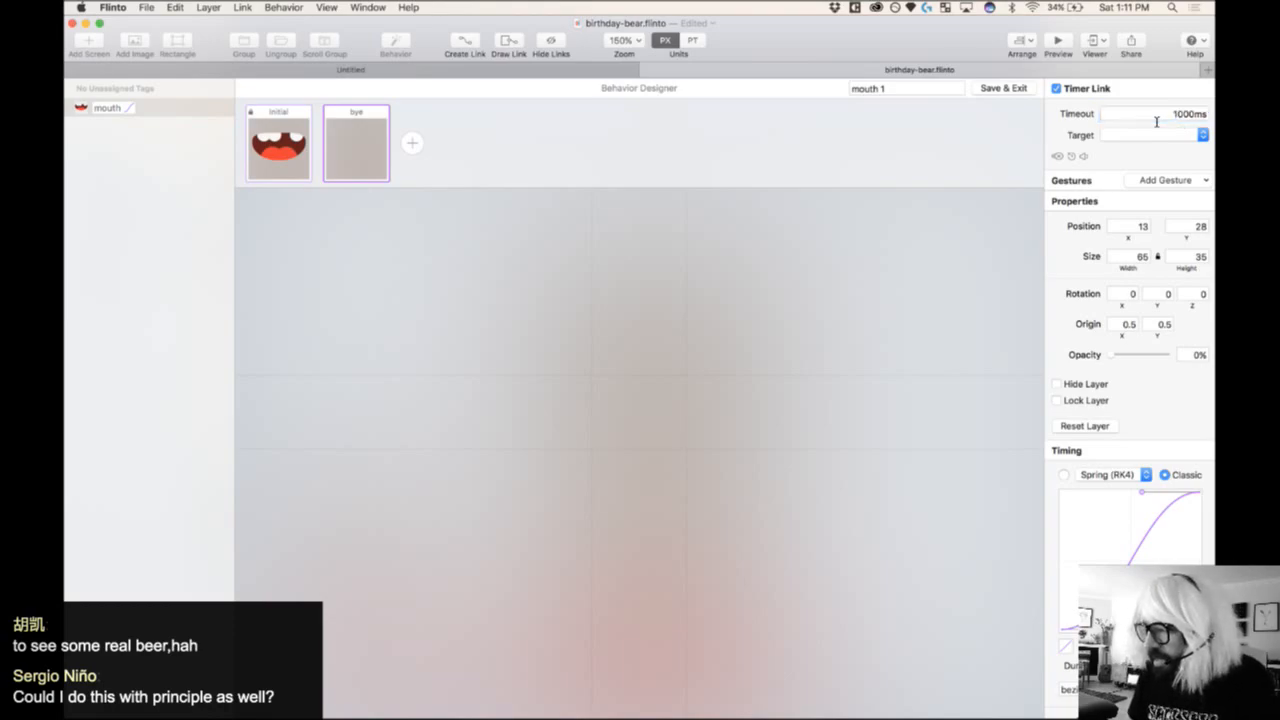
click(1155, 136)
click(1160, 156)
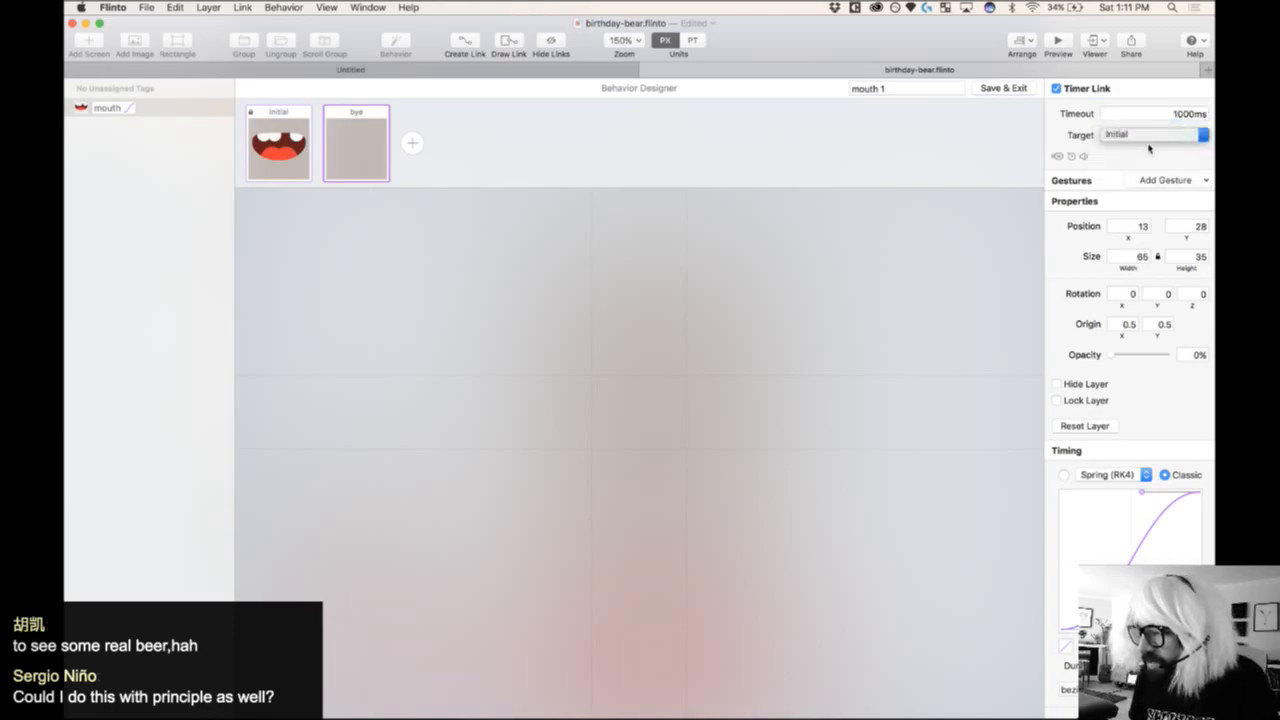
- Preview the looping mouth animation, then save and exit the mouth behavior
click(1057, 42)
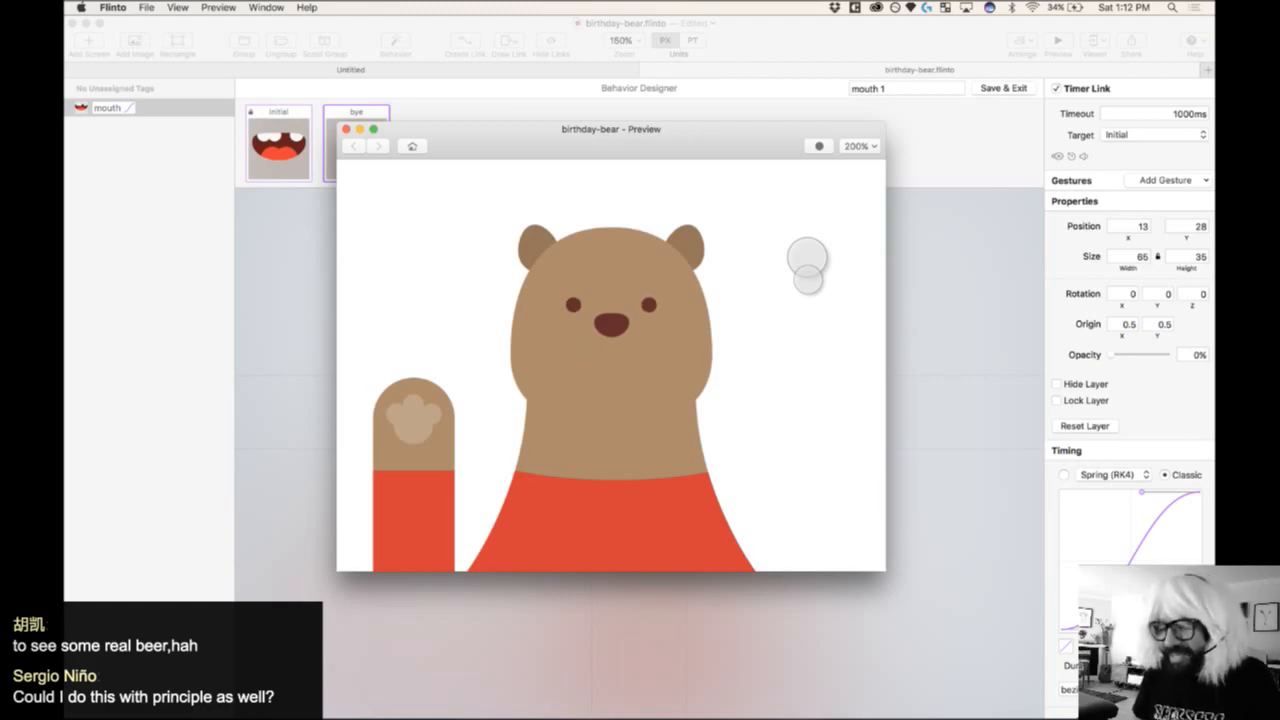
click(346, 131)
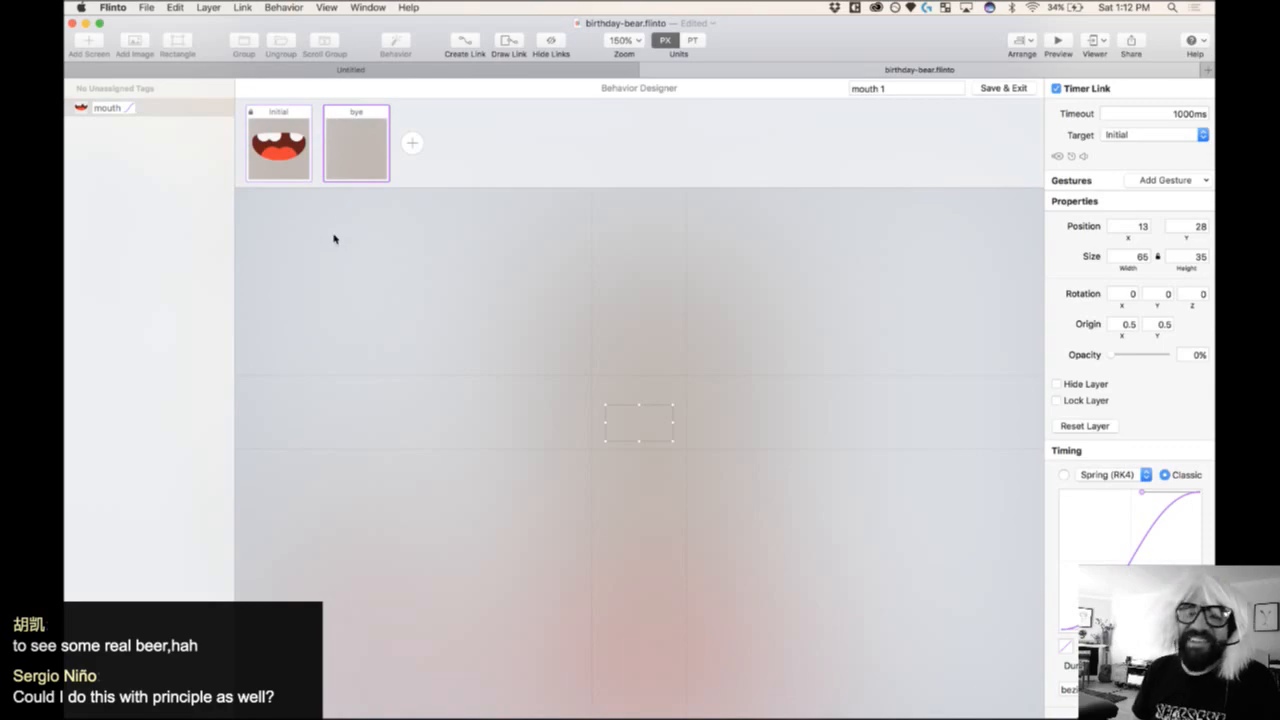
click(368, 232)
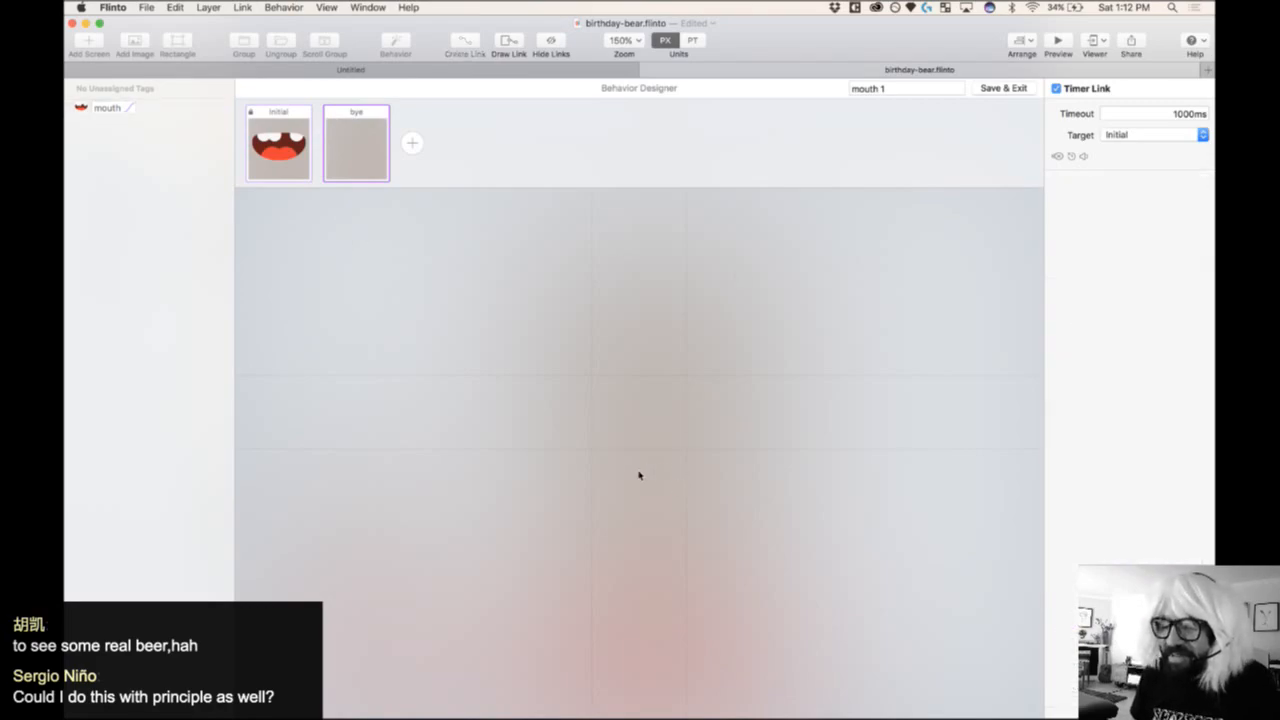
click(1025, 93)
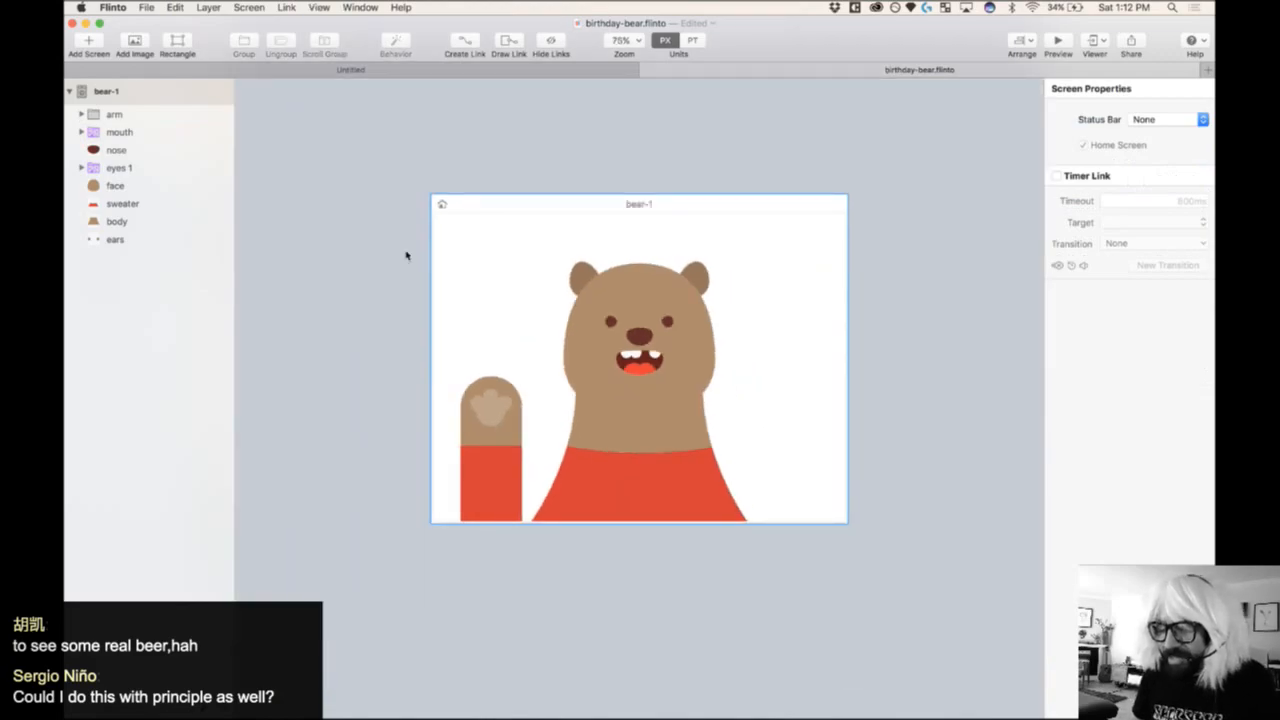
- Try moving the arm group straight down below the bear-1 screen, and undo the move
click(378, 238)
click(491, 424)
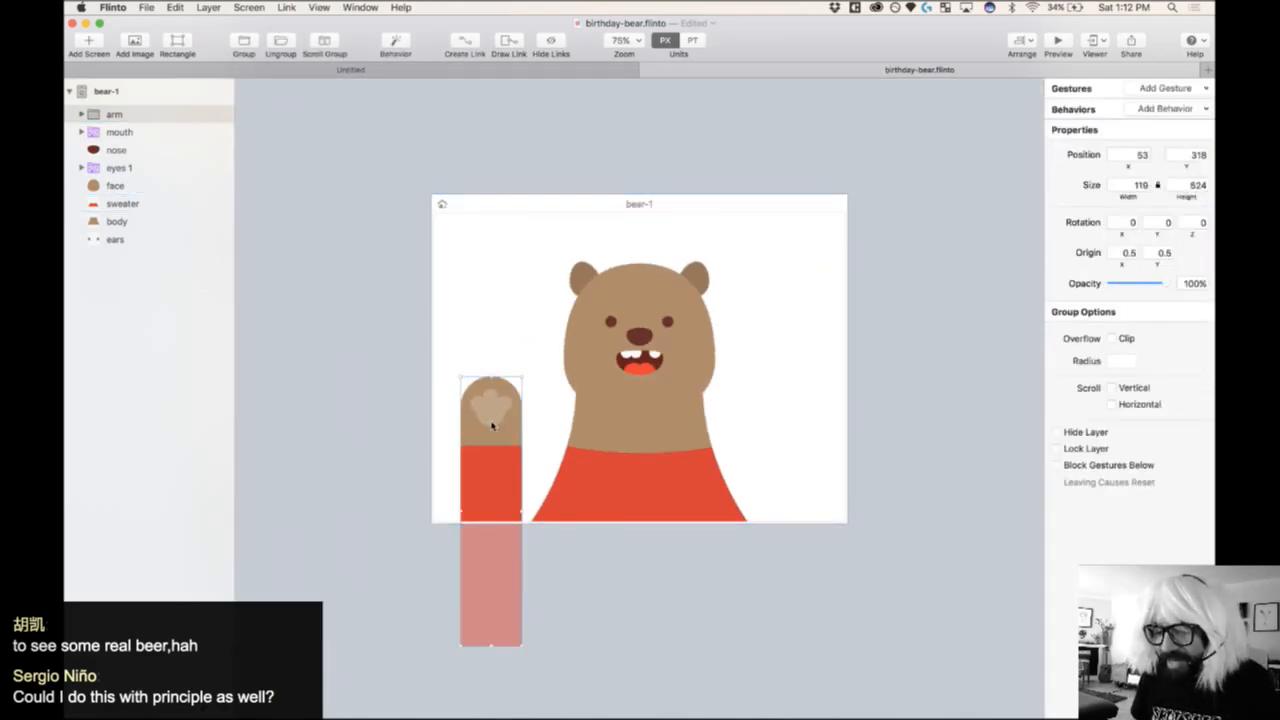
drag(457, 377, 731, 596)
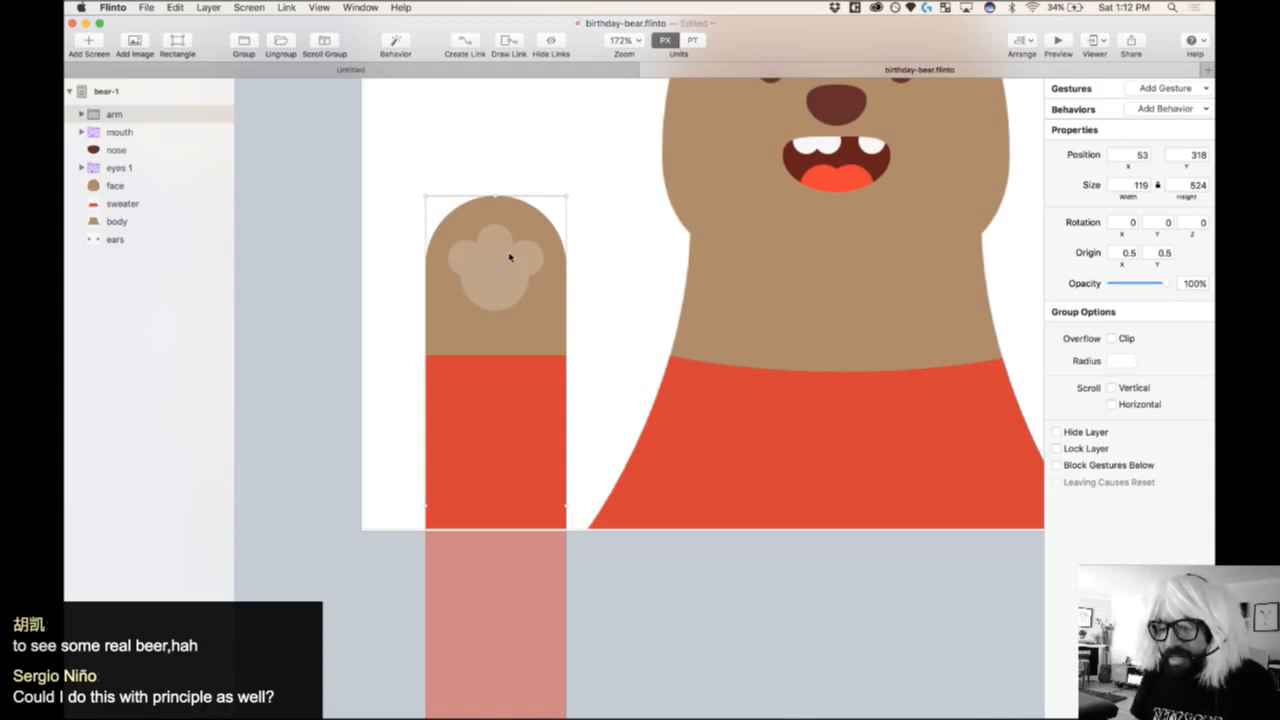
key(super+0)
scroll(643, 388, up, 10)
scroll(643, 388, right, 5)
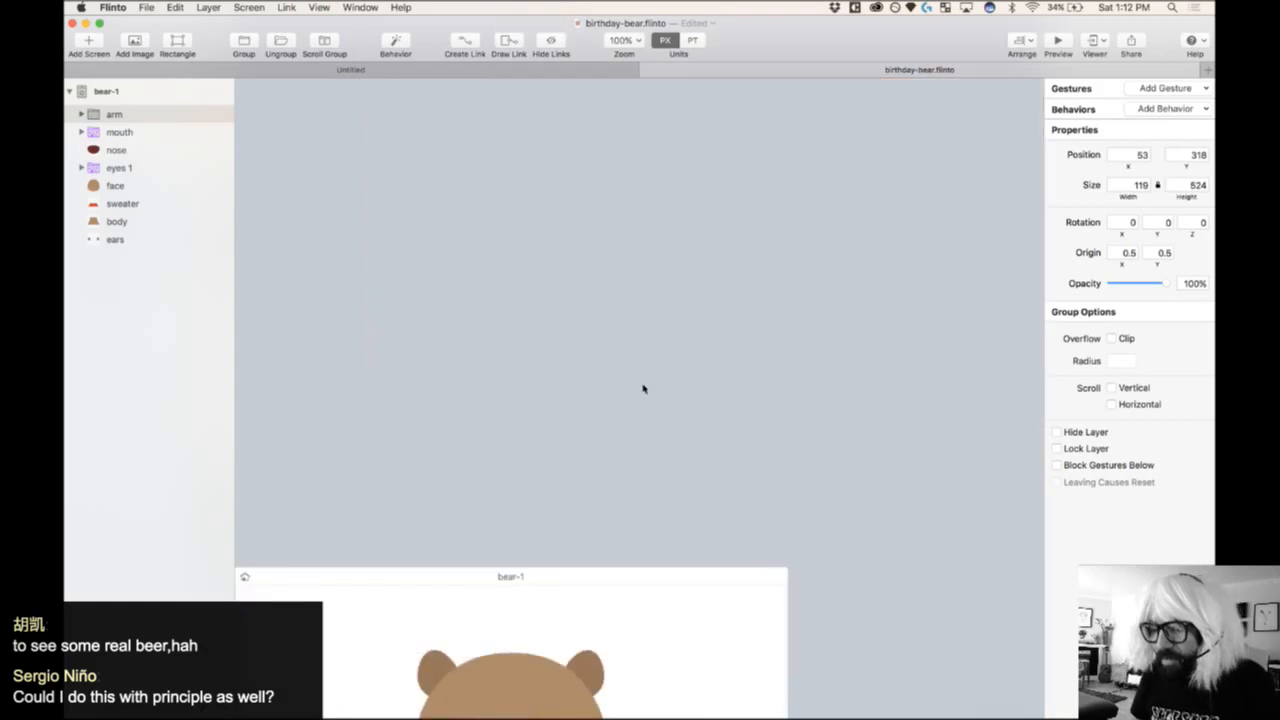
scroll(643, 388, down, 5)
scroll(643, 388, left, 3)
scroll(643, 388, down, 10)
scroll(643, 388, left, 2)
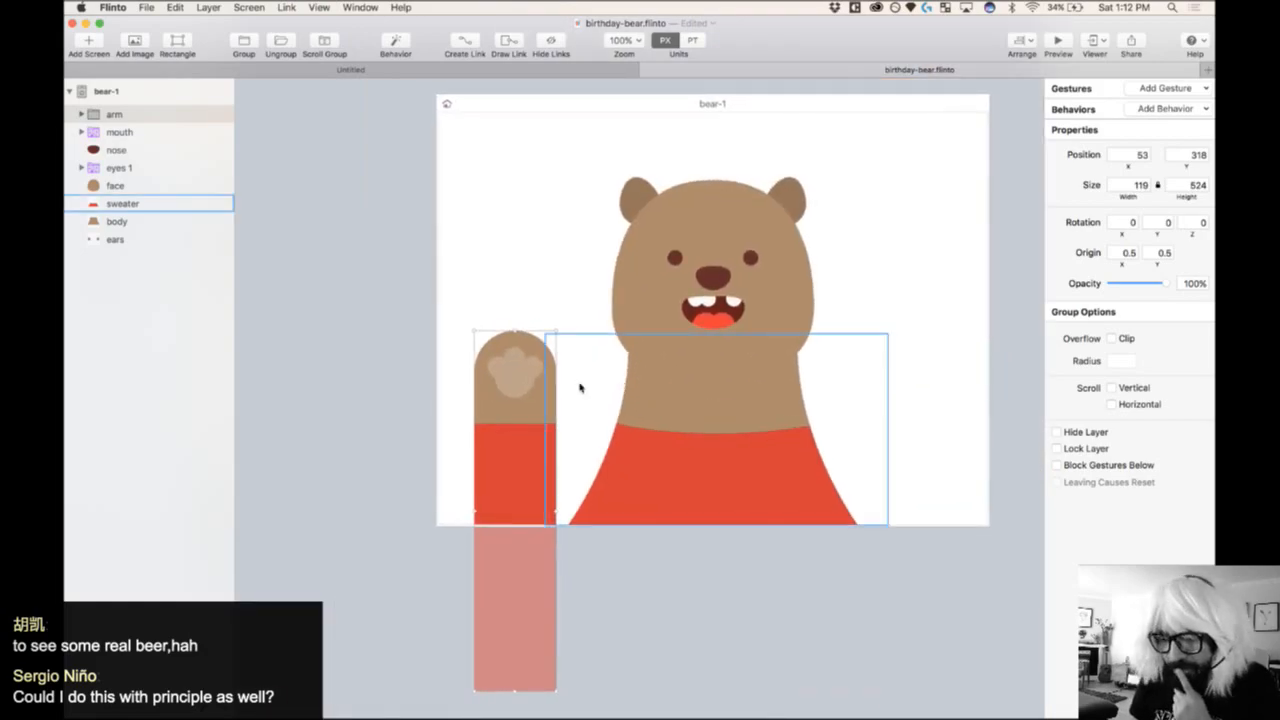
drag(522, 387, 522, 584)
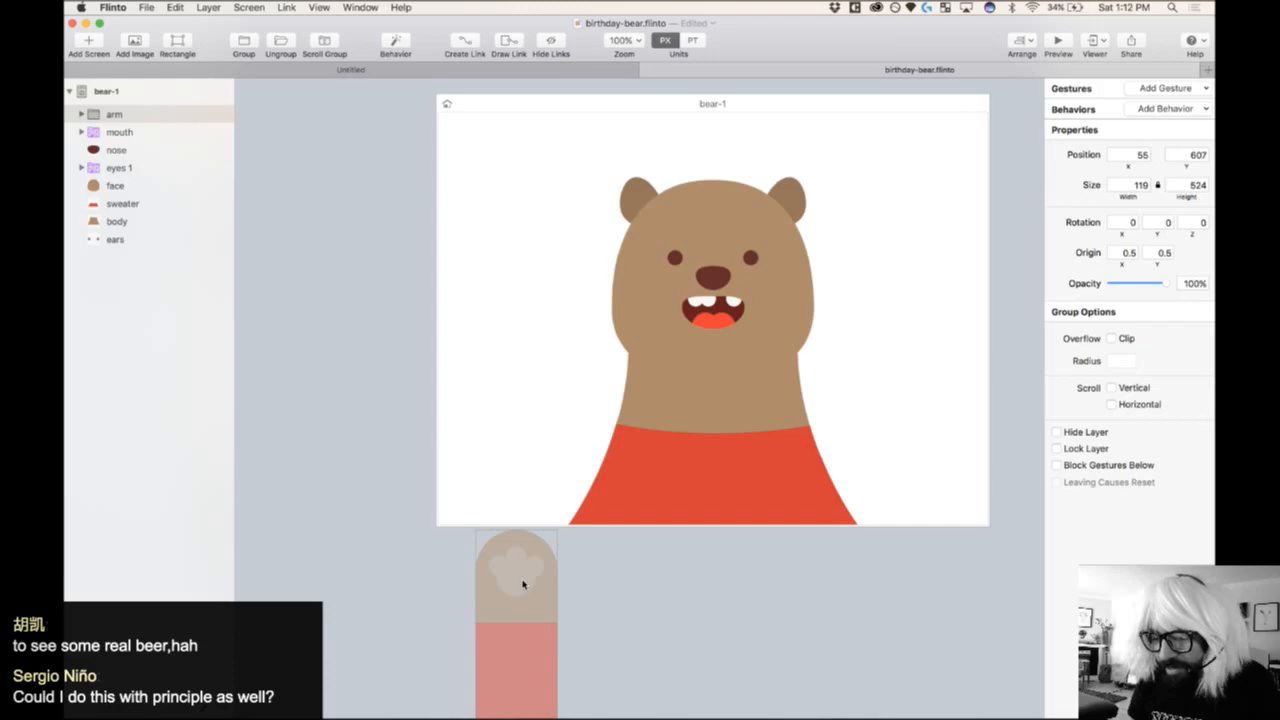
click(581, 113)
key(super+minus)
key(super+z)
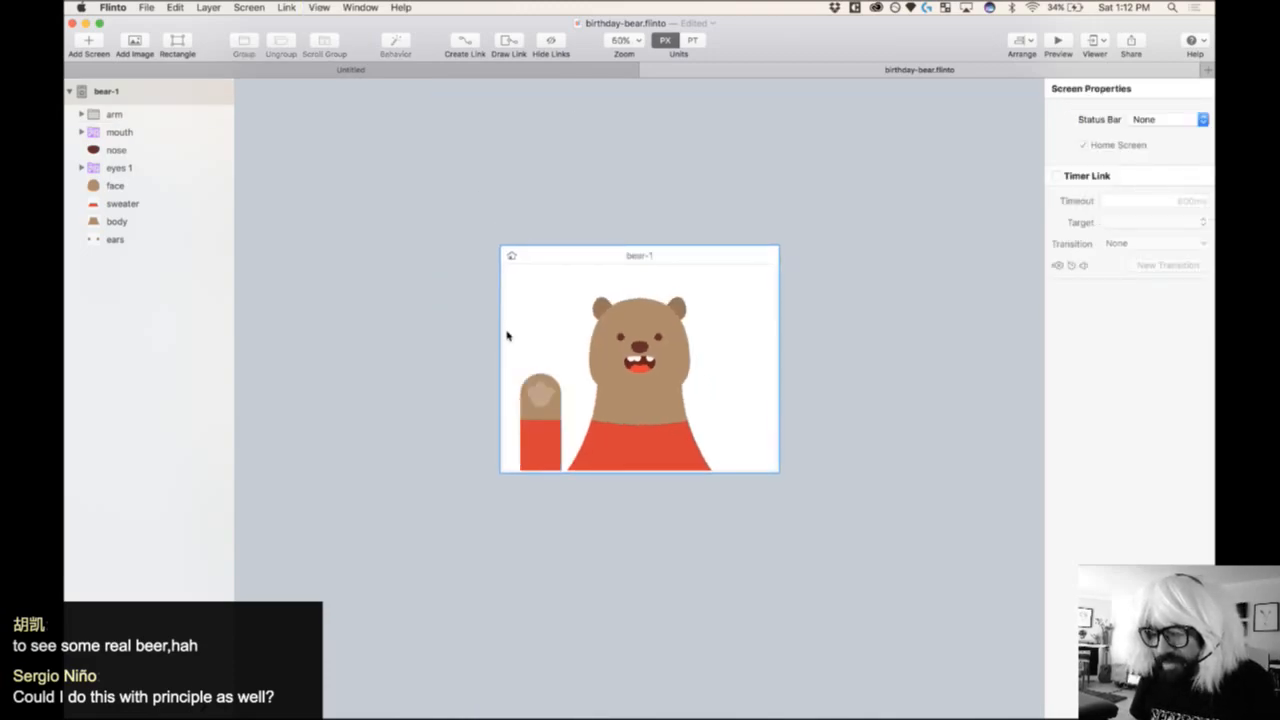
- Duplicate the bear-1 screen beside the original and move the original's arm down below the screen edge
drag(574, 255, 932, 252)
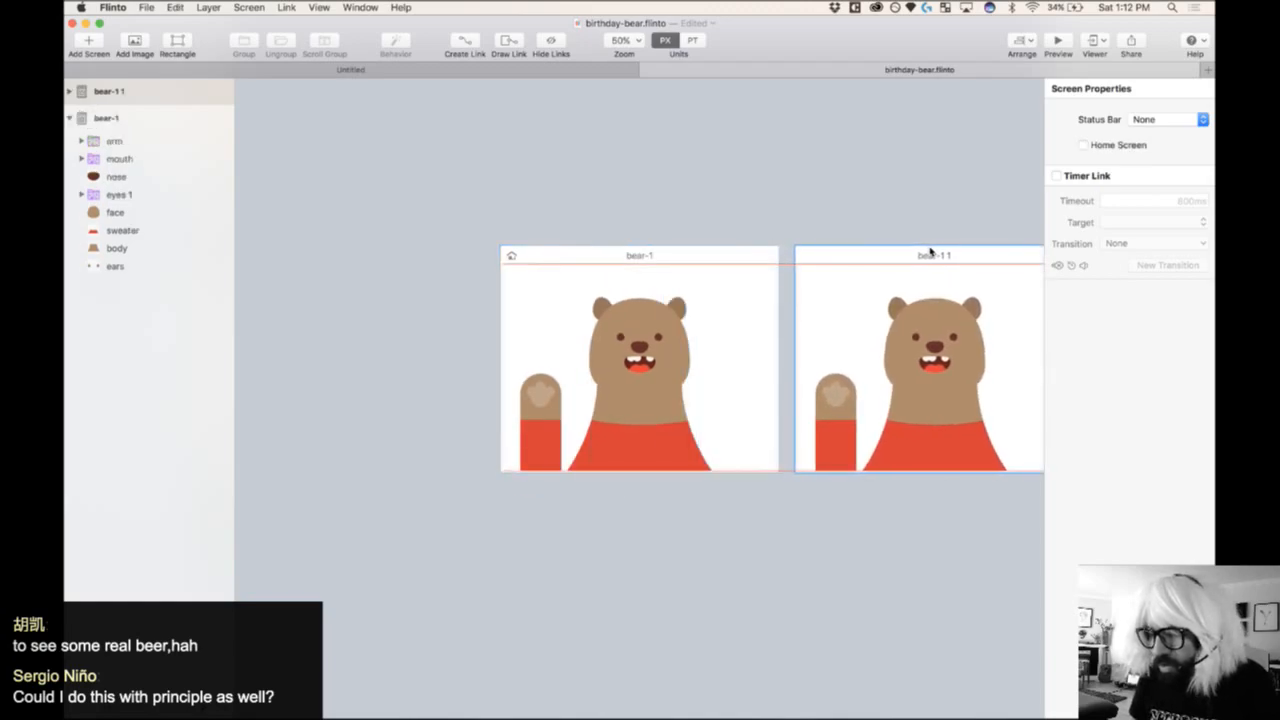
click(540, 400)
drag(540, 400, 536, 505)
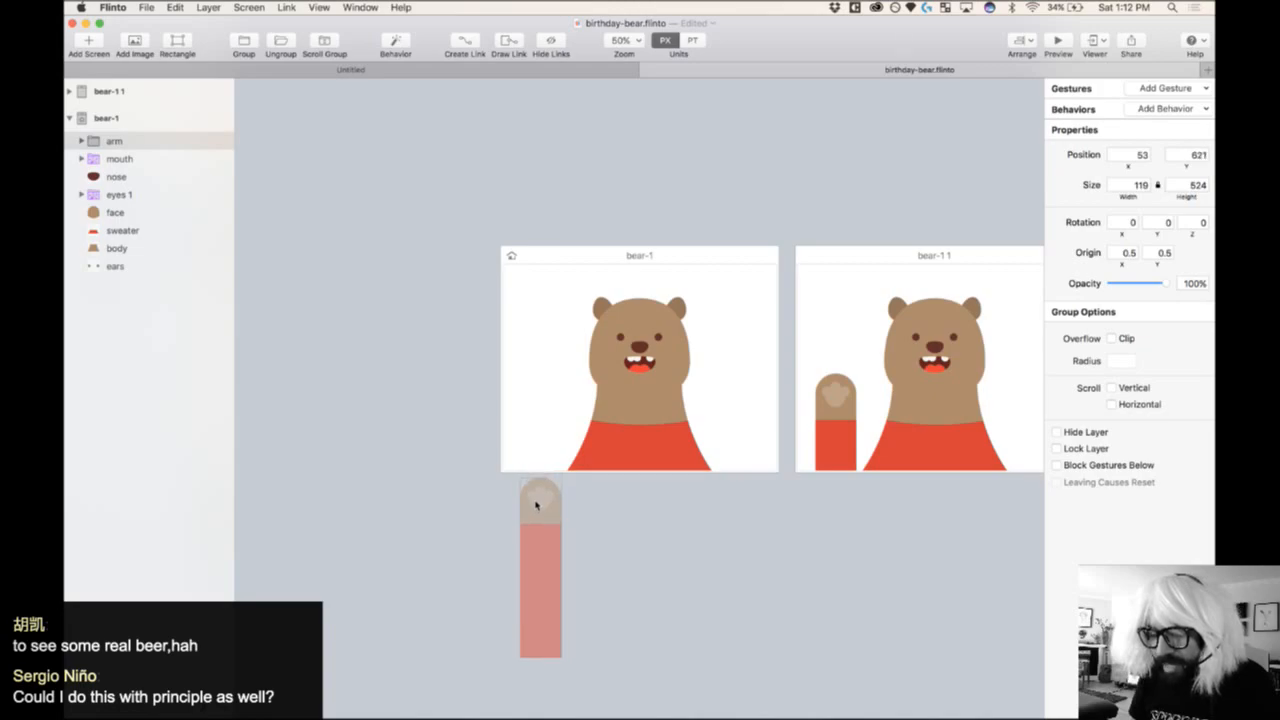
- Rotate the bear-1 arm to -20° on Z and place it outside the screen's lower-left corner at about X -179, Y 503
click(1192, 226)
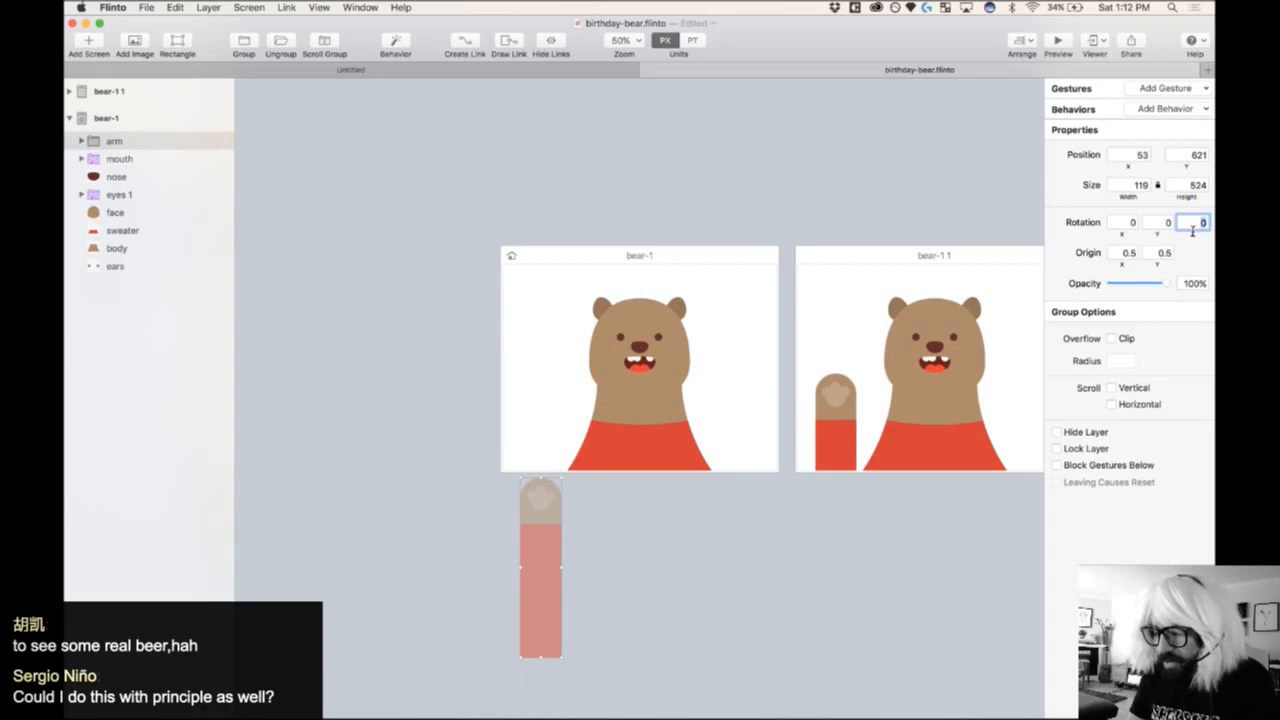
key(Return)
click(1193, 225)
drag(551, 589, 497, 540)
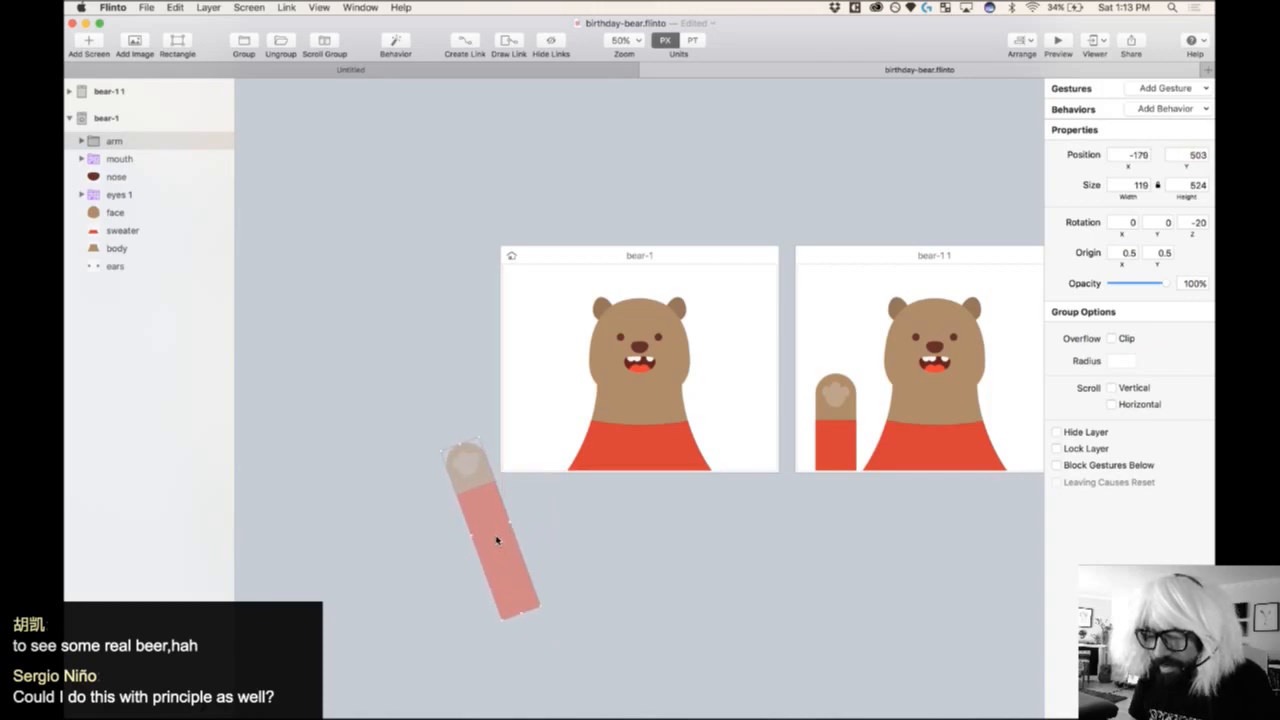
- Draw an 800 ms timer link from the bear-1 screen to its duplicate and create a new transition for it
click(610, 257)
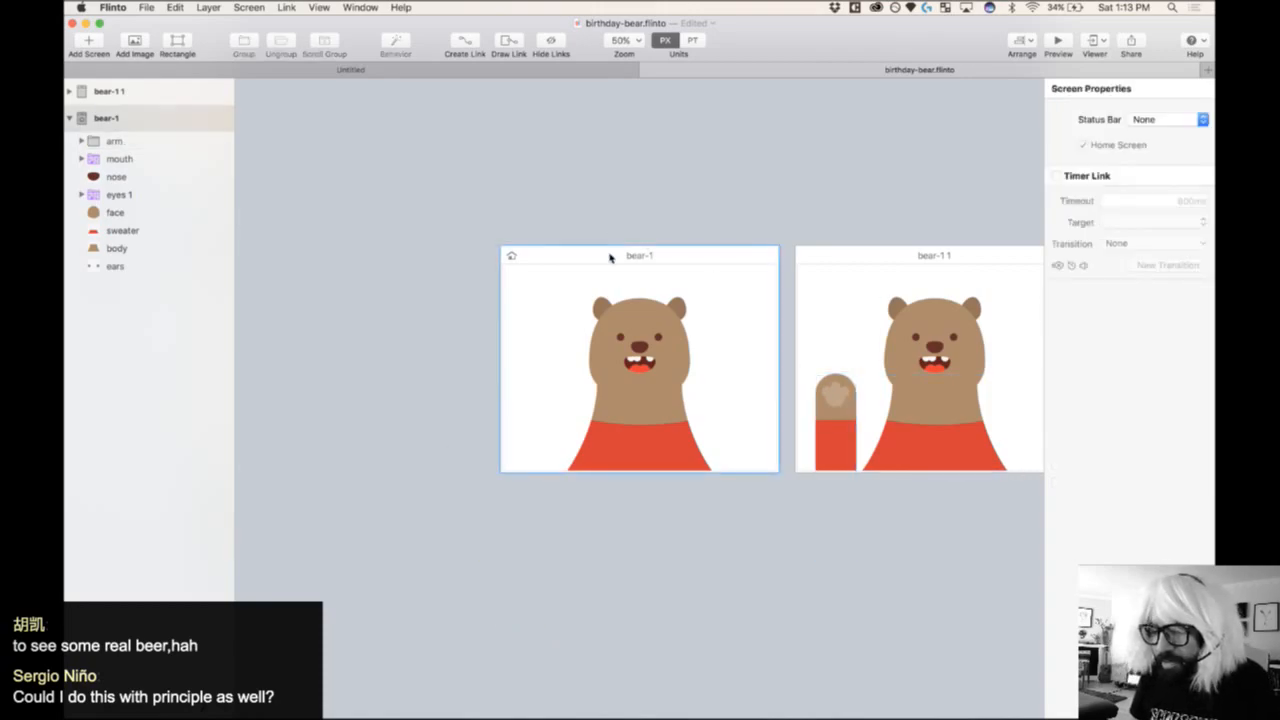
scroll(688, 260, right, 5)
scroll(688, 260, left, 2)
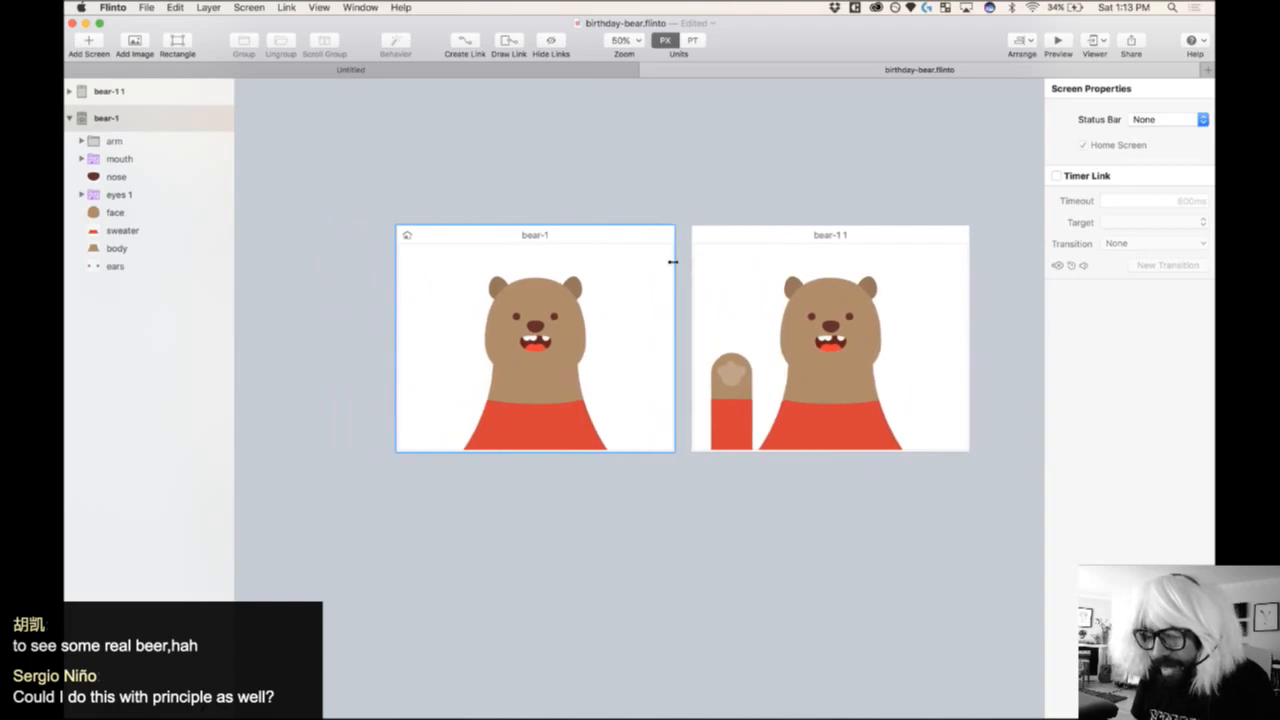
drag(362, 183, 1030, 495)
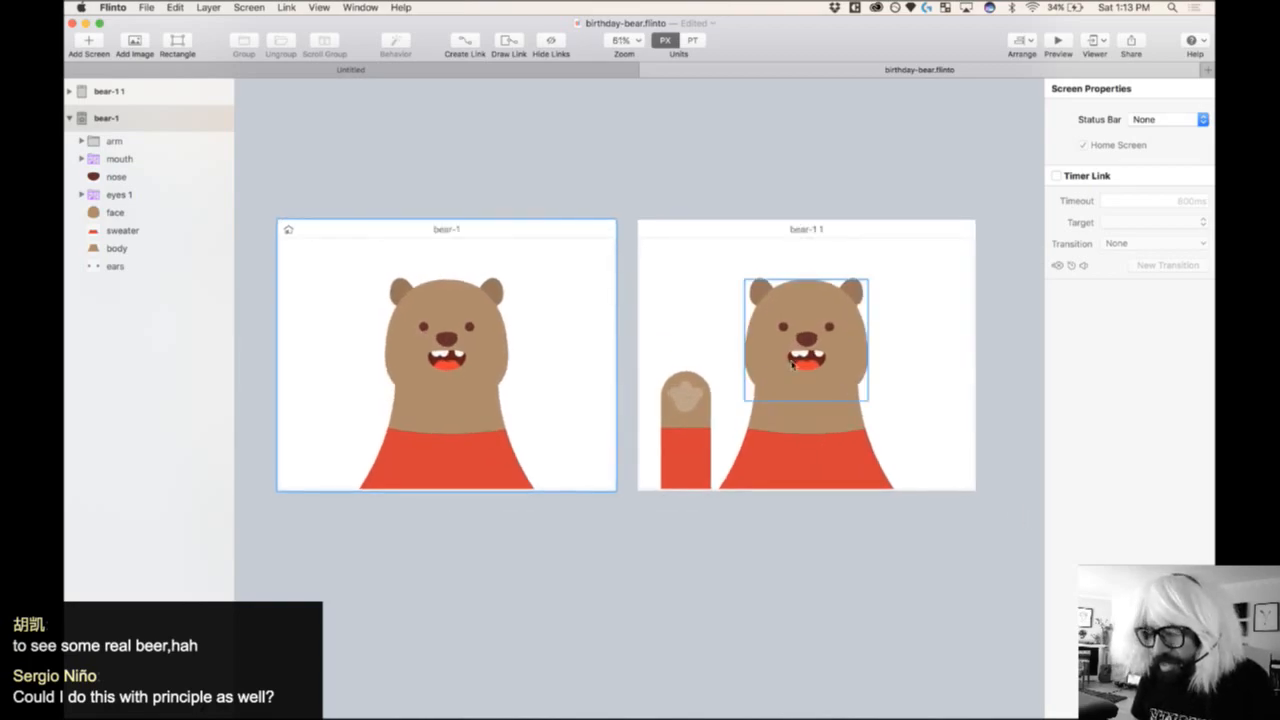
drag(630, 352, 710, 281)
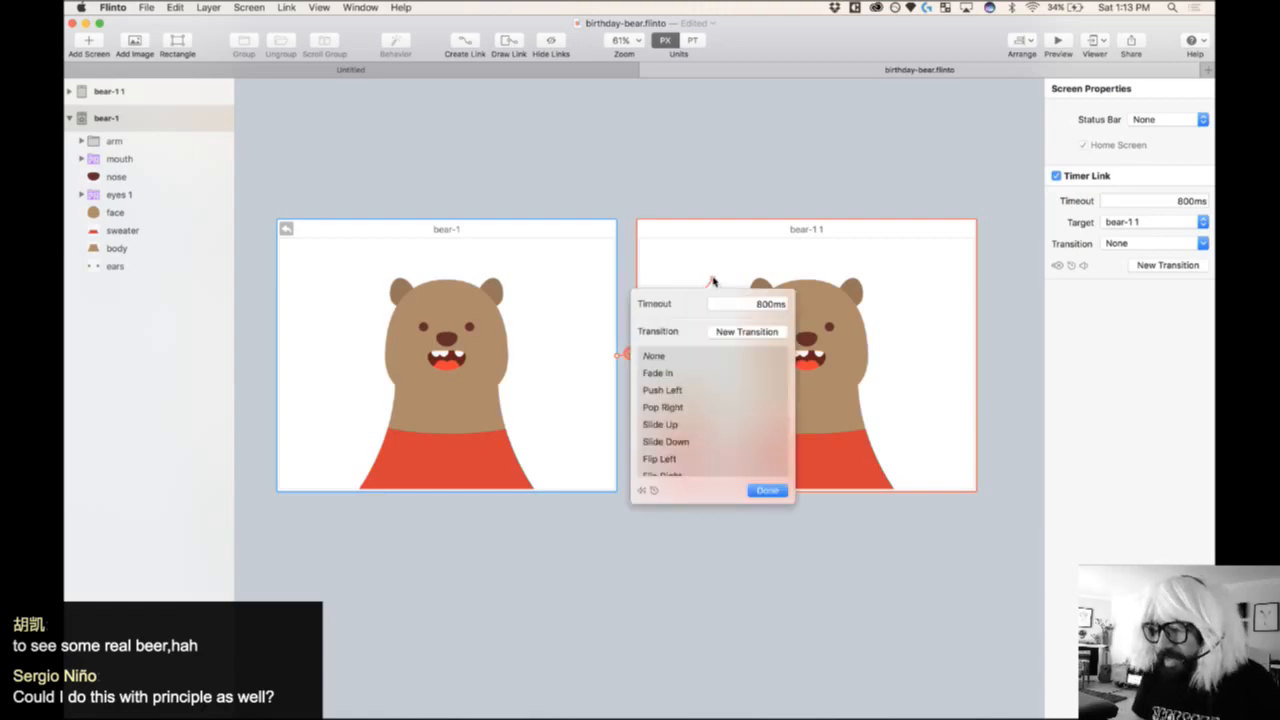
click(742, 332)
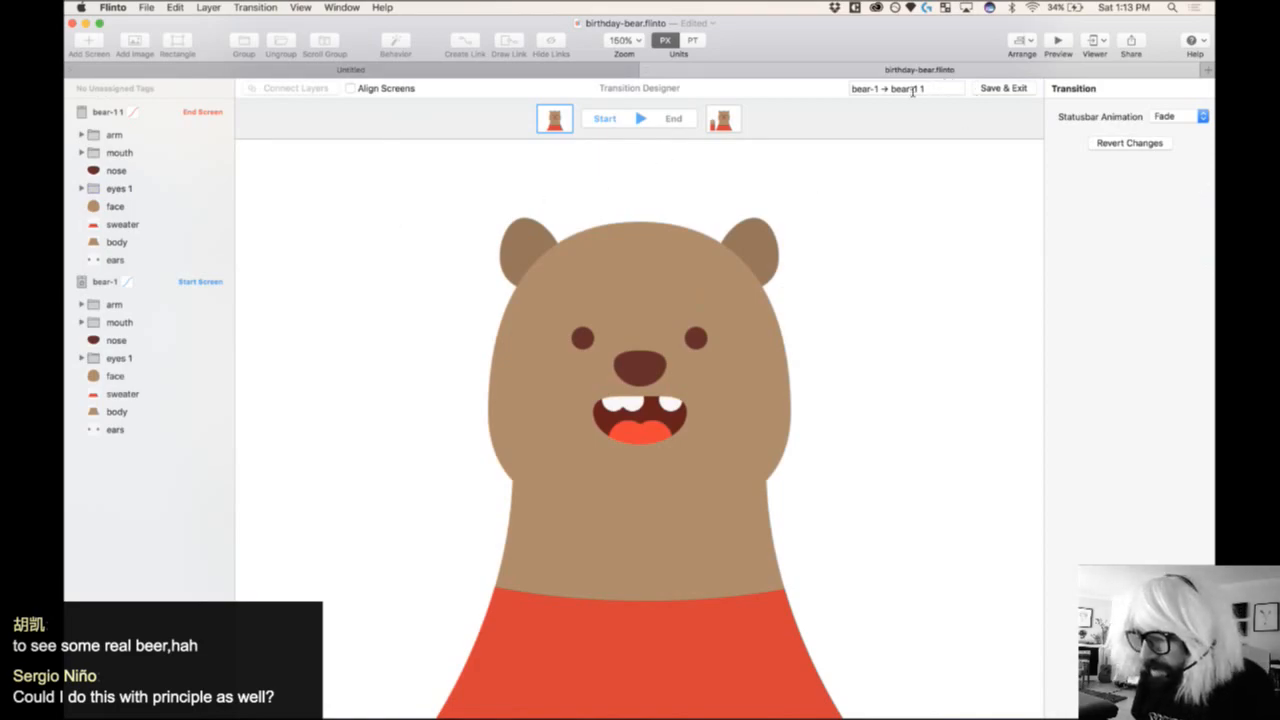
- Align the start and end screens in the transition and connect their two arm layers
key(super+minus)
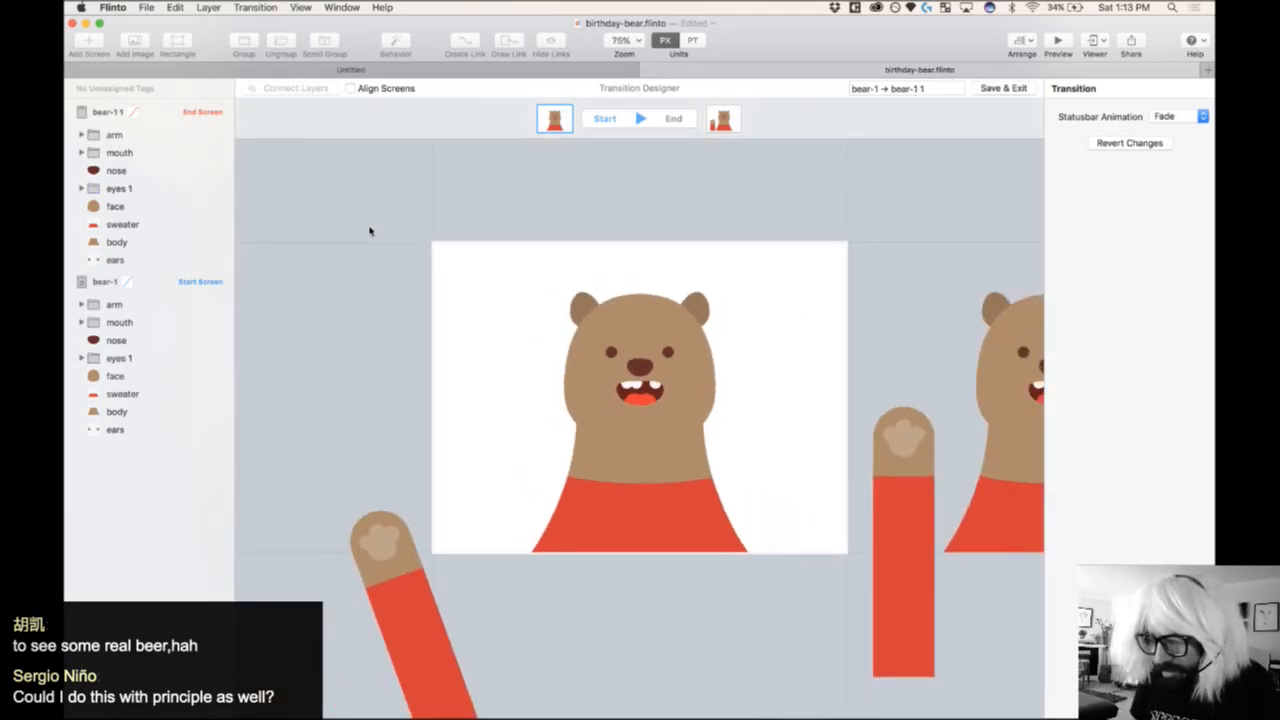
click(370, 88)
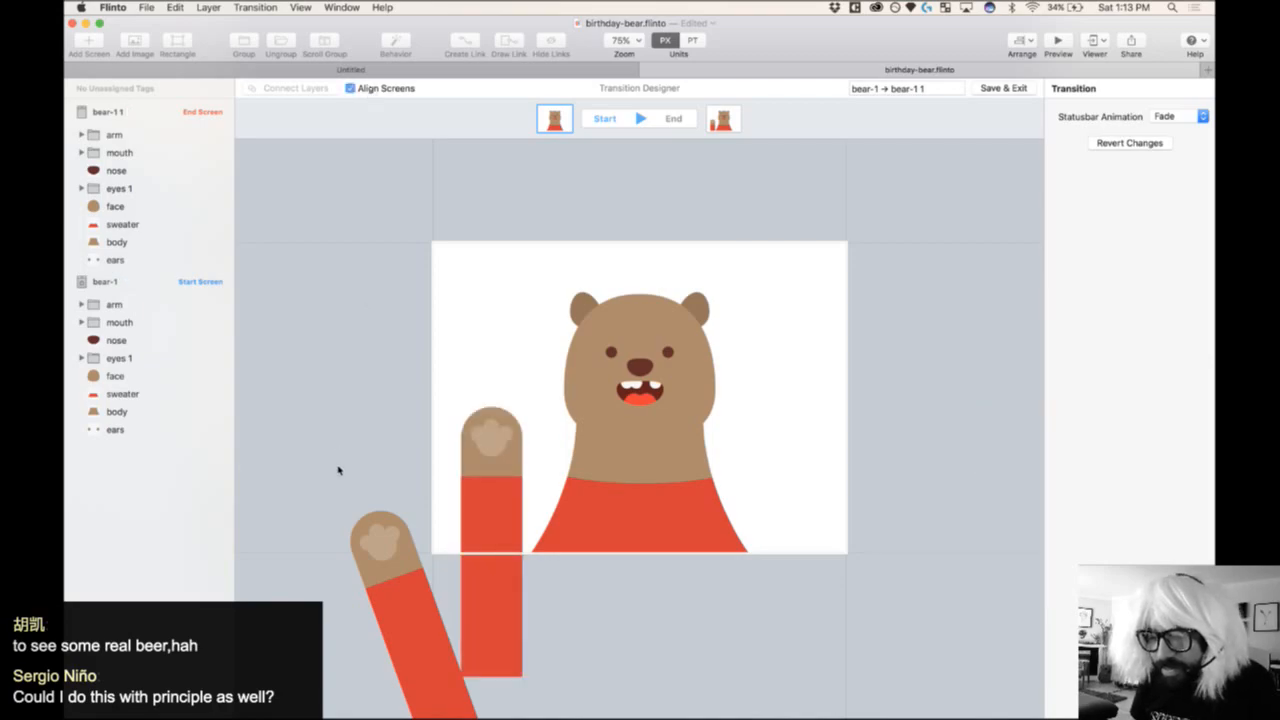
click(512, 440)
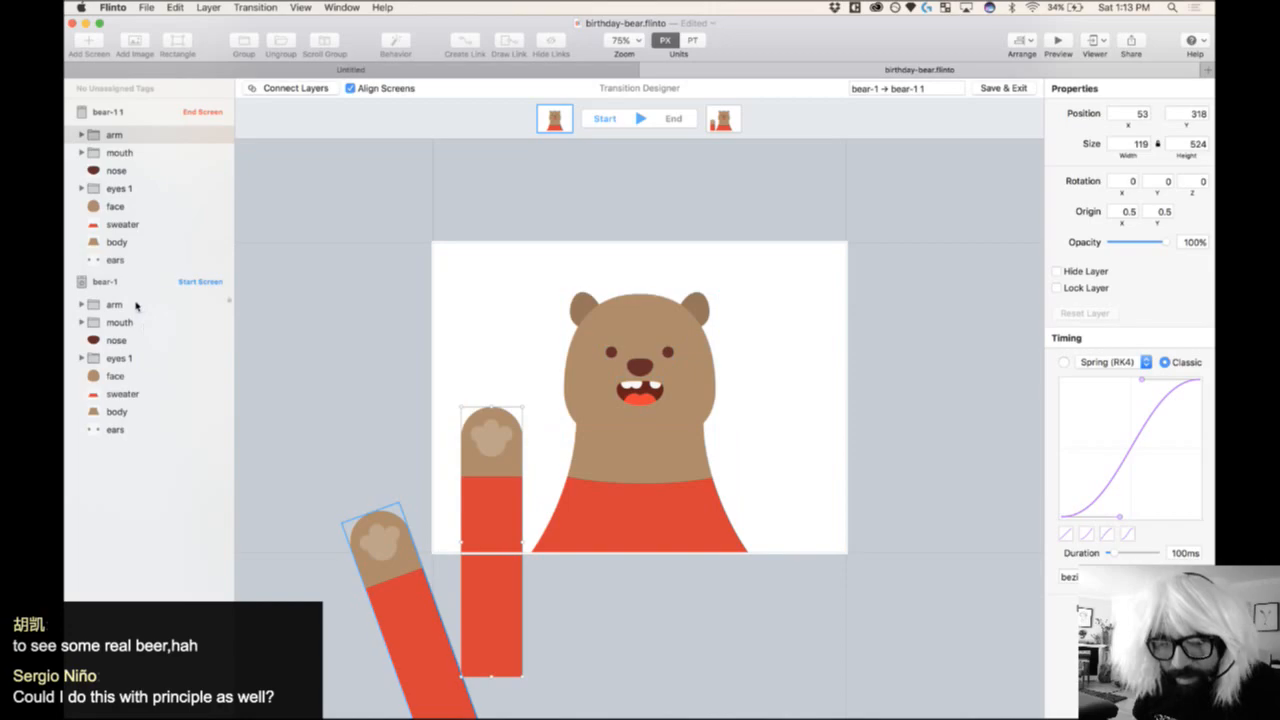
shift+click(136, 305)
click(298, 88)
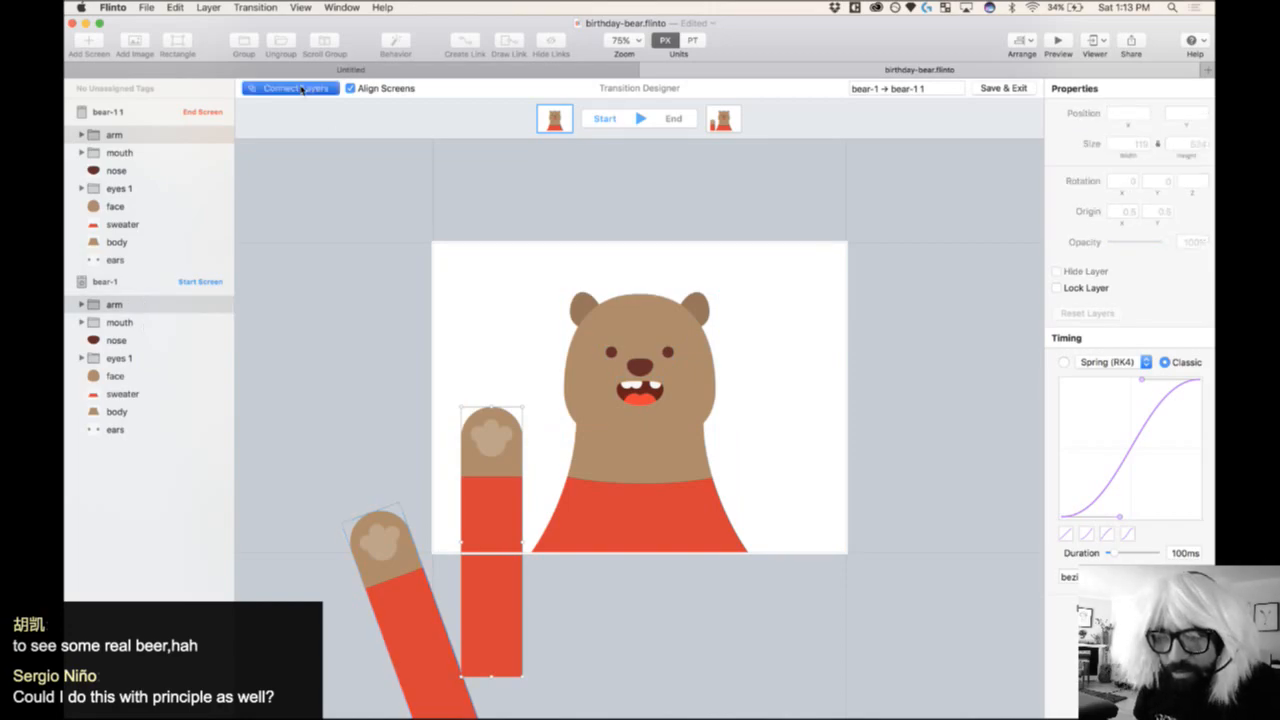
- Play the arm transition and set the connected arm layers' duration to 400 ms
click(640, 119)
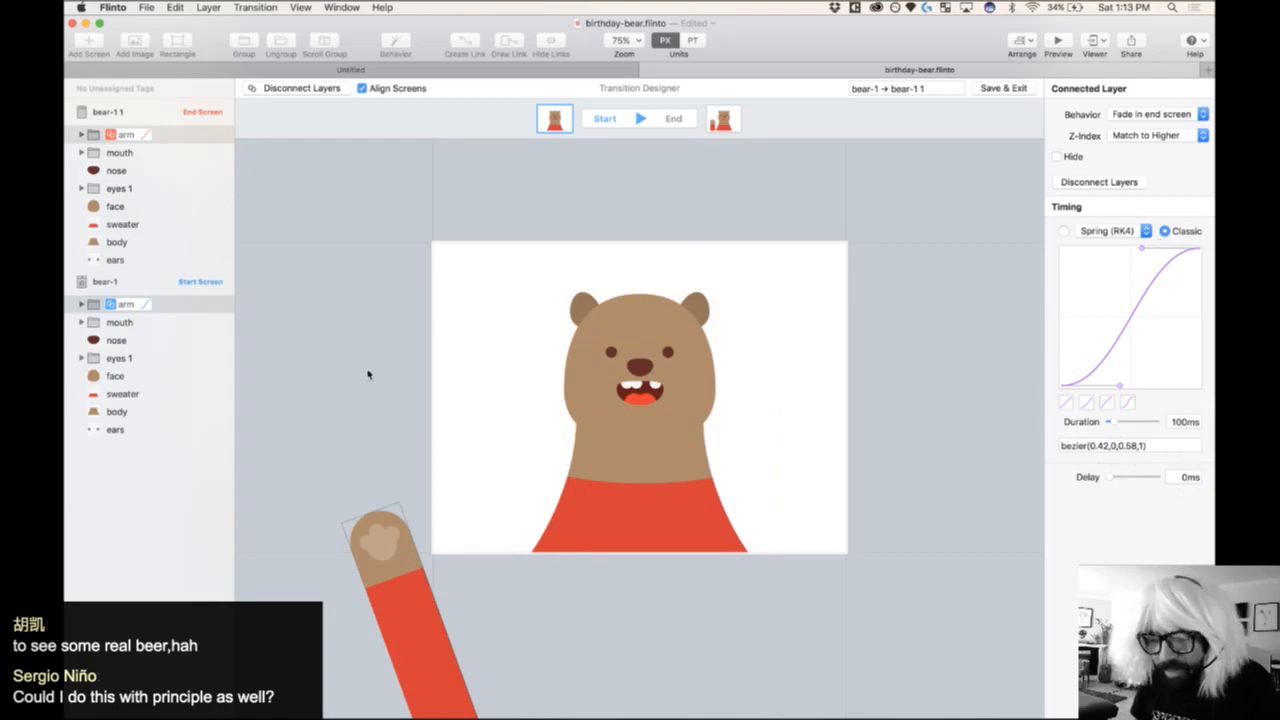
click(641, 118)
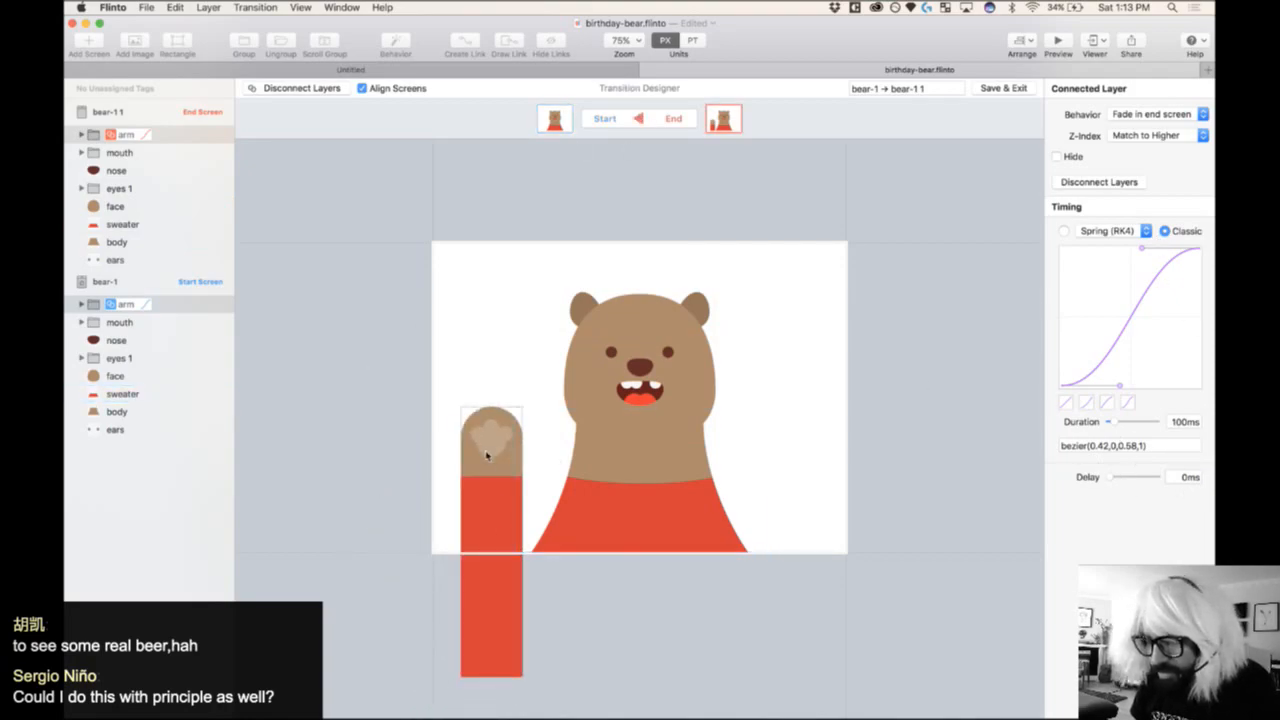
double_click(1184, 426)
text(400)
key(Return)
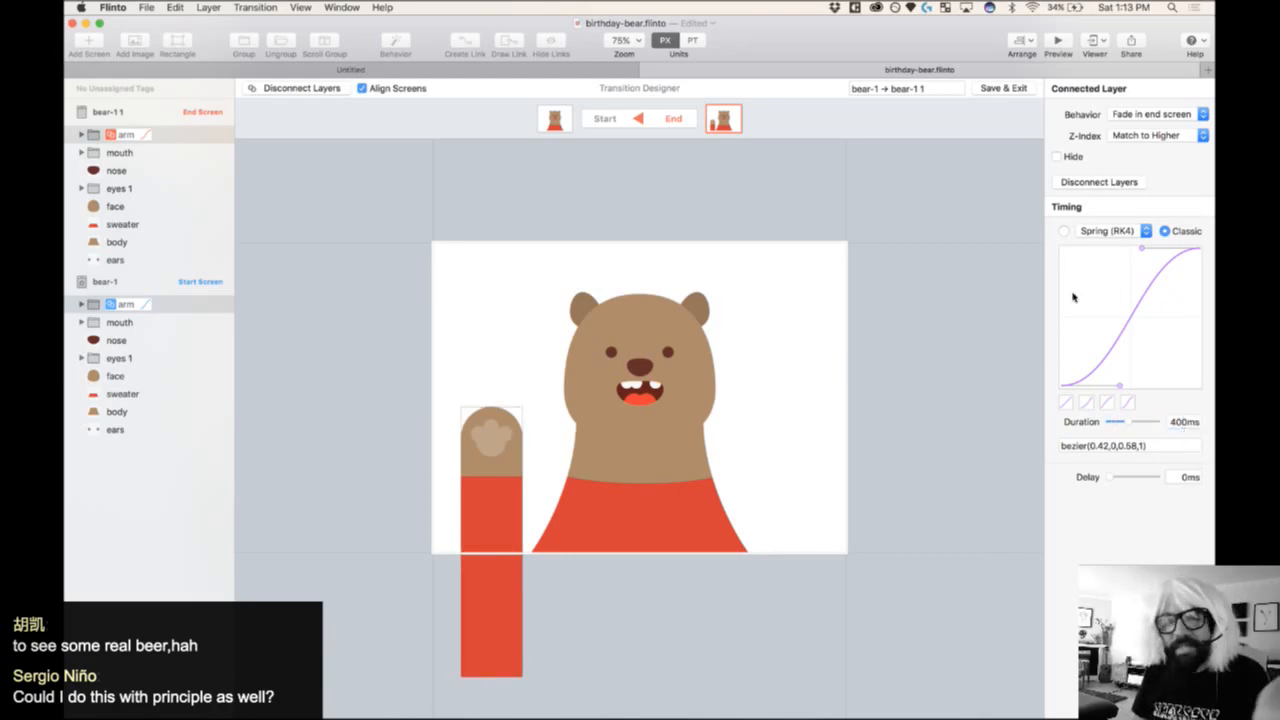
- Shorten the connected arm layers' transition duration to 300 ms, replay the arm movement, and save the transition
click(636, 121)
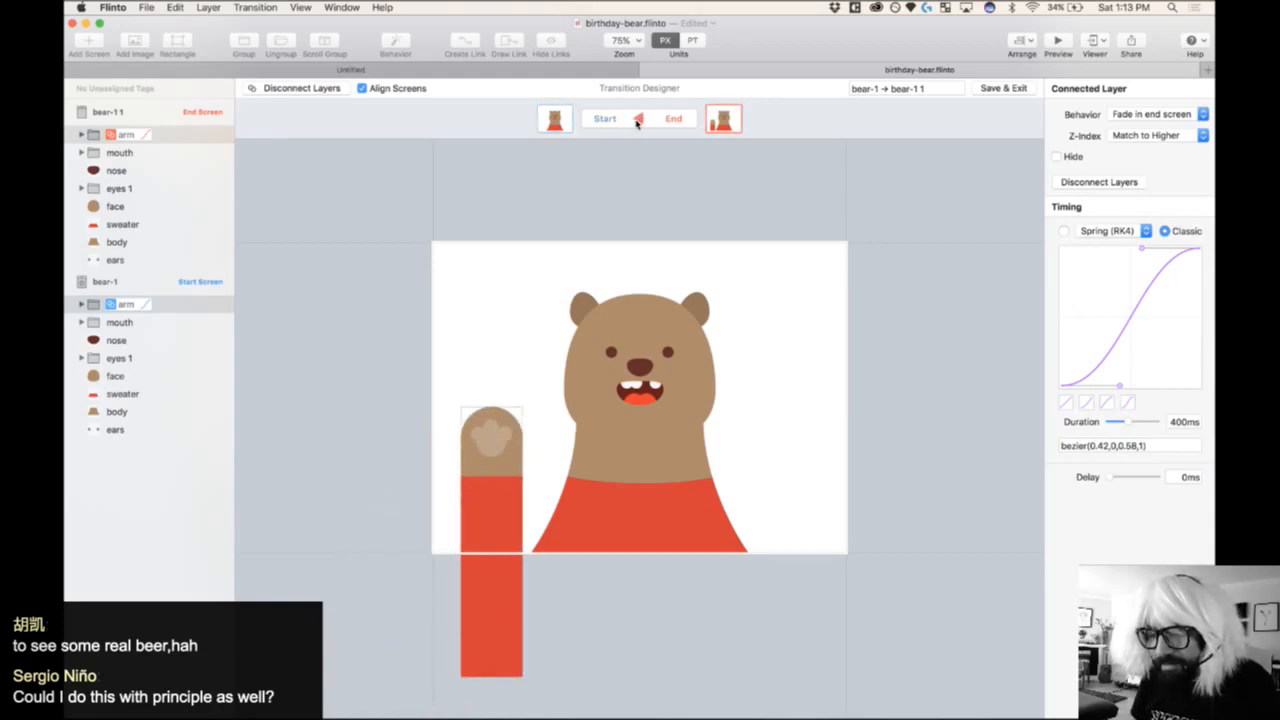
click(1119, 423)
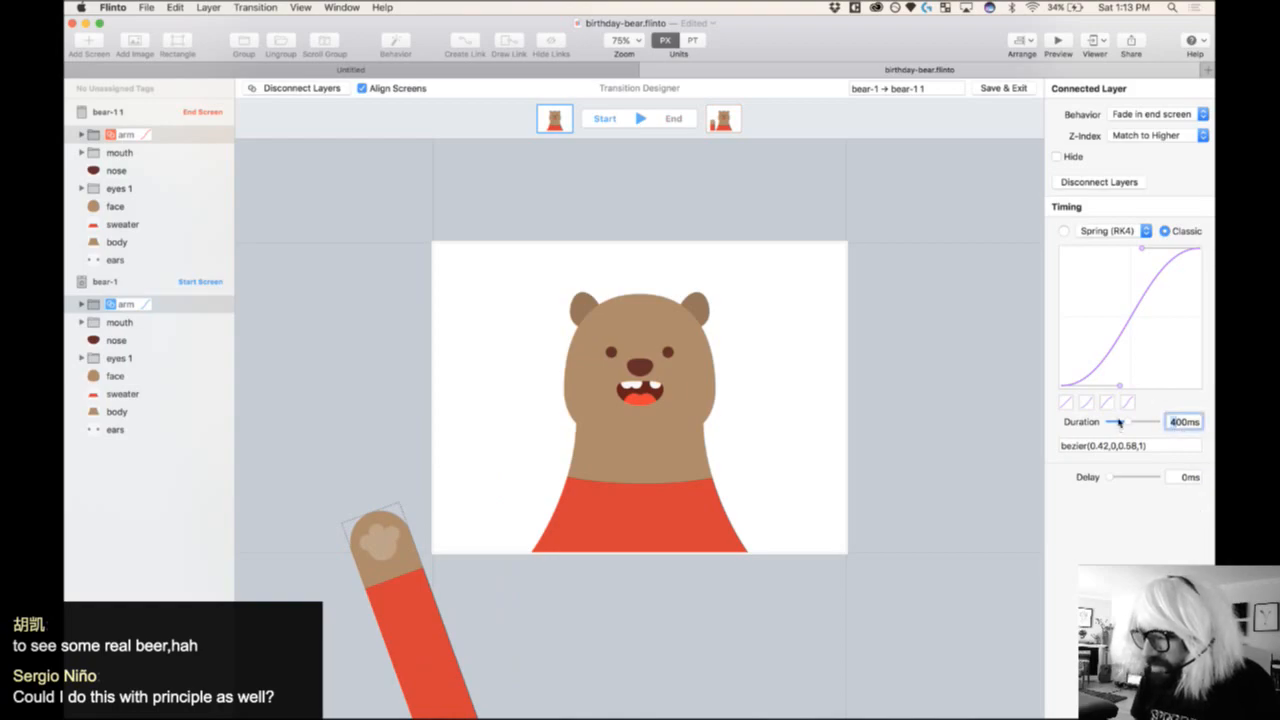
drag(1119, 423, 1113, 423)
click(639, 119)
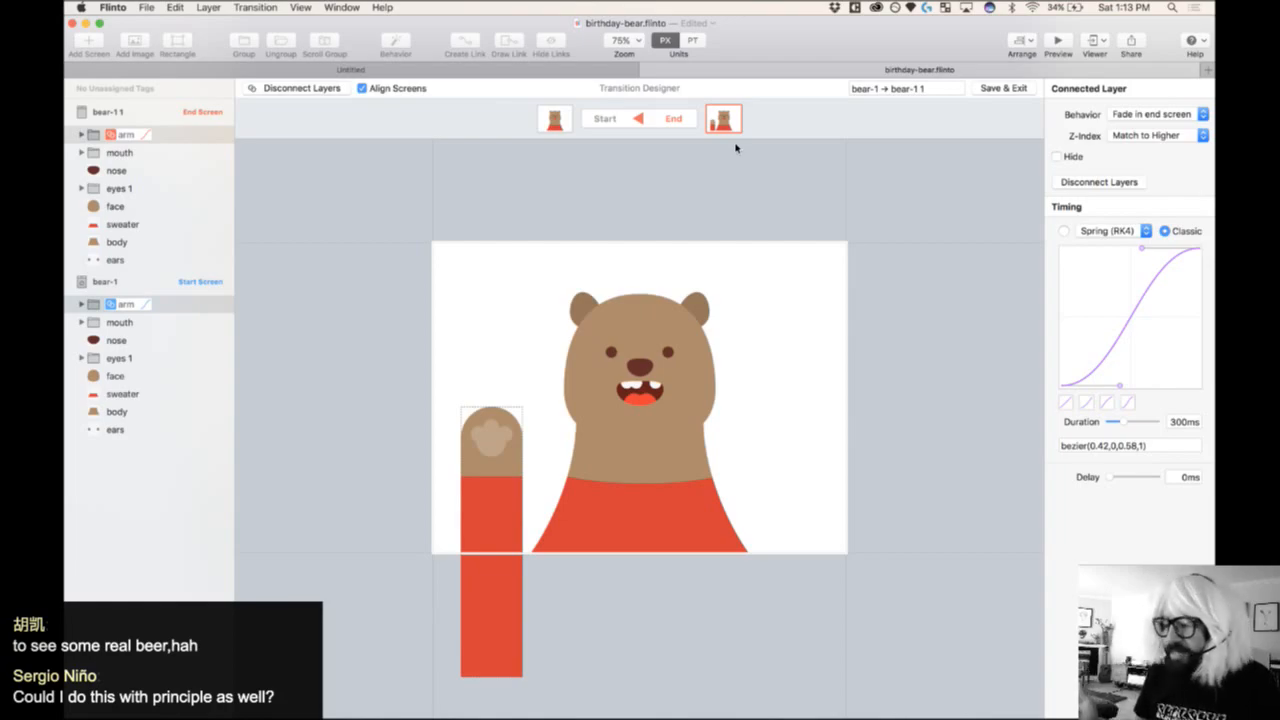
click(1002, 88)
- Draw a timer link from the bear-1 1 screen back to bear-1 and set its timeout to 2000 ms
click(556, 179)
click(549, 233)
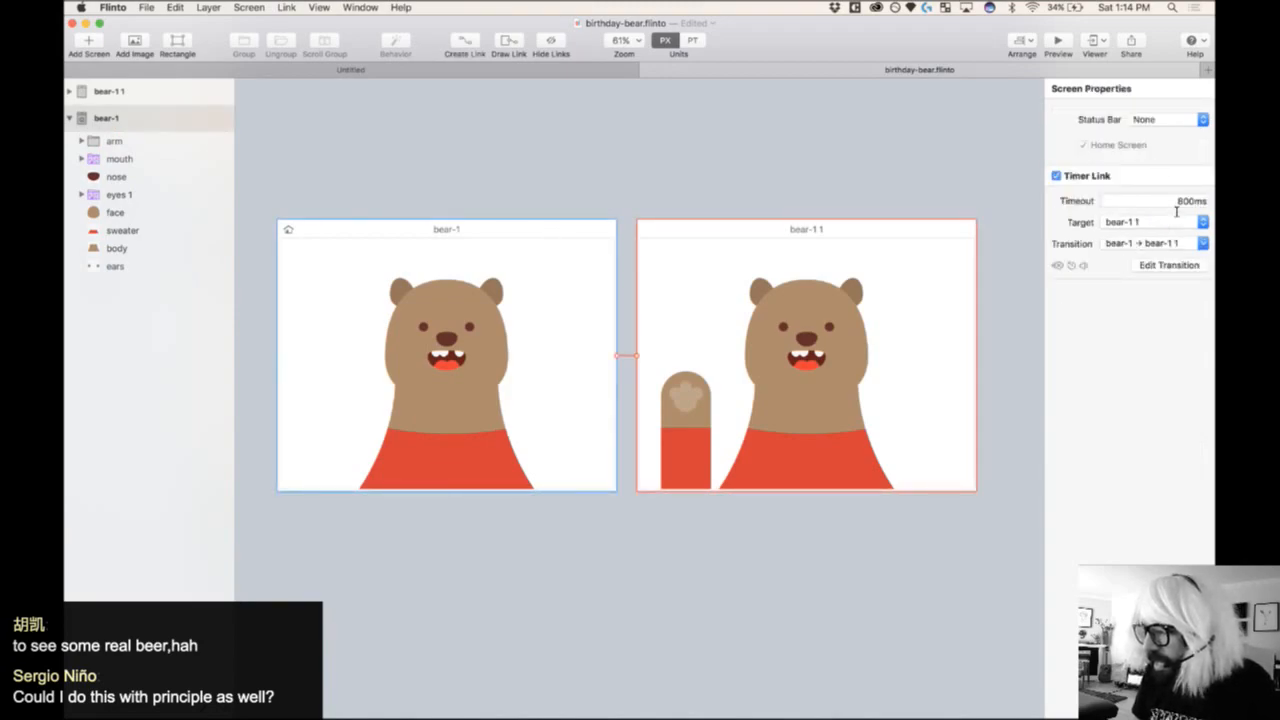
click(776, 216)
click(770, 229)
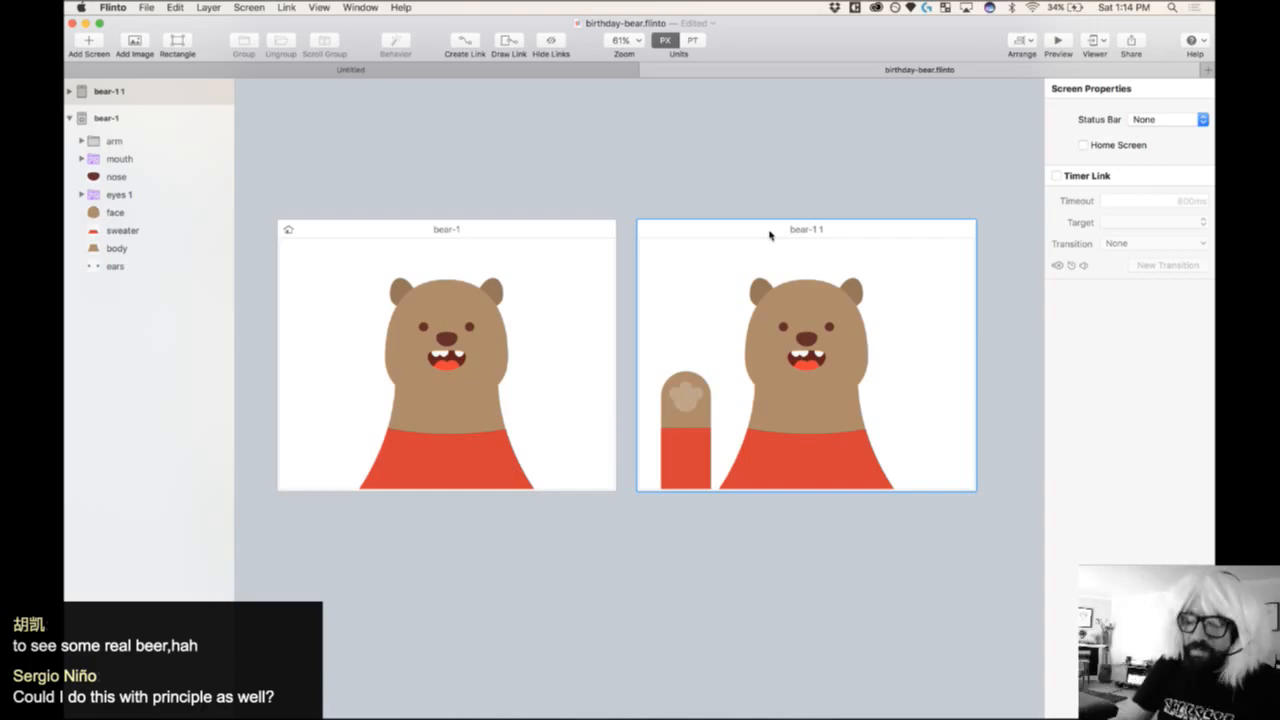
key(l)
click(513, 293)
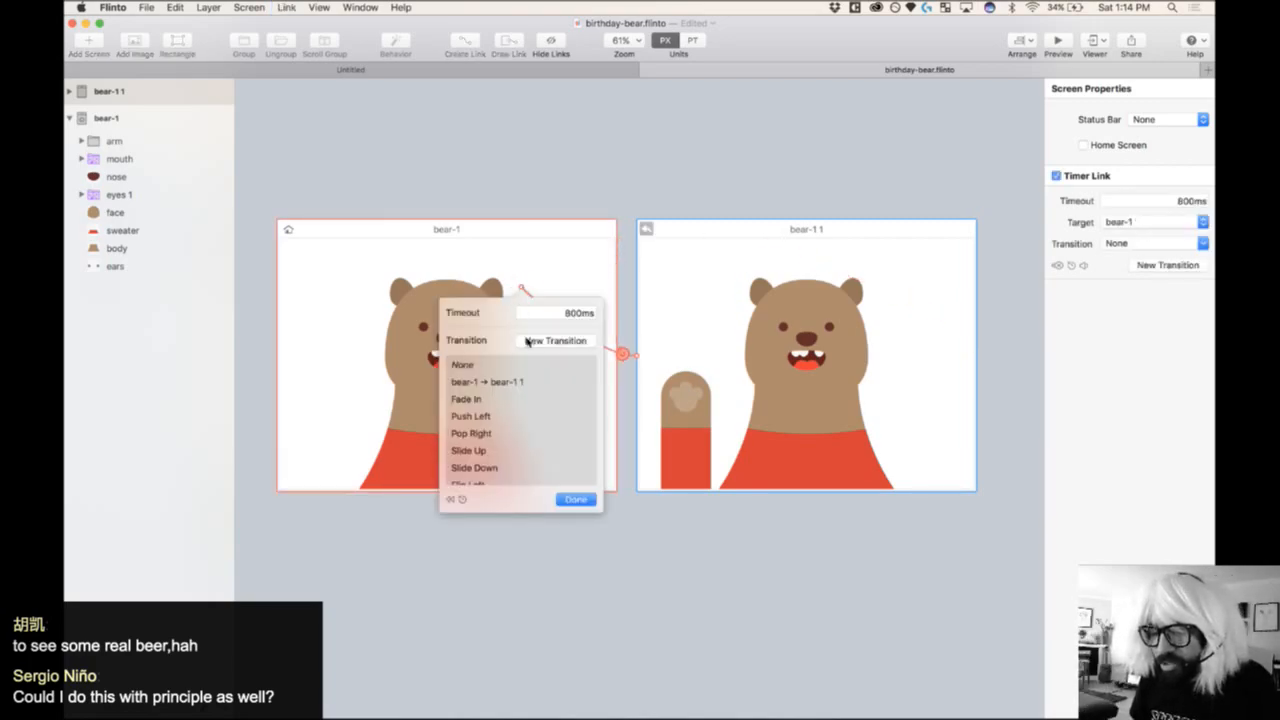
click(555, 316)
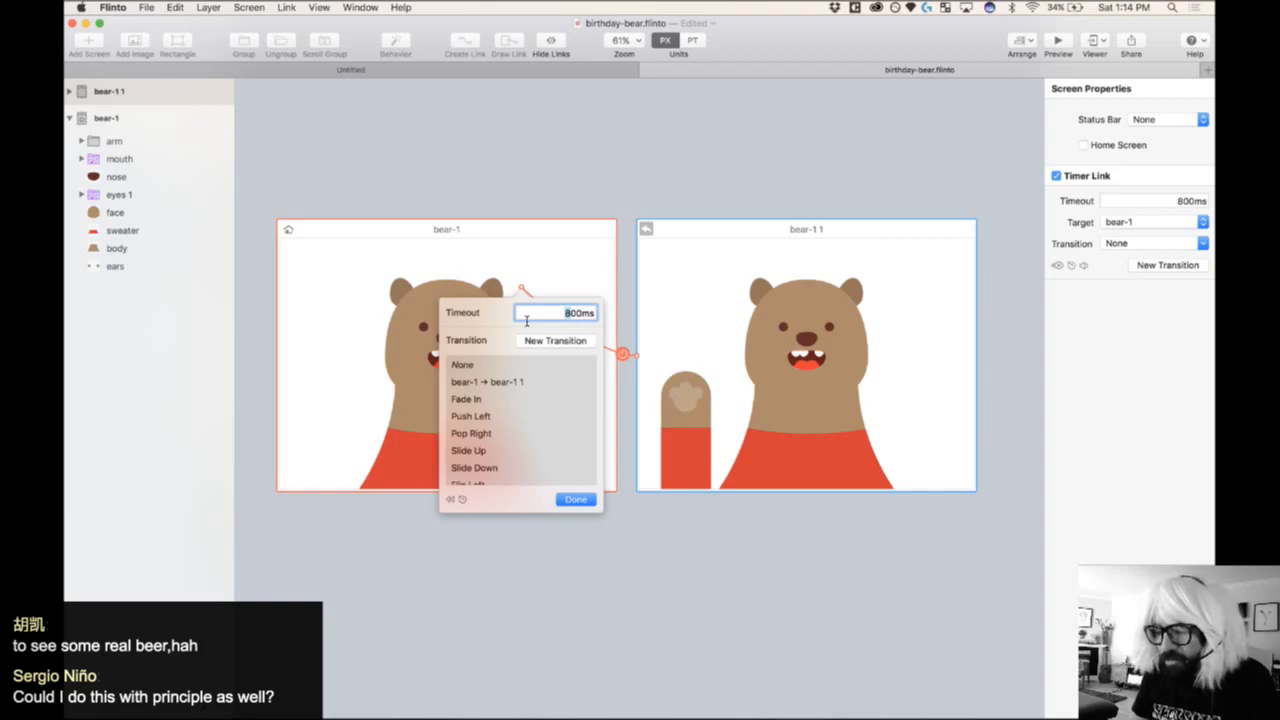
key(Return)
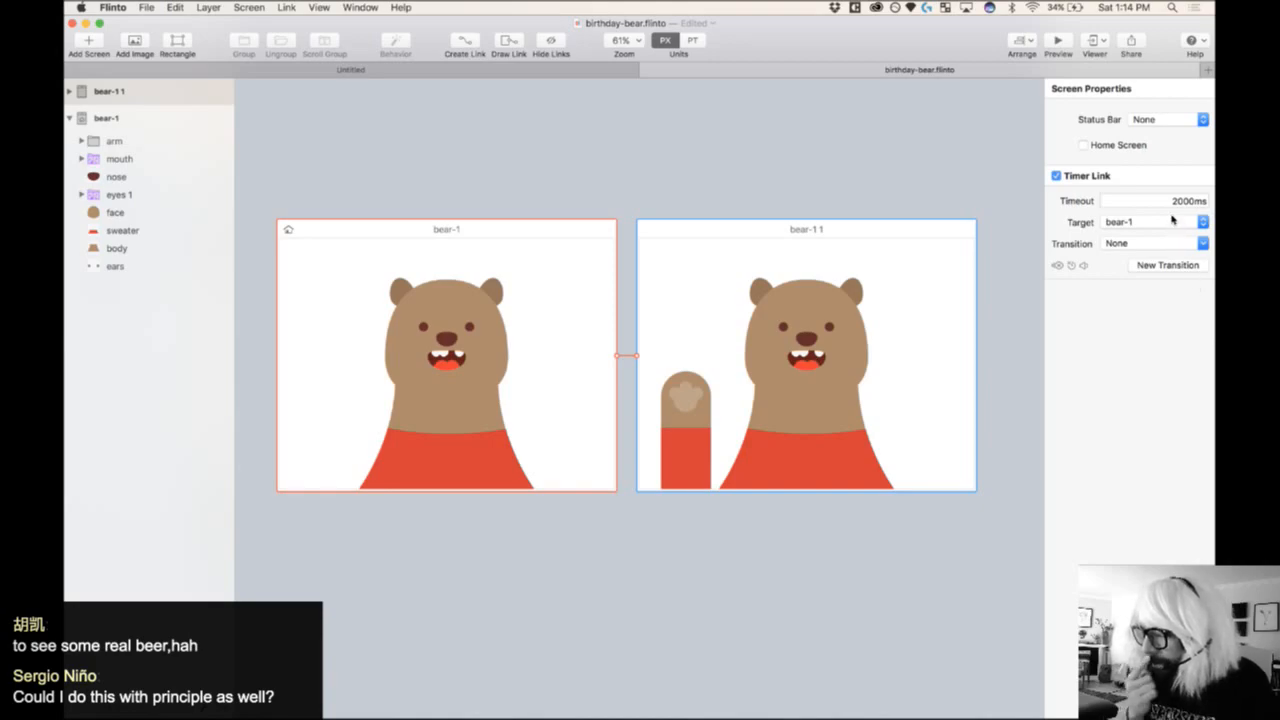
- Assign the existing bear-1 → bear-1 1 transition to the bear-1 1 screen's timer link
click(676, 135)
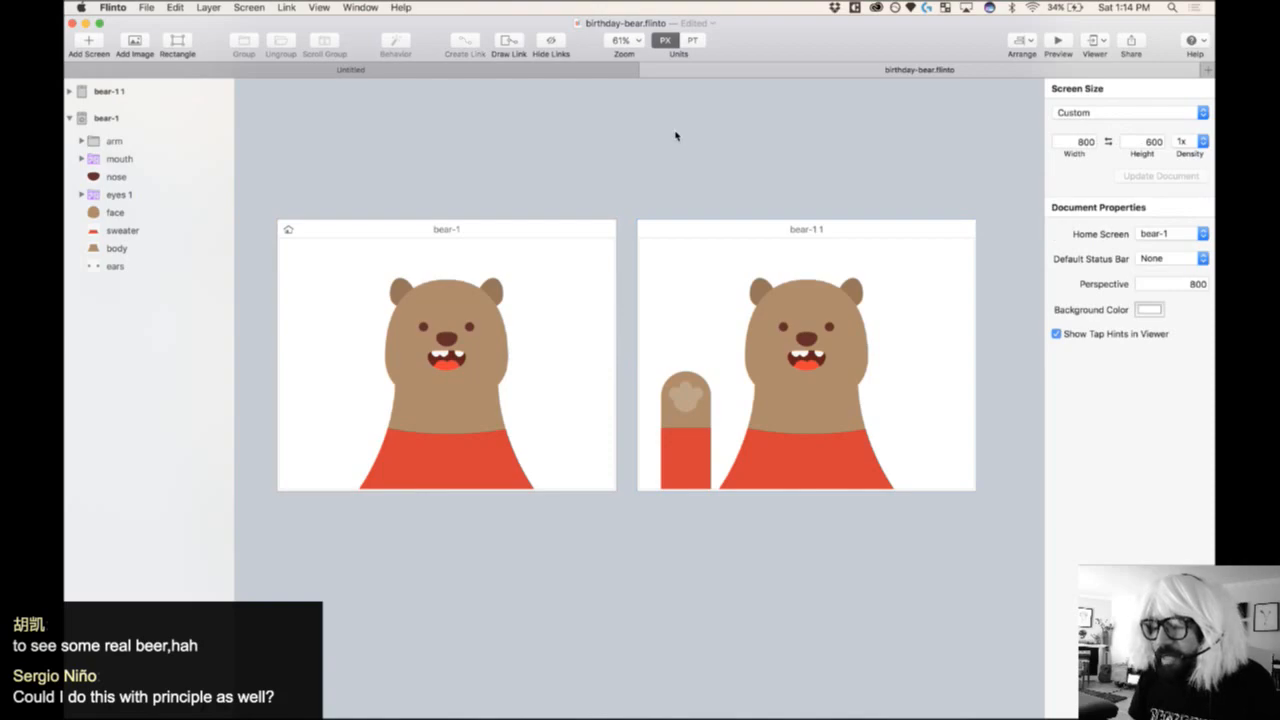
click(671, 231)
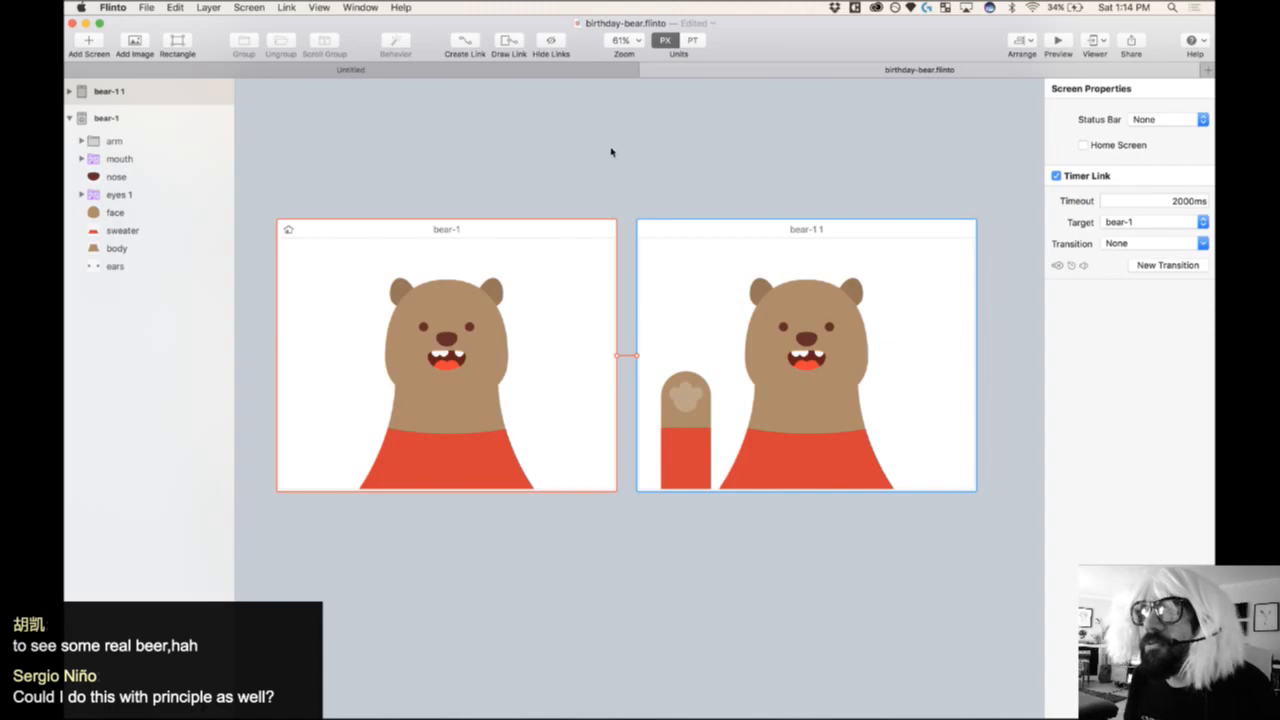
drag(261, 203, 1011, 517)
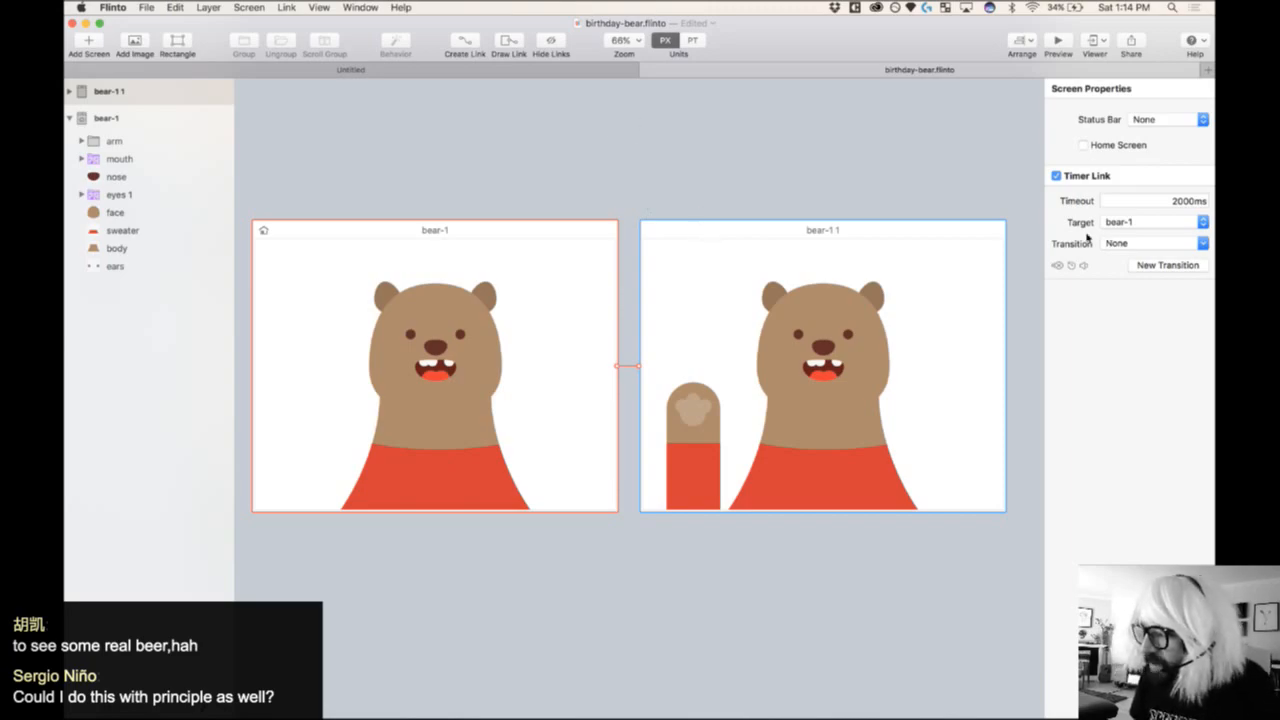
click(1143, 245)
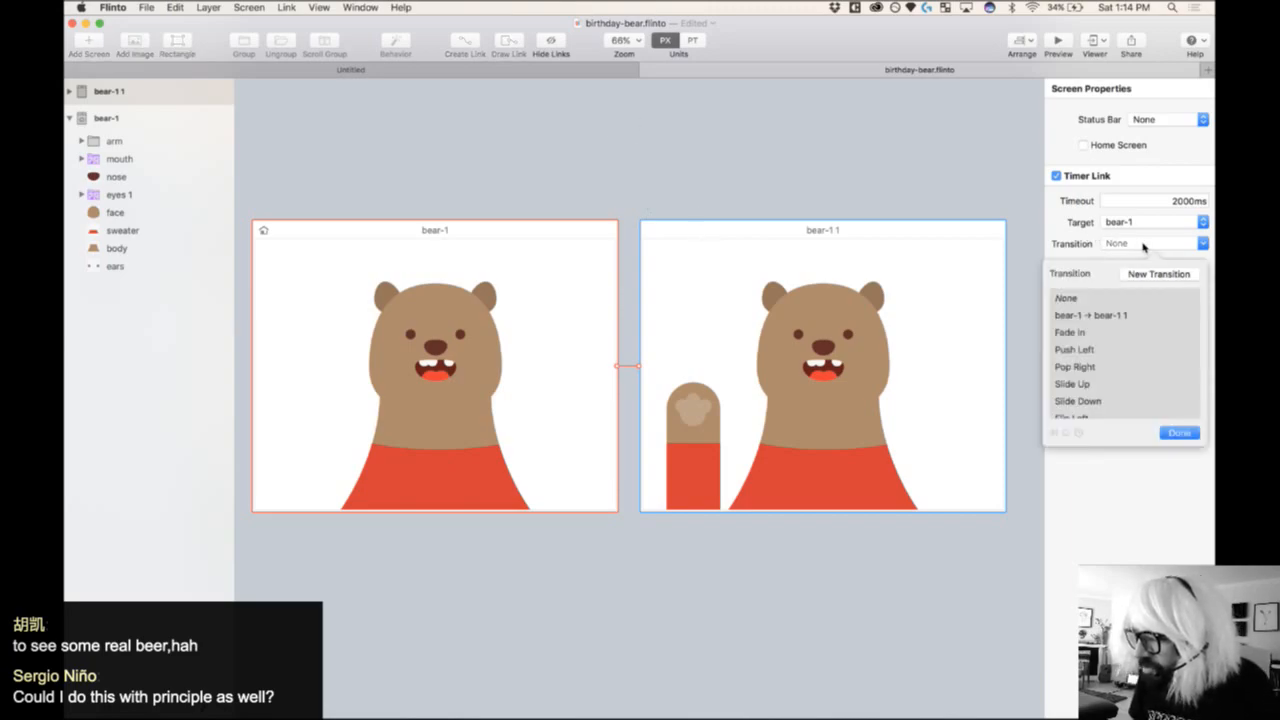
click(1099, 316)
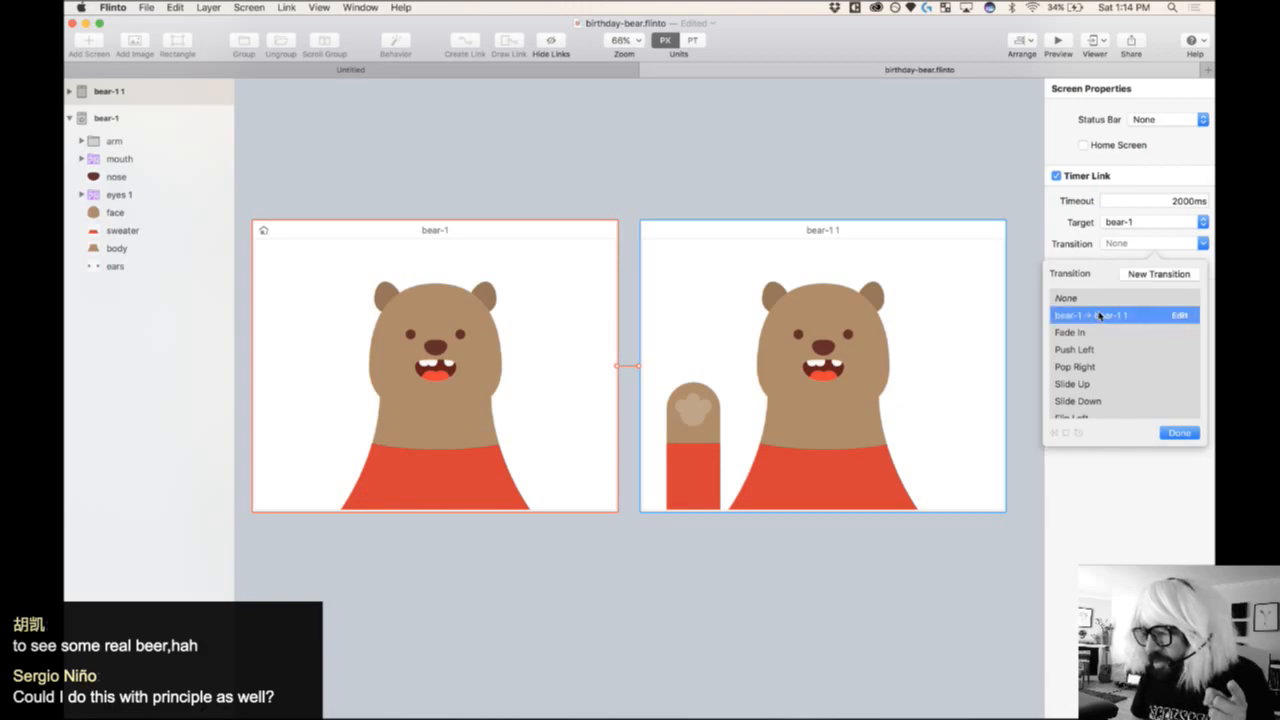
click(1155, 503)
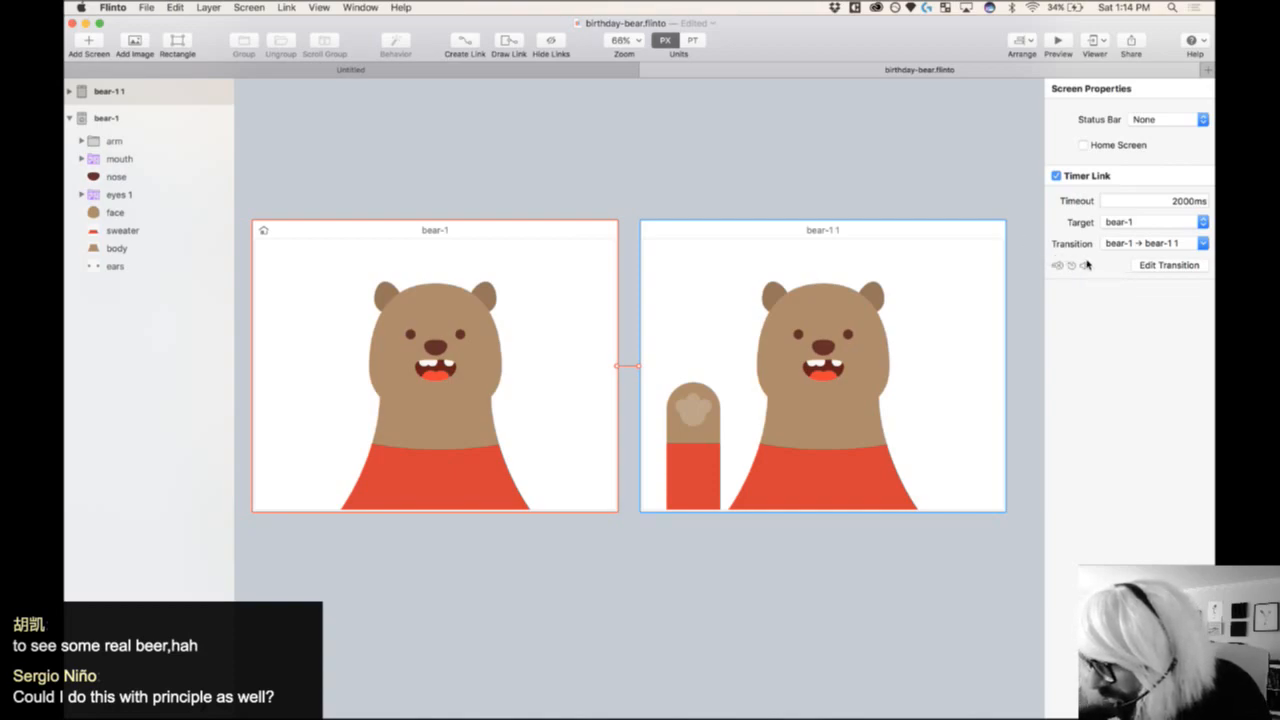
click(1127, 247)
click(1128, 249)
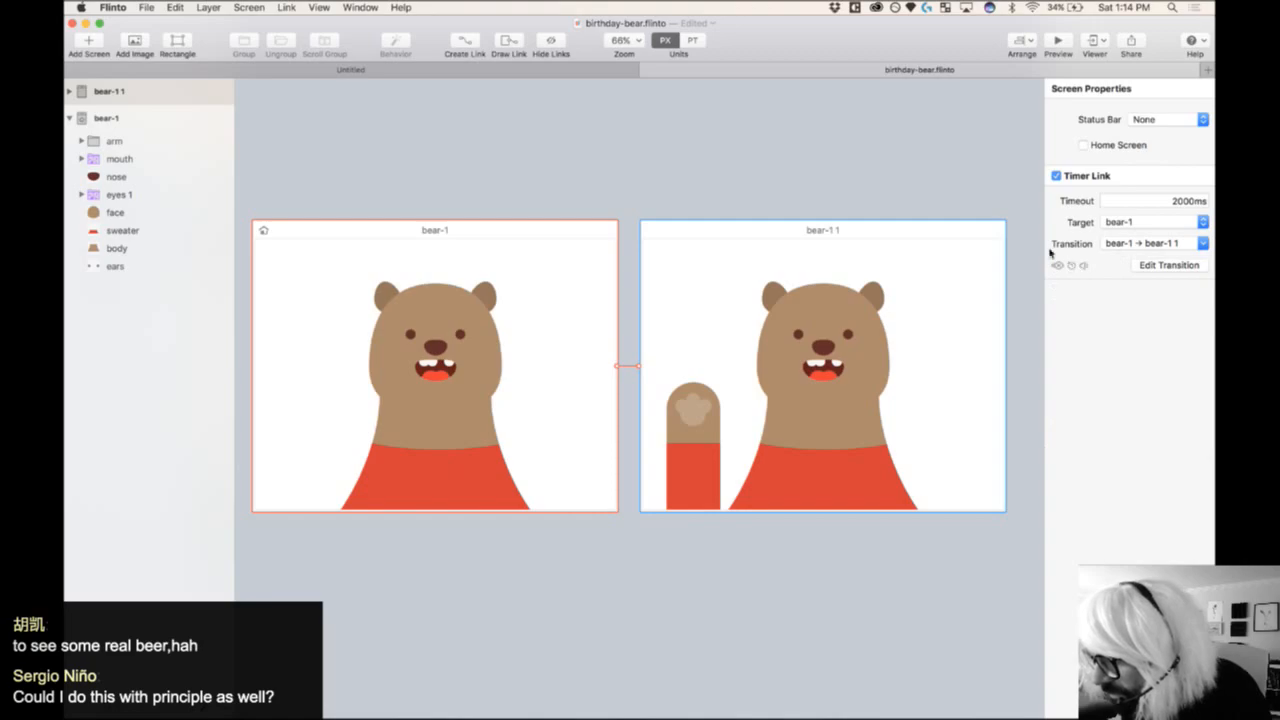
click(943, 178)
click(836, 240)
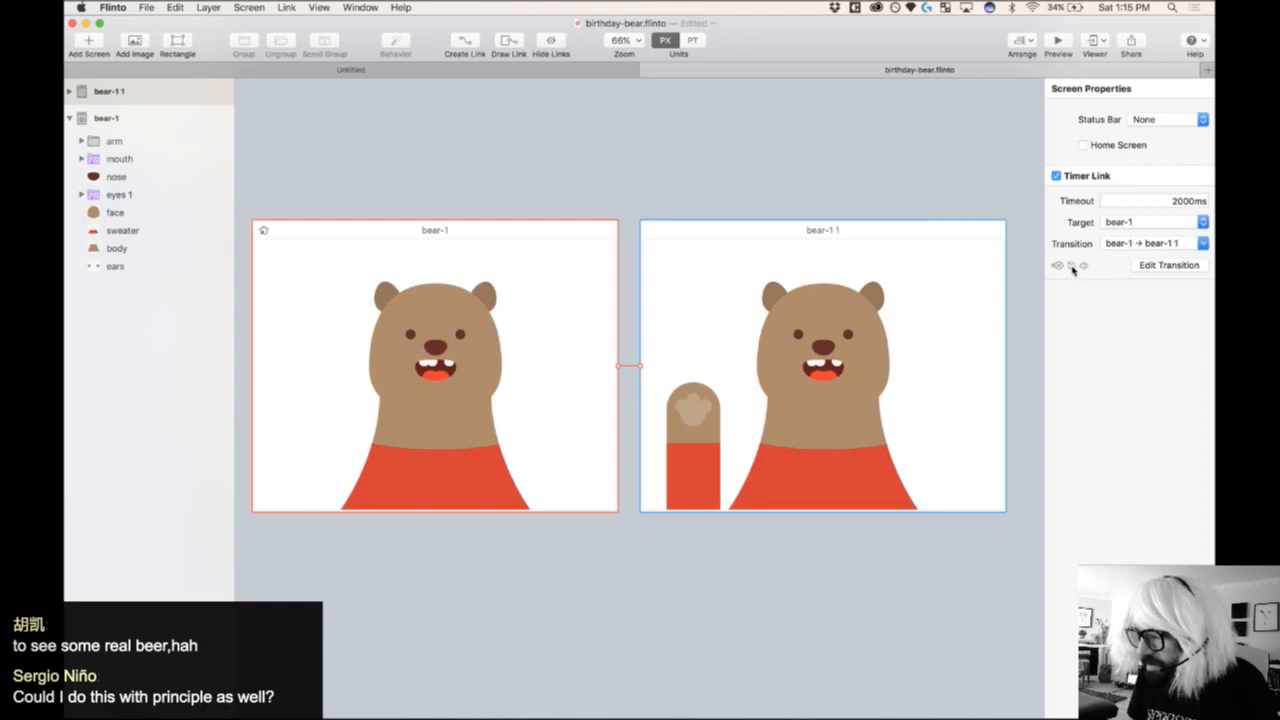
- Preview the looping arm transition between the two screens, and close the preview
click(950, 166)
click(1058, 42)
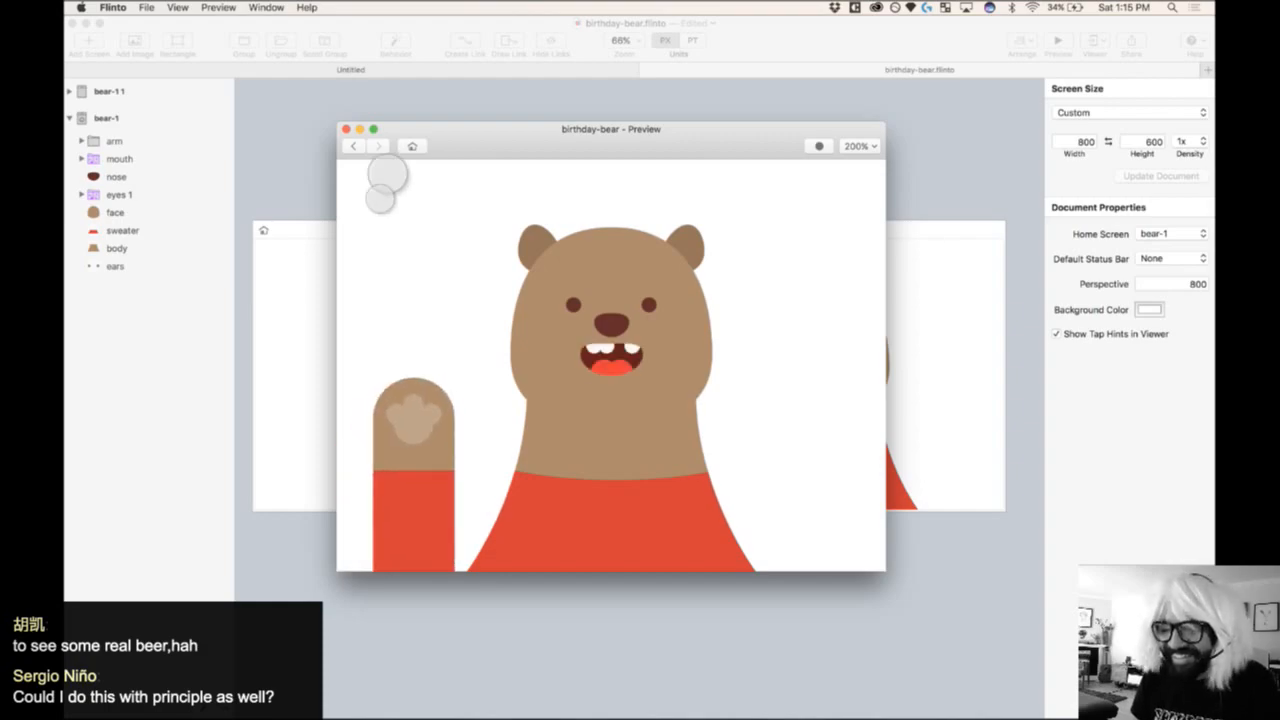
click(347, 131)
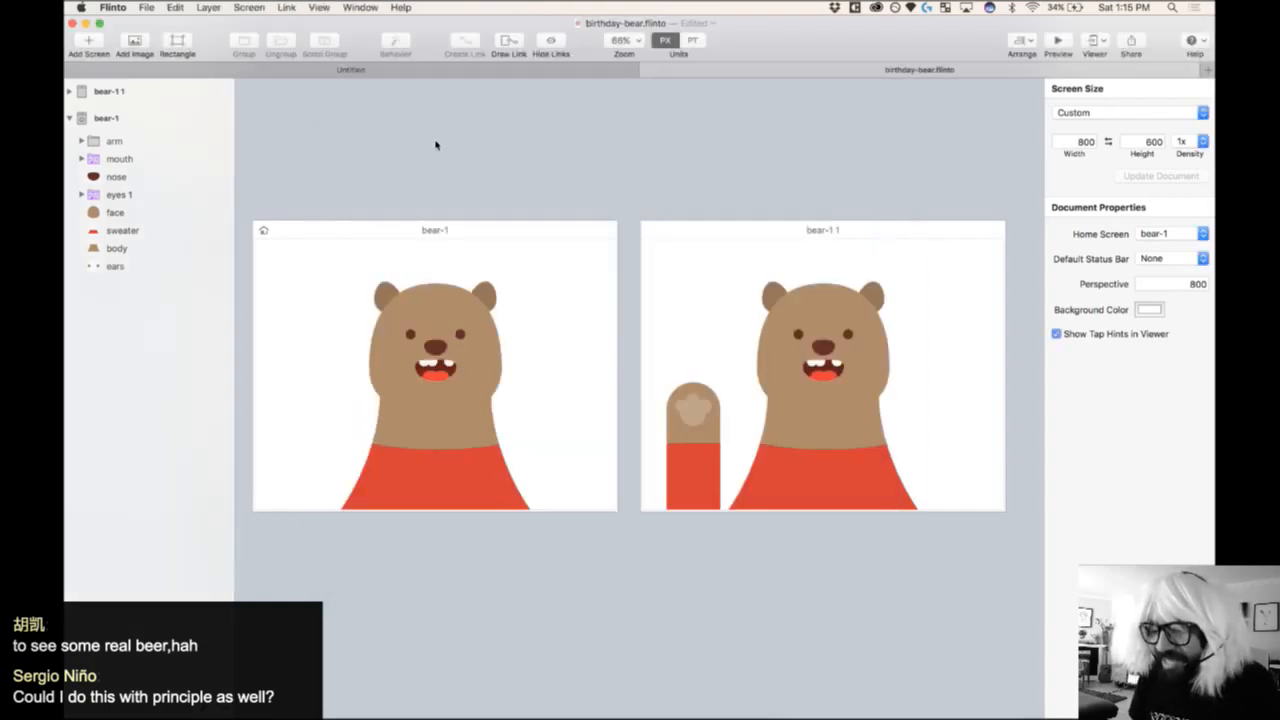
- Draw a rectangle about 15 × 11 px in the center of the mouth, inside the bear-1 mouth group
click(433, 373)
key(z)
drag(366, 300, 530, 540)
click(81, 160)
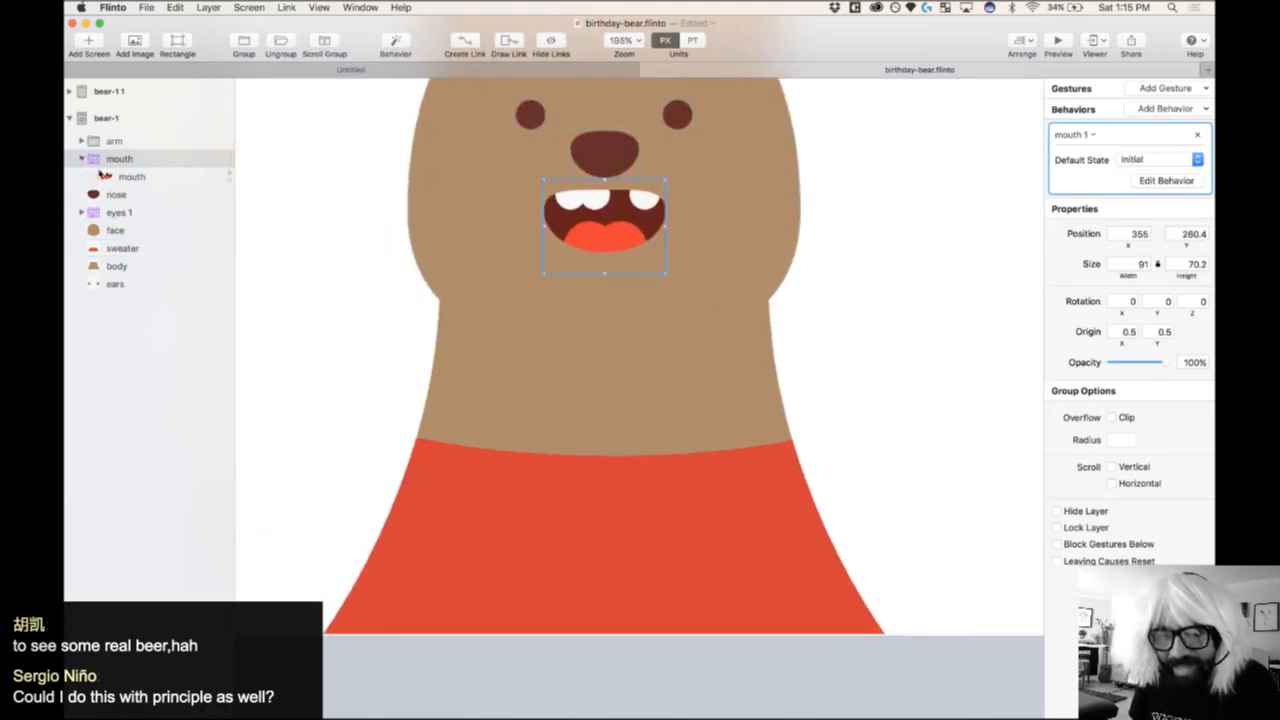
click(134, 178)
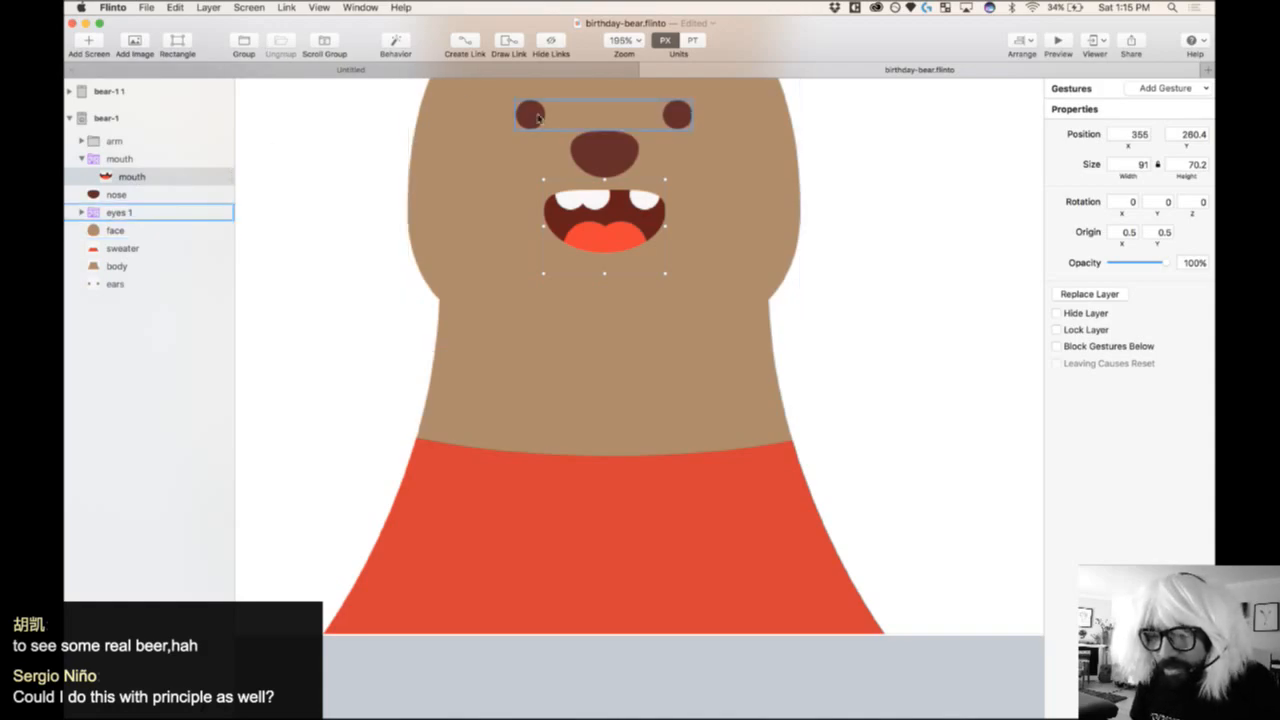
click(179, 44)
drag(597, 211, 616, 224)
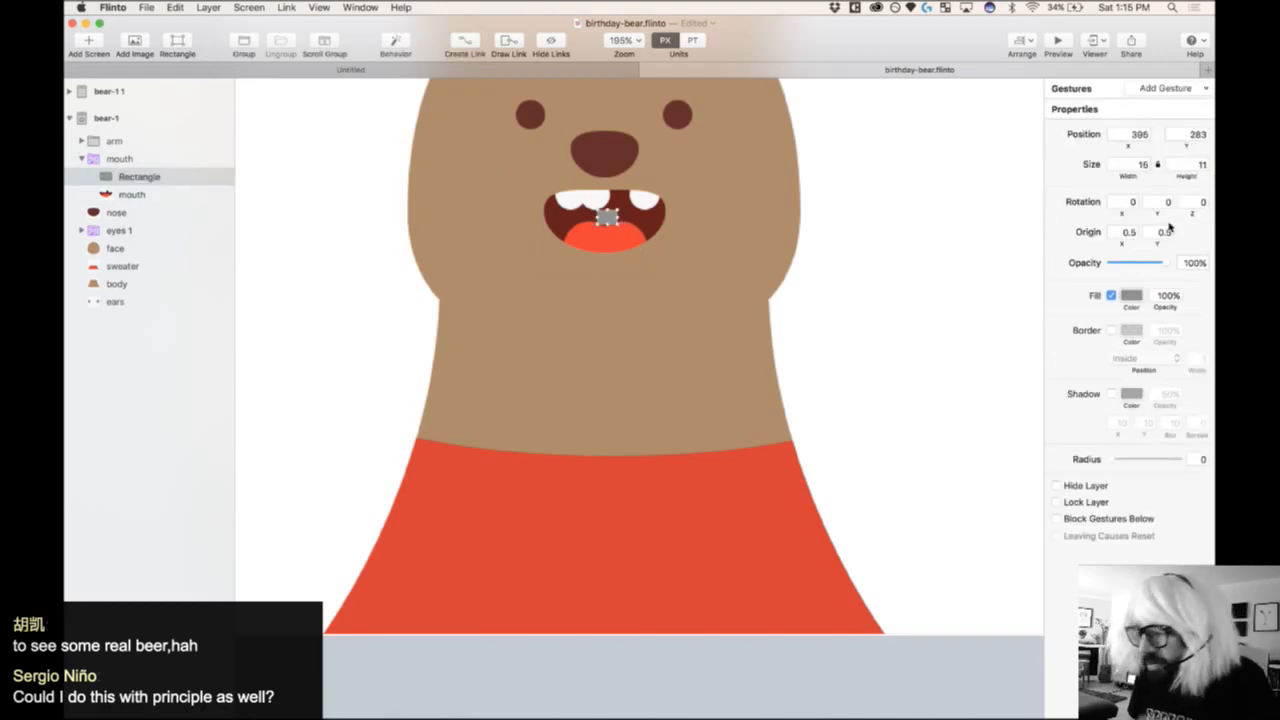
- Fill the small rectangle with dark red sampled from the inside of the mouth and set its corner radius to 100
click(1130, 298)
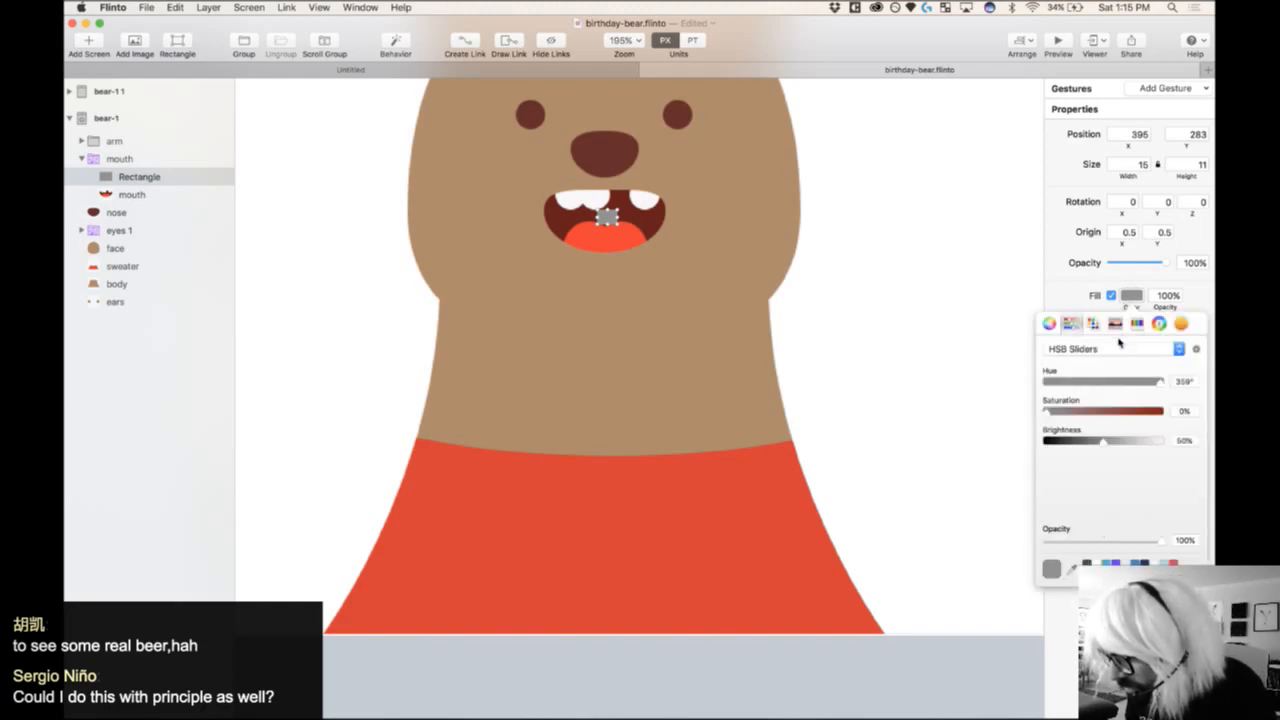
click(1074, 569)
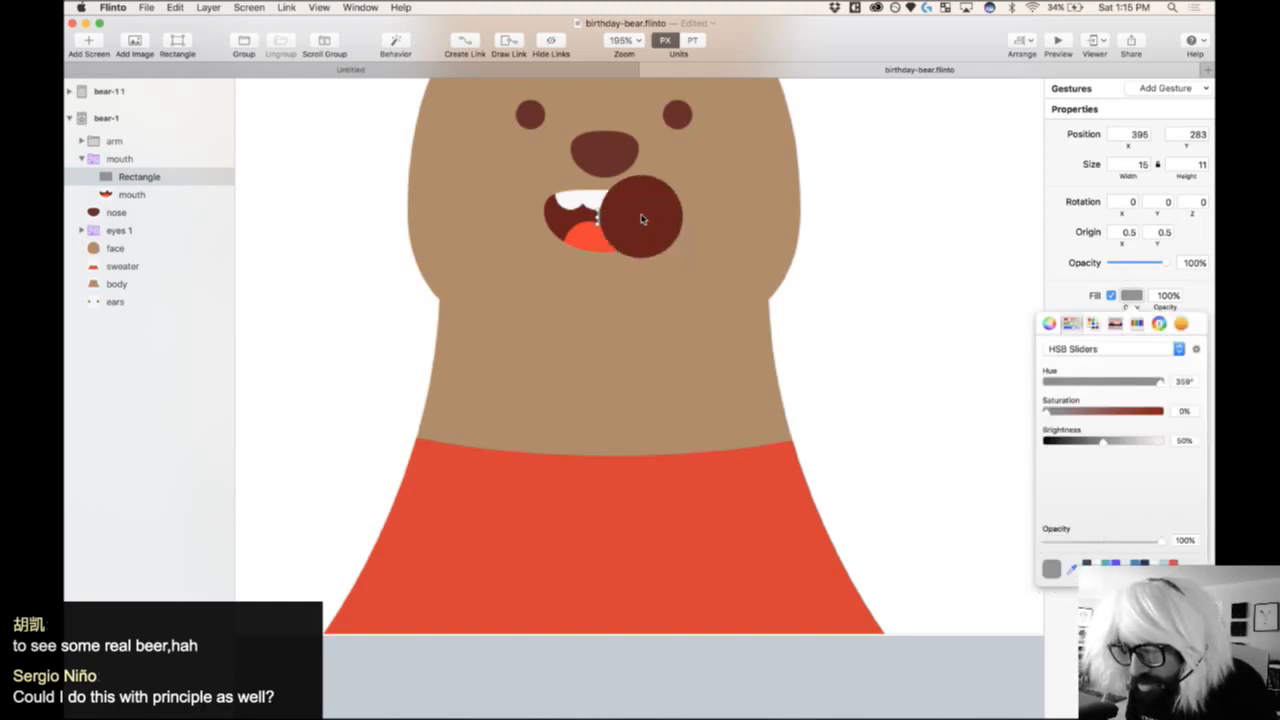
click(652, 222)
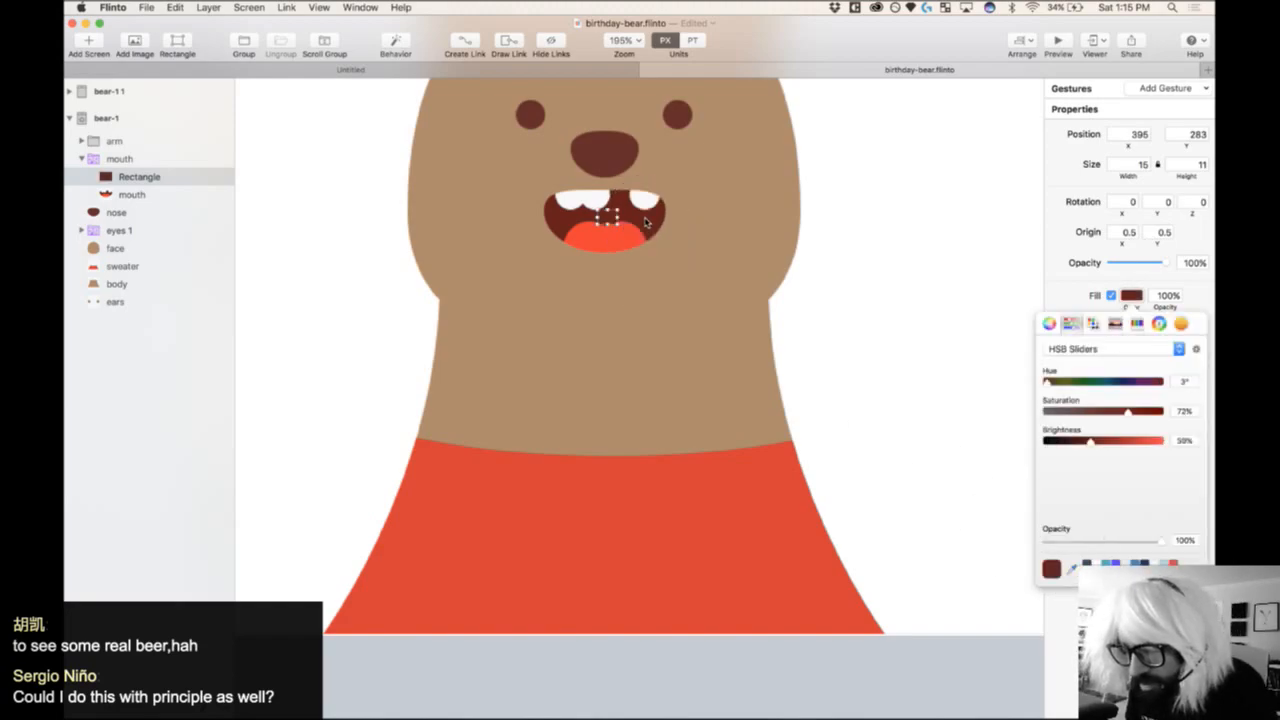
click(1076, 294)
drag(1118, 459, 1194, 459)
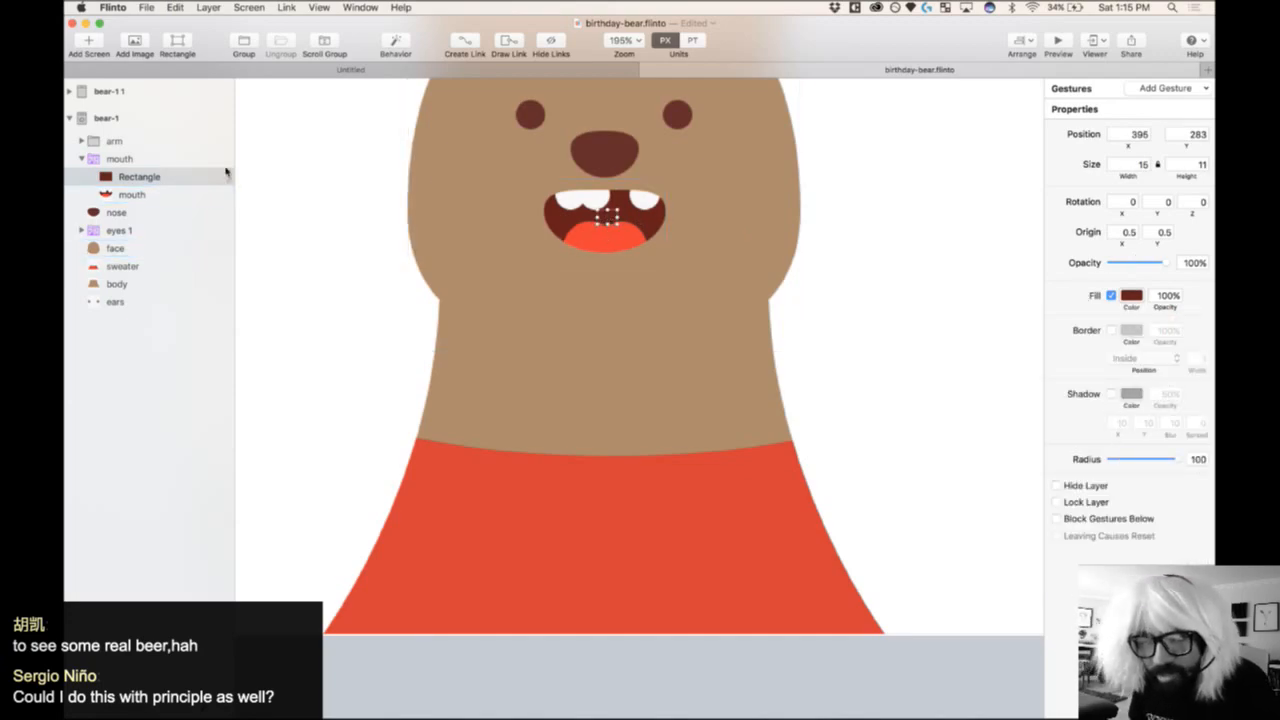
- In the mouth behavior's bye state, shrink the mouth layer to about 39 × 21 px around the rectangle, check both states, and save the behavior
click(155, 160)
click(1166, 179)
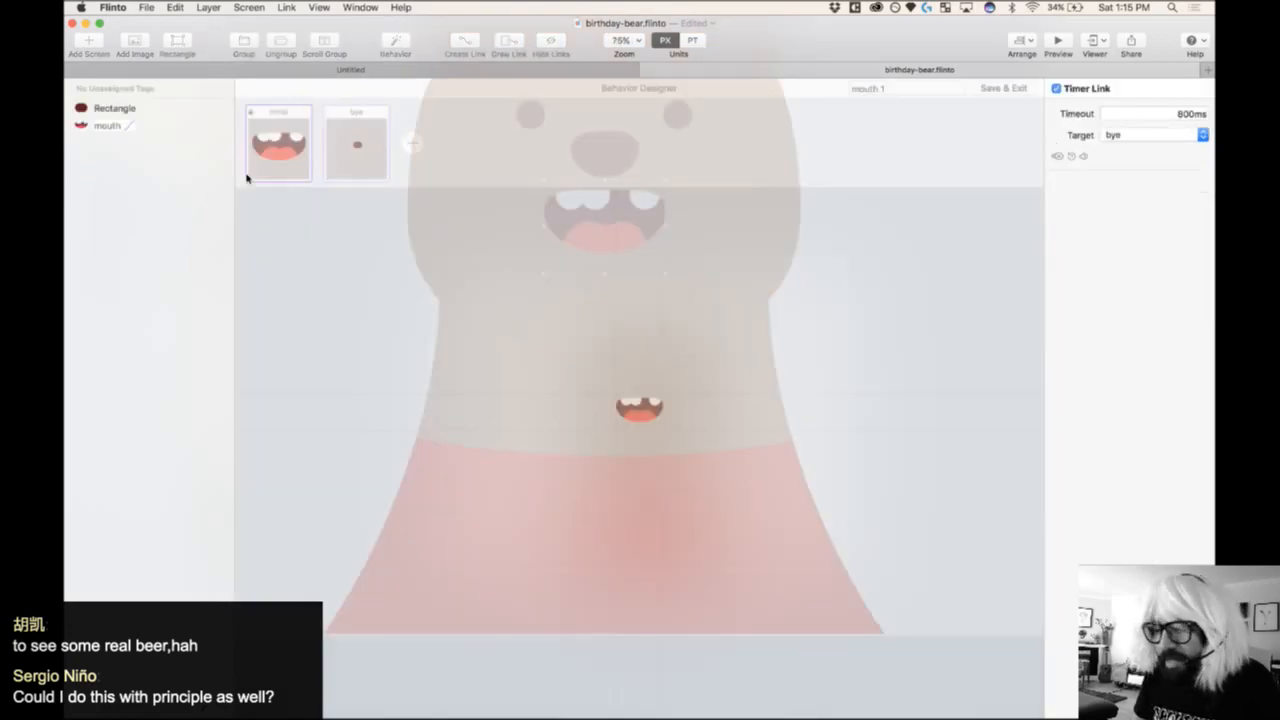
click(363, 146)
click(295, 153)
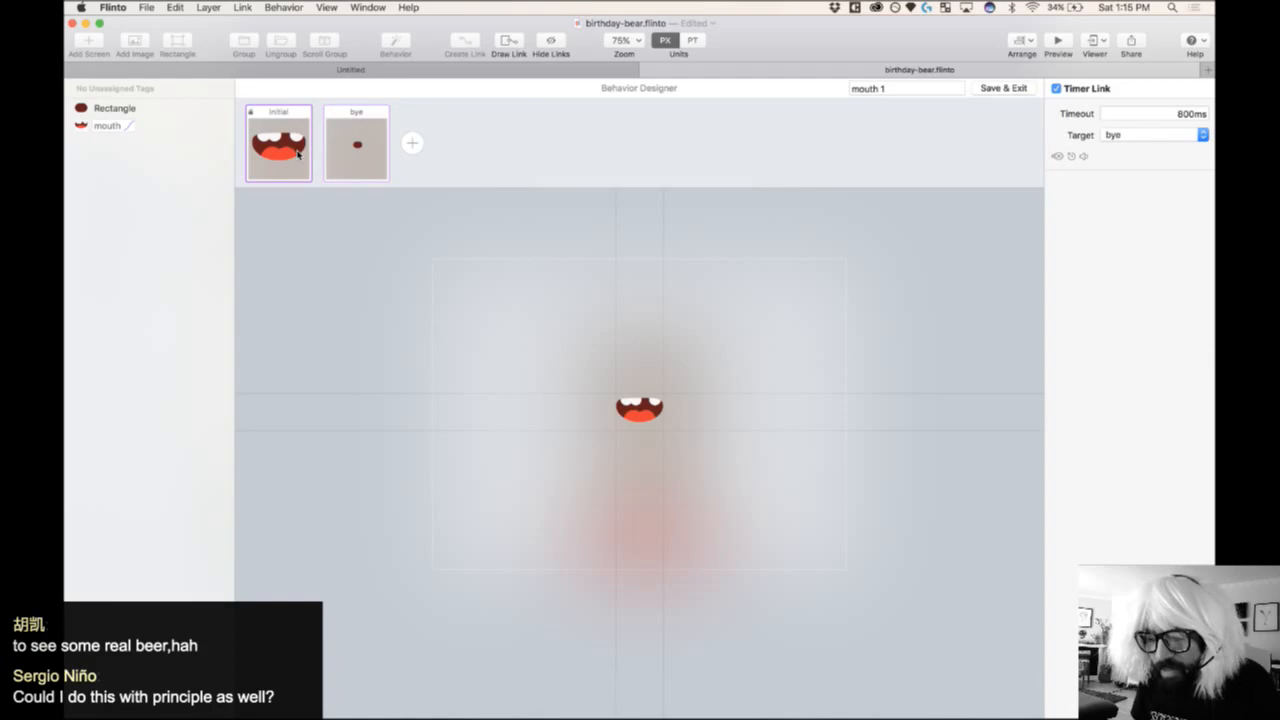
click(370, 157)
click(640, 408)
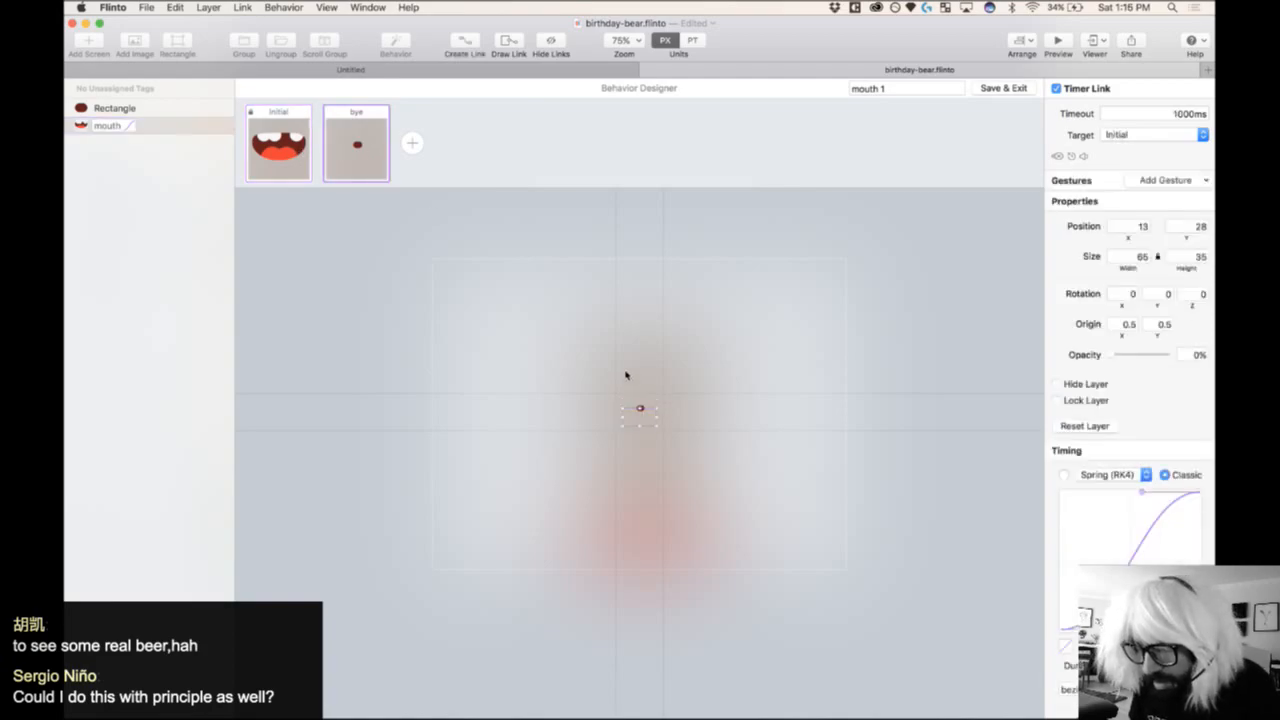
drag(674, 438, 691, 468)
drag(686, 404, 650, 362)
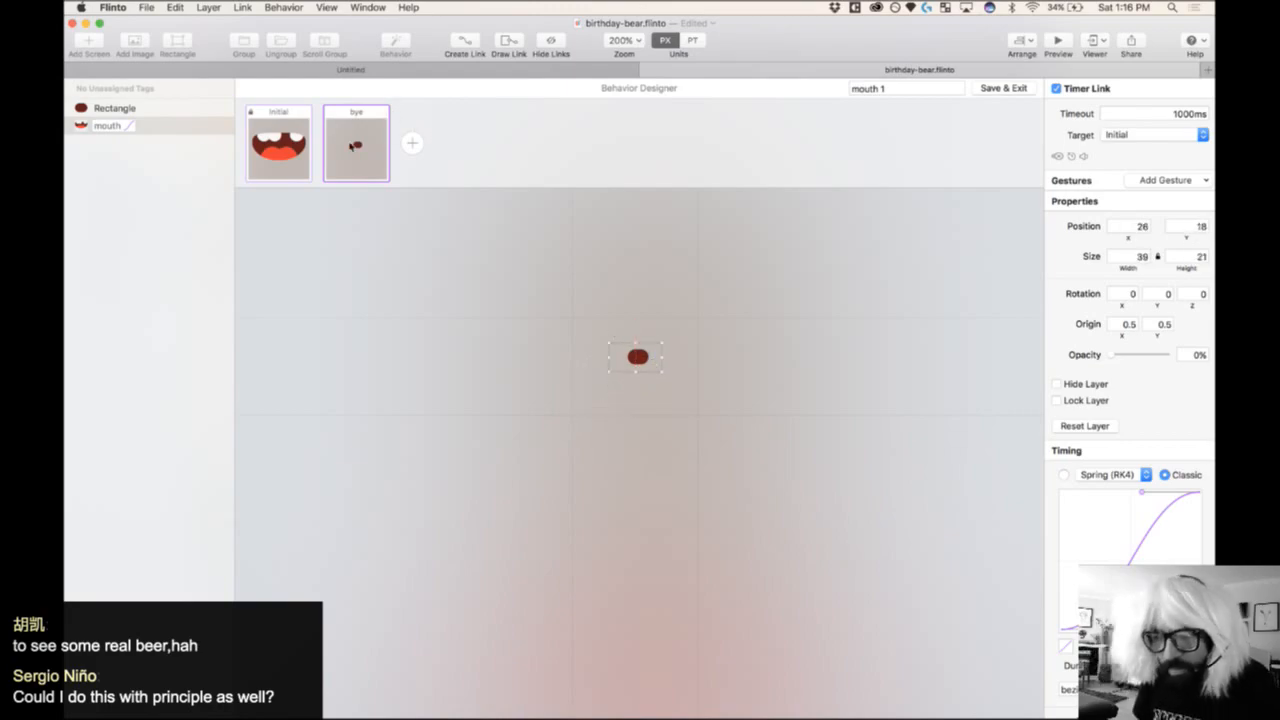
click(288, 143)
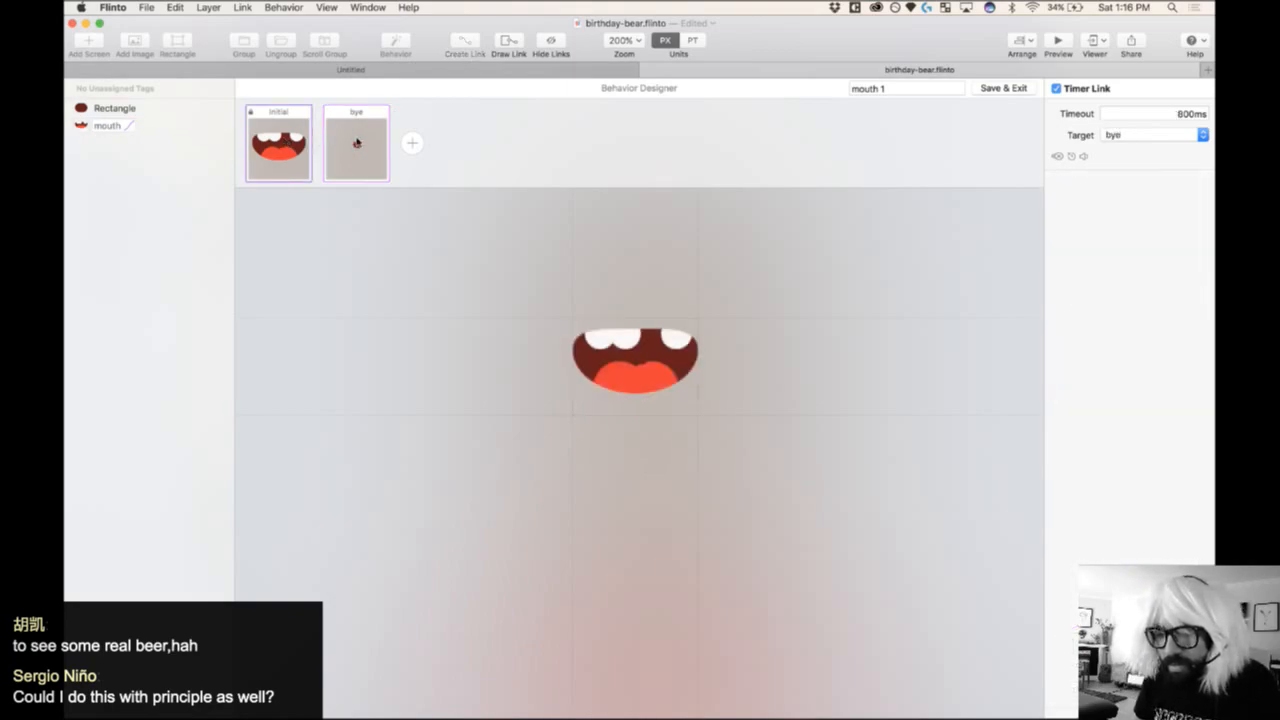
click(357, 143)
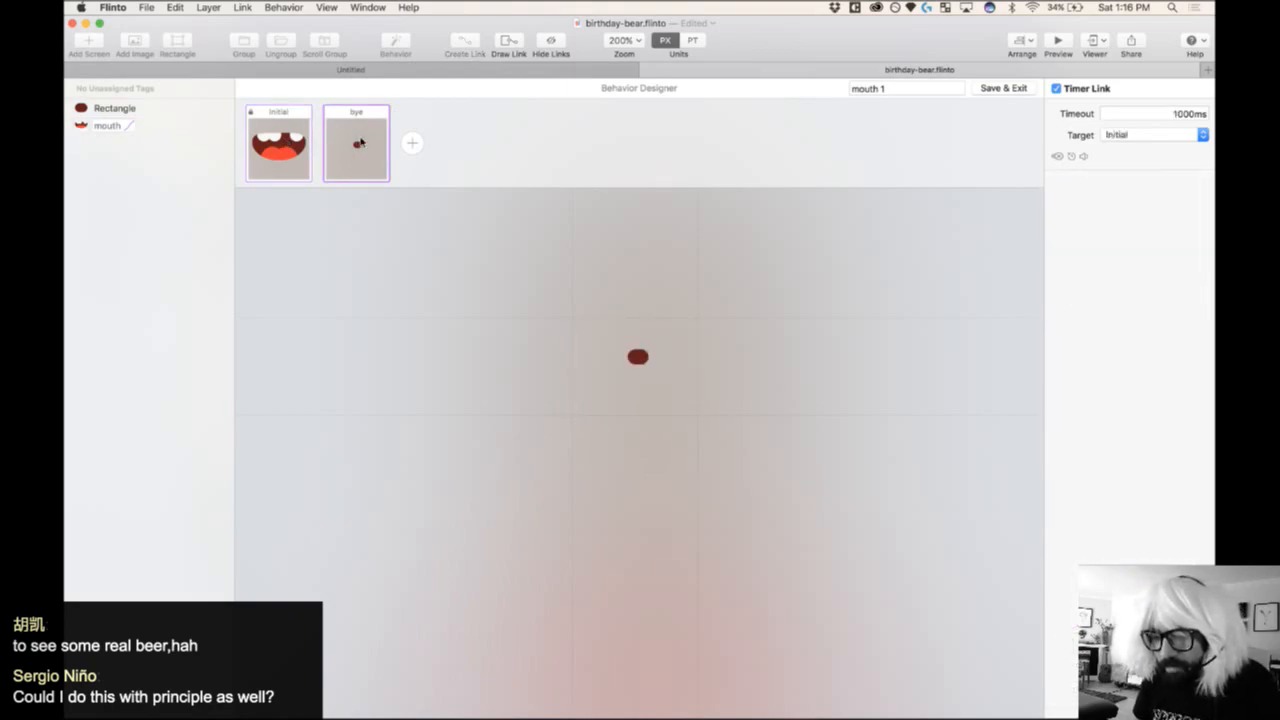
click(998, 92)
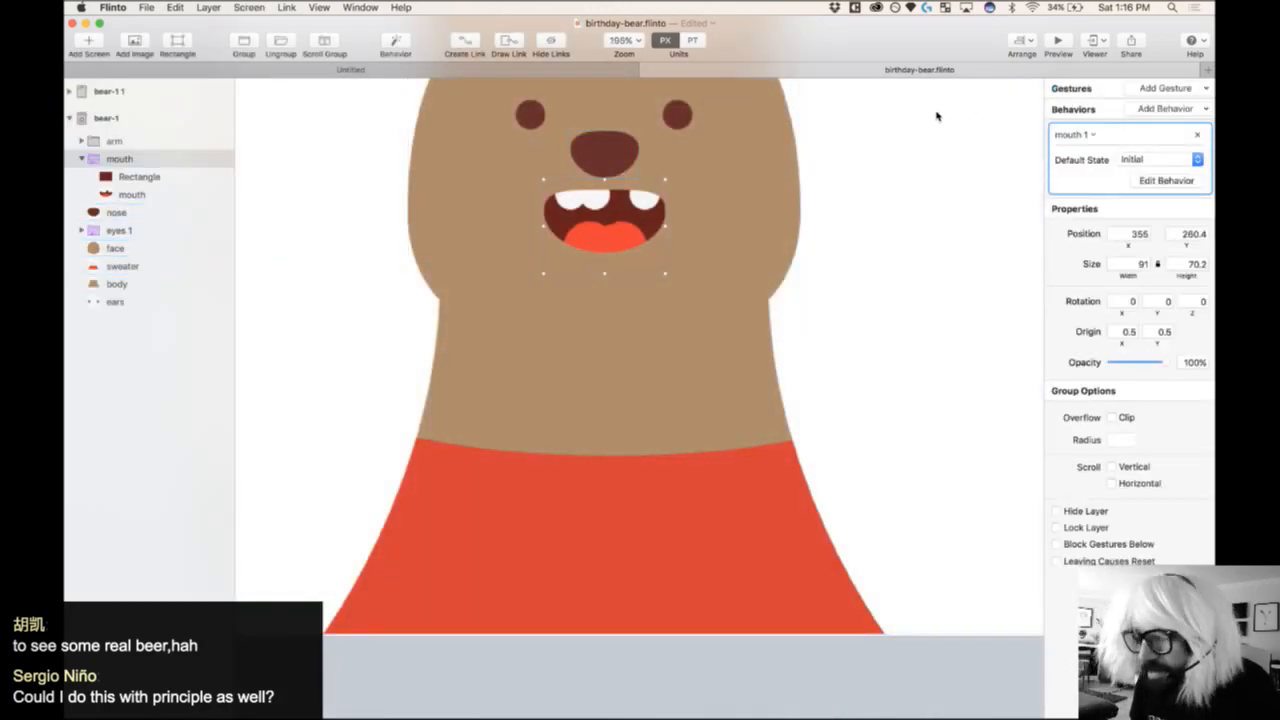
- Move the rectangle beneath the mouth layer in the mouth group and enlarge it to about 53 × 39 px
click(160, 180)
drag(160, 187, 157, 203)
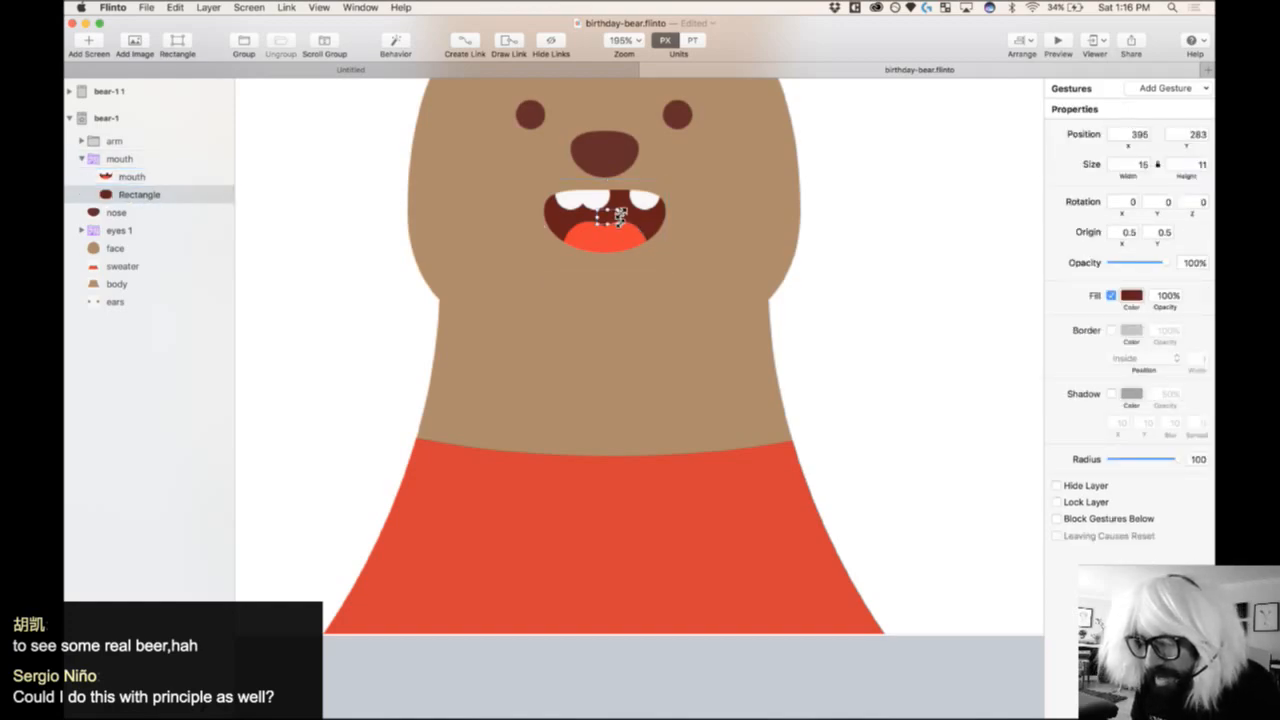
drag(618, 207, 643, 205)
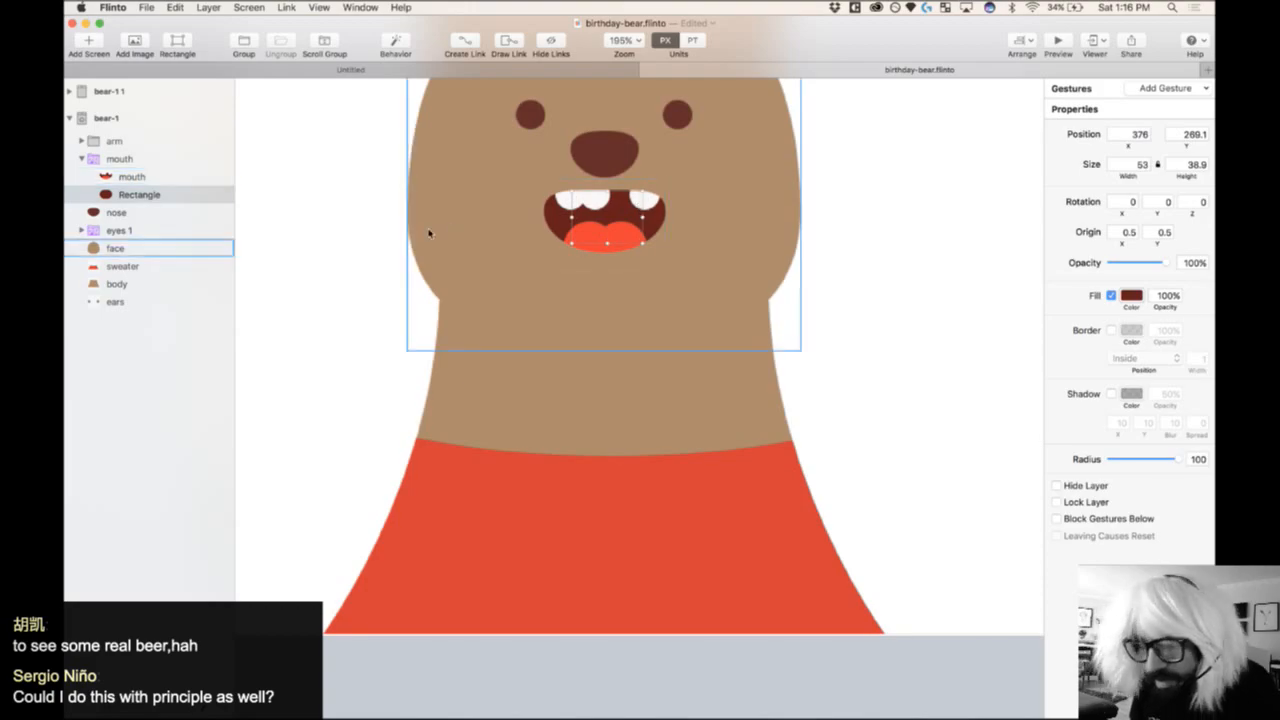
click(139, 161)
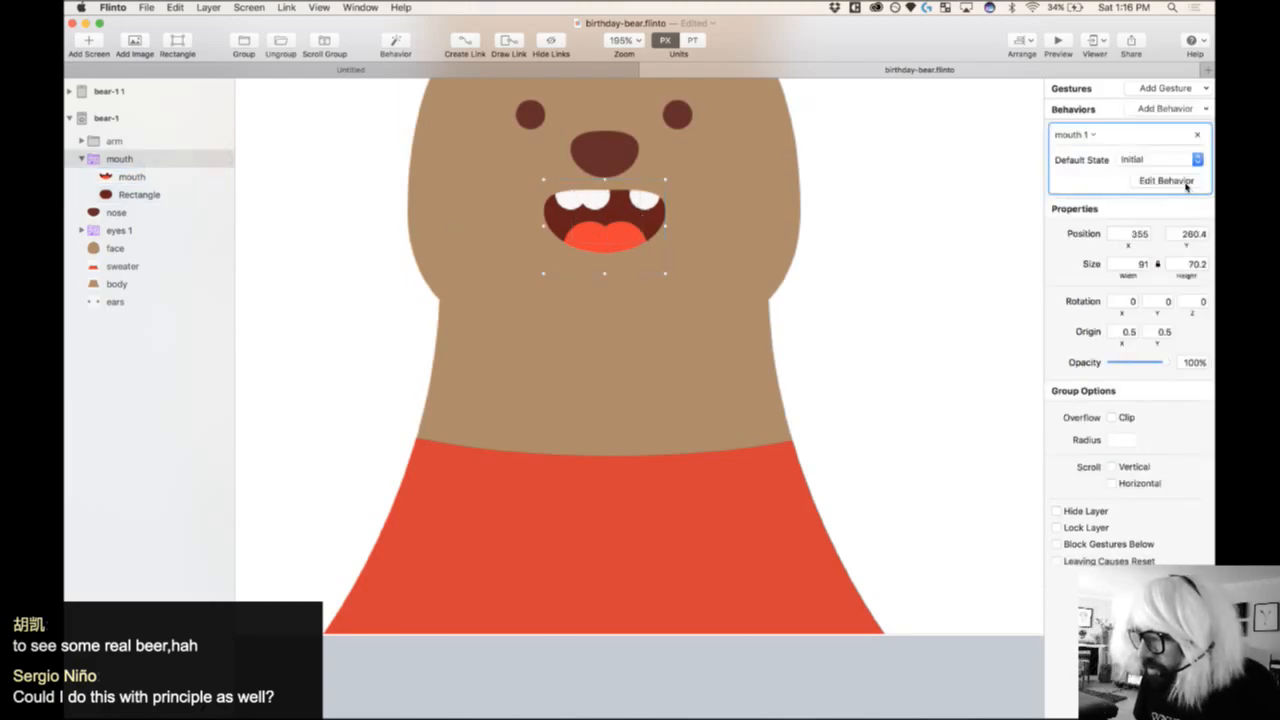
- In the mouth behavior's bye state, shrink the dark red rectangle to a small centered dot about 17 px high
click(1167, 181)
click(372, 170)
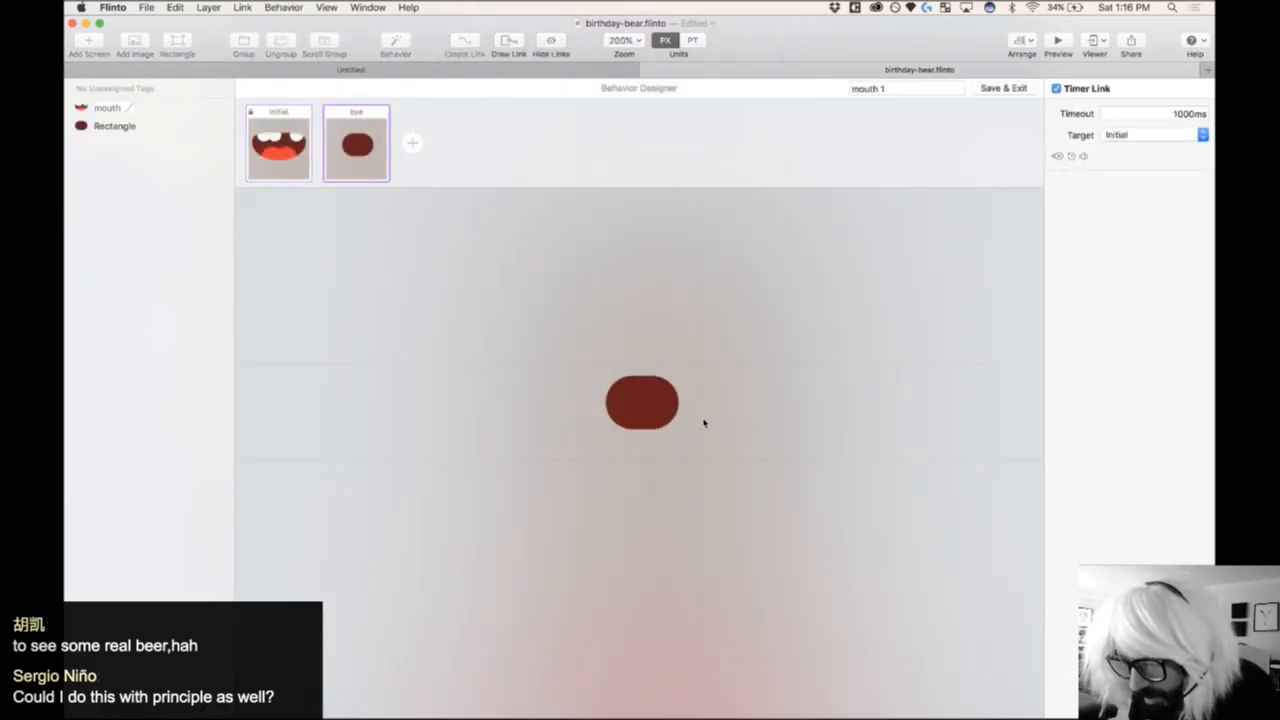
click(673, 393)
drag(679, 379, 647, 403)
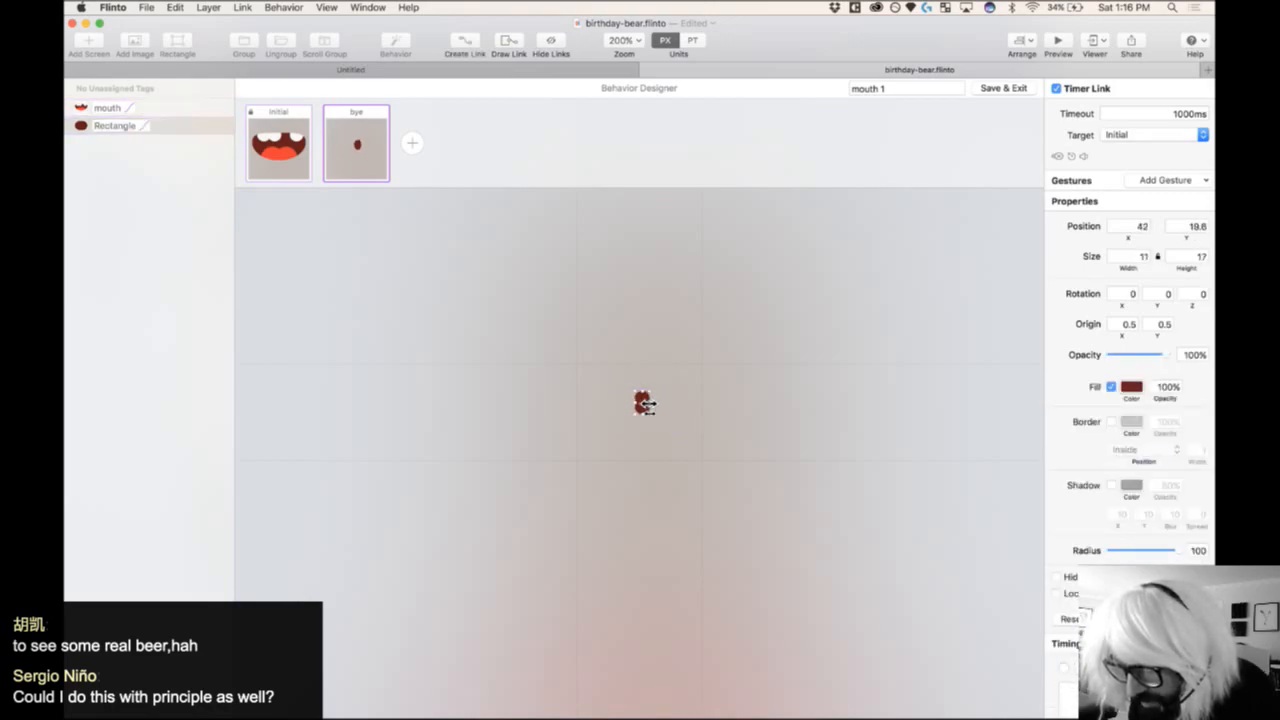
click(648, 398)
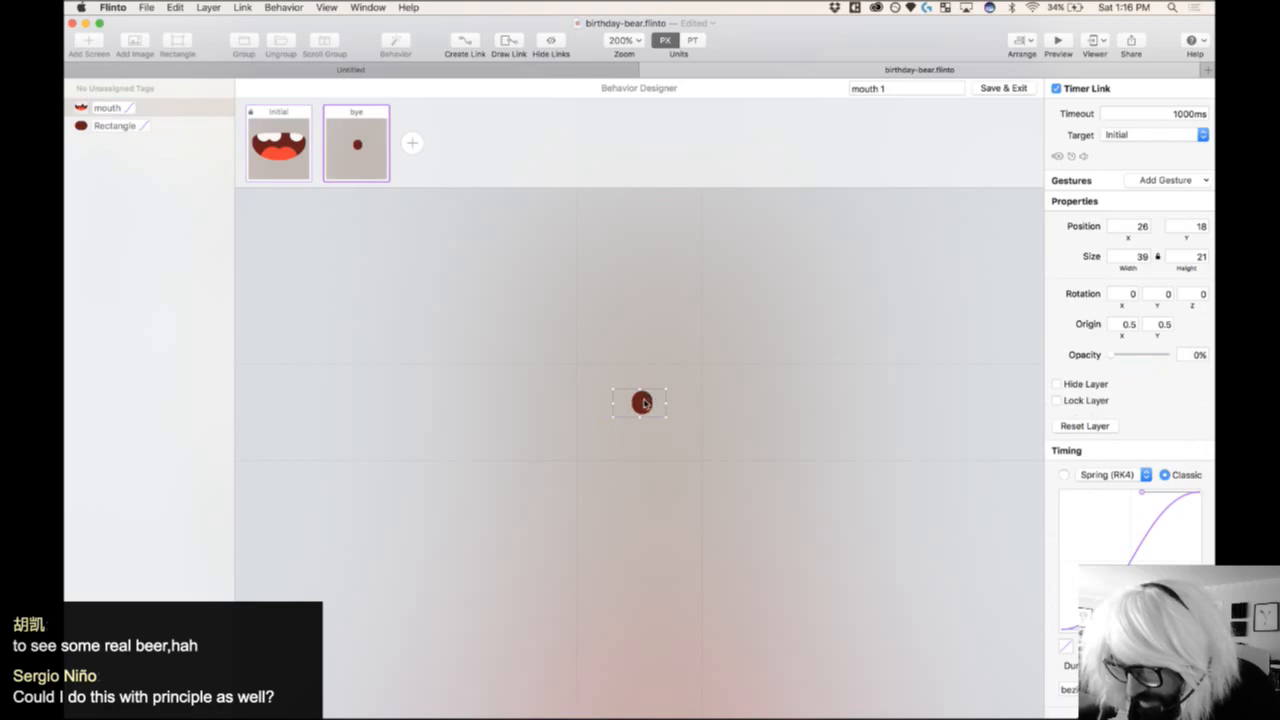
click(634, 465)
- Preview the mouth animation from the bye and Initial states, and save the mouth behavior
click(1059, 44)
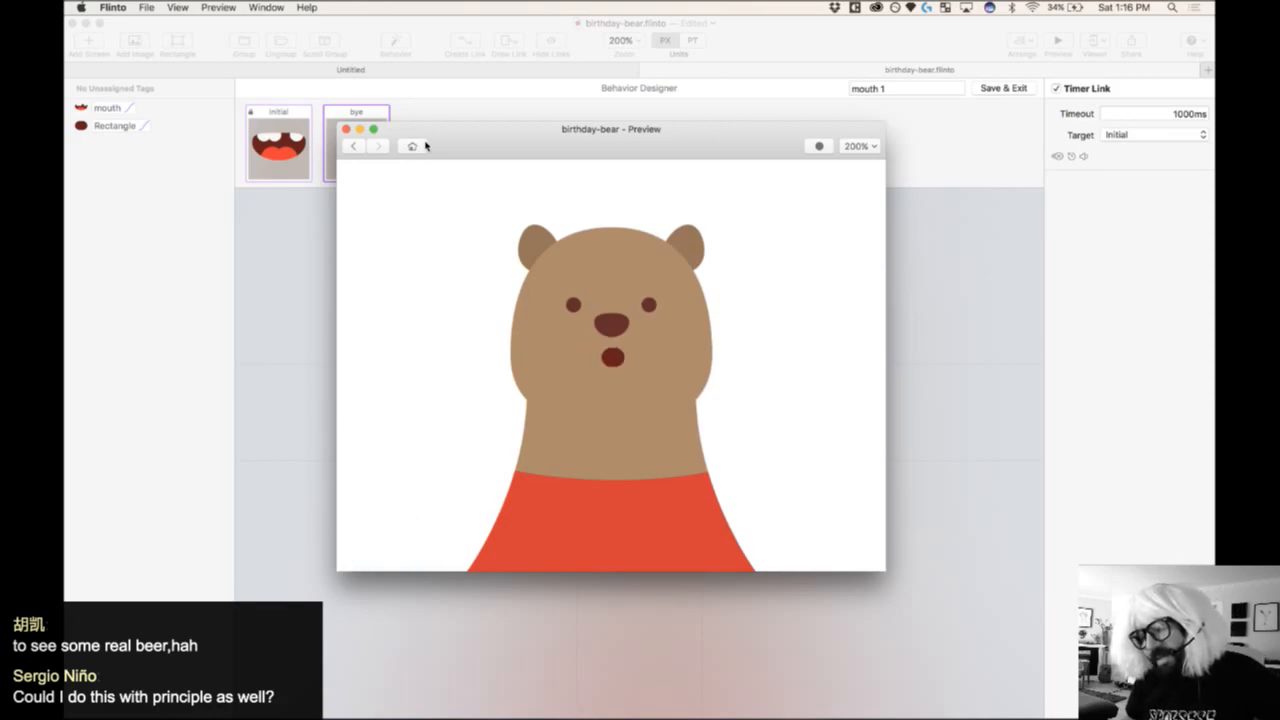
click(346, 130)
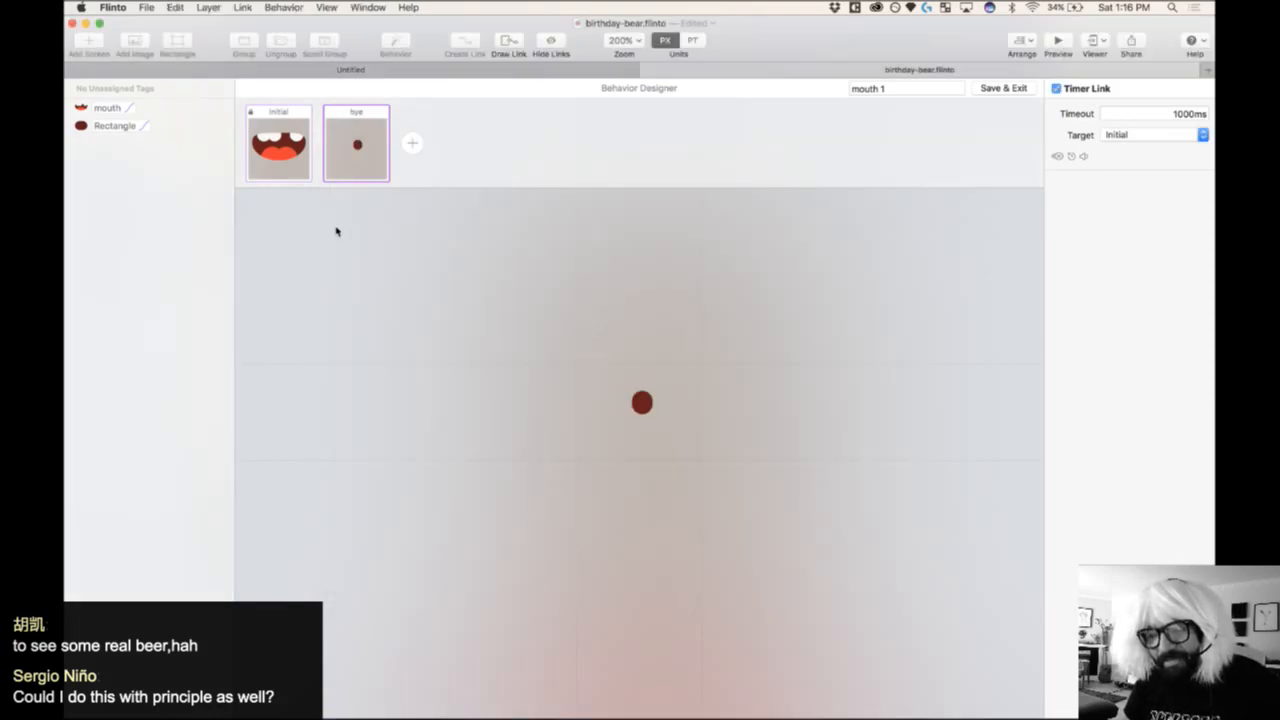
click(284, 148)
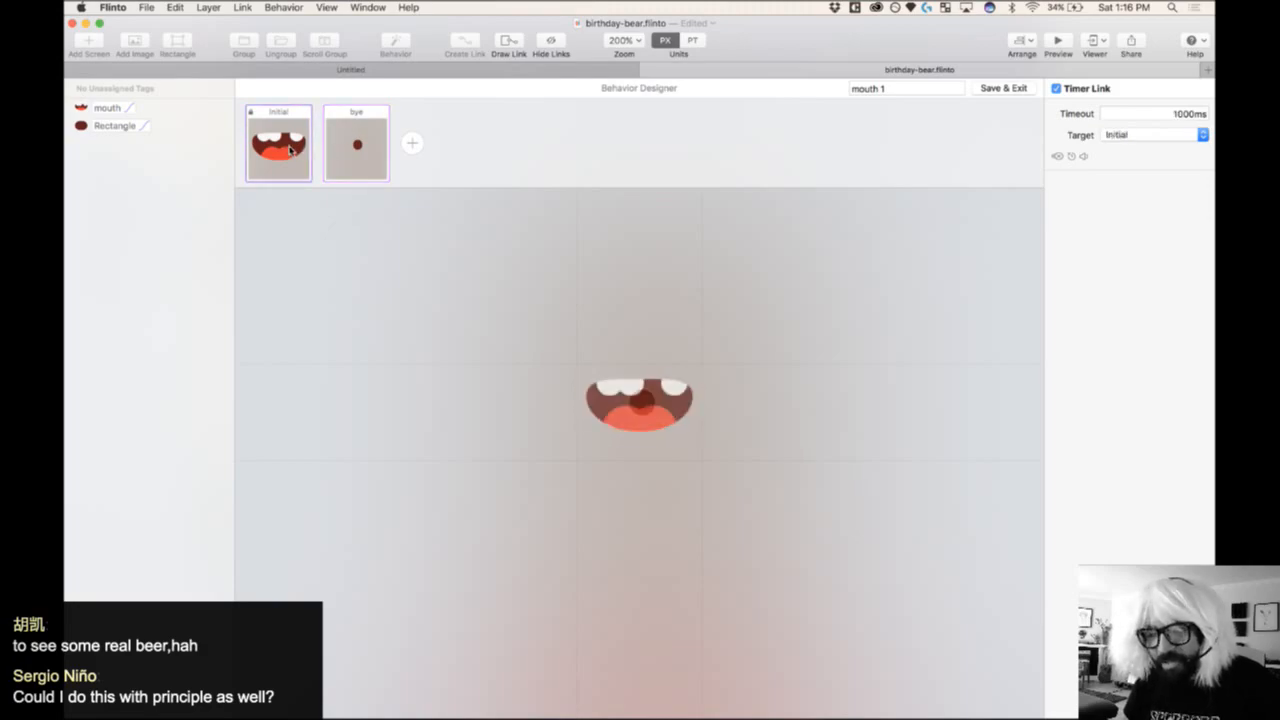
click(1058, 42)
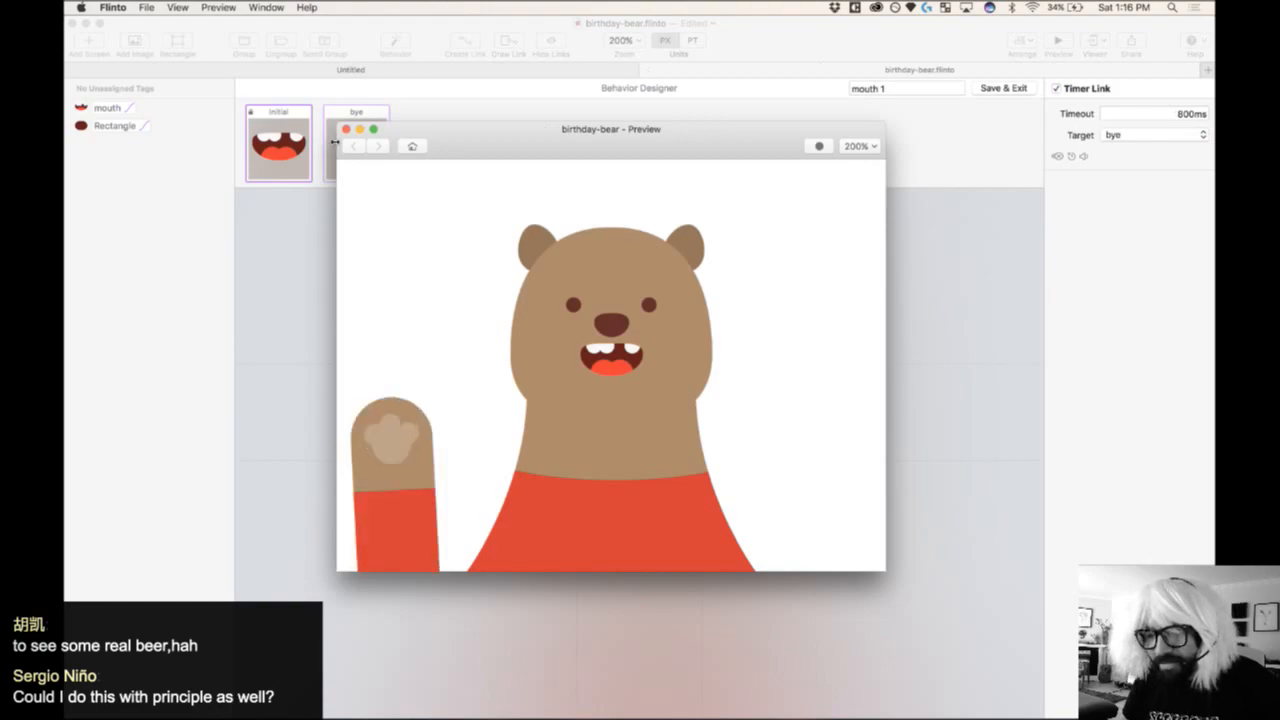
click(347, 131)
click(1056, 42)
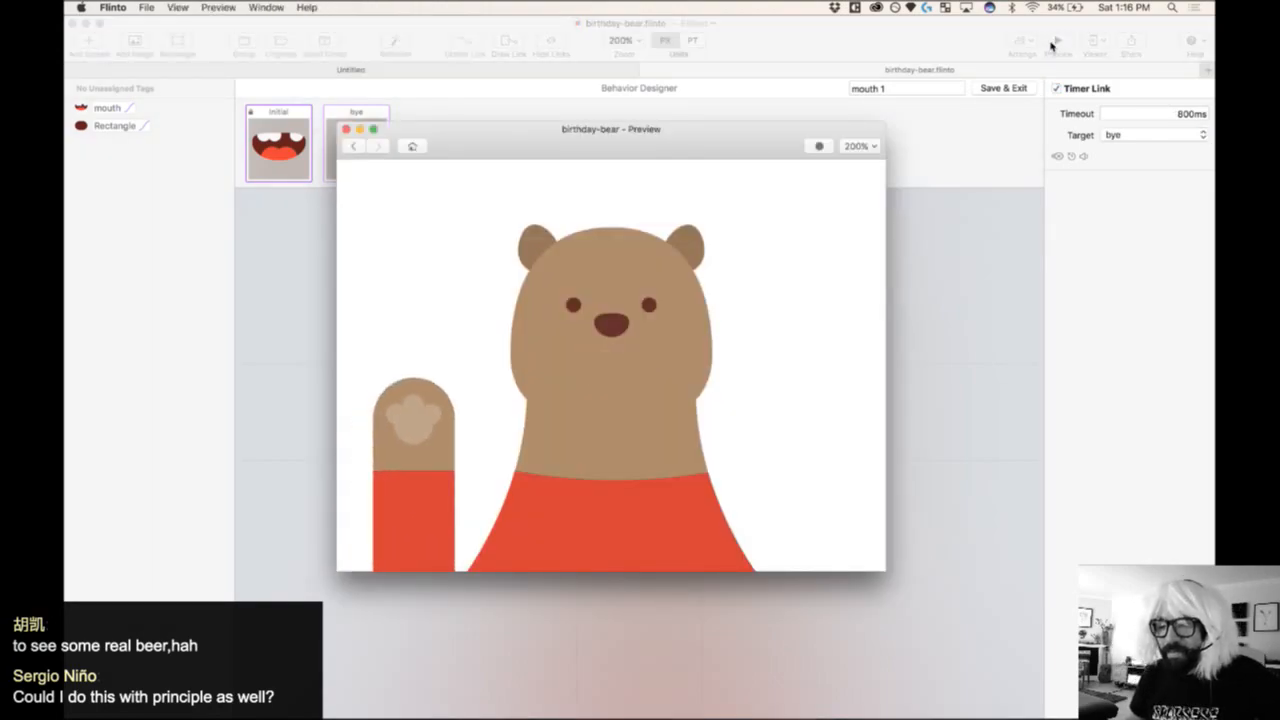
click(346, 129)
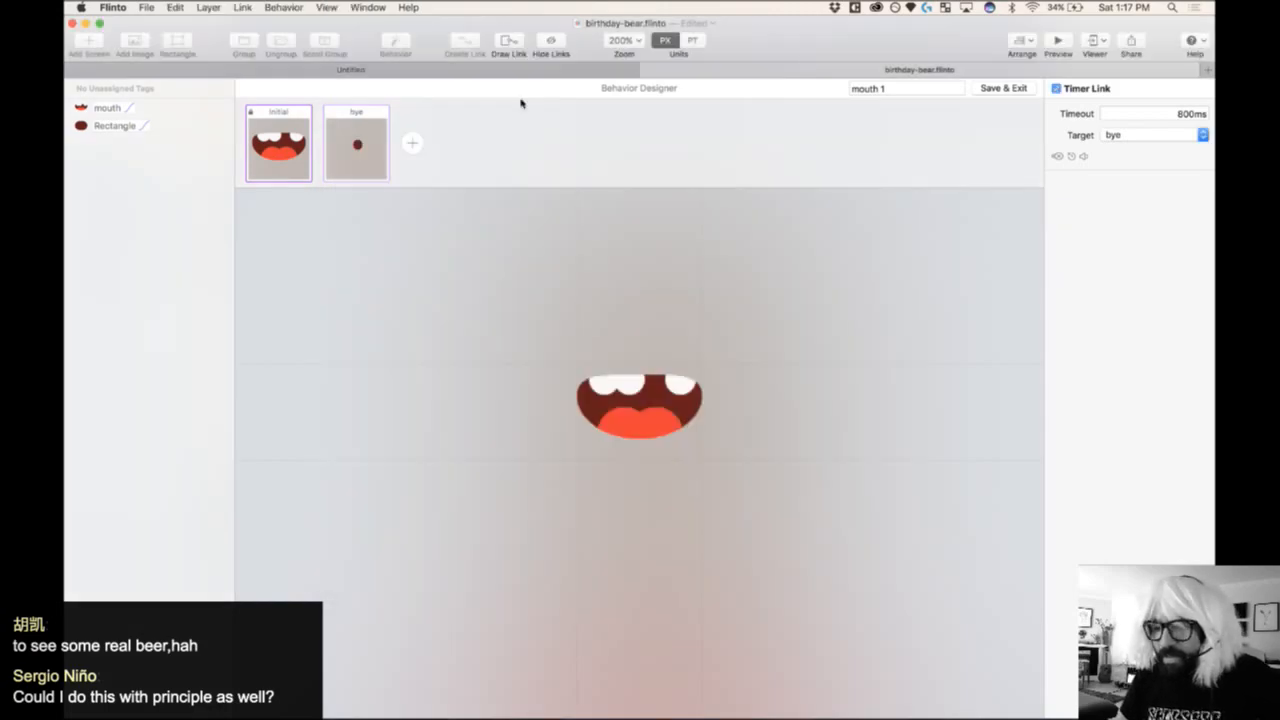
click(1003, 89)
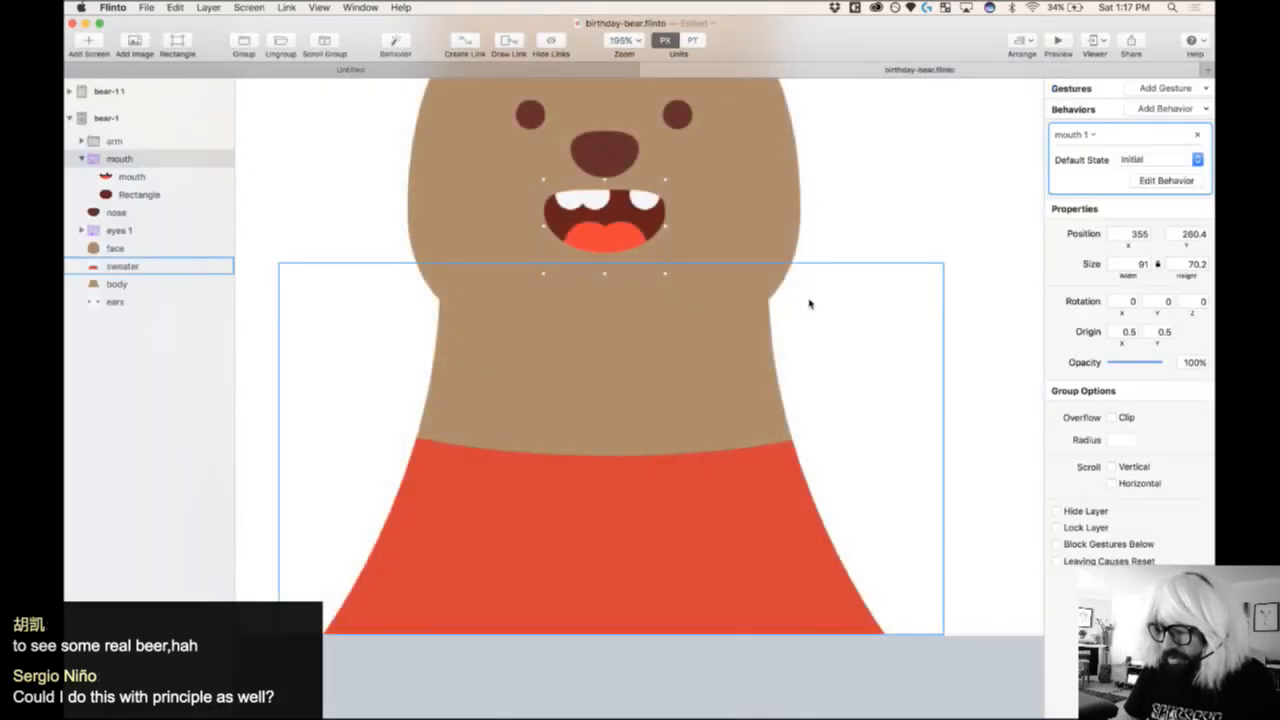
- Inspect the bye state of the mouth behavior on the bear-1 1 screen and leave the behavior
key(super+minus)
key(super+minus)
click(777, 460)
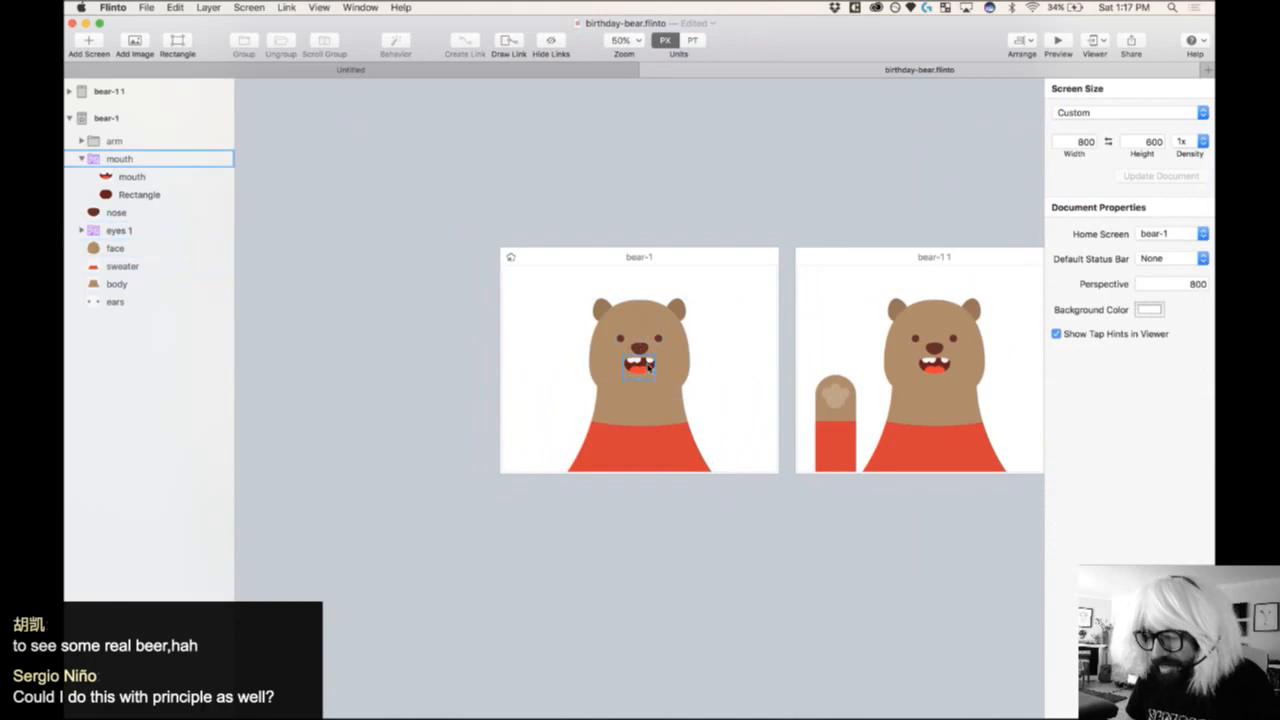
click(648, 366)
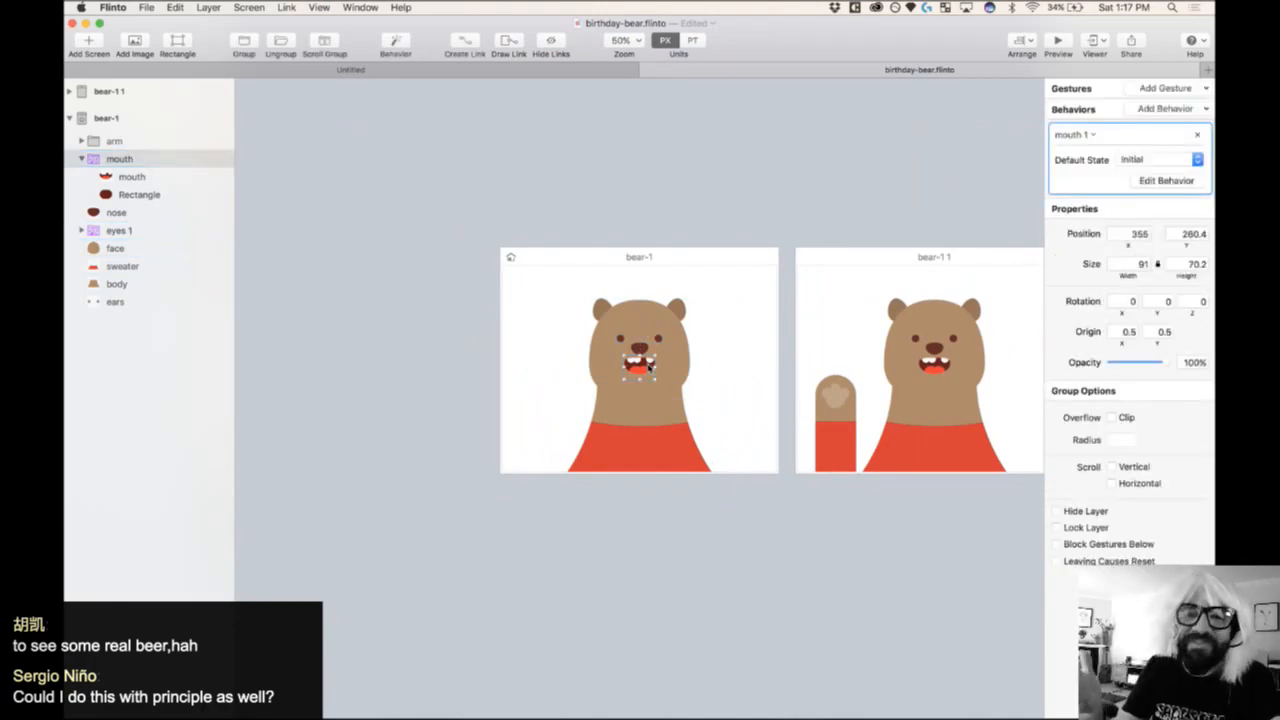
drag(488, 233, 932, 498)
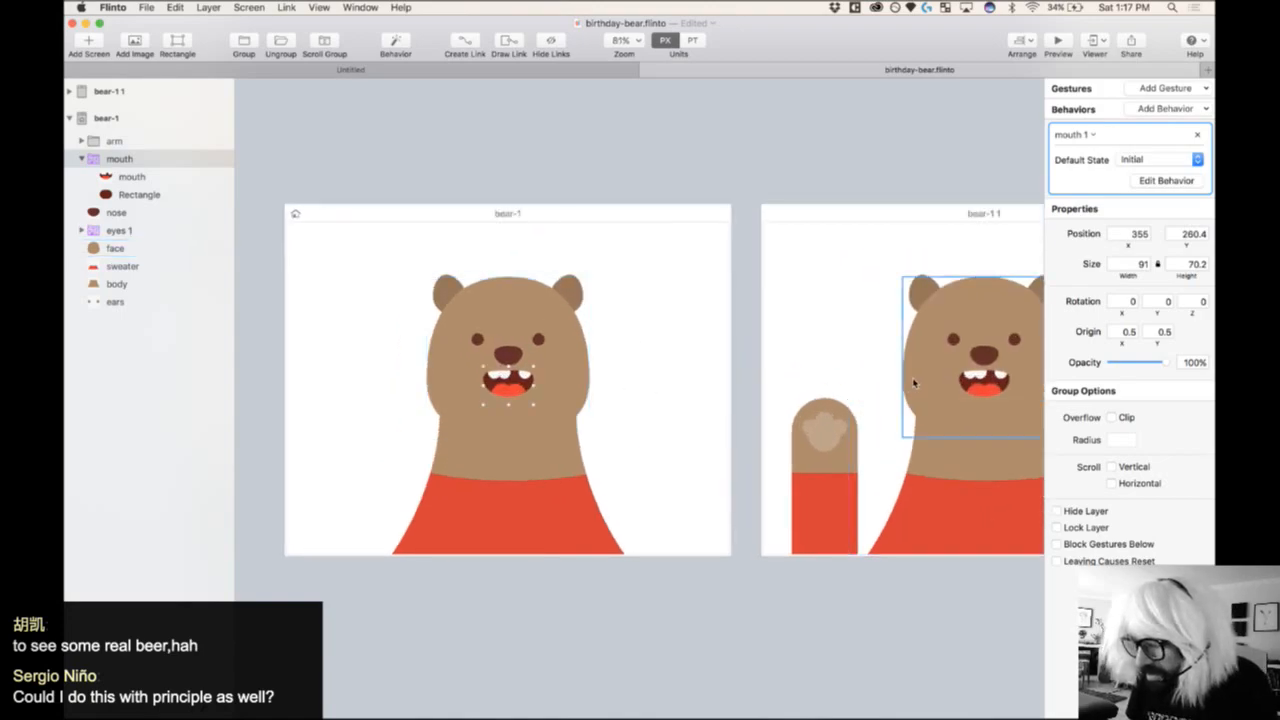
click(1185, 185)
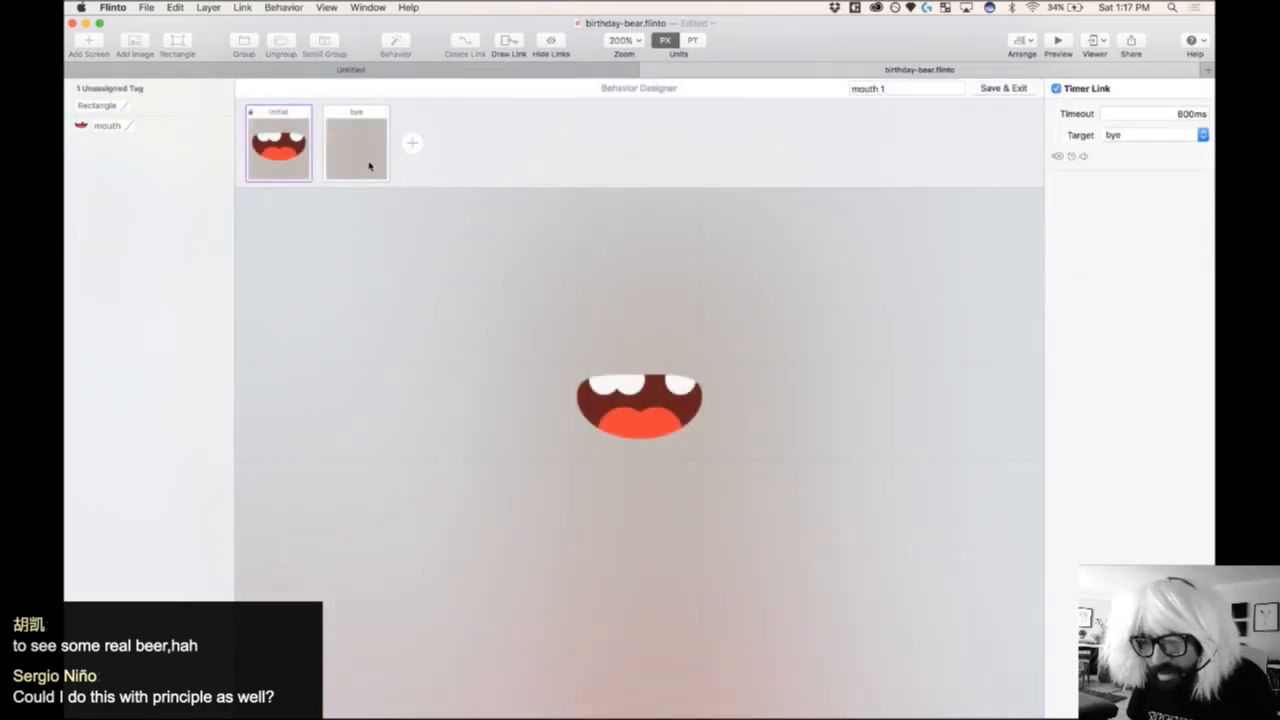
click(370, 166)
click(1004, 89)
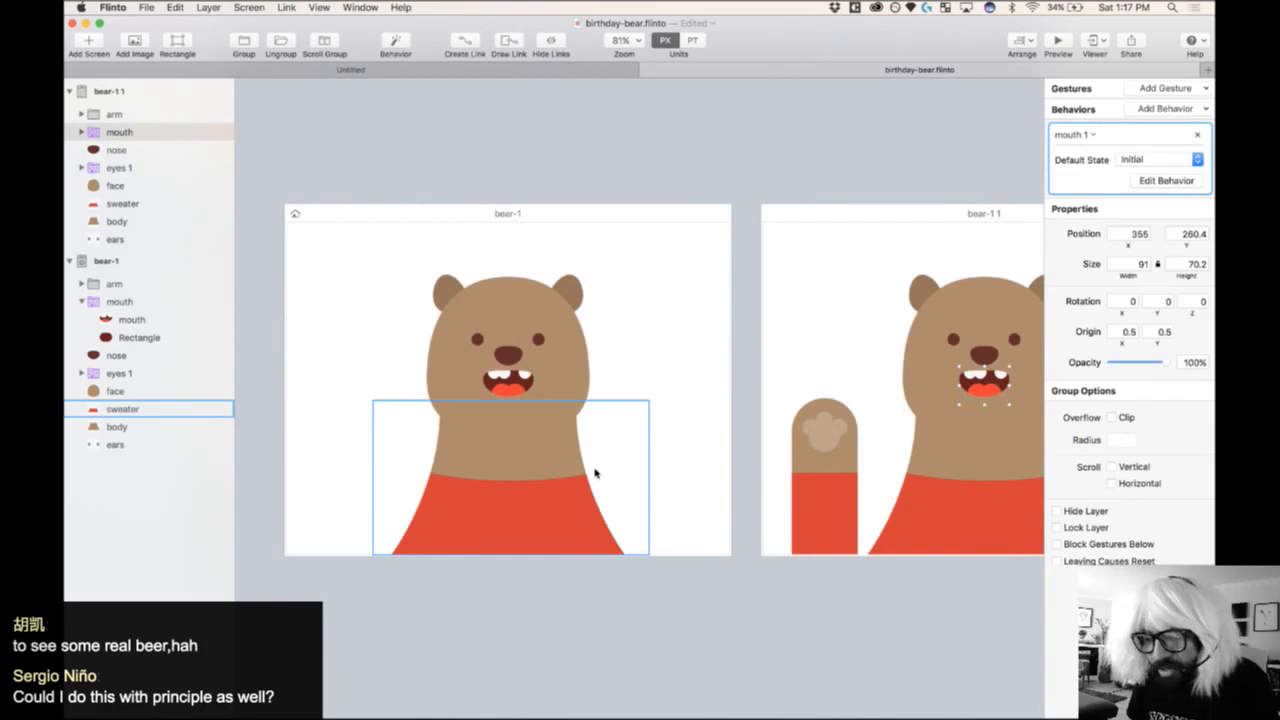
- Copy the mouth group from the bear-1 screen and delete the mouth group on bear-1 1
key(super+c)
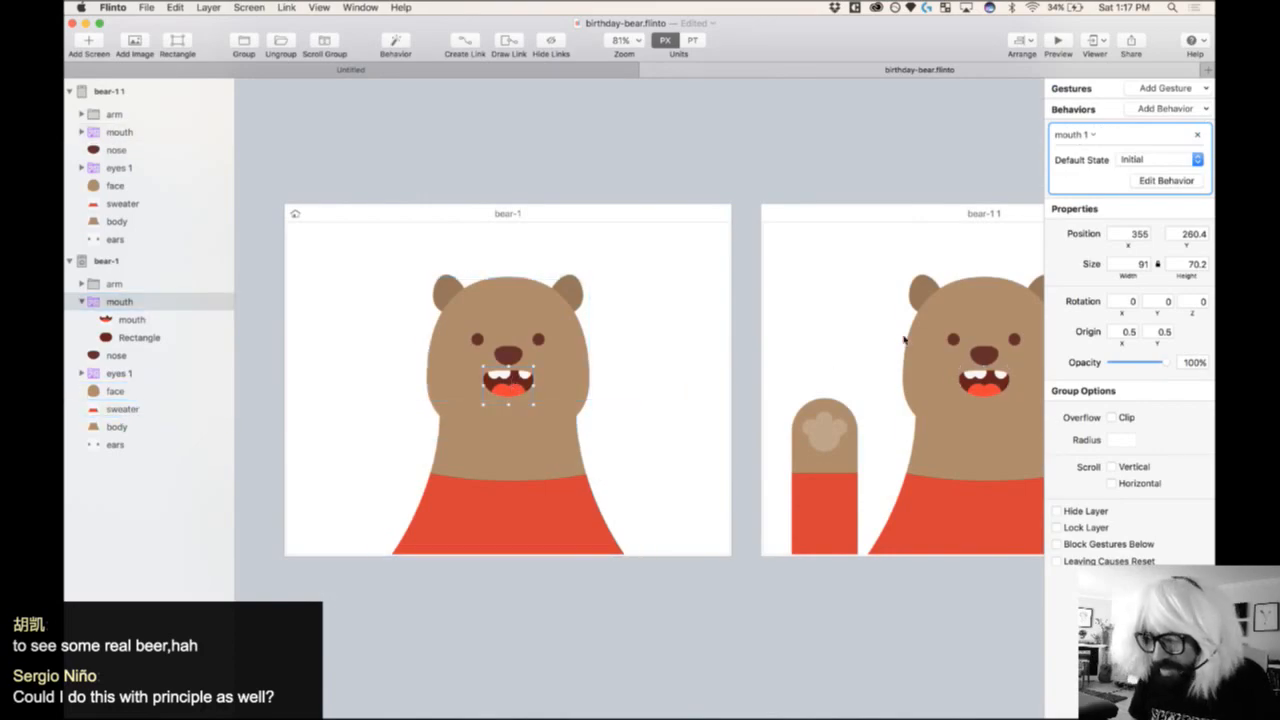
click(981, 386)
key(Delete)
- Paste the copied mouth group onto the bear-1 1 screen's face and delete the extra mouth screen
key(super+v)
click(639, 360)
drag(639, 362, 994, 386)
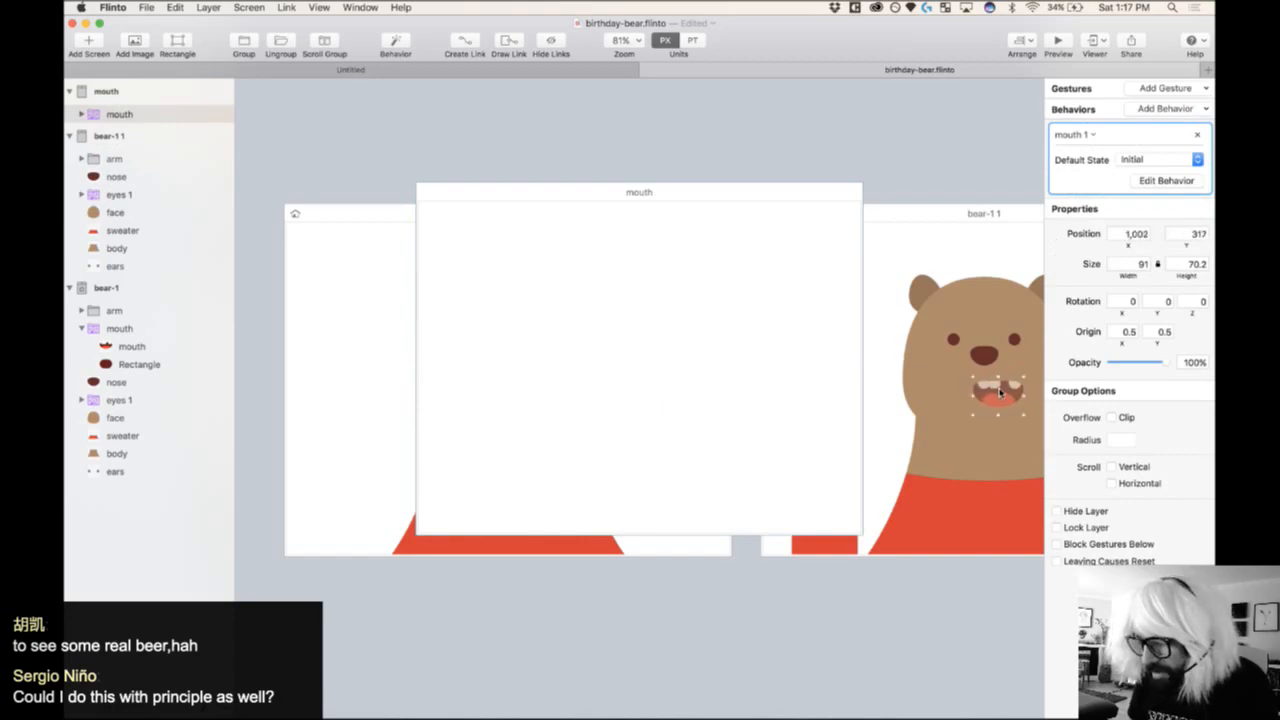
key(super+z)
key(super+x)
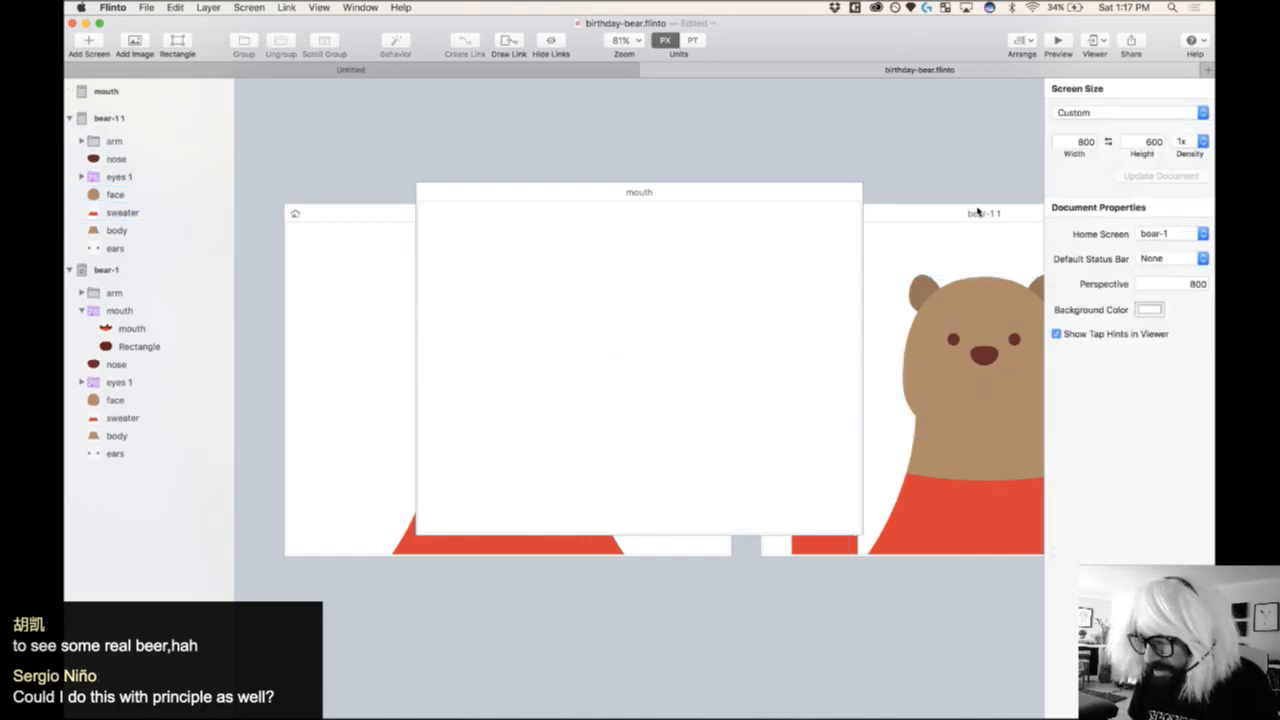
click(977, 213)
key(super+v)
click(641, 192)
key(BackSpace)
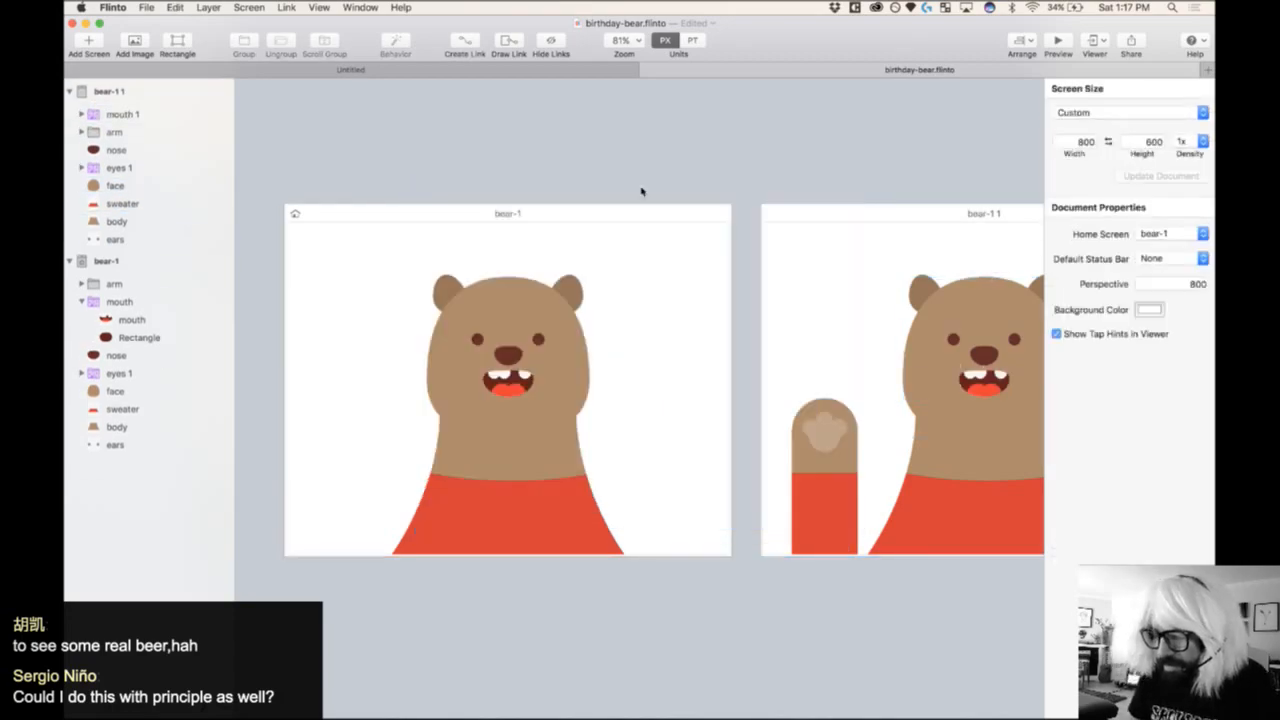
- Preview the prototype to check the mouth across both bear screens
scroll(696, 167, right, 5)
click(1059, 41)
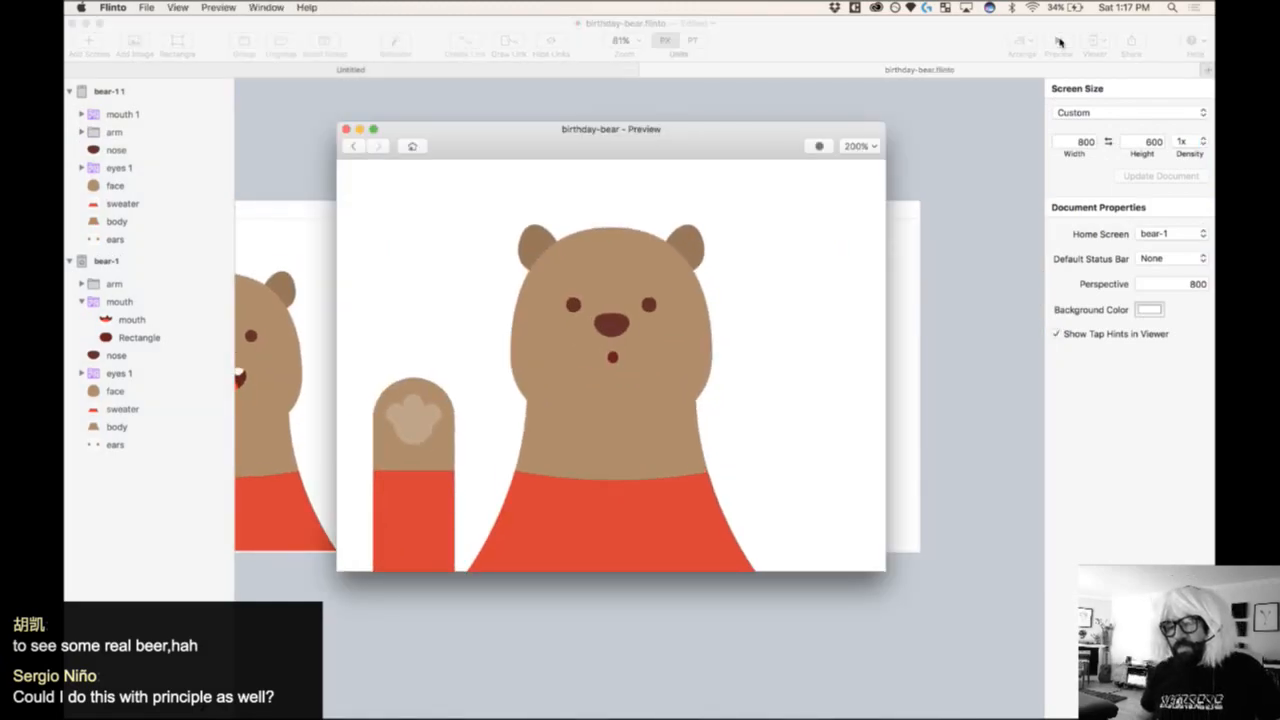
click(346, 129)
- In the bear-1 → bear-1 1 transition, connect the start screen's mouth group with the end screen's mouth 1 group
click(535, 237)
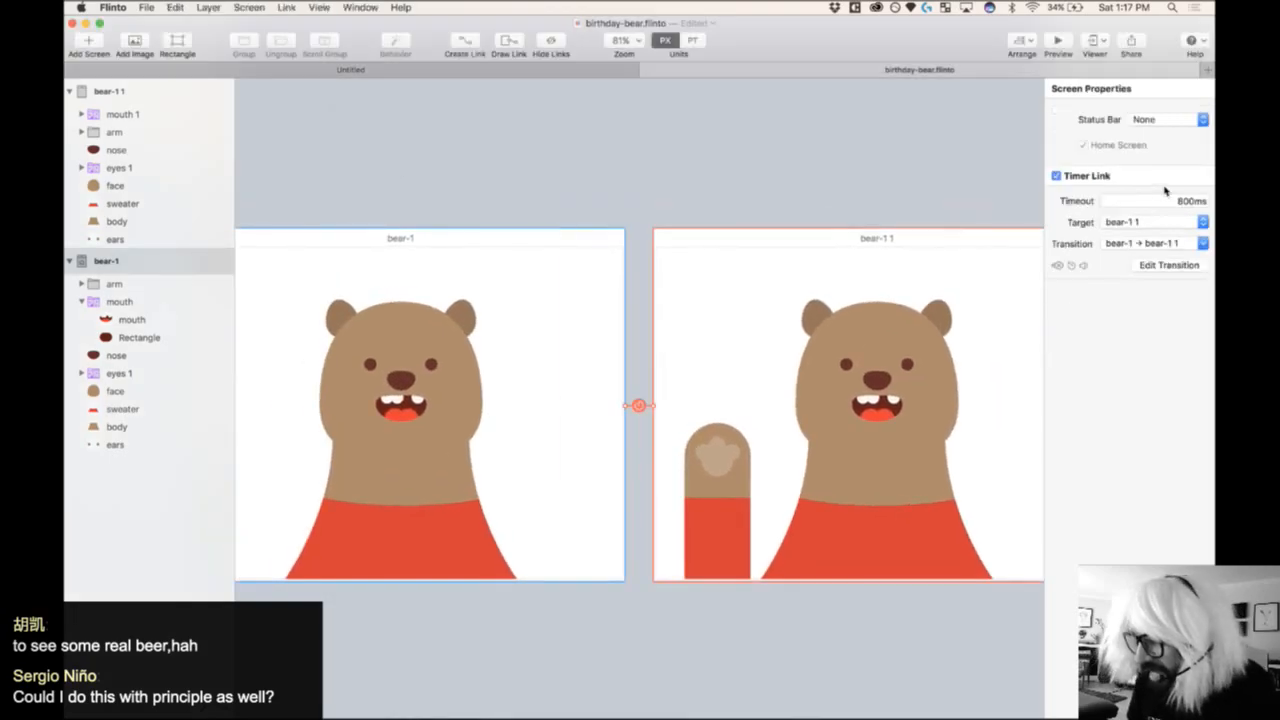
click(1169, 265)
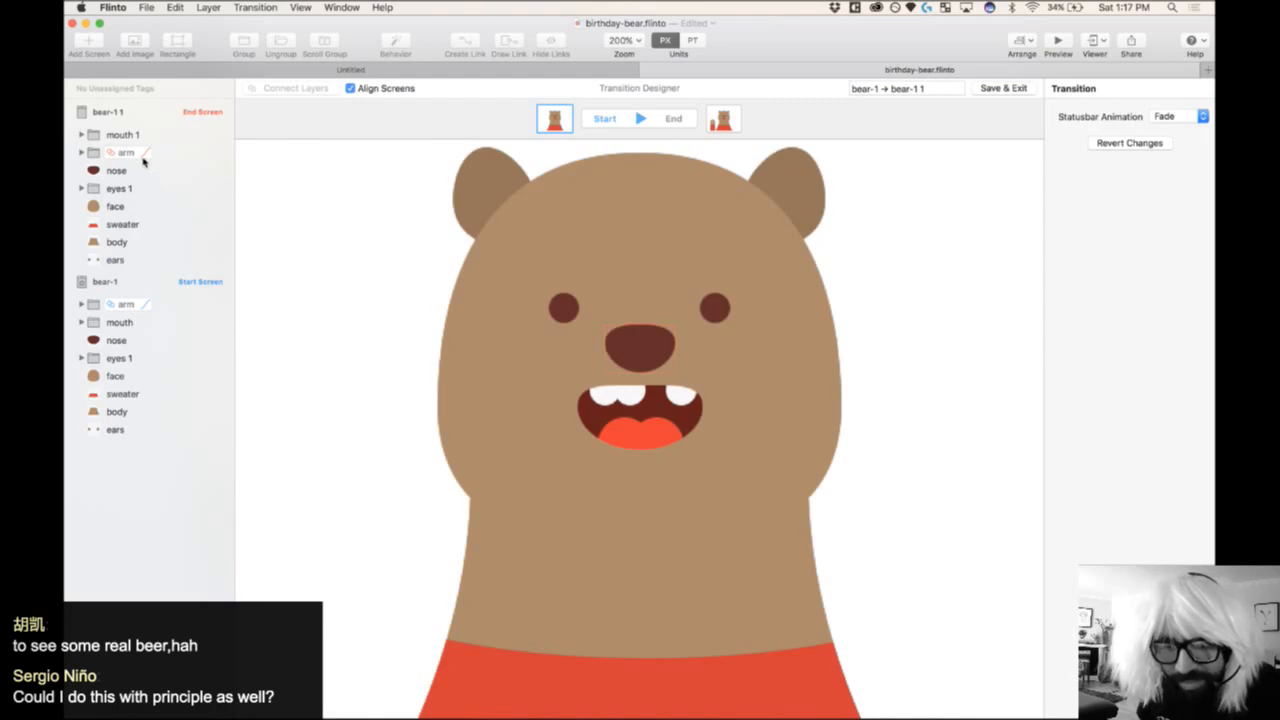
click(140, 323)
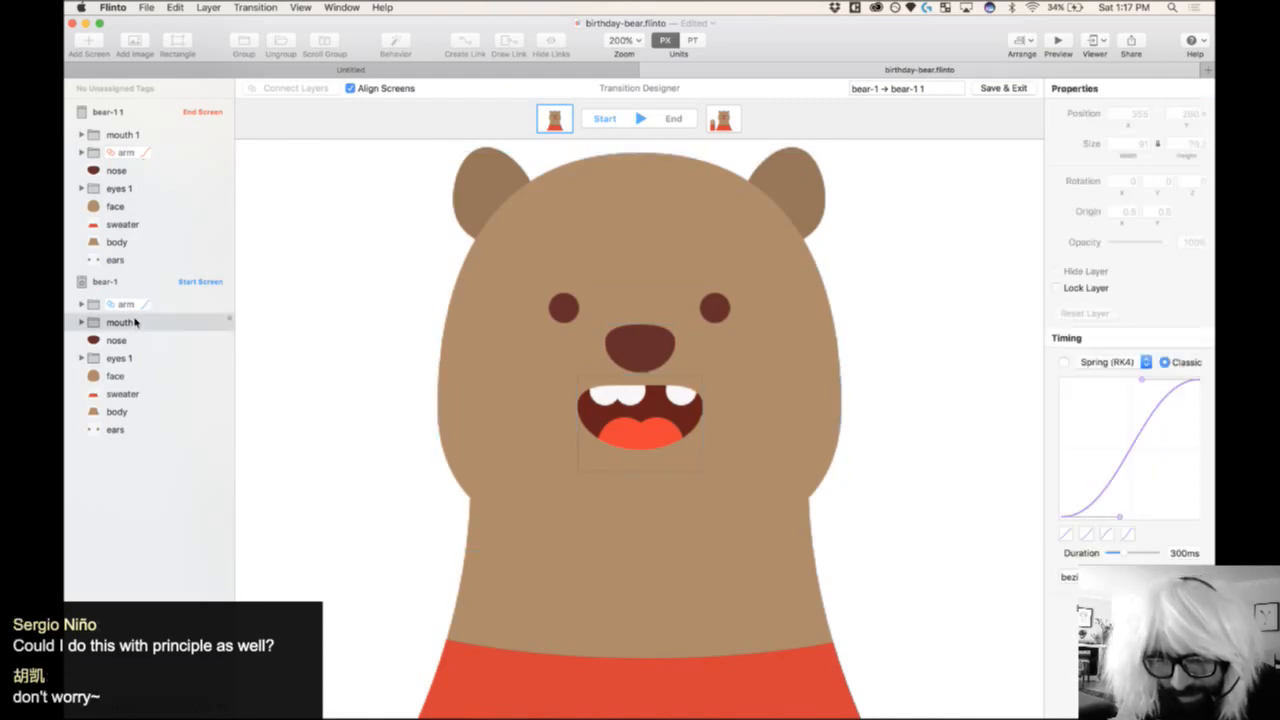
click(150, 135)
click(295, 88)
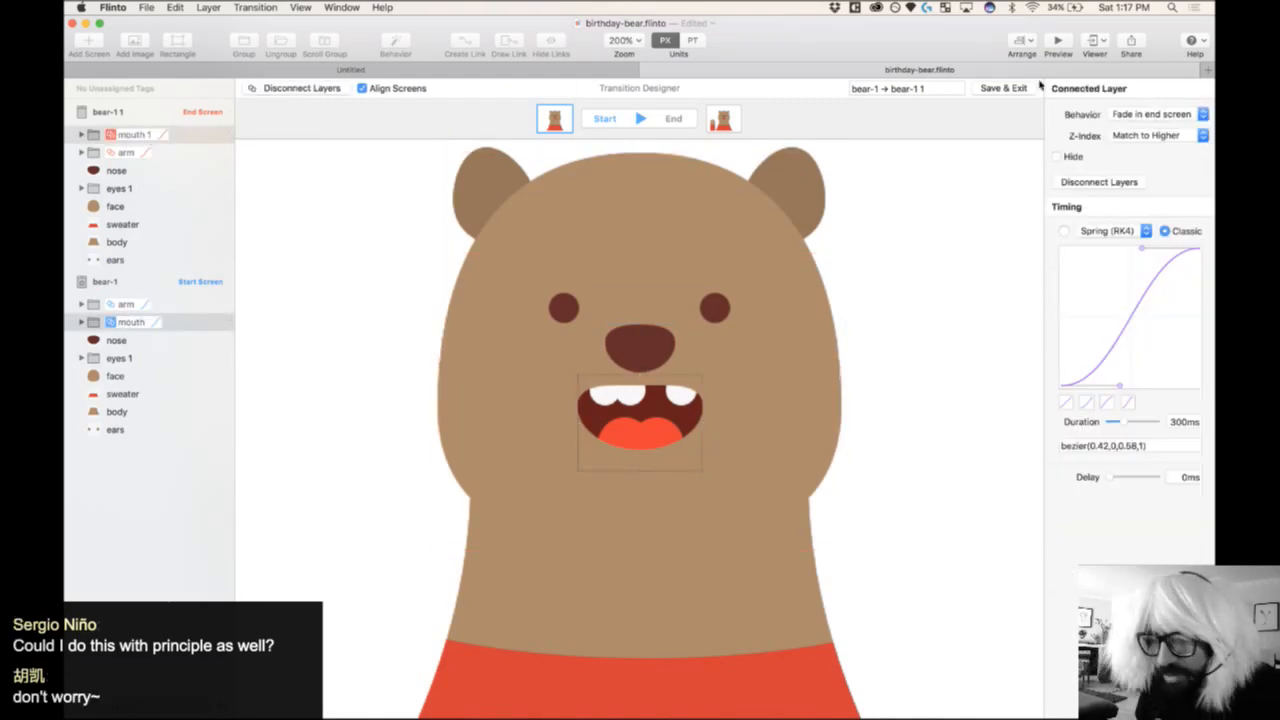
- Preview the prototype with the connected mouth groups and save the transition
click(1058, 40)
click(737, 437)
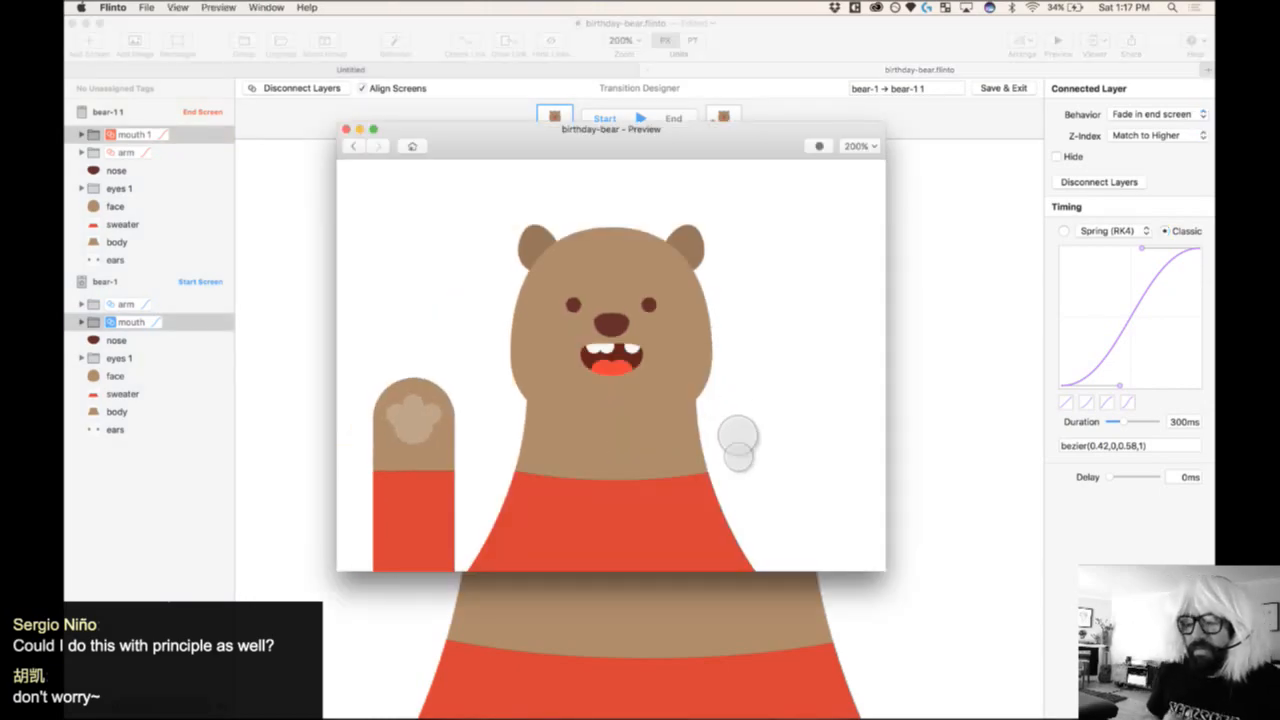
click(738, 437)
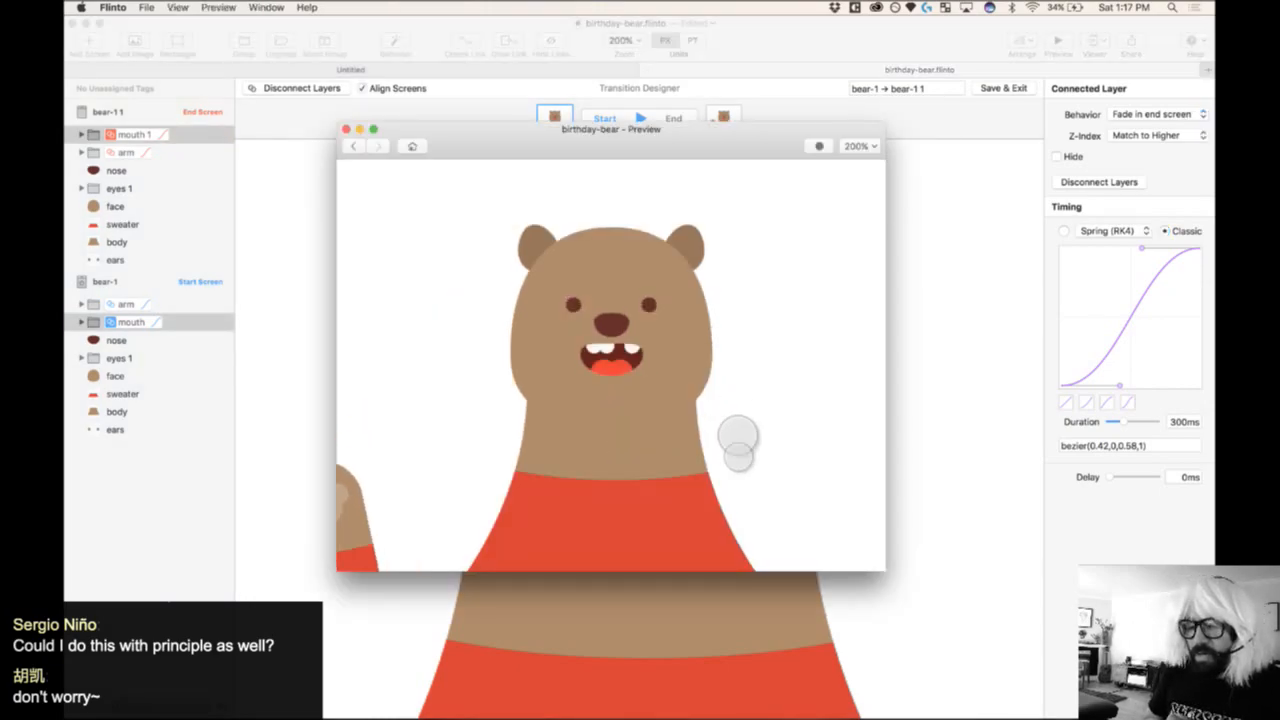
click(738, 437)
click(738, 437)
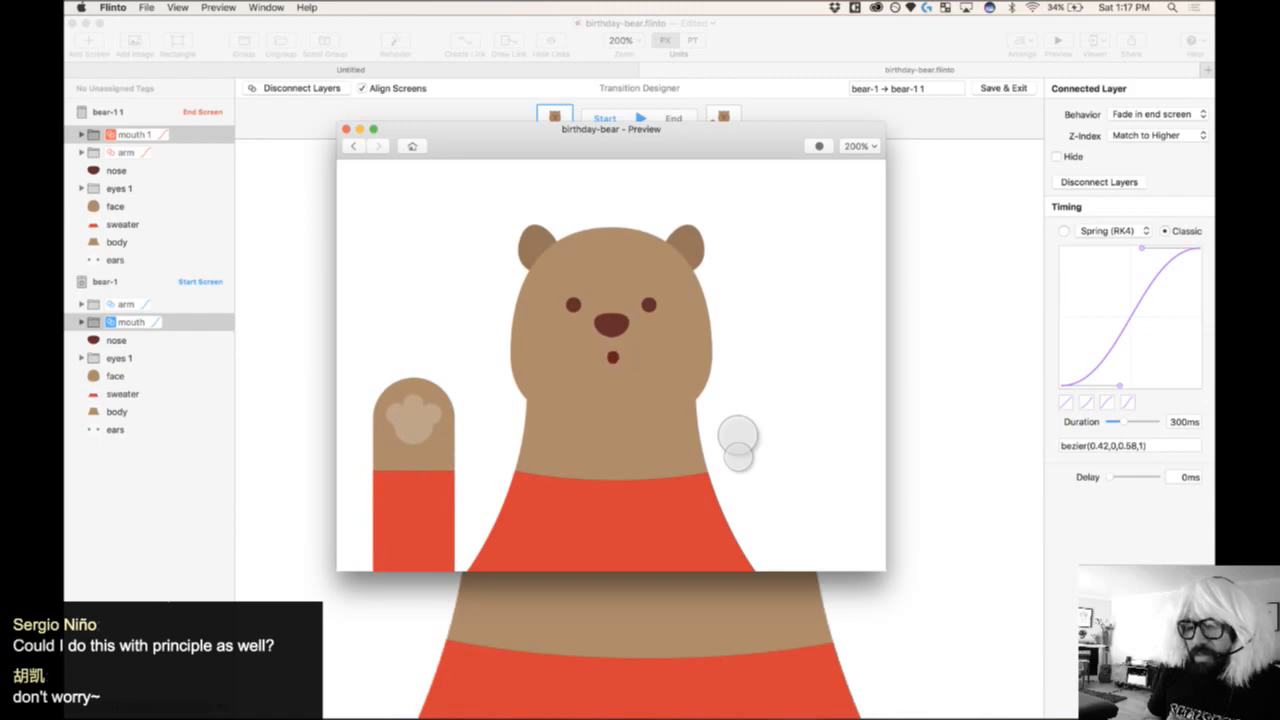
click(345, 141)
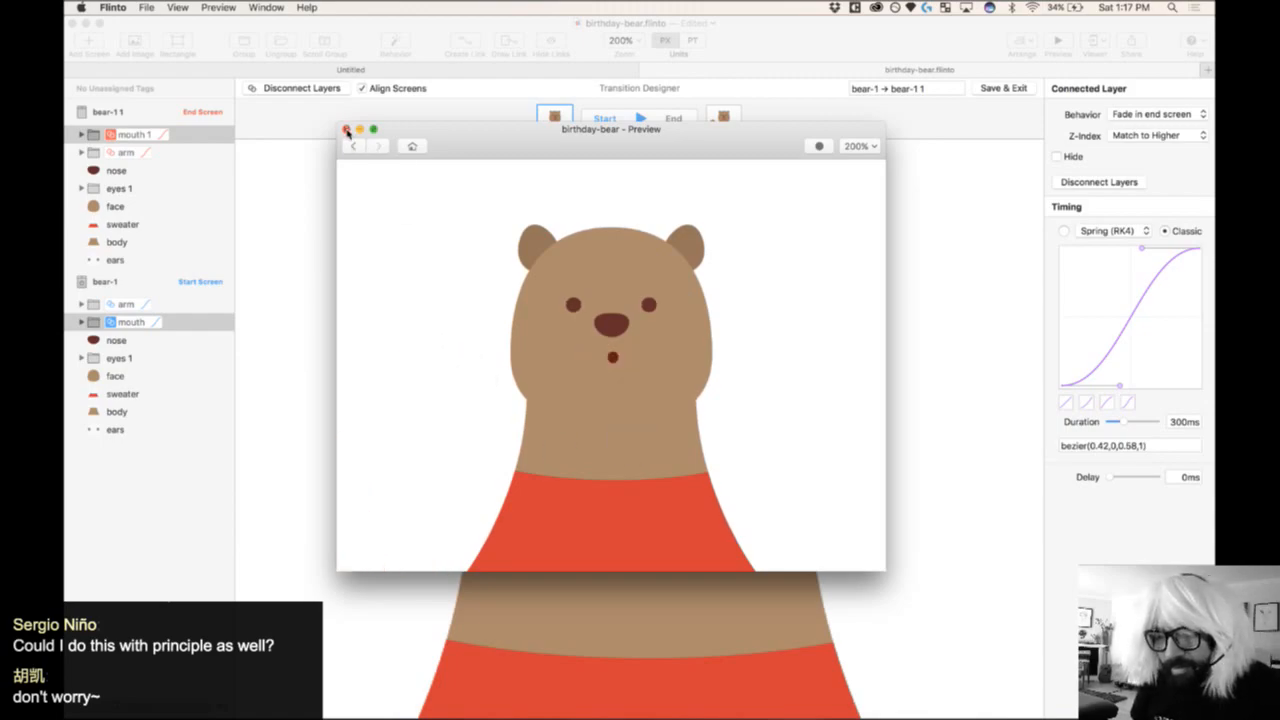
click(345, 129)
click(1004, 88)
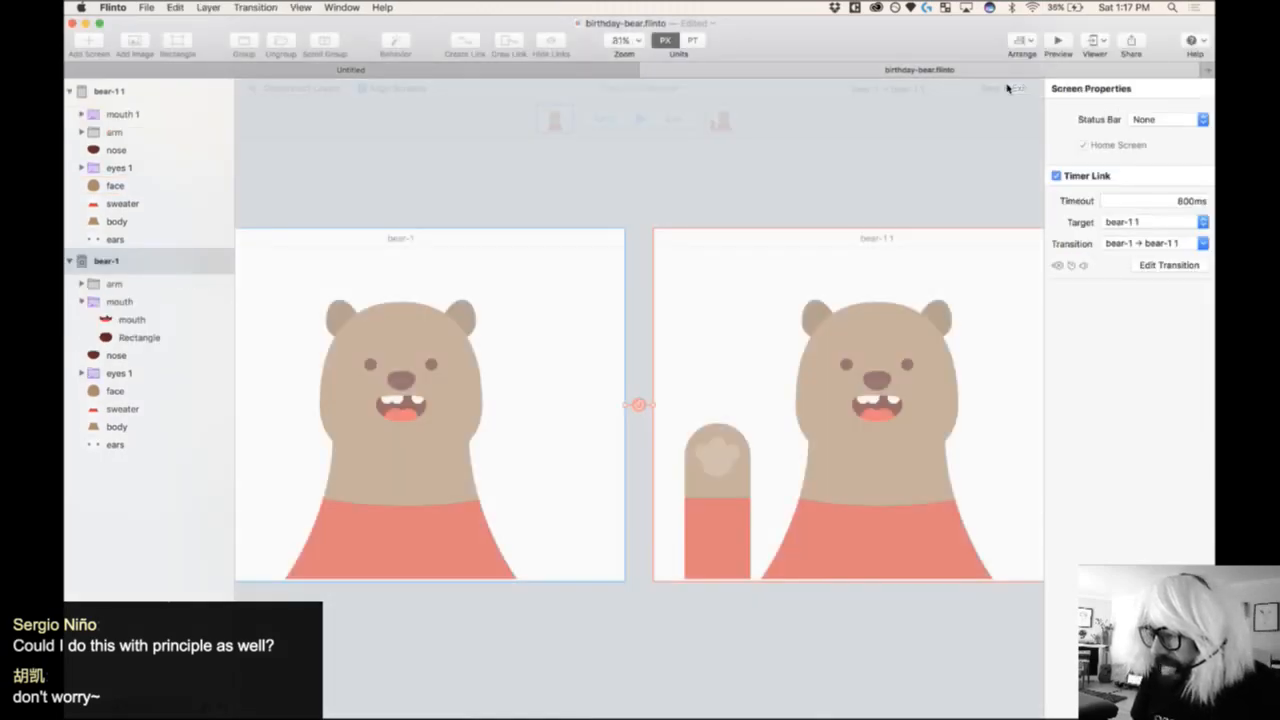
- Delete the bear-1 1 screen
click(643, 676)
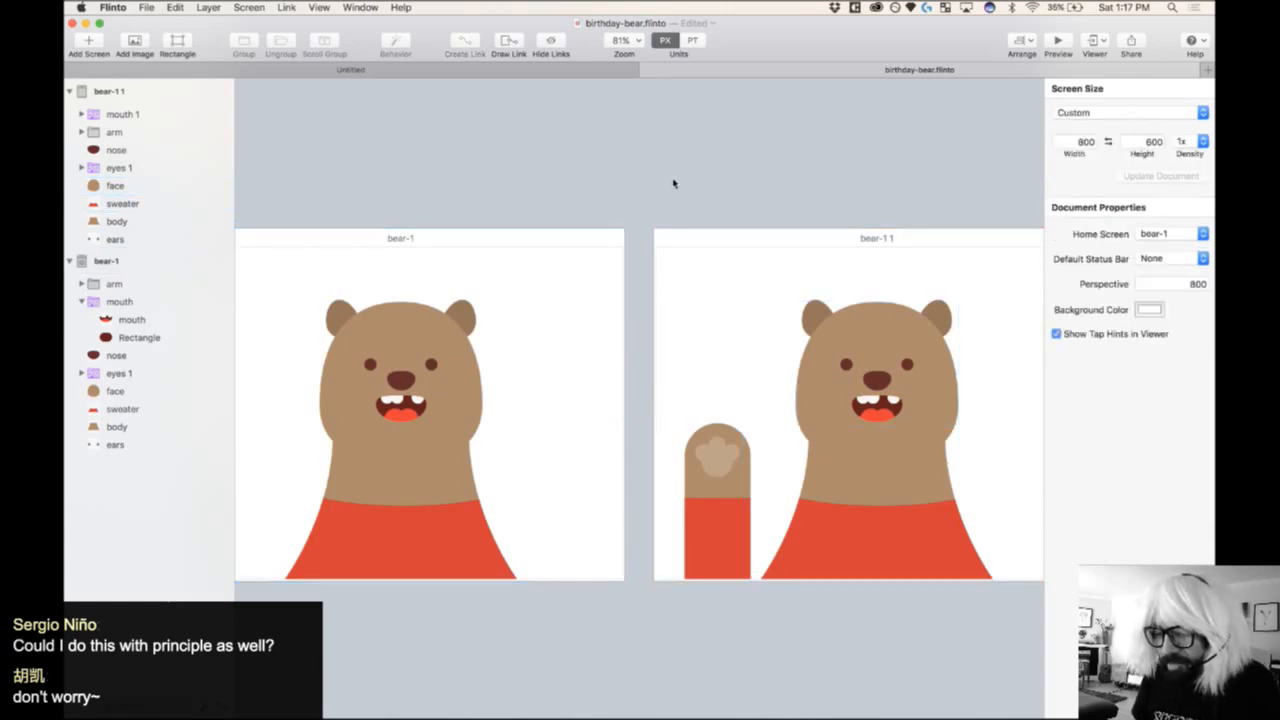
scroll(674, 183, left, 4)
scroll(674, 183, down, 1)
scroll(674, 183, right, 3)
scroll(674, 183, up, 1)
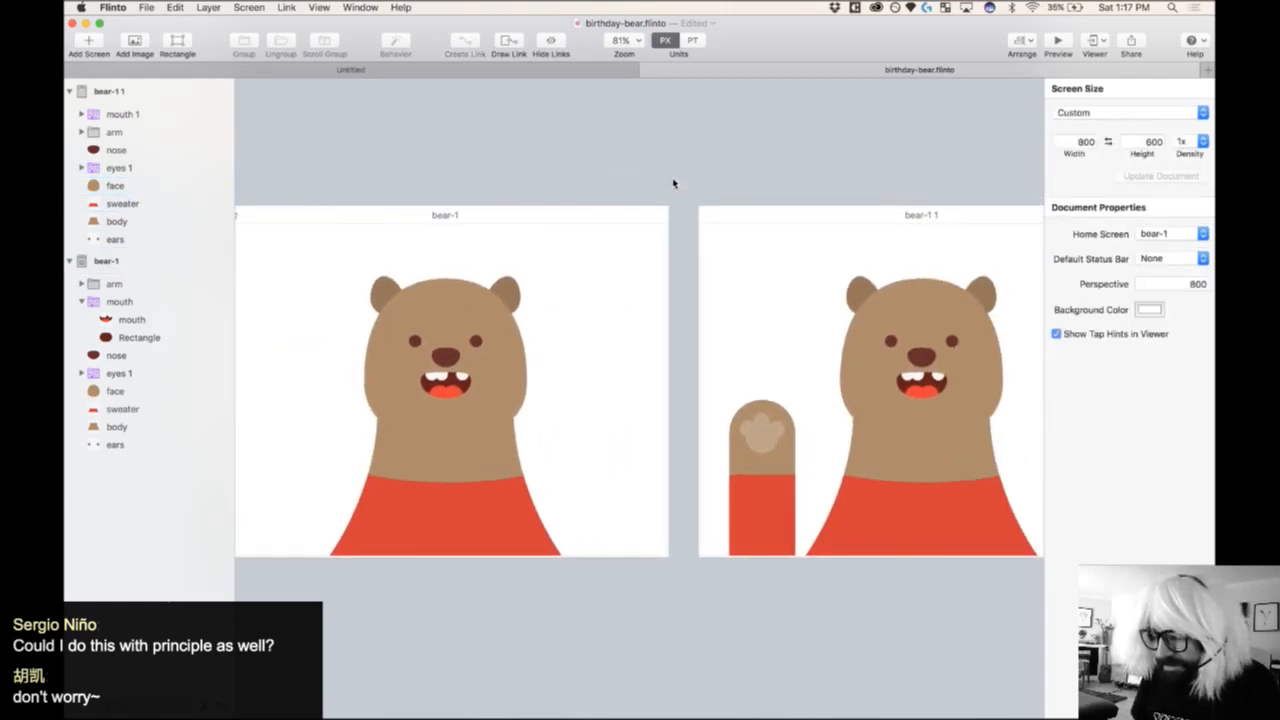
click(789, 214)
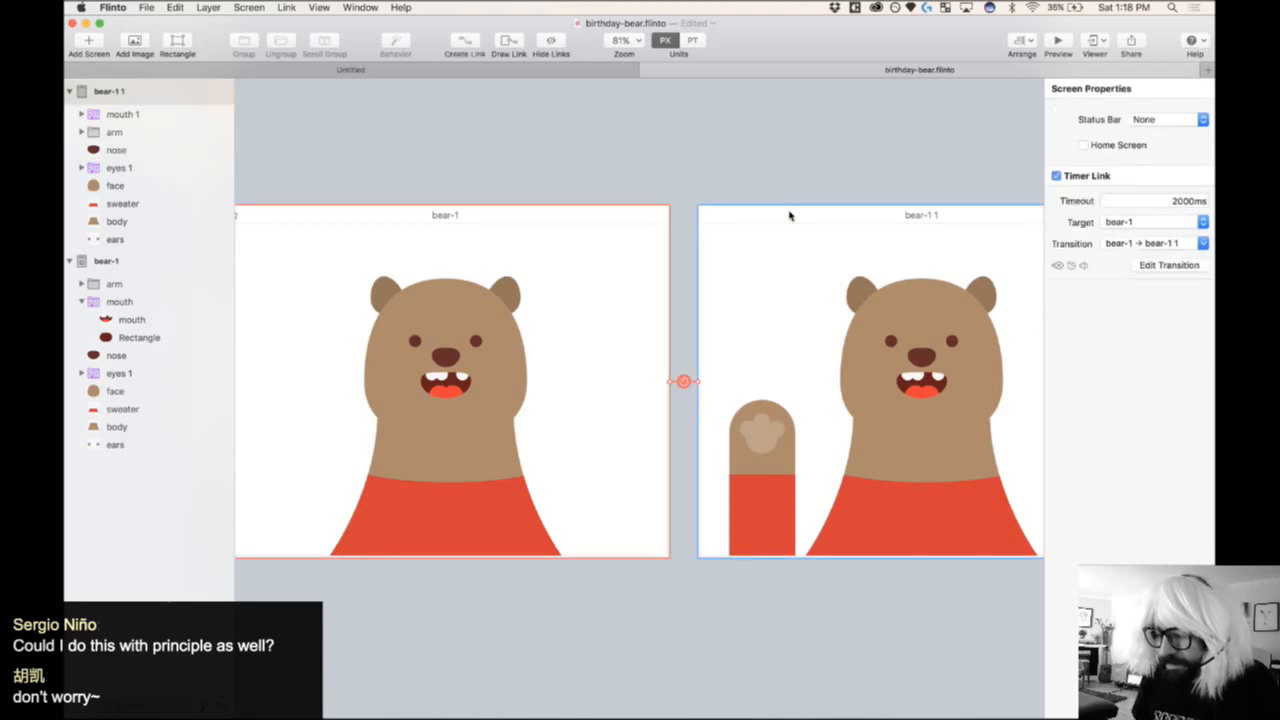
key(Delete)
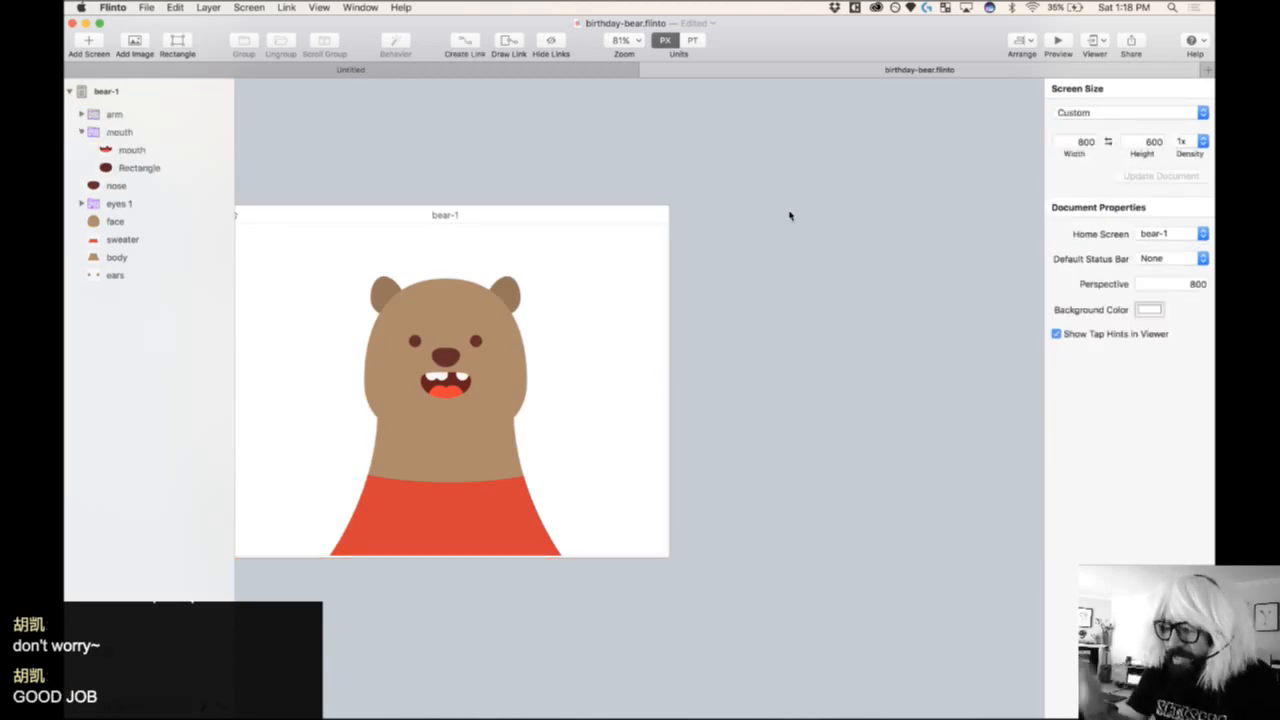
- Set the arm group's Z rotation to 0 and place it just below the bear-1 screen at X 56, Y 600
scroll(789, 216, left, 6)
scroll(789, 216, down, 1)
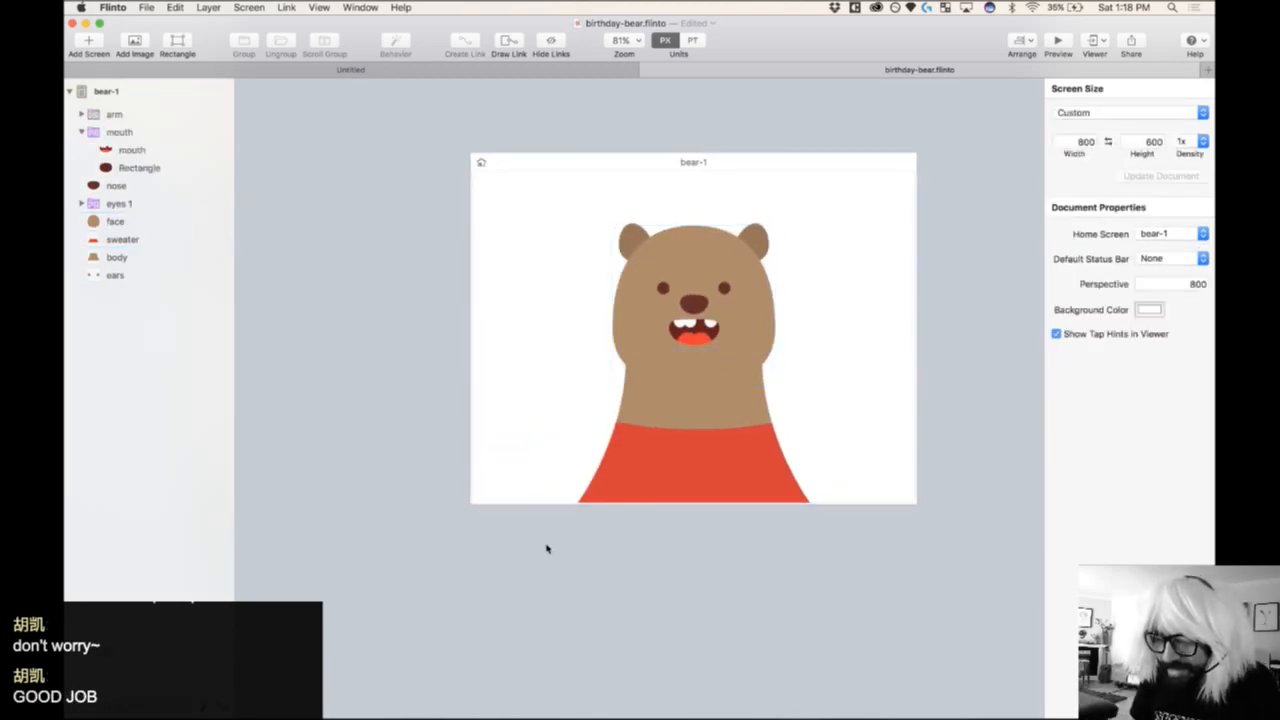
click(442, 556)
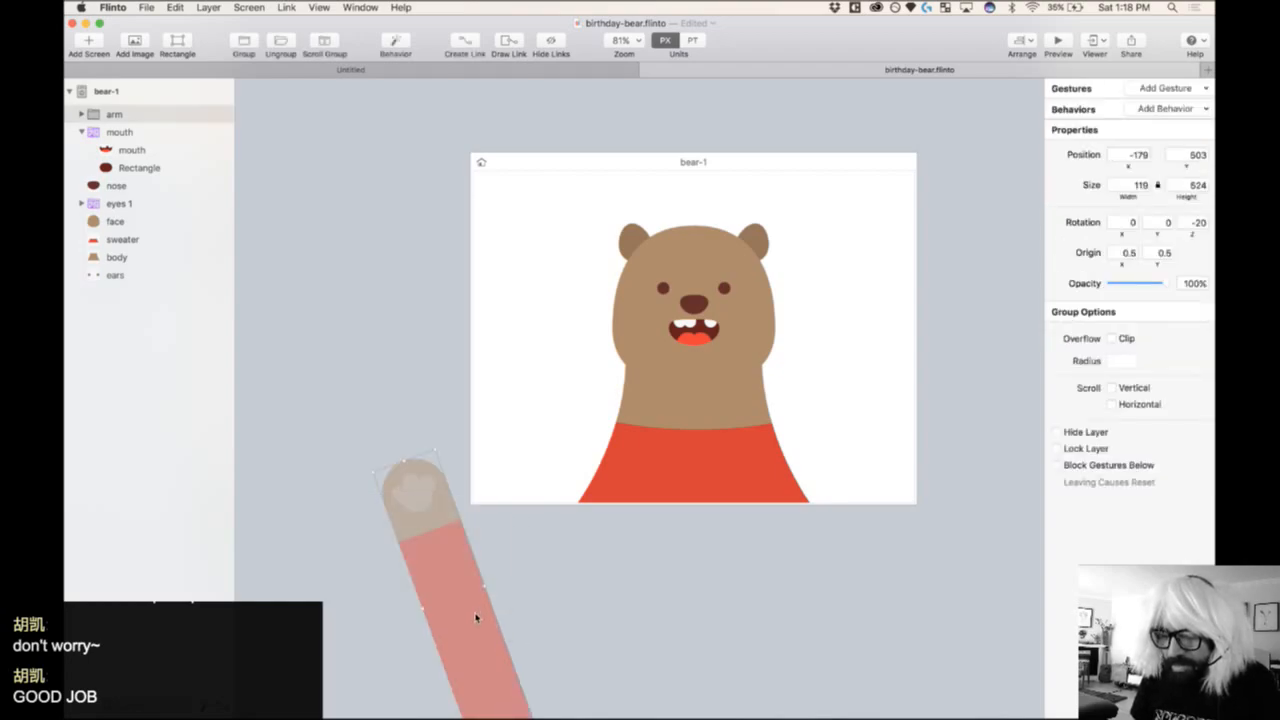
drag(479, 617, 583, 471)
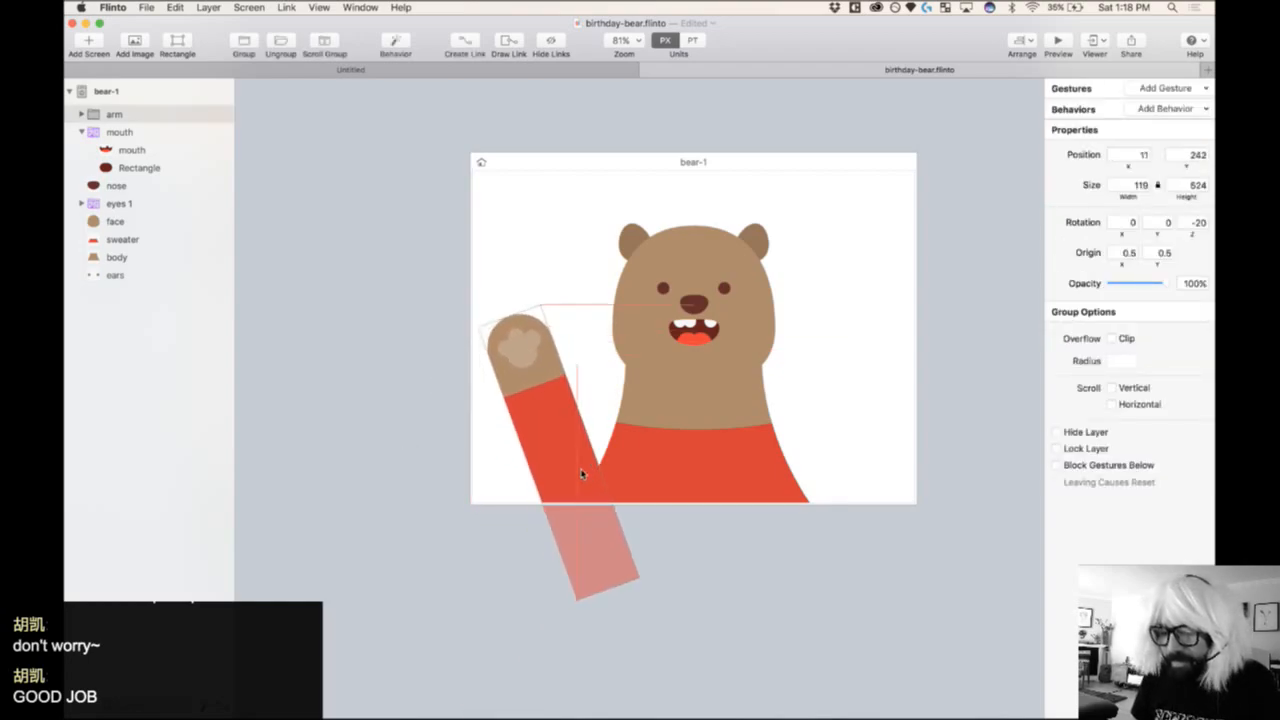
click(1195, 225)
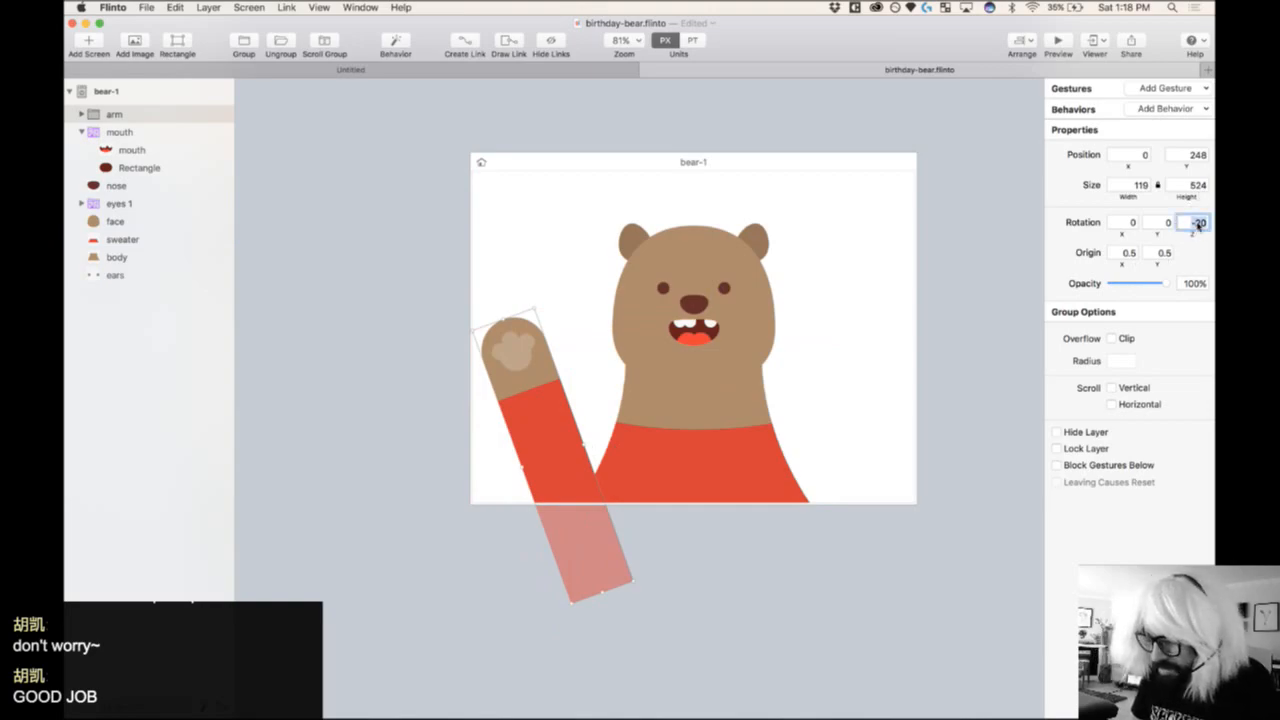
text(0)
key(Return)
drag(537, 440, 518, 624)
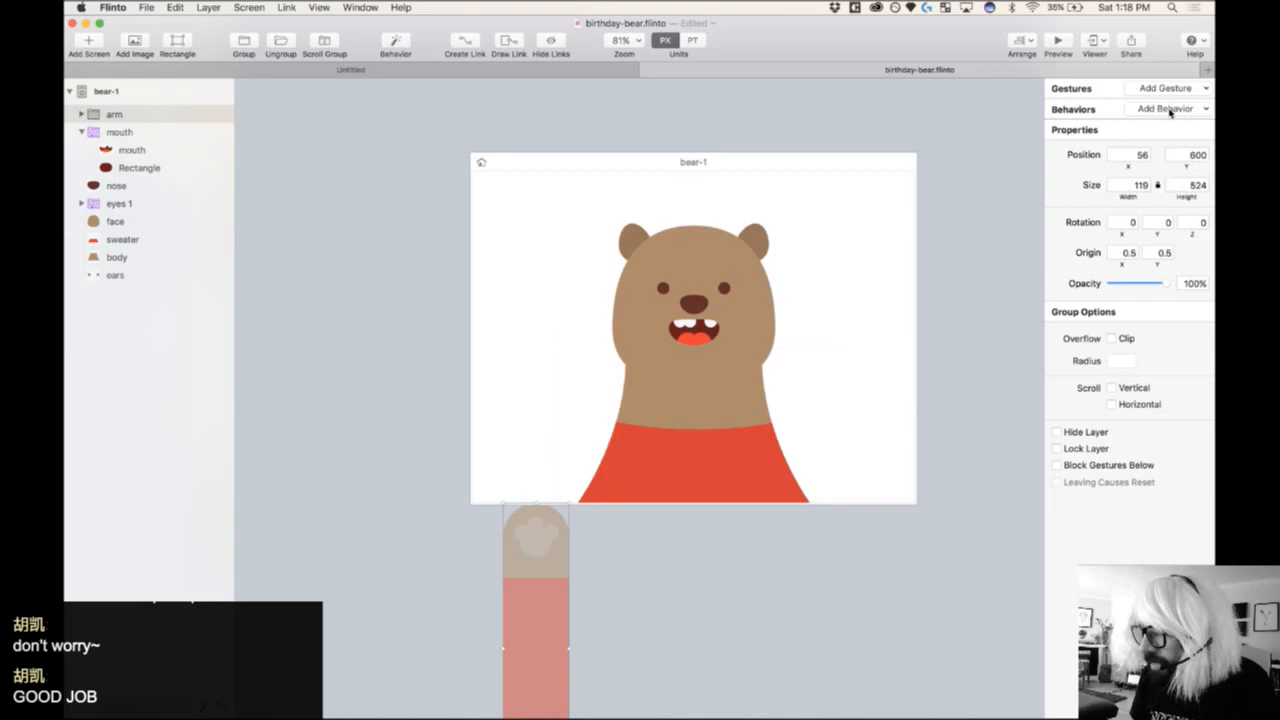
- Create a new behavior for the arm group and add a second state to it
click(1168, 109)
click(1163, 142)
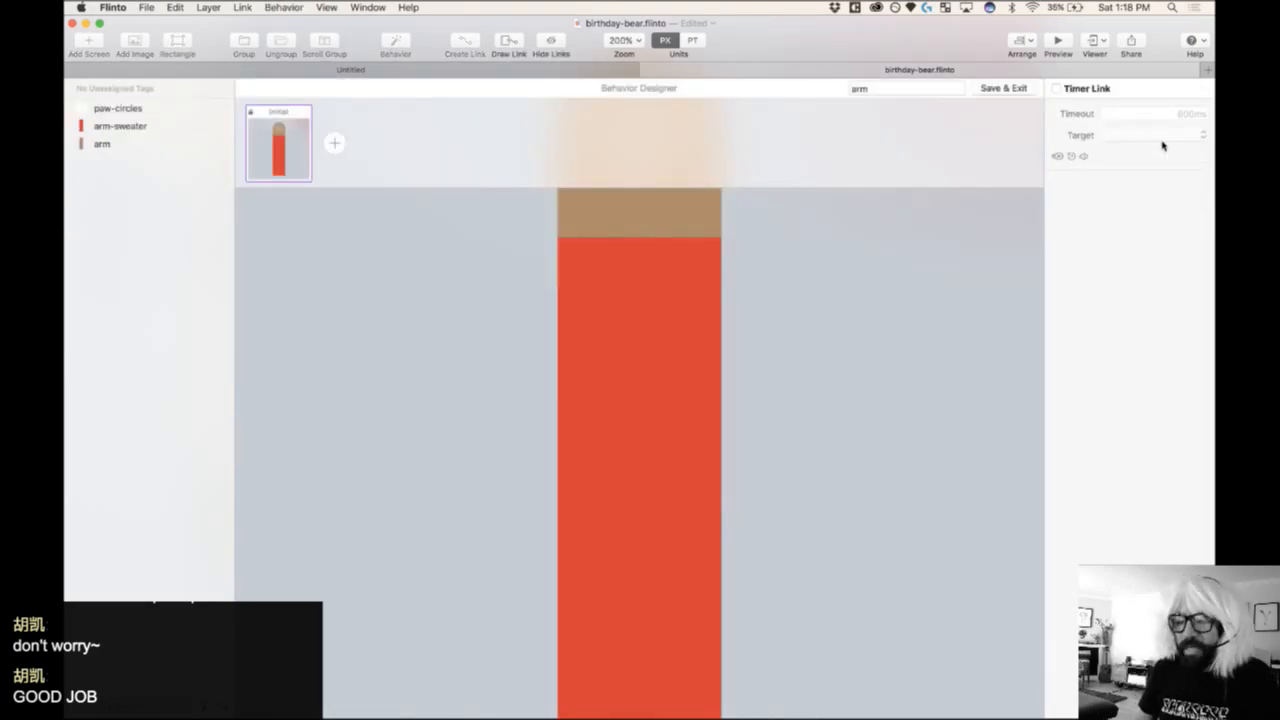
key(super+minus)
key(super+minus)
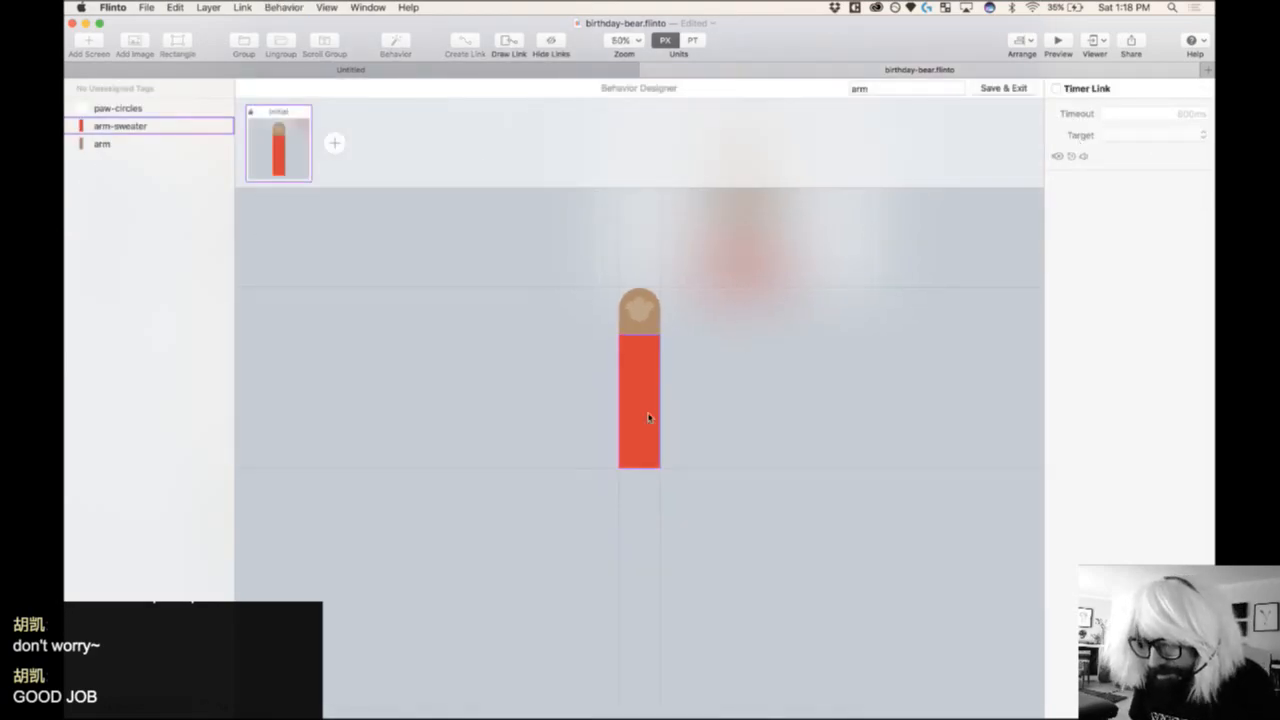
click(335, 145)
scroll(657, 341, up, 4)
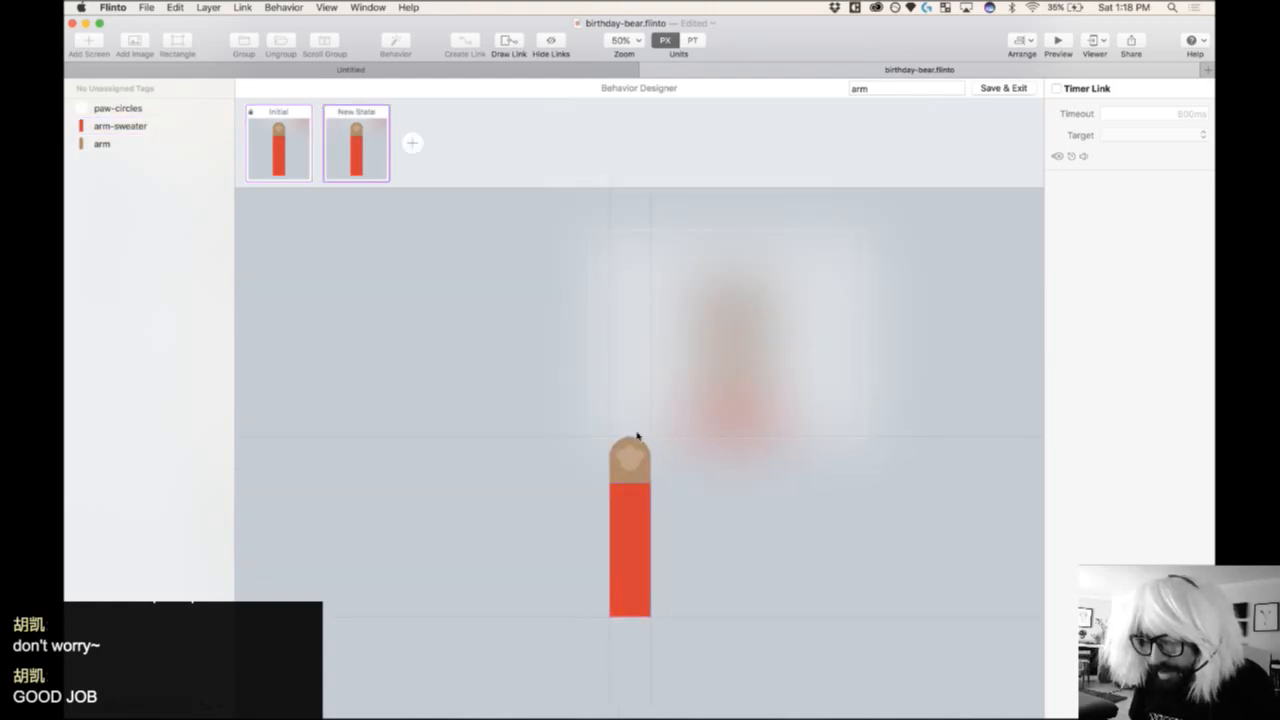
- In New State, move the paw-circles, arm-sweater and arm layers straight up together by about 436 px
click(633, 516)
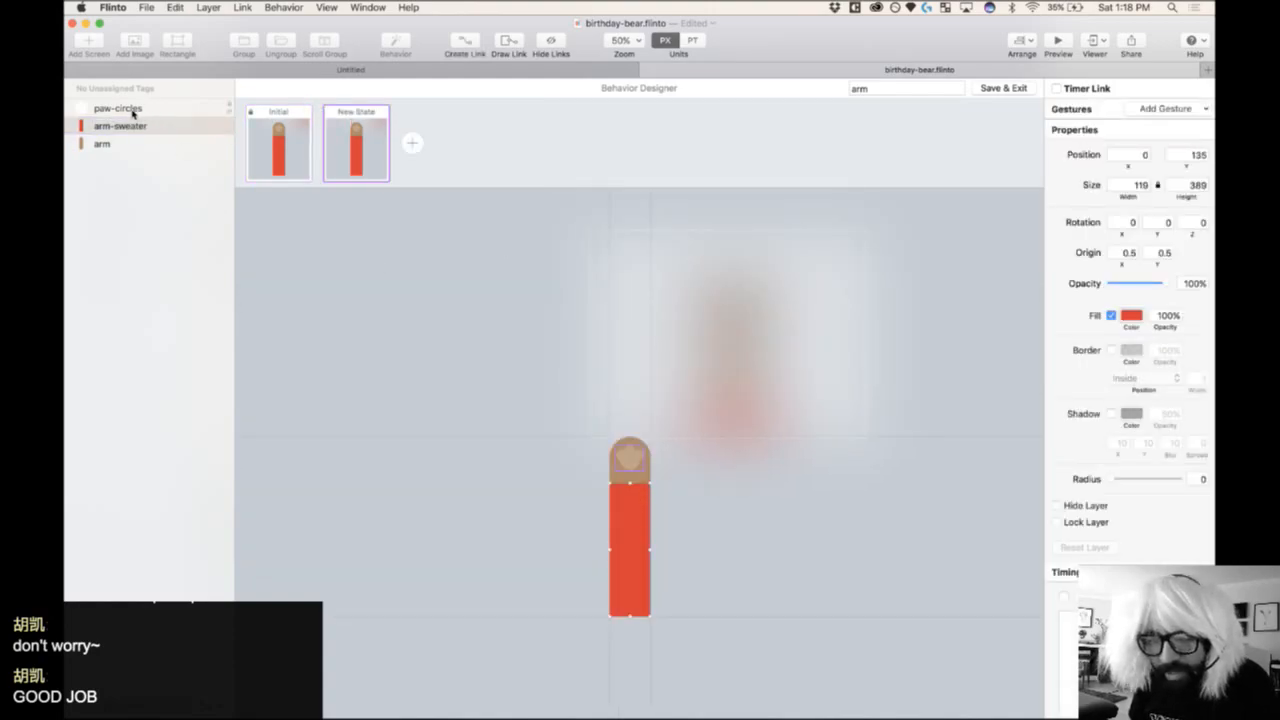
click(130, 110)
shift+click(130, 146)
drag(645, 563, 646, 414)
- Save the arm behavior and preview the prototype
click(1003, 88)
click(1058, 40)
click(983, 155)
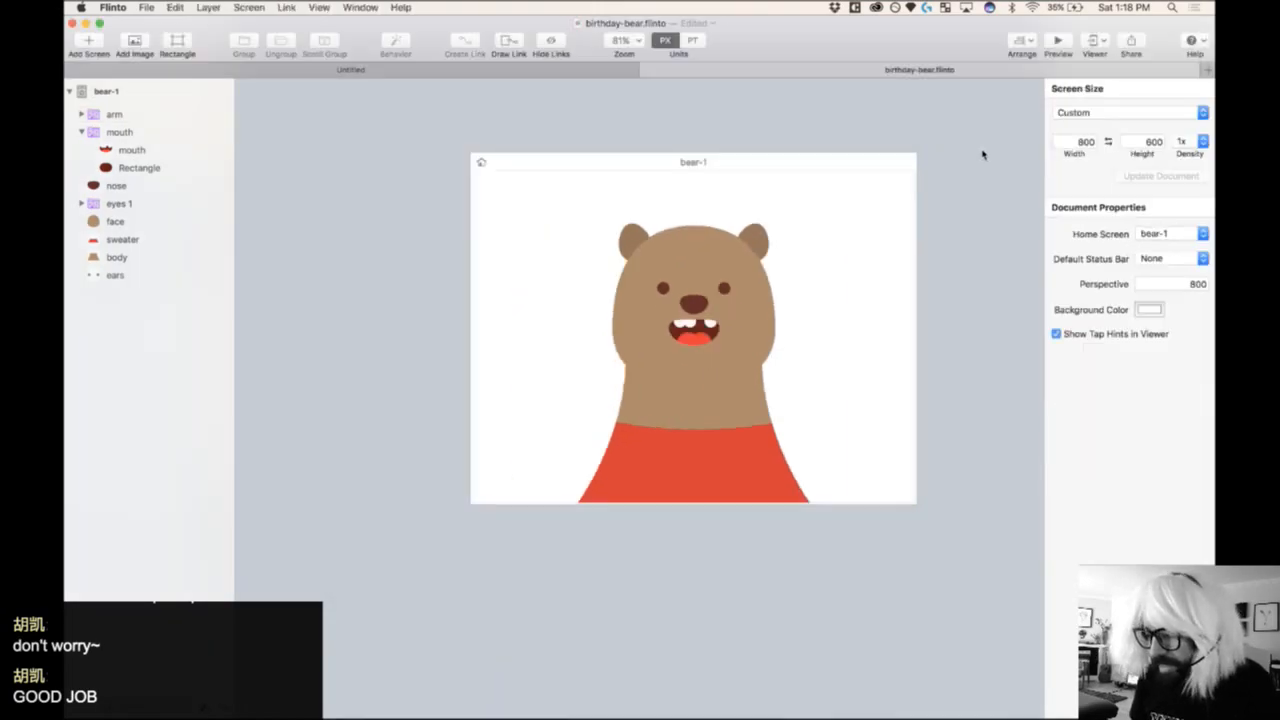
- Reopen the arm behavior and give its Initial state a timer link targeting New State
click(142, 115)
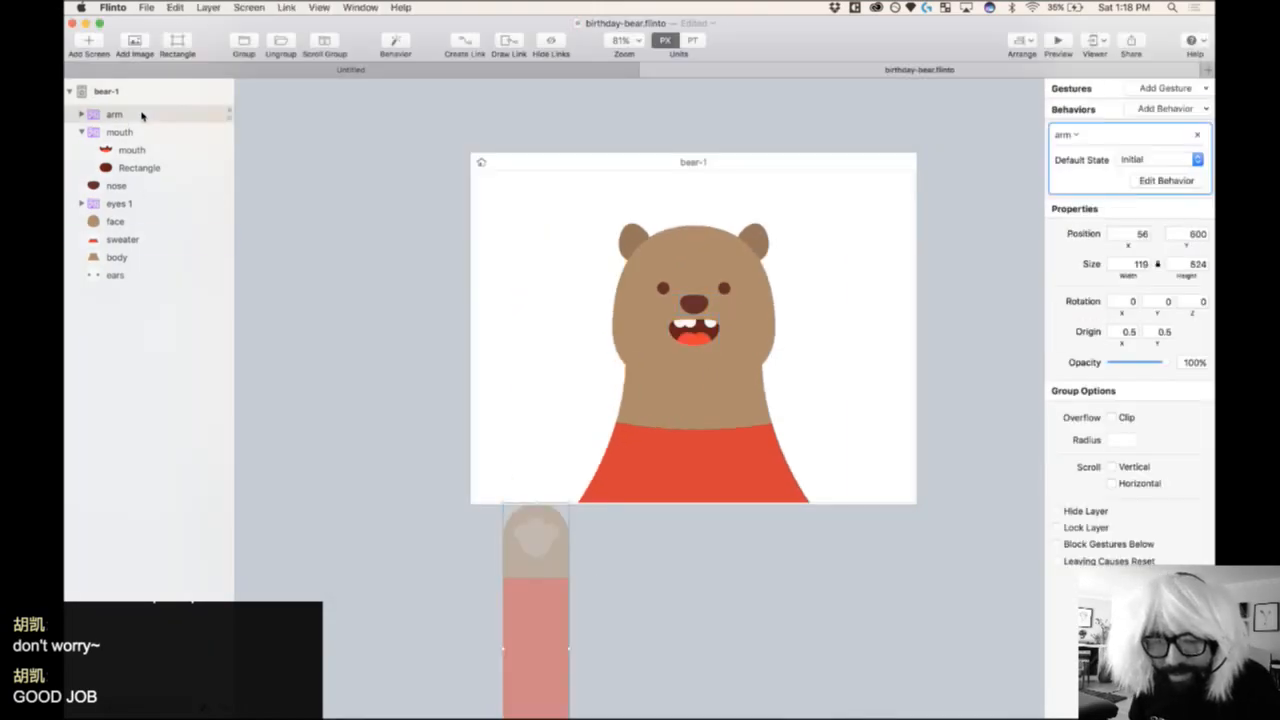
click(1142, 181)
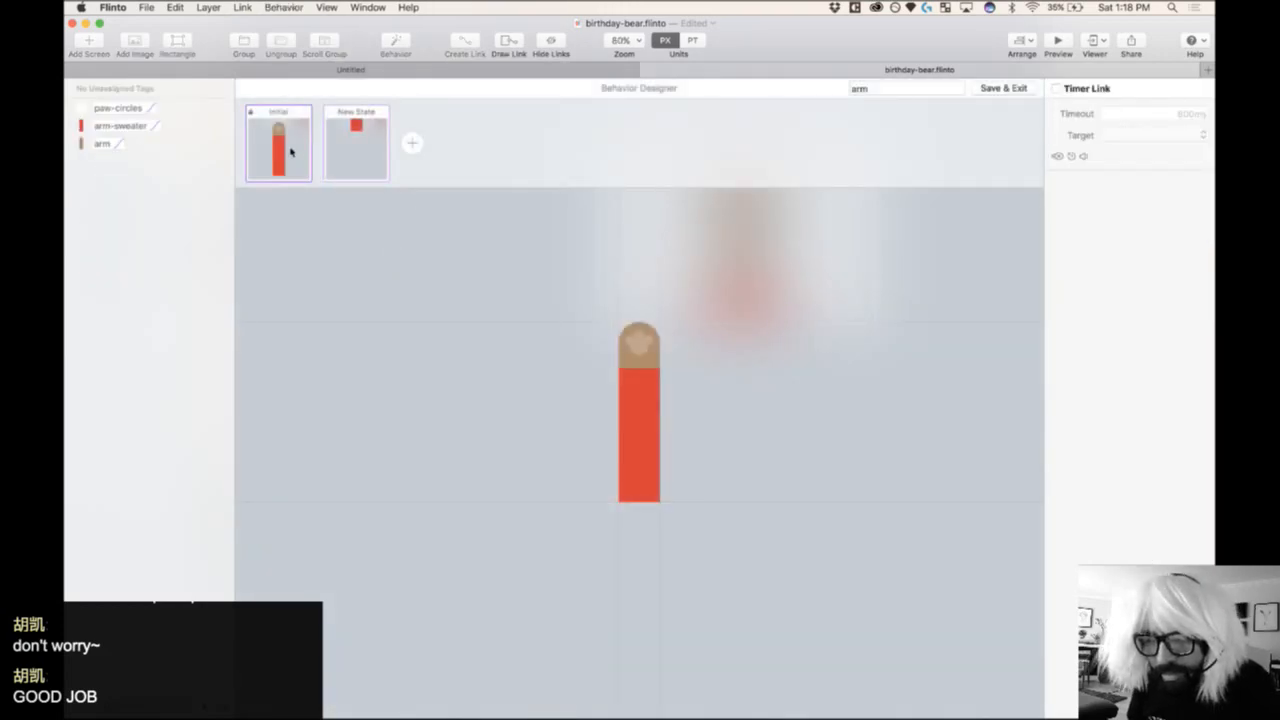
click(1083, 90)
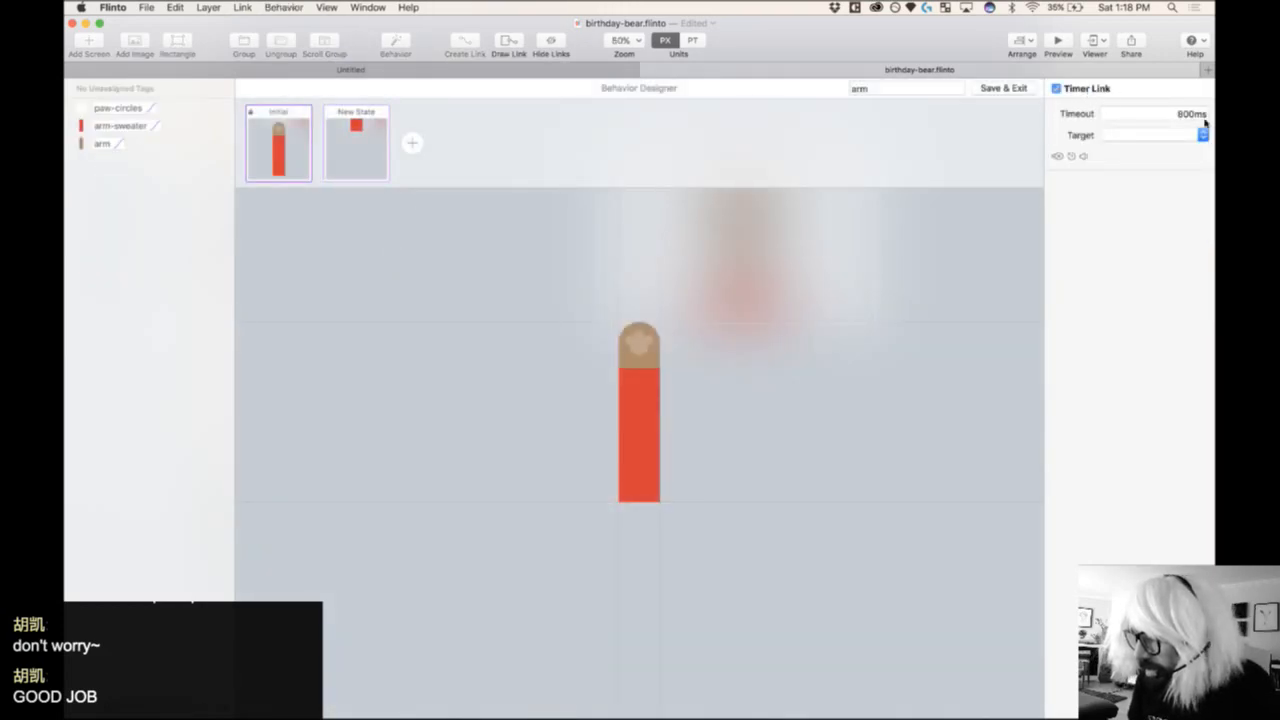
click(1184, 139)
click(1182, 169)
- Give New State a timer link that targets the Initial state
click(357, 143)
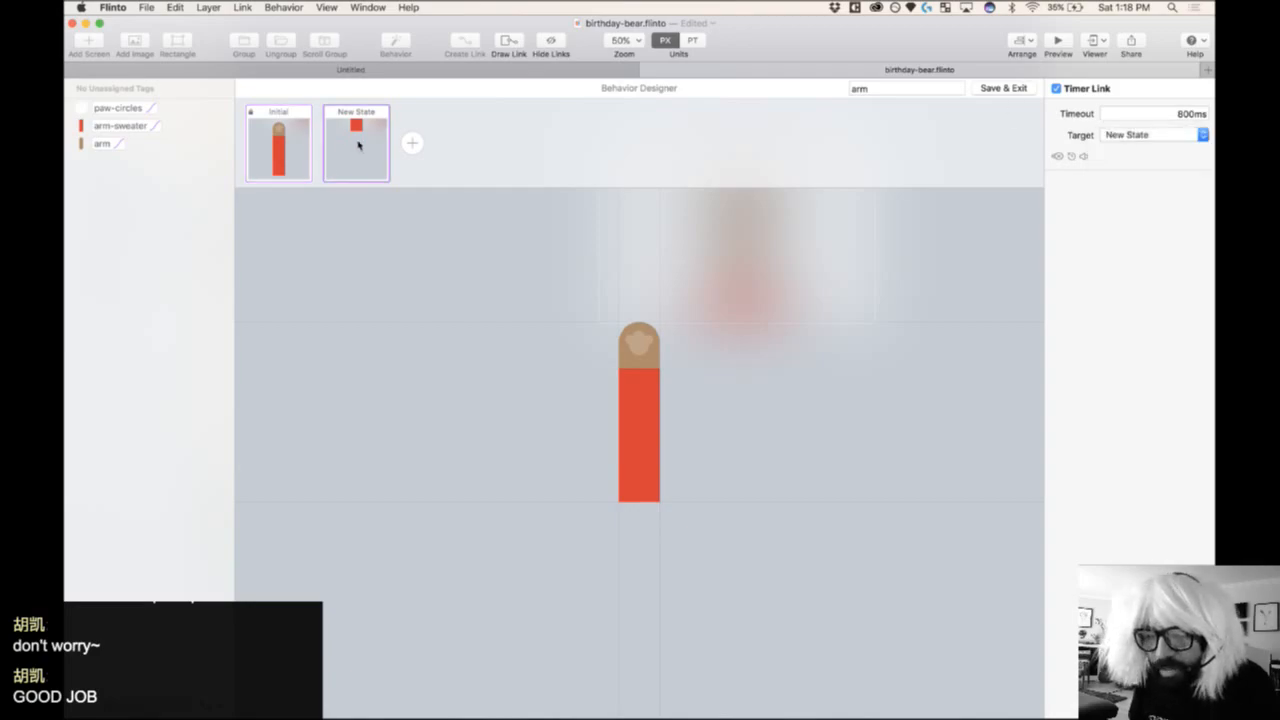
click(1073, 91)
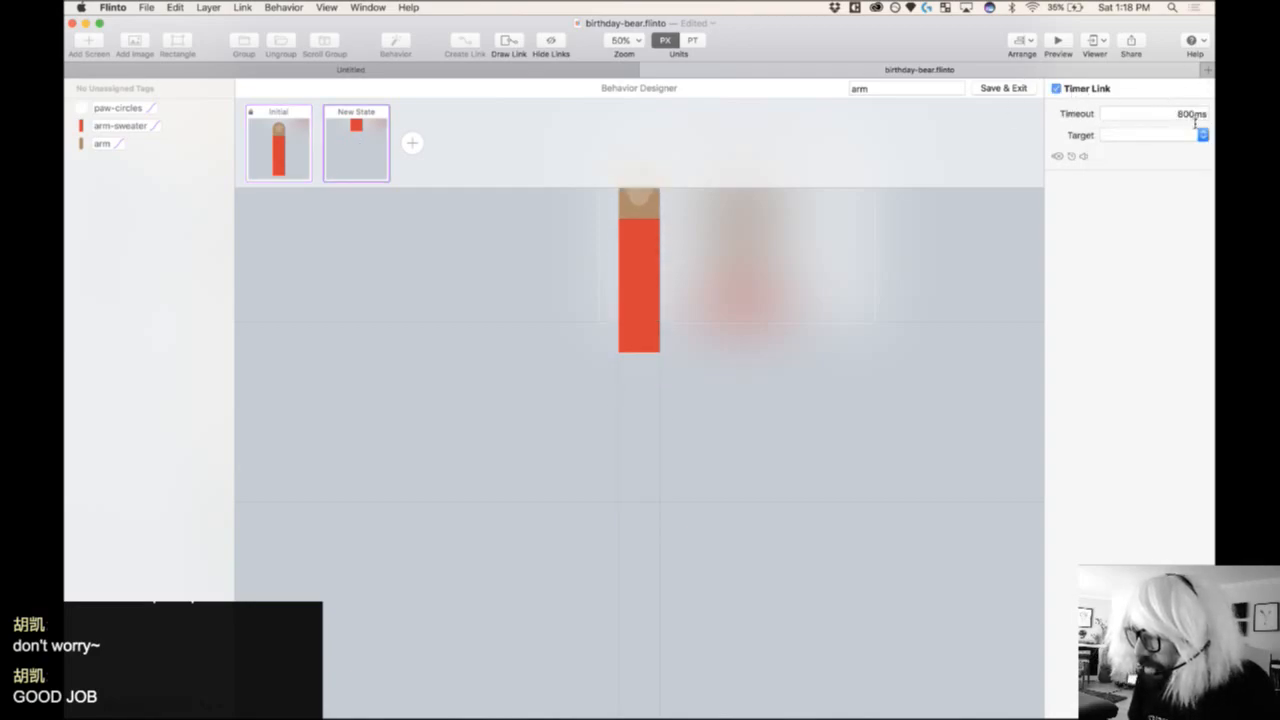
click(1180, 135)
click(1176, 155)
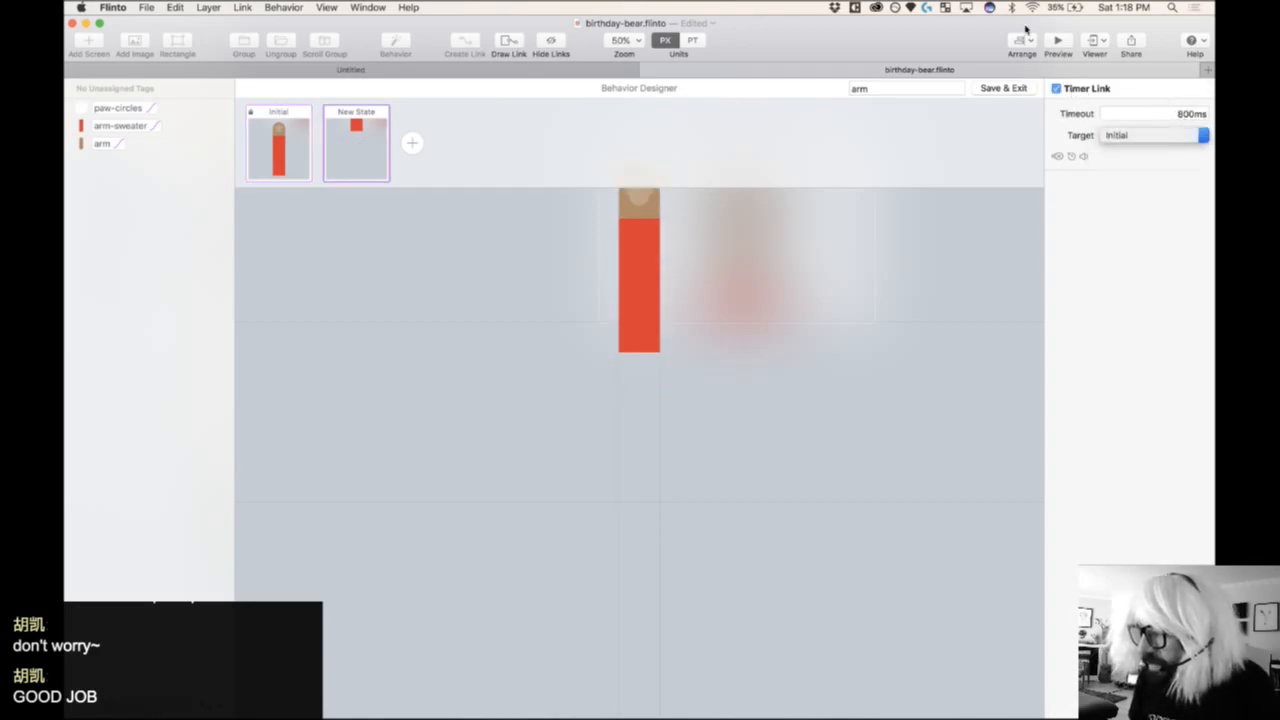
- Preview the arm's timed up-and-down movement and save the behavior
click(1056, 42)
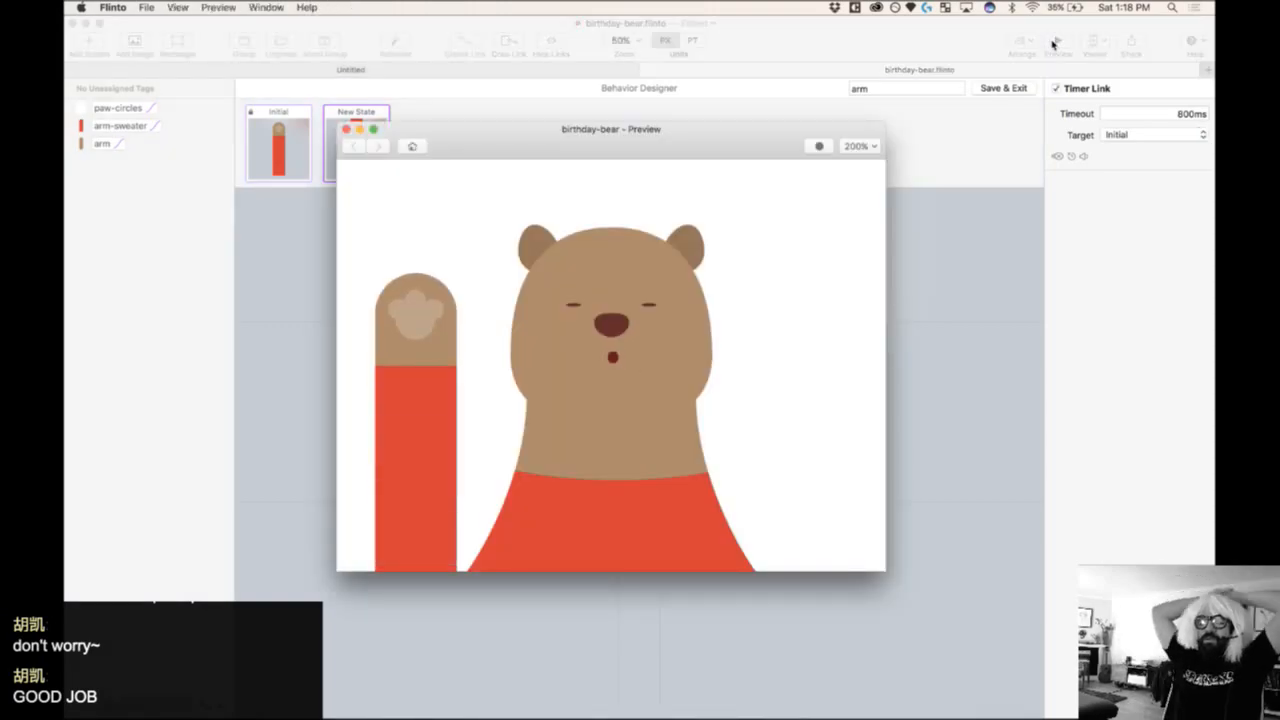
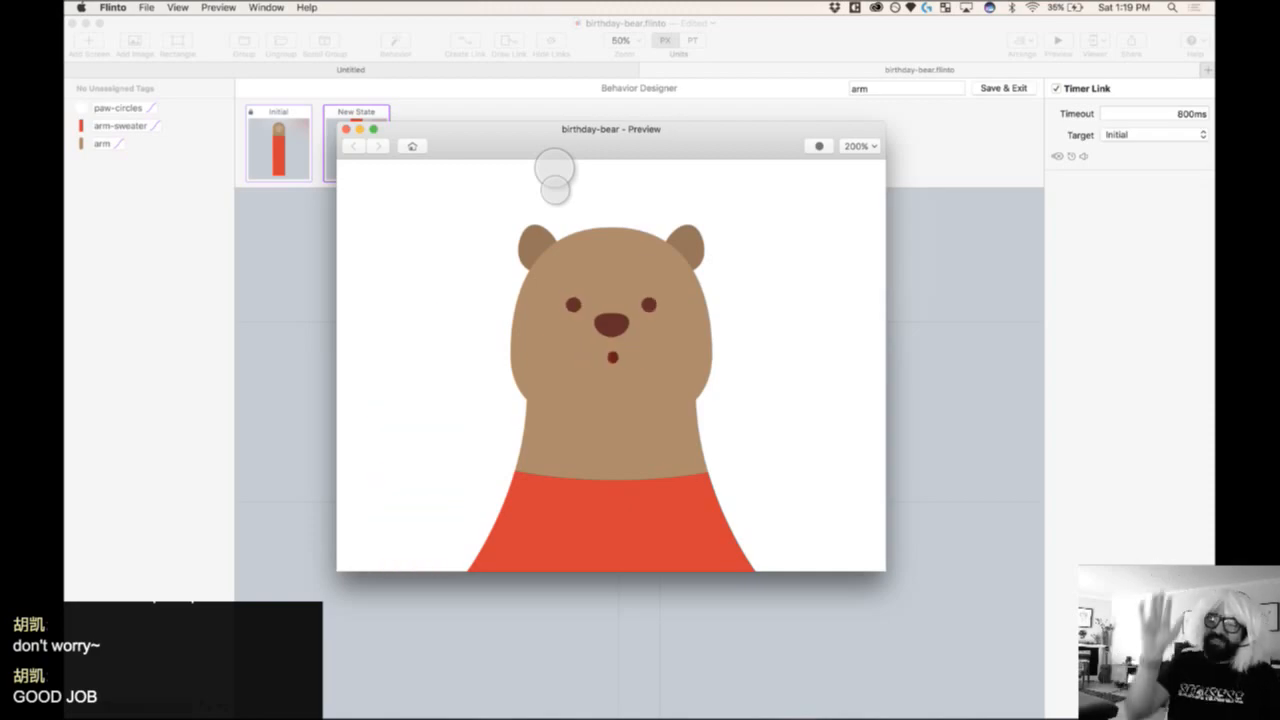
click(346, 129)
click(1003, 88)
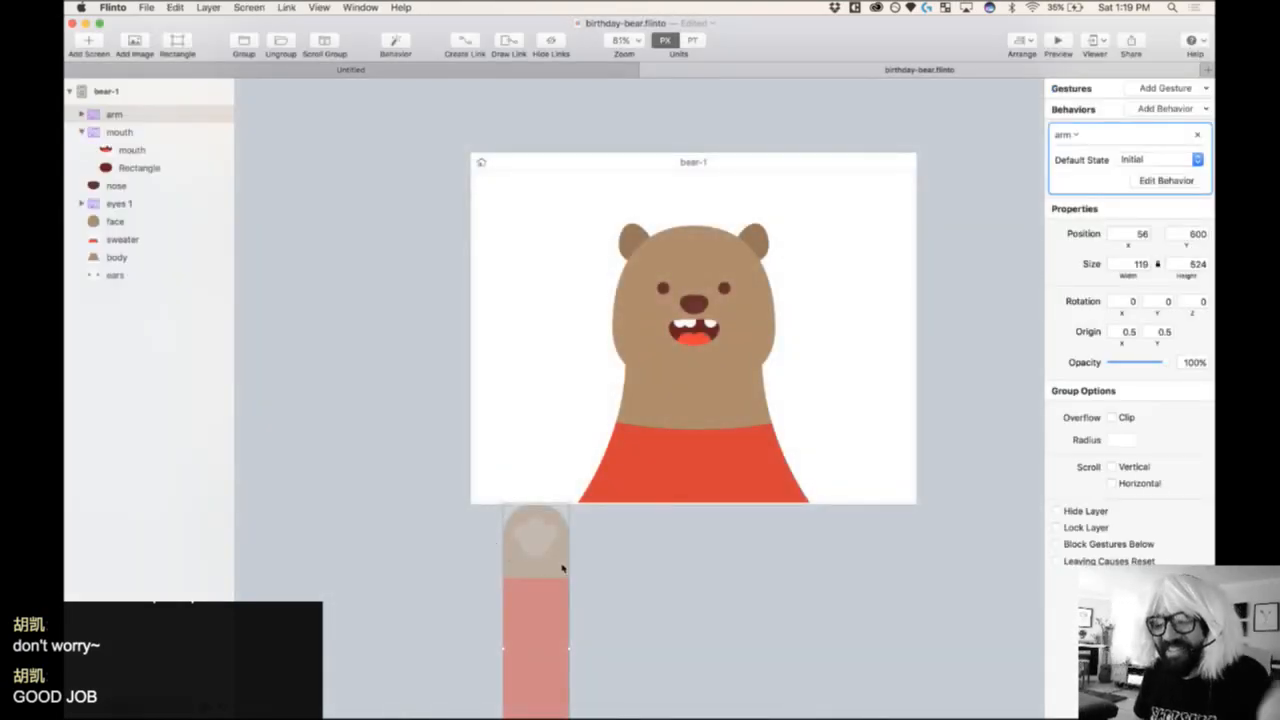
- Add a third state to the arm behavior, based on New State, and save the behavior
click(1177, 183)
click(377, 140)
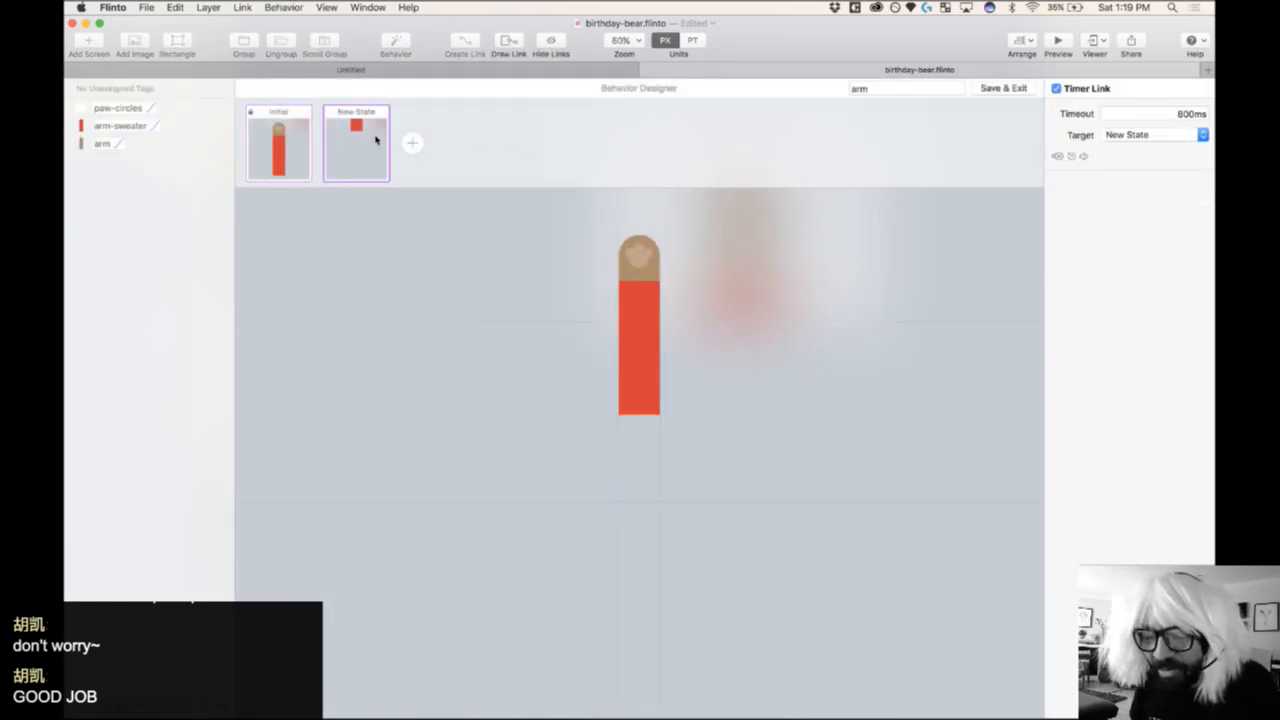
scroll(506, 286, up, 4)
scroll(506, 286, right, 2)
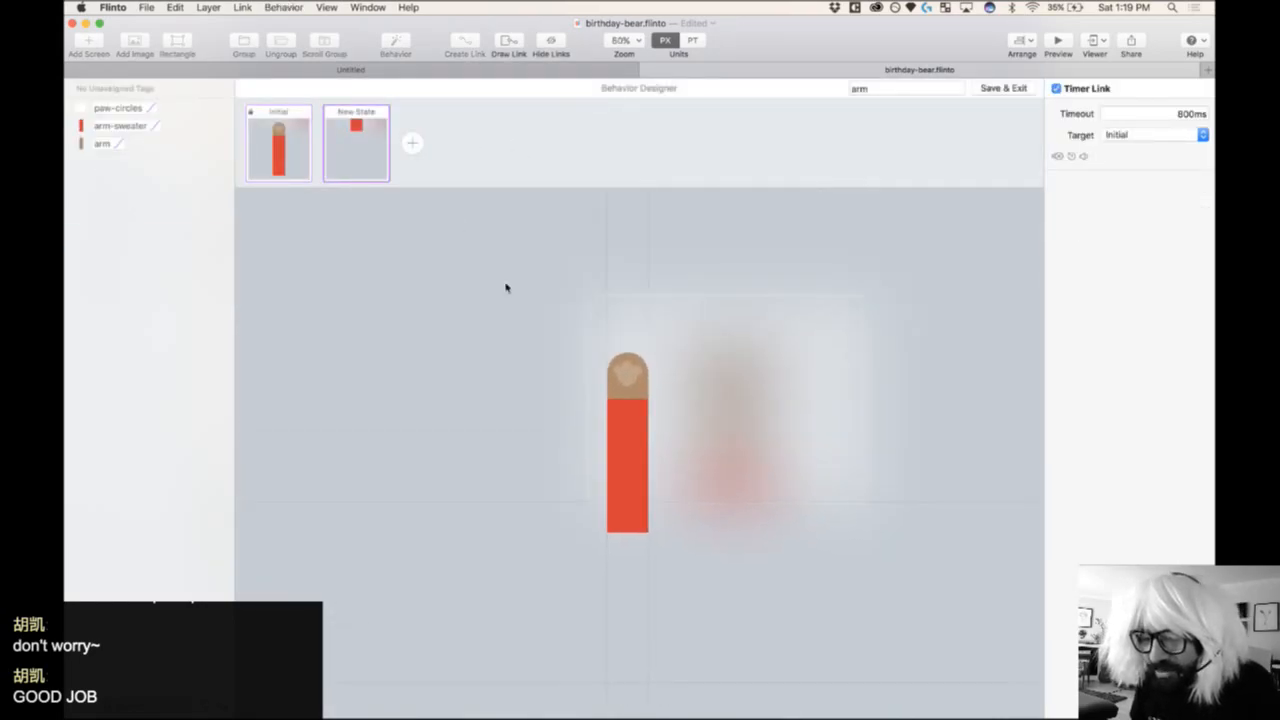
click(409, 142)
drag(498, 314, 628, 507)
click(1022, 94)
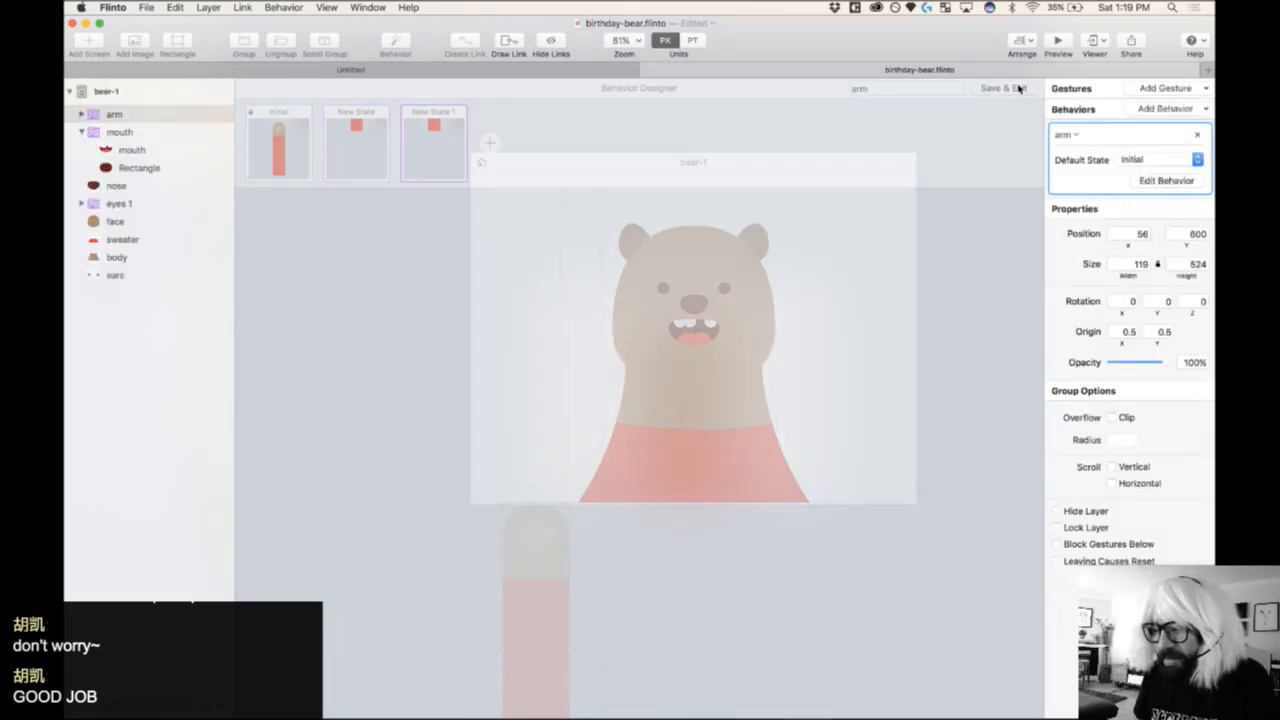
- Group the paw-circles, arm-sweater and arm layers together inside the arm group
click(83, 114)
click(132, 132)
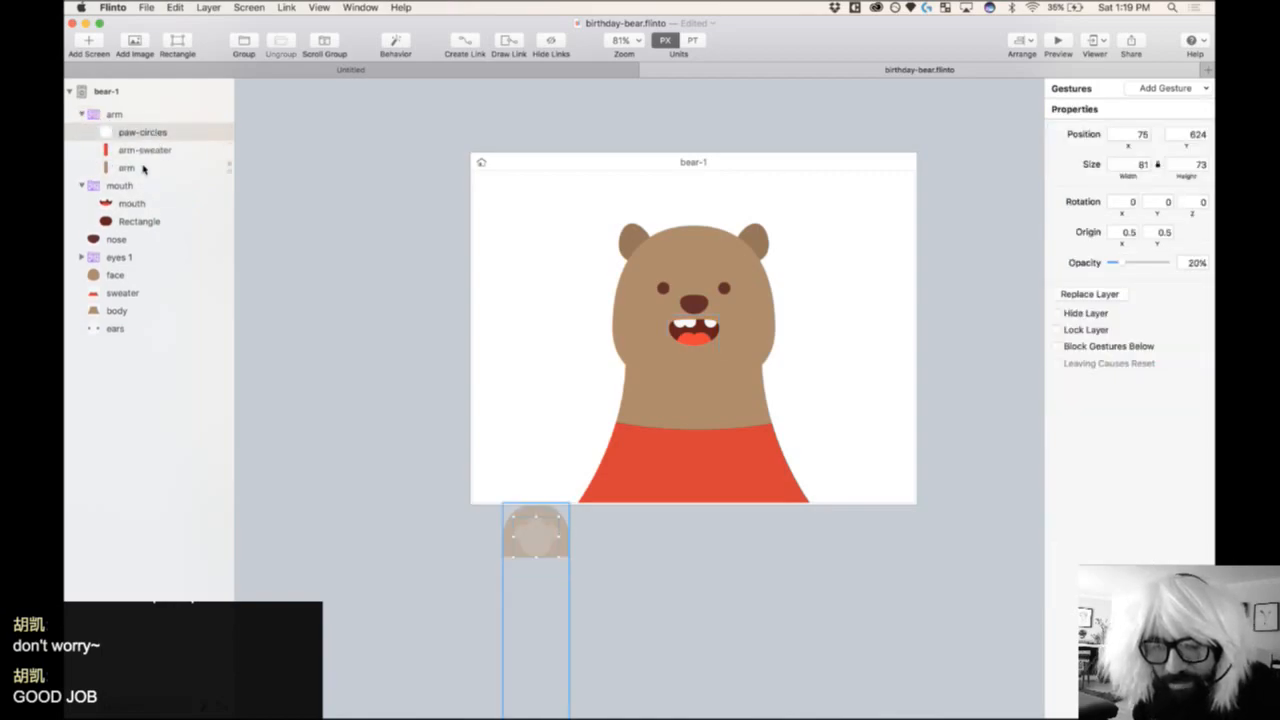
shift+click(143, 168)
key(super+g)
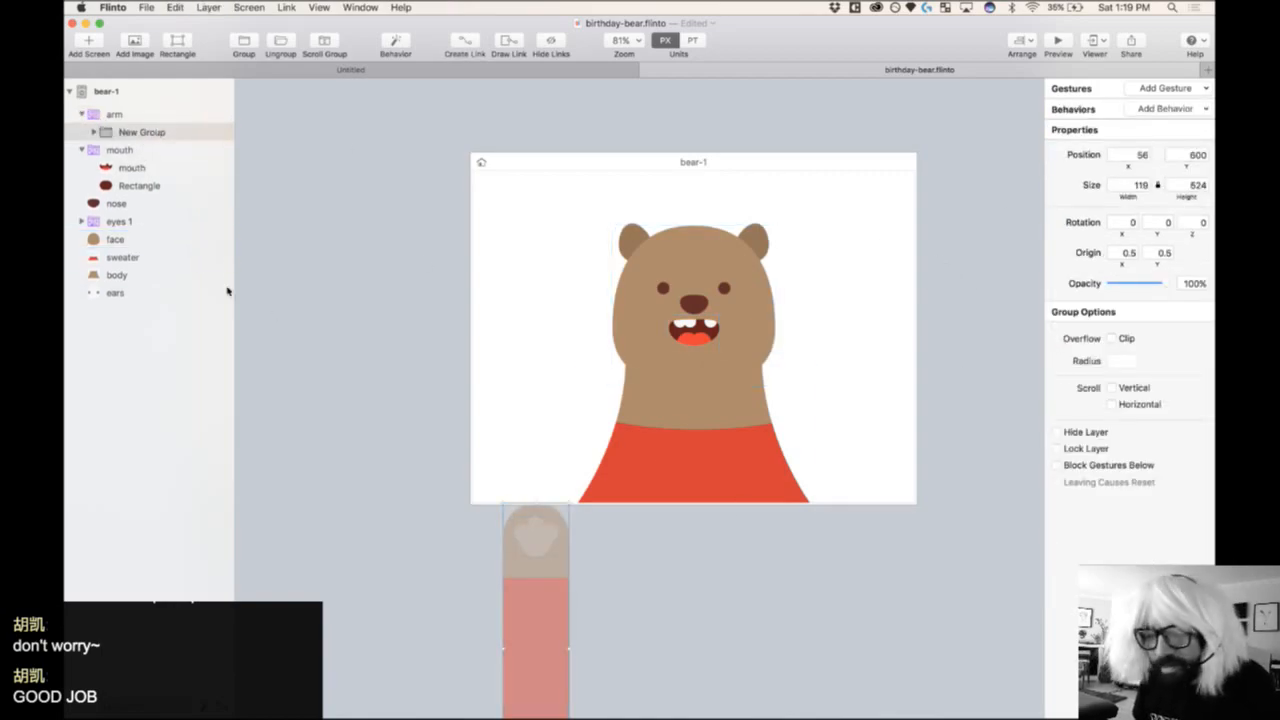
- In the arm behavior's New State 1, rotate the inner group to -20 on Z and move it to about X -146, Y -423
click(127, 117)
click(1166, 180)
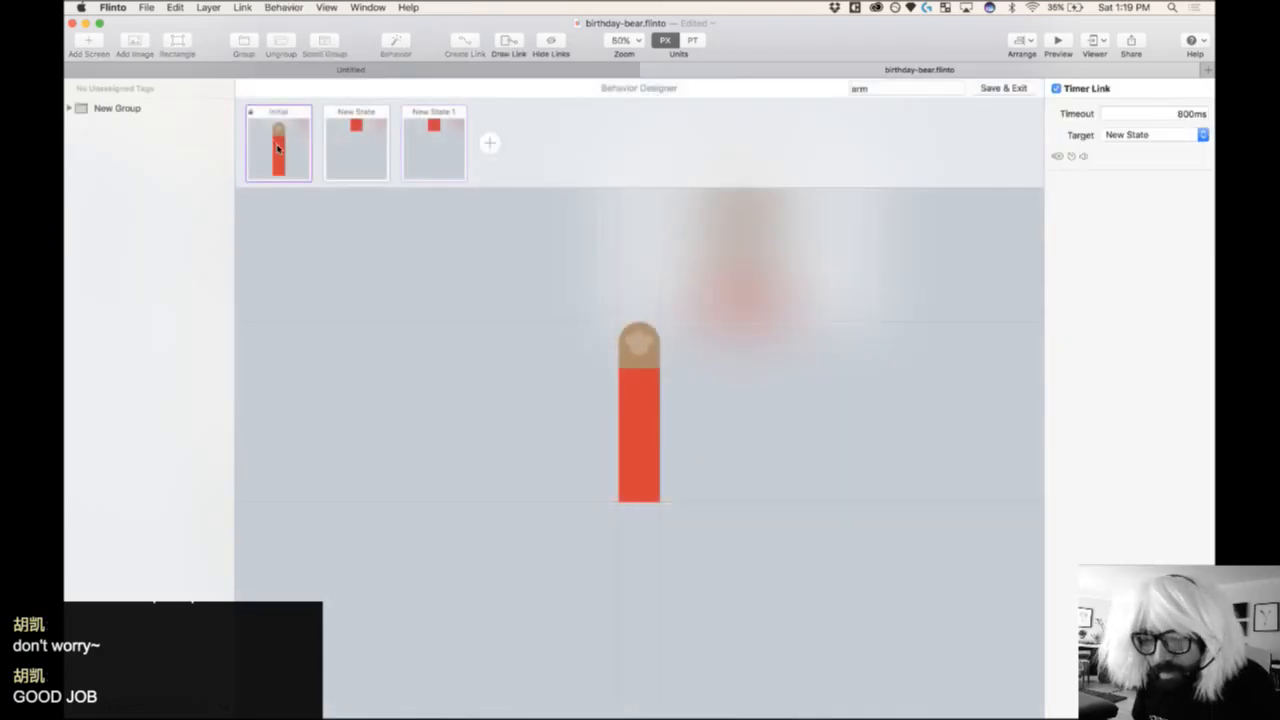
click(349, 150)
click(426, 157)
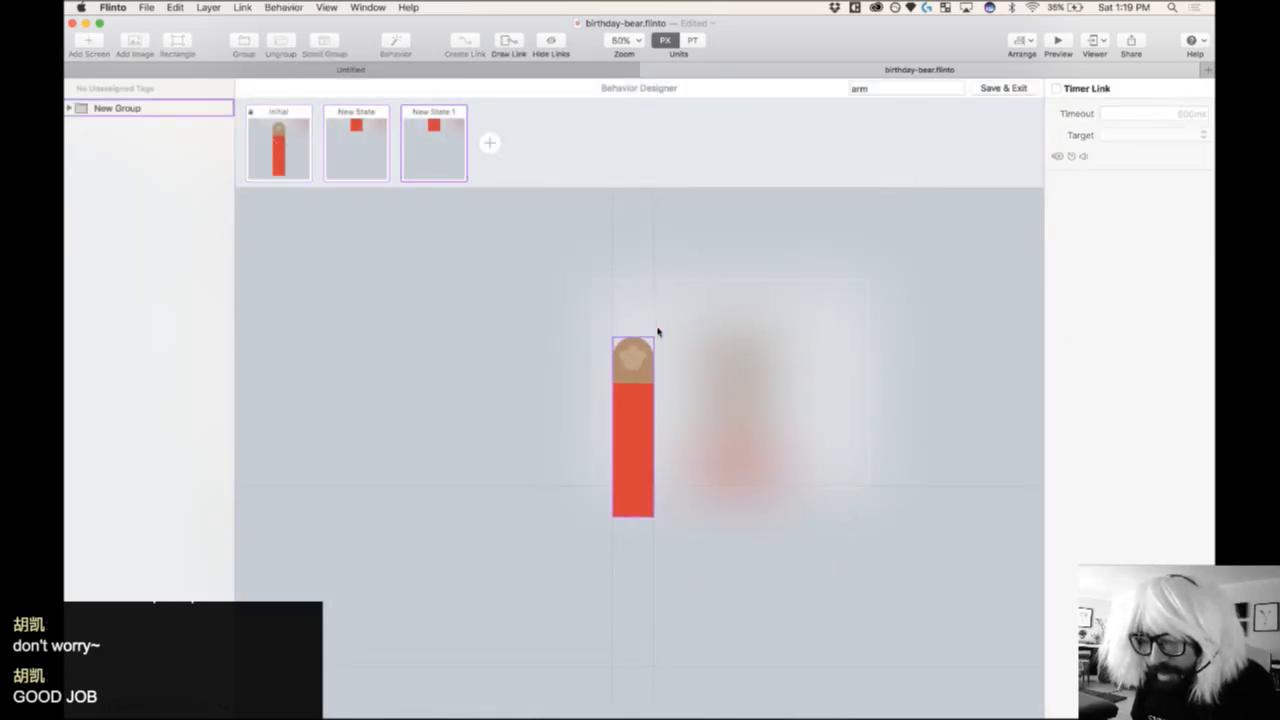
click(631, 356)
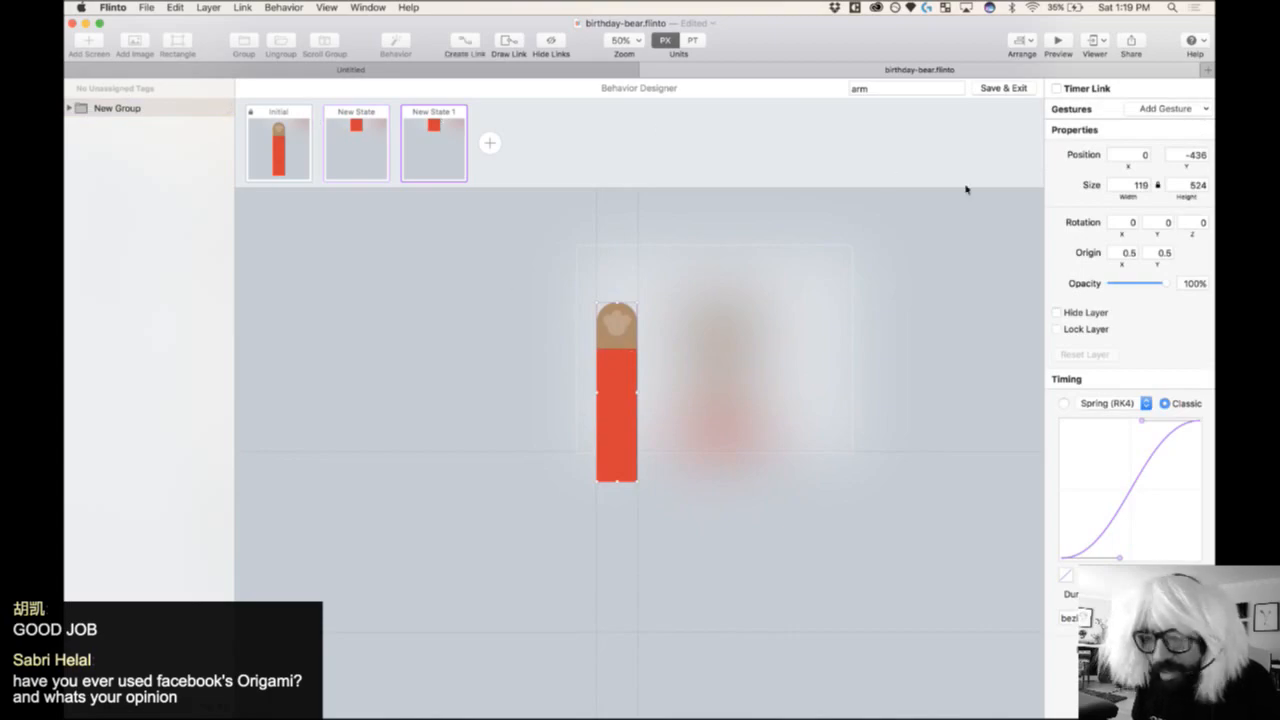
click(1200, 226)
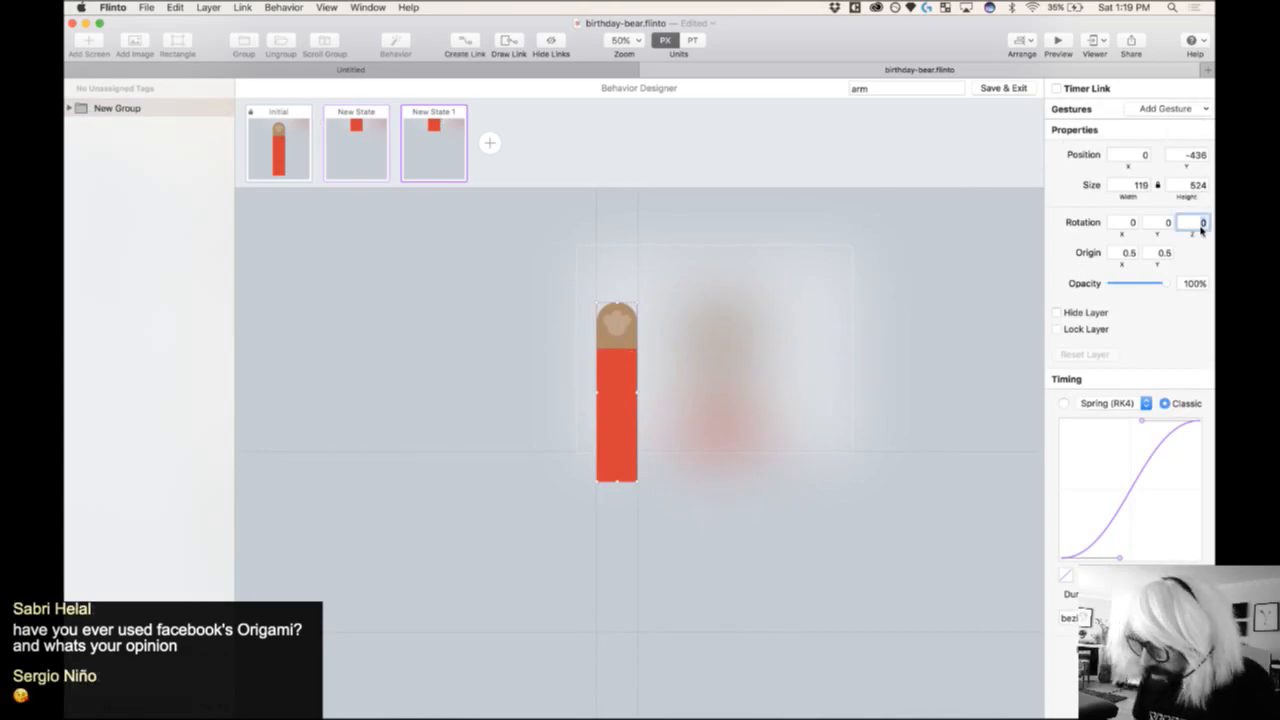
key(Return)
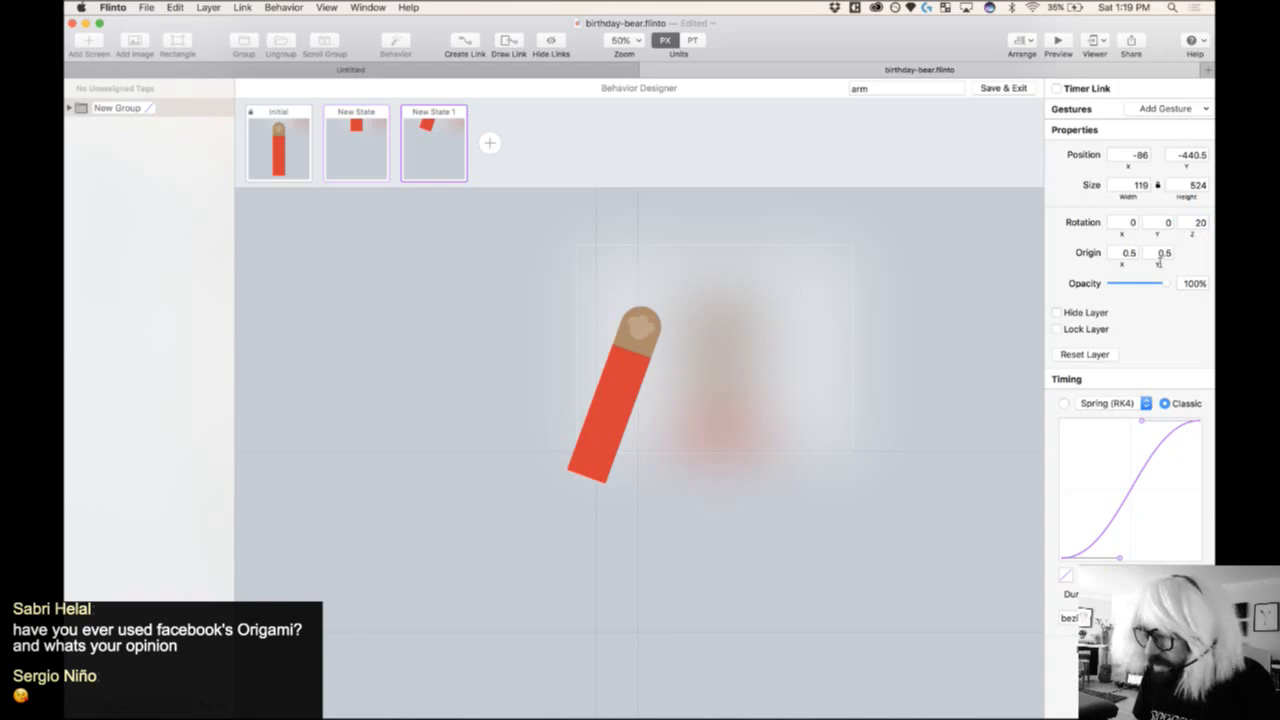
click(1195, 226)
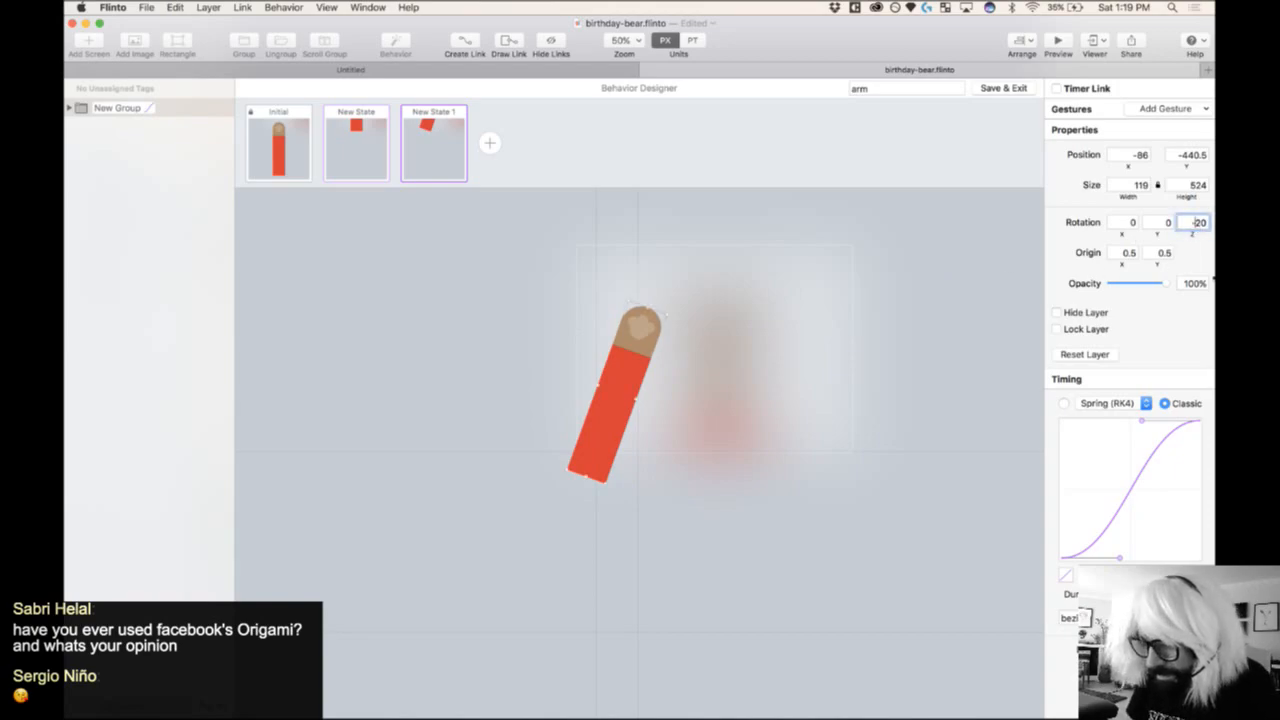
key(Return)
drag(628, 448, 617, 452)
- Retarget New State's timer link to New State 1
click(380, 156)
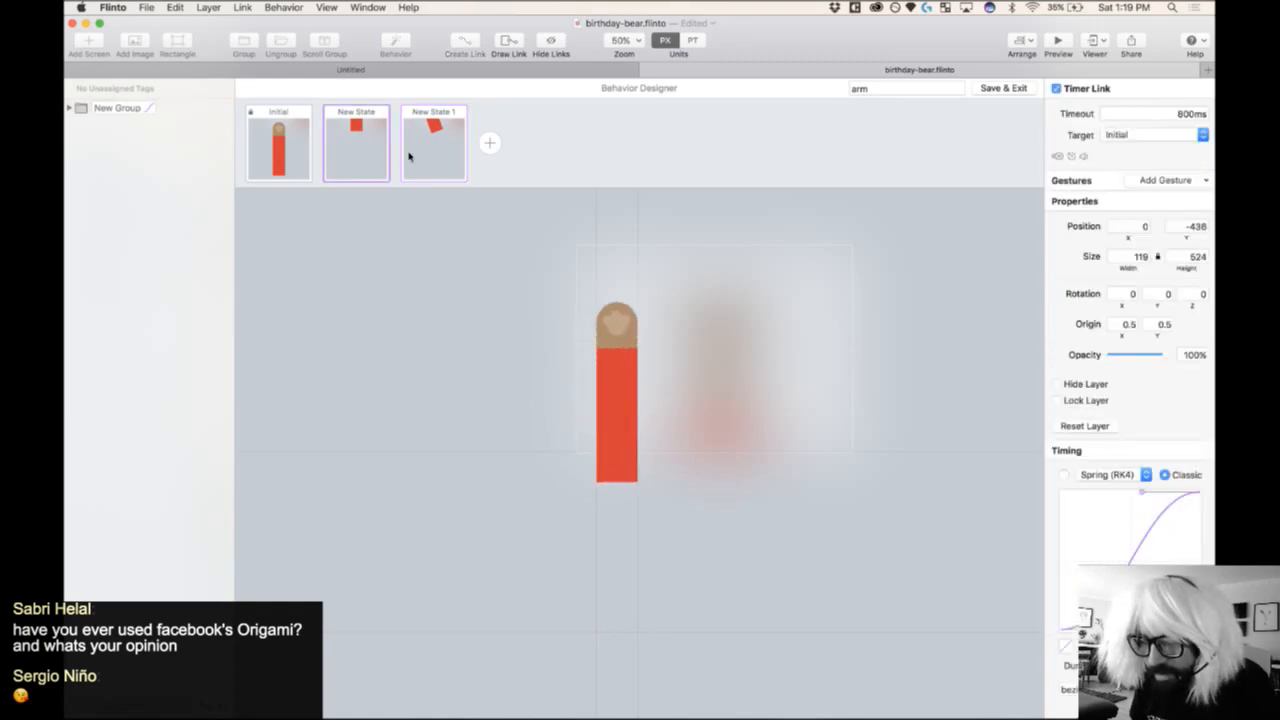
click(450, 154)
click(367, 154)
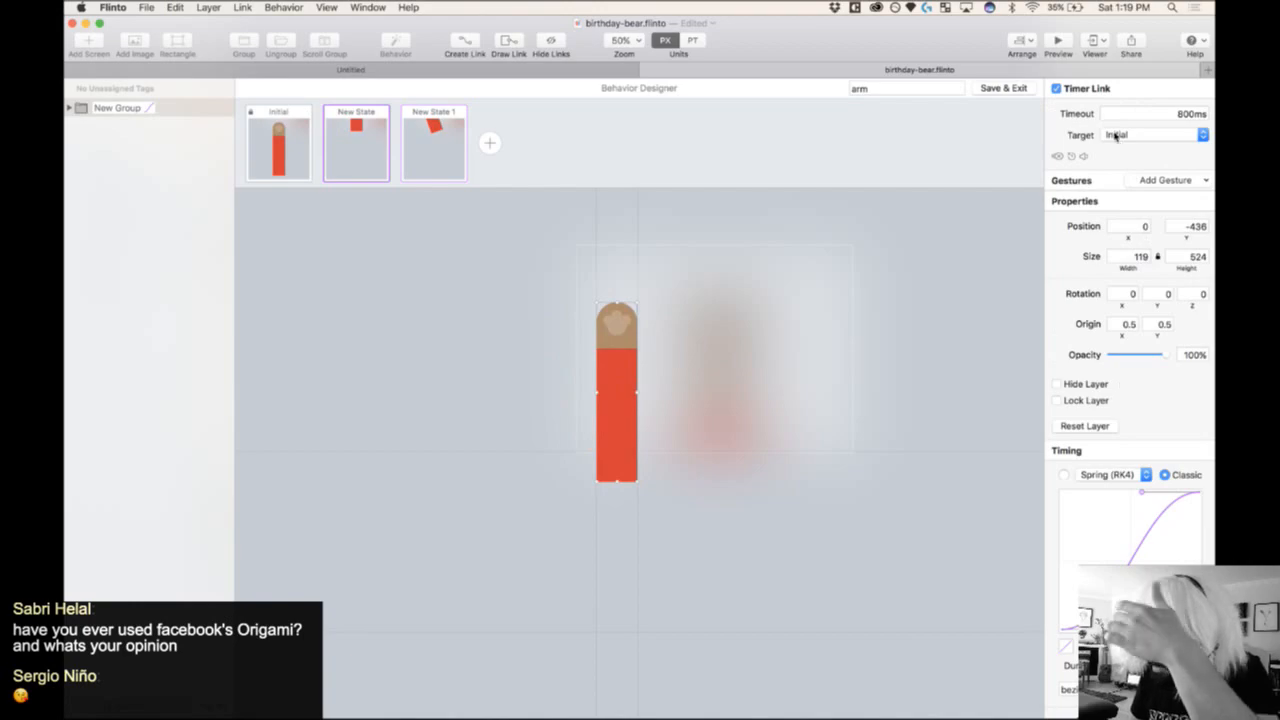
click(1162, 132)
click(1158, 155)
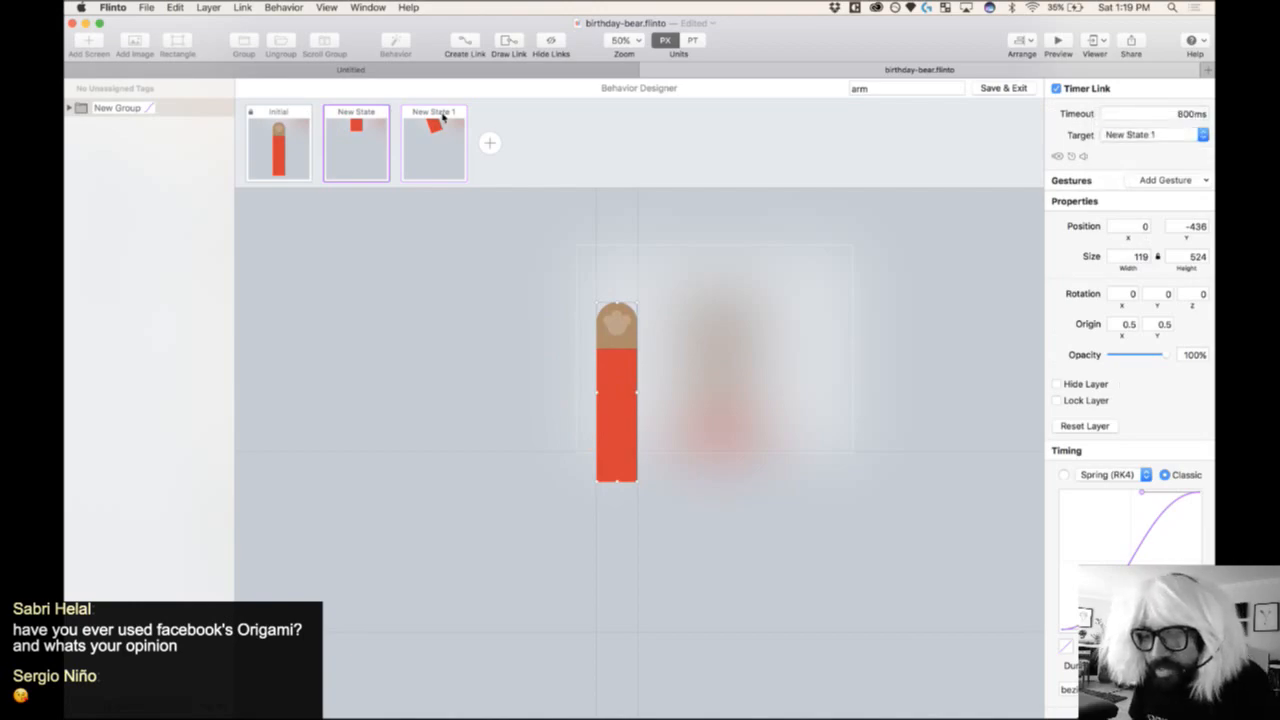
- Rename New State 1 to "wave" and compare its arm pose with New State
double_click(434, 112)
key(BackSpace)
text(wave)
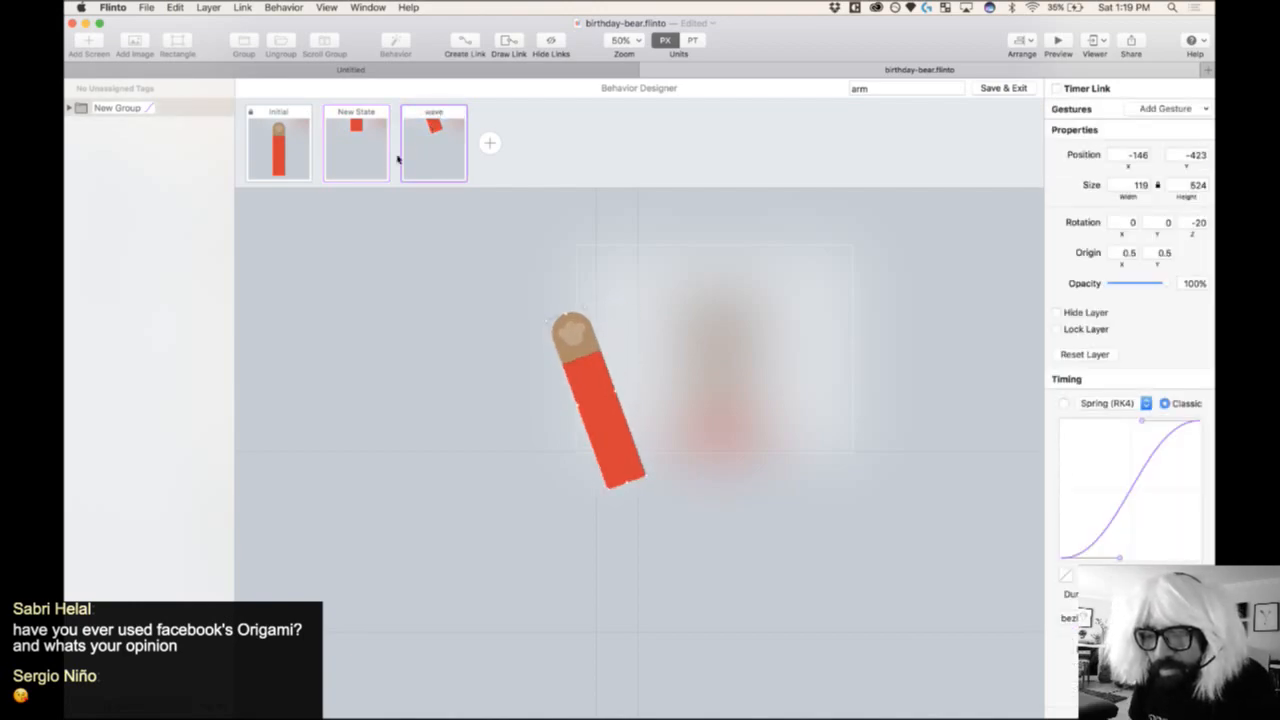
click(375, 160)
click(431, 151)
click(347, 165)
click(434, 163)
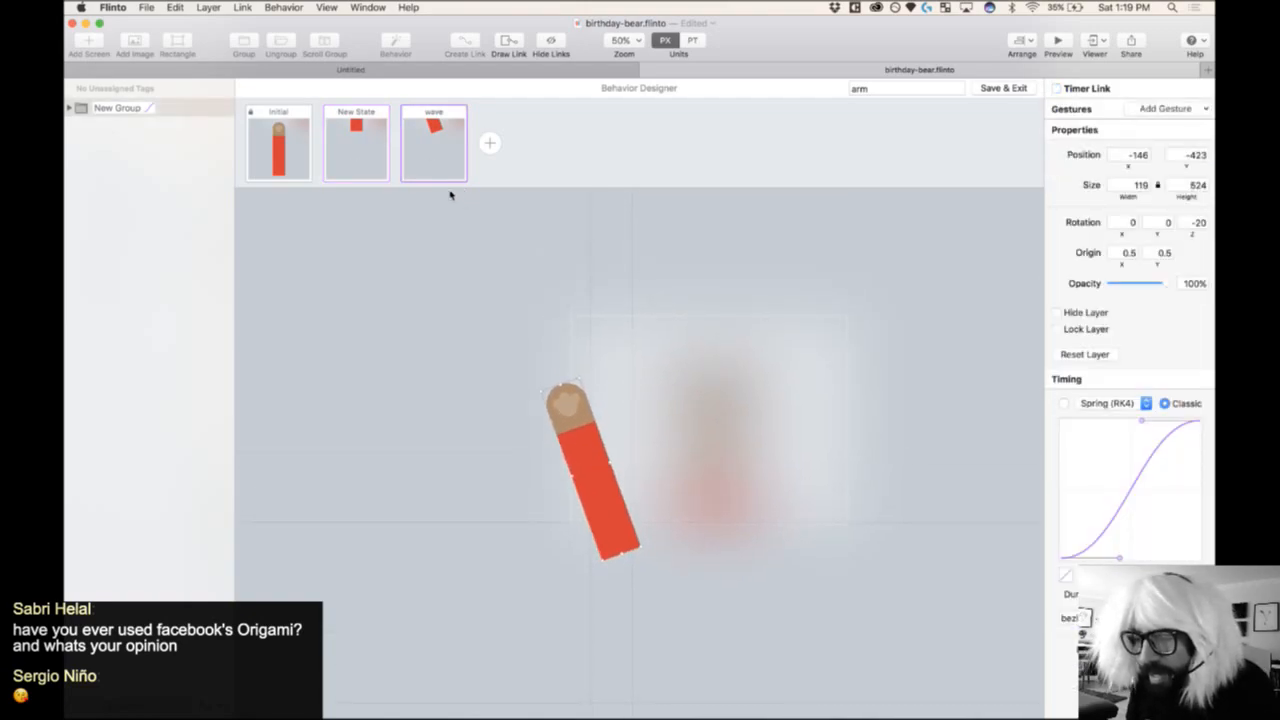
- Compare the arm poses across the states, then add two more states: a copy of New State and a copy of wave
click(352, 158)
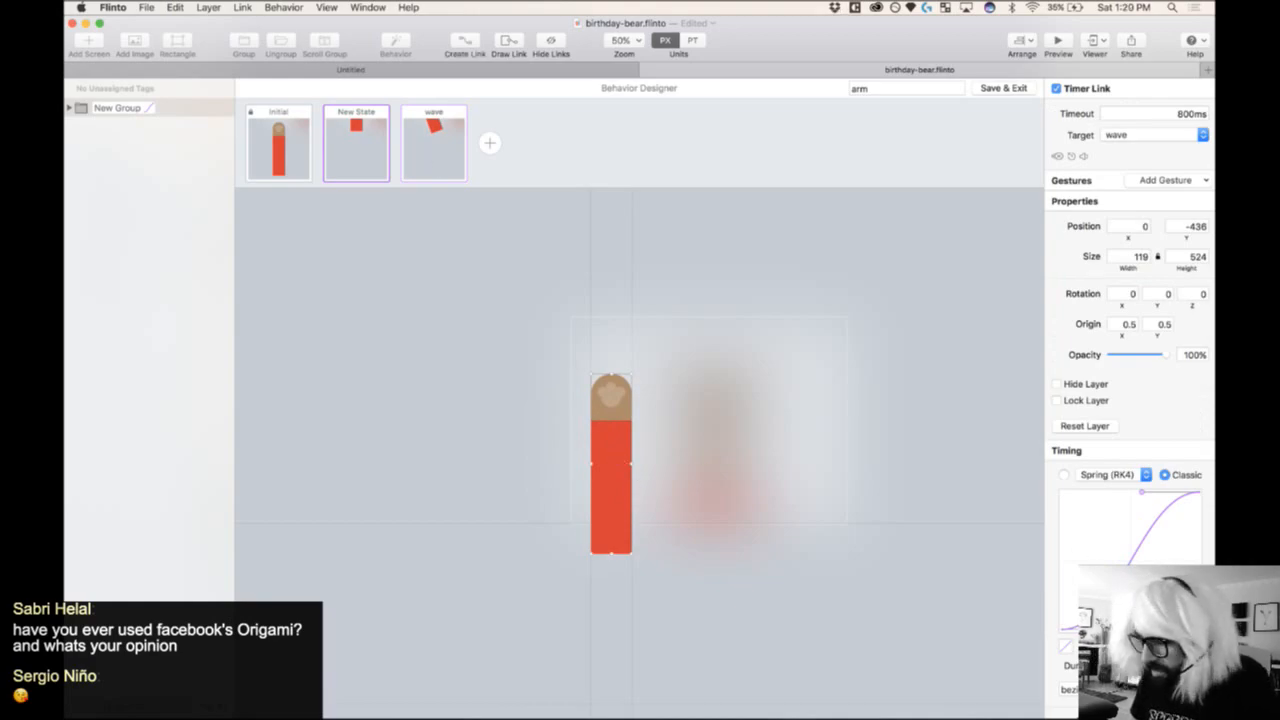
click(285, 148)
click(337, 149)
click(406, 149)
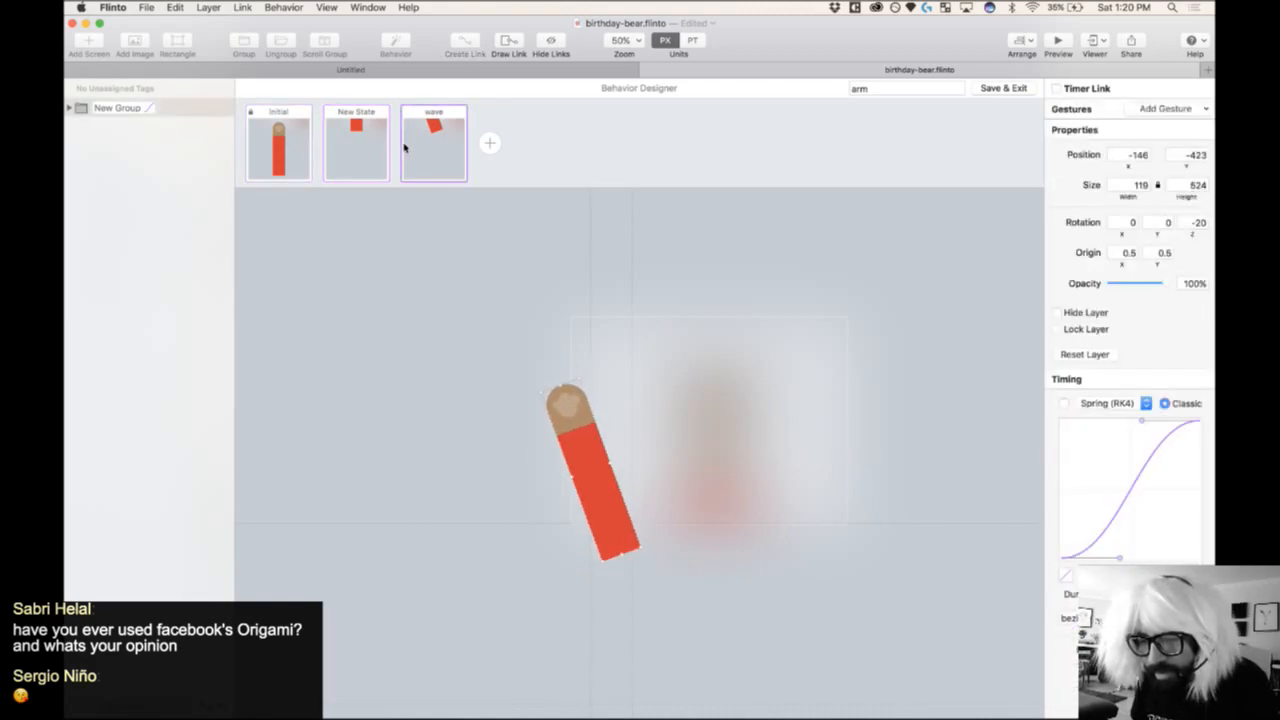
click(396, 152)
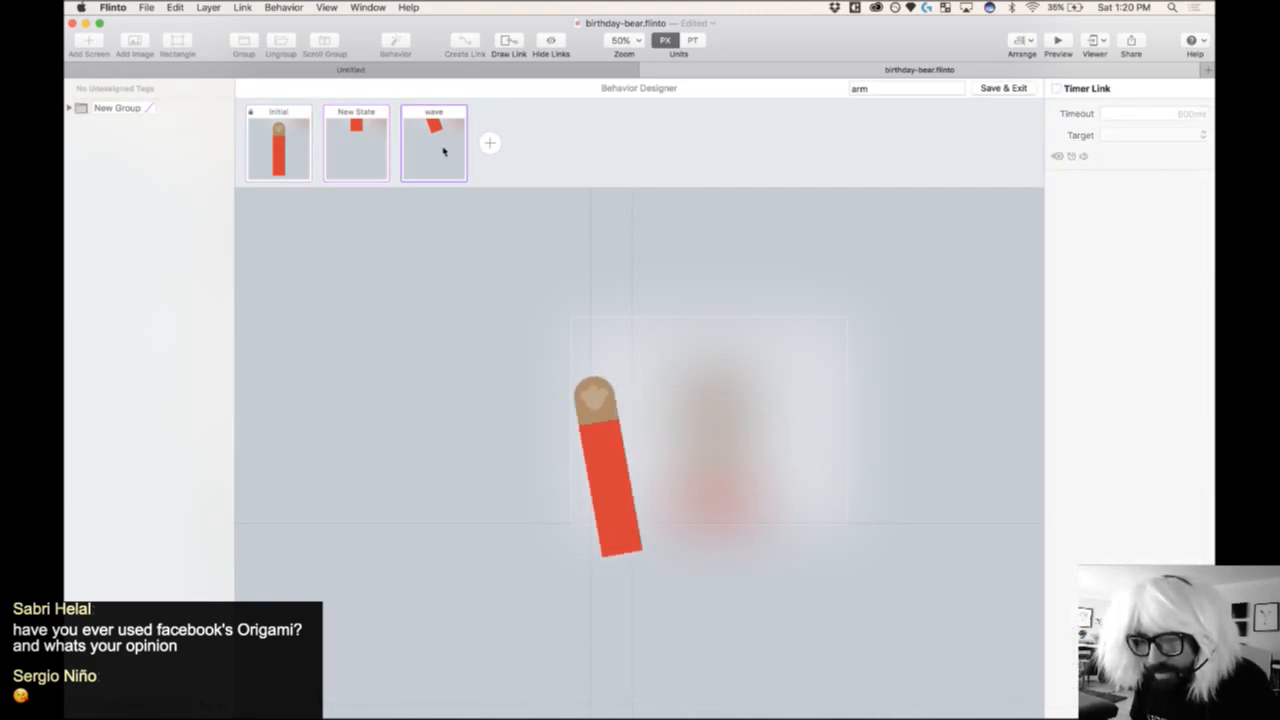
click(444, 151)
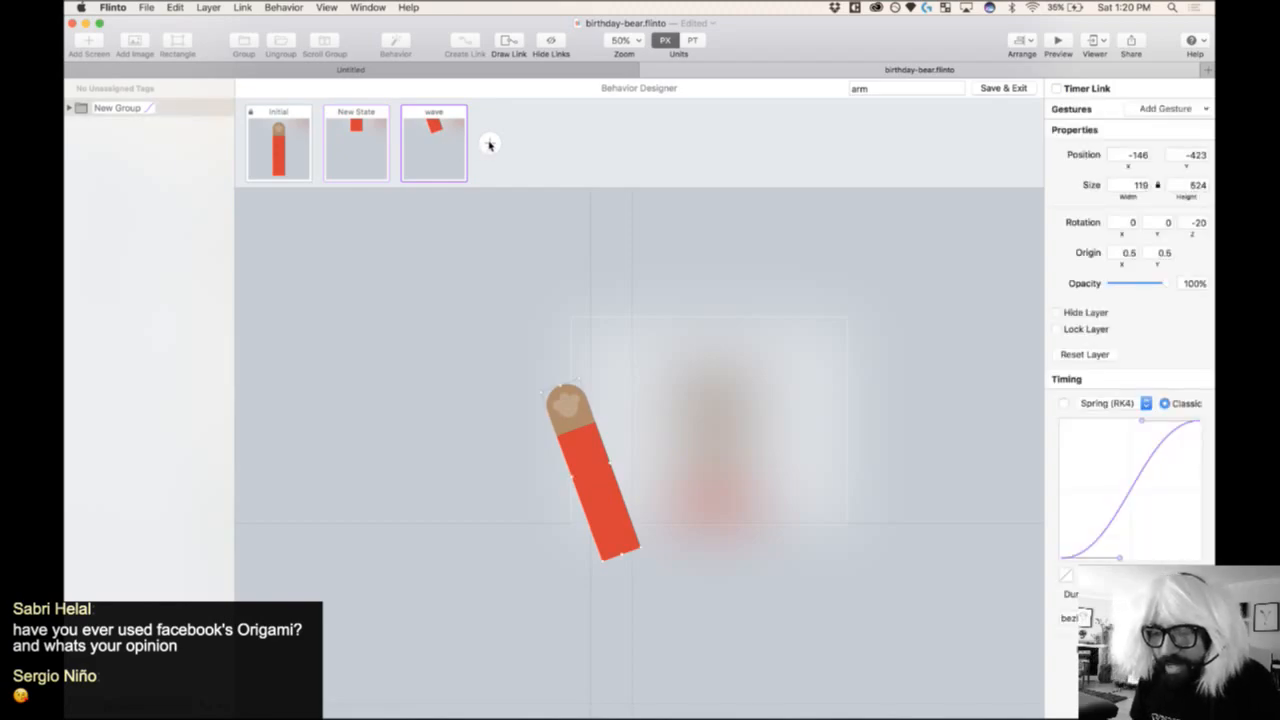
click(349, 134)
click(487, 144)
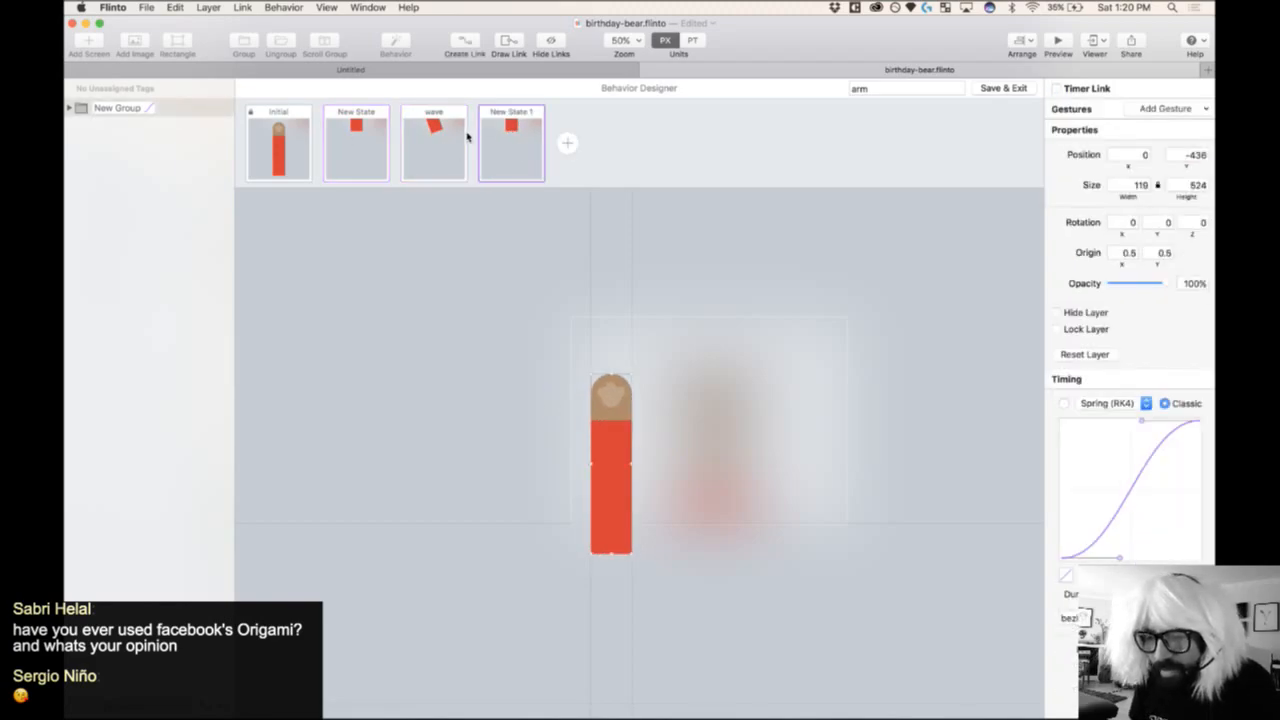
click(462, 135)
click(567, 143)
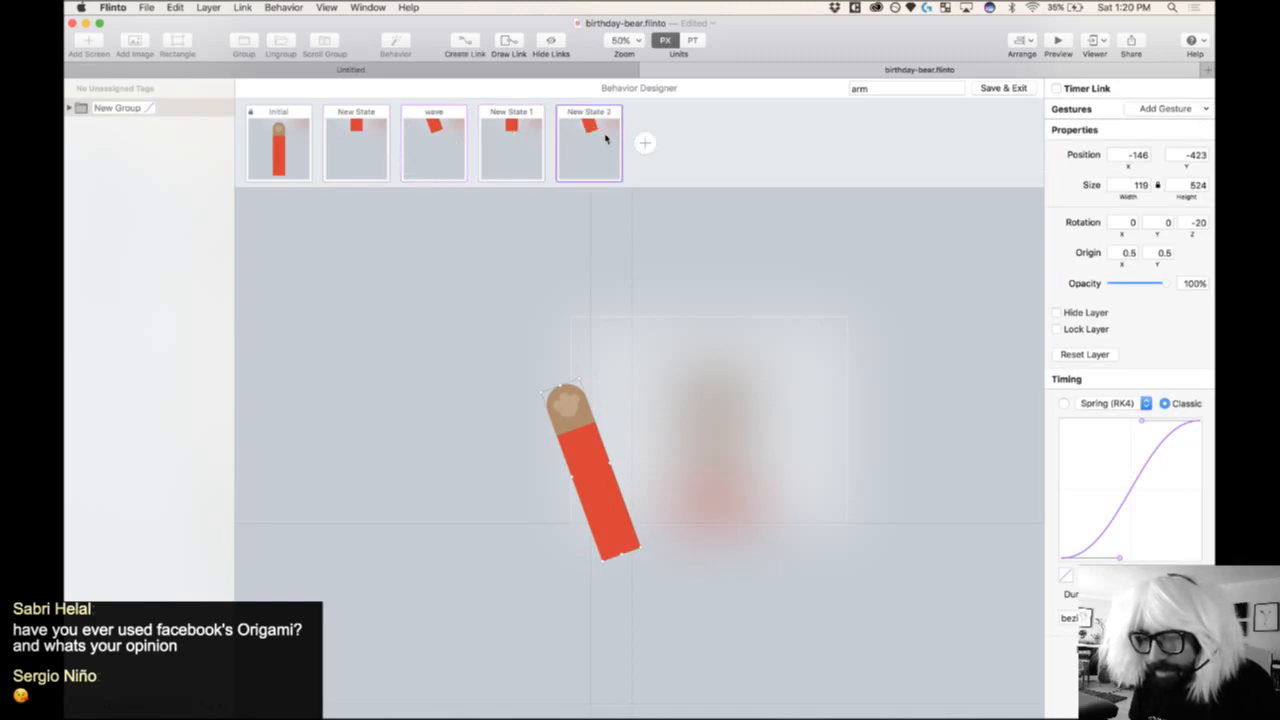
- Rename New State 1 to "back" and New State 2 to "wave 2"
click(349, 135)
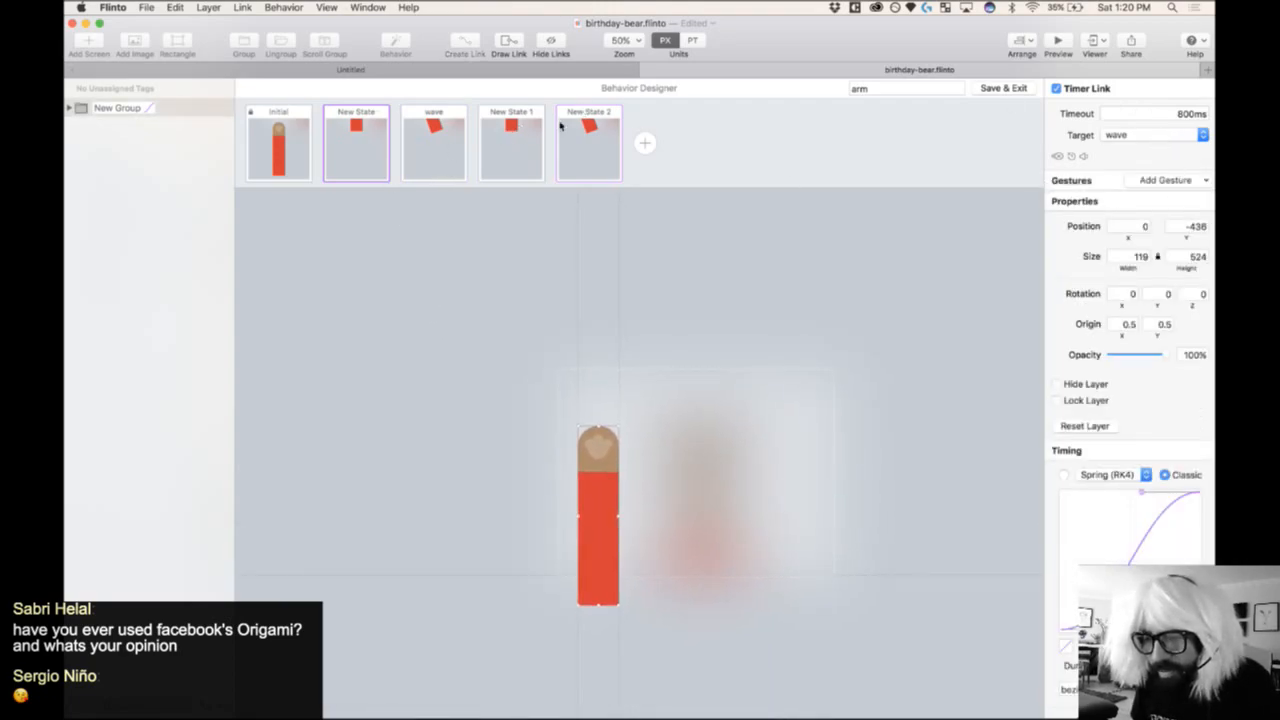
click(440, 140)
click(1057, 89)
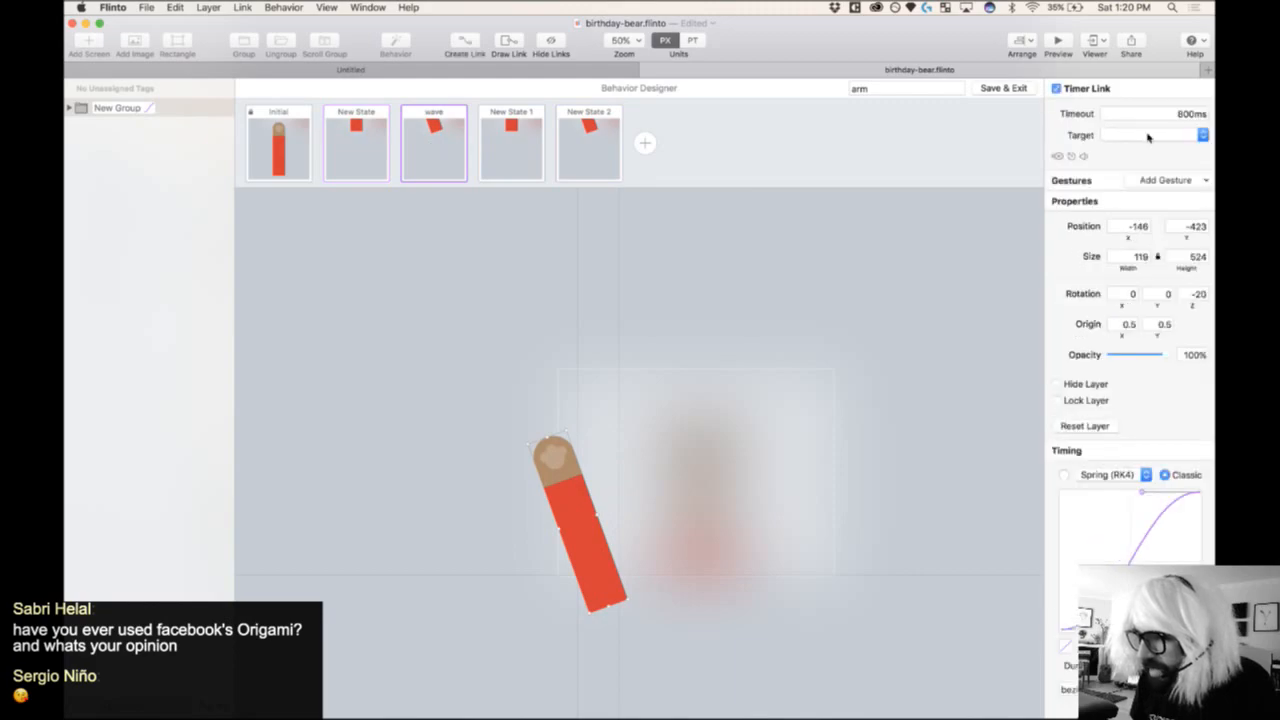
double_click(508, 112)
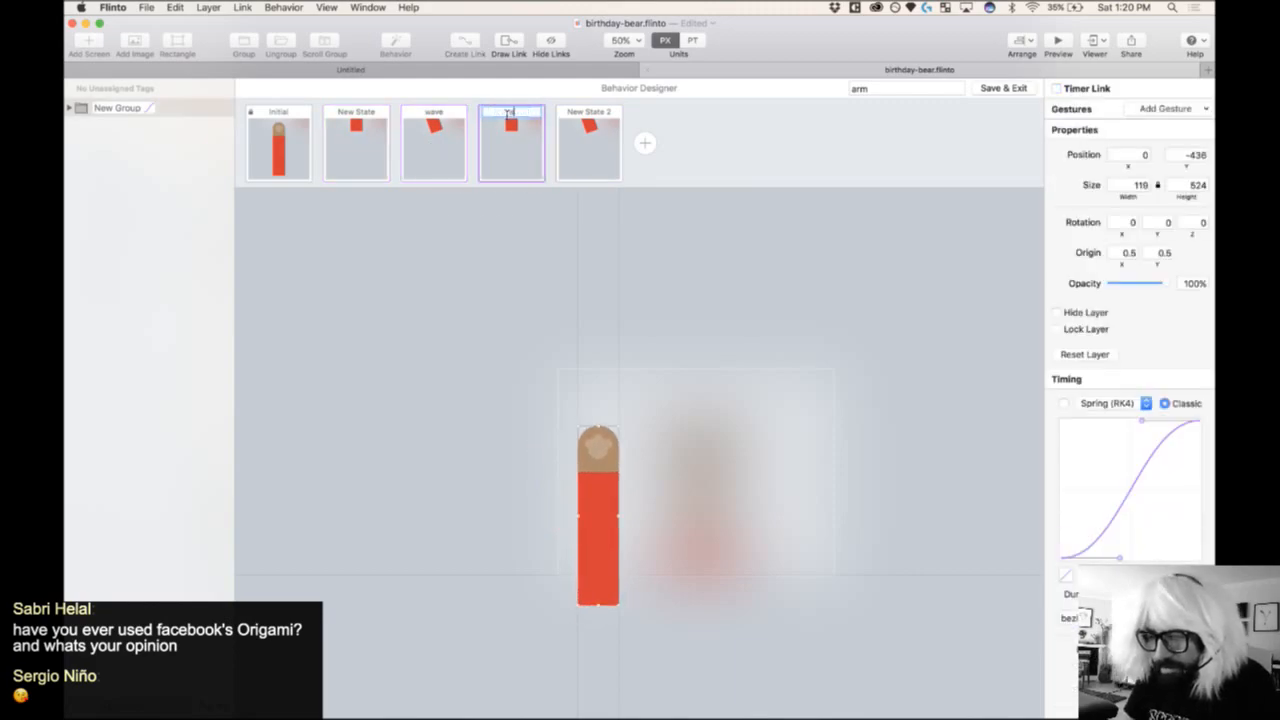
text(back)
key(Return)
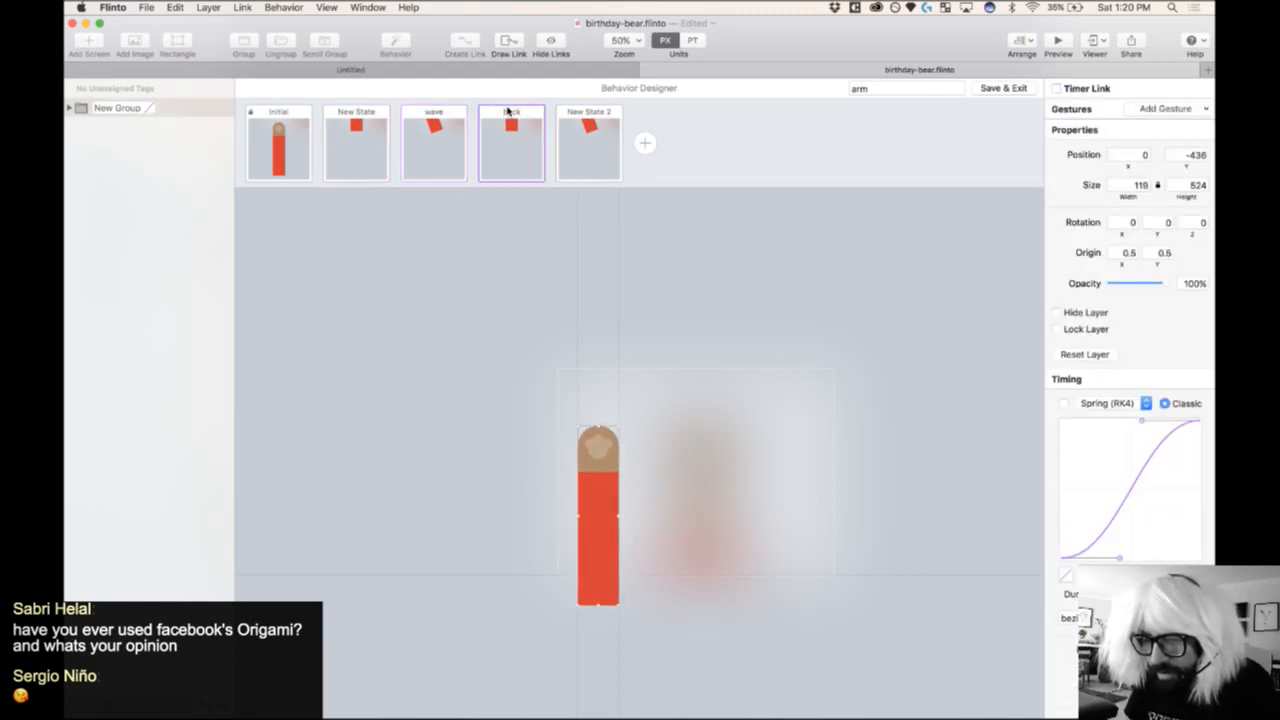
double_click(604, 112)
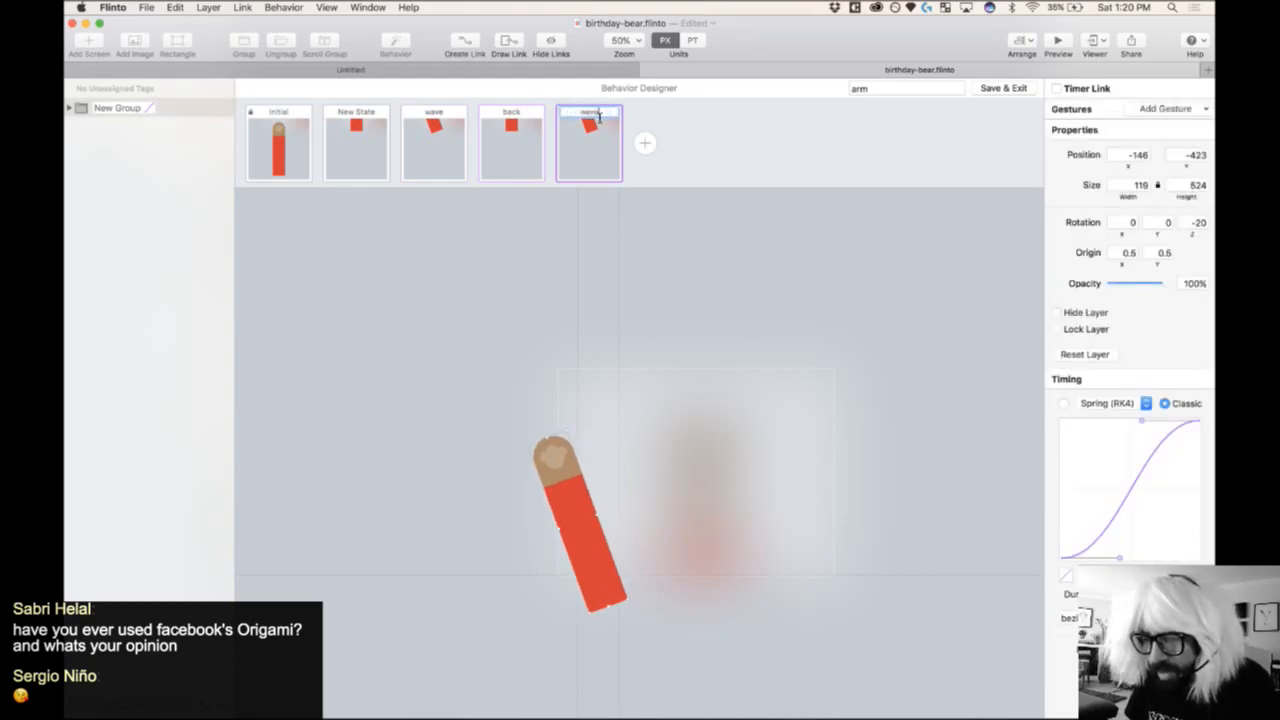
key(Return)
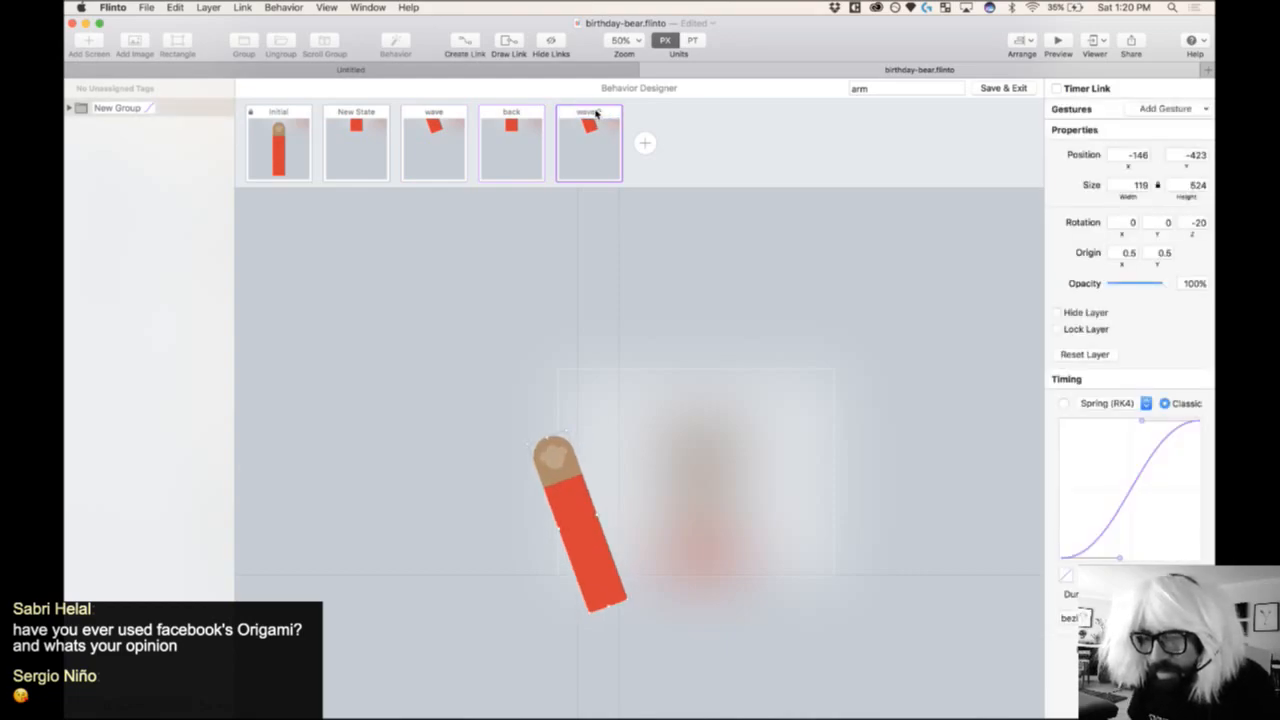
- Give the wave state a timer link that targets back with a timeout of 0 ms
click(429, 148)
click(1056, 88)
click(1150, 134)
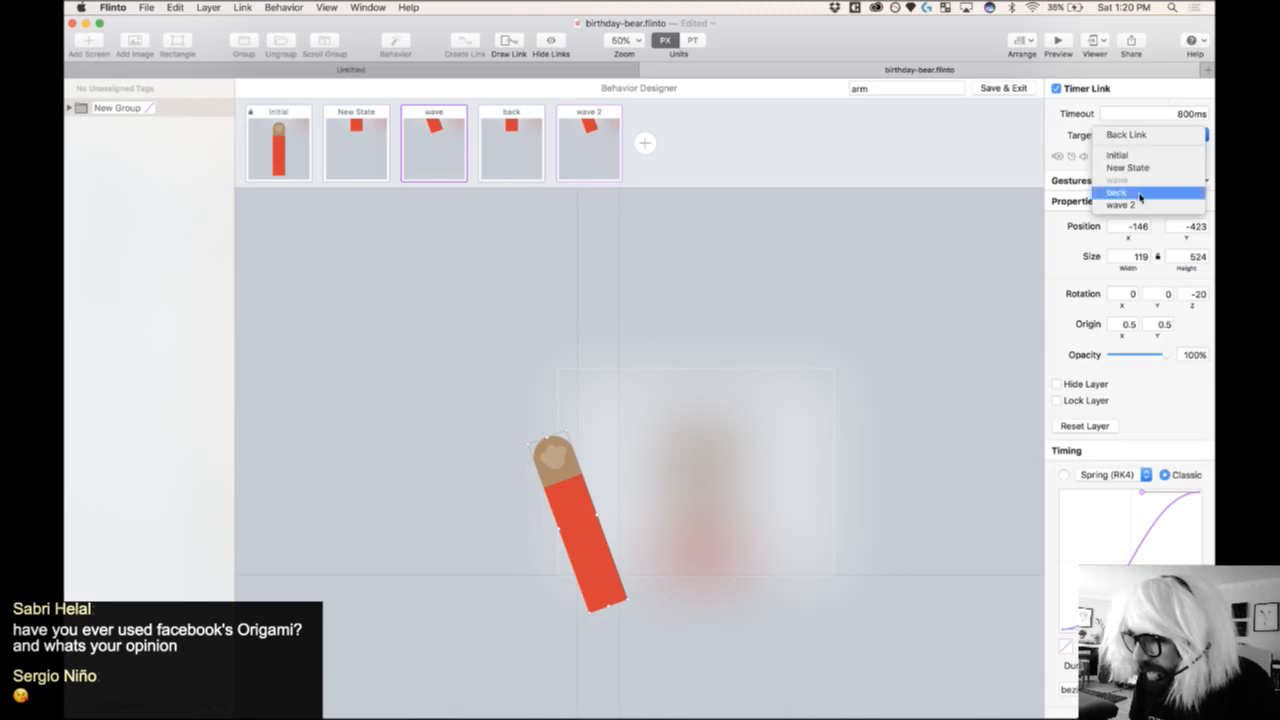
click(1139, 197)
double_click(1186, 117)
text(0)
key(Return)
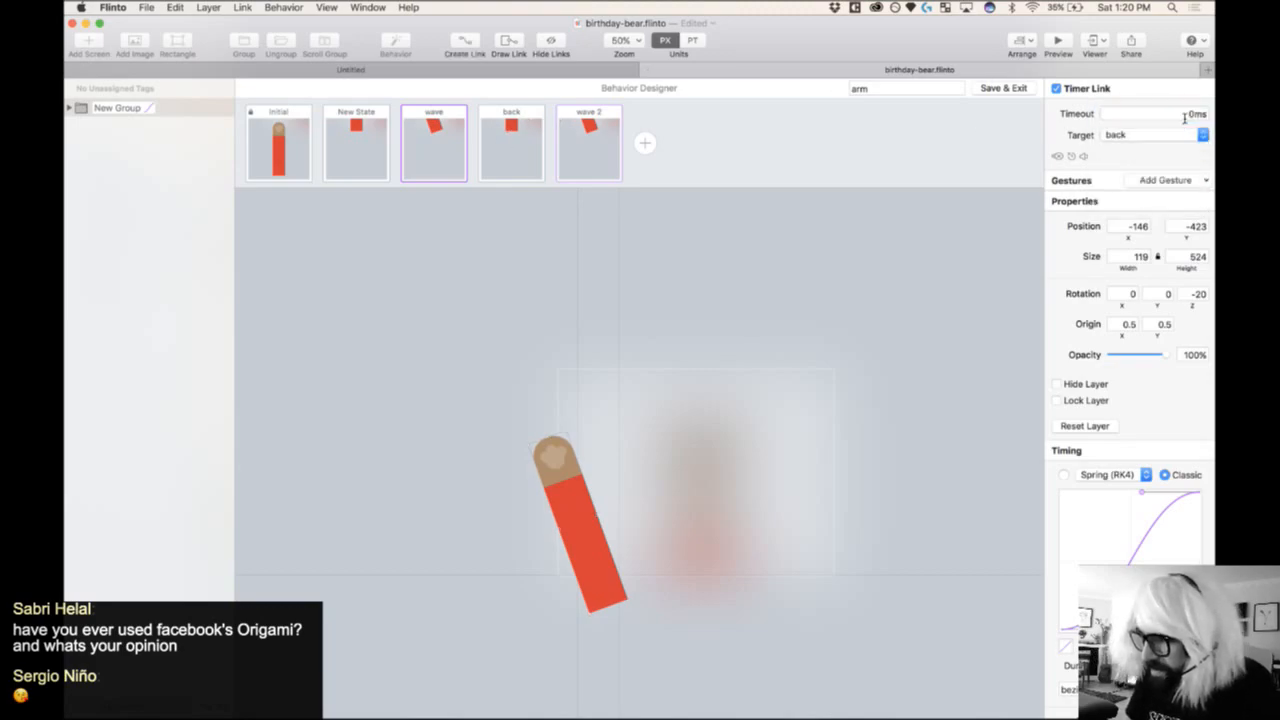
- Give the back state a timer link with a 0 ms timeout that targets wave 2
click(527, 160)
click(1088, 91)
double_click(1191, 117)
text(0)
key(Return)
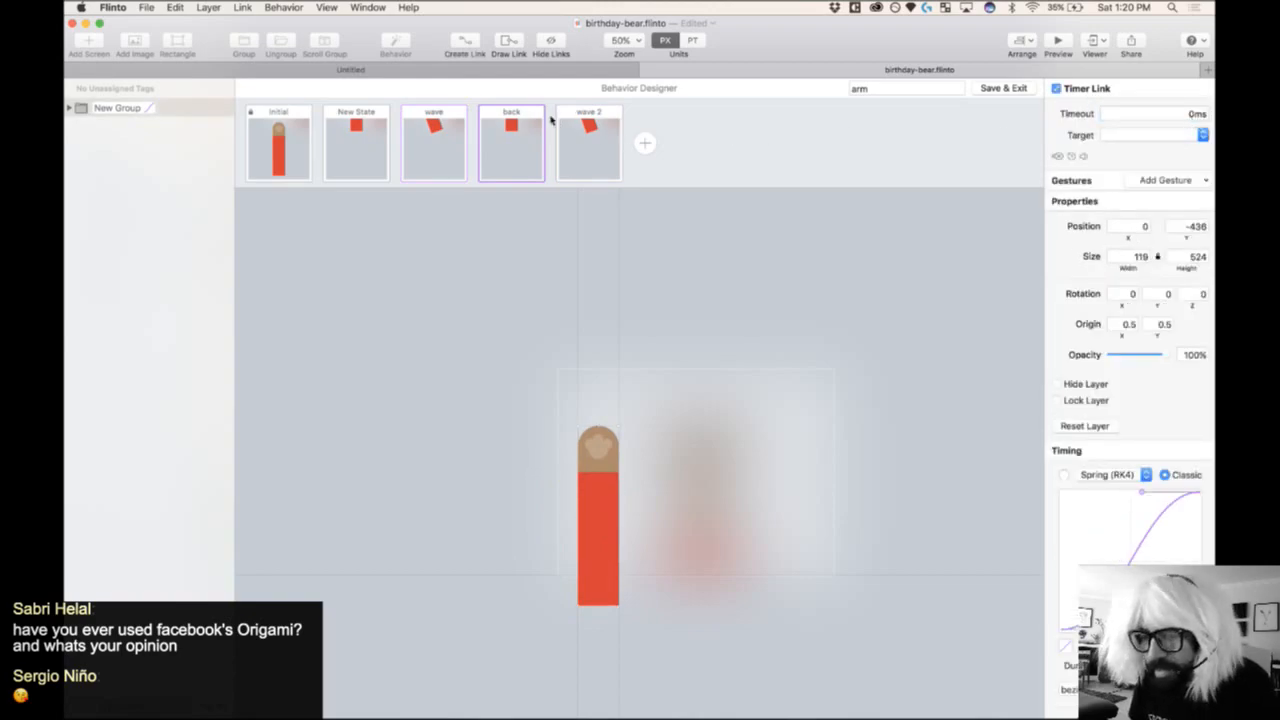
click(1170, 137)
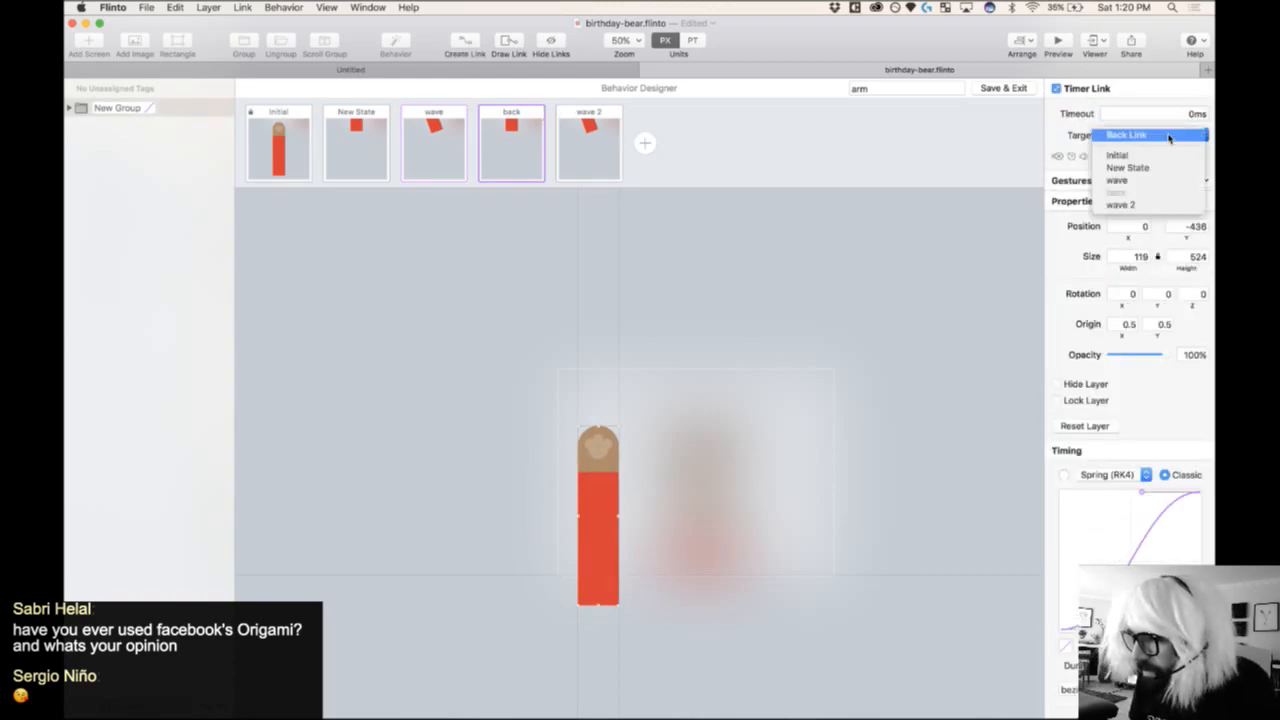
click(1166, 206)
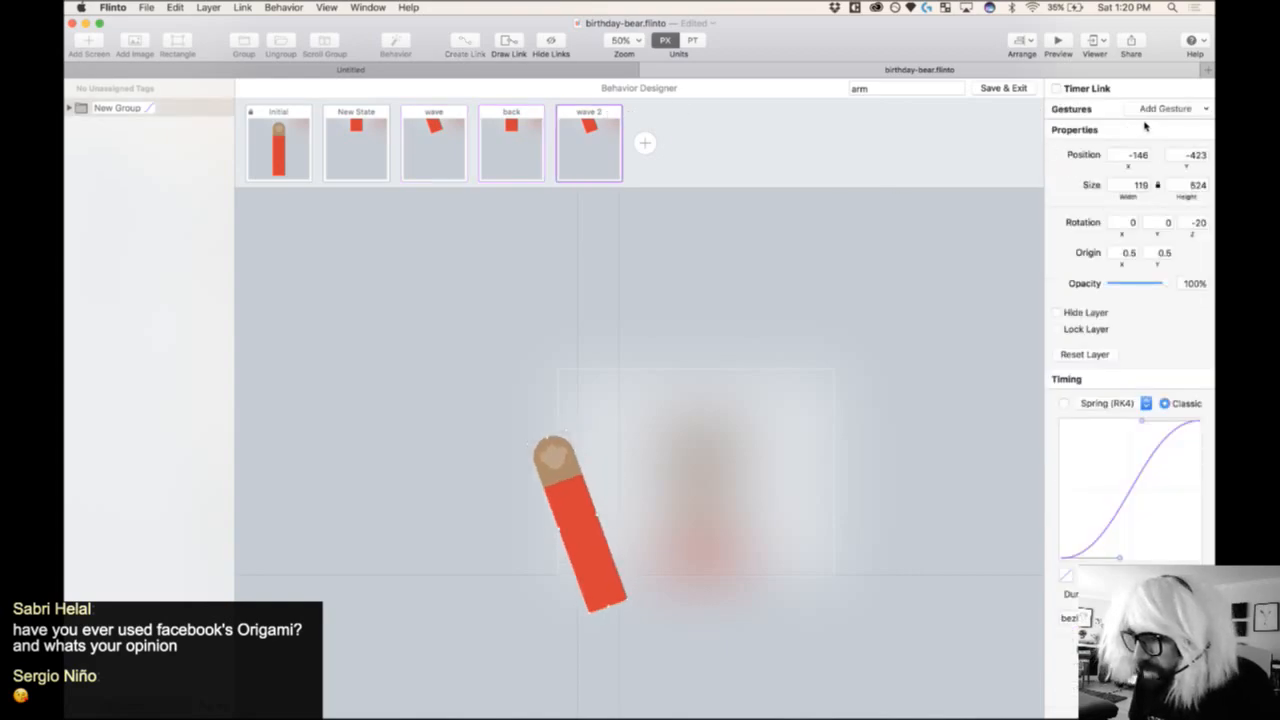
- Give the wave 2 state a timer link with a 0 ms timeout that targets Initial
click(1080, 89)
double_click(1183, 115)
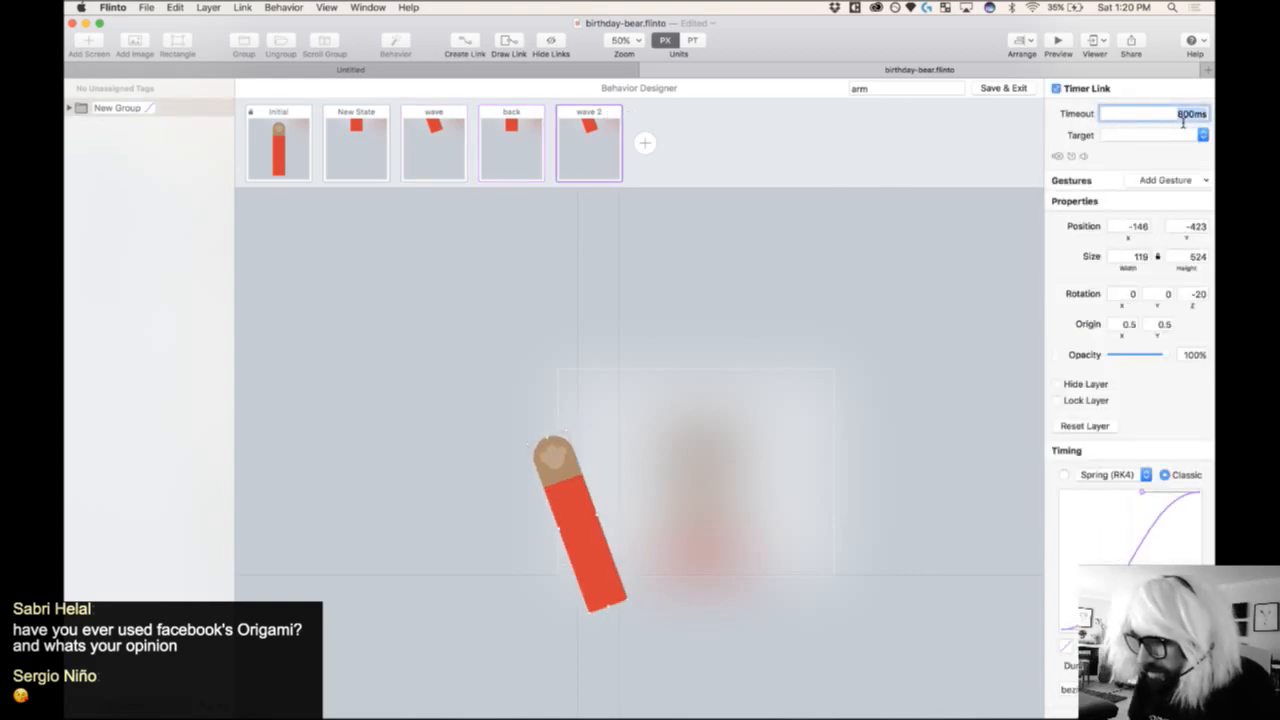
text(0)
click(1165, 134)
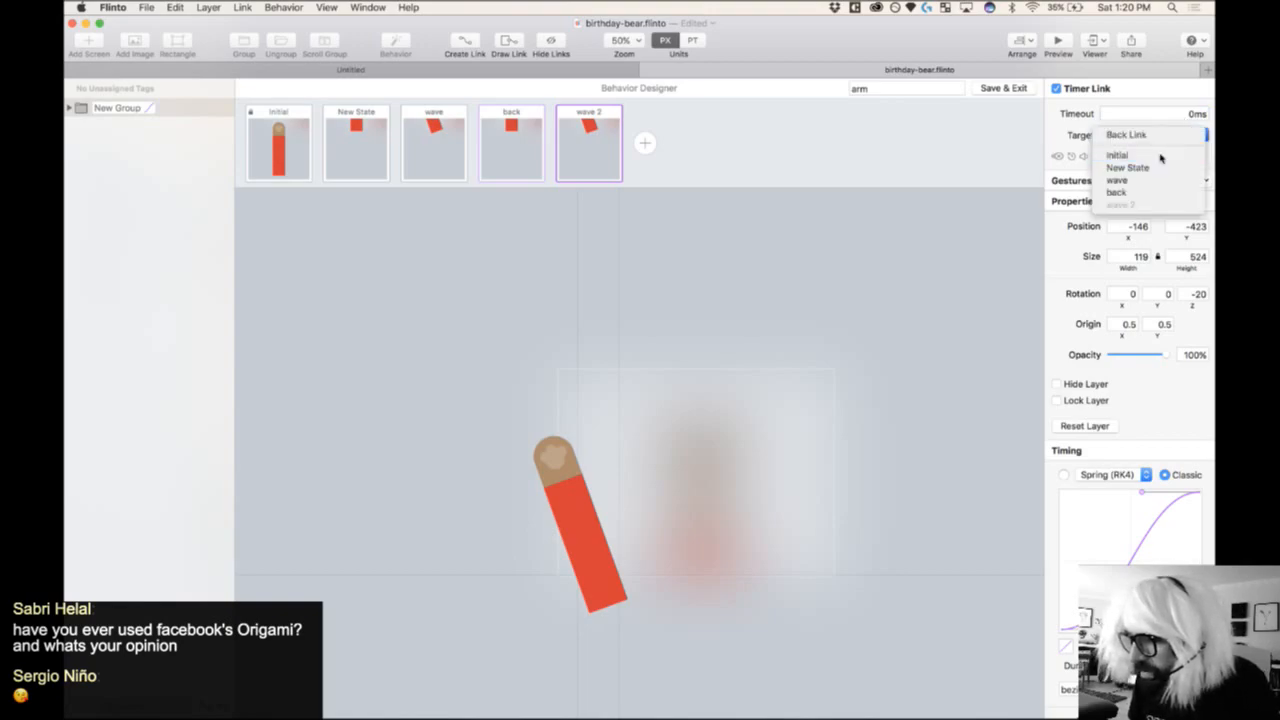
click(1160, 156)
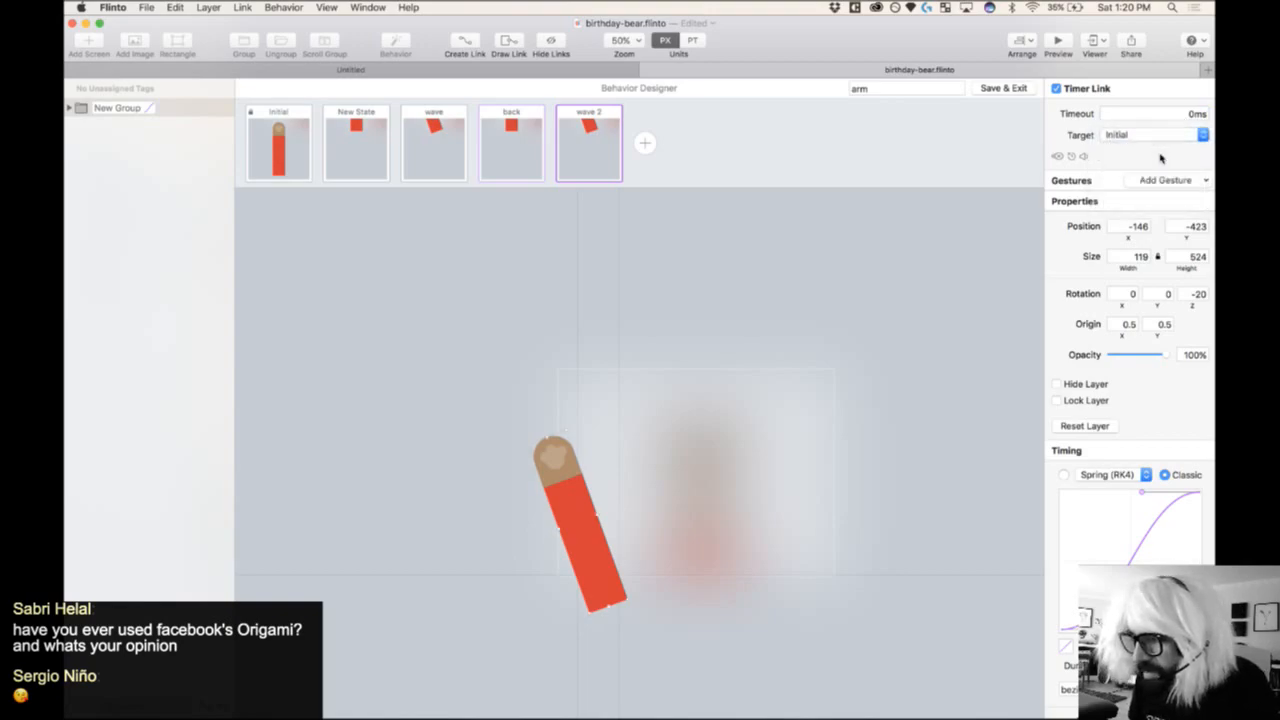
- Preview the bear's full raise-and-wave arm sequence and close the preview
click(1059, 40)
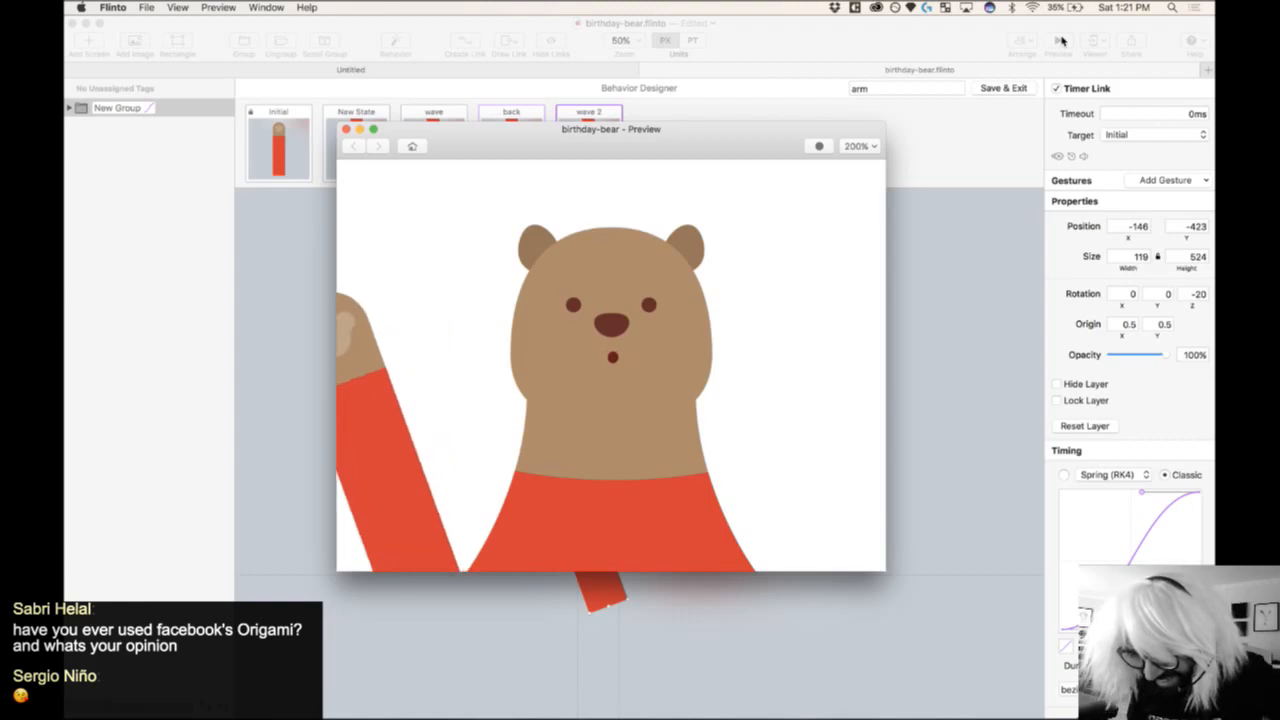
click(345, 131)
click(391, 200)
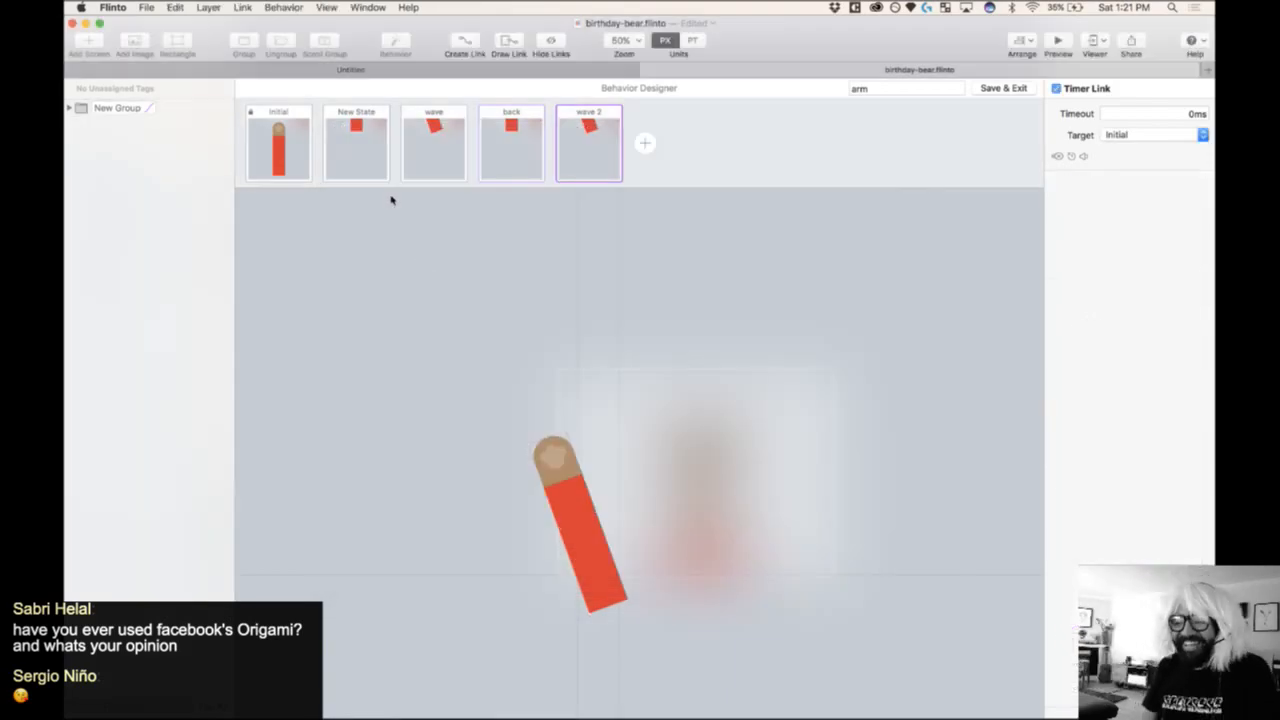
- Compare New State with wave and lower the arm group in the wave state to about Y -386
click(360, 145)
click(415, 148)
click(374, 151)
click(446, 156)
click(594, 617)
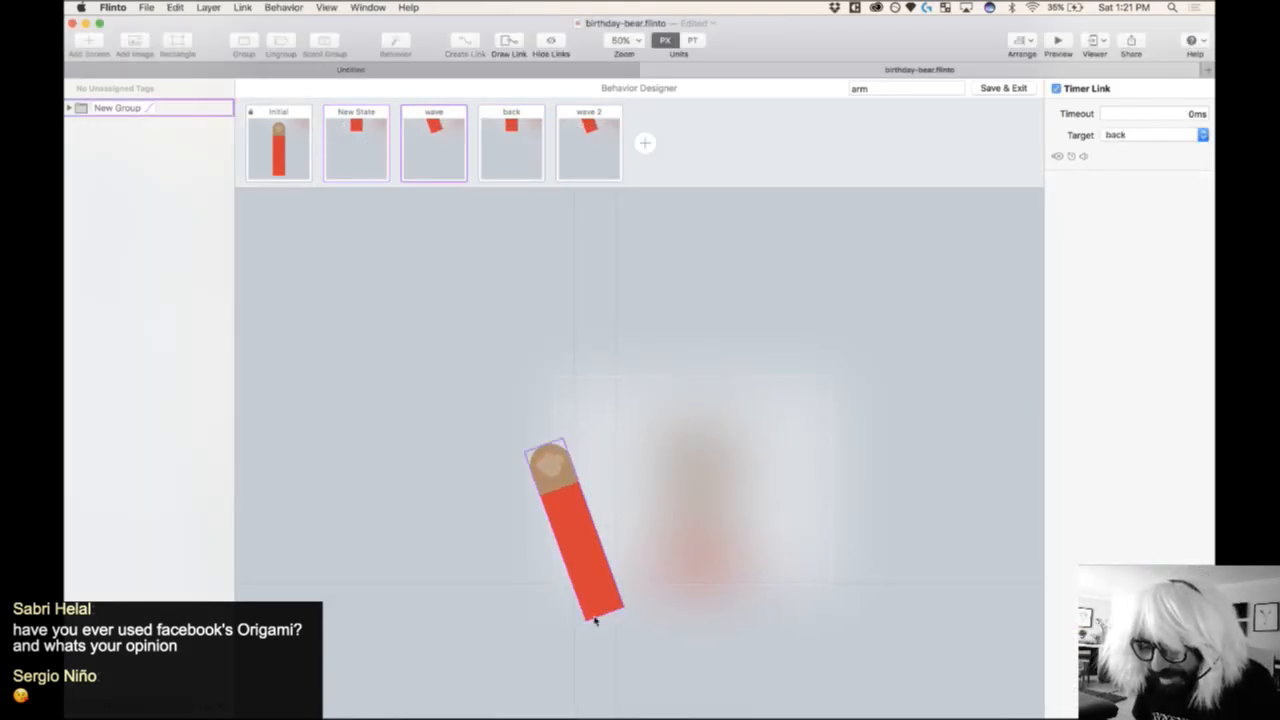
drag(585, 535, 582, 548)
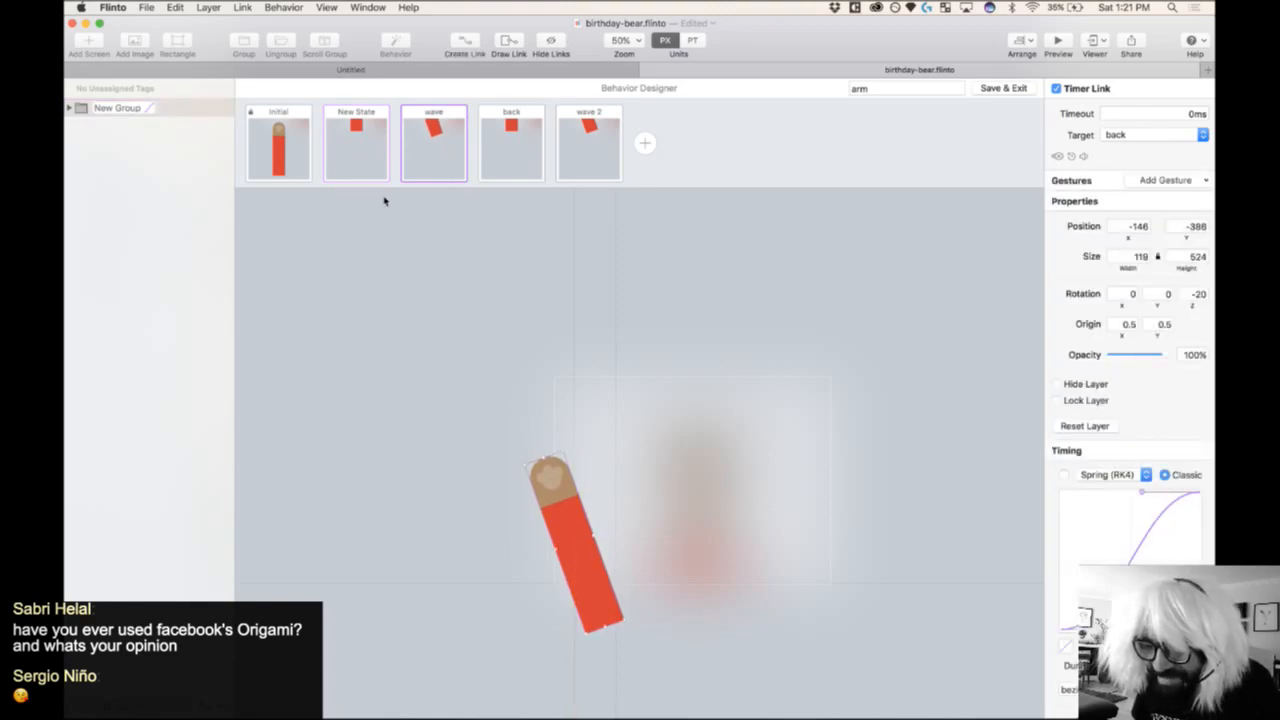
- In the wave 2 state, lower the arm group to about X -158, Y -378, close to its pose in wave
click(368, 142)
click(421, 147)
click(592, 140)
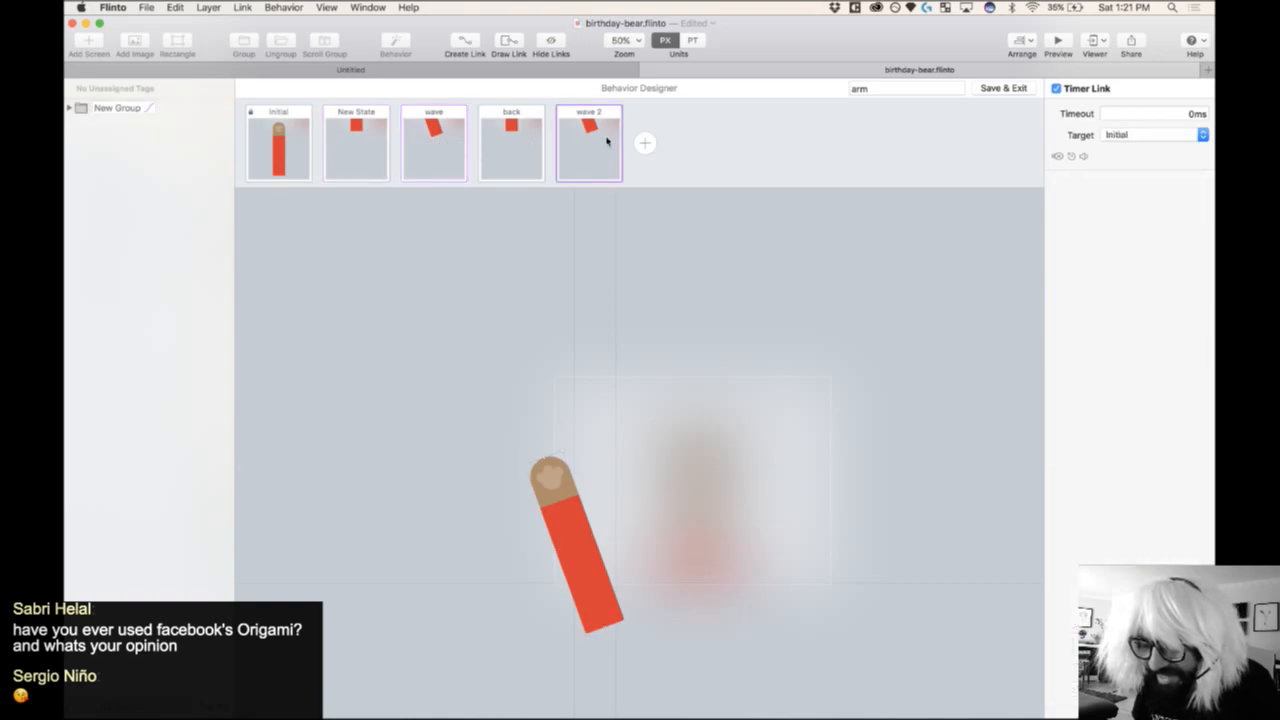
click(427, 154)
click(610, 126)
drag(576, 542, 569, 566)
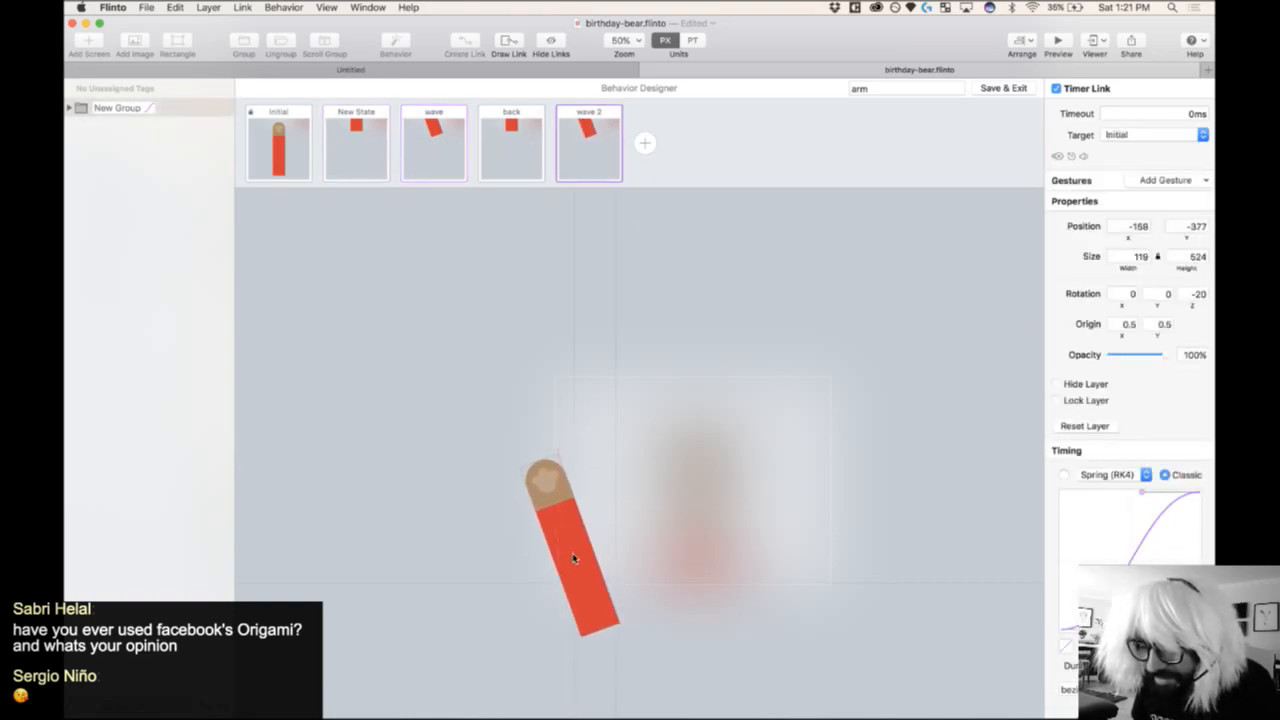
- Preview the wave with the lowered arm poses, close the preview and clear the layer selection
click(1060, 42)
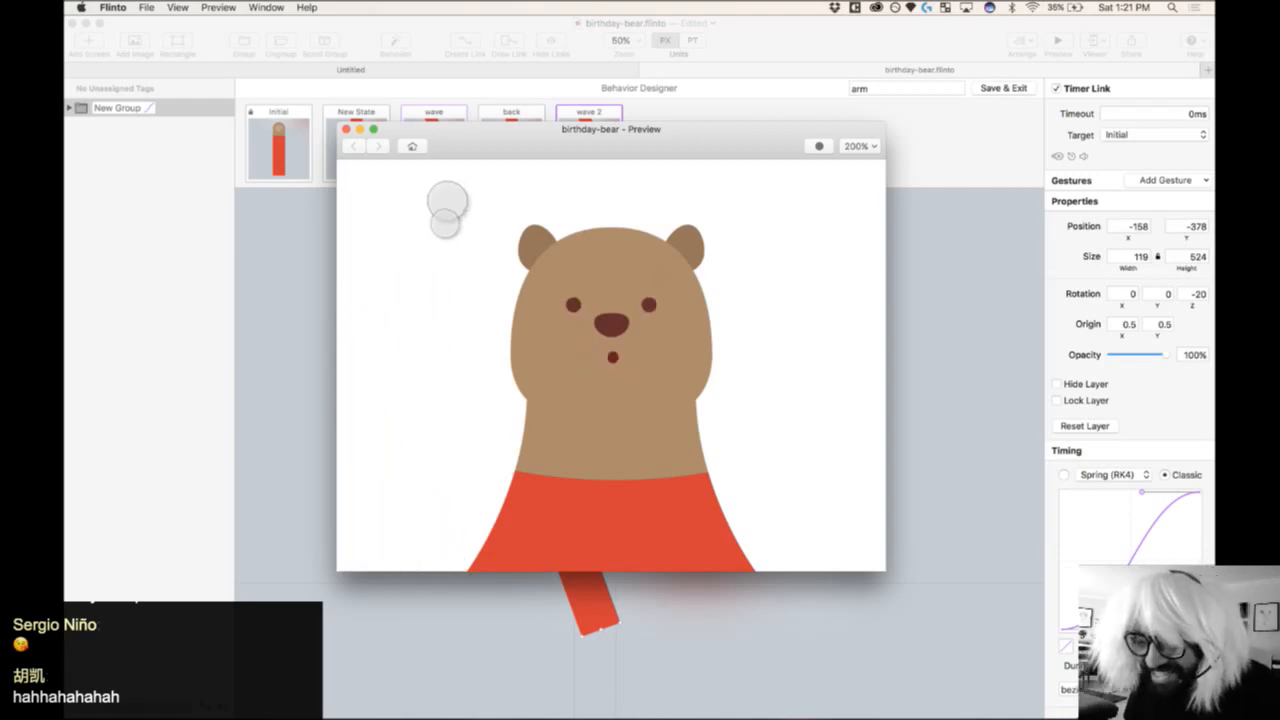
click(346, 130)
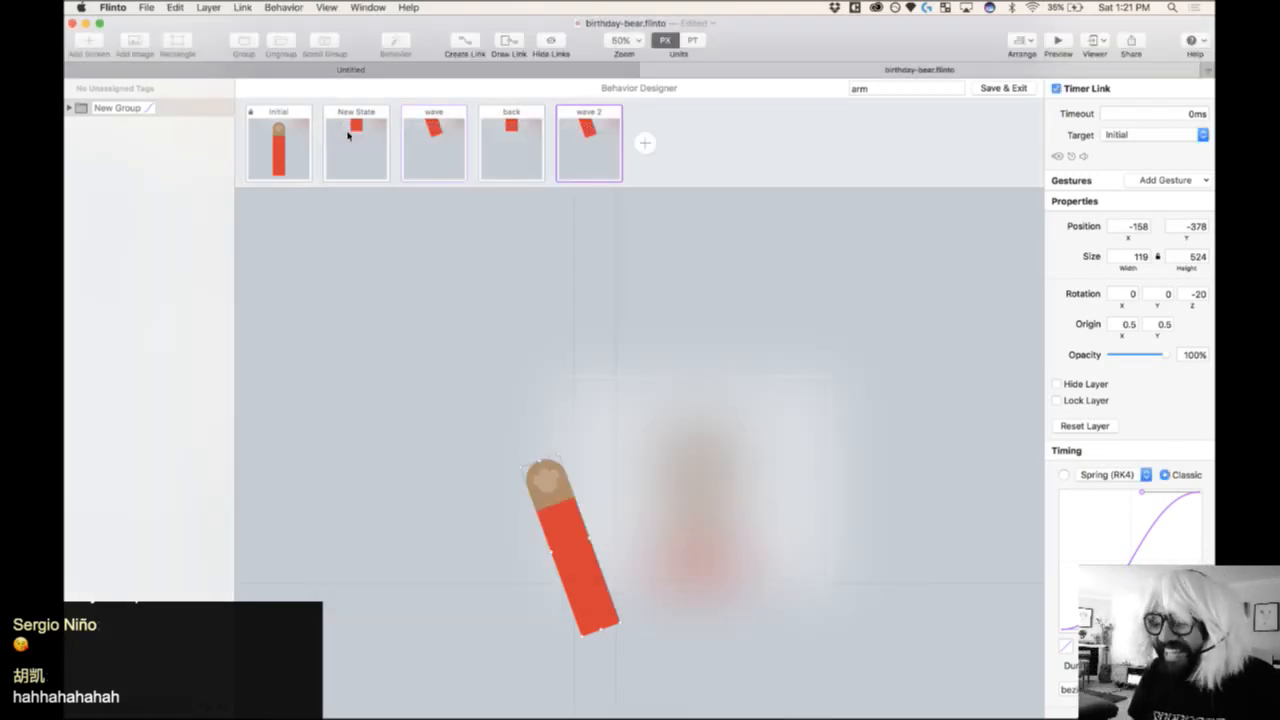
click(758, 374)
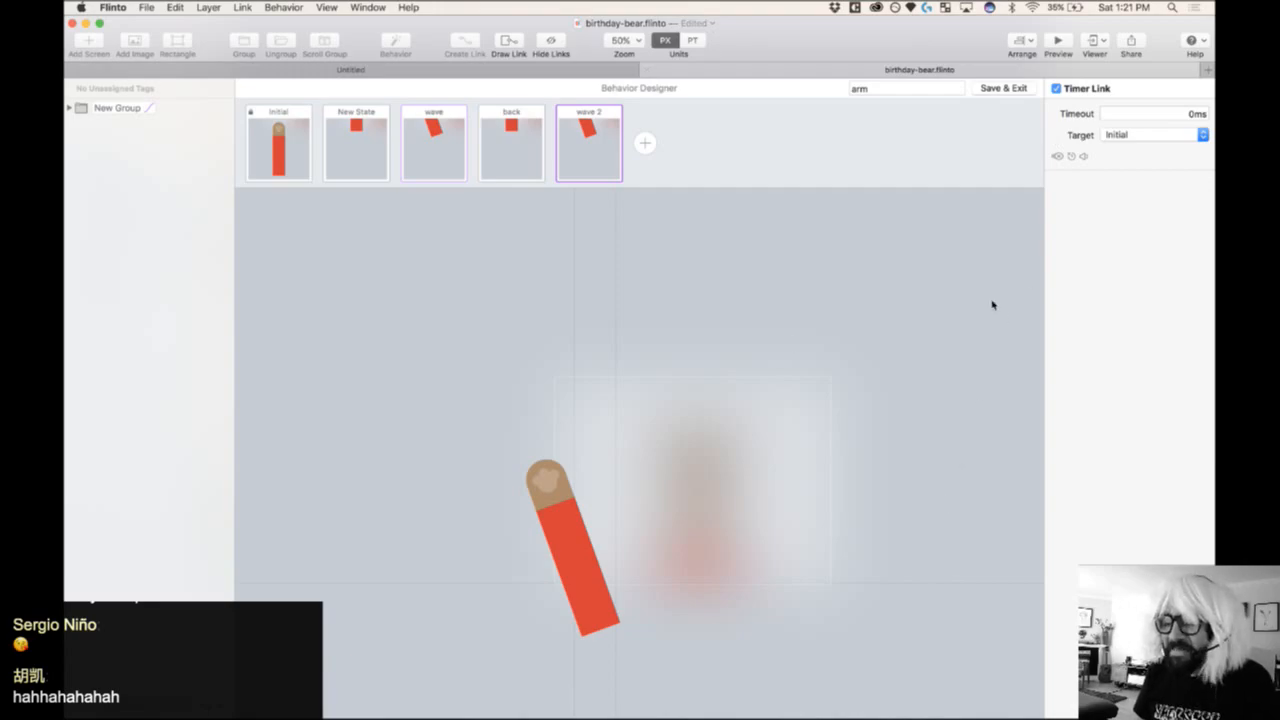
- Save and exit the arm behavior, and check the animation in a preview of the bear-1 screen
click(1006, 88)
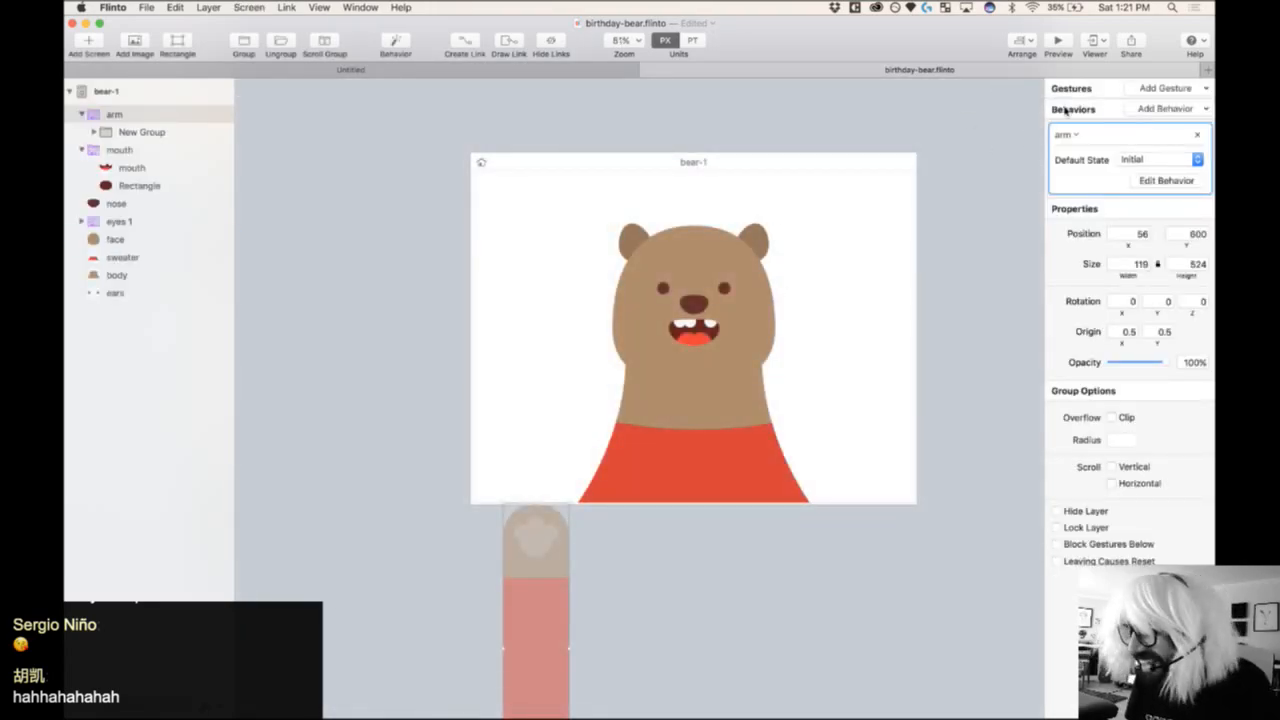
click(1059, 44)
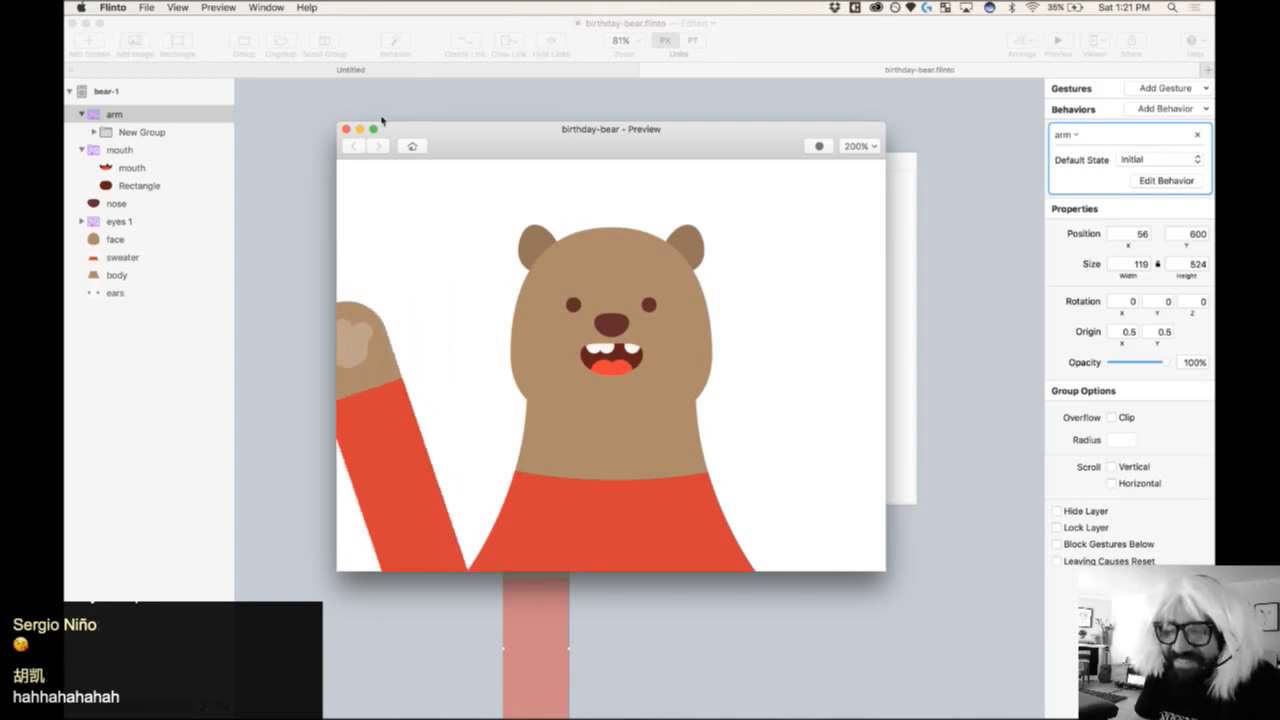
click(346, 130)
- Move the arm group closer to the bear's body, to about X 111, and preview the result
drag(546, 565, 576, 566)
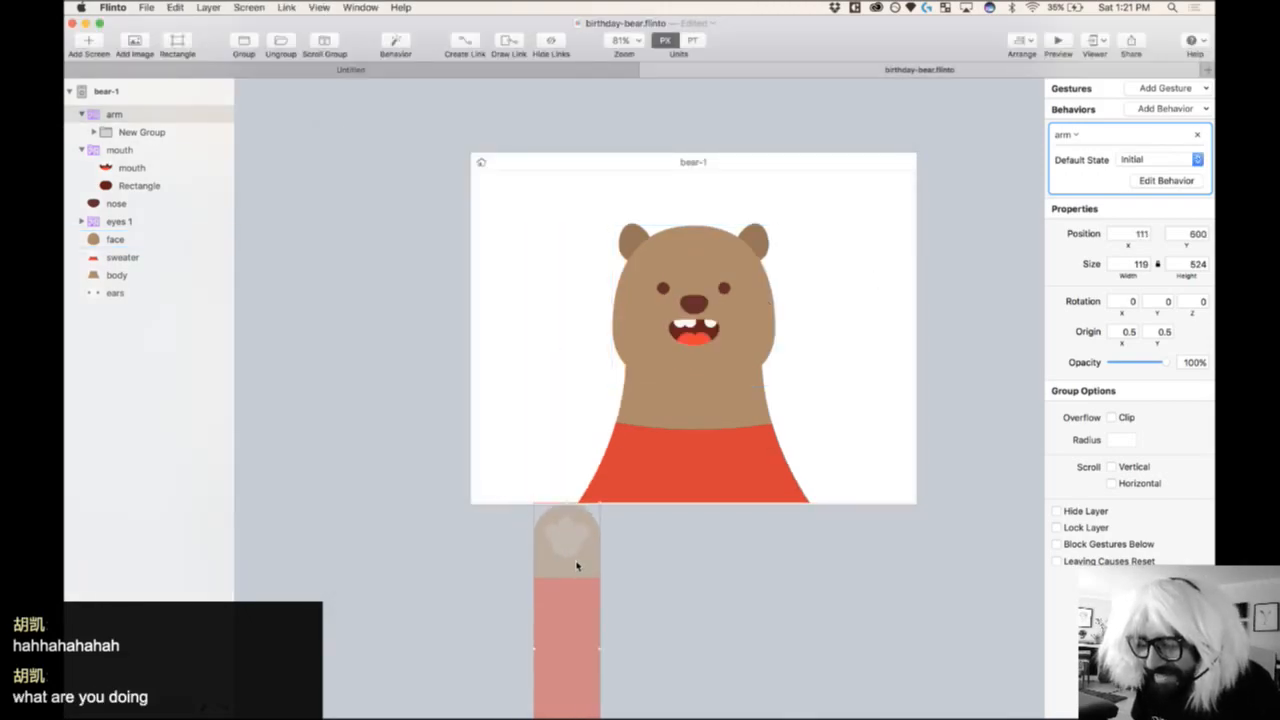
click(1058, 42)
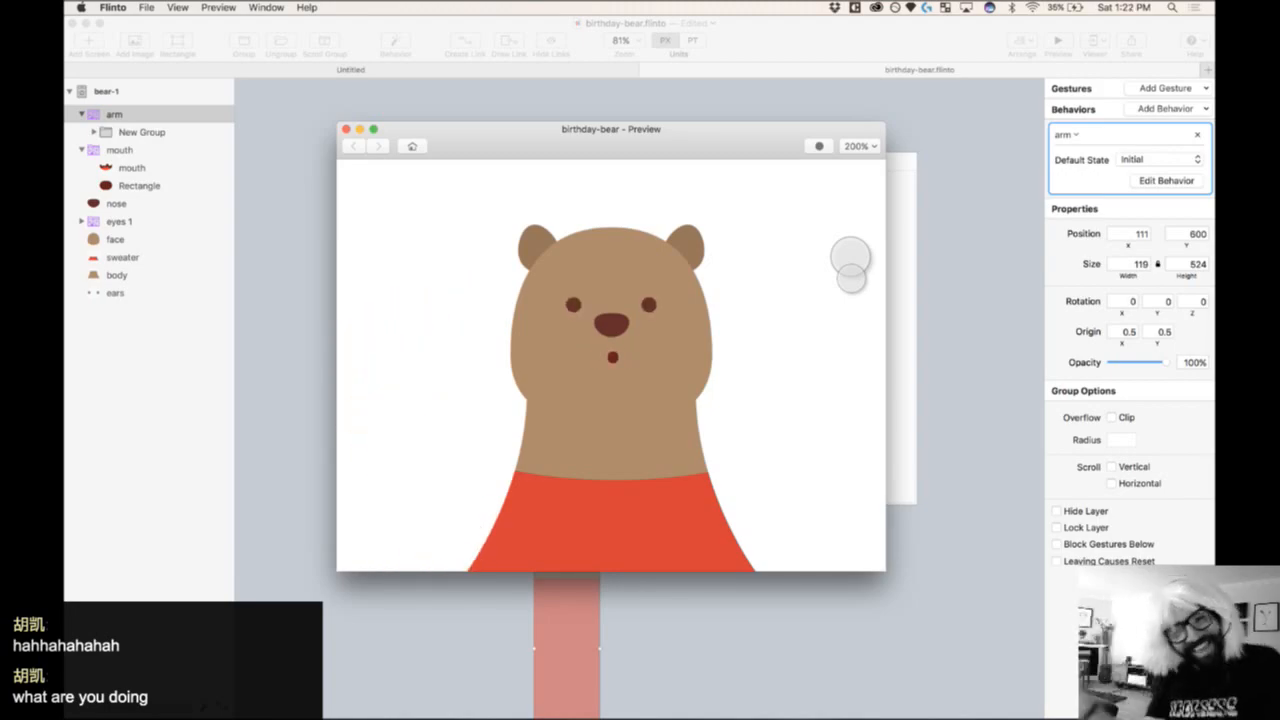
click(345, 129)
- Save the birthday-bear prototype and switch to the birthday-bear design in Sketch
key(super+s)
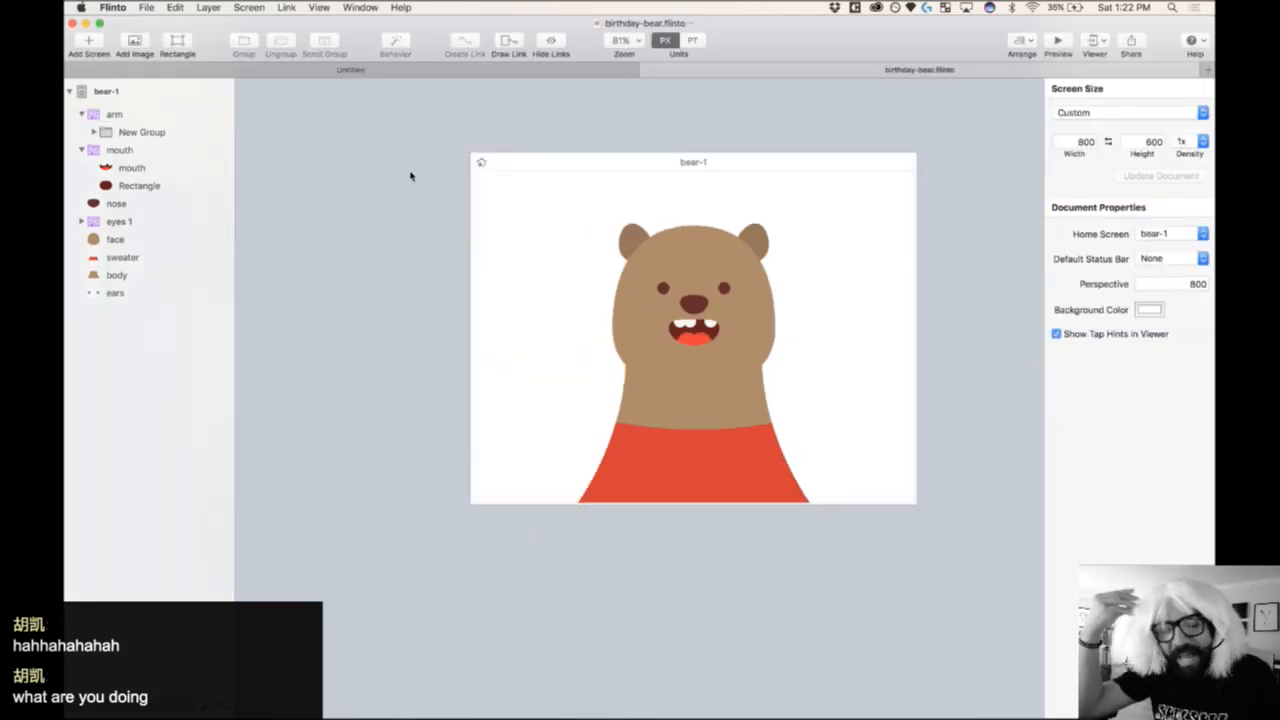
key(super+Tab)
key(super+Tab)
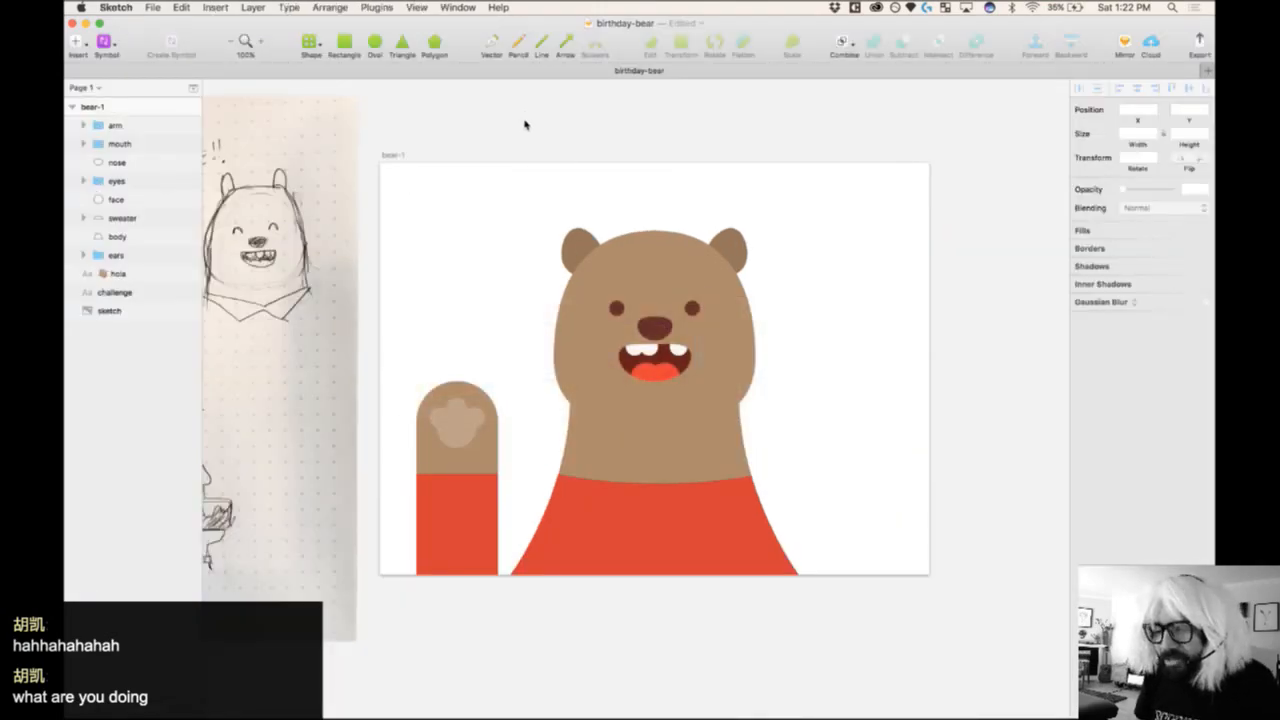
- Draw a triangle of about 128 by 198 in the empty space beside the bear's head
drag(524, 122, 848, 493)
click(404, 45)
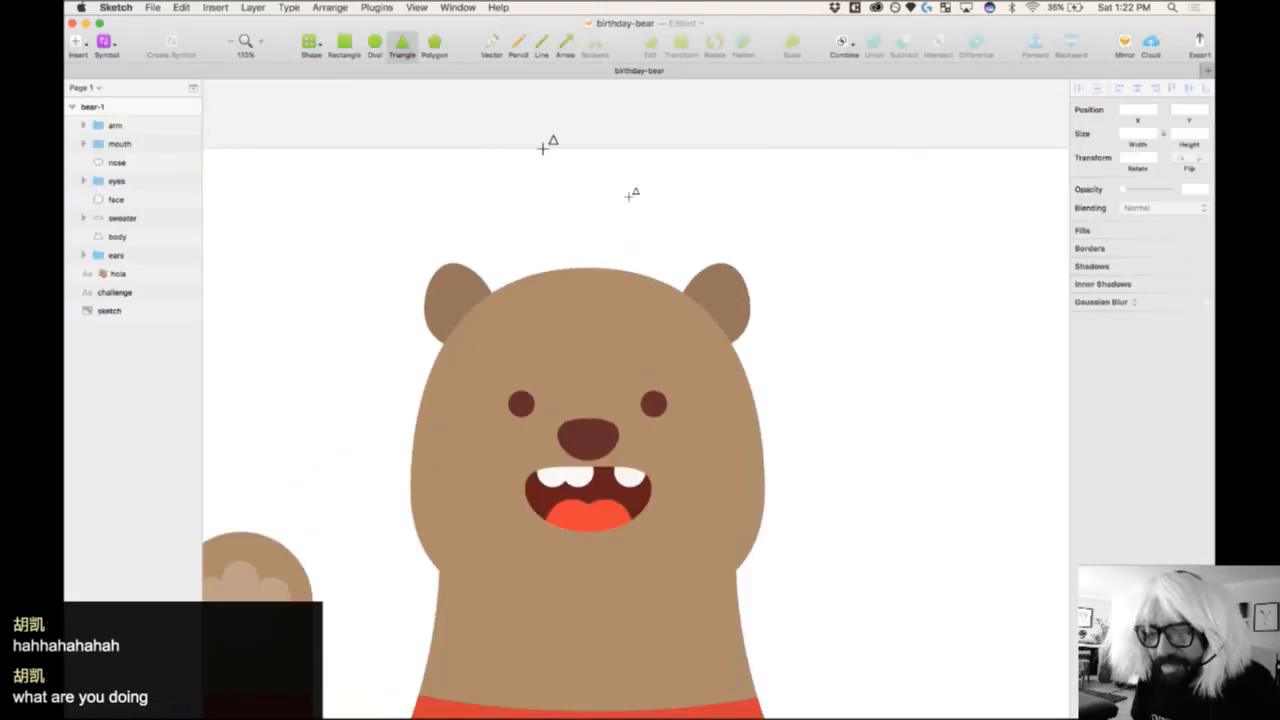
drag(827, 203, 980, 445)
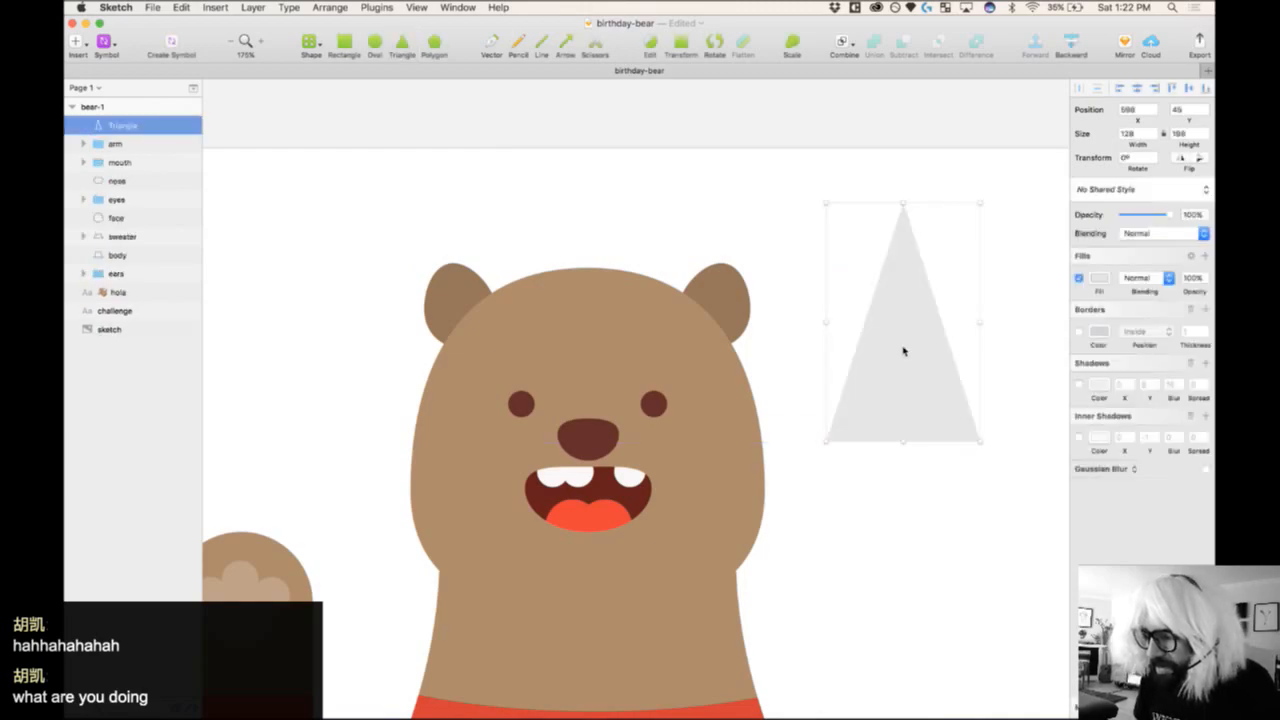
- Curve the triangle's base downward by making its lower corner point disconnected, removing the side handle and adjusting the remaining one
scroll(900, 349, right, 5)
drag(907, 161, 650, 472)
double_click(614, 520)
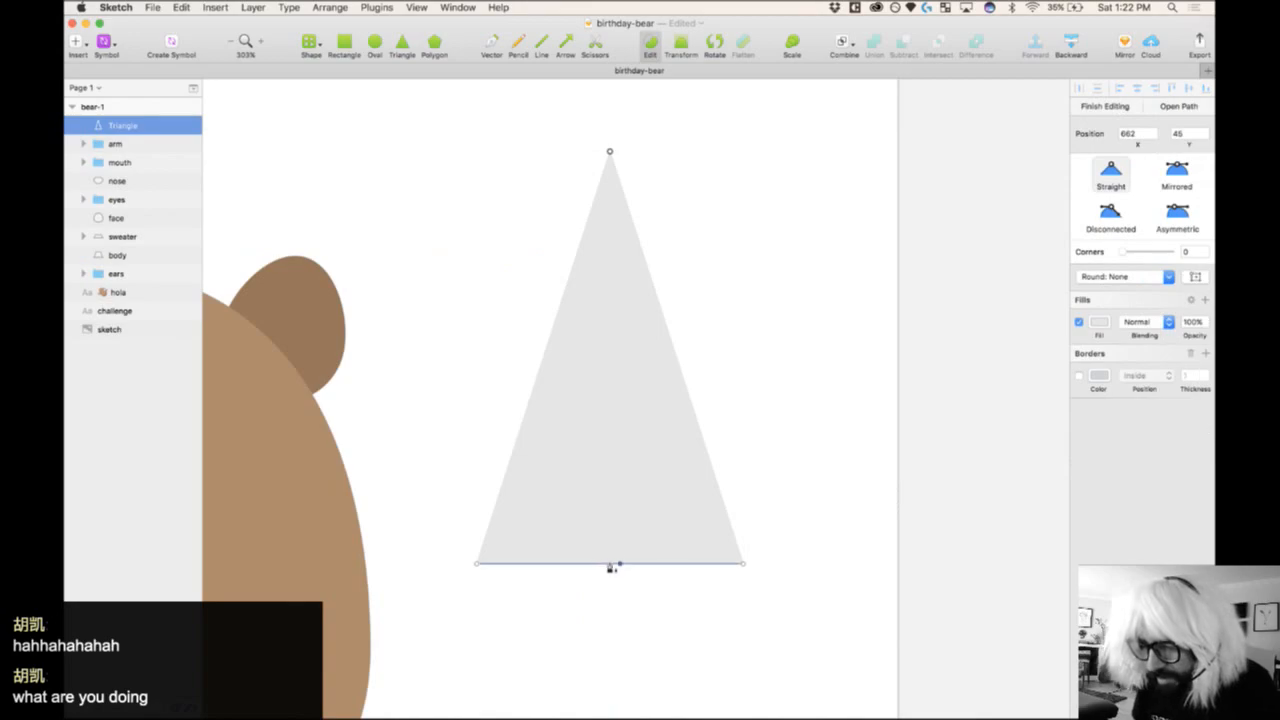
click(1117, 212)
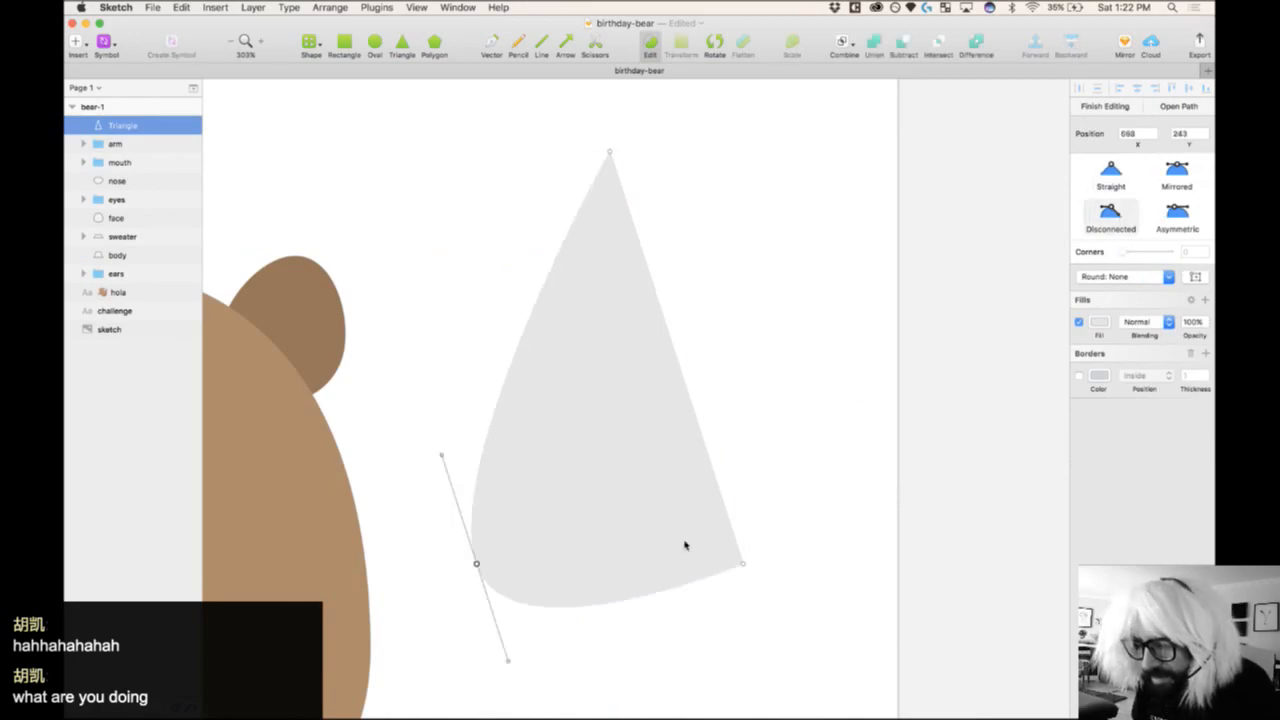
click(441, 458)
key(Delete)
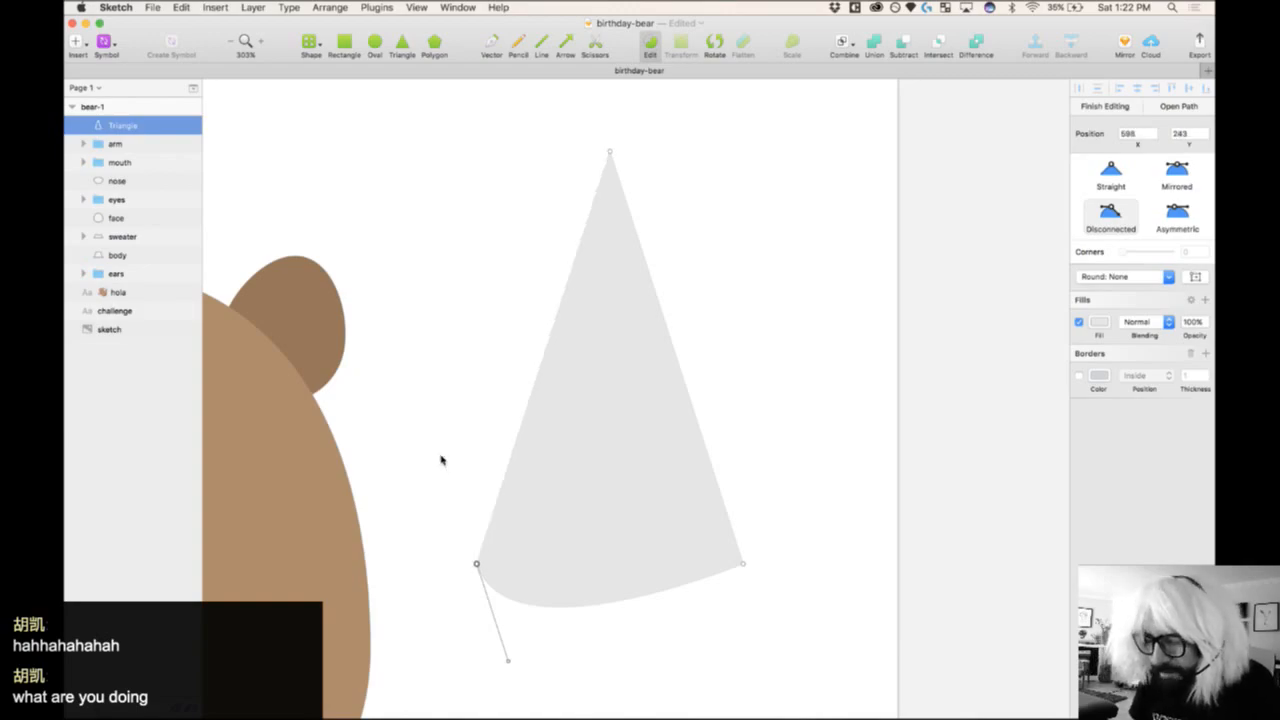
drag(510, 665, 626, 640)
scroll(837, 374, down, 3)
key(Escape)
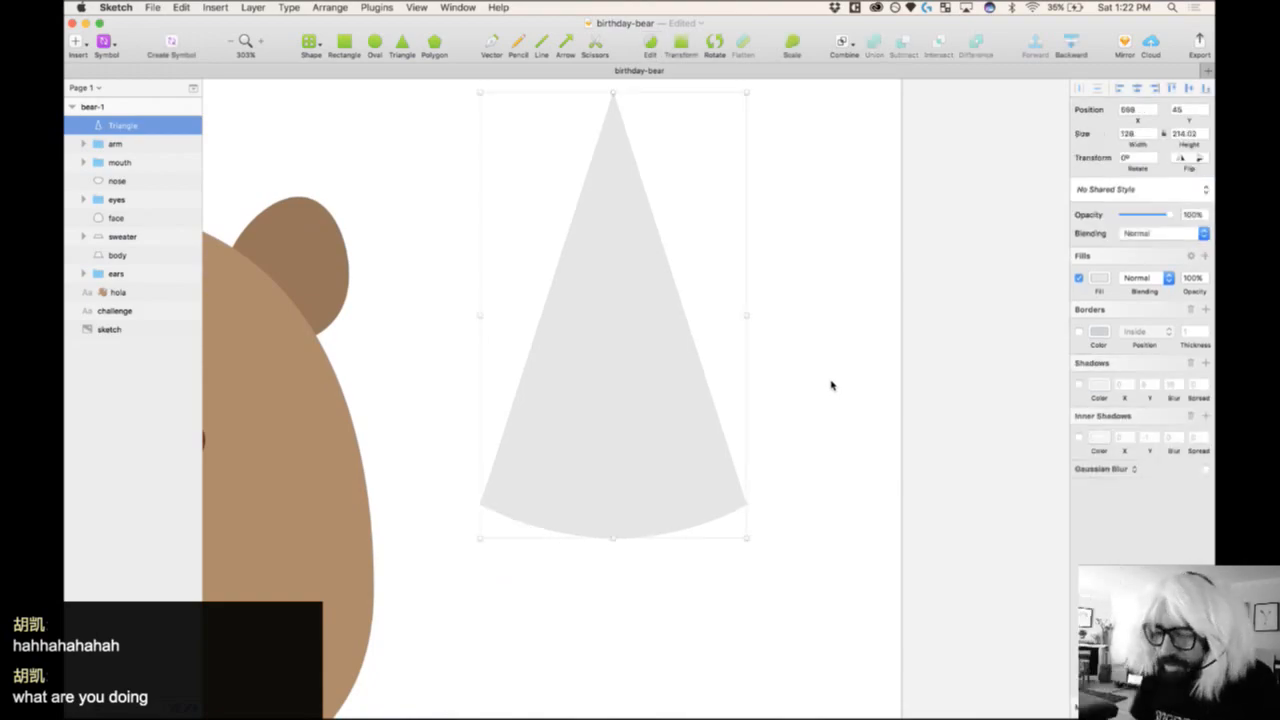
- Examine the party hat and its dot pattern in the hand-drawn reference sketch
click(1003, 366)
click(617, 437)
key(super+0)
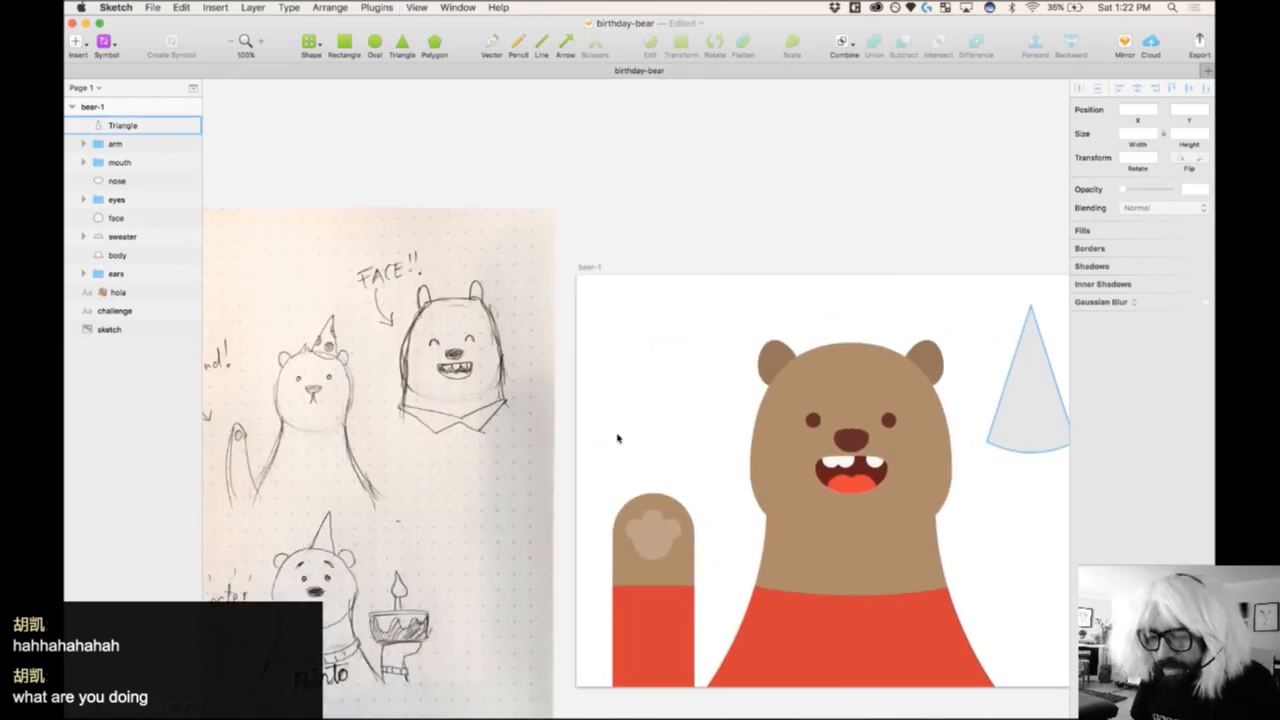
scroll(617, 437, left, 3)
click(413, 588)
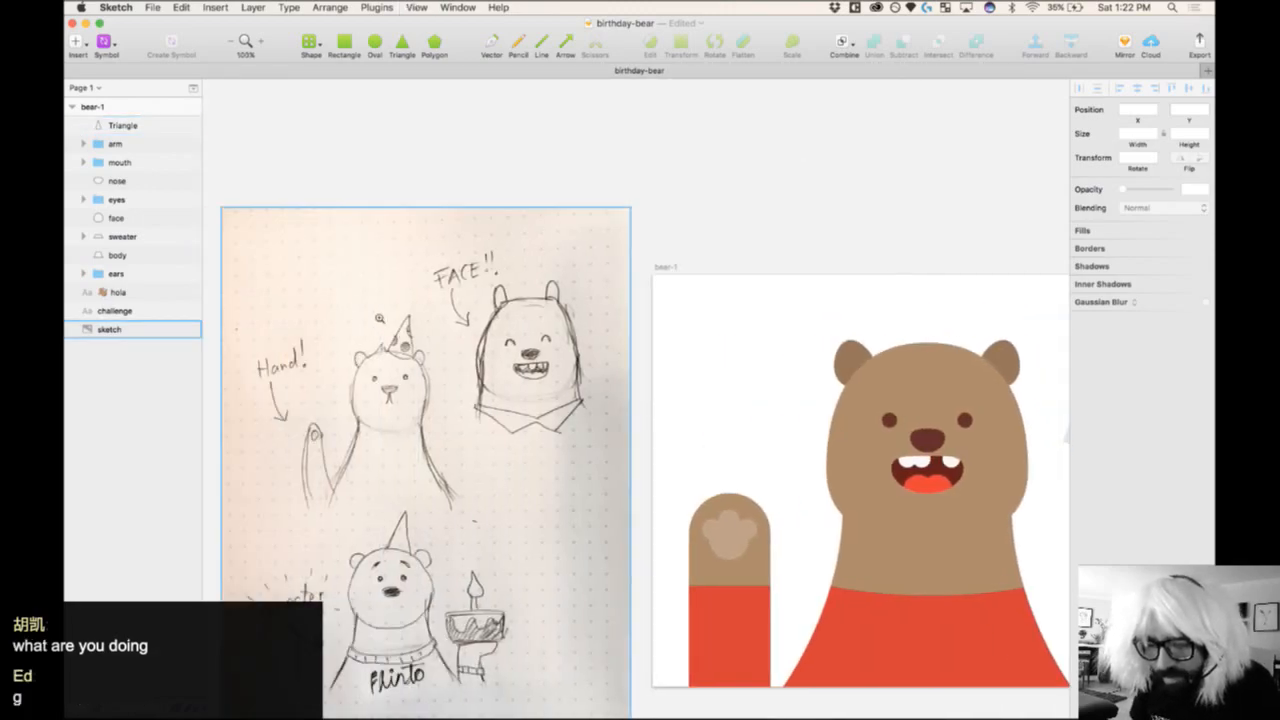
drag(379, 318, 435, 387)
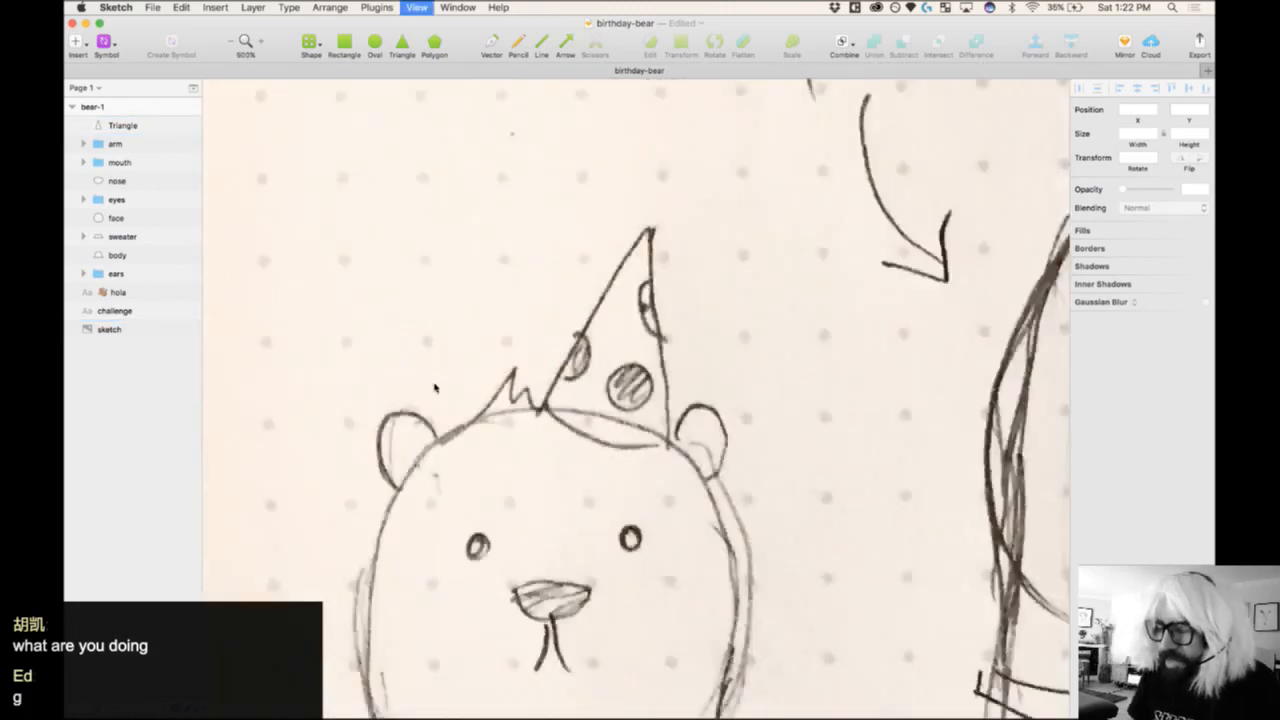
key(super+minus)
key(super+minus)
- Add a 40 by 40 circle over the cone's left edge and fill it with muted pink B58A8A
scroll(436, 387, right, 20)
drag(484, 268, 894, 677)
click(367, 50)
drag(551, 363, 592, 318)
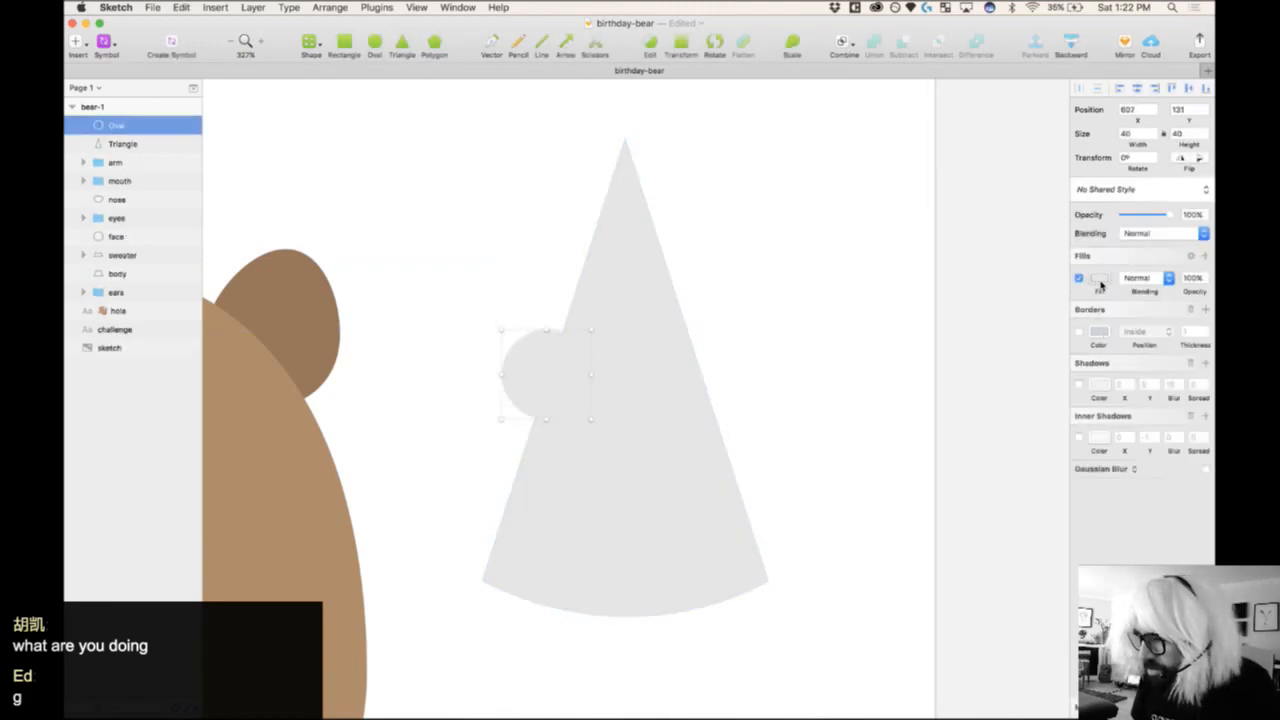
click(1100, 281)
click(1107, 352)
- Duplicate the pink circle into five dots spread over the cone's edges, base and tip, adjusting their positions
drag(561, 364, 728, 476)
drag(728, 476, 583, 530)
click(586, 374)
click(586, 400)
click(575, 390)
key(Right)
key(Right)
key(Up)
key(Up)
key(Up)
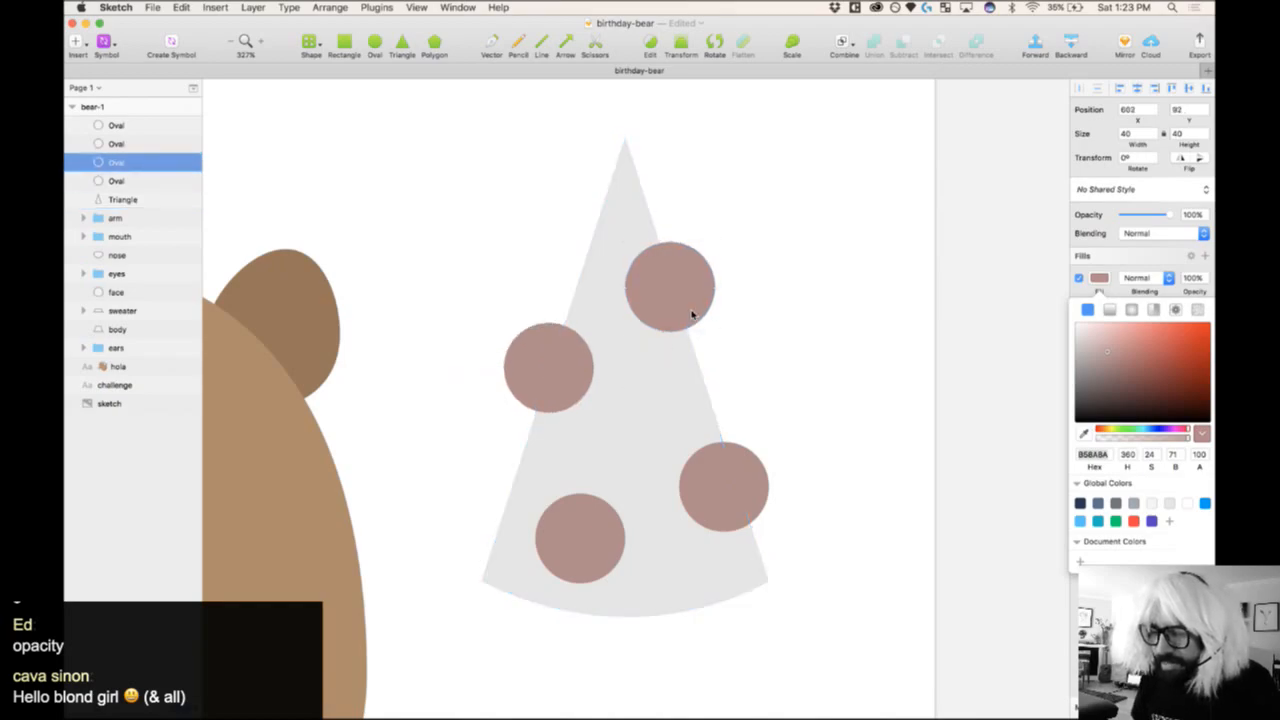
drag(691, 311, 606, 160)
- Select the cone and all five dots and mask the dots with the cone shape
shift+click(698, 318)
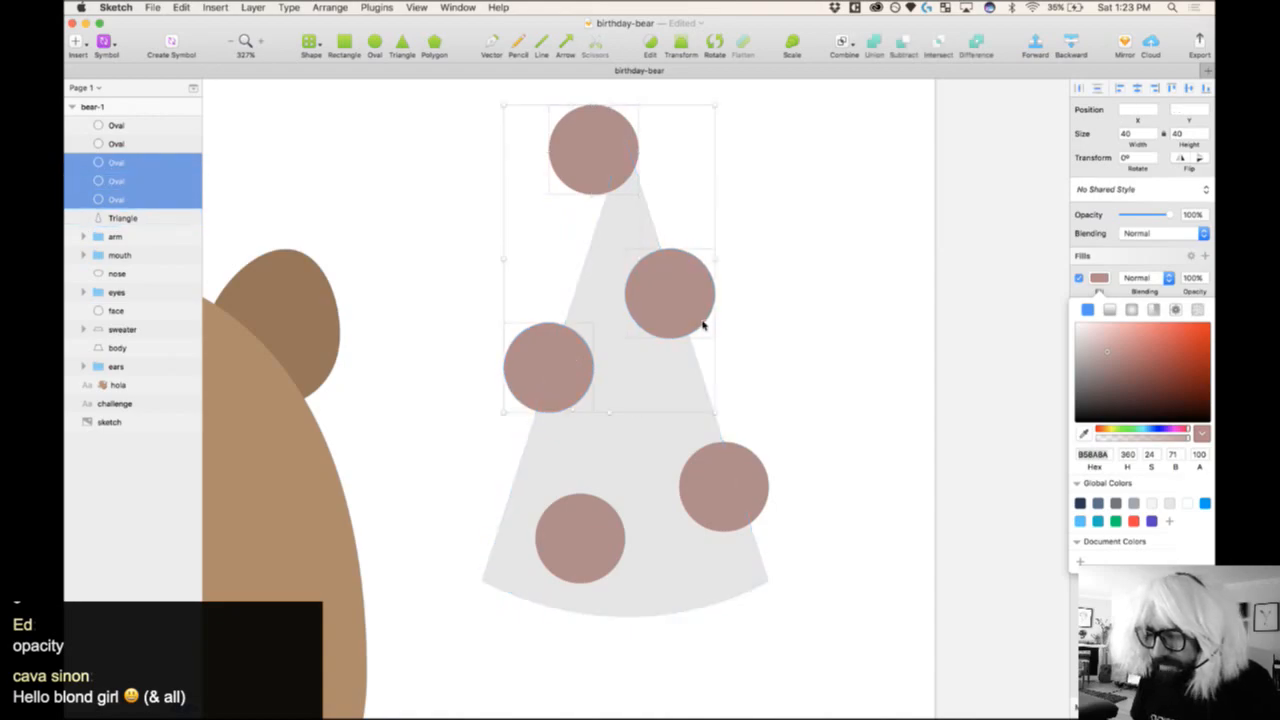
drag(838, 103, 391, 703)
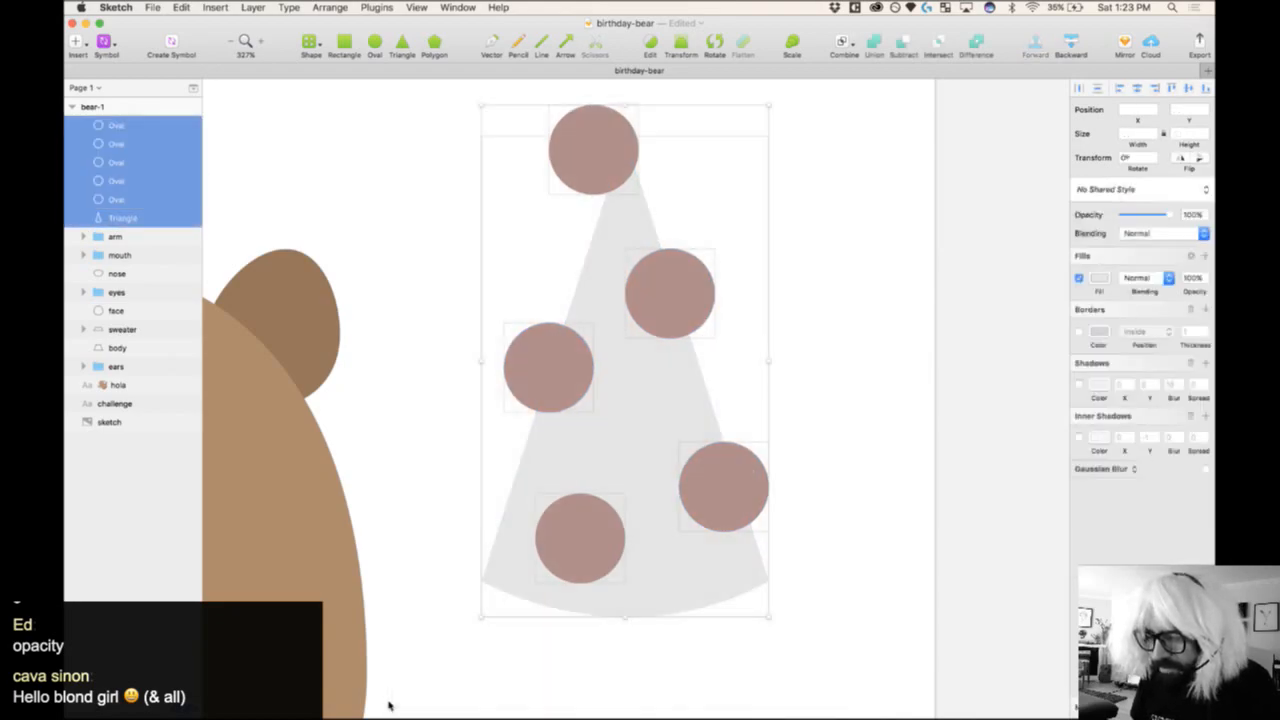
right_click(652, 436)
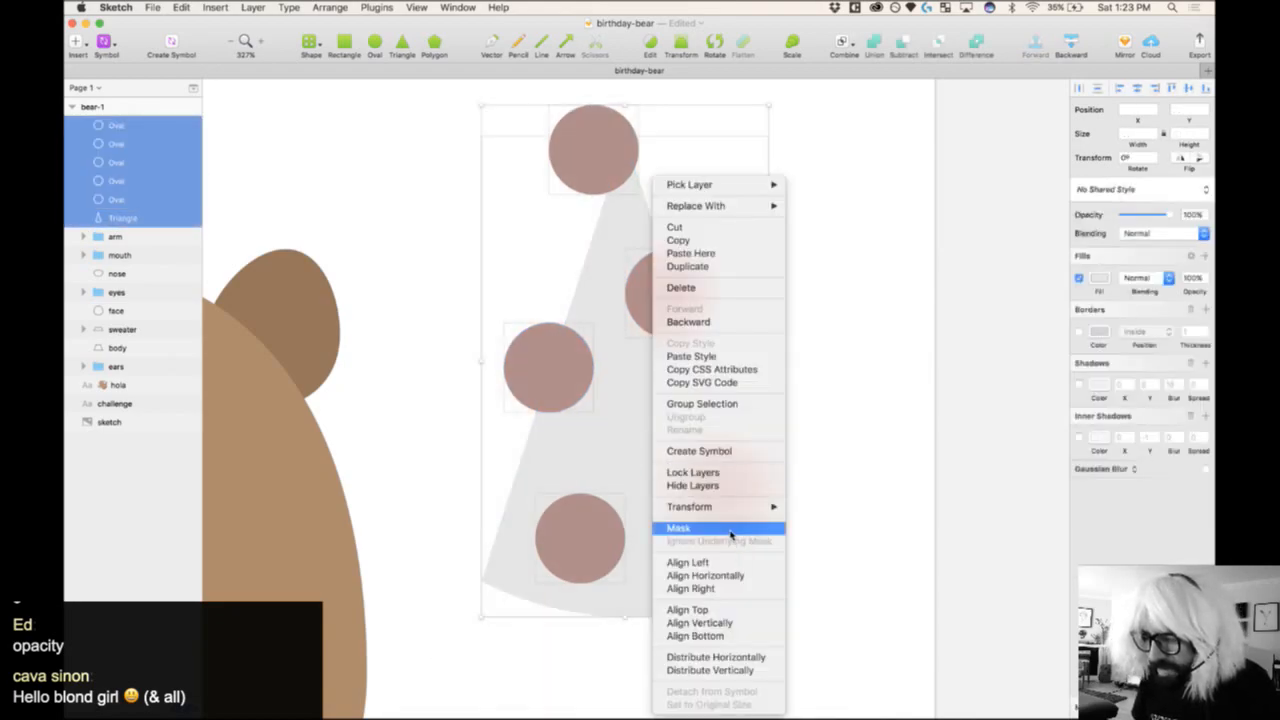
click(729, 528)
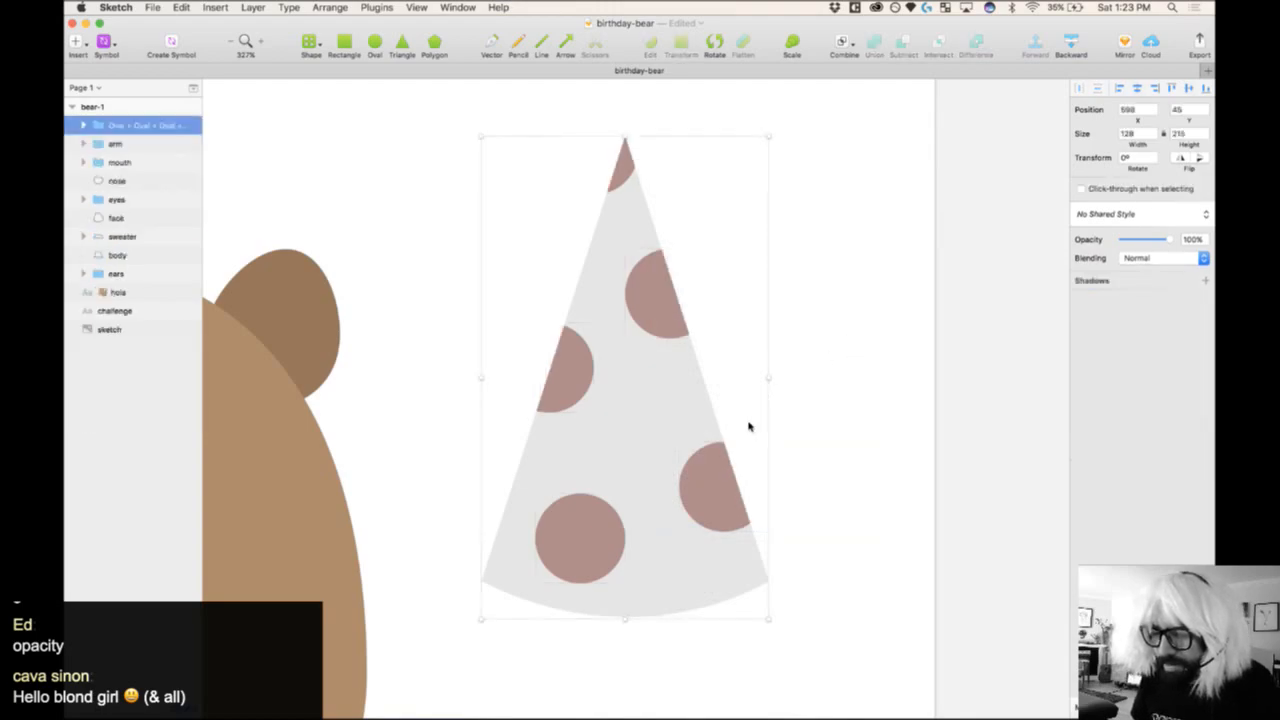
click(762, 346)
double_click(680, 312)
shift+click(610, 166)
shift+click(598, 362)
shift+click(716, 488)
click(877, 360)
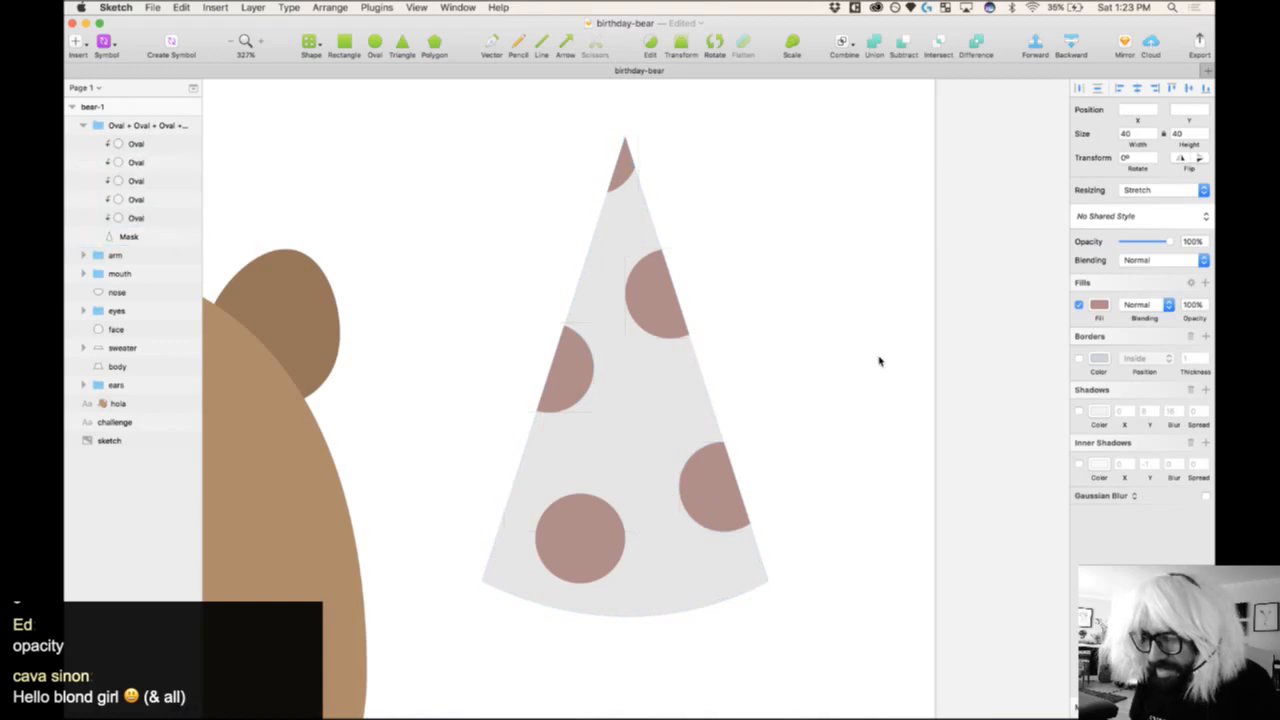
click(610, 535)
click(845, 295)
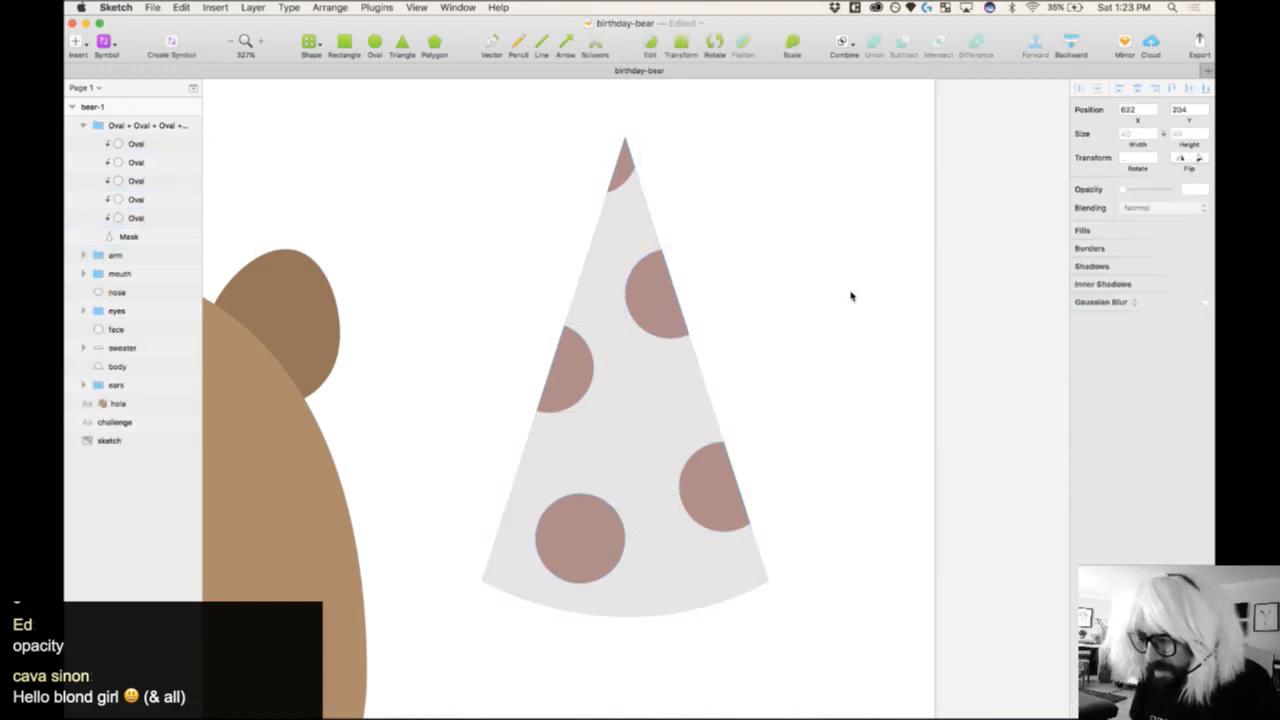
- Recolor the hat's upper-right dot to a bright blue with hue 220, saturation 71 and brightness 91
click(643, 289)
click(1099, 305)
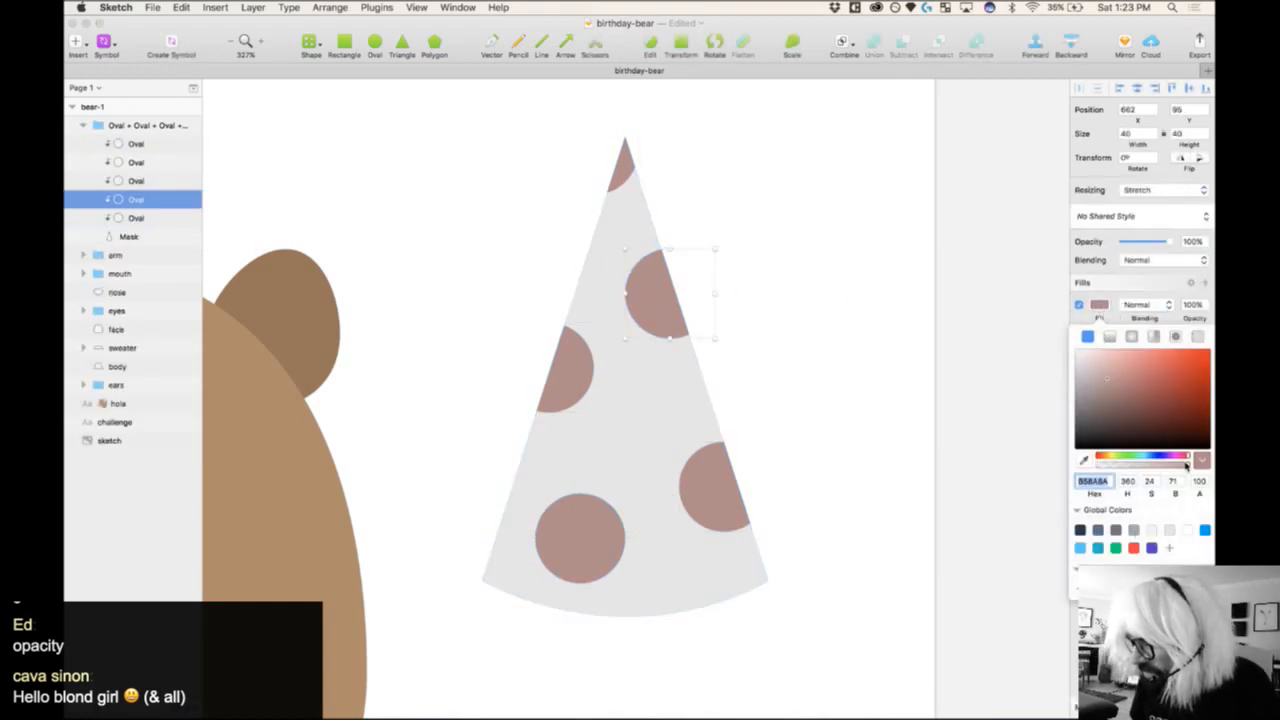
click(1155, 457)
drag(1177, 388, 1172, 358)
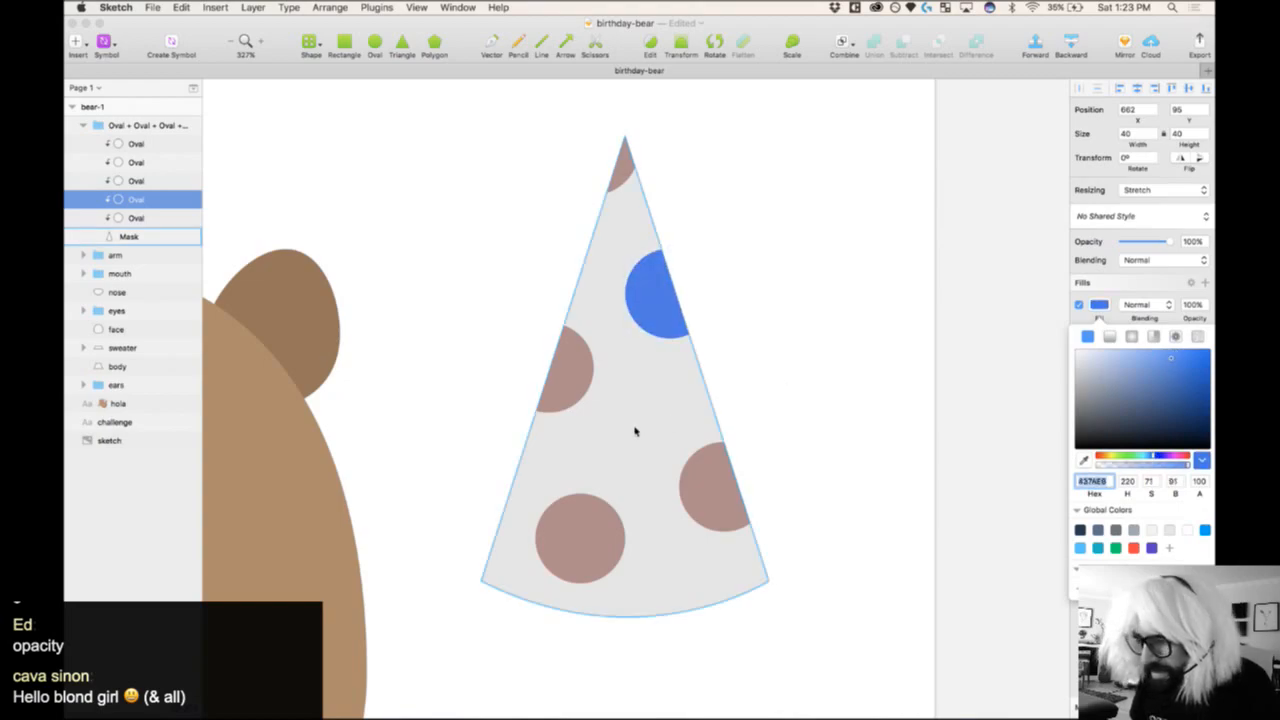
- Give the hat's other four dots a shared, more saturated medium blue fill, 3797C9
click(578, 343)
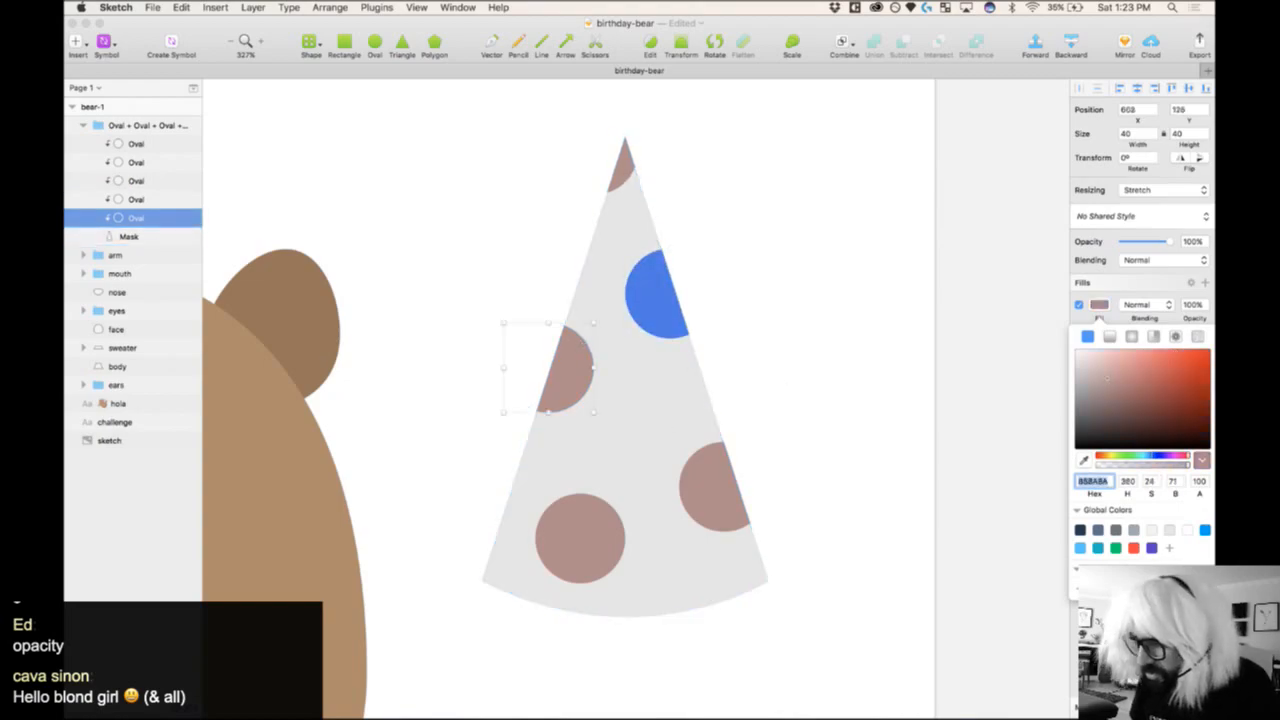
click(1159, 457)
click(725, 268)
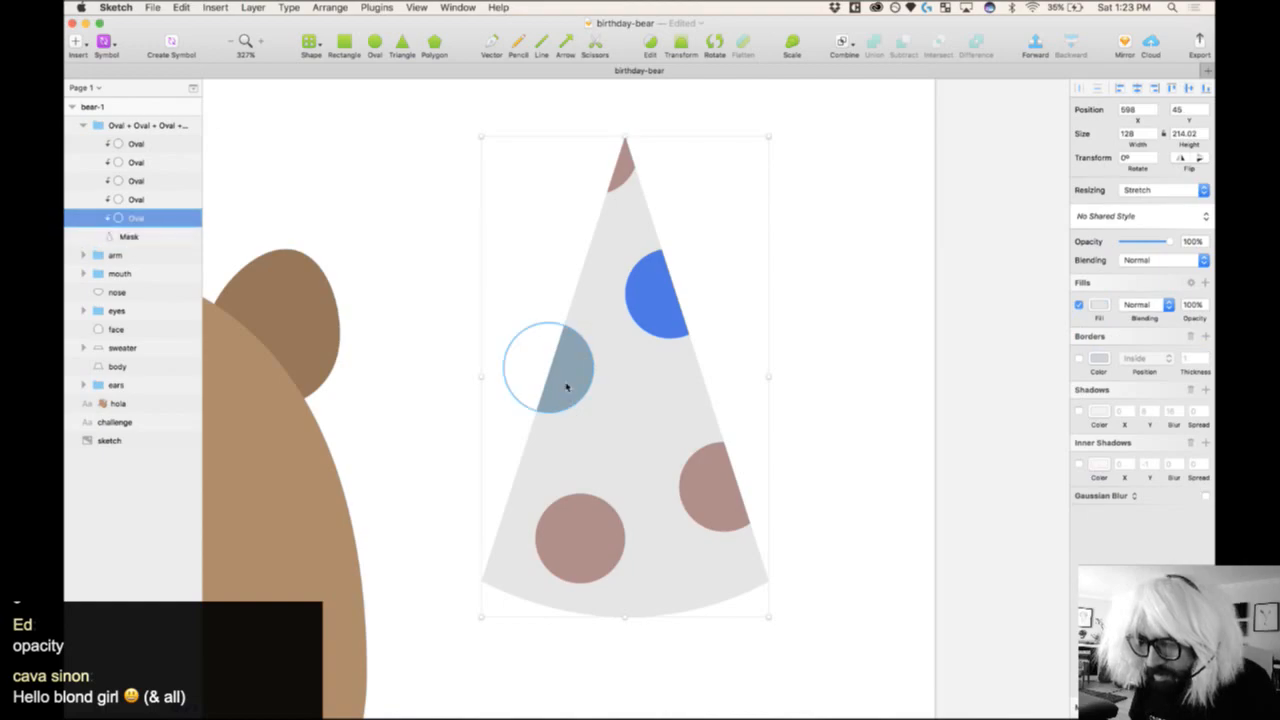
click(586, 508)
shift+click(705, 482)
shift+click(565, 370)
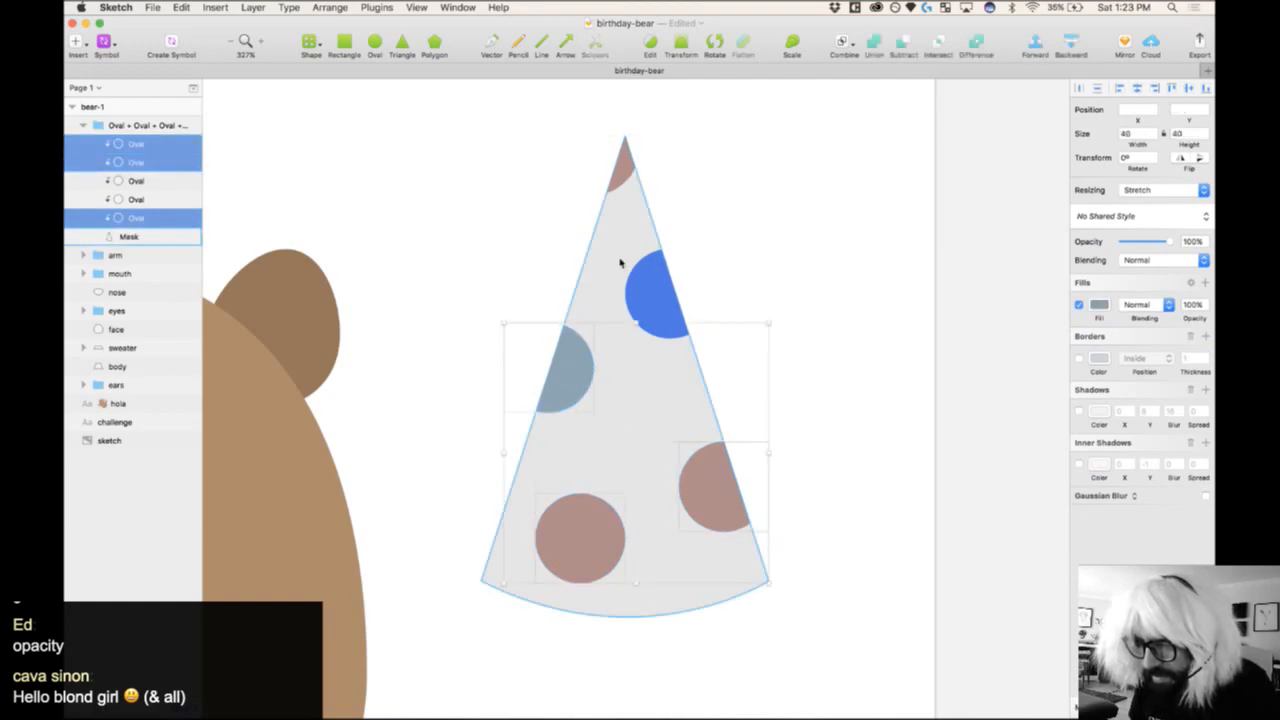
shift+click(620, 160)
click(1098, 305)
drag(1169, 380, 1175, 370)
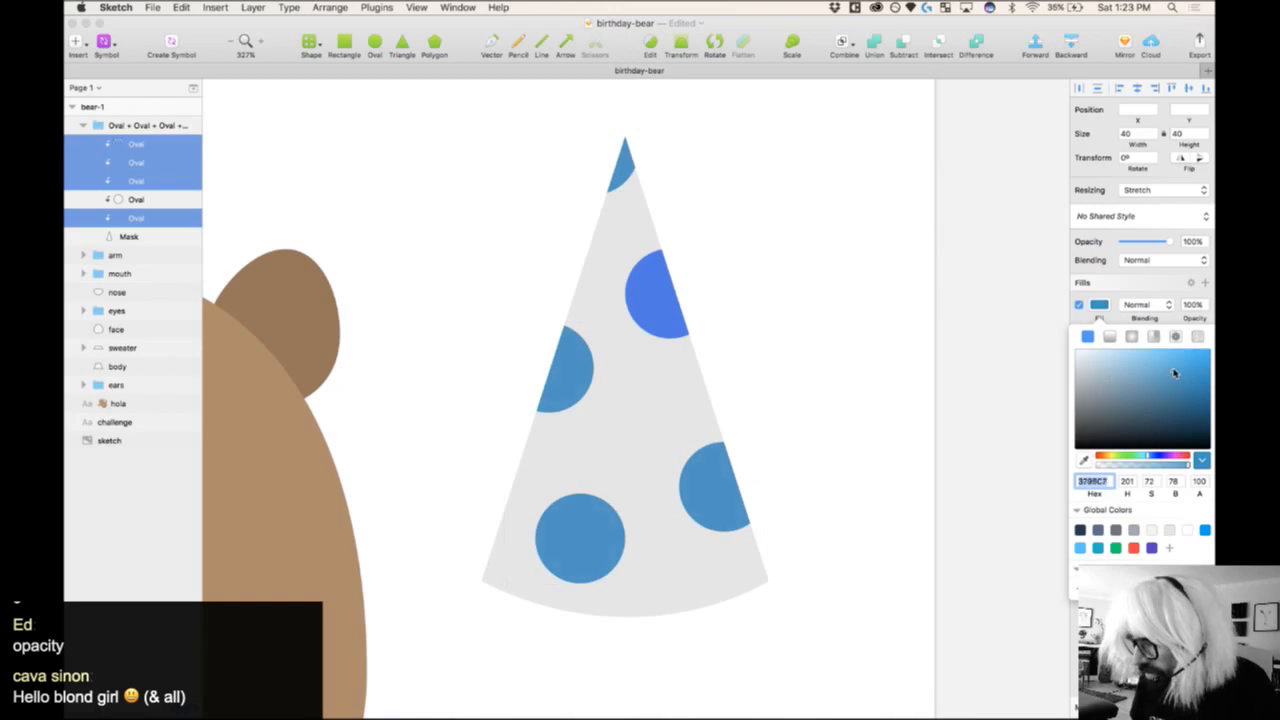
click(903, 294)
- Recolor the hat's left dot to green A2C937 and its lower-right dot to magenta
click(556, 366)
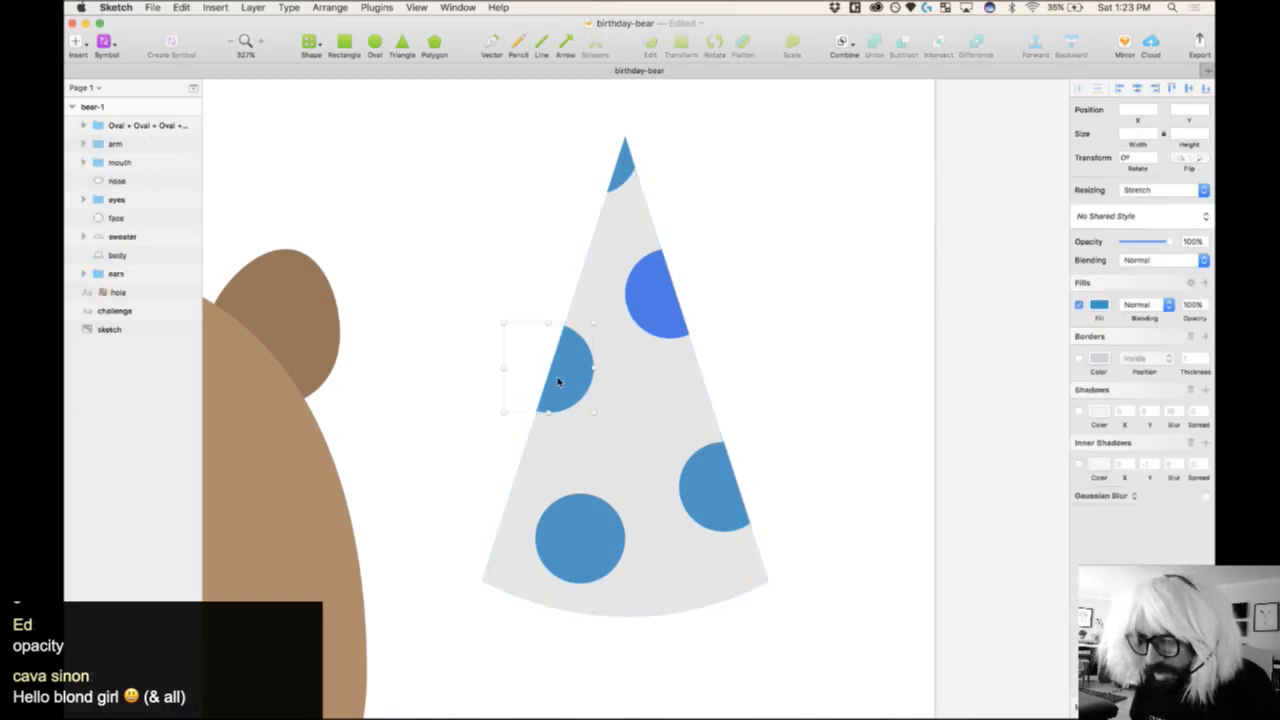
click(1099, 305)
click(1117, 457)
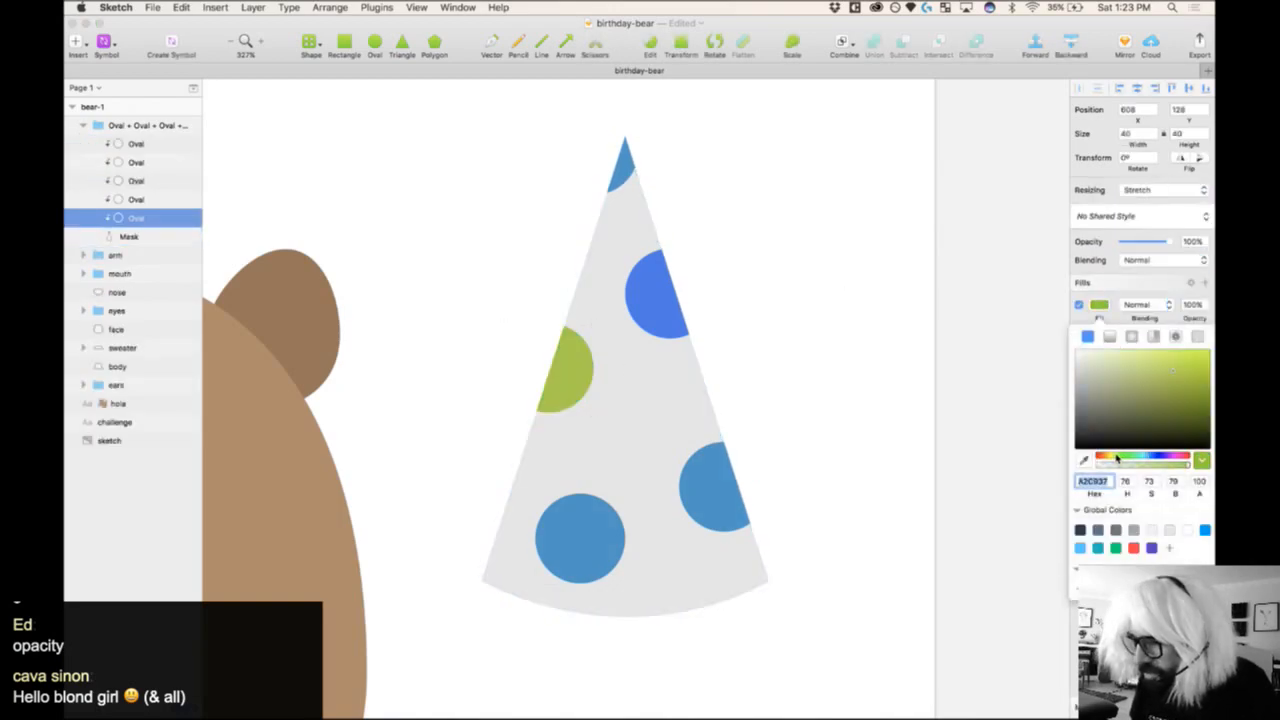
click(725, 492)
click(1176, 457)
- Recolor the hat's bottom dot to orange C99637 and the dot at its tip to green
click(574, 534)
click(1106, 459)
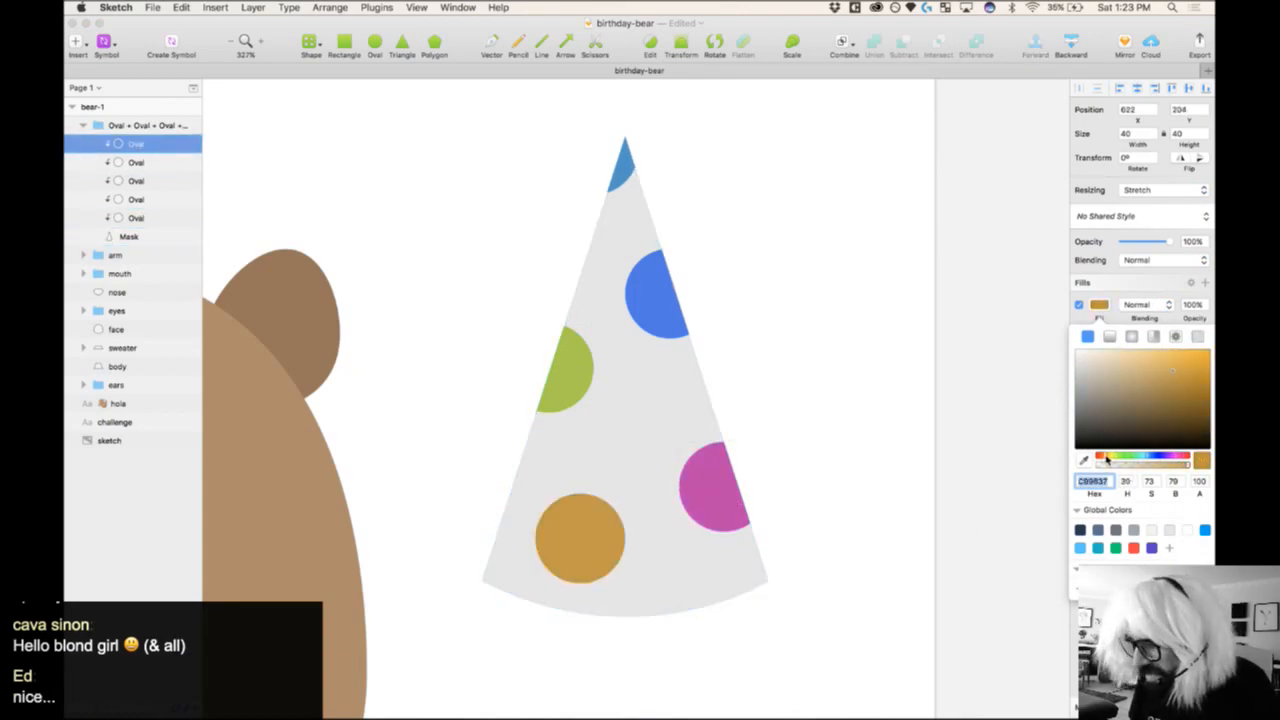
click(626, 168)
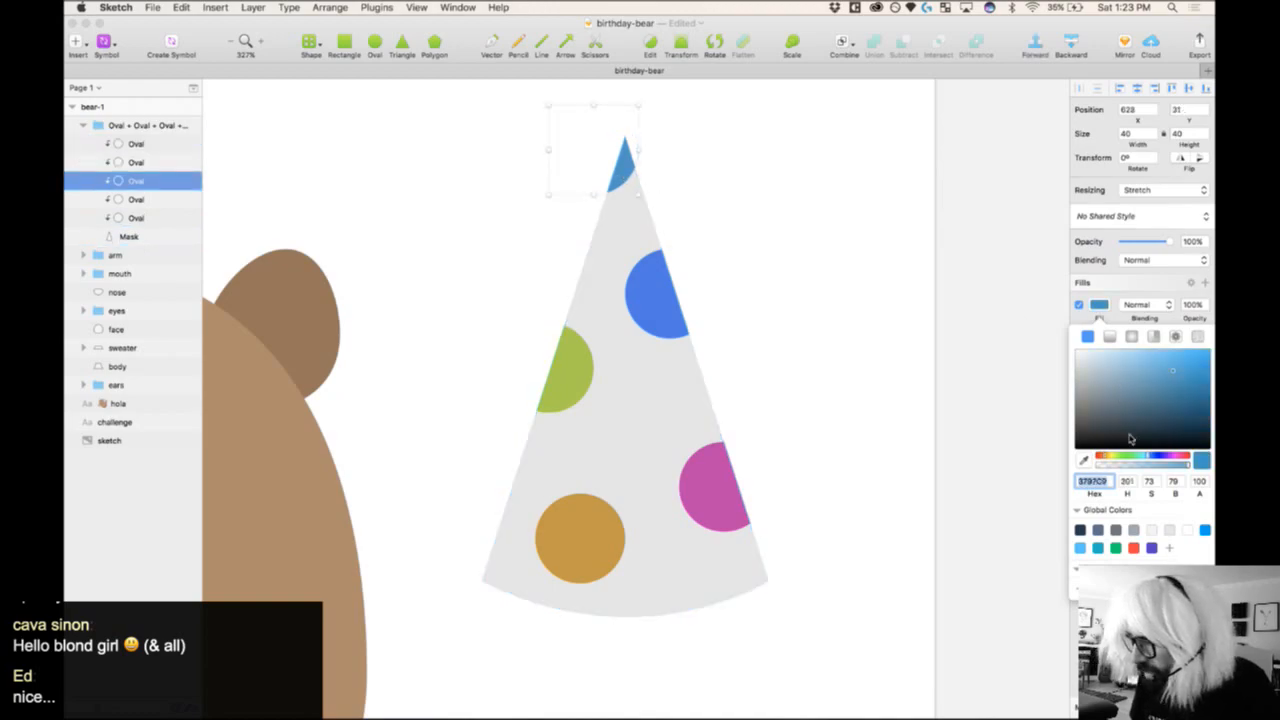
click(1162, 457)
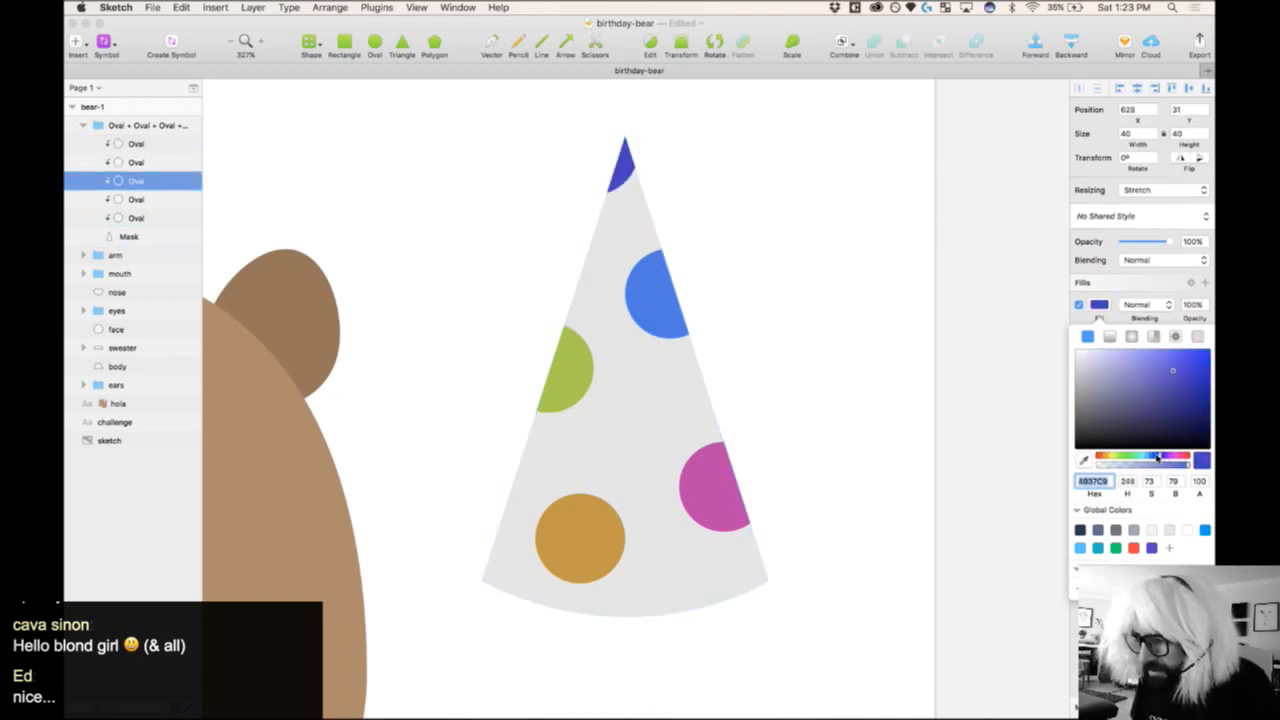
click(1137, 457)
click(805, 280)
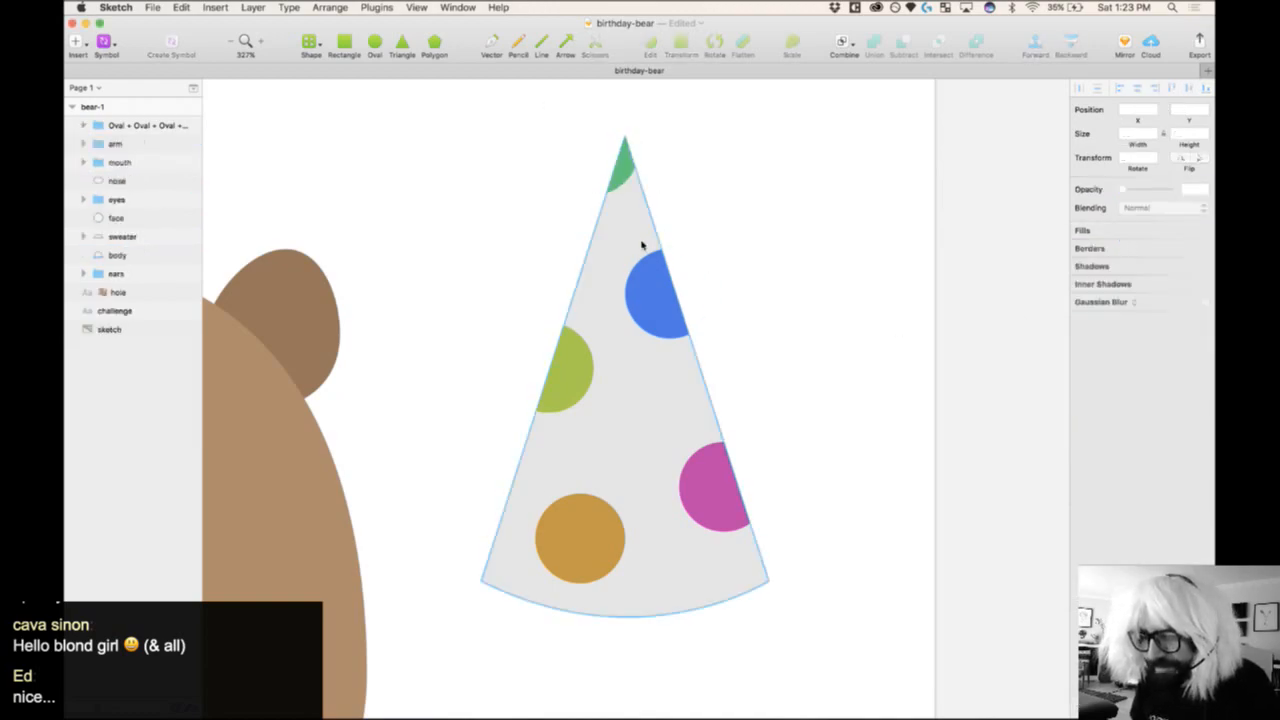
- Fill the hat's cone shape with pale blue E3F8FF
super+click(631, 232)
click(1099, 304)
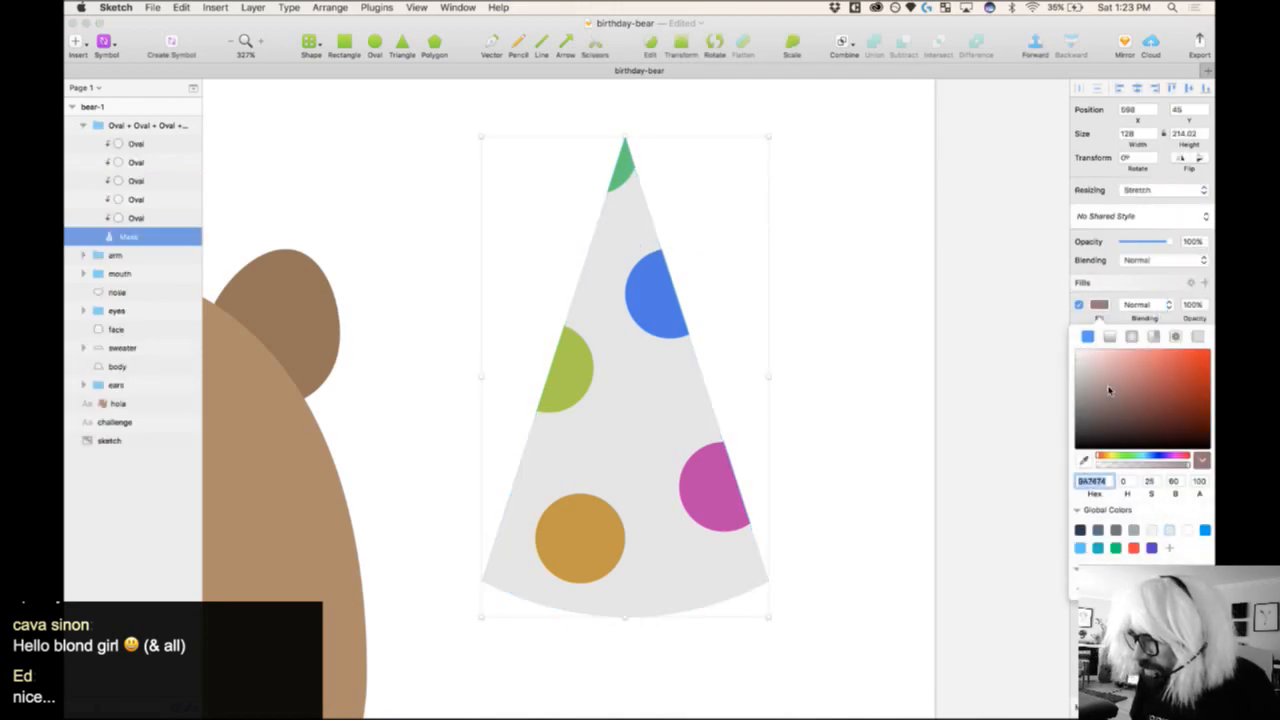
click(1108, 388)
click(1142, 457)
drag(1092, 373, 1090, 359)
click(1149, 457)
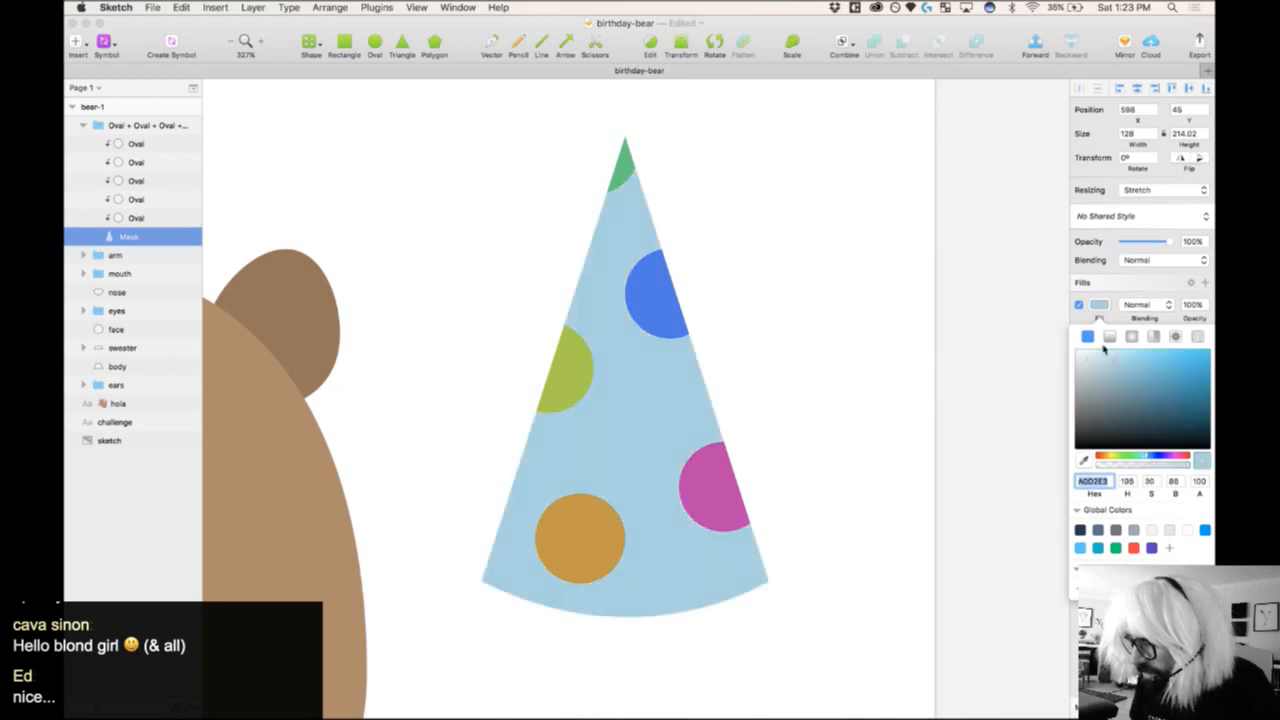
click(1094, 344)
mouse_move(1094, 344)
mouse_down()
mouse_move(1110, 347)
mouse_move(1113, 457)
mouse_move(1128, 392)
mouse_move(1120, 322)
mouse_move(1108, 318)
mouse_move(1082, 350)
mouse_move(1095, 362)
mouse_move(1092, 318)
mouse_up()
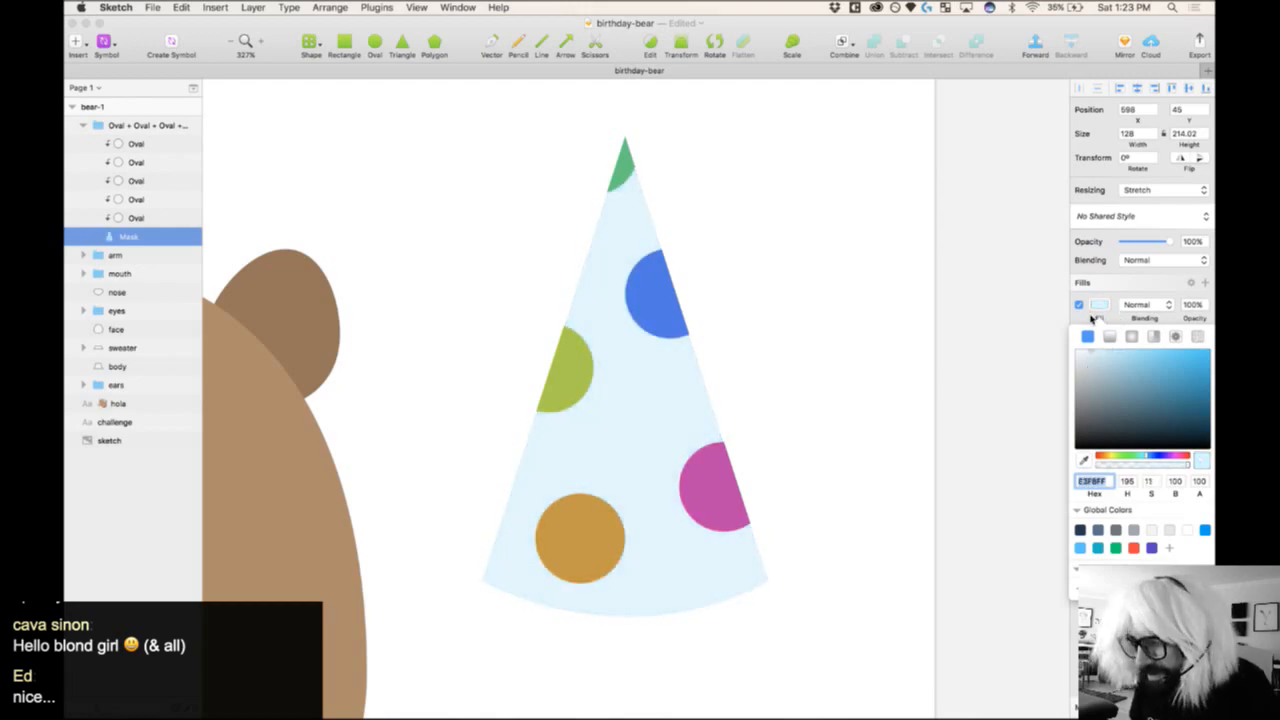
click(877, 305)
- Rename the party hat's layer group as hat
key(super+0)
drag(808, 182, 289, 718)
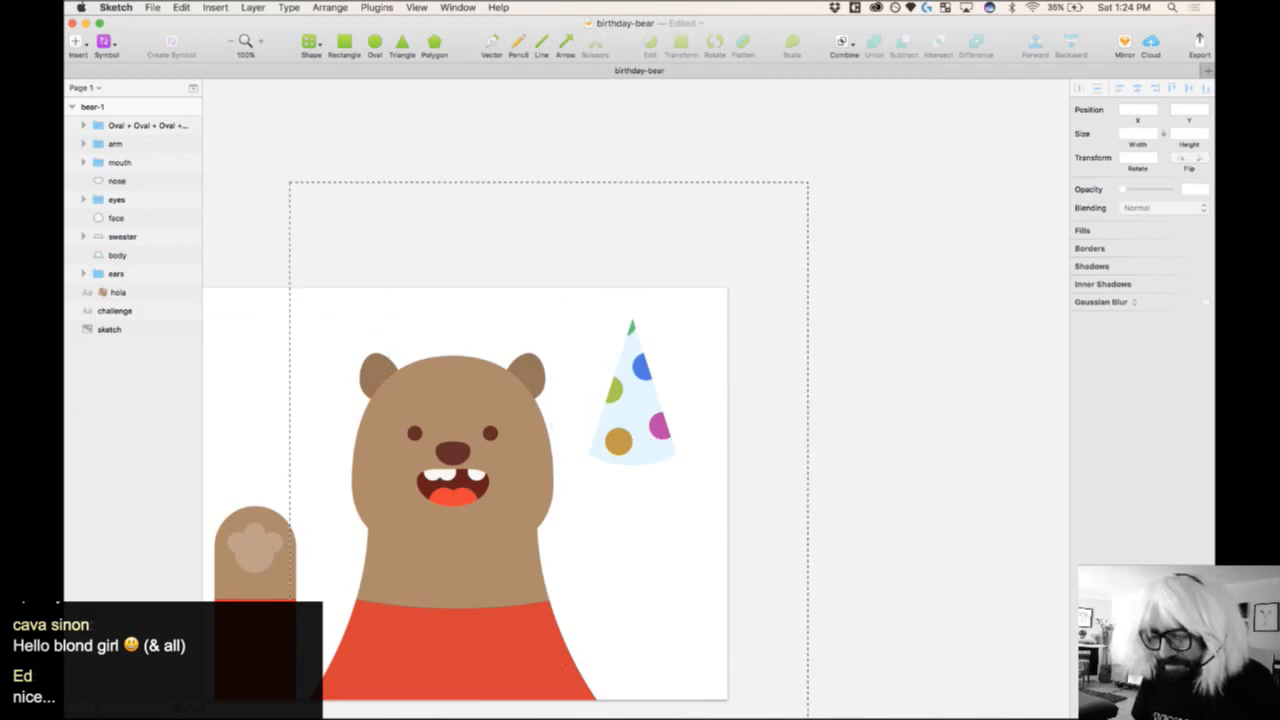
double_click(734, 290)
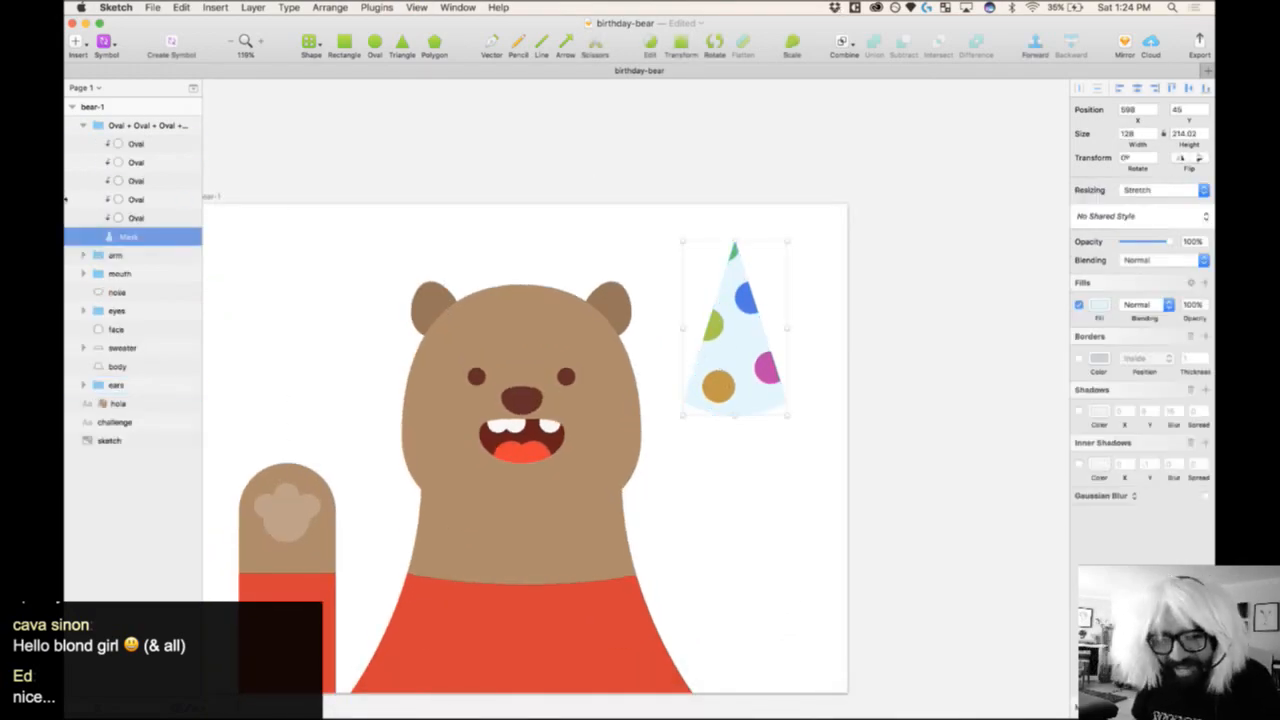
double_click(128, 125)
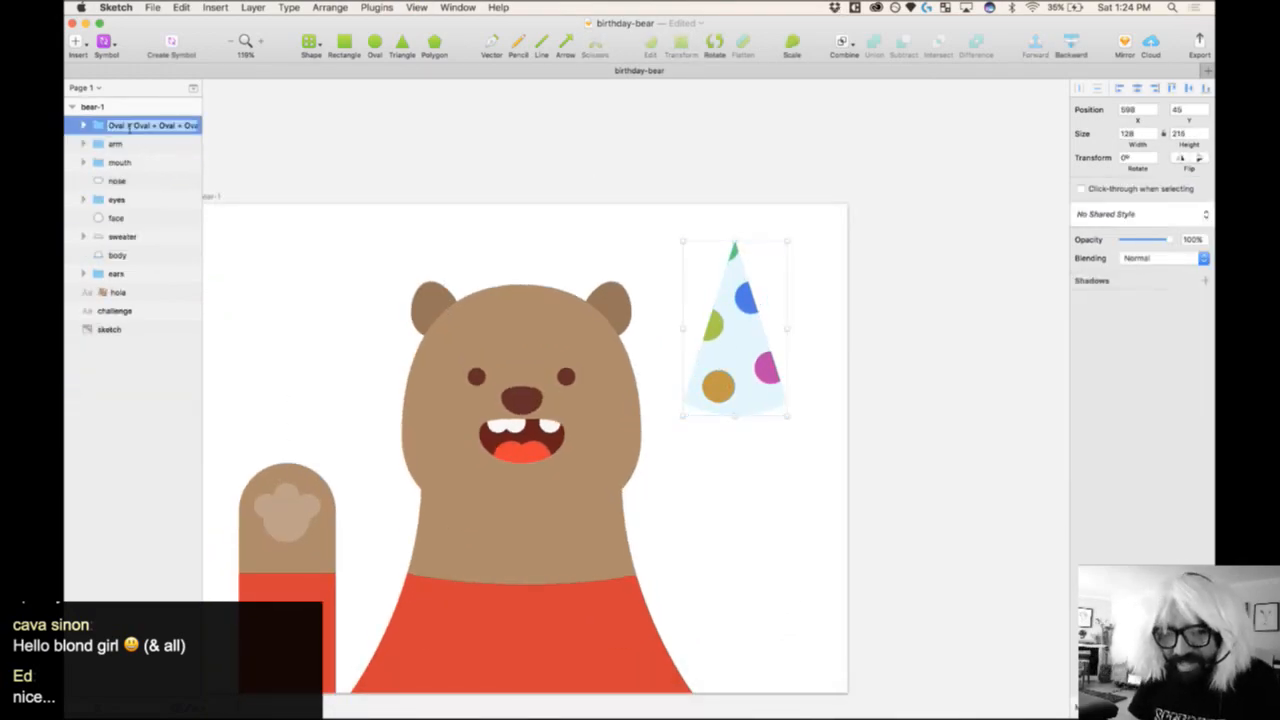
text(hat)
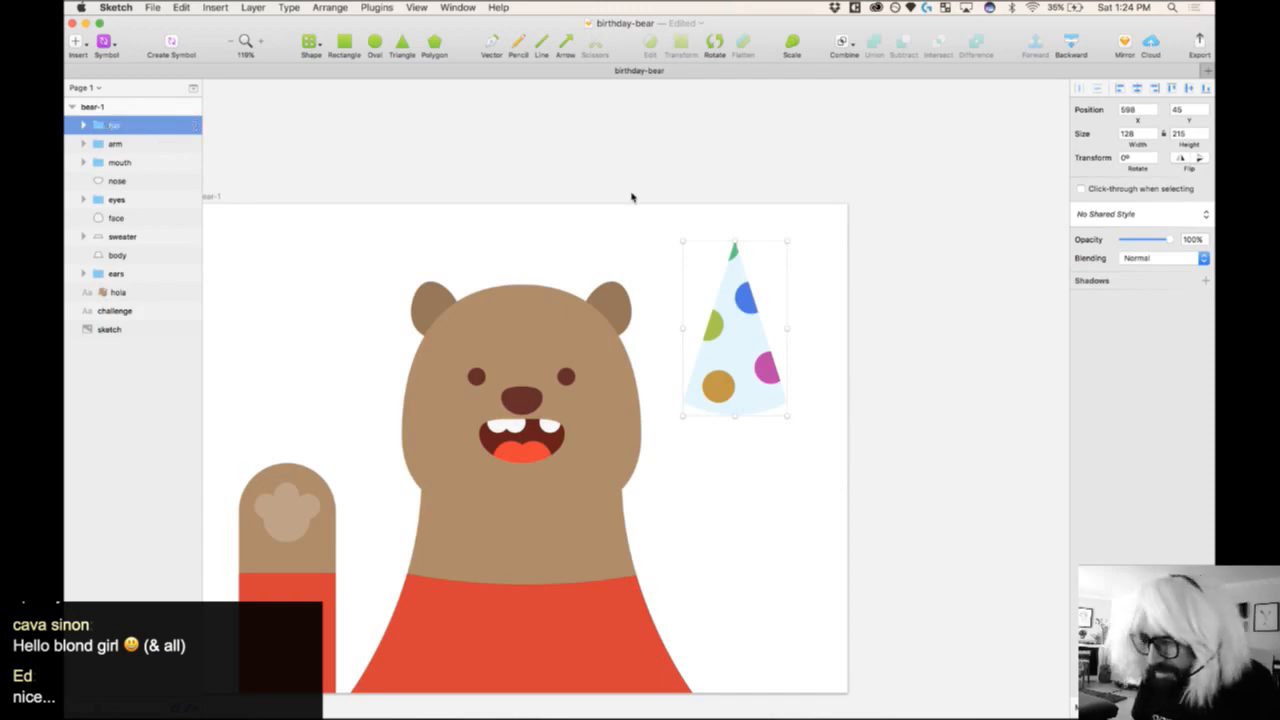
- Move the hat group onto the bear's head and scale it to 50%
drag(731, 318, 571, 268)
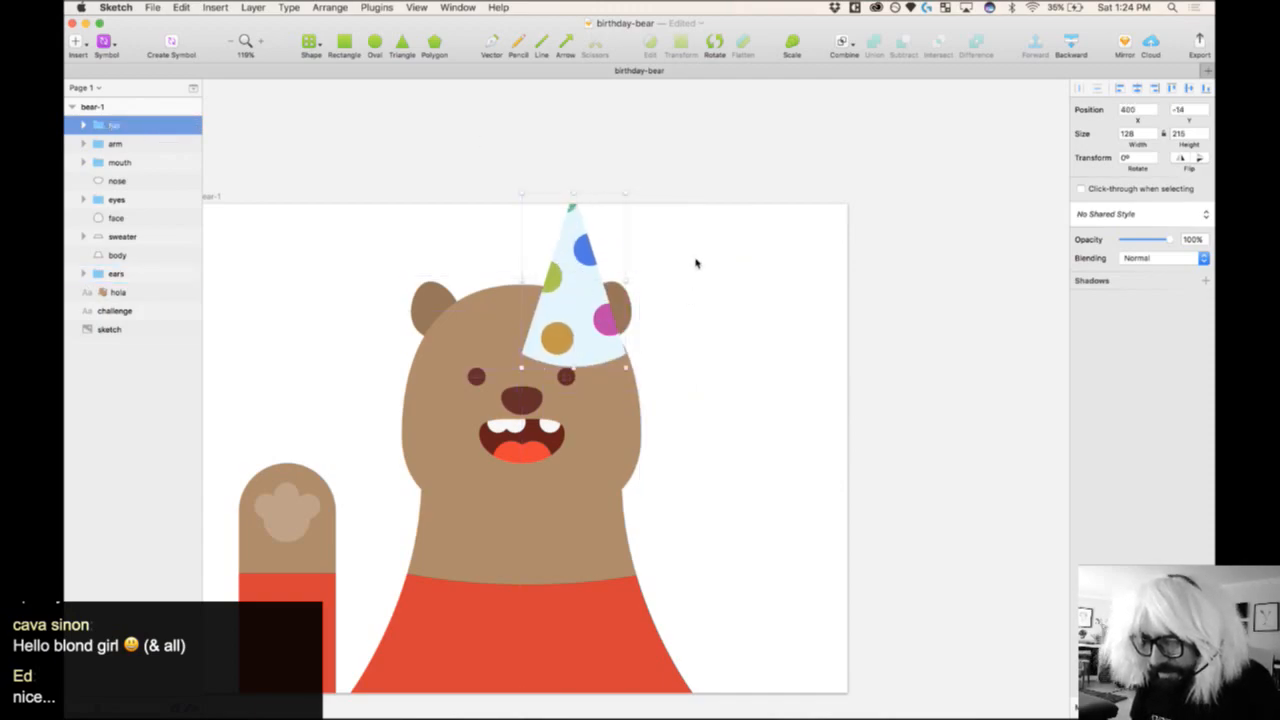
click(797, 44)
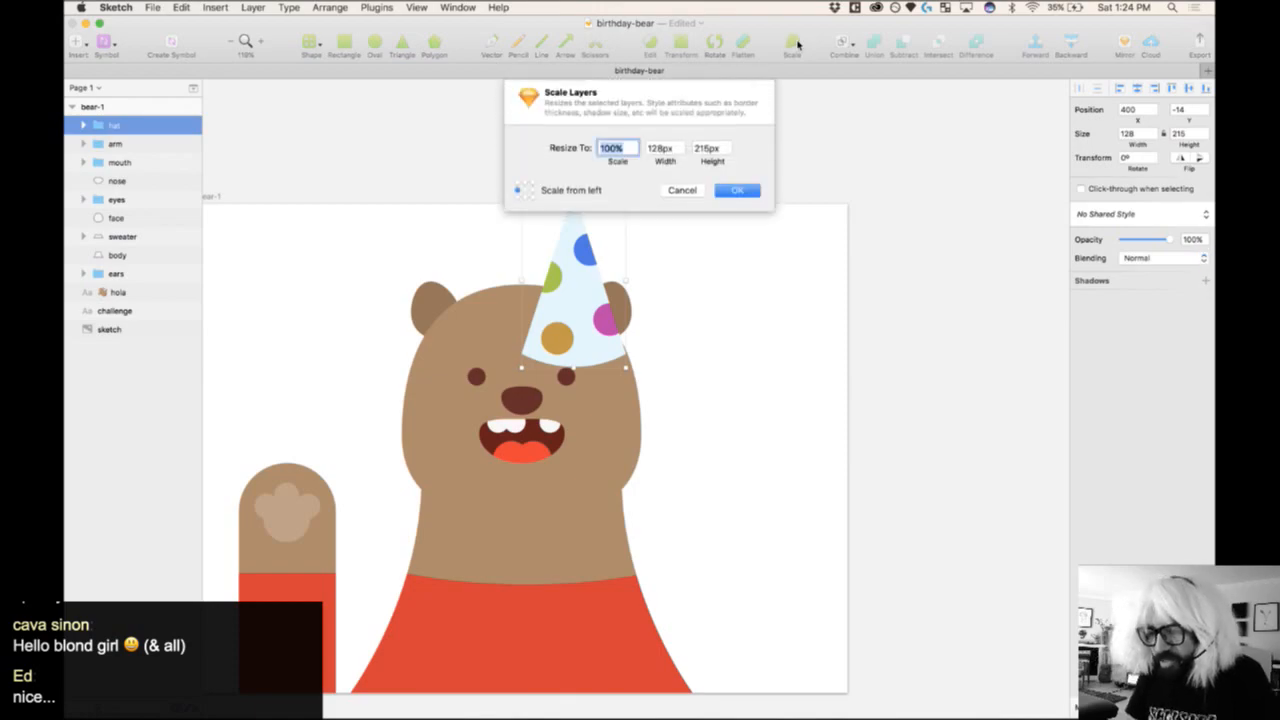
text(50)
key(Return)
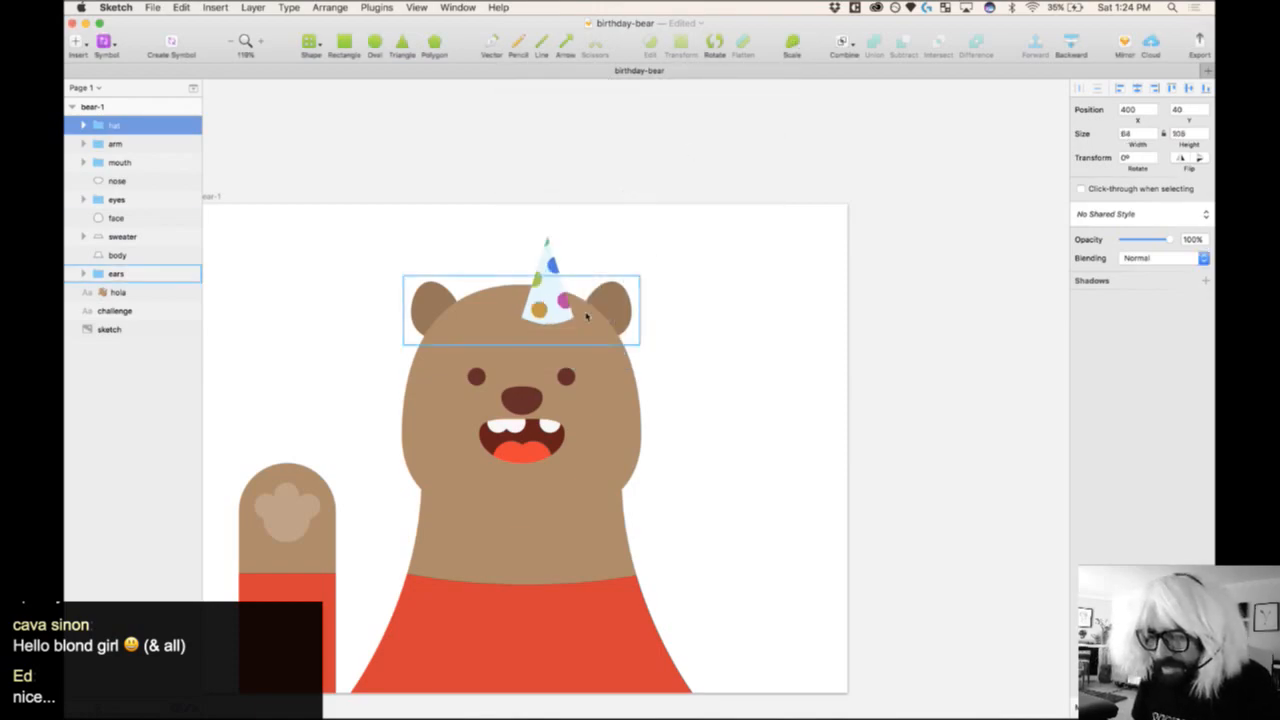
- Place the hat on top of the head beside the bear's right-hand ear and rotate it 20°
drag(548, 290, 560, 275)
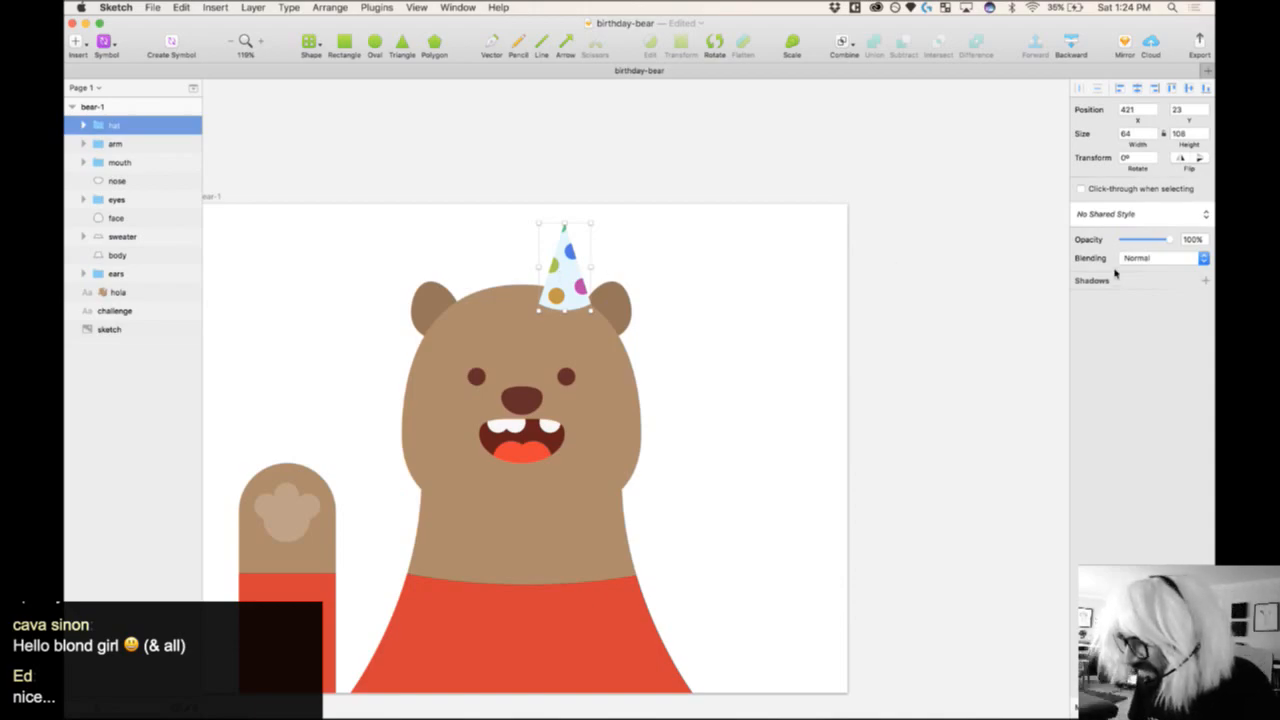
click(1140, 158)
key(shift+Down)
key(shift+Up)
key(shift+Up)
key(shift+Up)
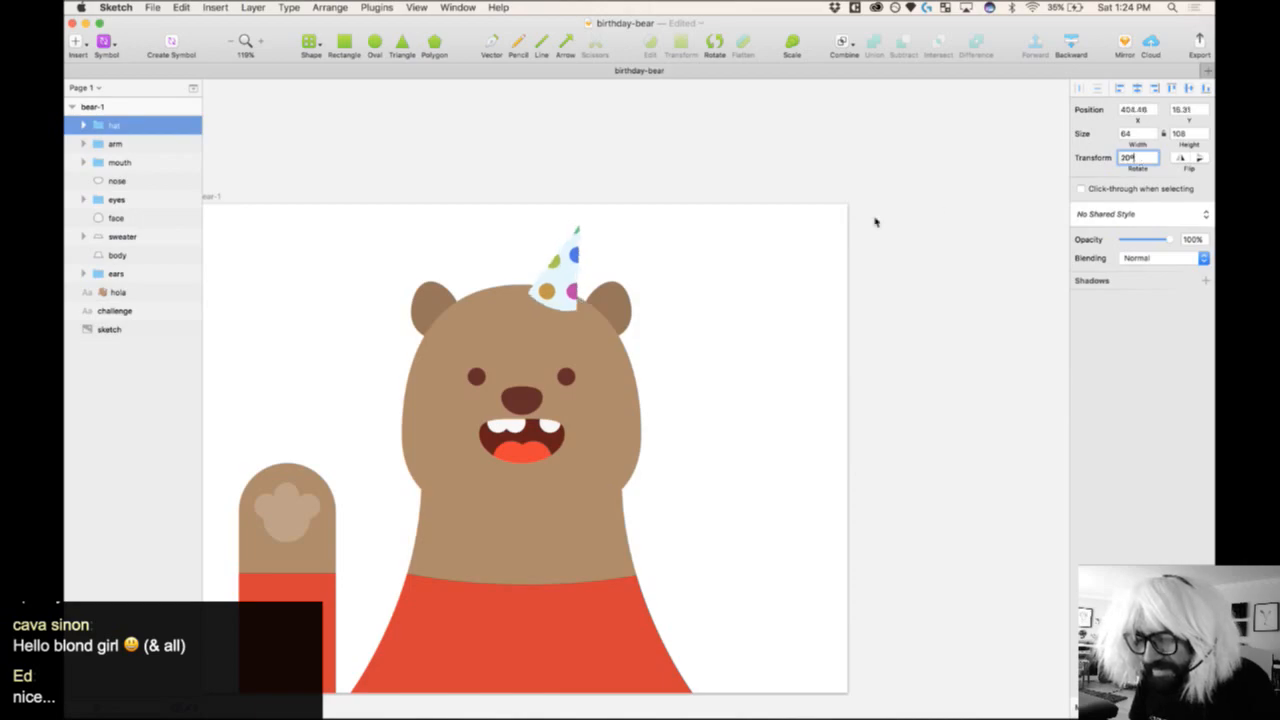
- Reposition the tilted hat against the right-hand ear at X 426, Y 24
drag(559, 288, 576, 289)
key(shift+Down)
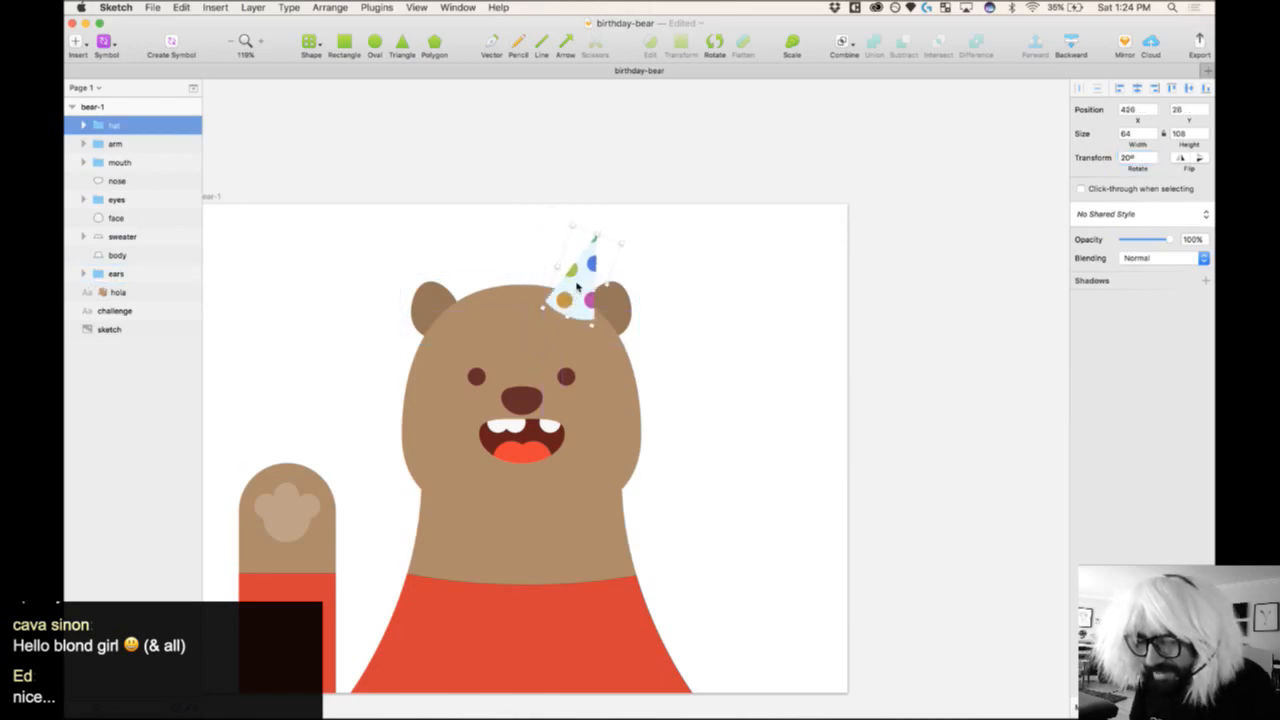
scroll(576, 287, left, 4)
scroll(576, 287, down, 1)
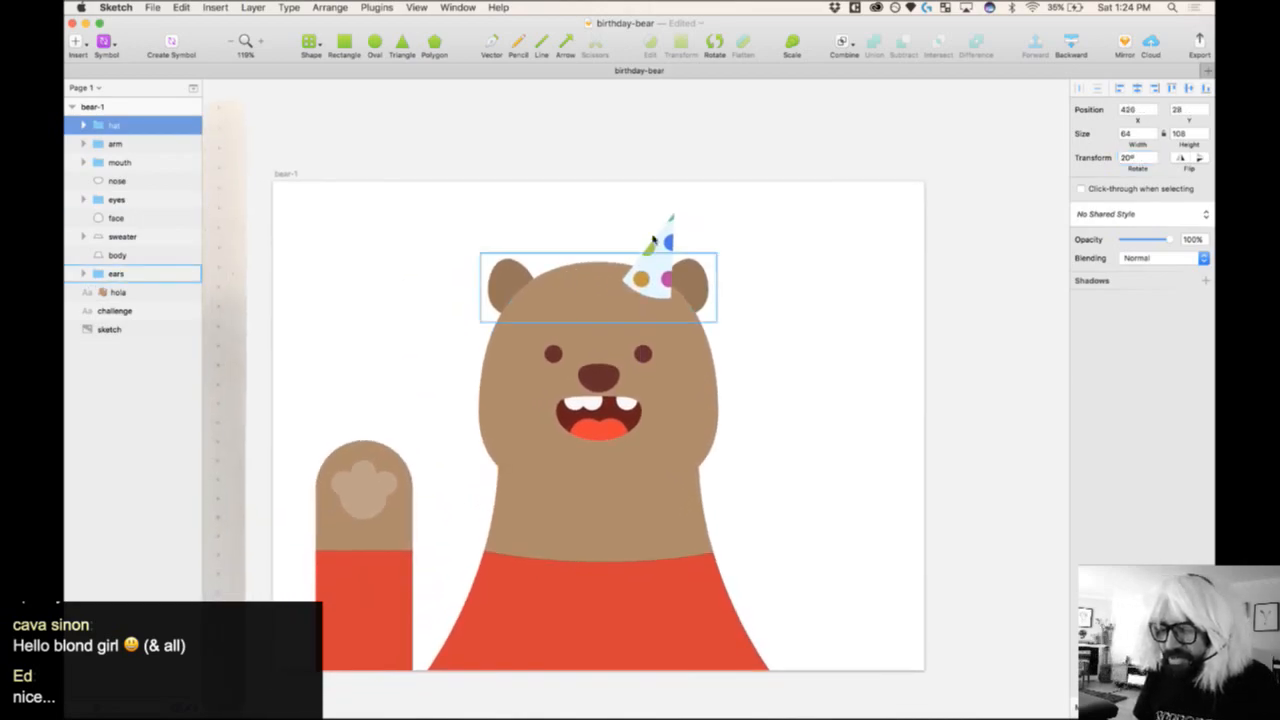
drag(664, 243, 663, 240)
key(Up)
key(Up)
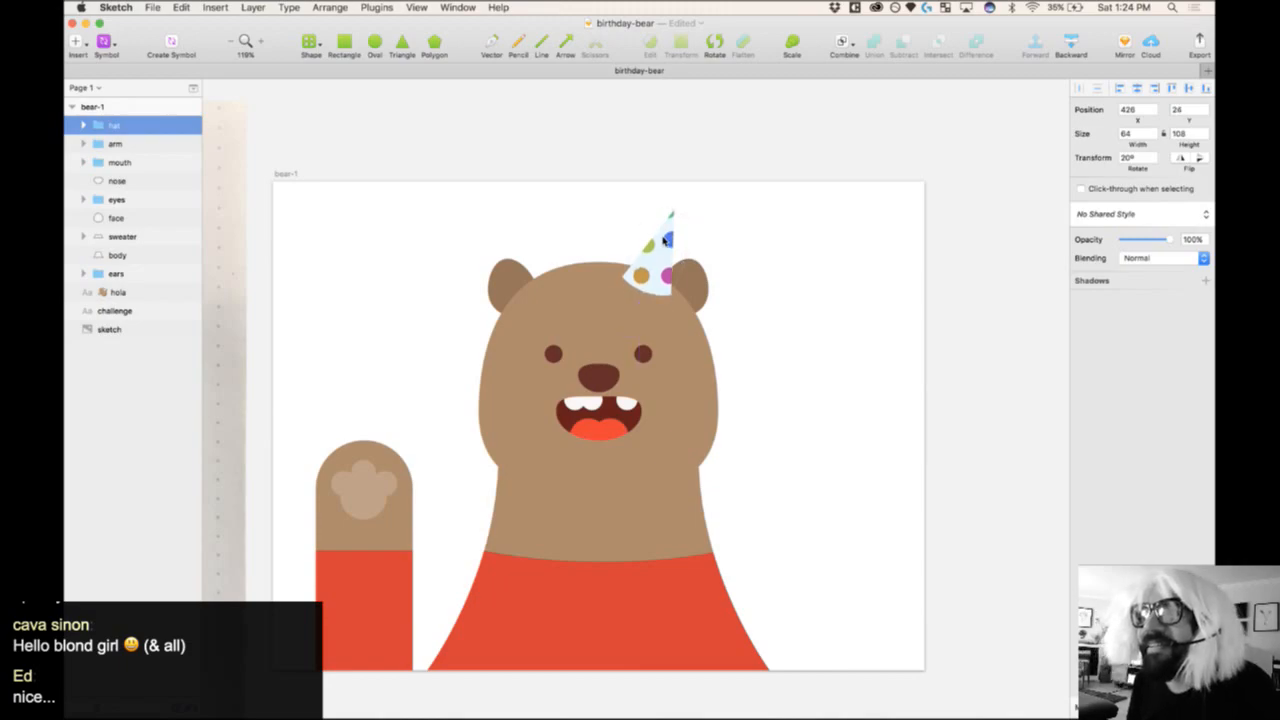
- Scale the hat up slightly to 69 × 117 px
click(655, 140)
click(665, 242)
click(792, 44)
key(Up)
key(Up)
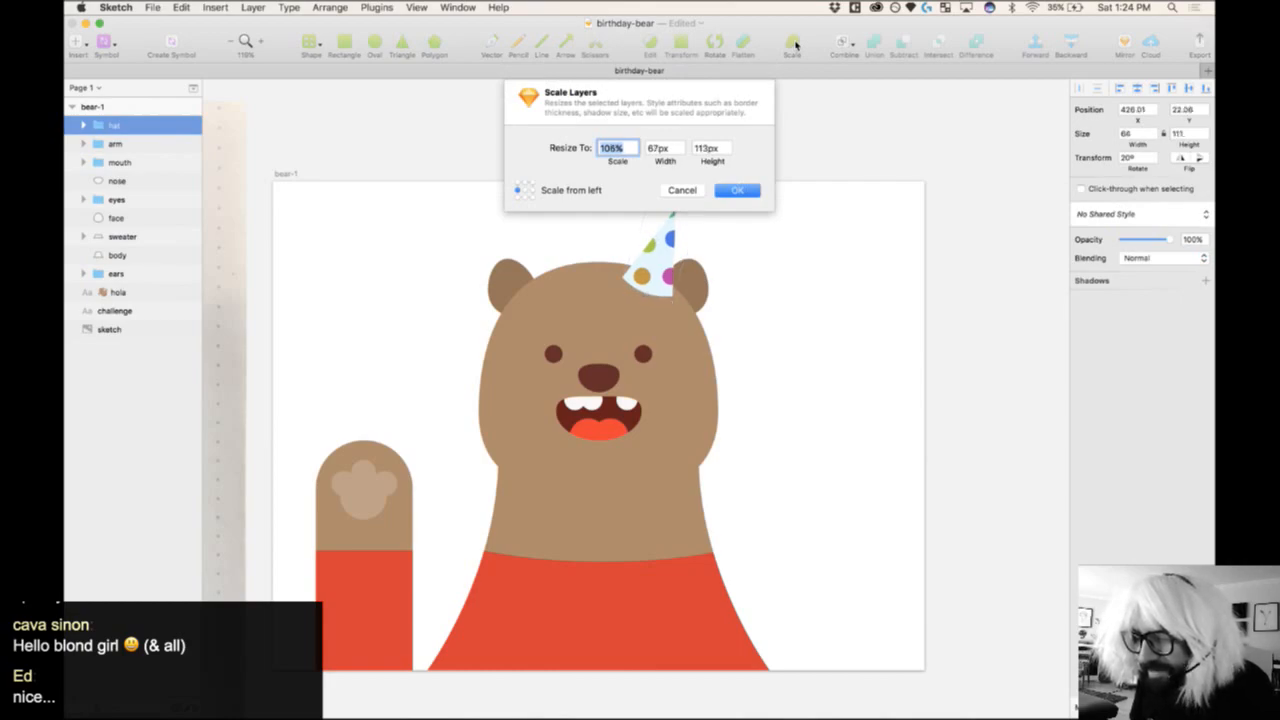
key(Return)
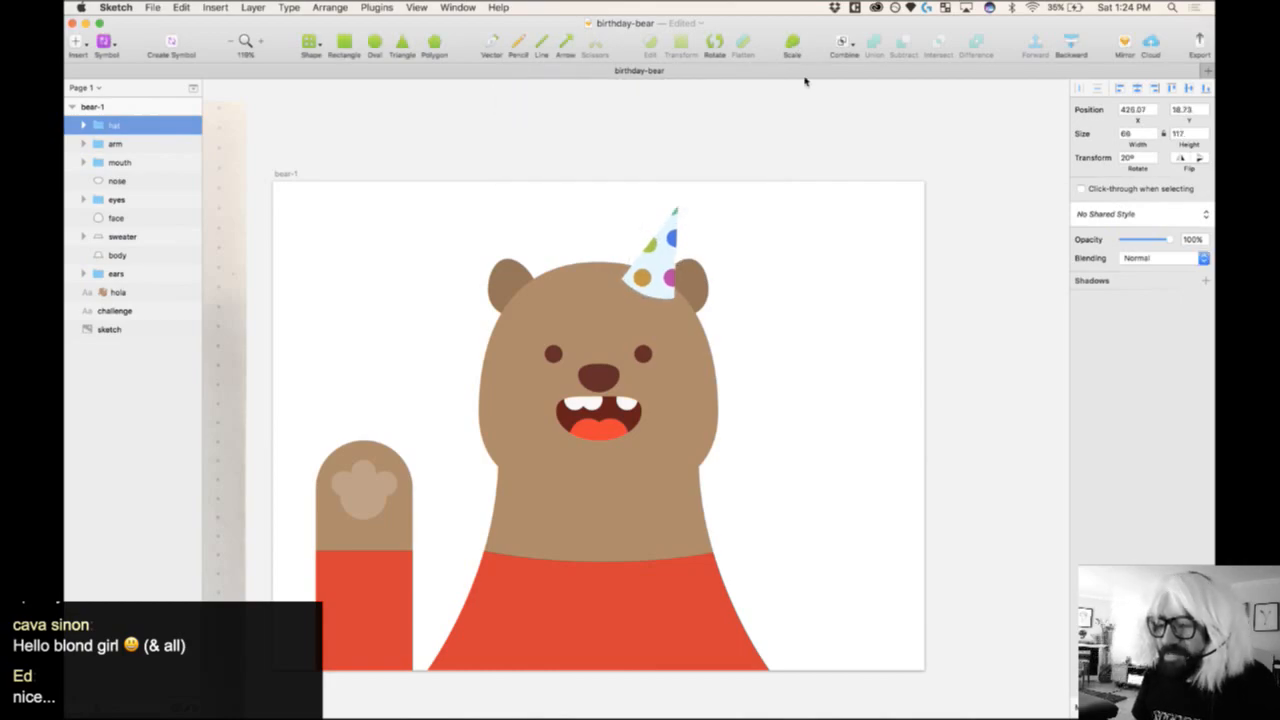
click(757, 114)
click(674, 256)
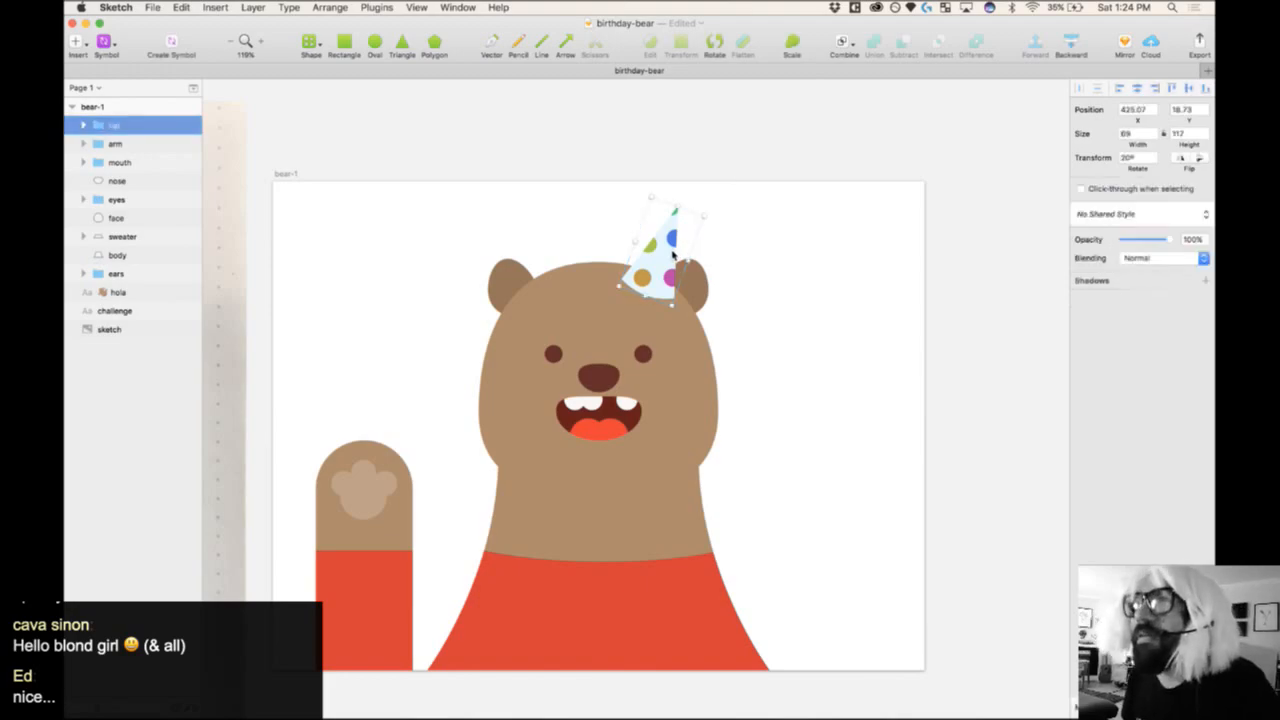
click(675, 144)
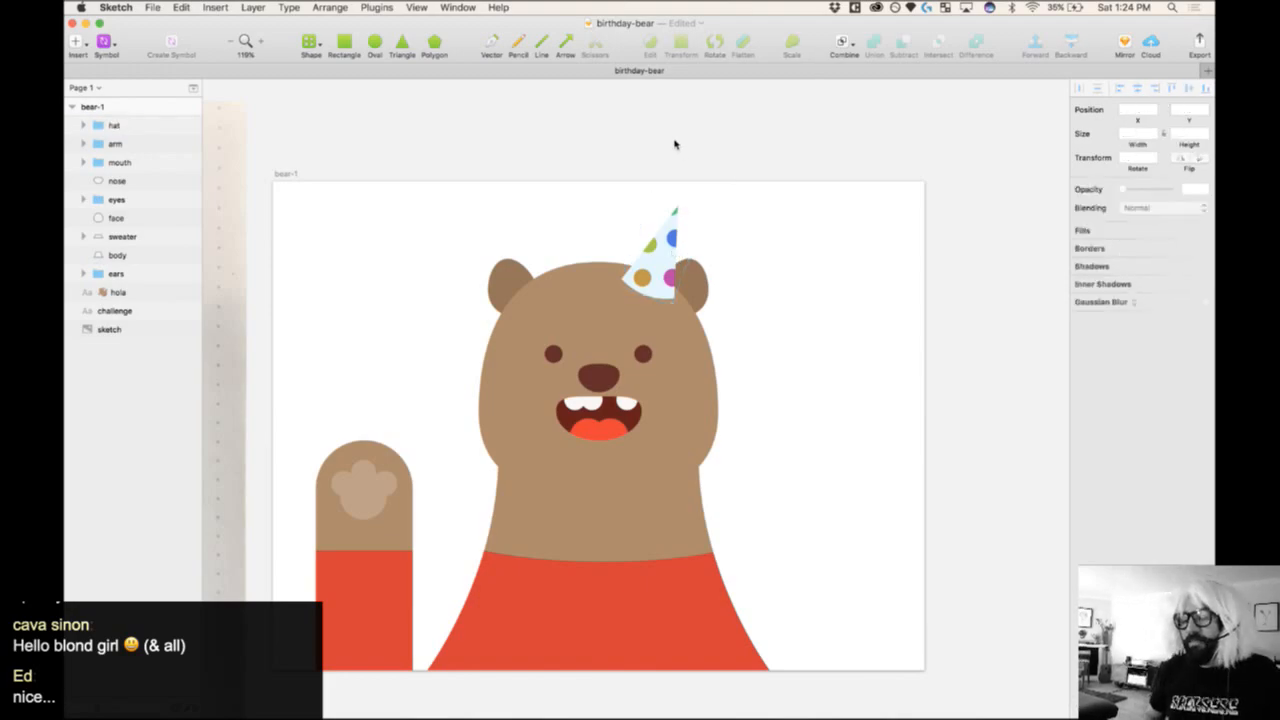
- Nudge the hat a few pixels up and left on the bear's head
click(662, 262)
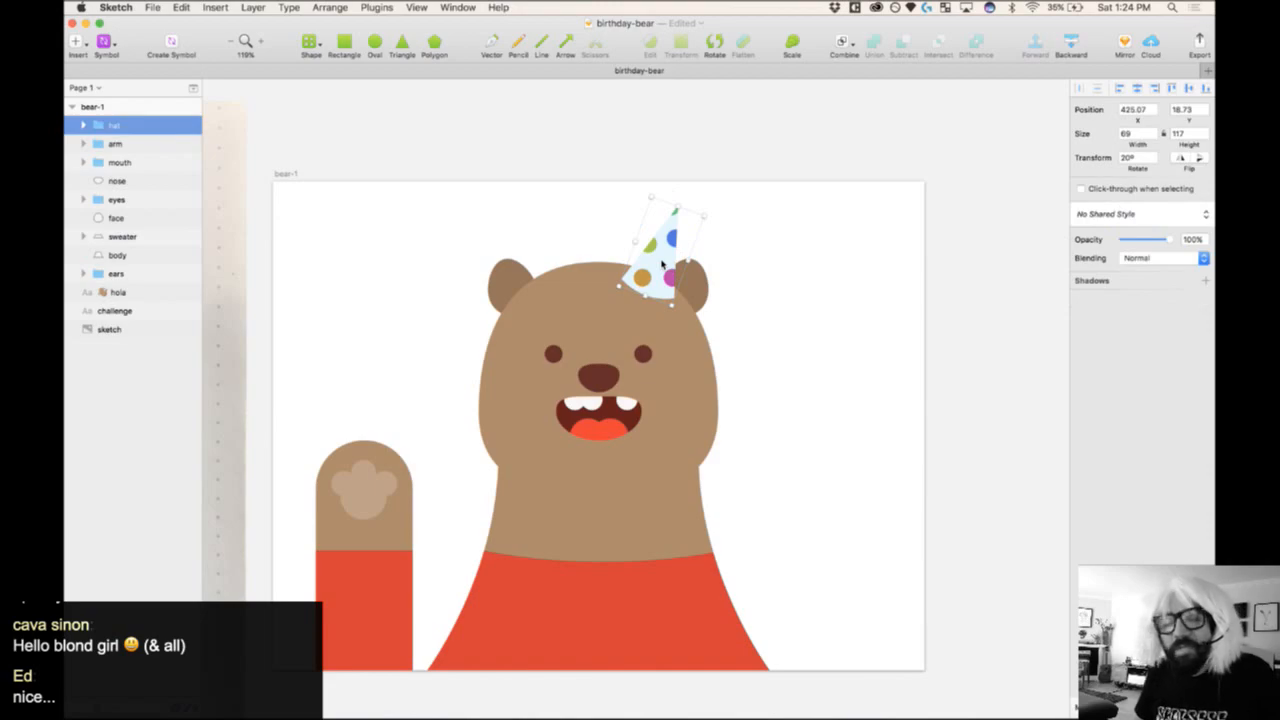
key(Up)
key(Up)
key(Left)
key(Up)
key(Up)
key(Left)
click(287, 174)
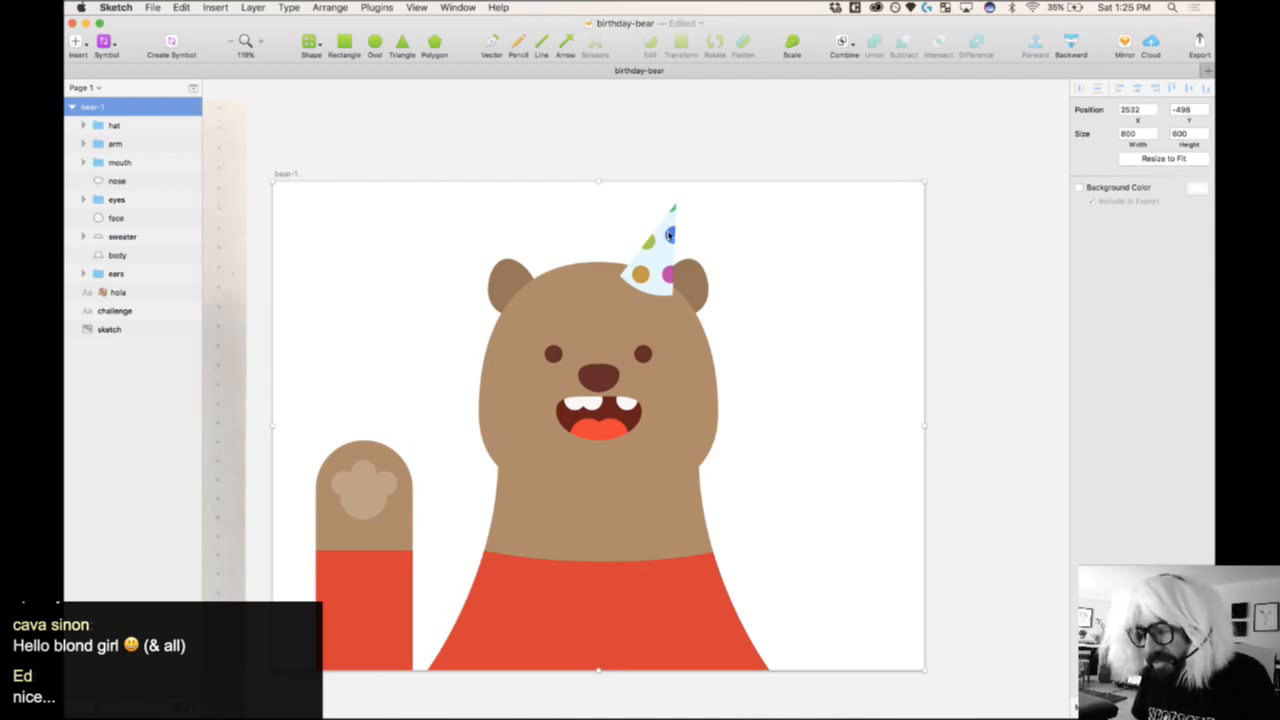
- Enlarge the hat to 80 × 135 px, keeping it seated on the head beside the ear
click(667, 234)
drag(670, 308, 683, 324)
key(Up)
key(Up)
key(Up)
key(Up)
key(Up)
key(Up)
key(Up)
key(Up)
key(Up)
key(Up)
key(Up)
key(Up)
key(Up)
key(Up)
key(Up)
key(Up)
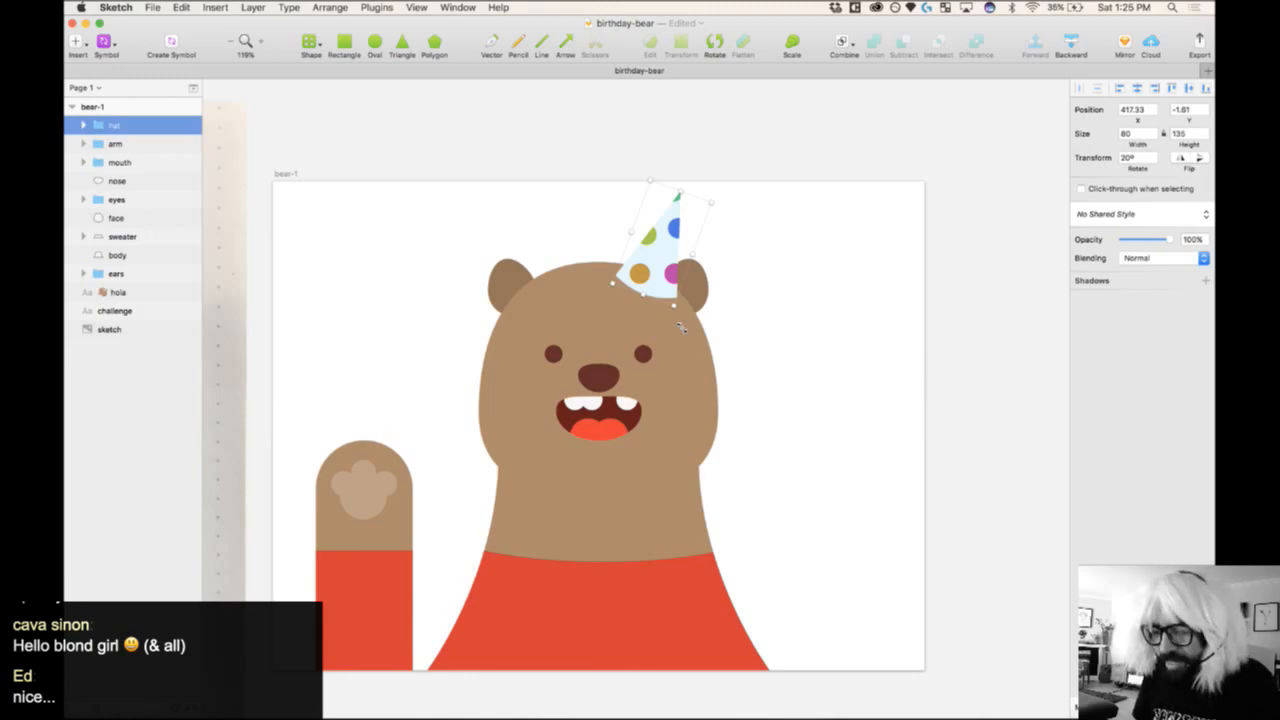
drag(678, 197, 676, 210)
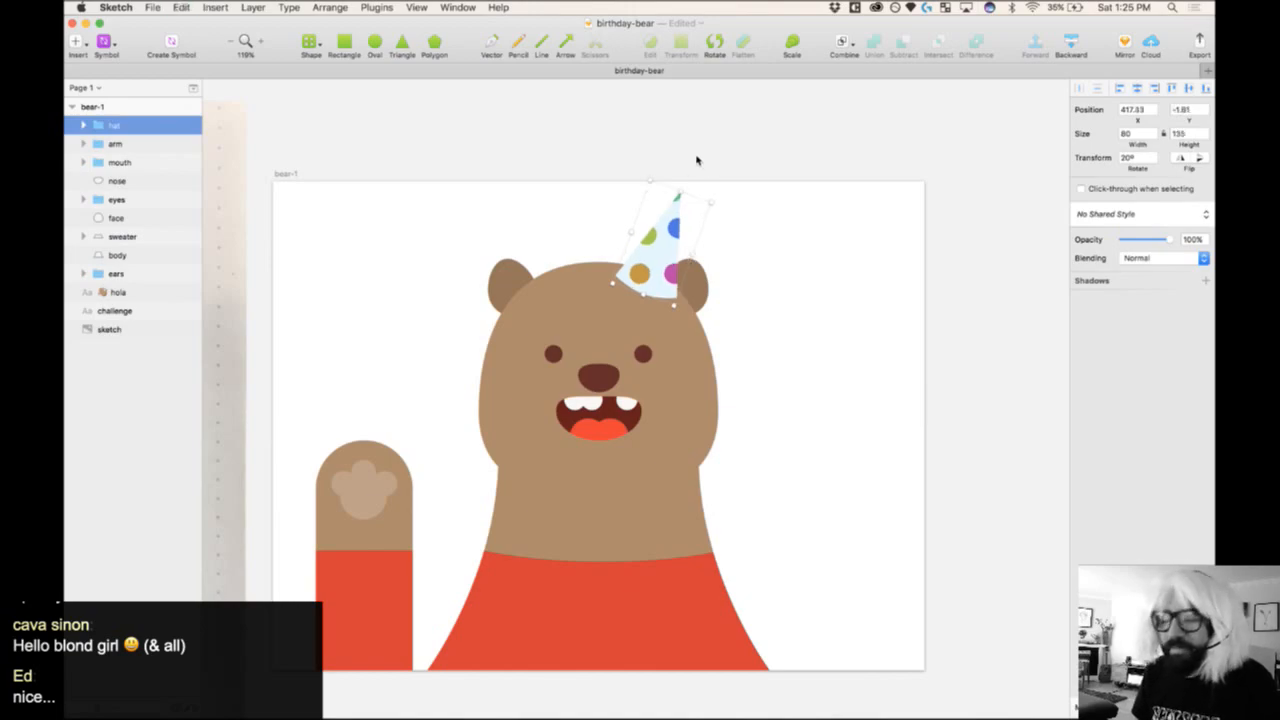
- Send only the bear-1 artboard to Flinto at 100% scale with an 800 × 600 device size, and close the Untitled document there
click(437, 130)
click(290, 175)
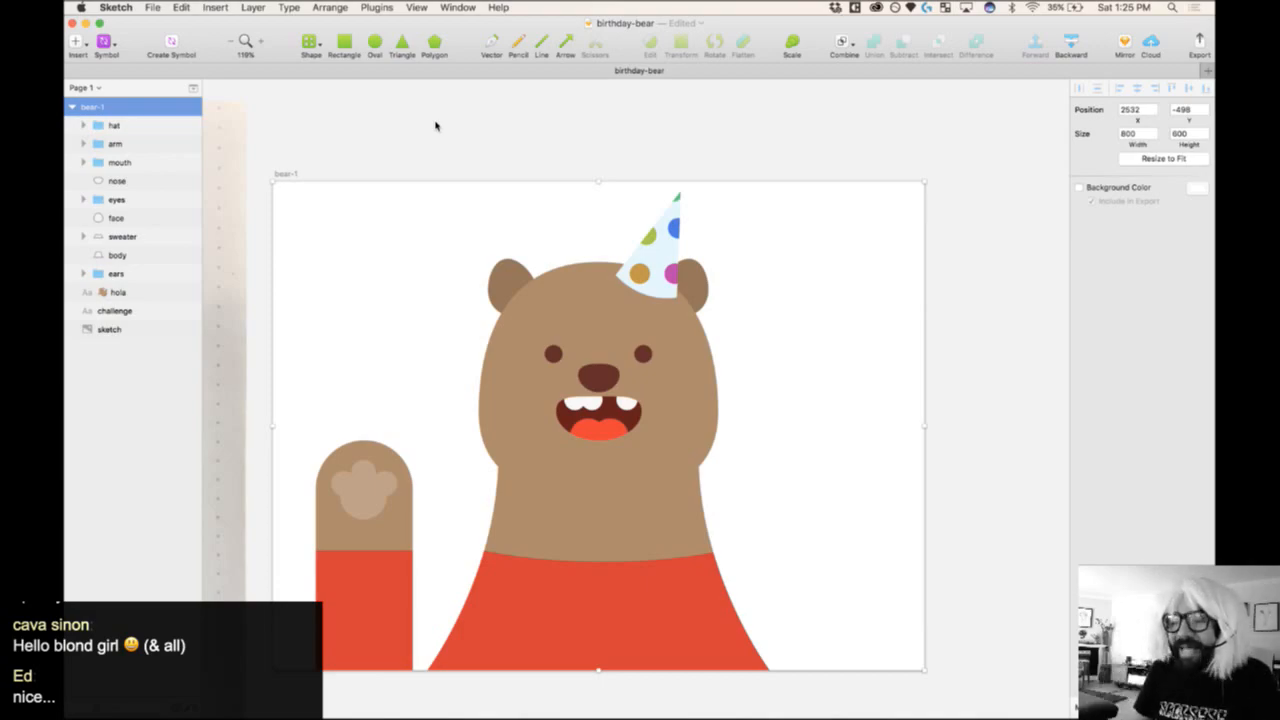
click(376, 7)
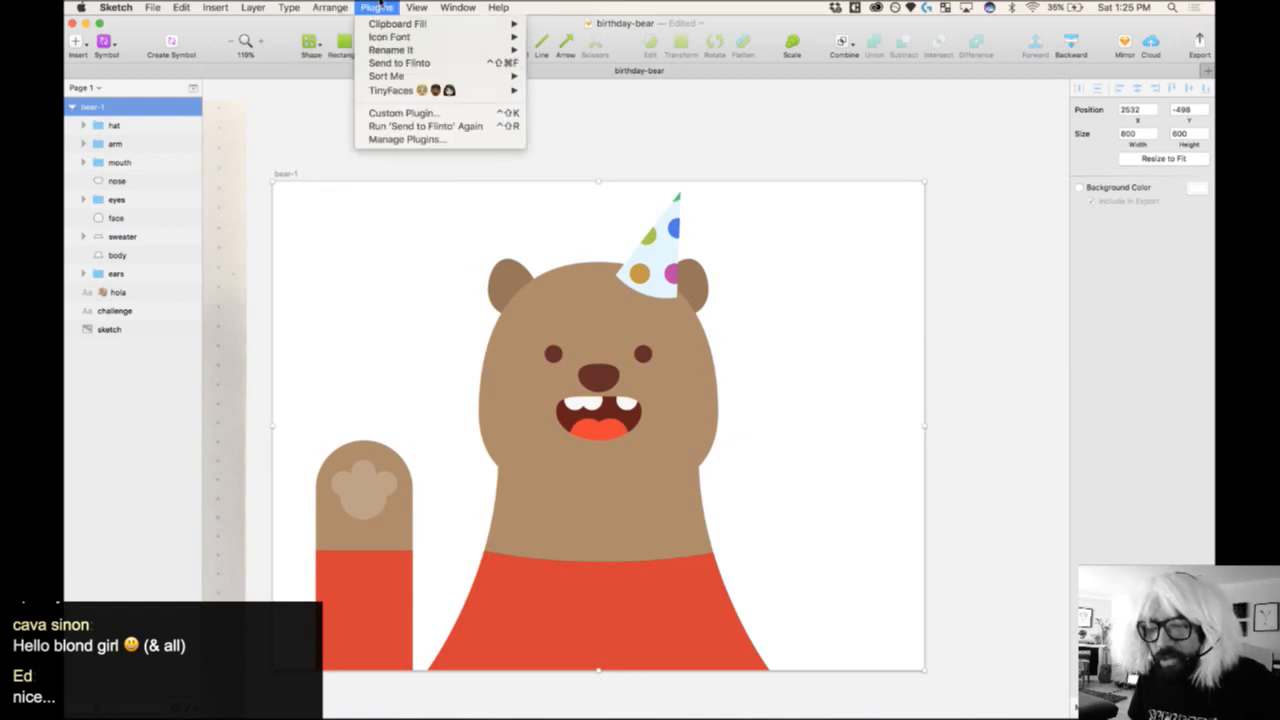
click(403, 62)
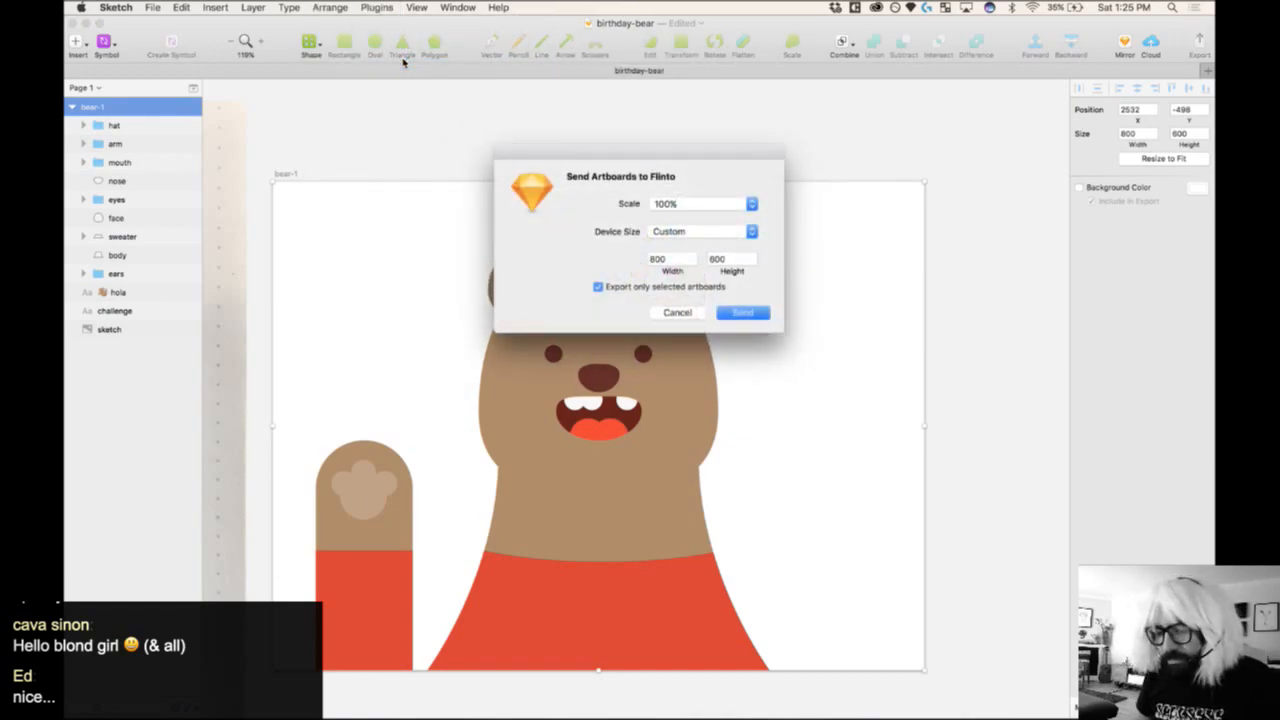
click(745, 314)
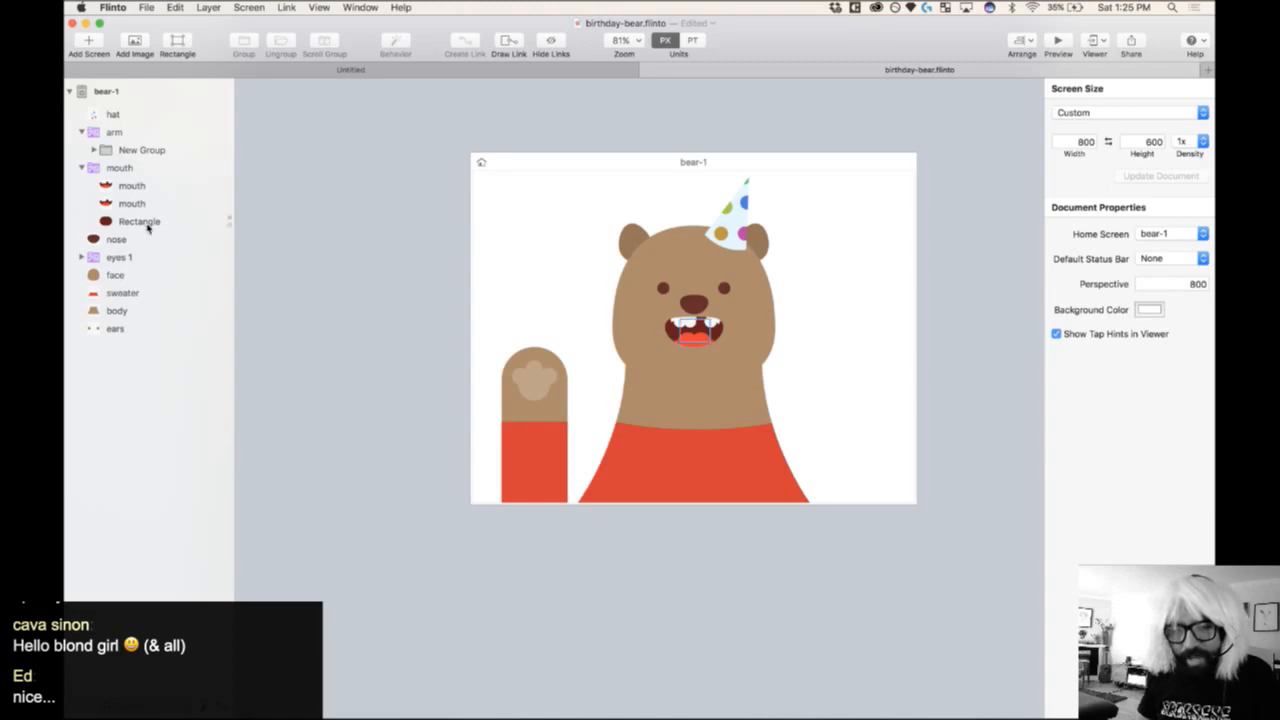
click(410, 70)
key(super+w)
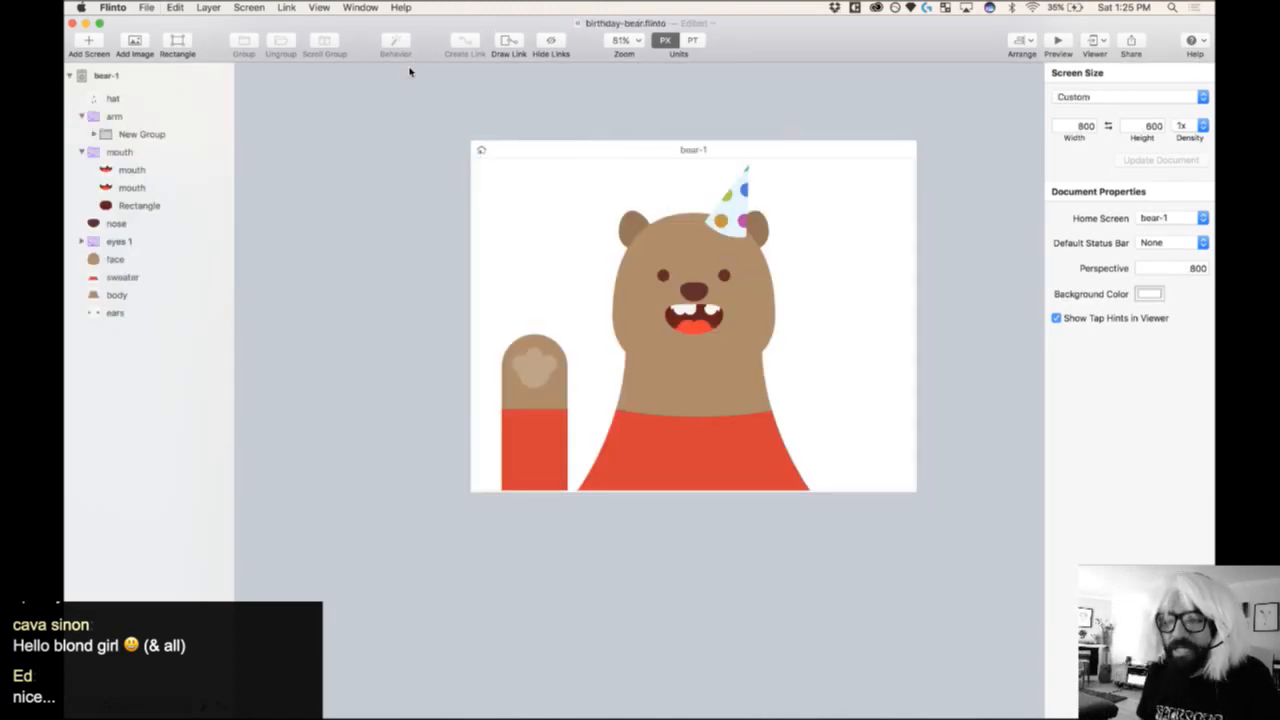
- Examine the bear's mouth group up close and preview the animation with the new hat
drag(455, 128, 937, 560)
click(716, 411)
scroll(716, 411, up, 5)
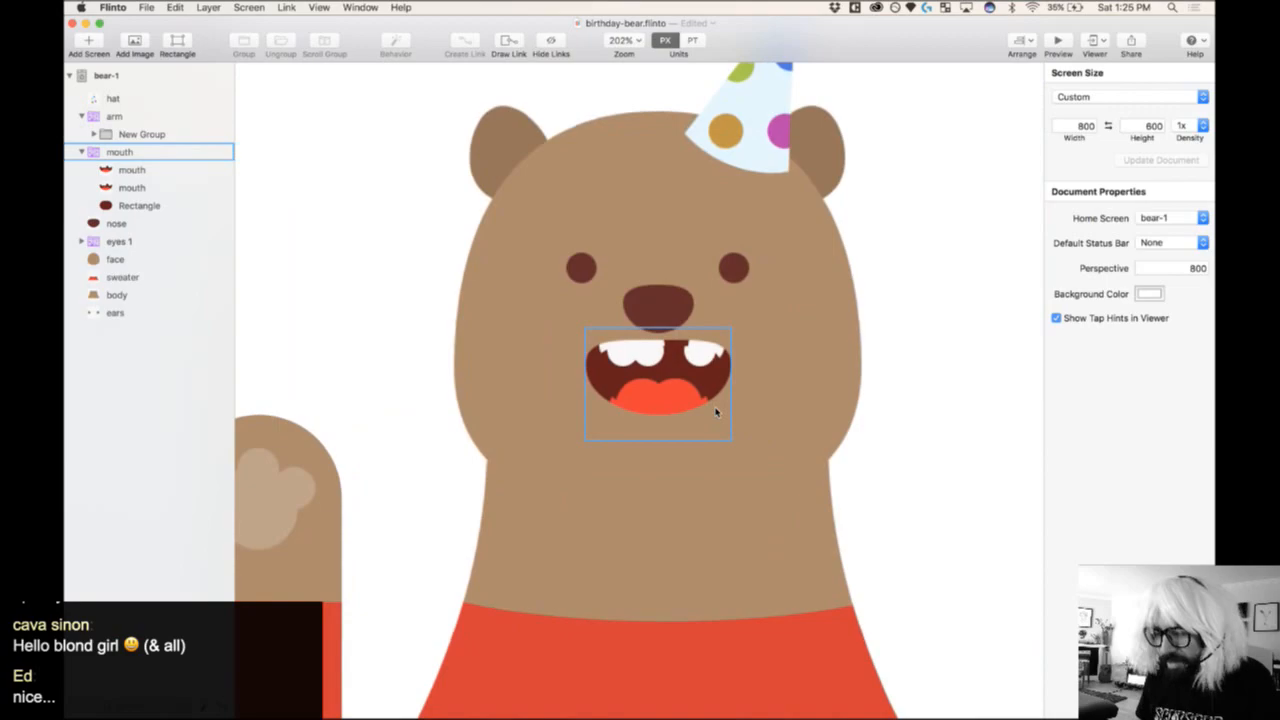
click(165, 152)
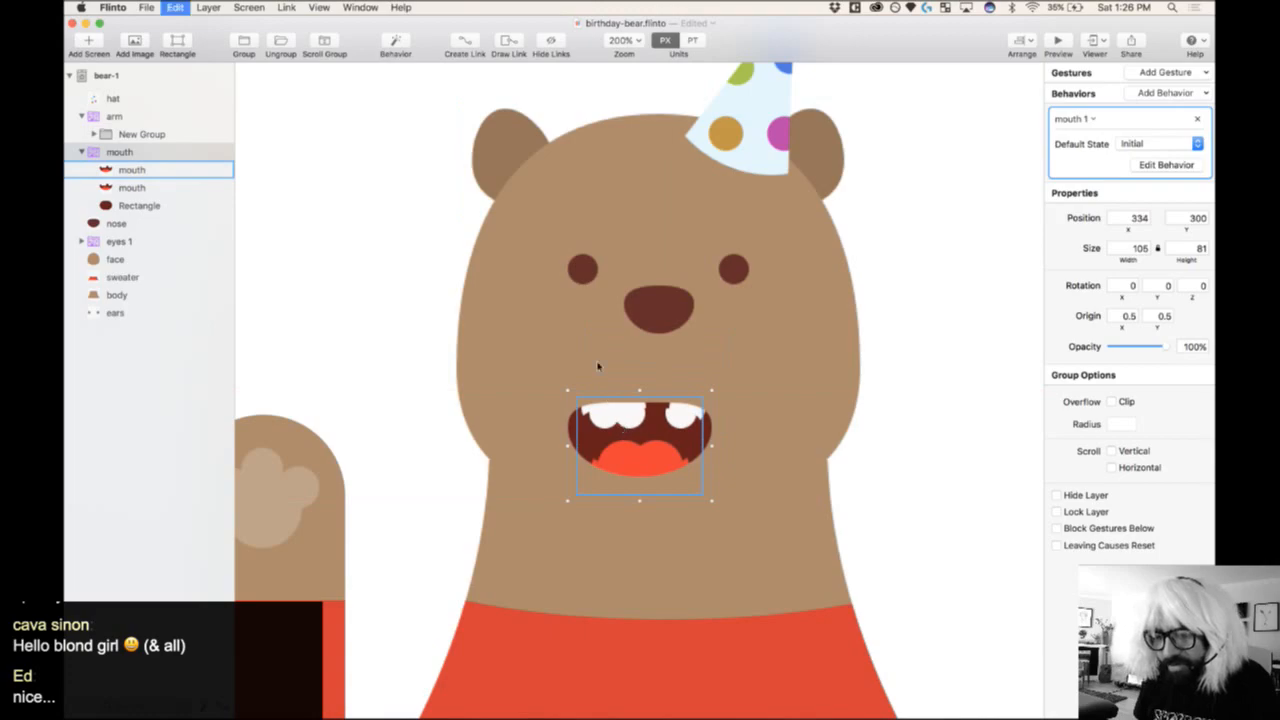
click(1058, 43)
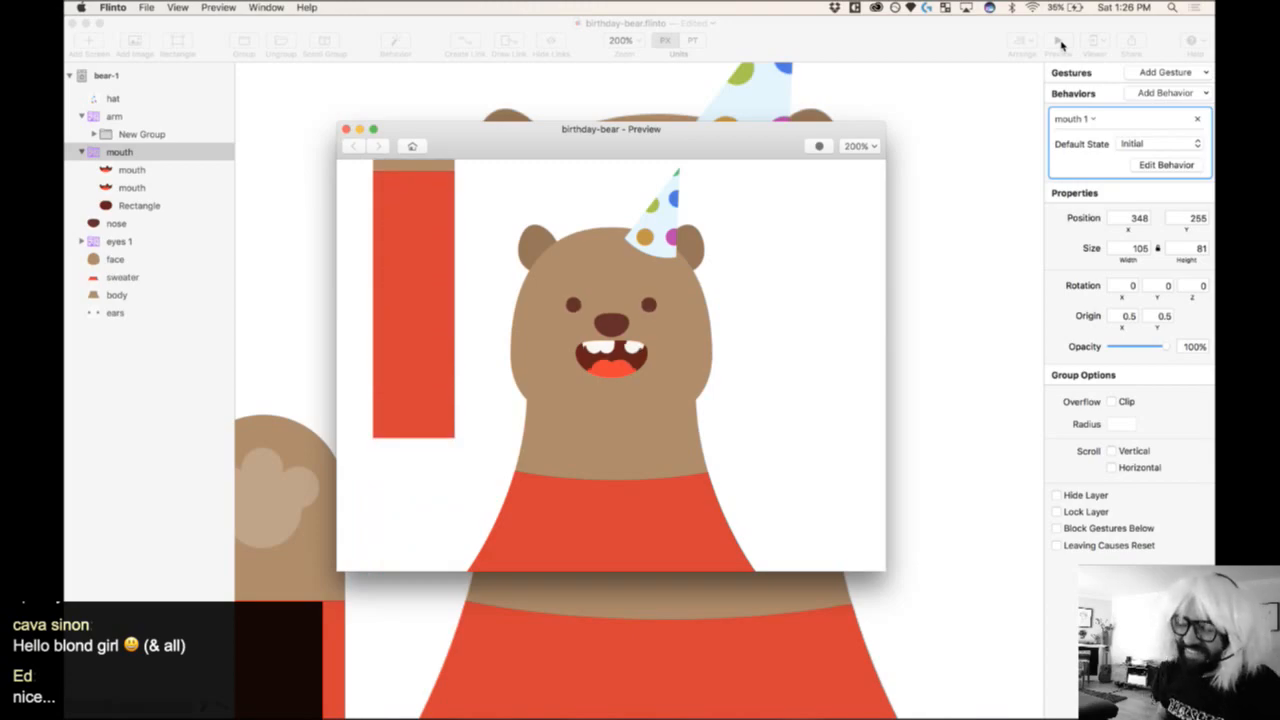
click(346, 129)
- Move the arm group below the screen's lower edge to X 71, Y 609, and preview the animation
key(super+minus)
key(super+minus)
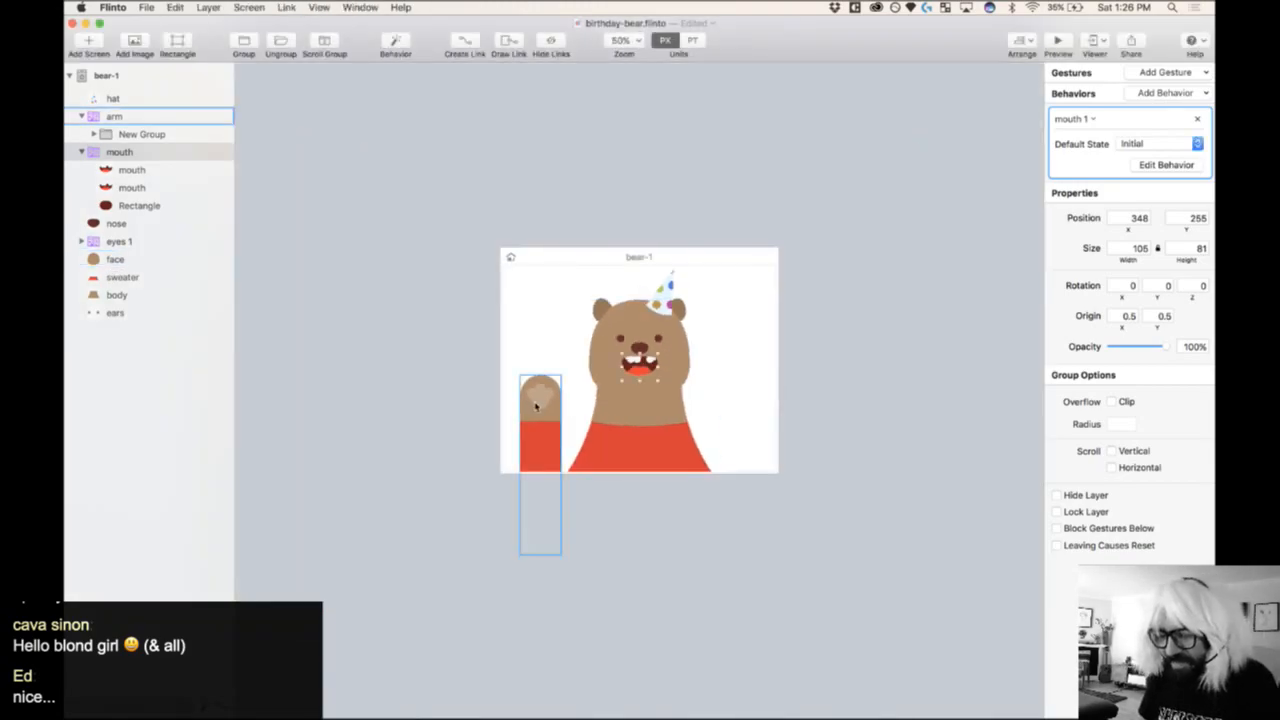
click(535, 500)
drag(538, 508, 542, 506)
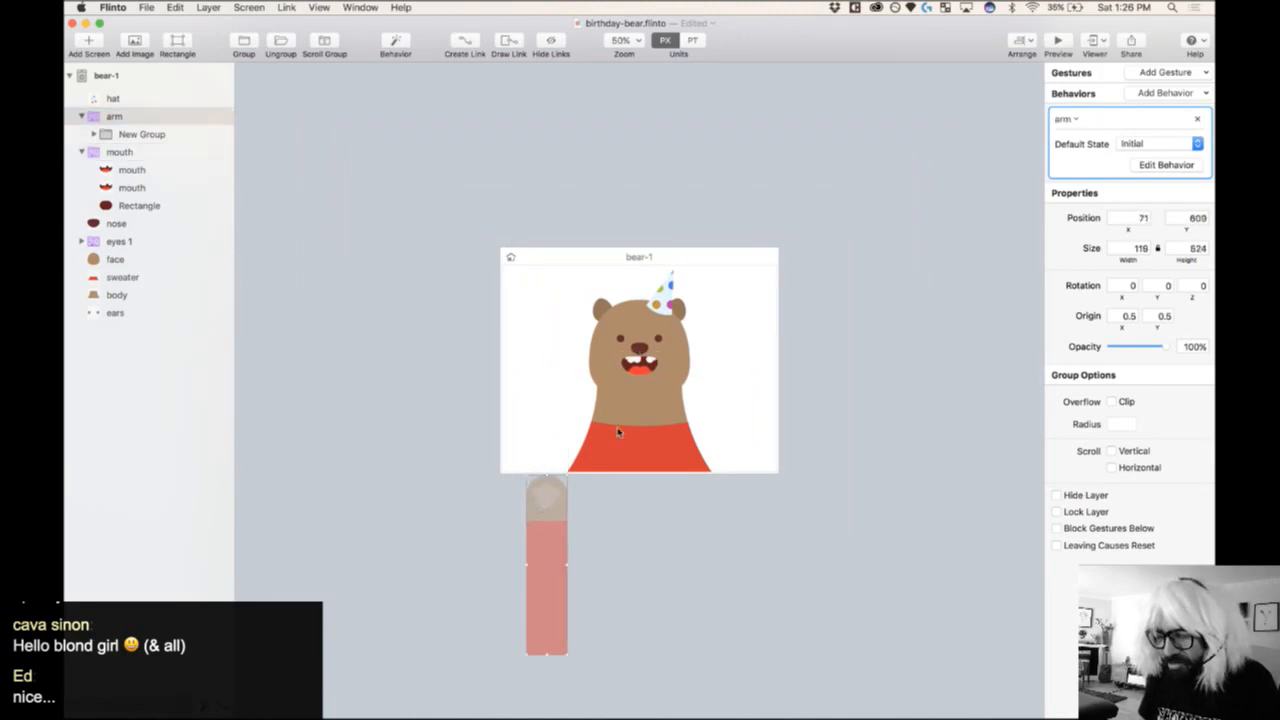
click(1057, 41)
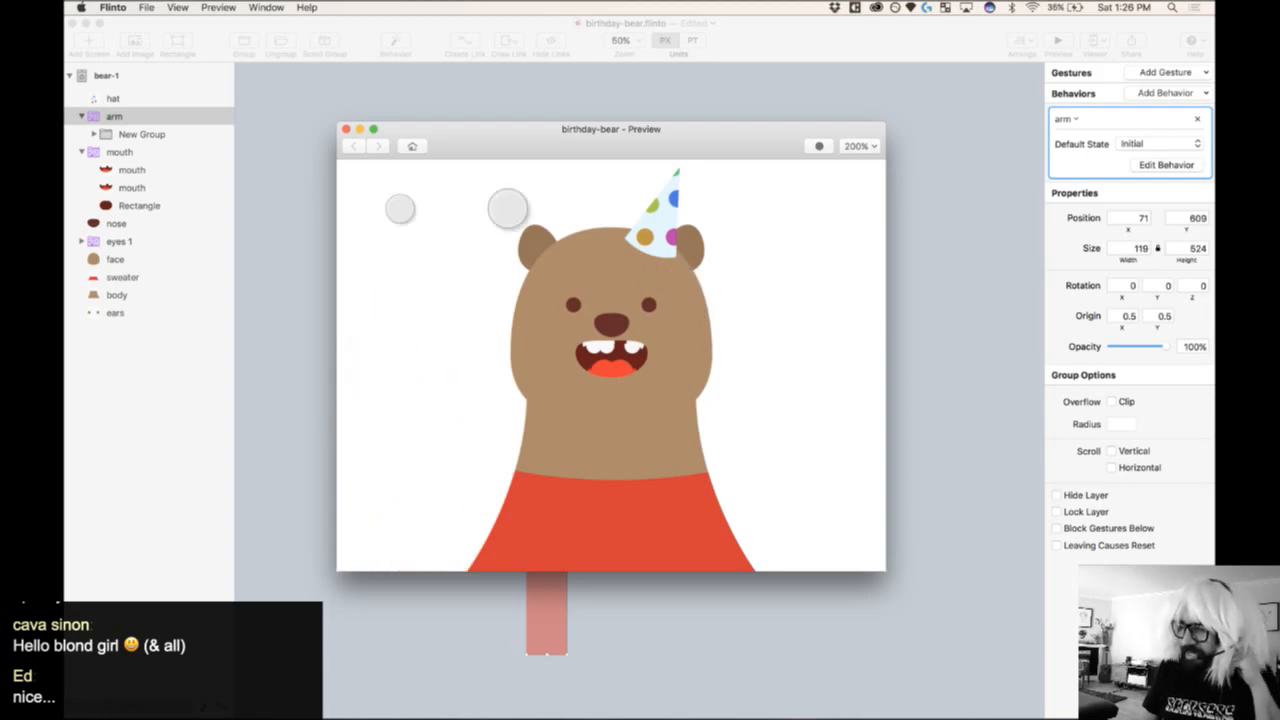
click(345, 129)
- Check the layers and states of the mouth behavior, and delete the lower of the two mouth layers in the group
click(119, 152)
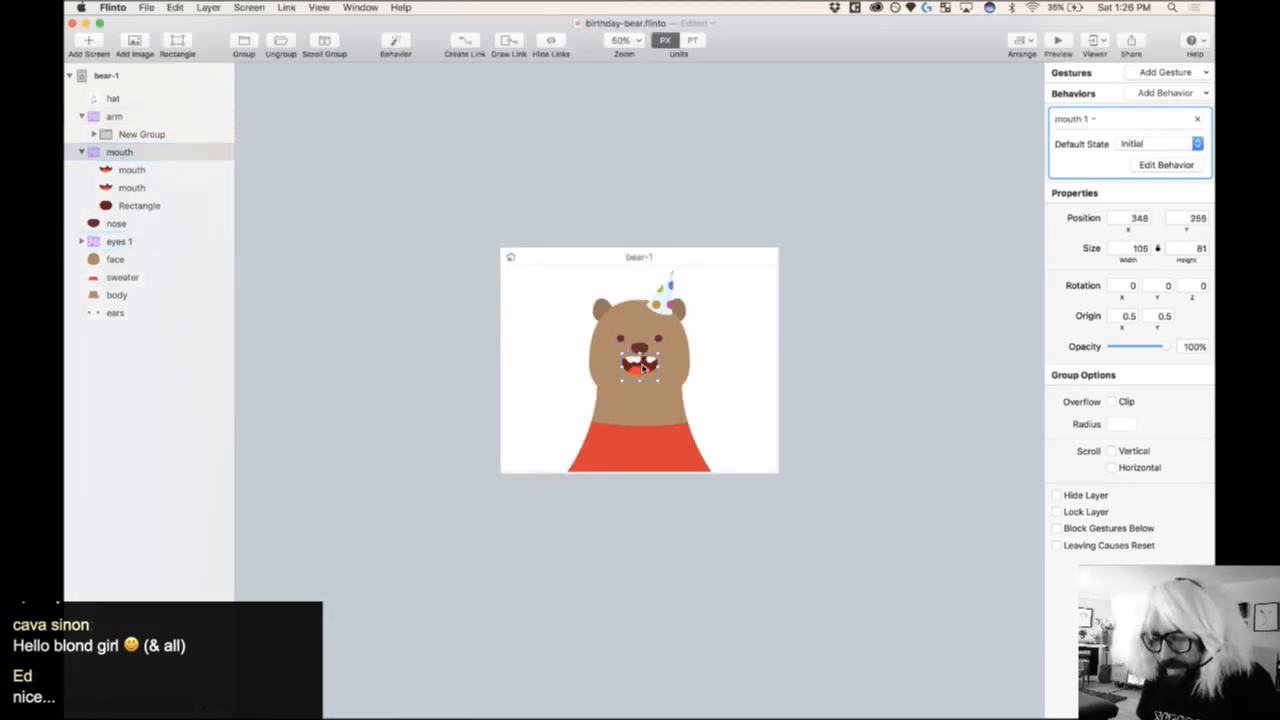
click(145, 170)
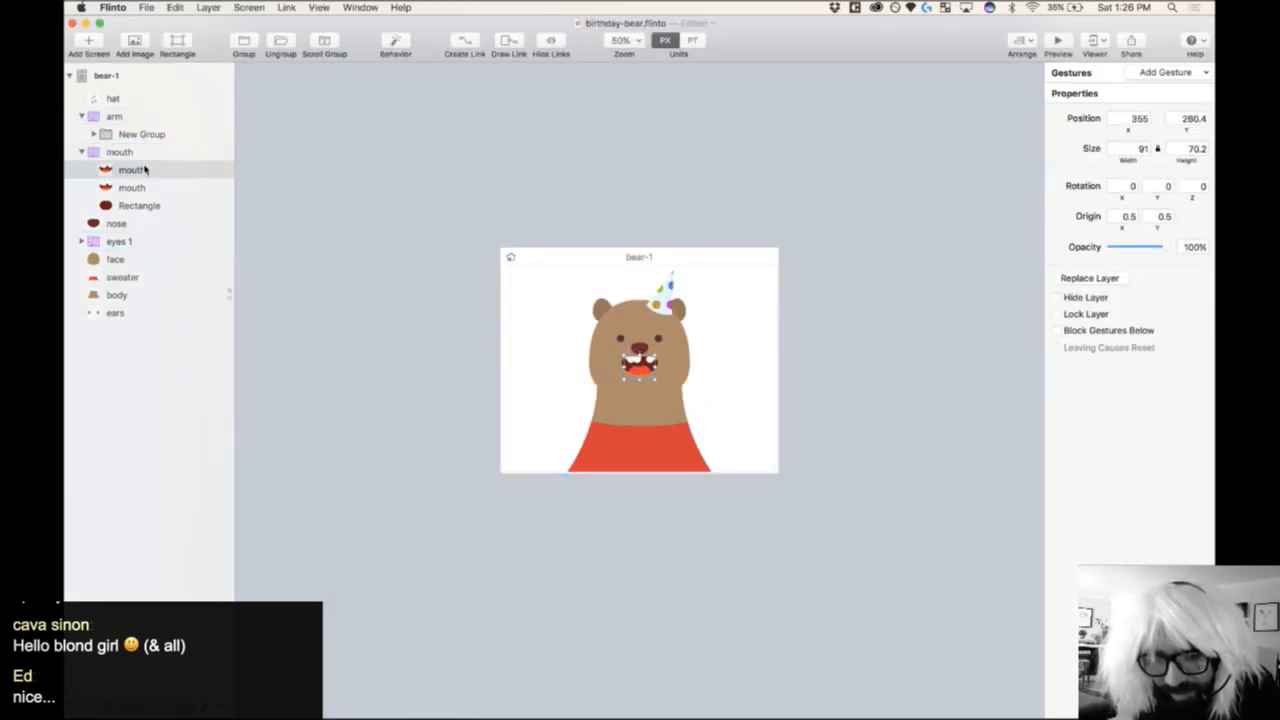
click(127, 156)
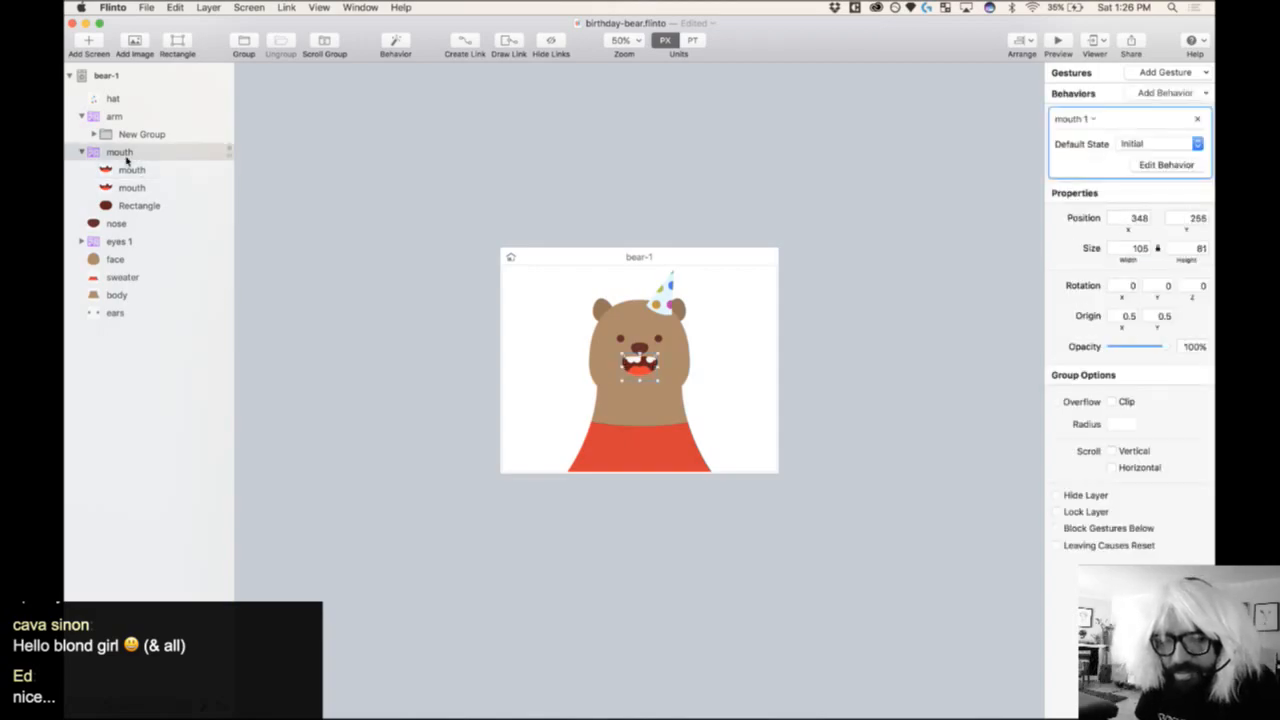
click(1166, 165)
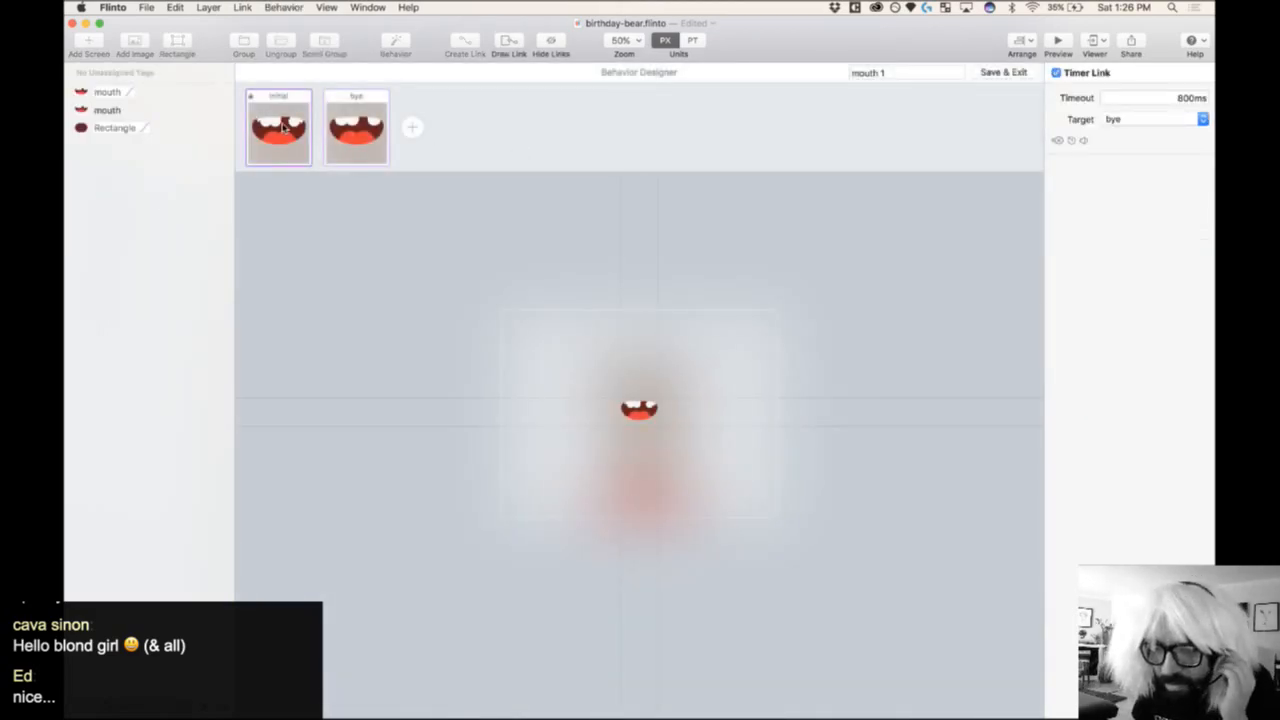
click(336, 130)
click(107, 110)
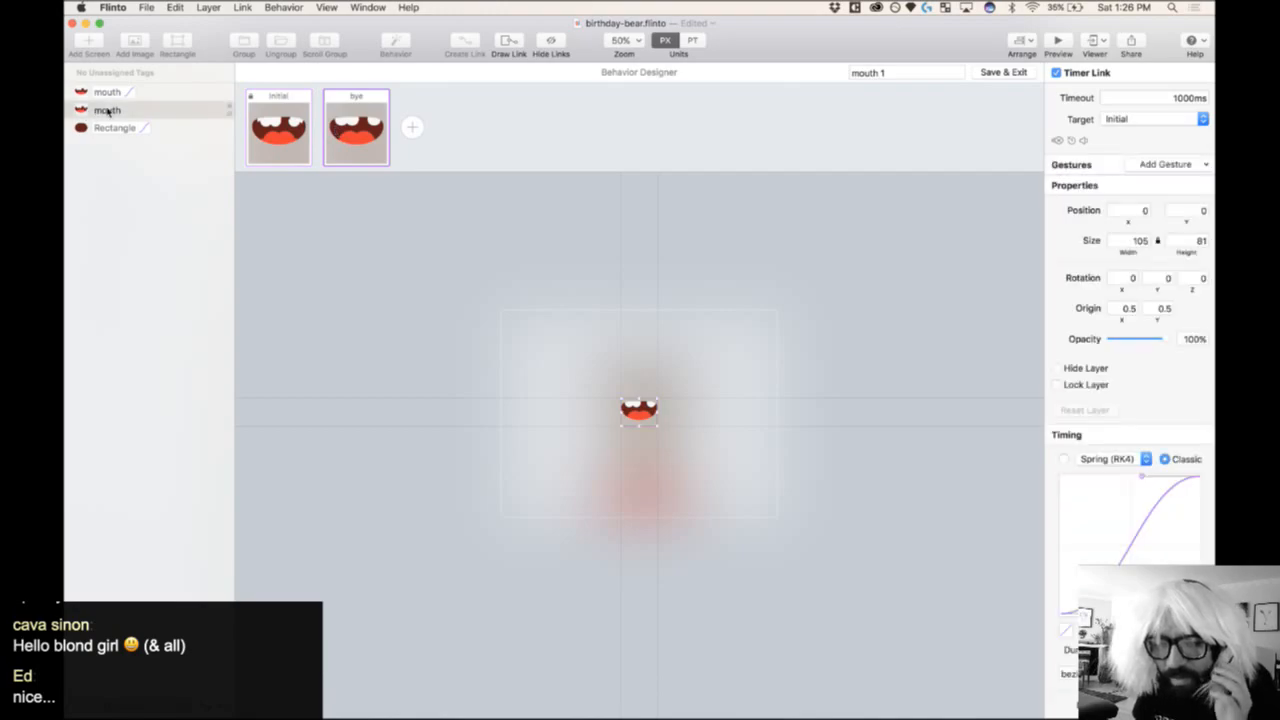
click(984, 73)
click(138, 188)
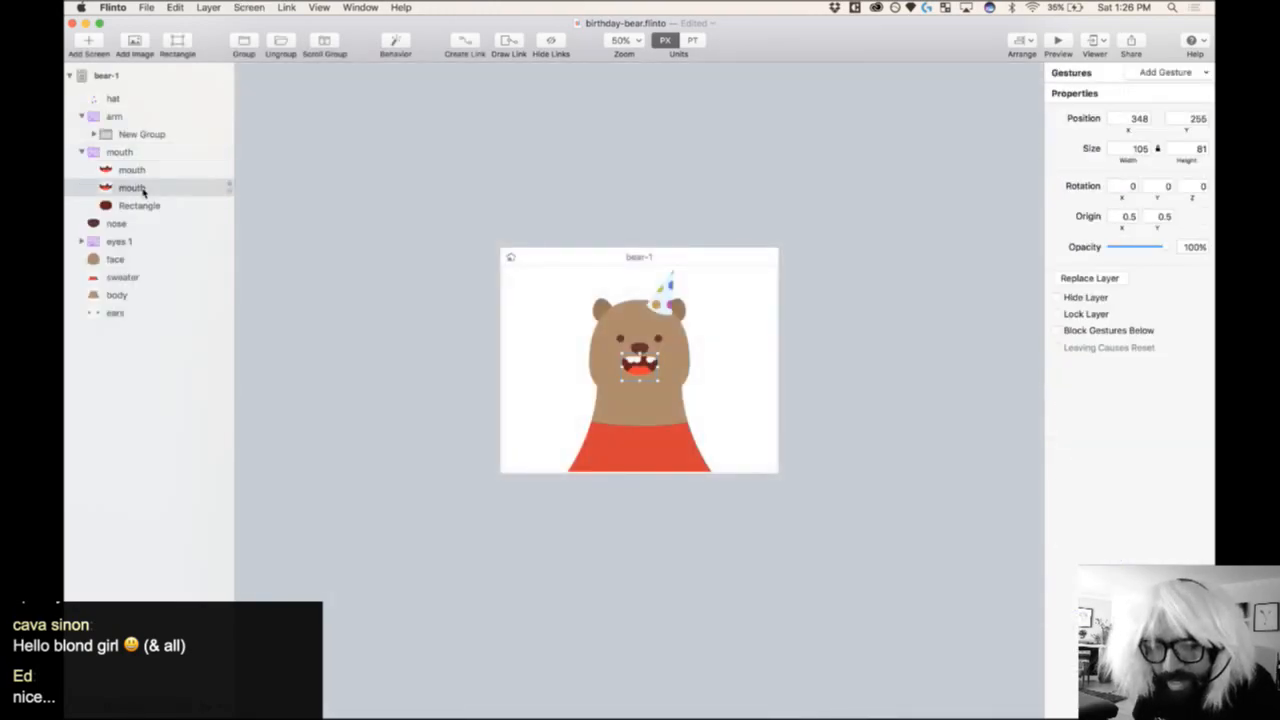
key(Delete)
- Preview the bear animation to check the arm wave and mouth movement
click(1058, 42)
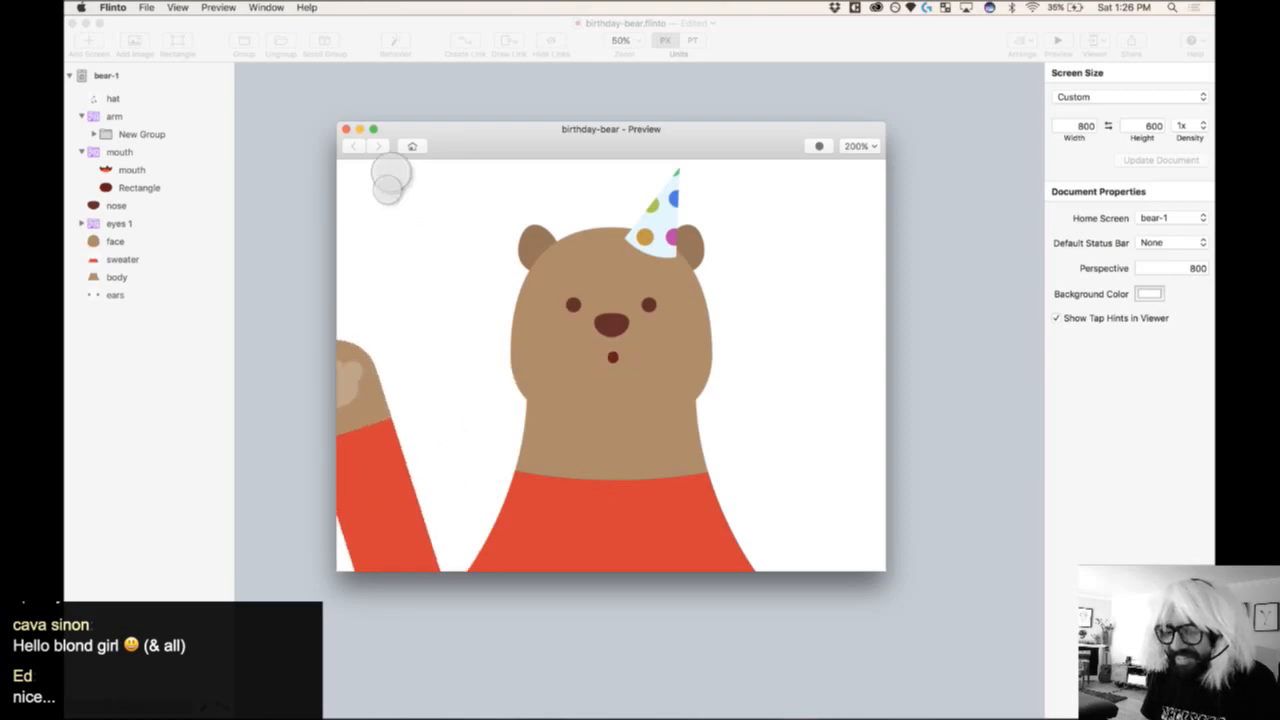
click(346, 130)
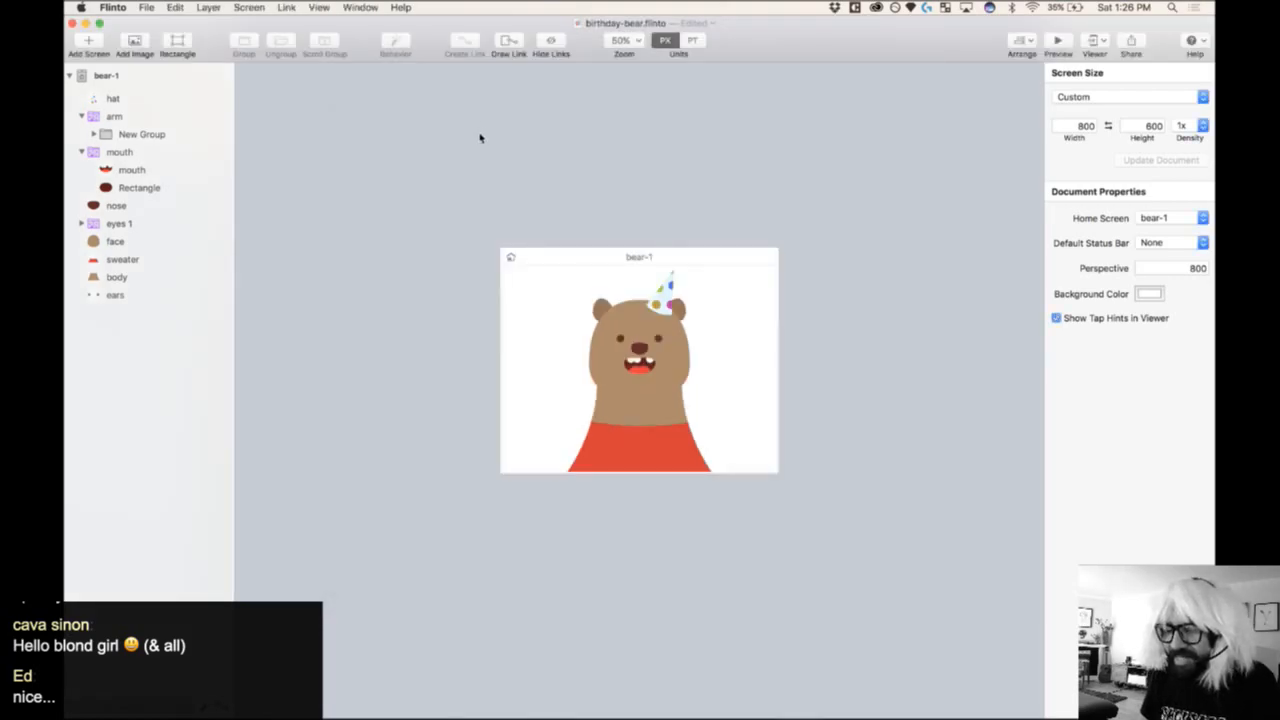
drag(468, 206, 820, 523)
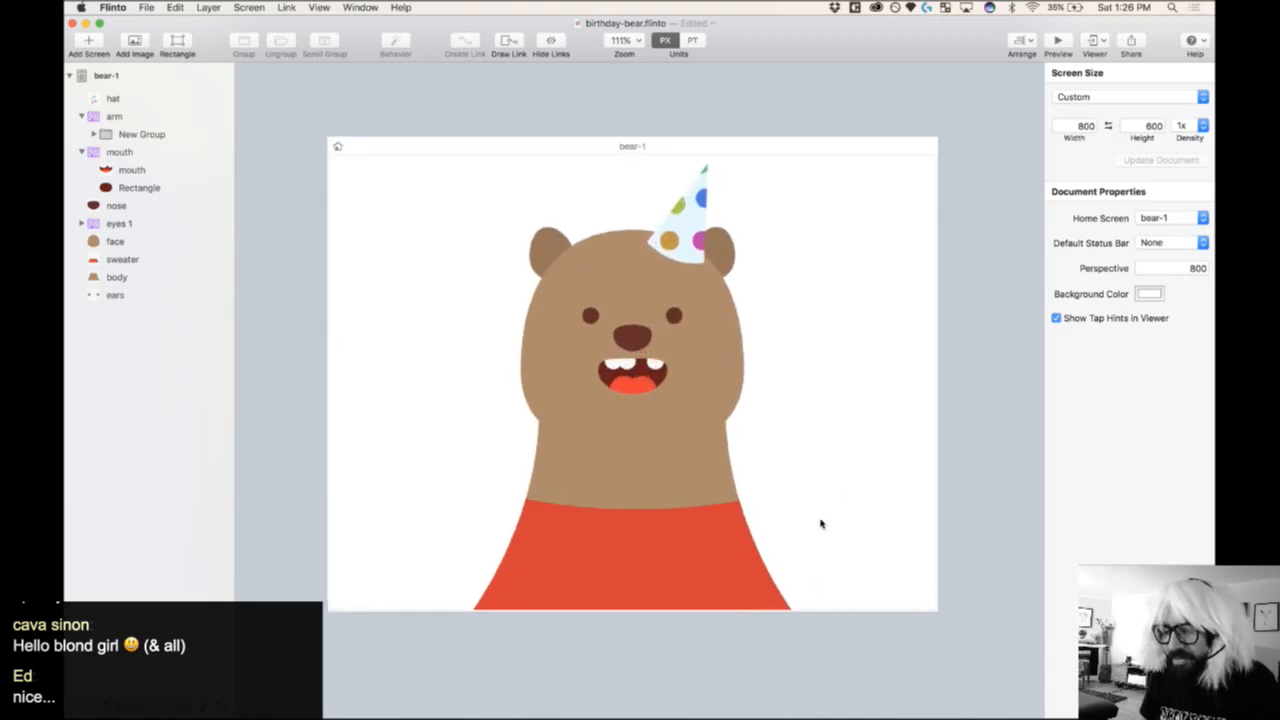